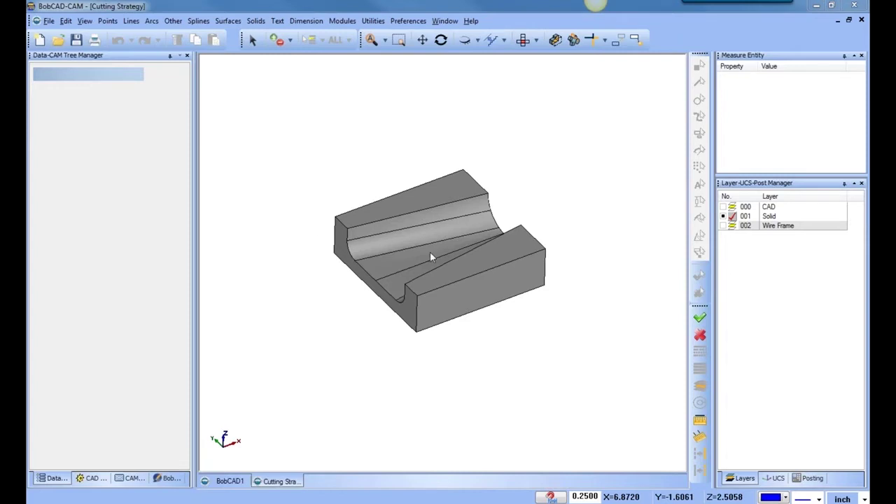
Select the whole solid model in the Cutting Strategy document and copy it
{"action": "scroll", "coordinate": [434, 257], "scroll_direction": "up", "scroll_amount": 4}
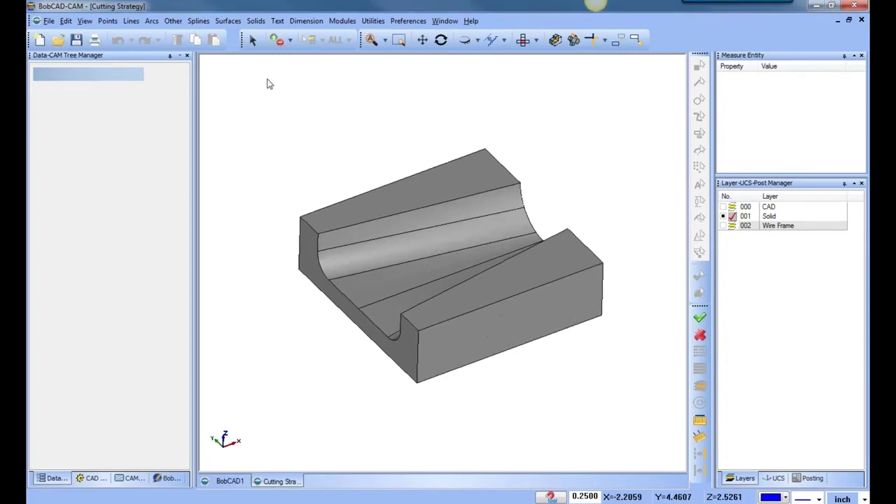
{"action": "left_click", "coordinate": [259, 43]}
{"action": "left_click", "coordinate": [430, 217]}
{"action": "left_click", "coordinate": [66, 20]}
{"action": "left_click", "coordinate": [93, 75]}
{"action": "right_click", "coordinate": [385, 108]}
{"action": "left_click", "coordinate": [413, 126]}
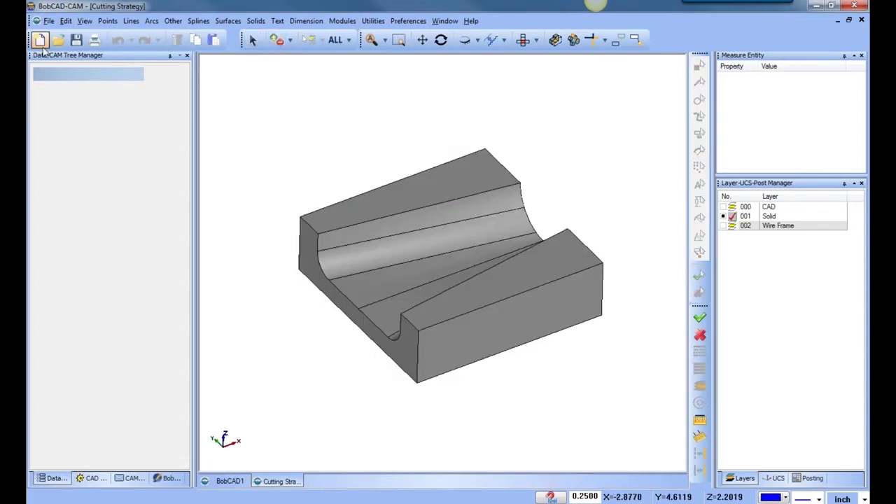
Create a new document and paste the copied solid model into it
{"action": "left_click", "coordinate": [39, 39]}
{"action": "left_click", "coordinate": [65, 20]}
{"action": "left_click", "coordinate": [84, 84]}
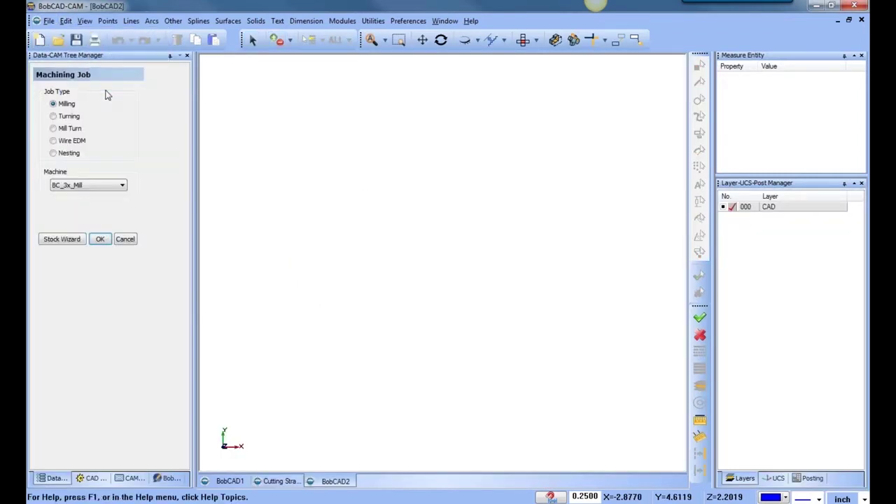
{"action": "scroll", "coordinate": [507, 219], "scroll_direction": "down", "scroll_amount": 4}
{"action": "middle_click_drag", "start_coordinate": [506, 286], "coordinate": [471, 326]}
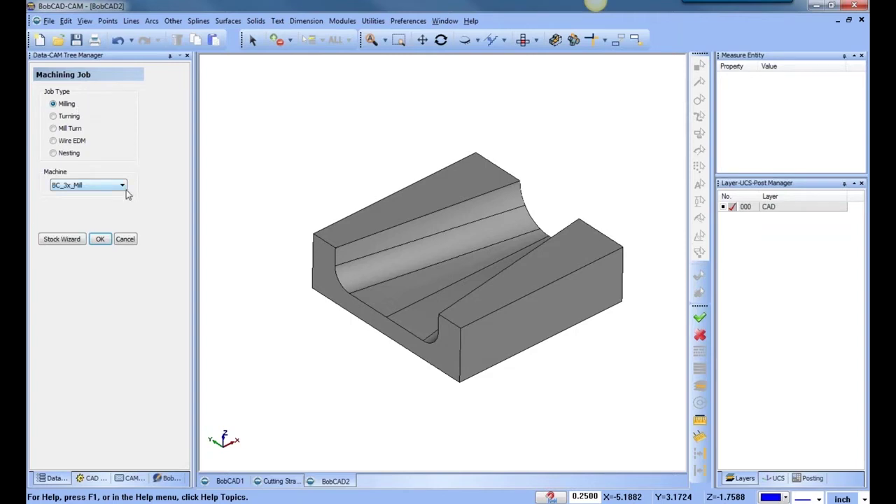
Start the stock wizard for a milling job on the BC_3x_Mill machine, using rectangular stock
{"action": "left_click", "coordinate": [66, 242]}
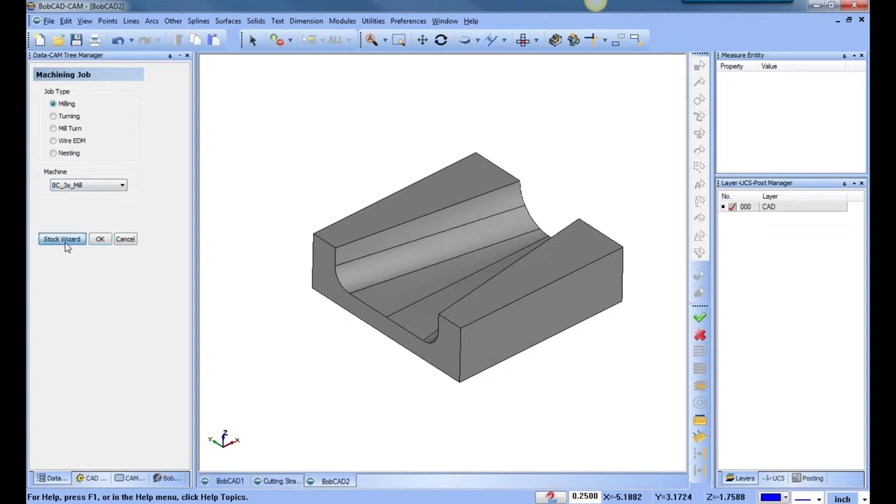
{"action": "left_click", "coordinate": [108, 188]}
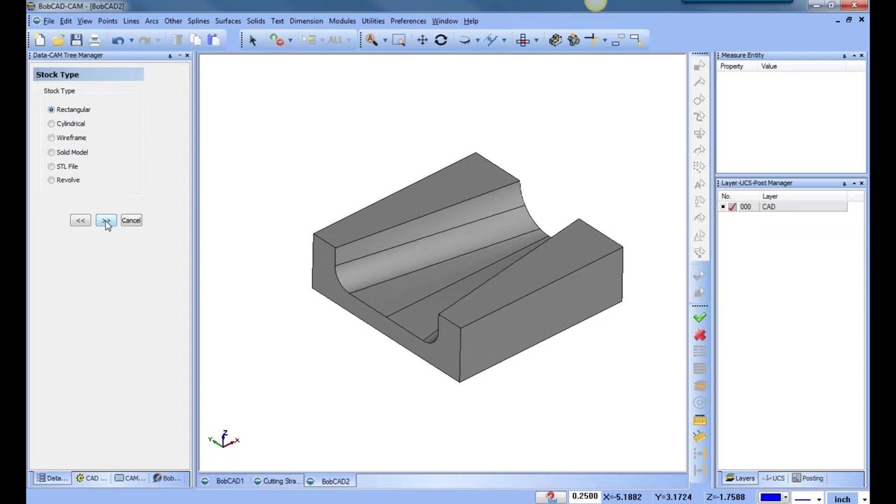
{"action": "left_click", "coordinate": [105, 221]}
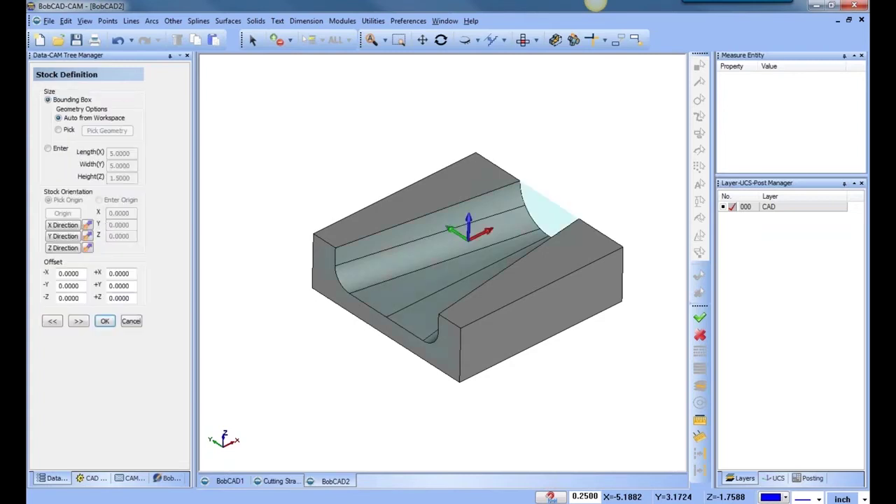
Try a 1.0000 stock offset in the negative X direction and reset it to 0
{"action": "left_click_drag", "start_coordinate": [83, 273], "coordinate": [51, 274]}
{"action": "type", "text": "1"}
{"action": "key", "text": "Tab"}
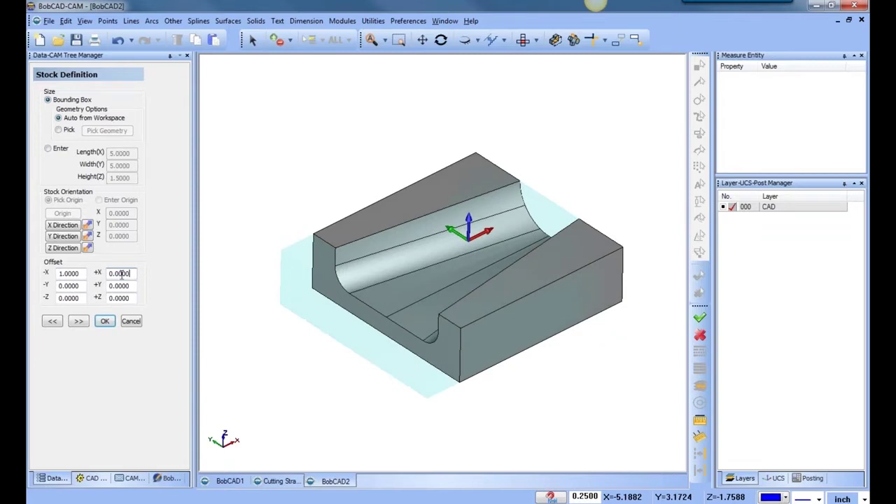
{"action": "left_click_drag", "start_coordinate": [83, 274], "coordinate": [45, 274]}
{"action": "type", "text": "0"}
Accept the bounding-box stock and the default machine setup to finish creating the milling job
{"action": "left_click", "coordinate": [79, 322]}
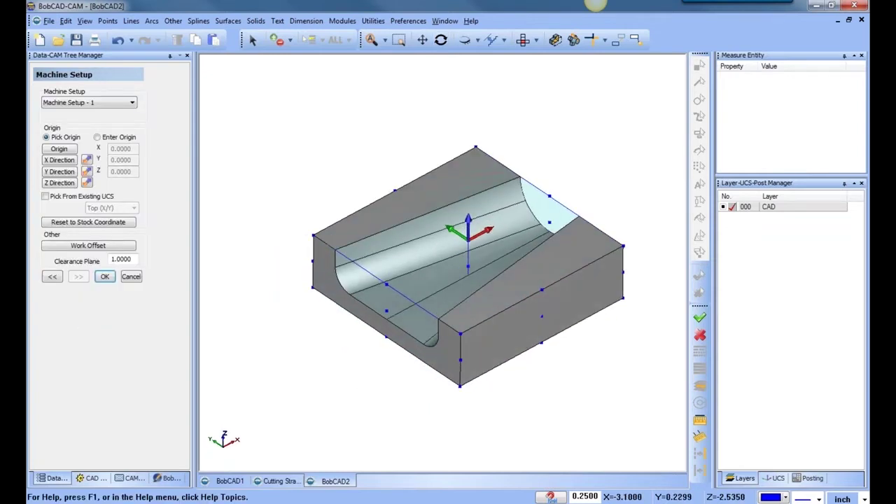
{"action": "left_click", "coordinate": [104, 276]}
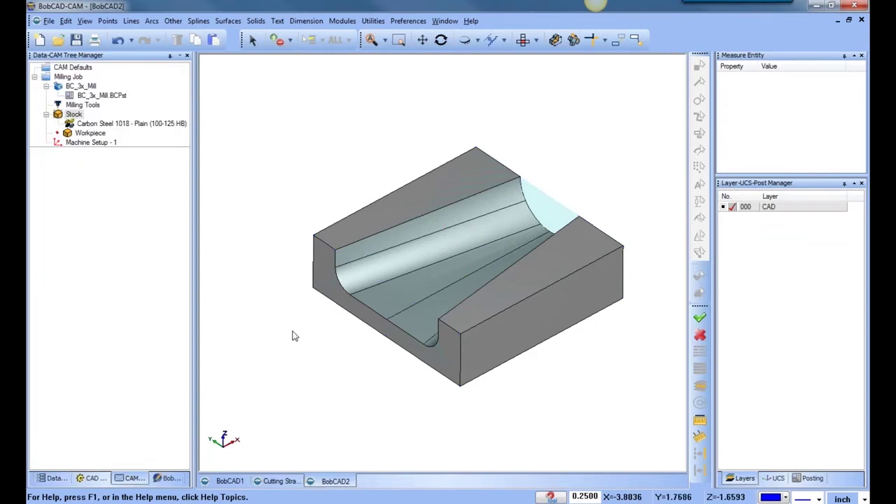
{"action": "left_click", "coordinate": [103, 144]}
{"action": "right_click", "coordinate": [103, 149]}
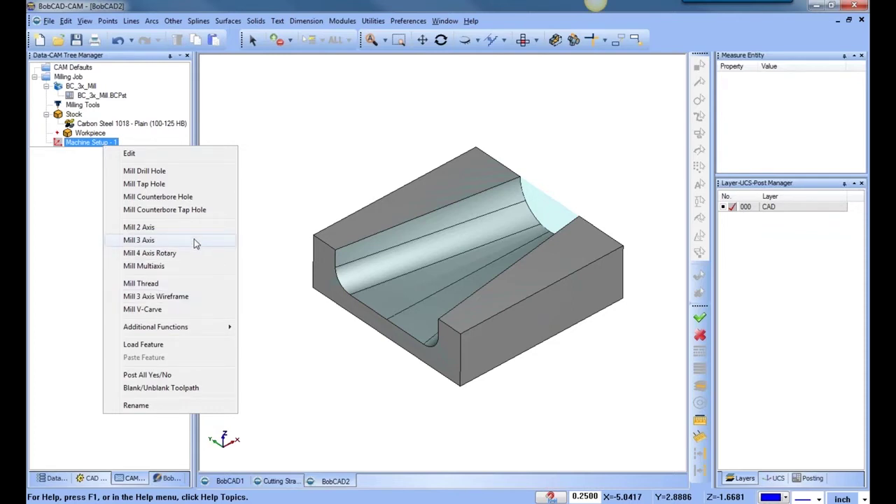
{"action": "left_click", "coordinate": [294, 156]}
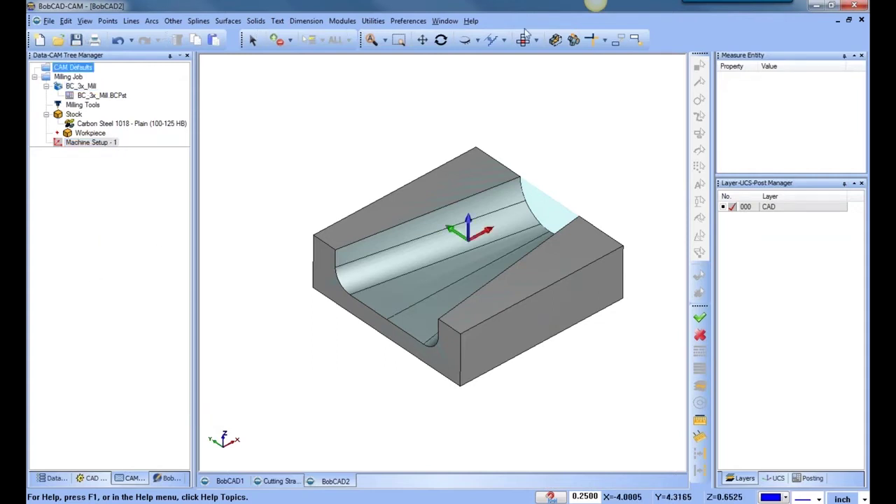
{"action": "right_click", "coordinate": [99, 239]}
{"action": "left_click", "coordinate": [98, 180]}
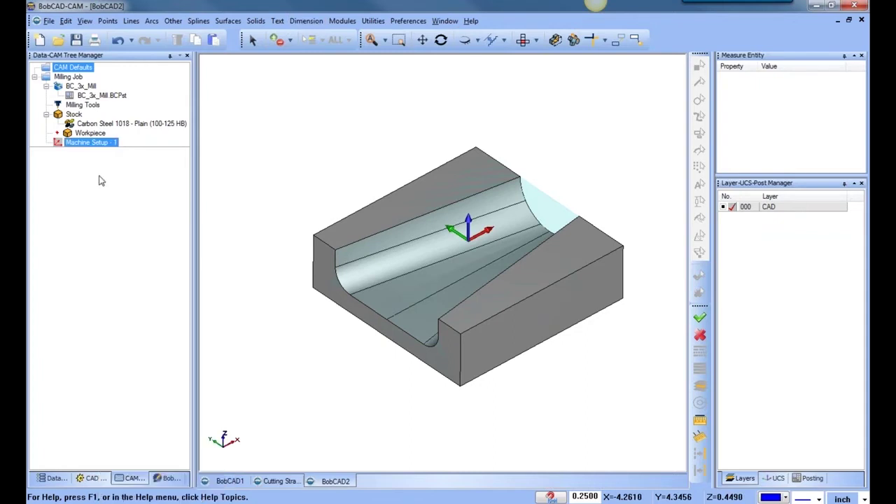
Start a Mill 3 Axis feature under Machine Setup - 1 and open its machining strategy settings
{"action": "right_click", "coordinate": [93, 144]}
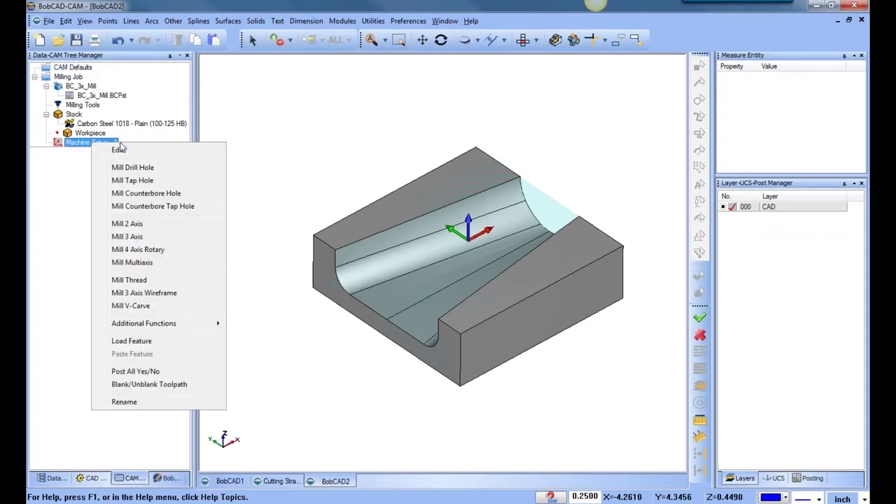
{"action": "left_click", "coordinate": [170, 236]}
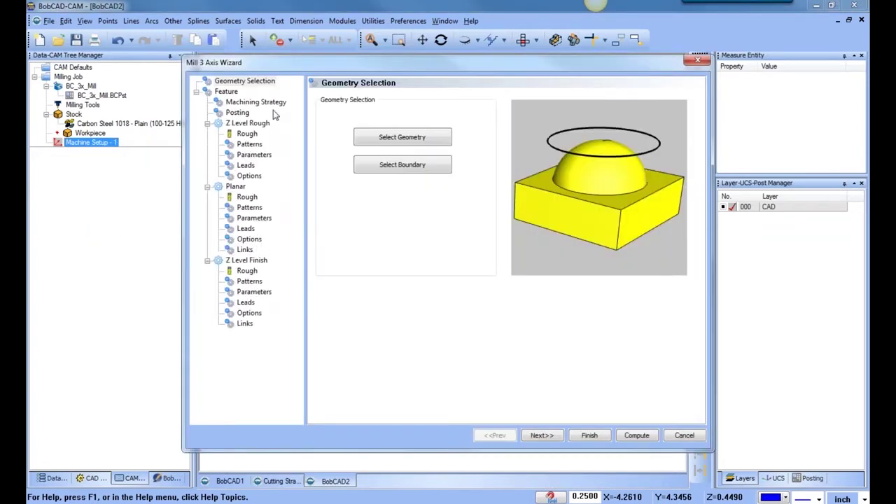
{"action": "left_click", "coordinate": [275, 105]}
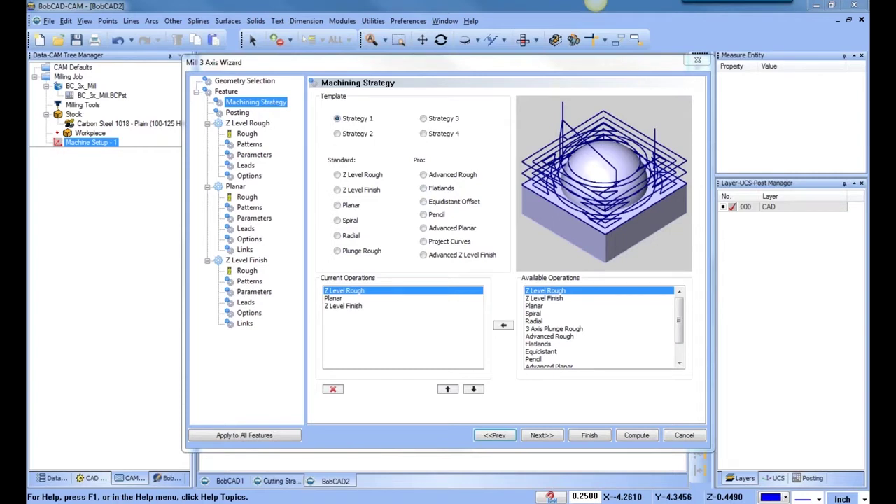
Compare the previews and operations of the standard strategies, from Z Level Rough and Z Level Finish through Plunge Rough
{"action": "left_click", "coordinate": [337, 174]}
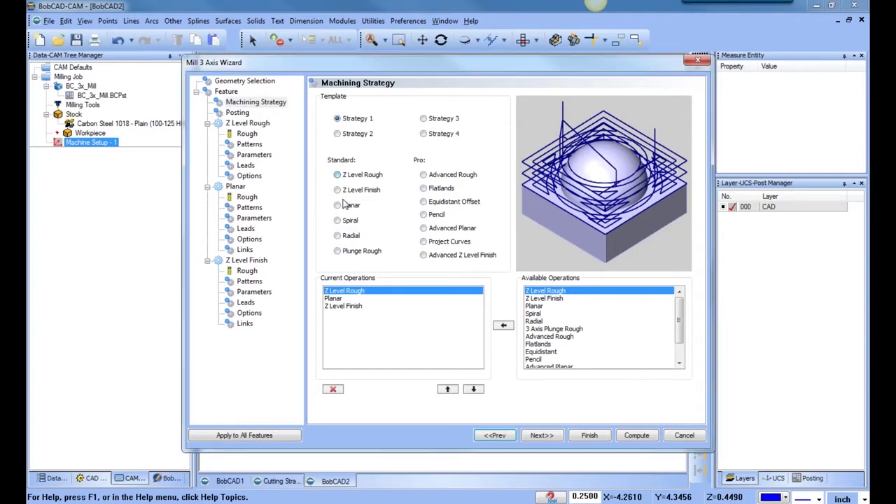
{"action": "left_click", "coordinate": [341, 191]}
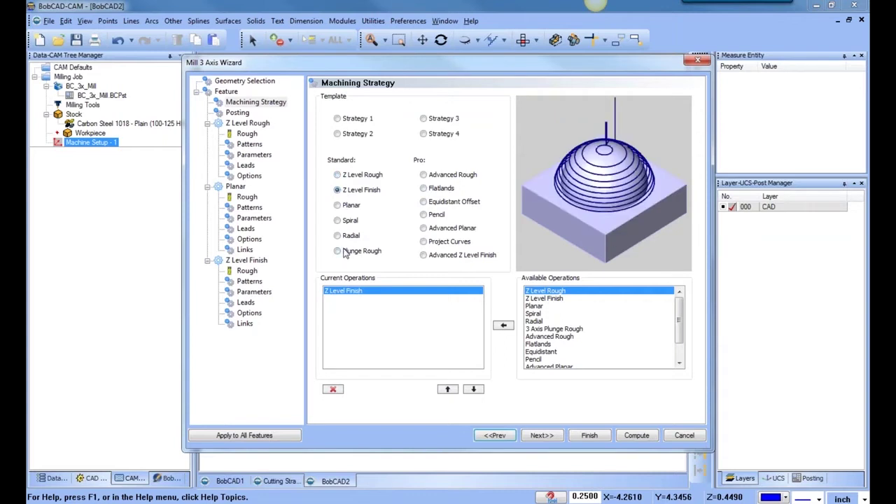
{"action": "left_click", "coordinate": [339, 205]}
{"action": "left_click", "coordinate": [337, 175]}
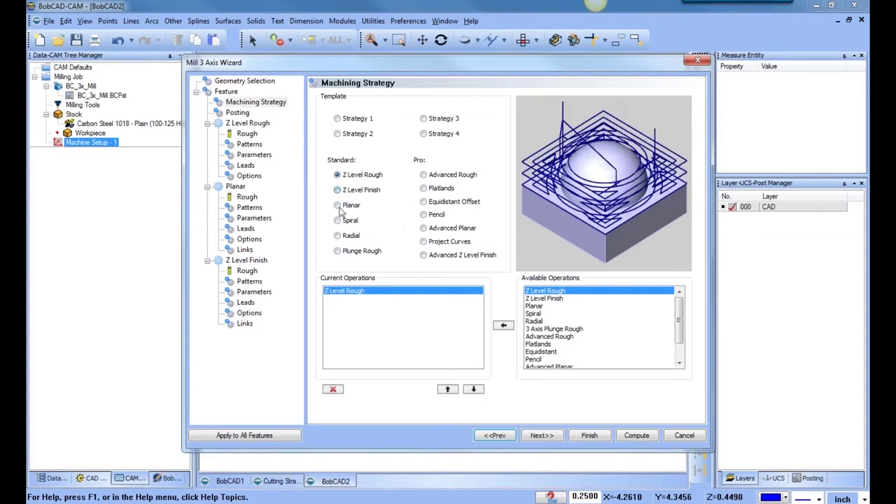
{"action": "left_click", "coordinate": [338, 205]}
{"action": "left_click", "coordinate": [337, 221]}
{"action": "left_click", "coordinate": [337, 236]}
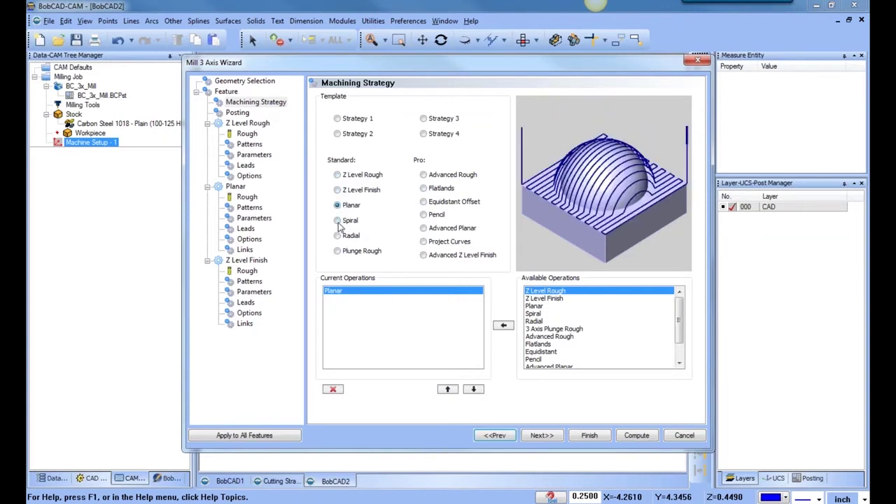
{"action": "left_click", "coordinate": [338, 251]}
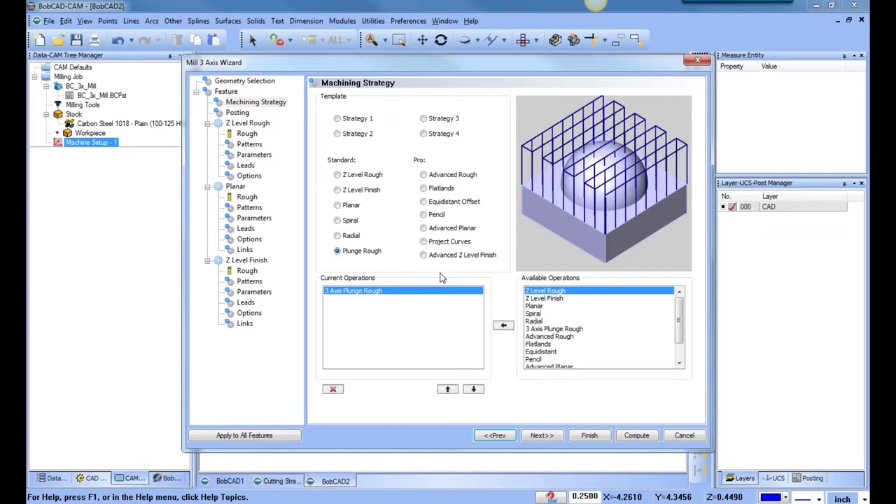
Set the feature's machining strategy to the standard Z Level Rough template
{"action": "left_click", "coordinate": [337, 176]}
{"action": "left_click", "coordinate": [338, 190]}
{"action": "left_click", "coordinate": [338, 205]}
{"action": "left_click", "coordinate": [337, 189]}
{"action": "left_click", "coordinate": [338, 175]}
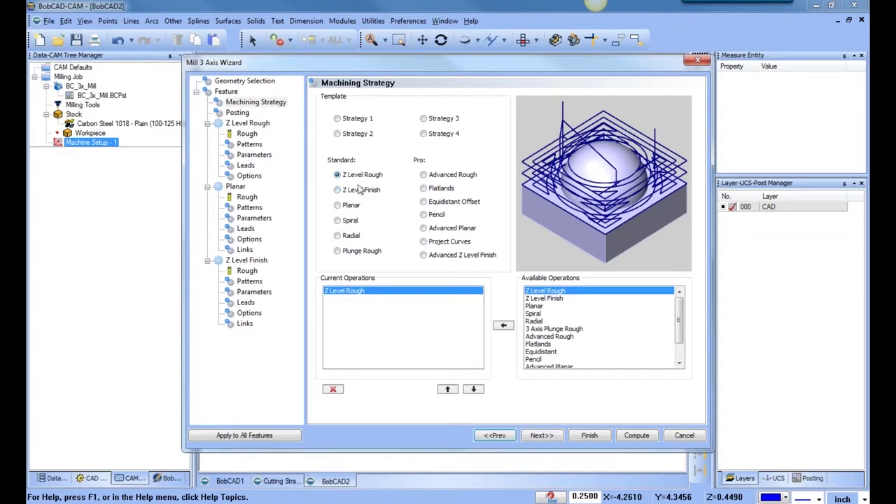
Examine the feature's machining strategy, posting parameters and roughing tool data by paging back and forth through the wizard
{"action": "left_click", "coordinate": [543, 436]}
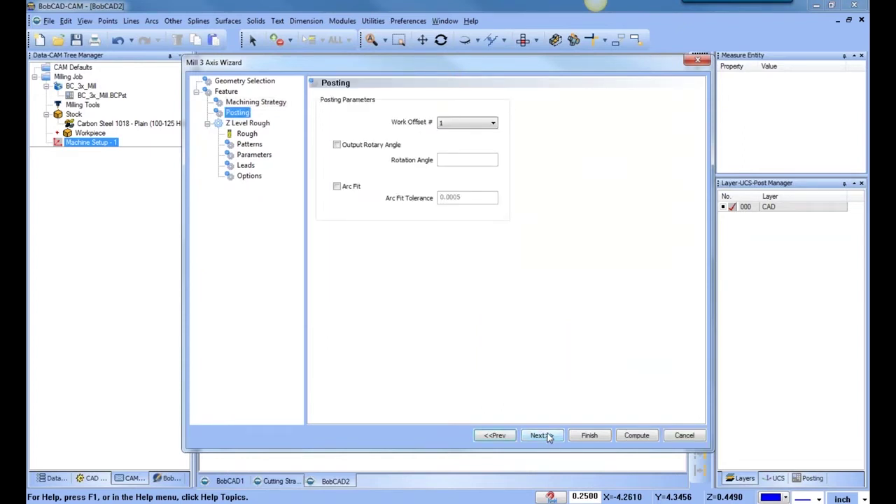
{"action": "left_click", "coordinate": [498, 435]}
{"action": "left_click", "coordinate": [540, 435]}
{"action": "left_click", "coordinate": [505, 436]}
{"action": "left_click", "coordinate": [543, 436]}
{"action": "left_click", "coordinate": [543, 435]}
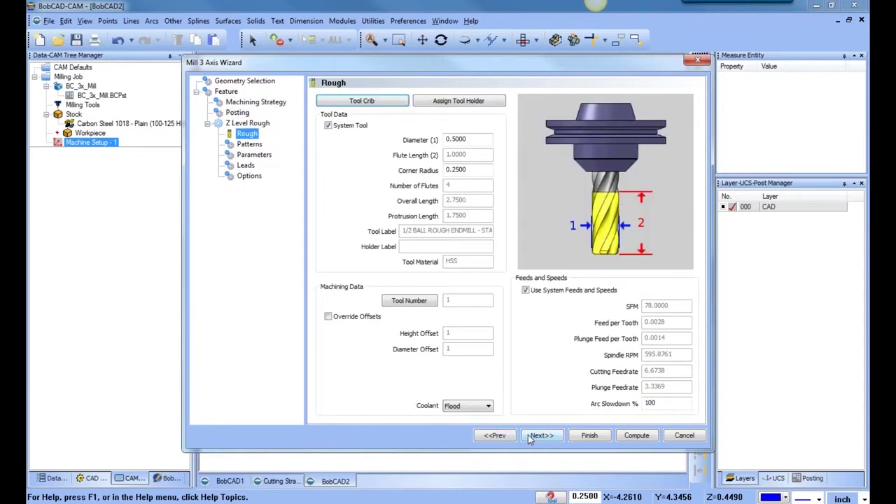
{"action": "left_click", "coordinate": [495, 436]}
{"action": "left_click", "coordinate": [495, 436]}
{"action": "left_click", "coordinate": [540, 436]}
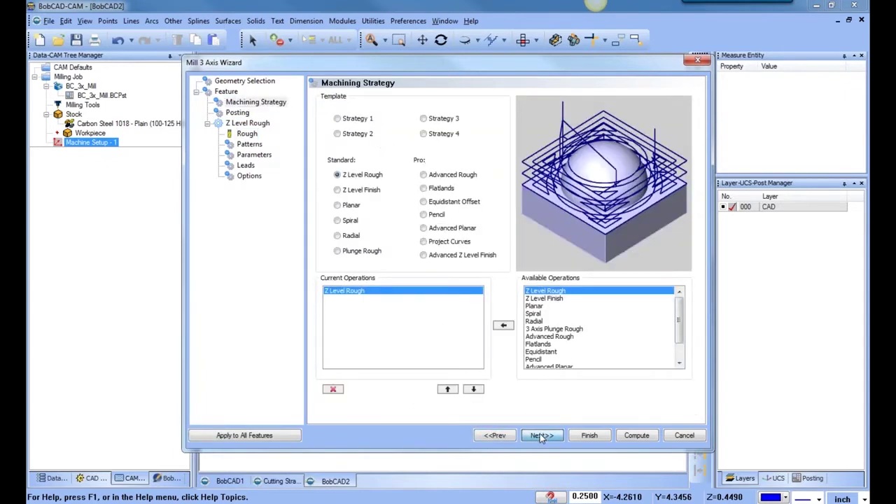
{"action": "left_click", "coordinate": [539, 436]}
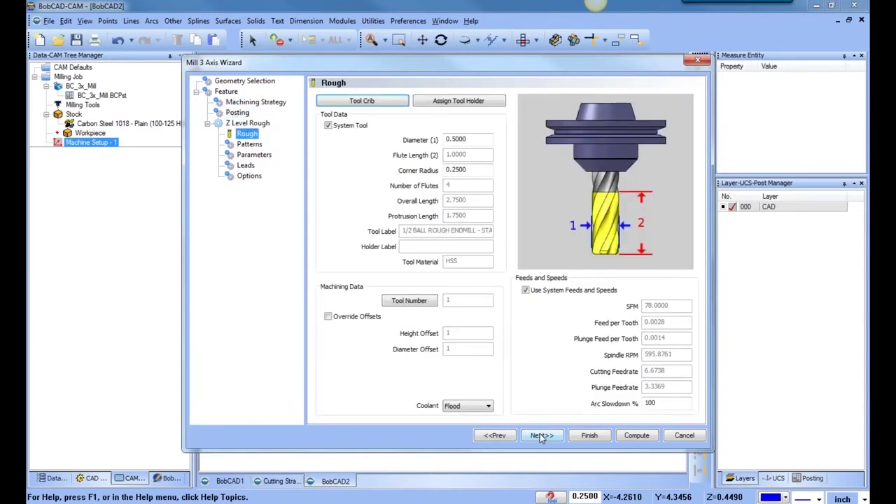
{"action": "left_click", "coordinate": [502, 436]}
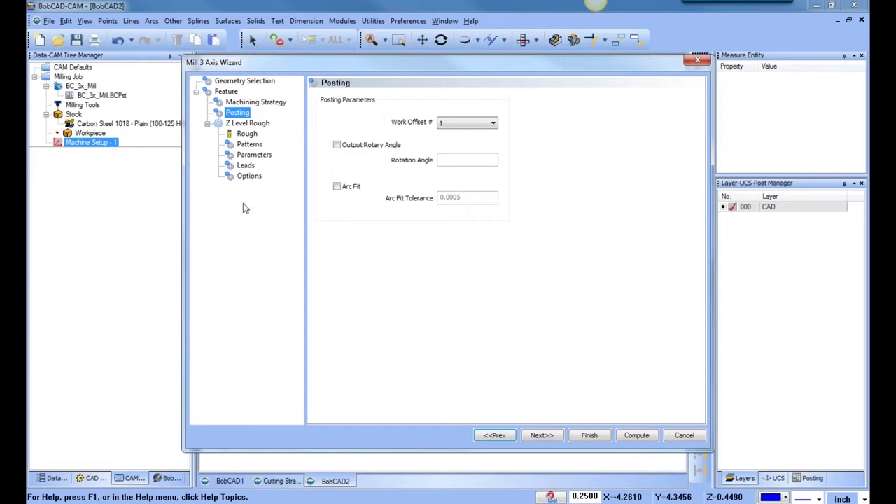
Look through the Z Level Rough operation's tool, patterns, parameters, leads and options pages
{"action": "left_click", "coordinate": [246, 133]}
{"action": "left_click", "coordinate": [249, 143]}
{"action": "left_click", "coordinate": [252, 154]}
{"action": "left_click", "coordinate": [246, 165]}
{"action": "left_click", "coordinate": [541, 436]}
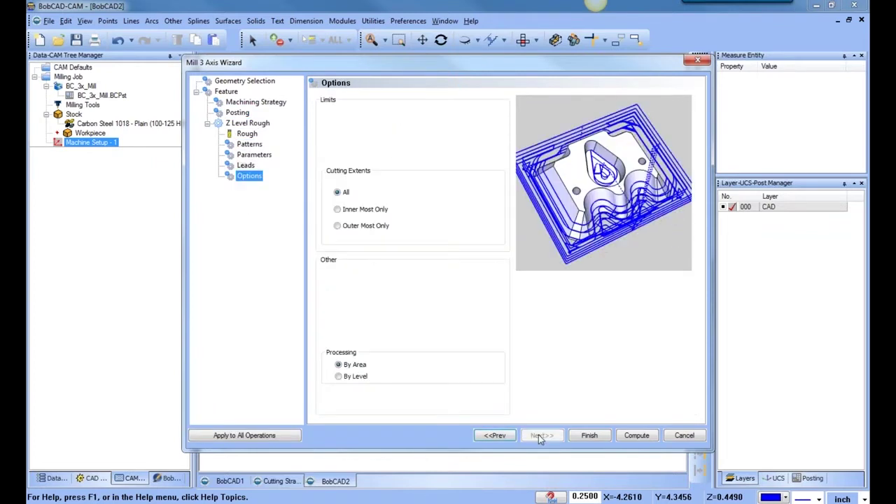
{"action": "left_click", "coordinate": [495, 435]}
{"action": "left_click", "coordinate": [495, 435]}
{"action": "left_click", "coordinate": [495, 435]}
Examine the Z Level Rough tool data, cut pattern and direction, depth and stepover parameters, entry type and cutting extents in turn
{"action": "left_click", "coordinate": [247, 134]}
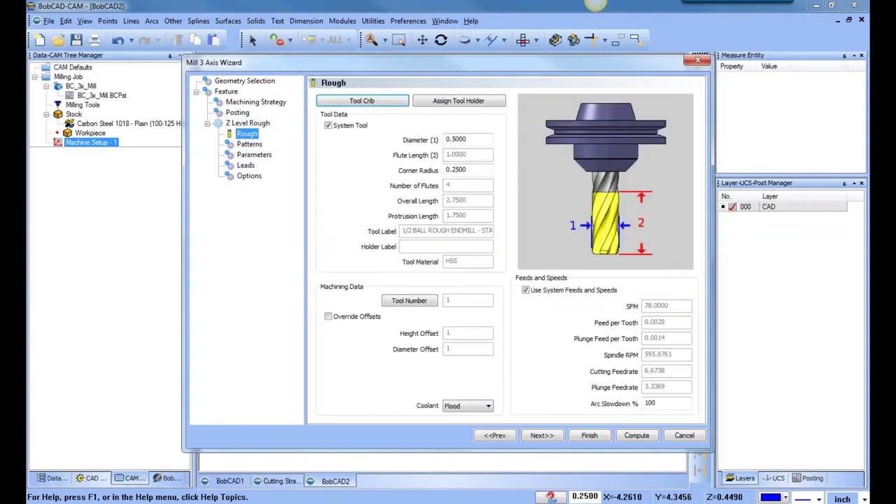
{"action": "left_click", "coordinate": [250, 145]}
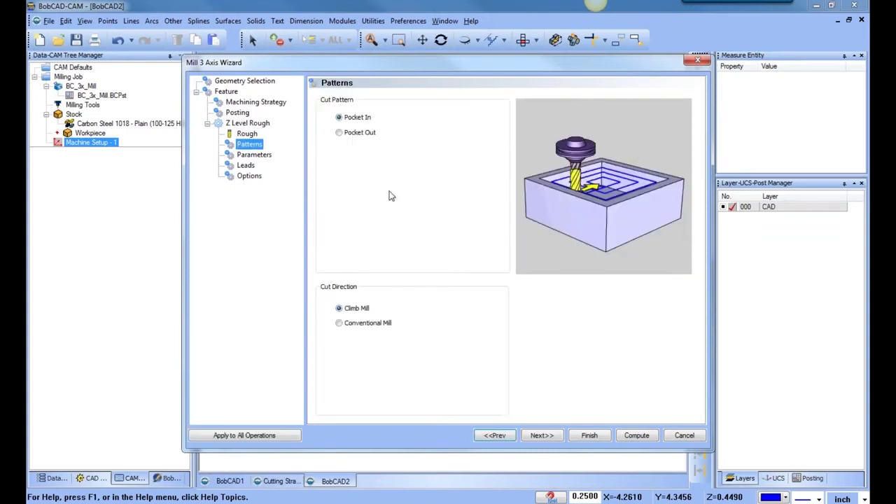
{"action": "left_click", "coordinate": [258, 155]}
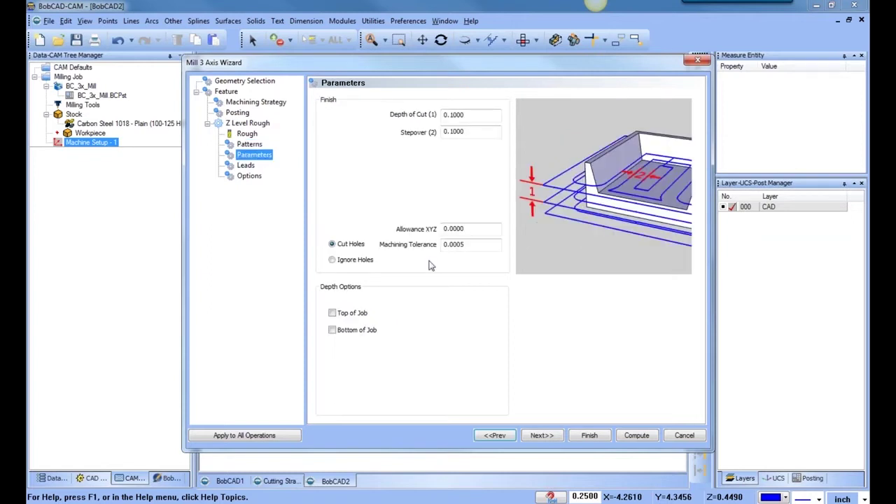
{"action": "left_click", "coordinate": [246, 166]}
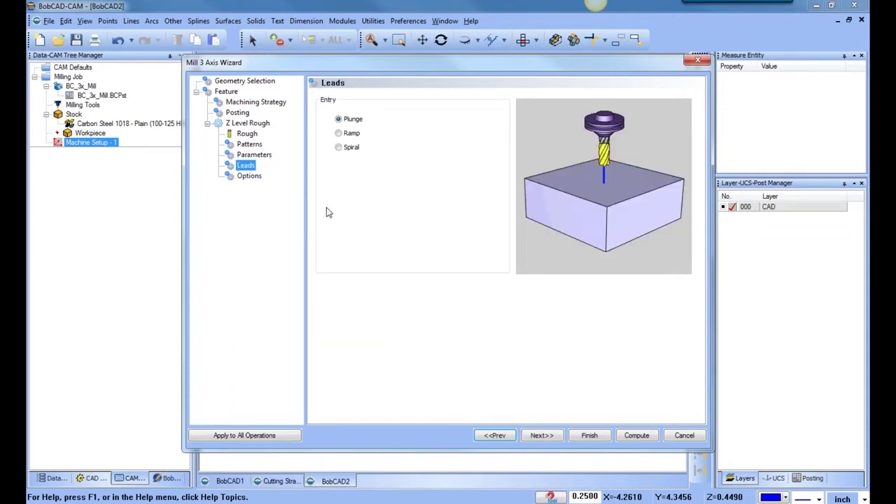
{"action": "left_click", "coordinate": [250, 176]}
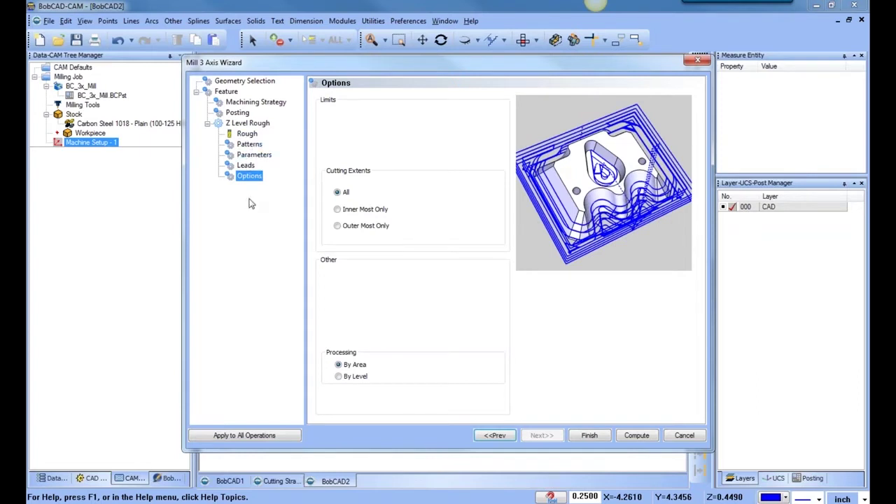
{"action": "left_click", "coordinate": [251, 145]}
{"action": "left_click", "coordinate": [259, 157]}
{"action": "left_click", "coordinate": [259, 165]}
{"action": "left_click", "coordinate": [256, 179]}
{"action": "left_click", "coordinate": [246, 133]}
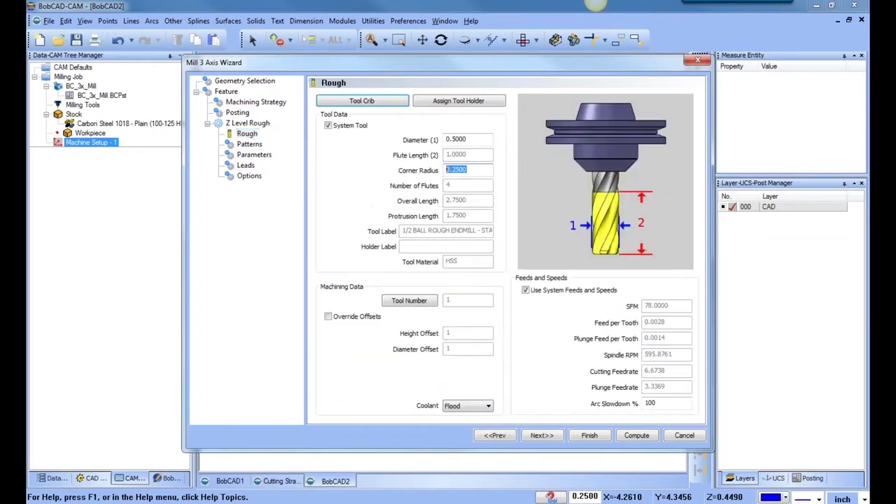
{"action": "left_click", "coordinate": [250, 144]}
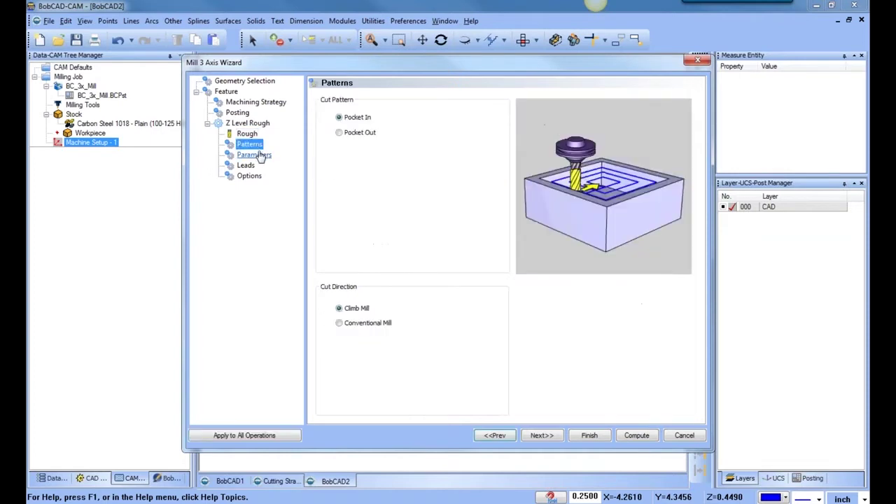
Set the Z Level Rough machining tolerance to .001 and compute the 3-axis feature
{"action": "left_click", "coordinate": [254, 154]}
{"action": "left_click_drag", "start_coordinate": [481, 243], "coordinate": [400, 257]}
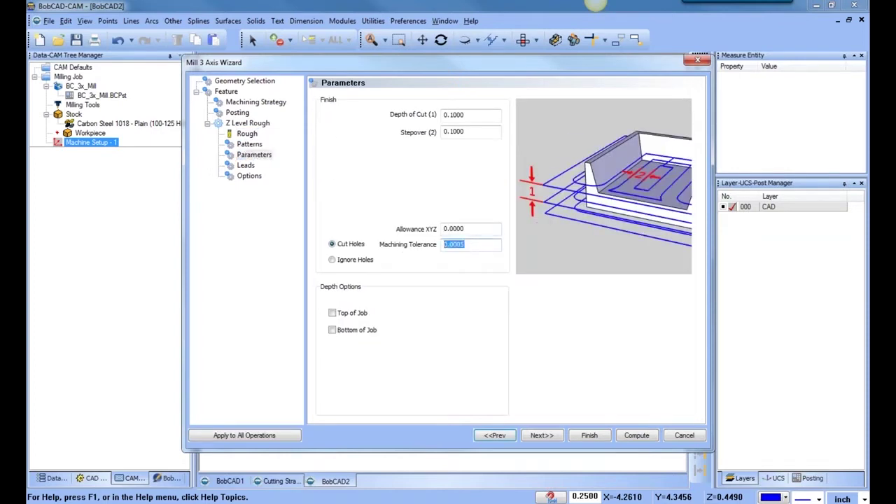
{"action": "type", "text": ".001"}
{"action": "left_click", "coordinate": [637, 436]}
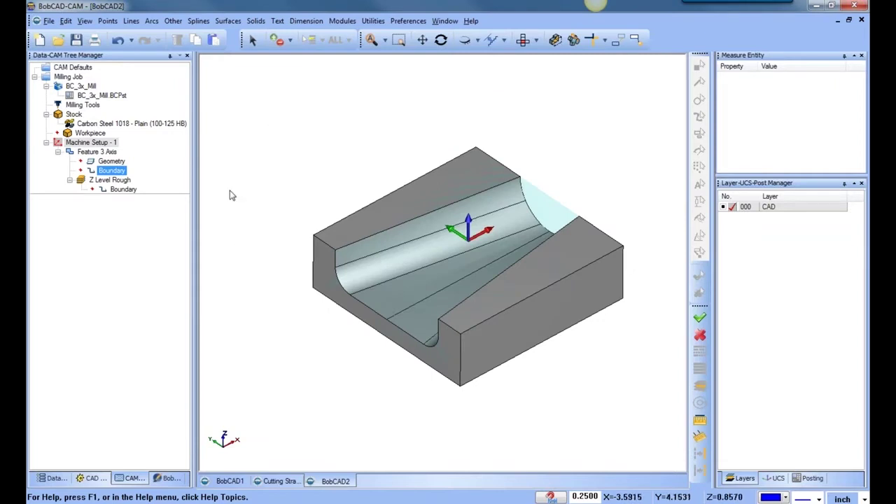
Reopen the 3-axis feature for editing and review its feature, machining strategy and posting settings
{"action": "left_click", "coordinate": [101, 153]}
{"action": "right_click", "coordinate": [102, 157]}
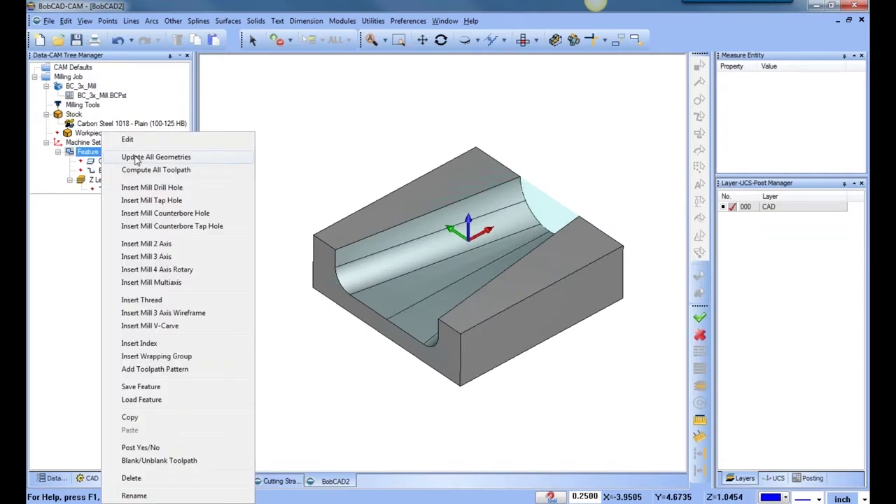
{"action": "left_click", "coordinate": [133, 138]}
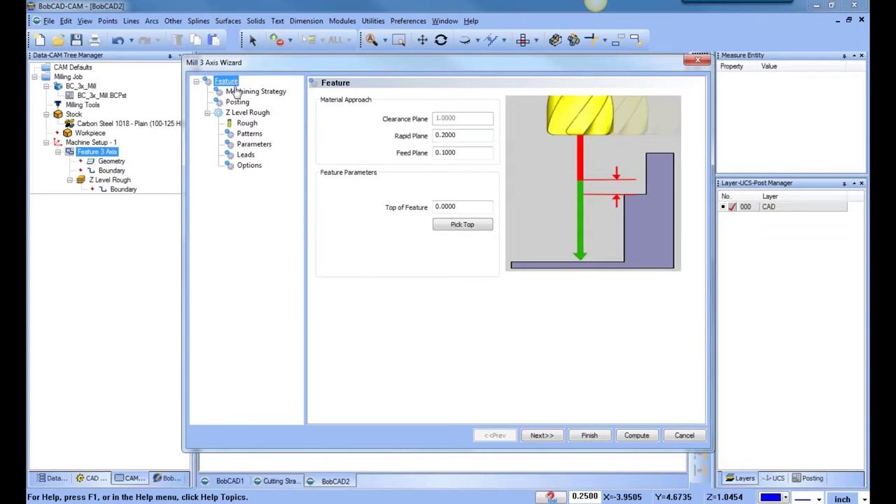
{"action": "left_click", "coordinate": [241, 92]}
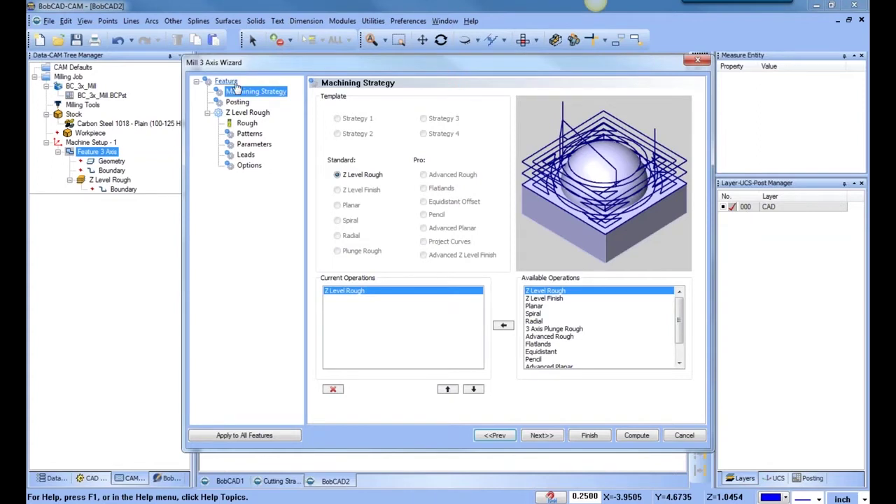
{"action": "left_click", "coordinate": [227, 81]}
{"action": "left_click", "coordinate": [242, 92]}
{"action": "left_click", "coordinate": [239, 102]}
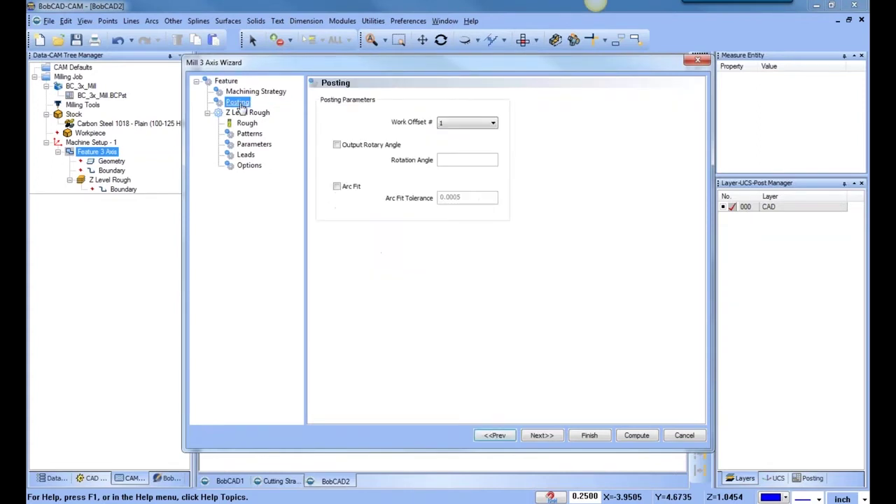
{"action": "left_click", "coordinate": [588, 435]}
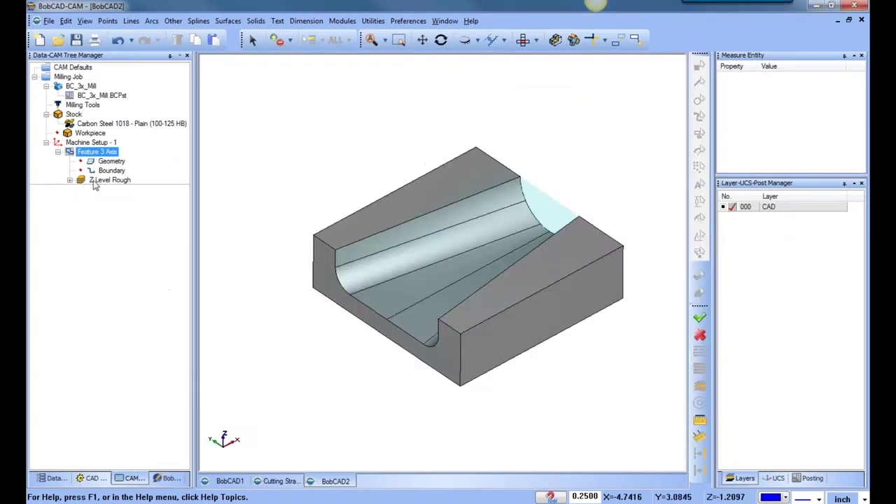
Assign the whole solid as the geometry of the 3-axis feature
{"action": "left_click", "coordinate": [109, 180]}
{"action": "left_click", "coordinate": [113, 161]}
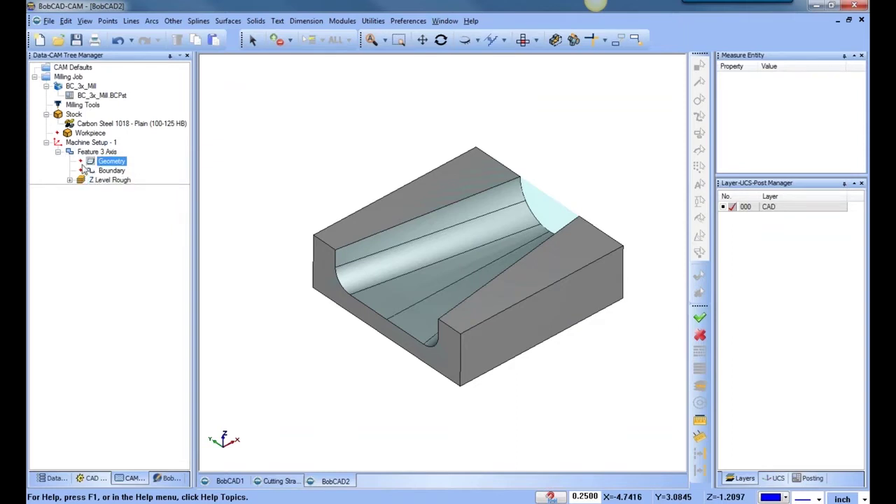
{"action": "right_click", "coordinate": [114, 164]}
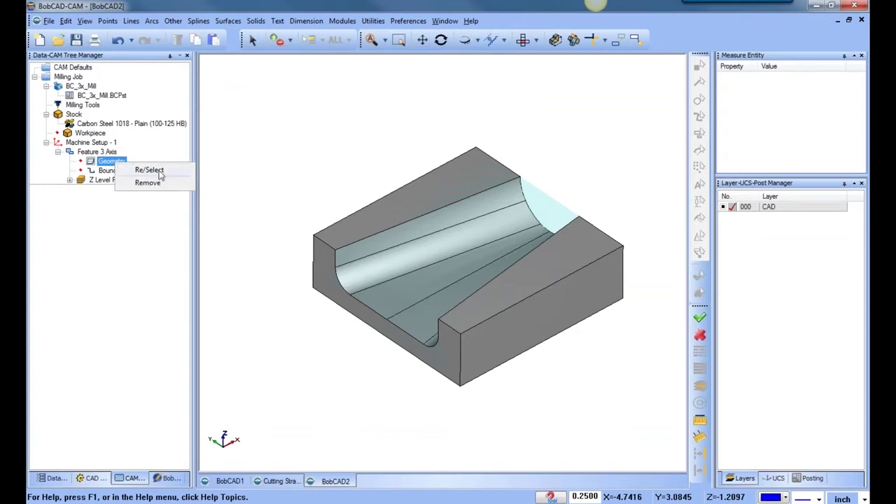
{"action": "left_click", "coordinate": [149, 170]}
{"action": "left_click", "coordinate": [335, 40]}
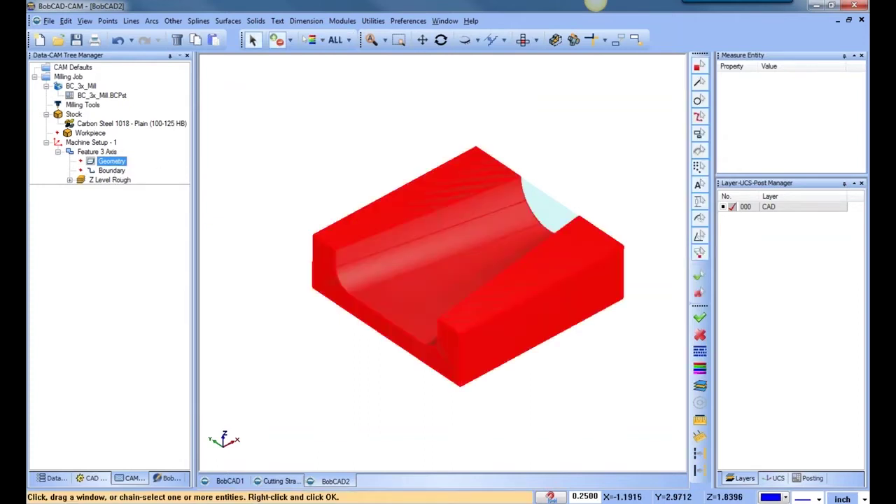
{"action": "key", "text": "space"}
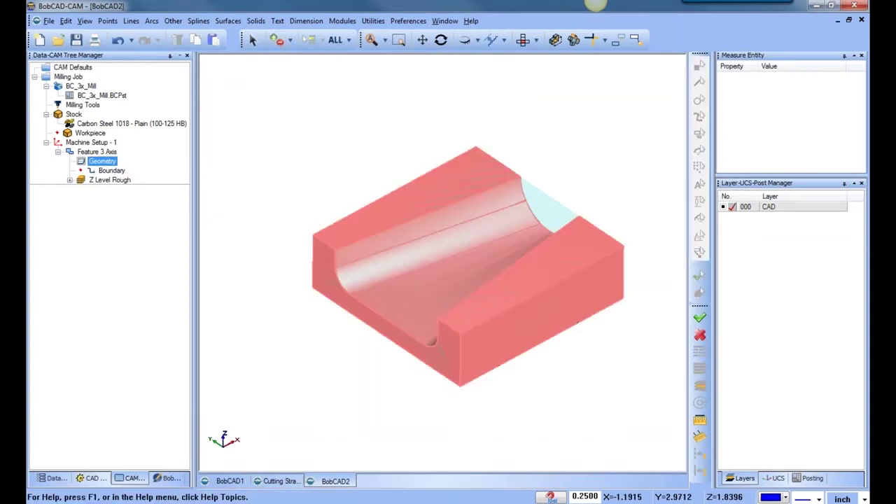
Compute the Z Level Rough toolpath of the 3-axis feature and inspect it on the part
{"action": "left_click", "coordinate": [116, 181]}
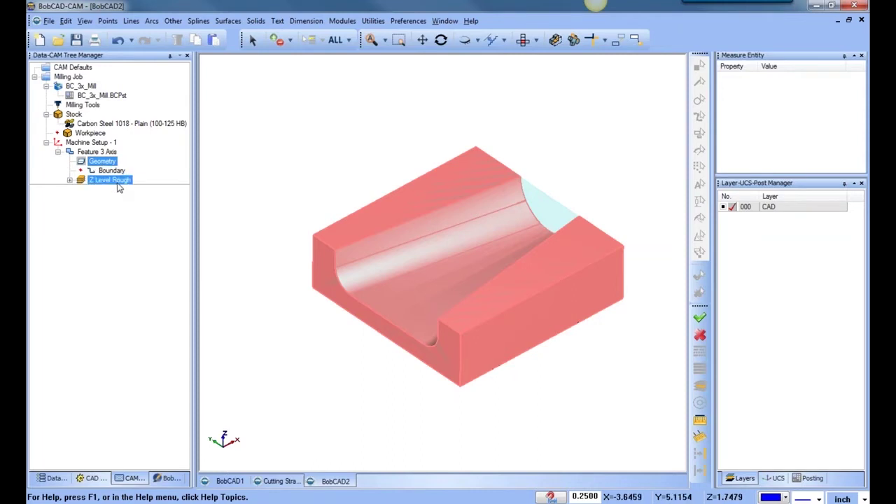
{"action": "right_click", "coordinate": [117, 181]}
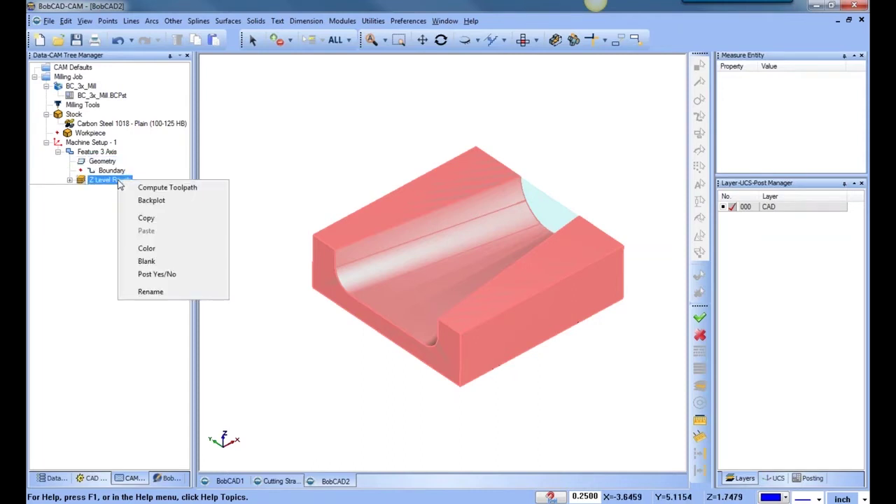
{"action": "left_click", "coordinate": [176, 194]}
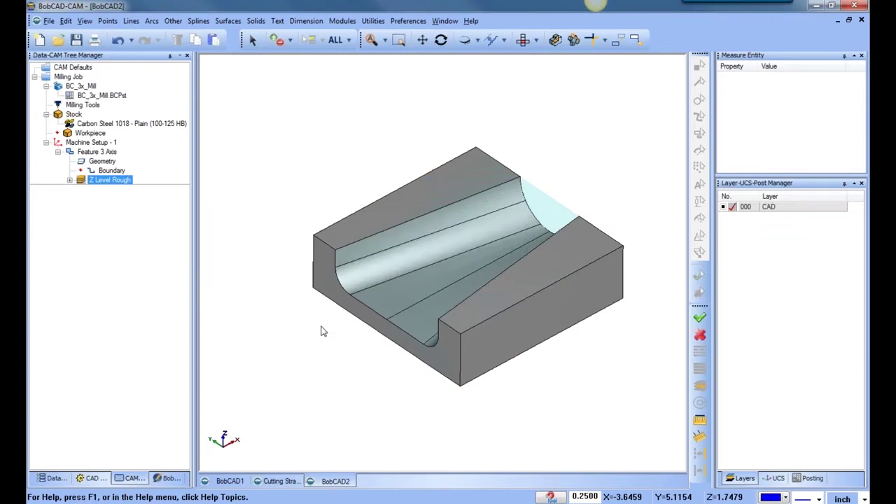
{"action": "middle_click_drag", "start_coordinate": [398, 356], "coordinate": [421, 384]}
{"action": "middle_click_drag", "start_coordinate": [428, 329], "coordinate": [434, 294]}
Reselect all entities as the 3-axis feature's geometry and inspect the Z Level Rough toolpath in the channel
{"action": "left_click", "coordinate": [103, 161]}
{"action": "right_click", "coordinate": [121, 163]}
{"action": "left_click", "coordinate": [146, 168]}
{"action": "left_click", "coordinate": [336, 40]}
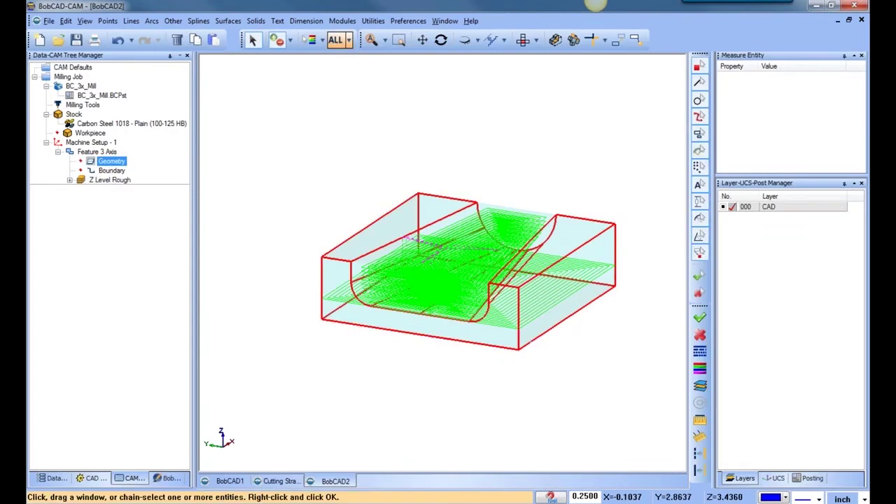
{"action": "left_click", "coordinate": [105, 180]}
{"action": "mouse_move", "coordinate": [448, 271]}
{"action": "middle_mouse_down"}
{"action": "mouse_move", "coordinate": [452, 327]}
{"action": "mouse_move", "coordinate": [472, 280]}
{"action": "mouse_move", "coordinate": [470, 320]}
{"action": "mouse_move", "coordinate": [461, 318]}
{"action": "middle_mouse_up"}
{"action": "key", "text": "ctrl+w"}
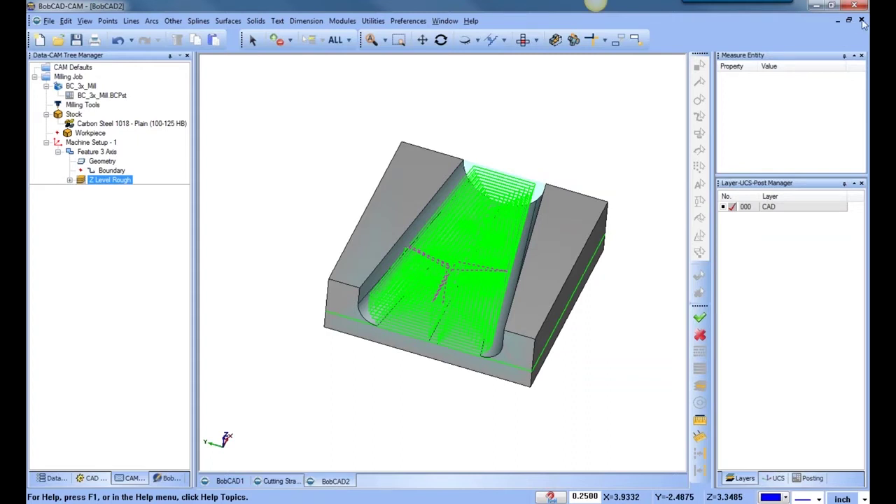
Delete the 3-axis feature from Machine Setup - 1
{"action": "right_click", "coordinate": [102, 151]}
{"action": "left_click", "coordinate": [136, 478]}
{"action": "left_click", "coordinate": [434, 282]}
Add a Mill 3 Axis feature to Machine Setup - 1 with the standard Z Level Rough strategy, keeping the default patterns and parameters
{"action": "right_click", "coordinate": [98, 142]}
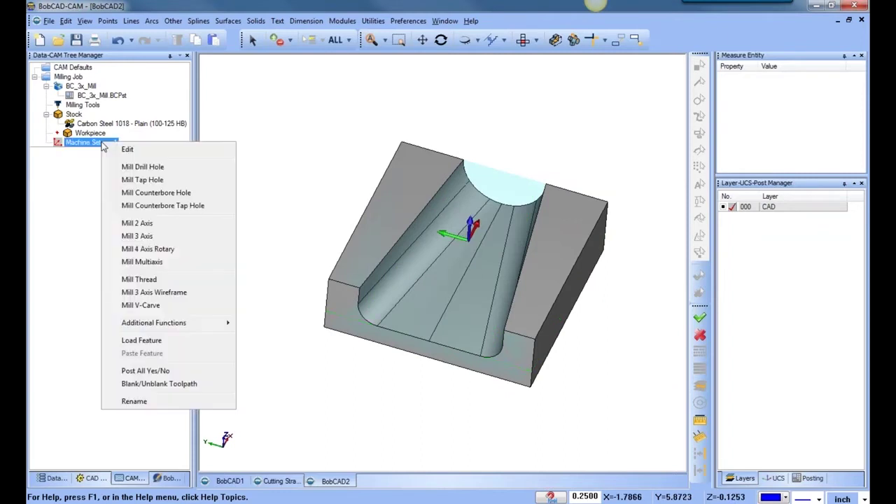
{"action": "left_click", "coordinate": [183, 235]}
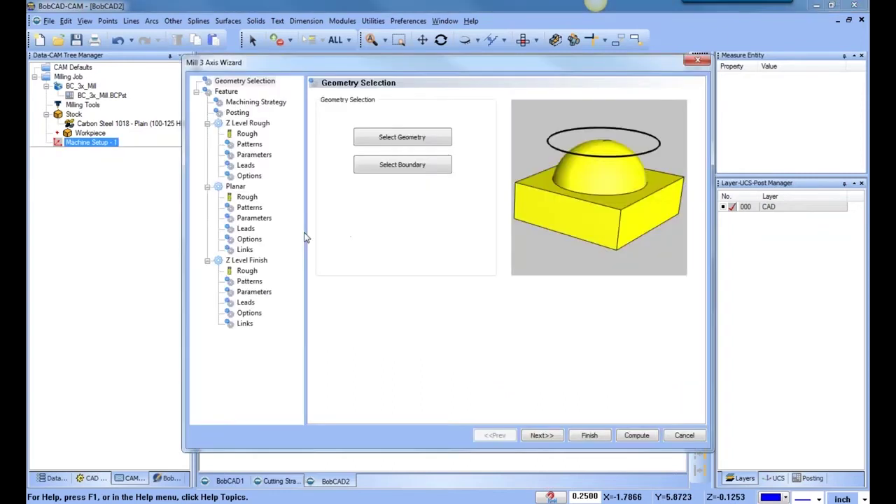
{"action": "left_click", "coordinate": [277, 103]}
{"action": "left_click", "coordinate": [338, 175]}
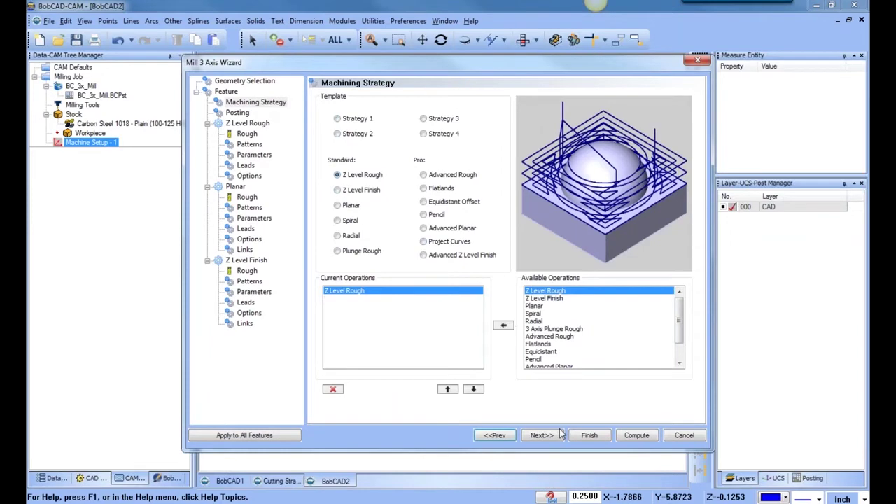
{"action": "left_click", "coordinate": [546, 436]}
{"action": "left_click", "coordinate": [546, 436]}
{"action": "left_click", "coordinate": [546, 436]}
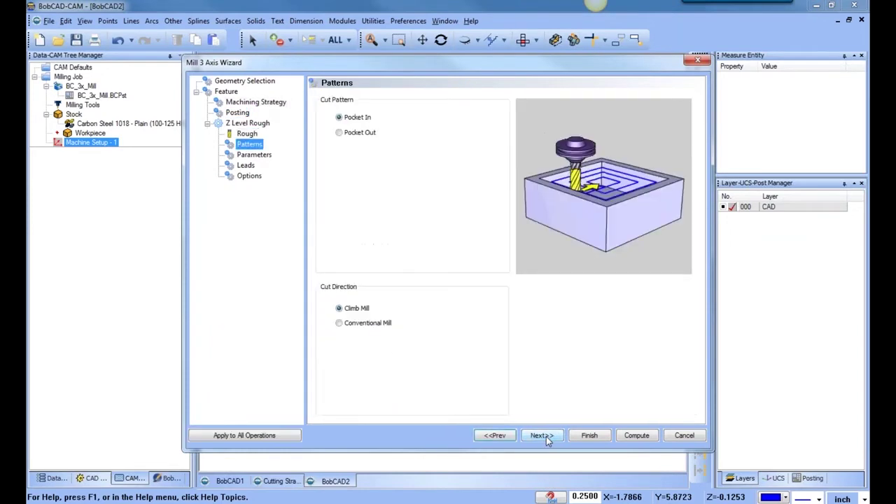
{"action": "left_click", "coordinate": [547, 437]}
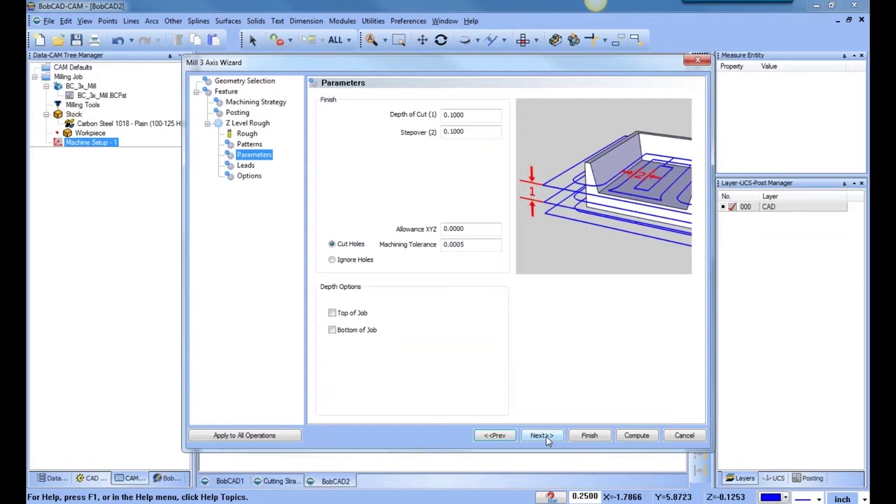
{"action": "left_click", "coordinate": [588, 435]}
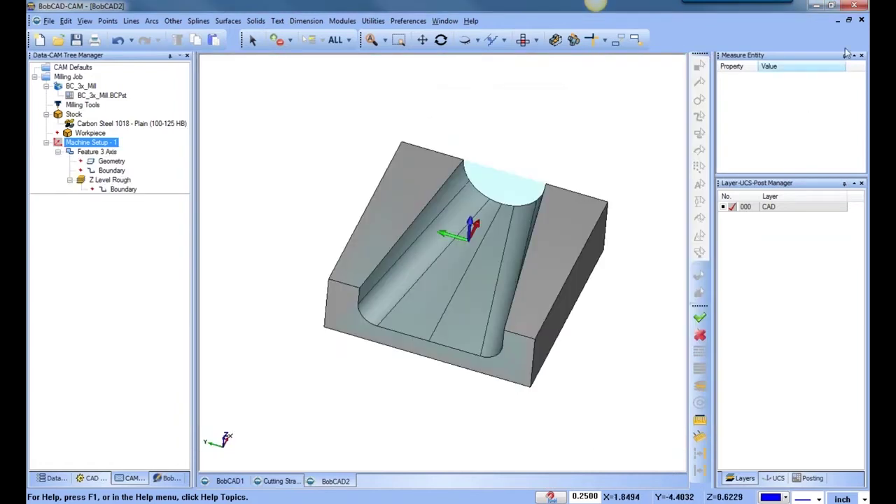
Close the BobCAD2 document and show the milling job of the Cutting Strategy file
{"action": "left_click", "coordinate": [861, 20]}
{"action": "left_click", "coordinate": [457, 284]}
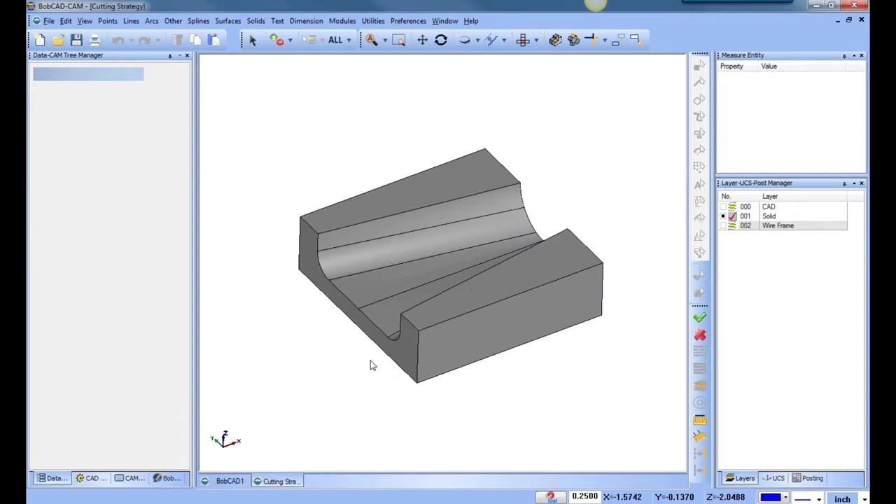
{"action": "left_click", "coordinate": [131, 479]}
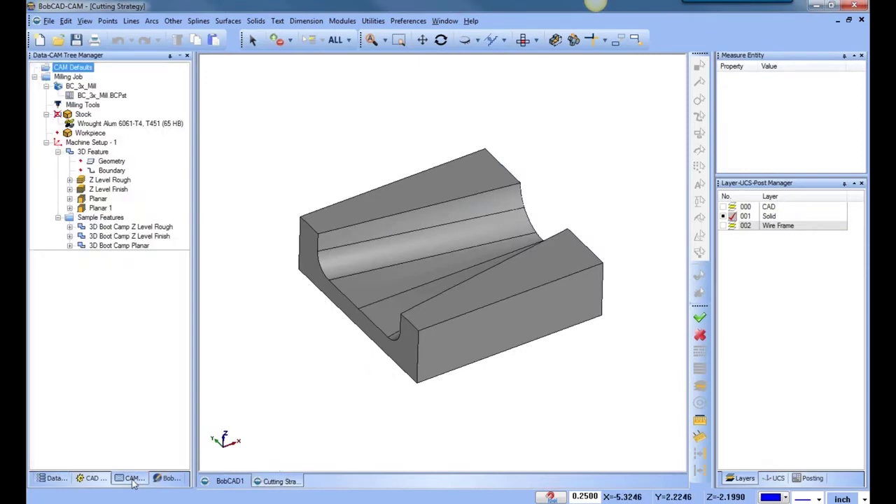
Assign the whole solid as the geometry of the 3D Boot Camp Z Level Rough sample feature
{"action": "left_click", "coordinate": [58, 151]}
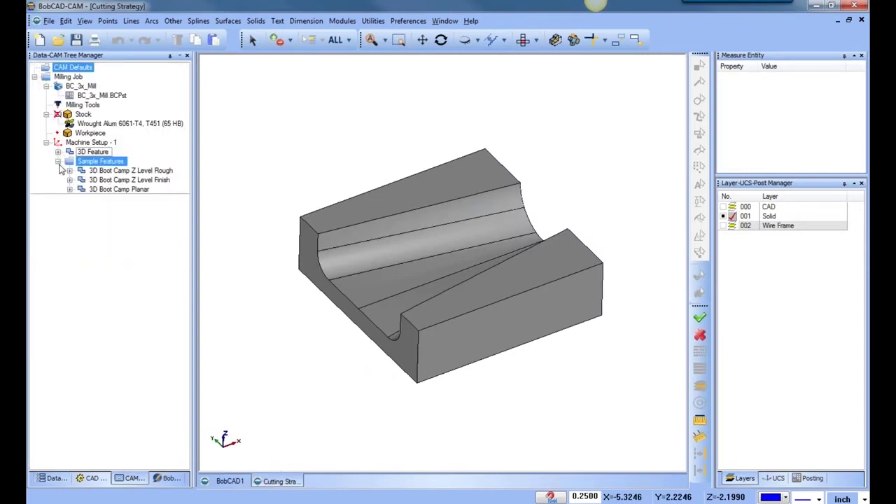
{"action": "left_click", "coordinate": [70, 171]}
{"action": "left_click", "coordinate": [130, 171]}
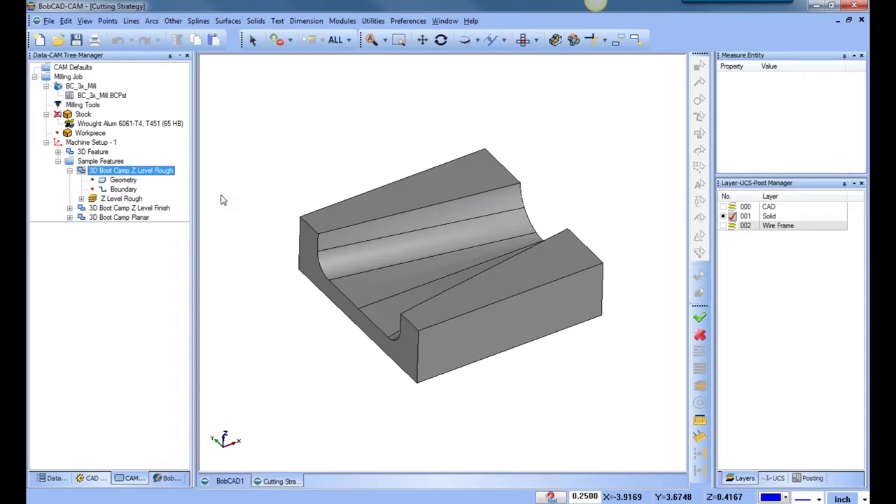
{"action": "right_click", "coordinate": [123, 180]}
{"action": "left_click", "coordinate": [158, 186]}
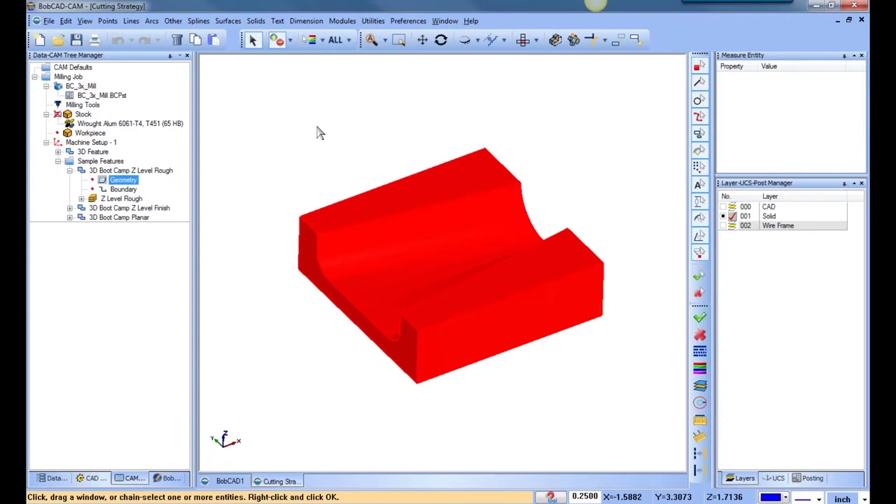
Compute the toolpath of the sample feature's Z Level Rough operation
{"action": "left_click", "coordinate": [130, 200]}
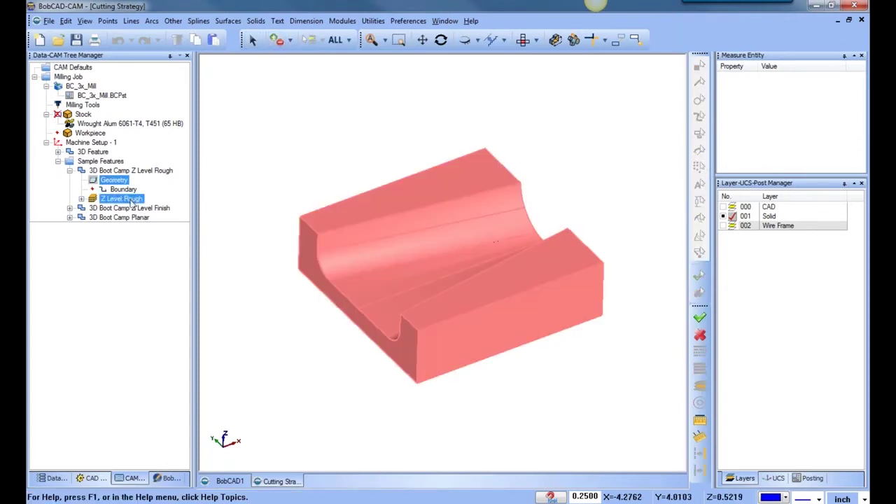
{"action": "right_click", "coordinate": [131, 201]}
{"action": "left_click", "coordinate": [172, 207]}
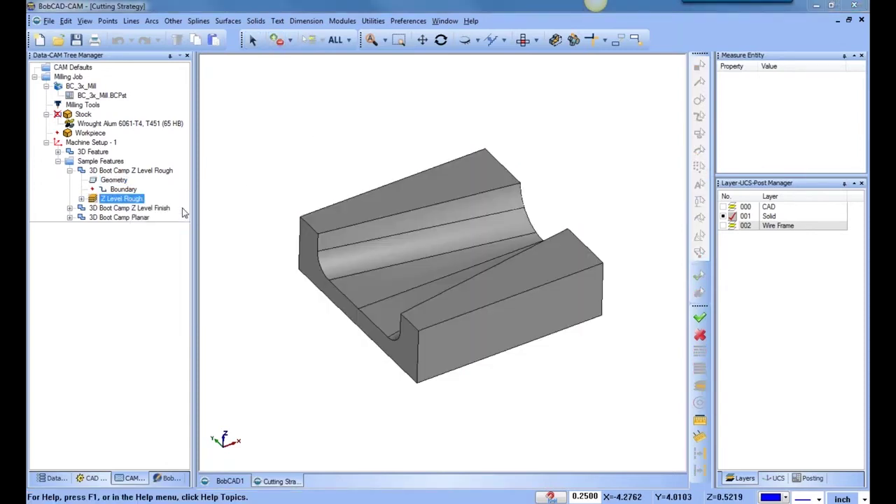
Examine the Z Level Rough toolpath's depth levels in the Right view and from several 3D angles
{"action": "mouse_move", "coordinate": [393, 336]}
{"action": "middle_mouse_down"}
{"action": "mouse_move", "coordinate": [476, 327]}
{"action": "mouse_move", "coordinate": [474, 343]}
{"action": "mouse_move", "coordinate": [475, 324]}
{"action": "mouse_move", "coordinate": [451, 333]}
{"action": "mouse_move", "coordinate": [456, 303]}
{"action": "mouse_move", "coordinate": [481, 300]}
{"action": "mouse_move", "coordinate": [456, 304]}
{"action": "mouse_move", "coordinate": [472, 342]}
{"action": "mouse_move", "coordinate": [479, 320]}
{"action": "middle_mouse_up"}
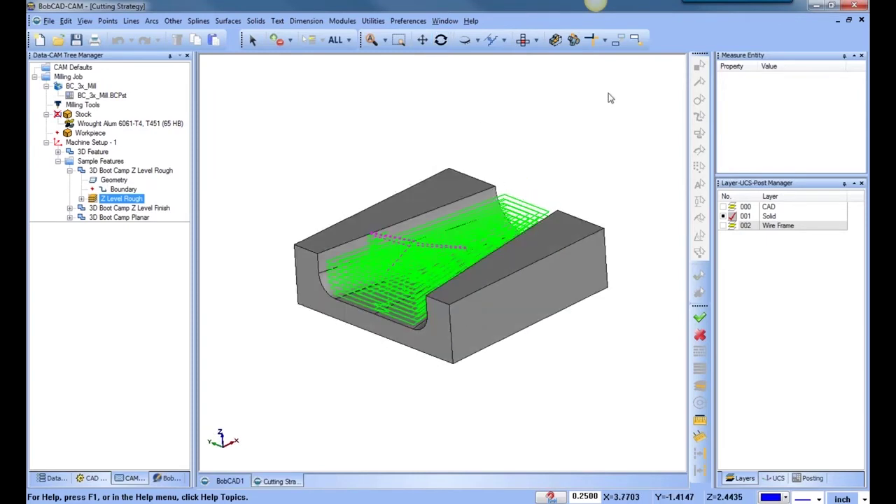
{"action": "left_click", "coordinate": [536, 40]}
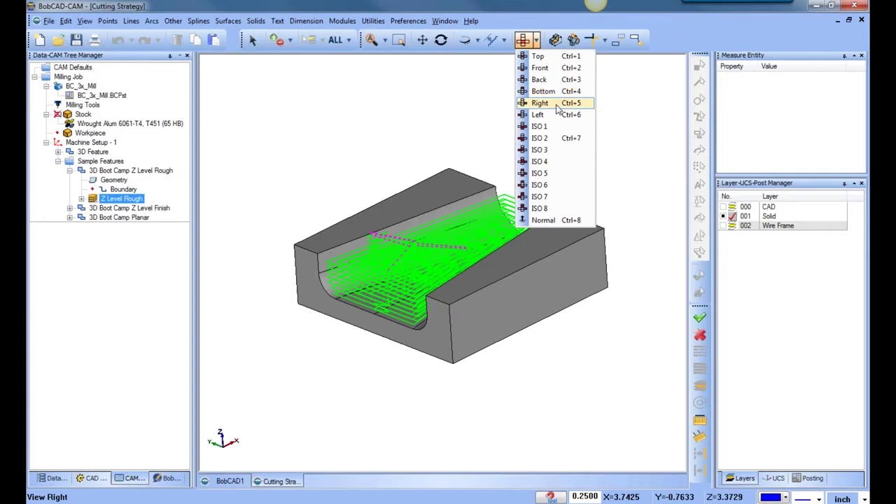
{"action": "left_click", "coordinate": [544, 103]}
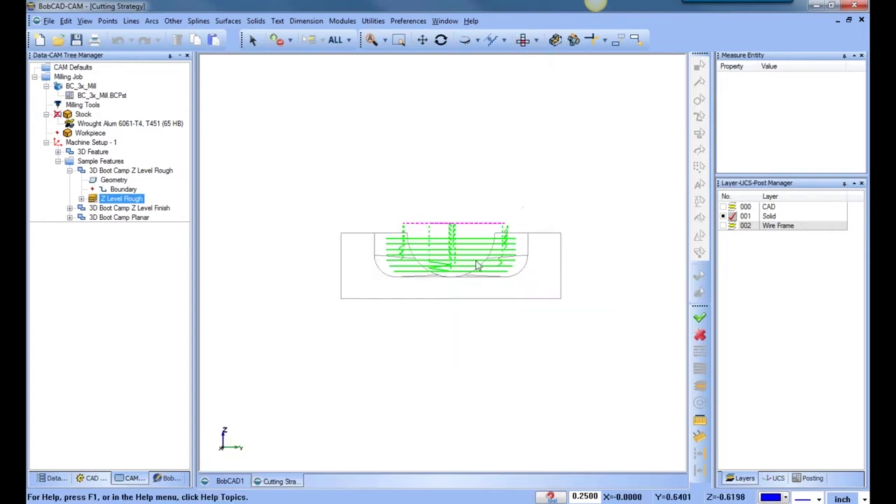
{"action": "scroll", "coordinate": [476, 266], "scroll_direction": "up", "scroll_amount": 2}
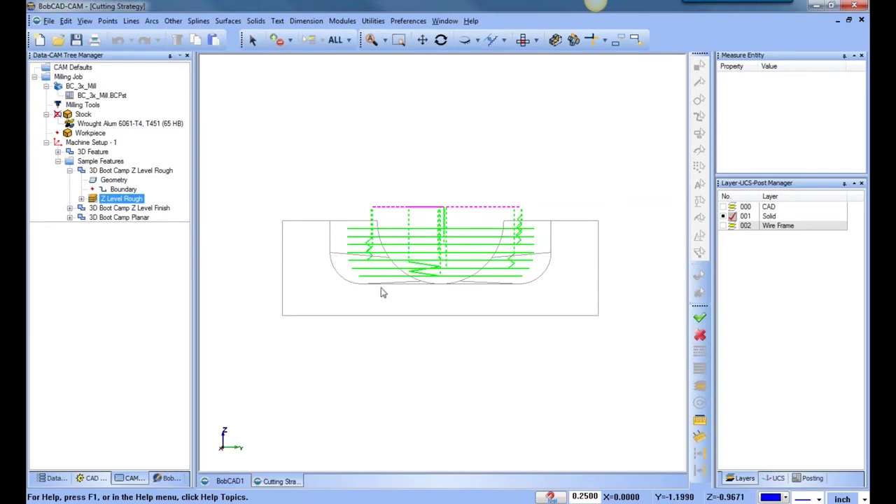
{"action": "mouse_move", "coordinate": [521, 294]}
{"action": "middle_mouse_down"}
{"action": "mouse_move", "coordinate": [495, 314]}
{"action": "mouse_move", "coordinate": [490, 301]}
{"action": "mouse_move", "coordinate": [455, 339]}
{"action": "mouse_move", "coordinate": [554, 281]}
{"action": "middle_mouse_up"}
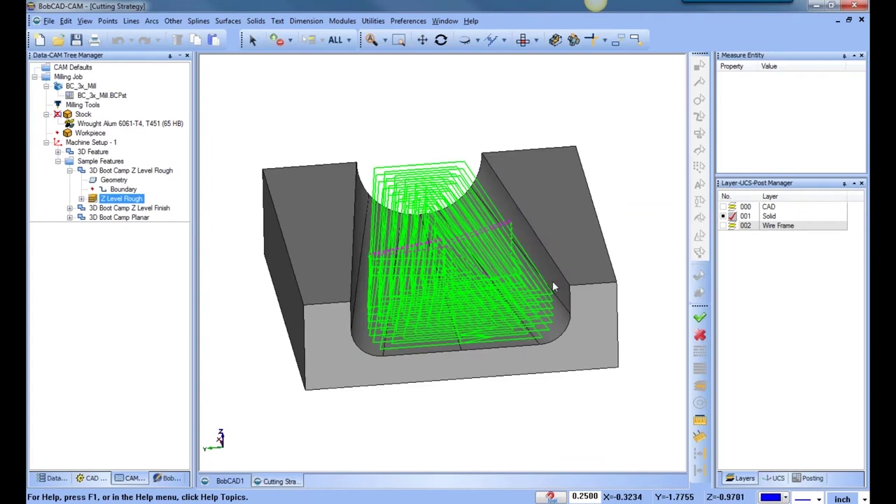
{"action": "middle_click_drag", "start_coordinate": [501, 326], "coordinate": [418, 312]}
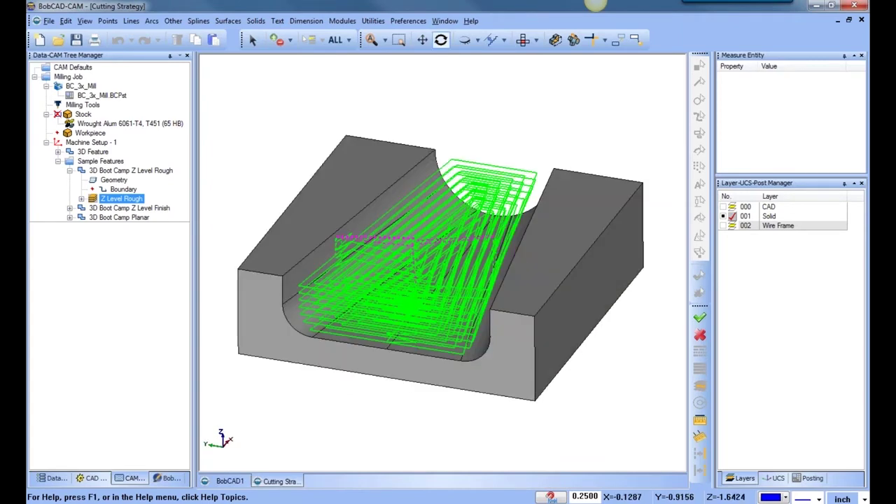
Open the backplot of the sample feature's Z Level Rough operation
{"action": "scroll", "coordinate": [474, 312], "scroll_direction": "down", "scroll_amount": 1}
{"action": "middle_click_drag", "start_coordinate": [477, 310], "coordinate": [457, 328]}
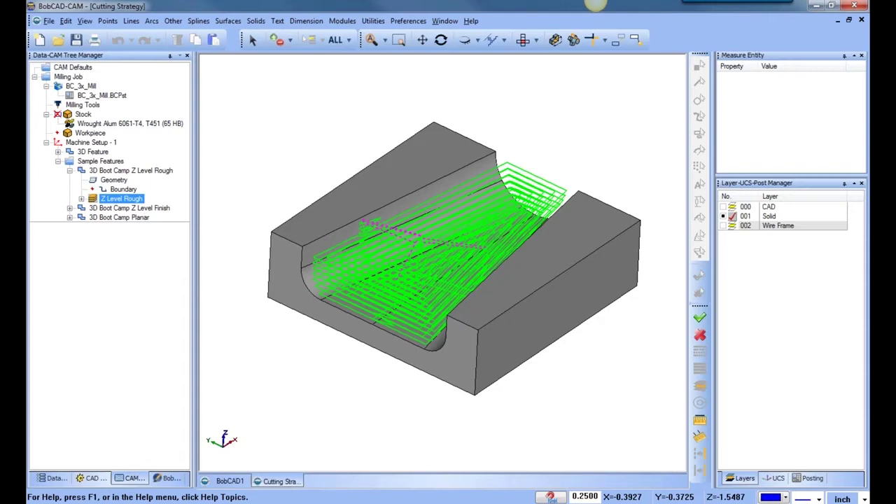
{"action": "middle_click_drag", "start_coordinate": [511, 282], "coordinate": [520, 306]}
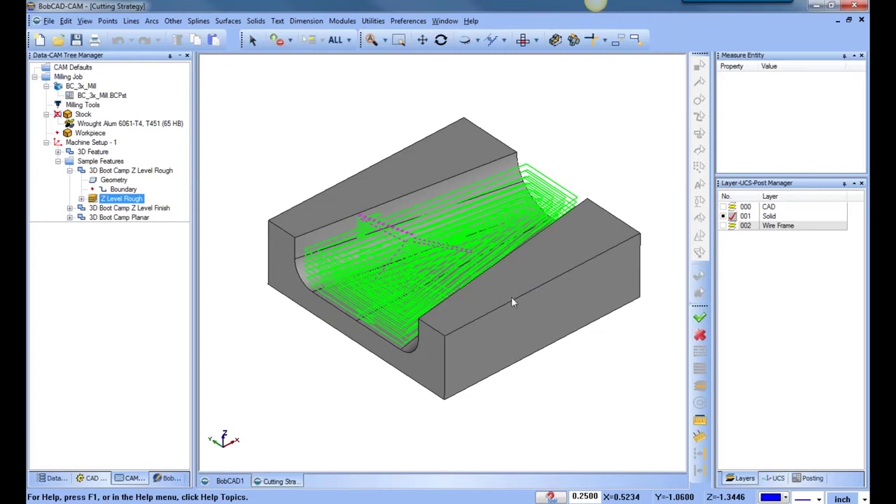
{"action": "right_click", "coordinate": [133, 202]}
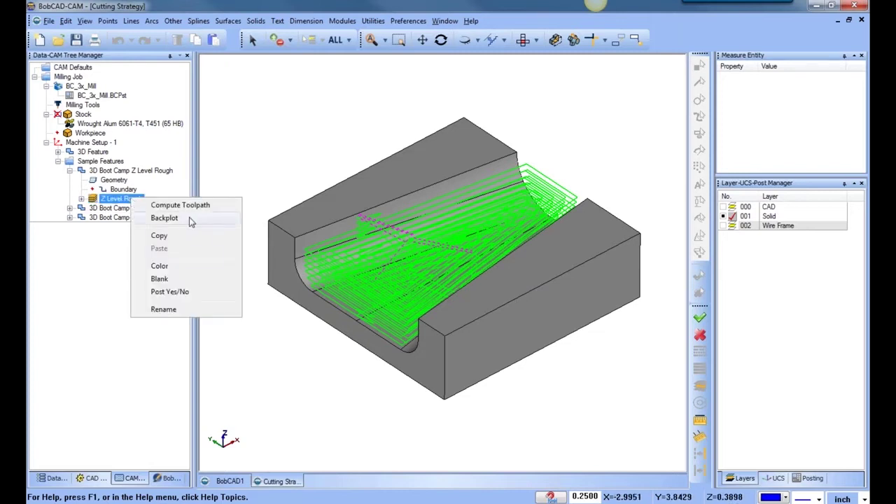
{"action": "left_click", "coordinate": [102, 265]}
{"action": "right_click", "coordinate": [133, 196]}
{"action": "left_click", "coordinate": [167, 216]}
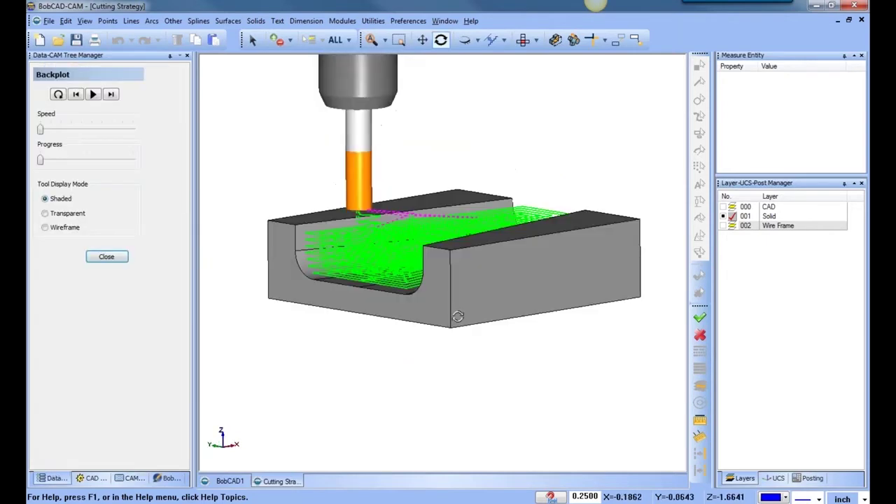
{"action": "scroll", "coordinate": [437, 308], "scroll_direction": "down", "scroll_amount": 2}
{"action": "scroll", "coordinate": [438, 293], "scroll_direction": "up", "scroll_amount": 1}
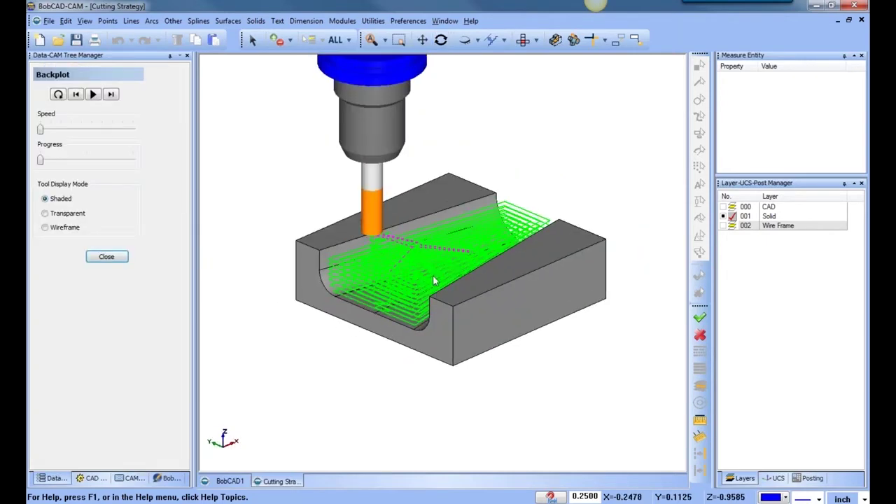
Step the backplot forward move by move through the start of the Z Level Rough toolpath
{"action": "left_click", "coordinate": [111, 94]}
{"action": "left_click", "coordinate": [111, 94]}
{"action": "left_click", "coordinate": [111, 94]}
{"action": "left_click", "coordinate": [111, 94]}
{"action": "left_click", "coordinate": [116, 97]}
{"action": "left_click", "coordinate": [116, 97]}
{"action": "left_click", "coordinate": [116, 97]}
{"action": "left_click", "coordinate": [116, 97]}
{"action": "left_click", "coordinate": [116, 97]}
{"action": "left_click", "coordinate": [117, 97]}
{"action": "left_click", "coordinate": [116, 97]}
{"action": "left_click", "coordinate": [116, 97]}
{"action": "left_click", "coordinate": [117, 96]}
Show the part in the Right view and advance the backplot progress almost to the end of the toolpath
{"action": "scroll", "coordinate": [413, 251], "scroll_direction": "down", "scroll_amount": 2}
{"action": "scroll", "coordinate": [405, 257], "scroll_direction": "up", "scroll_amount": 4}
{"action": "middle_click_drag", "start_coordinate": [404, 257], "coordinate": [509, 98]}
{"action": "left_click", "coordinate": [535, 40]}
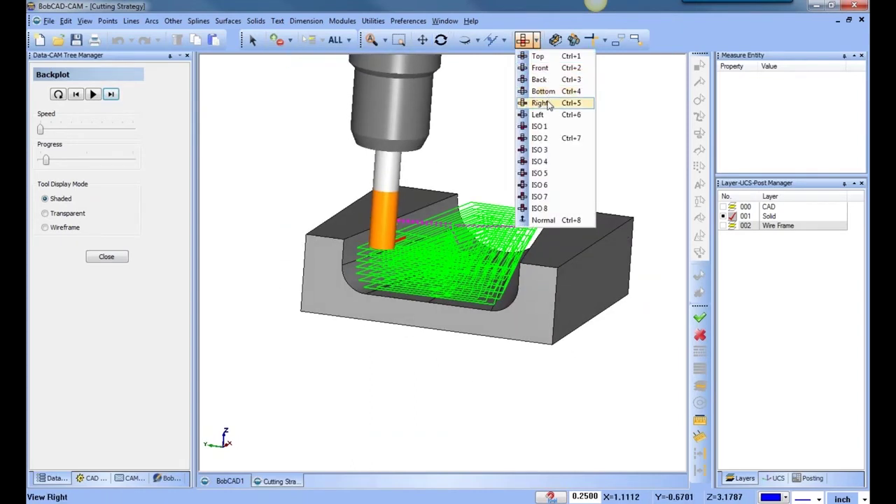
{"action": "left_click", "coordinate": [540, 104]}
{"action": "left_click_drag", "start_coordinate": [47, 160], "coordinate": [133, 163]}
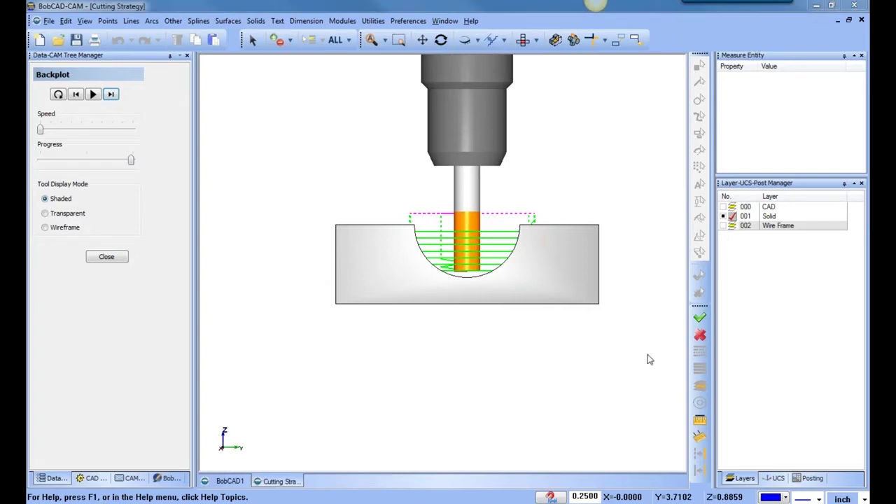
Examine the tool and the deepest roughing levels from several 3D angles, alternating between shaded and wireframe part display
{"action": "key", "text": "ctrl+w"}
{"action": "mouse_move", "coordinate": [525, 327]}
{"action": "middle_mouse_down"}
{"action": "mouse_move", "coordinate": [540, 332]}
{"action": "mouse_move", "coordinate": [530, 339]}
{"action": "middle_mouse_up"}
{"action": "key", "text": "ctrl+w"}
{"action": "mouse_move", "coordinate": [494, 268]}
{"action": "middle_mouse_down"}
{"action": "mouse_move", "coordinate": [469, 278]}
{"action": "mouse_move", "coordinate": [462, 270]}
{"action": "mouse_move", "coordinate": [467, 276]}
{"action": "middle_mouse_up"}
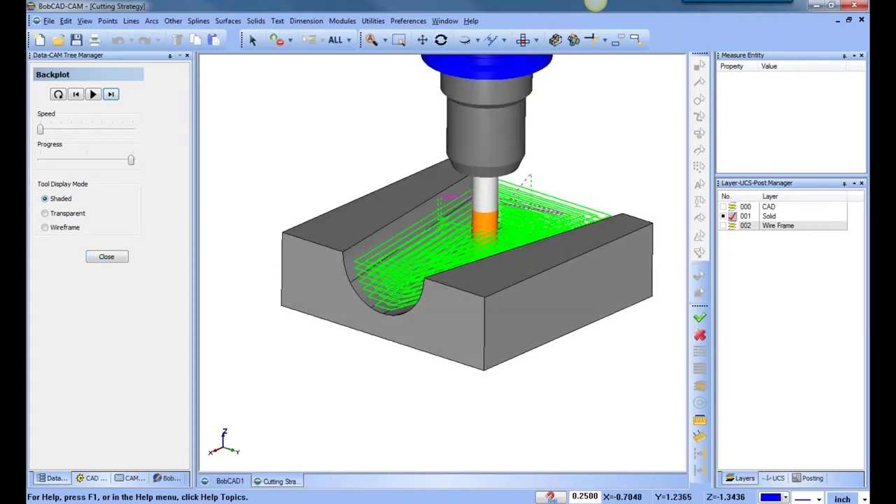
{"action": "key", "text": "ctrl+w"}
{"action": "key", "text": "ctrl+w"}
{"action": "key", "text": "ctrl+w"}
{"action": "key", "text": "ctrl+w"}
{"action": "key", "text": "ctrl+w"}
{"action": "key", "text": "ctrl+w"}
{"action": "middle_click_drag", "start_coordinate": [499, 252], "coordinate": [471, 305]}
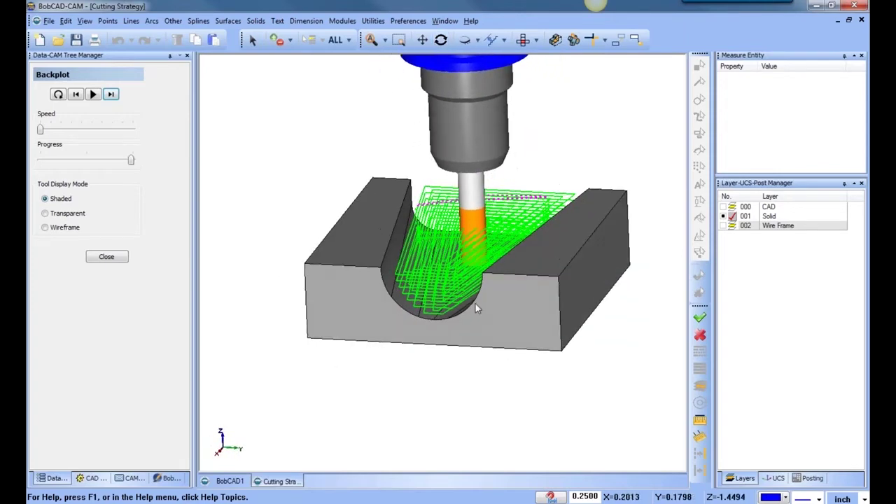
{"action": "key", "text": "ctrl+w"}
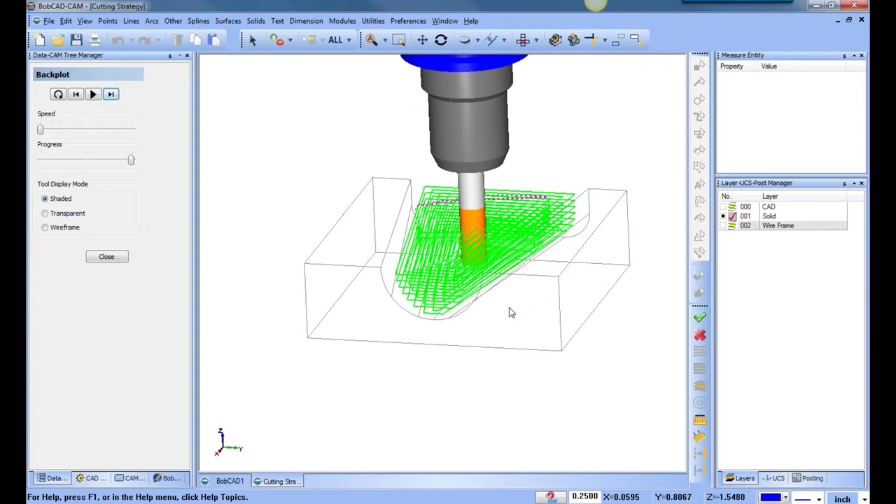
{"action": "key", "text": "ctrl+w"}
{"action": "key", "text": "ctrl+w"}
{"action": "key", "text": "ctrl+w"}
{"action": "key", "text": "ctrl+w"}
{"action": "key", "text": "ctrl+w"}
{"action": "key", "text": "ctrl+w"}
{"action": "mouse_move", "coordinate": [529, 335]}
{"action": "middle_mouse_down"}
{"action": "mouse_move", "coordinate": [466, 341]}
{"action": "mouse_move", "coordinate": [476, 322]}
{"action": "middle_mouse_up"}
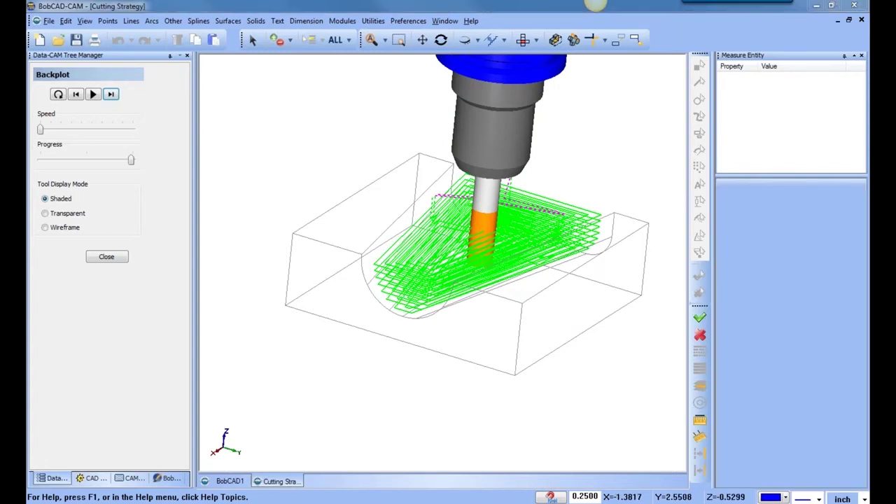
Close the backplot and leave the part in wireframe display
{"action": "left_click", "coordinate": [119, 257]}
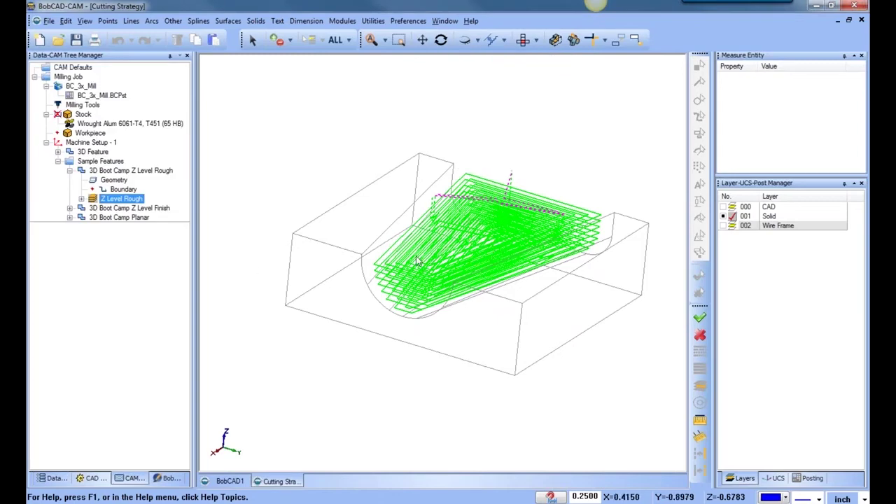
{"action": "middle_click_drag", "start_coordinate": [417, 260], "coordinate": [399, 274]}
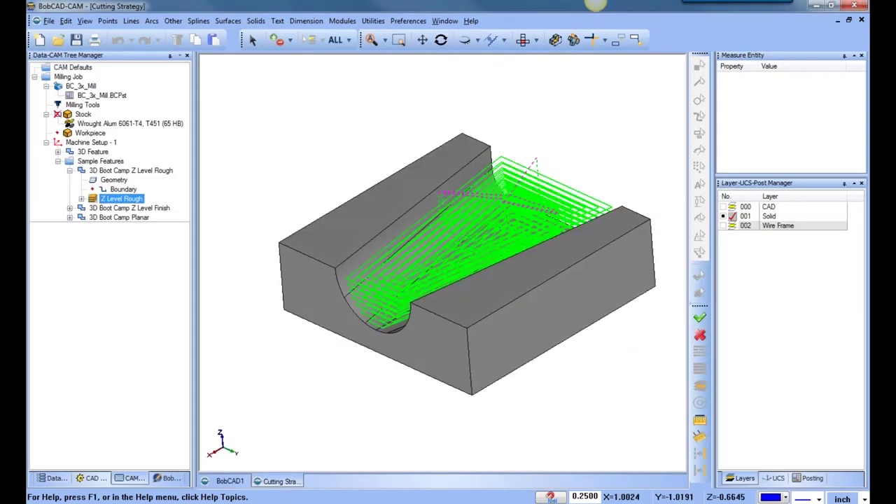
{"action": "key", "text": "ctrl+w"}
Assign the whole solid as the geometry of the 3D Boot Camp Z Level Finish sample feature
{"action": "left_click", "coordinate": [104, 190]}
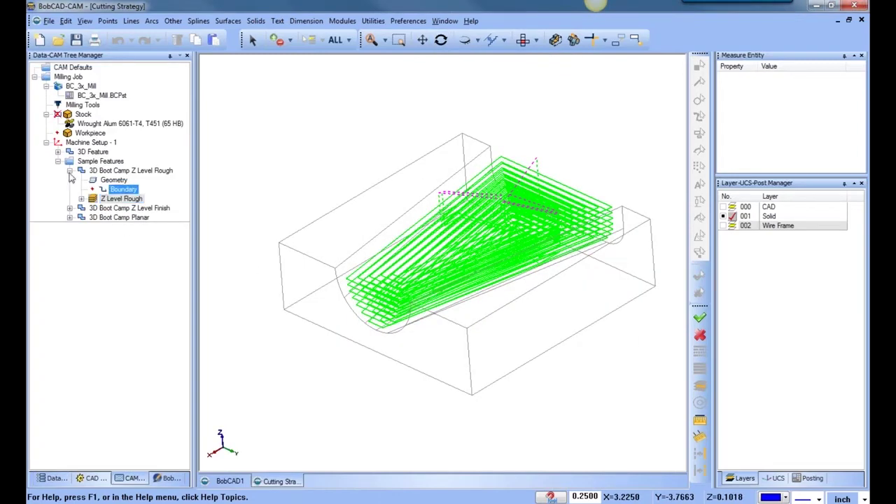
{"action": "left_click", "coordinate": [69, 171]}
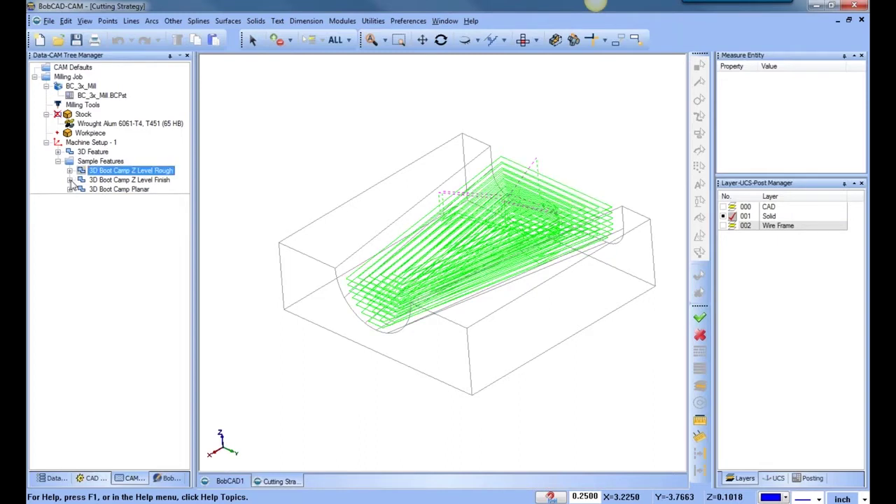
{"action": "left_click", "coordinate": [69, 180]}
{"action": "left_click", "coordinate": [118, 190]}
{"action": "right_click", "coordinate": [119, 190]}
{"action": "left_click", "coordinate": [147, 198]}
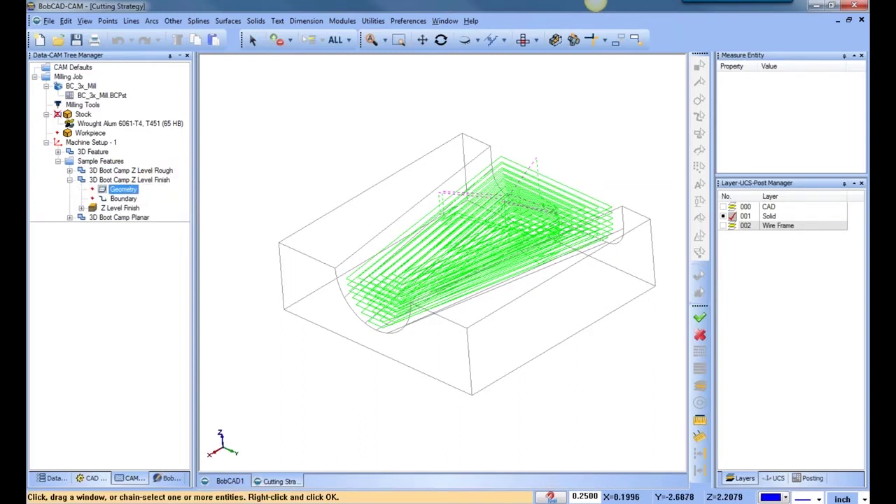
{"action": "key", "text": "space"}
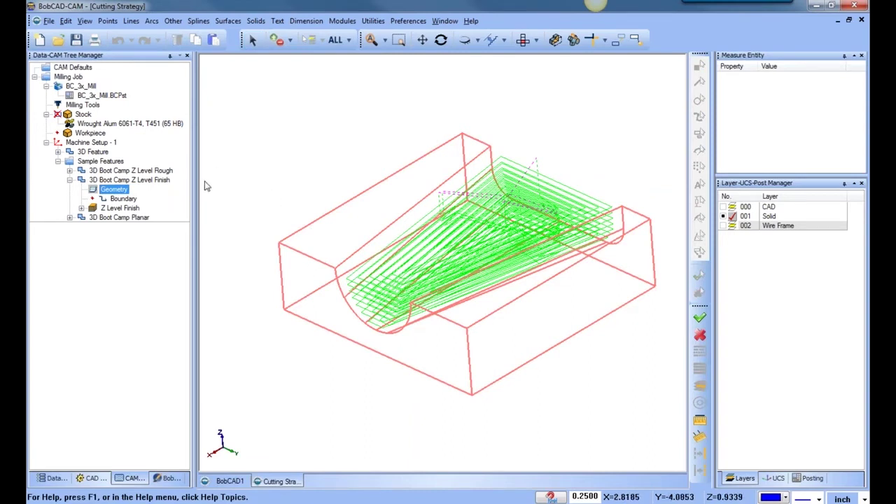
Compute the Z Level Finish toolpath and inspect its passes around the shaded part from several 3D angles
{"action": "right_click", "coordinate": [129, 208]}
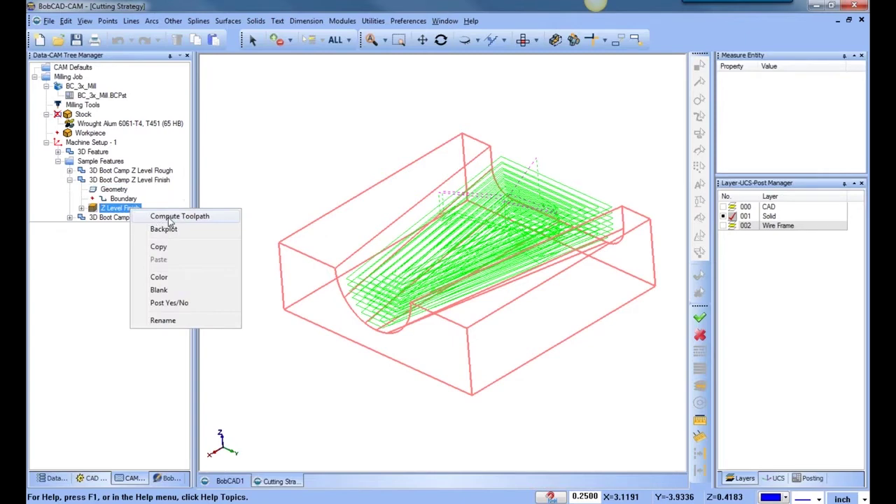
{"action": "left_click", "coordinate": [169, 217]}
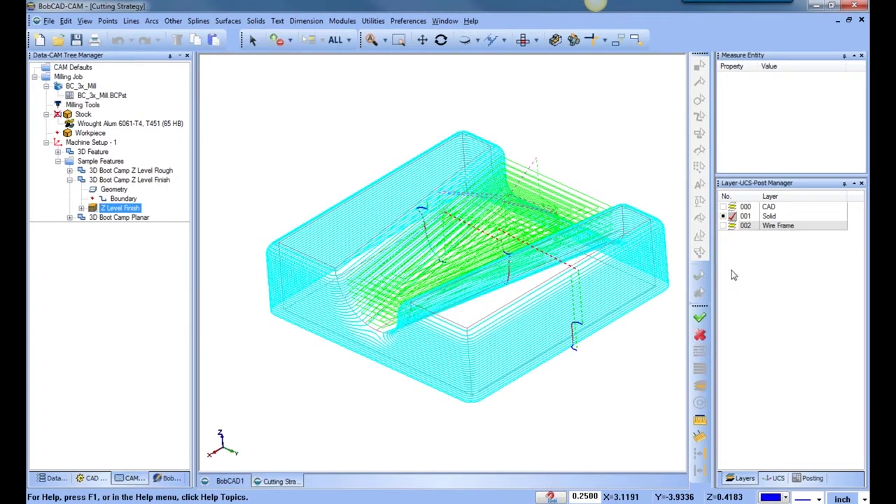
{"action": "mouse_move", "coordinate": [494, 313]}
{"action": "middle_mouse_down"}
{"action": "mouse_move", "coordinate": [460, 318]}
{"action": "mouse_move", "coordinate": [500, 311]}
{"action": "middle_mouse_up"}
{"action": "left_click", "coordinate": [84, 180]}
{"action": "left_click", "coordinate": [107, 189]}
{"action": "middle_click_drag", "start_coordinate": [426, 283], "coordinate": [432, 290]}
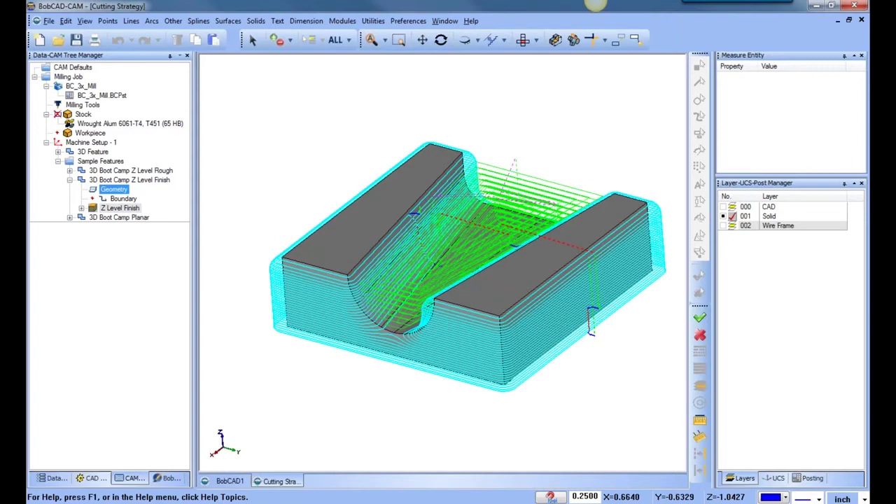
{"action": "mouse_move", "coordinate": [470, 304]}
{"action": "middle_mouse_down"}
{"action": "mouse_move", "coordinate": [506, 296]}
{"action": "mouse_move", "coordinate": [485, 286]}
{"action": "mouse_move", "coordinate": [479, 293]}
{"action": "middle_mouse_up"}
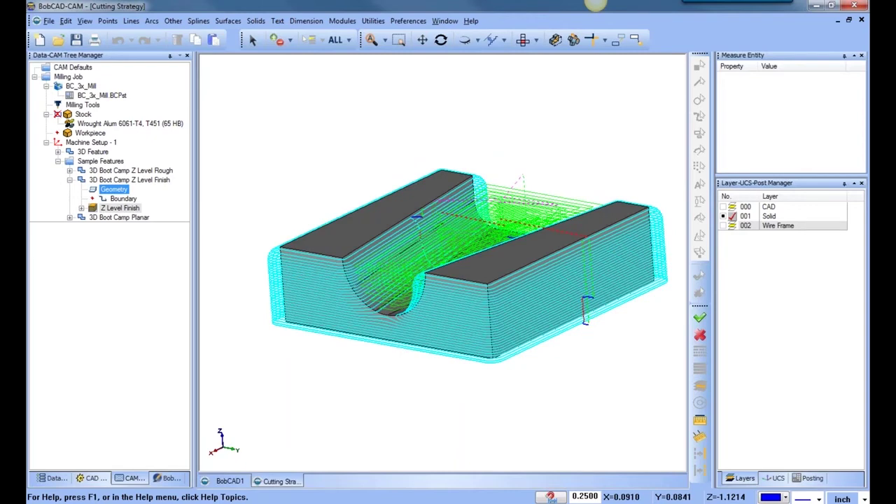
{"action": "scroll", "coordinate": [338, 276], "scroll_direction": "up", "scroll_amount": 2}
{"action": "middle_click_drag", "start_coordinate": [420, 298], "coordinate": [404, 313]}
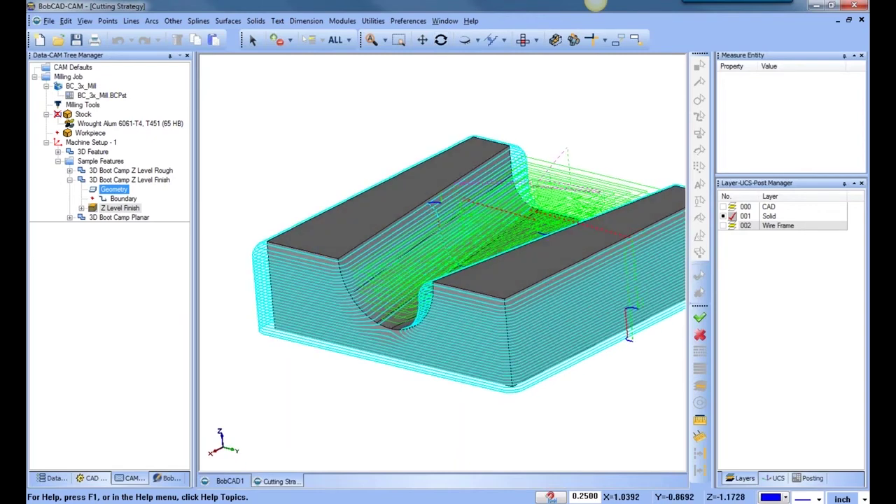
Blank the Z Level Rough toolpath and inspect the remaining finishing passes on the channel walls and floor
{"action": "left_click", "coordinate": [69, 171]}
{"action": "right_click", "coordinate": [124, 199]}
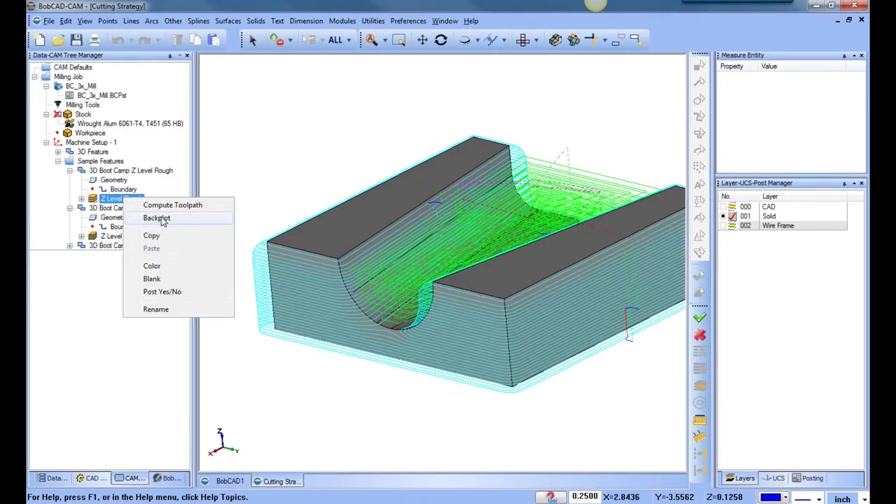
{"action": "left_click", "coordinate": [171, 280]}
{"action": "middle_click_drag", "start_coordinate": [416, 280], "coordinate": [445, 280]}
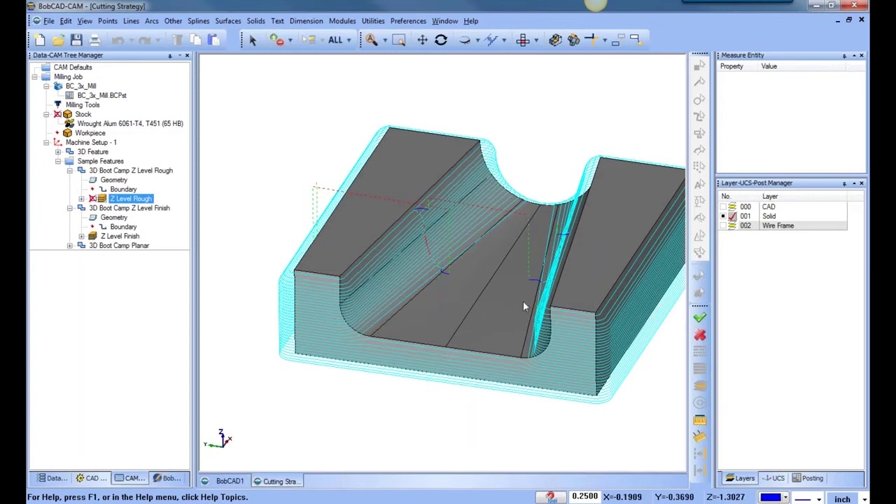
{"action": "scroll", "coordinate": [465, 269], "scroll_direction": "up", "scroll_amount": 3}
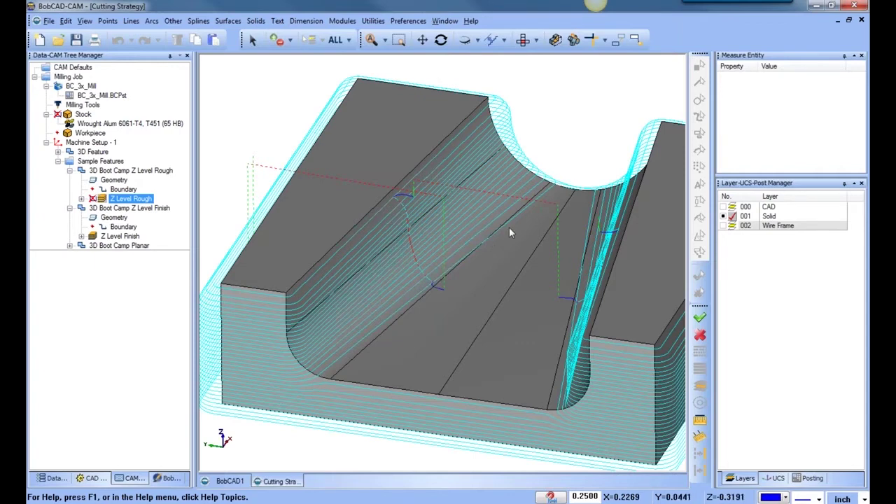
Blank the toolpath of the Z Level Finish operation
{"action": "left_click", "coordinate": [120, 236]}
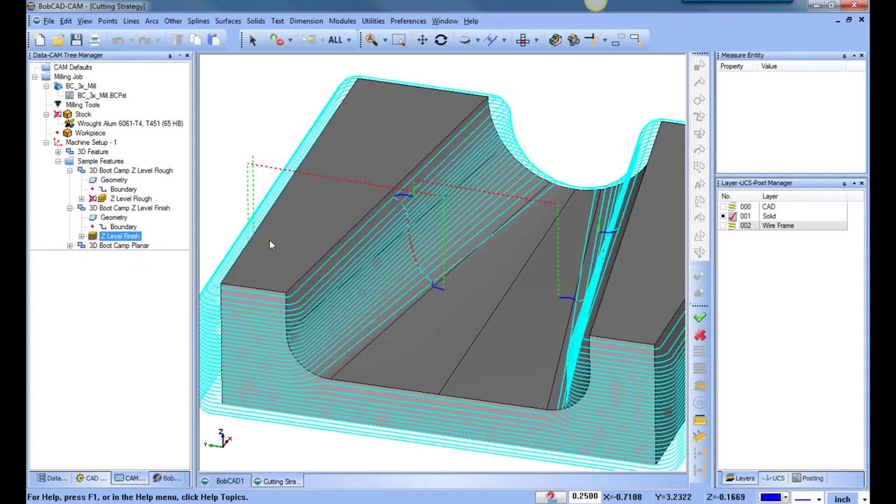
{"action": "scroll", "coordinate": [364, 242], "scroll_direction": "down", "scroll_amount": 3}
{"action": "right_click", "coordinate": [134, 241]}
{"action": "left_click", "coordinate": [171, 315]}
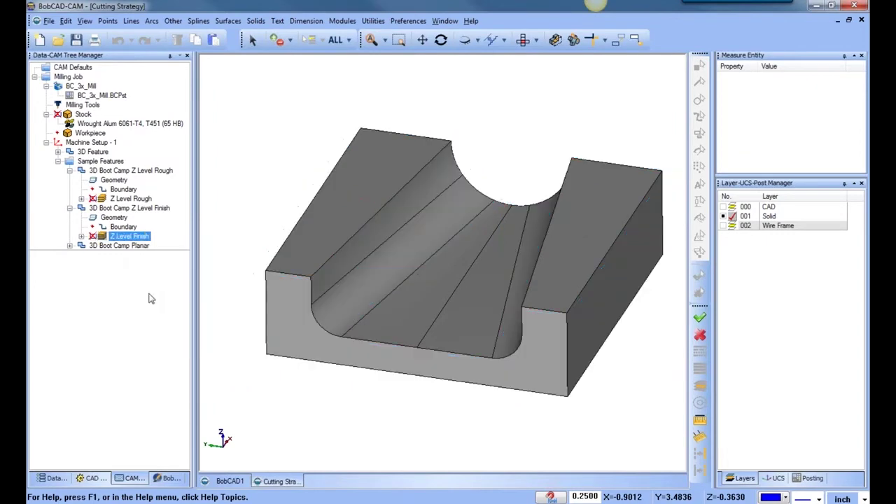
Assign the whole solid as the geometry of the 3D Boot Camp Planar sample feature
{"action": "left_click", "coordinate": [81, 246]}
{"action": "left_click", "coordinate": [122, 255]}
{"action": "right_click", "coordinate": [123, 255]}
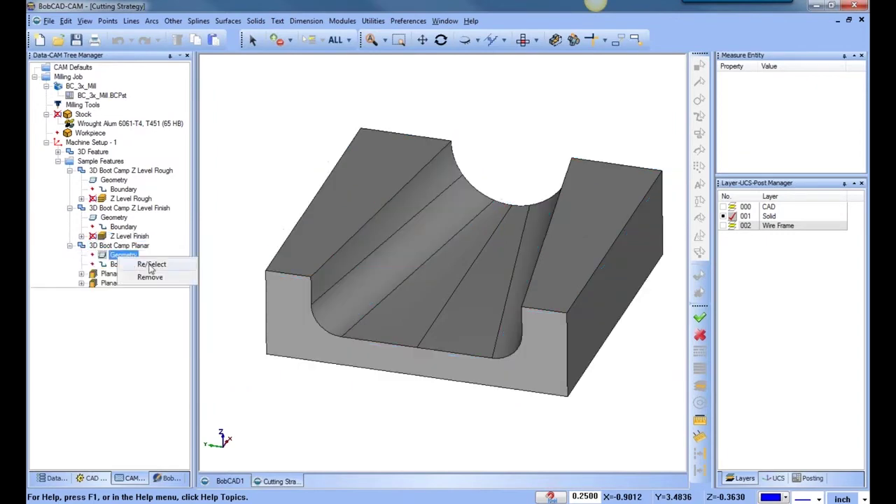
{"action": "left_click", "coordinate": [146, 262]}
{"action": "left_click", "coordinate": [392, 147]}
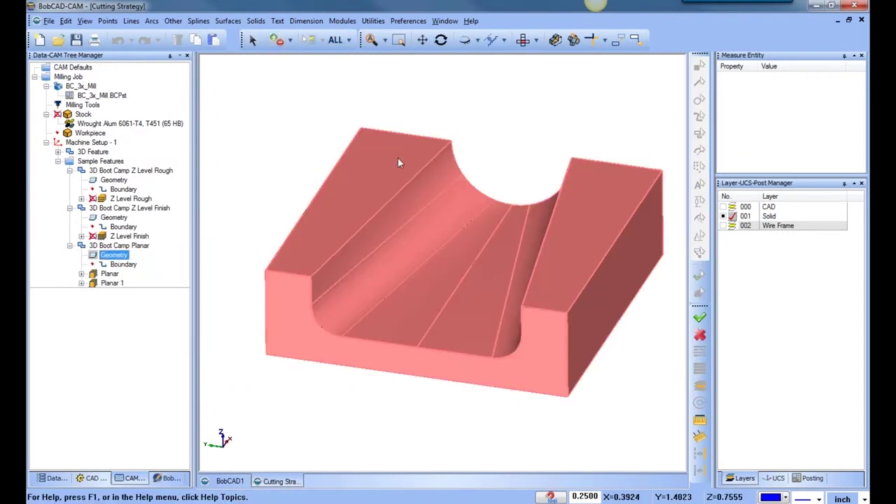
Compute the toolpath of the first Planar operation and show it in the Top view
{"action": "left_click", "coordinate": [109, 274]}
{"action": "right_click", "coordinate": [110, 275]}
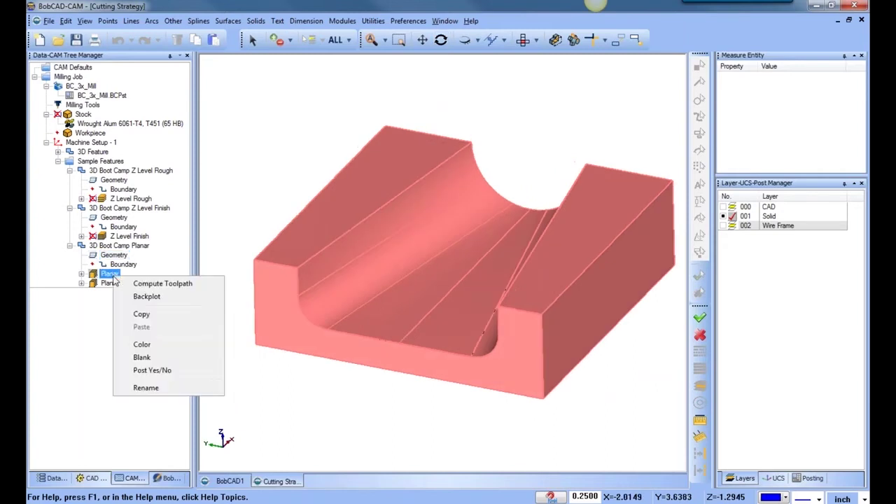
{"action": "left_click", "coordinate": [150, 284]}
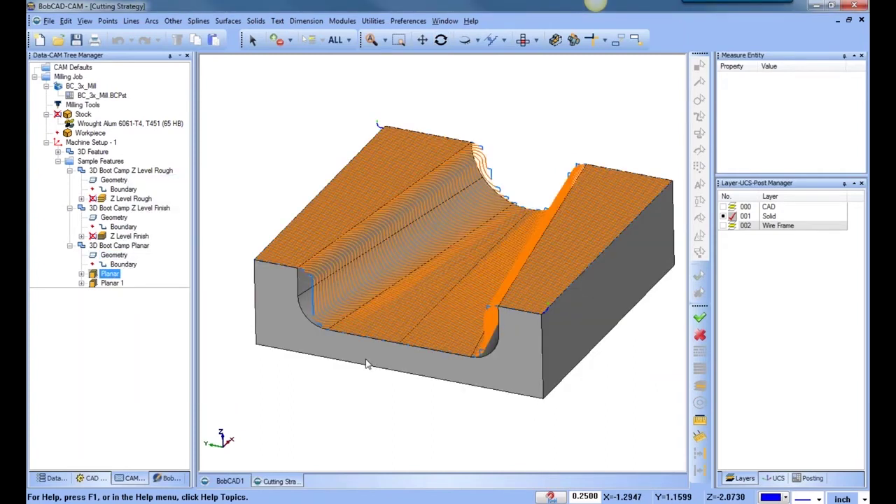
{"action": "left_click", "coordinate": [523, 40]}
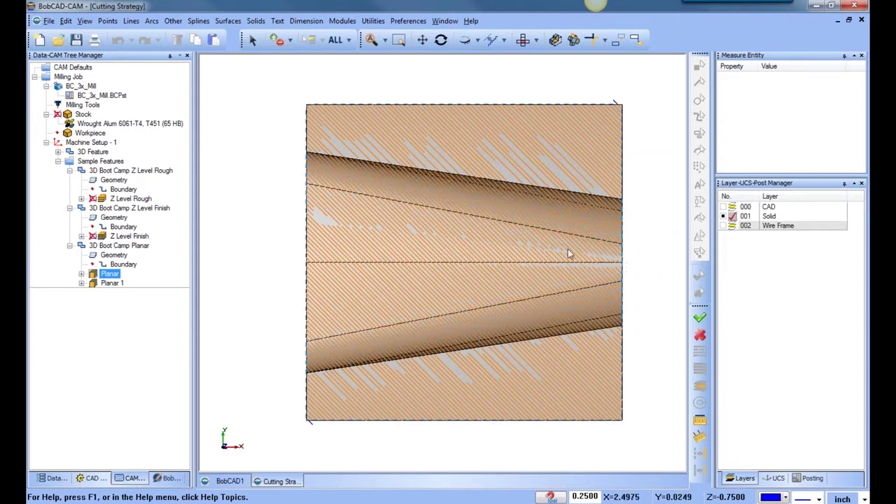
Compute the toolpath of the Planar 1 operation in the same sample feature
{"action": "left_click", "coordinate": [116, 284]}
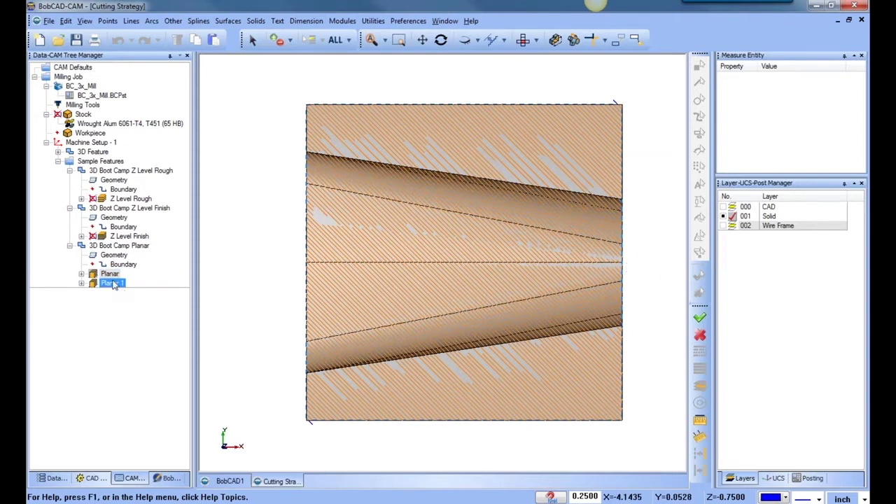
{"action": "right_click", "coordinate": [111, 287]}
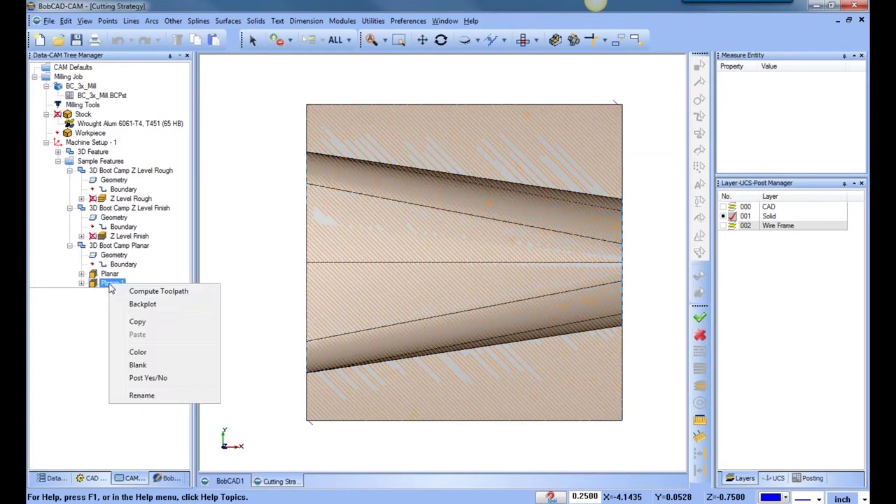
{"action": "left_click", "coordinate": [148, 291]}
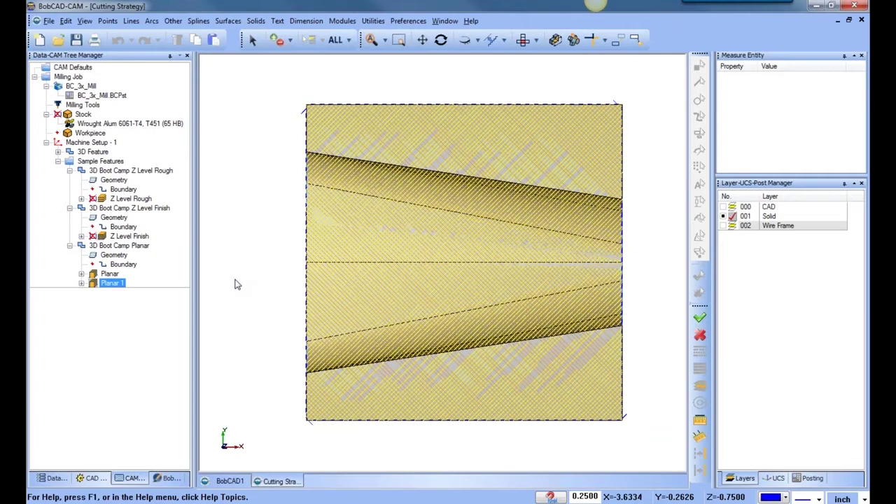
Blank the toolpath of the Planar 1 operation so only the first Planar toolpath is displayed
{"action": "middle_click_drag", "start_coordinate": [462, 380], "coordinate": [521, 147]}
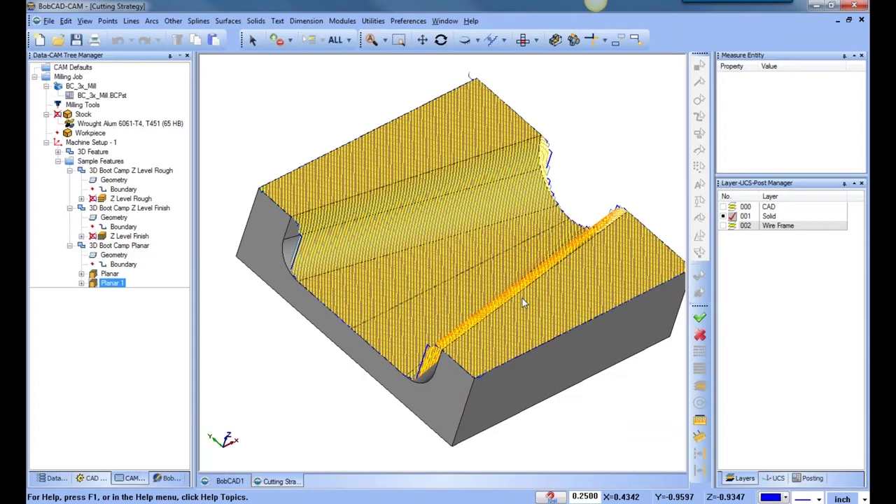
{"action": "middle_click_drag", "start_coordinate": [517, 325], "coordinate": [485, 322]}
{"action": "left_click", "coordinate": [150, 274]}
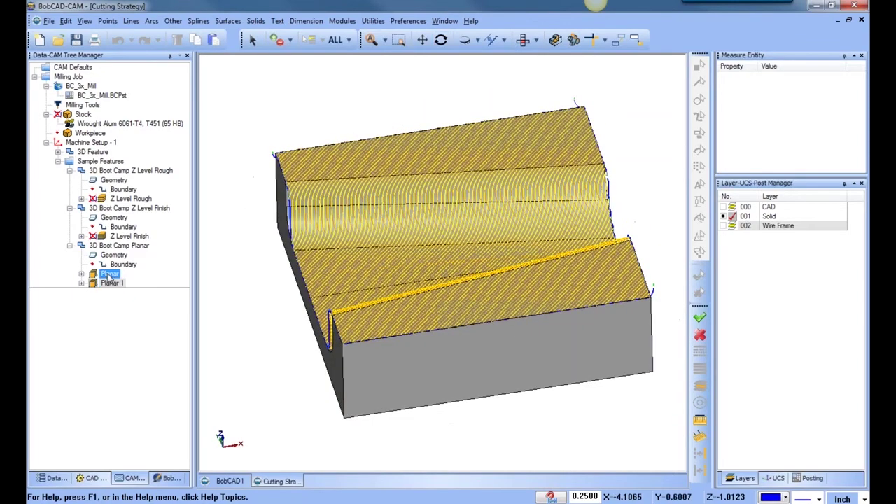
{"action": "right_click", "coordinate": [157, 283]}
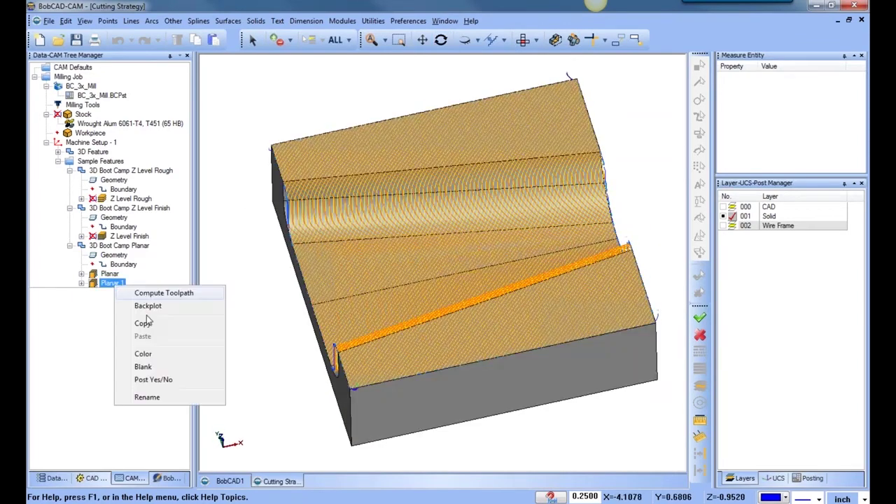
{"action": "left_click", "coordinate": [165, 368]}
Examine the first Planar operation's toolpath along the curved walls and floor of the channel from several angles
{"action": "middle_click_drag", "start_coordinate": [378, 364], "coordinate": [462, 318]}
{"action": "scroll", "coordinate": [387, 278], "scroll_direction": "up", "scroll_amount": 3}
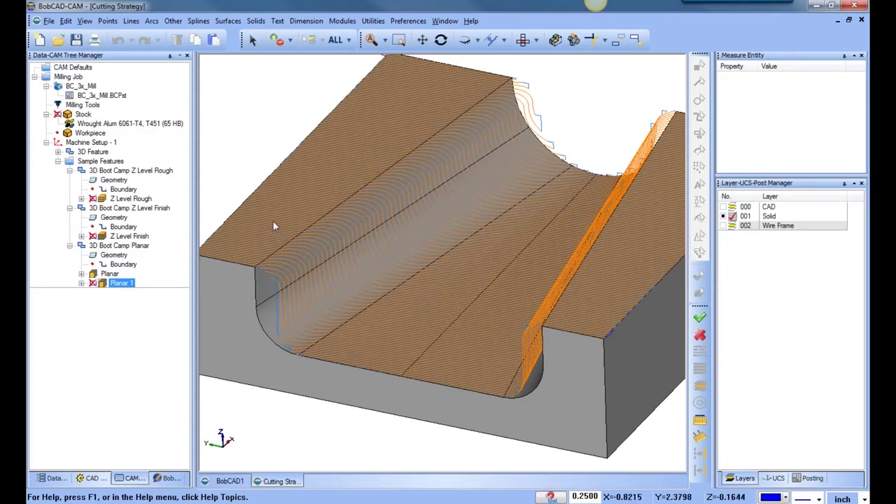
{"action": "middle_click_drag", "start_coordinate": [364, 300], "coordinate": [399, 304]}
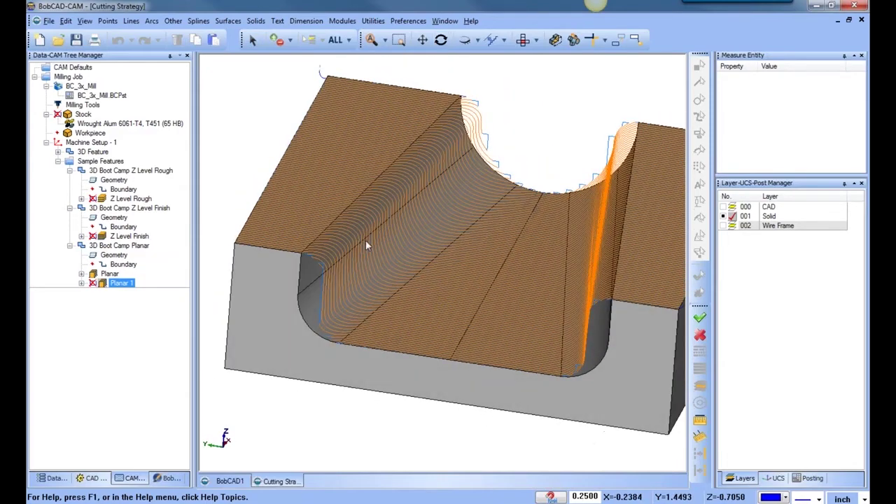
{"action": "middle_click_drag", "start_coordinate": [473, 258], "coordinate": [501, 298]}
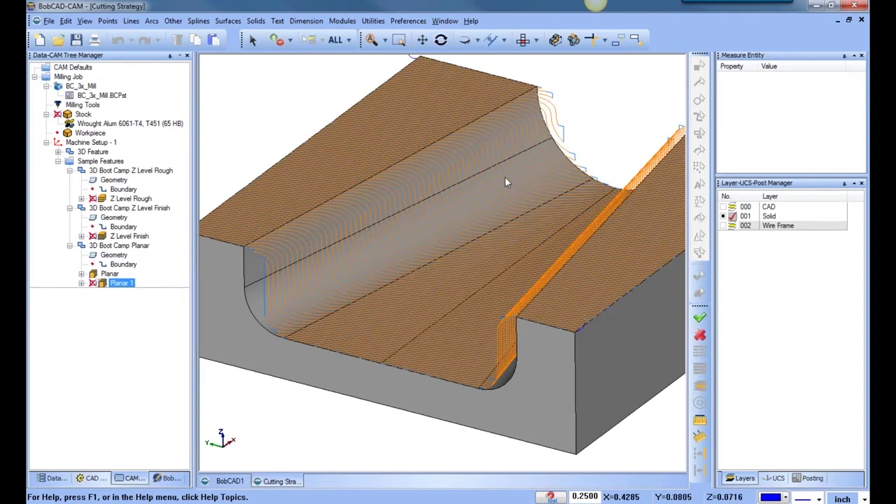
{"action": "scroll", "coordinate": [441, 237], "scroll_direction": "down", "scroll_amount": 2}
{"action": "middle_click_drag", "start_coordinate": [467, 269], "coordinate": [464, 296]}
{"action": "scroll", "coordinate": [342, 275], "scroll_direction": "up", "scroll_amount": 1}
Backplot the first Planar operation, advance its progress partway through the toolpath and close the backplot
{"action": "right_click", "coordinate": [55, 273]}
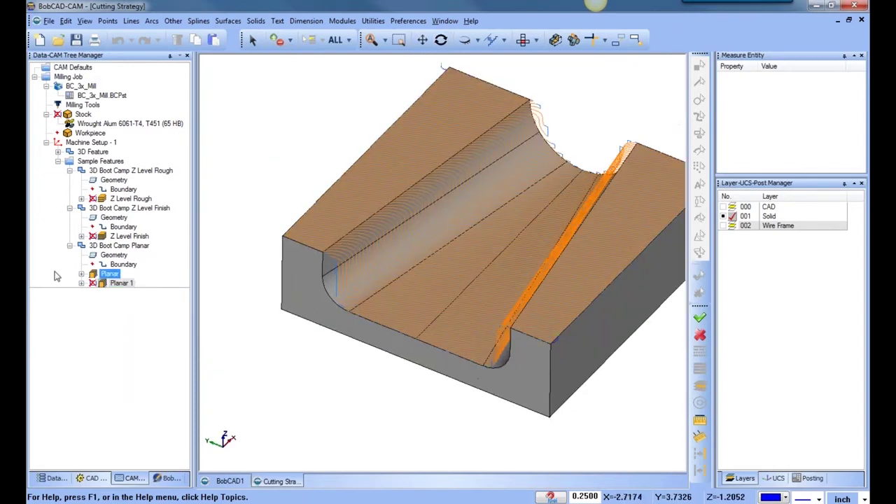
{"action": "right_click", "coordinate": [110, 283]}
{"action": "left_click", "coordinate": [148, 295]}
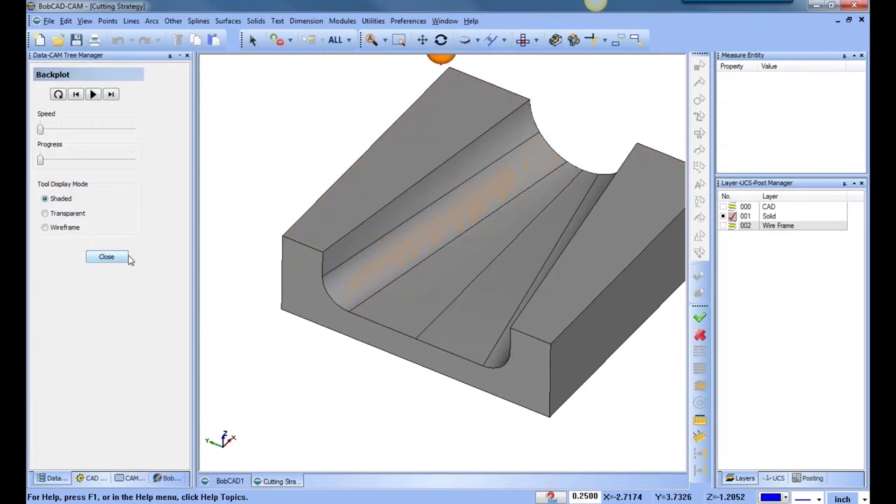
{"action": "left_click_drag", "start_coordinate": [41, 160], "coordinate": [63, 163]}
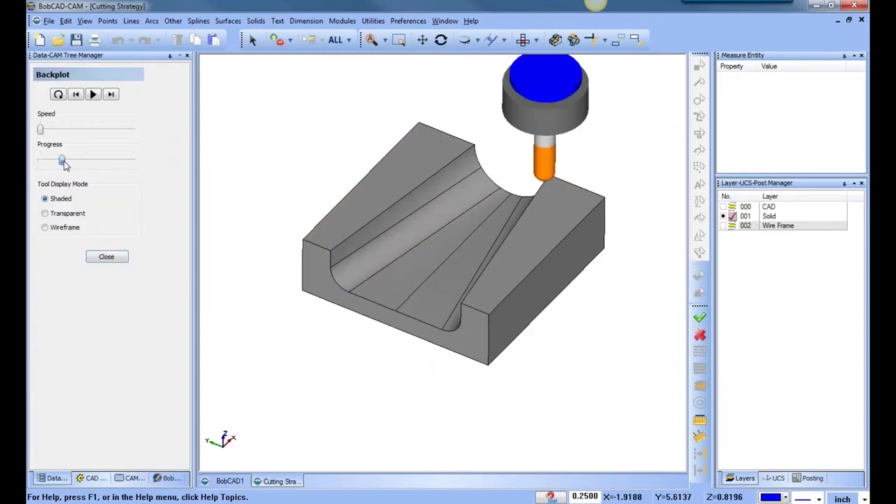
{"action": "left_click", "coordinate": [106, 257]}
Play the backplot of the first Planar operation from near its start, raise the playback speed, and close it after watching the tool motion
{"action": "left_click", "coordinate": [115, 283], "text": "ctrl"}
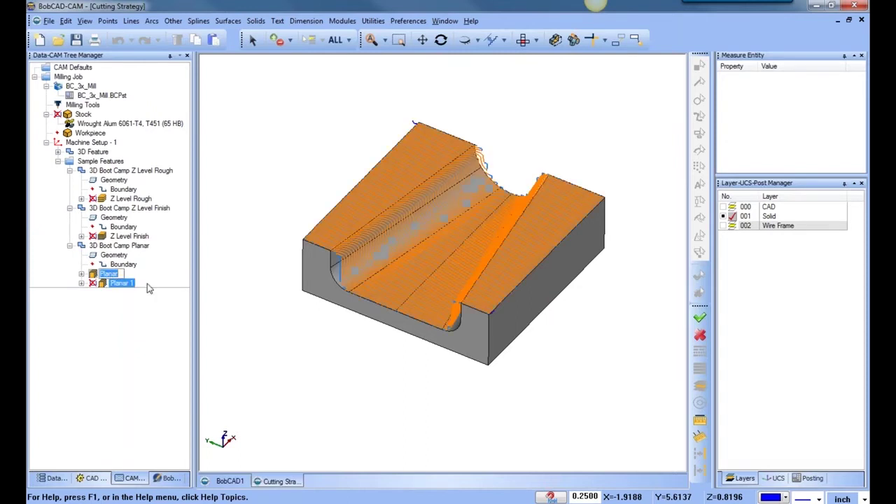
{"action": "right_click", "coordinate": [100, 277]}
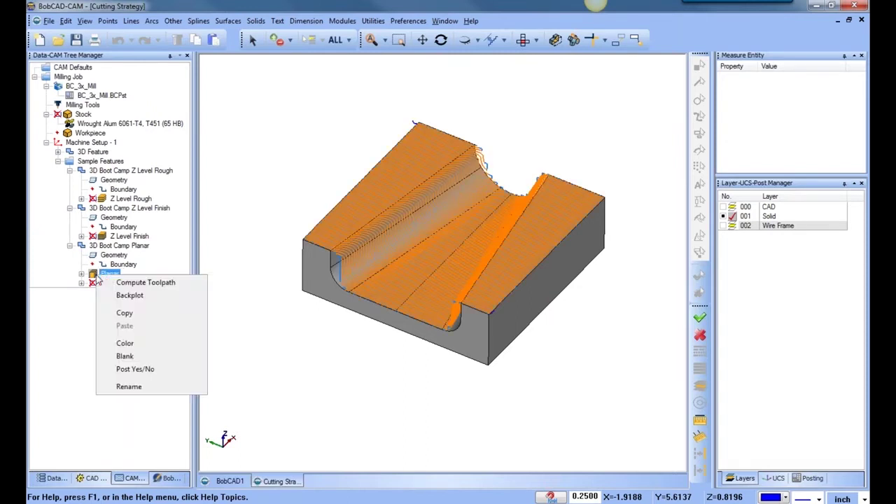
{"action": "left_click", "coordinate": [149, 300]}
{"action": "left_click_drag", "start_coordinate": [40, 160], "coordinate": [44, 159]}
{"action": "left_click", "coordinate": [93, 94]}
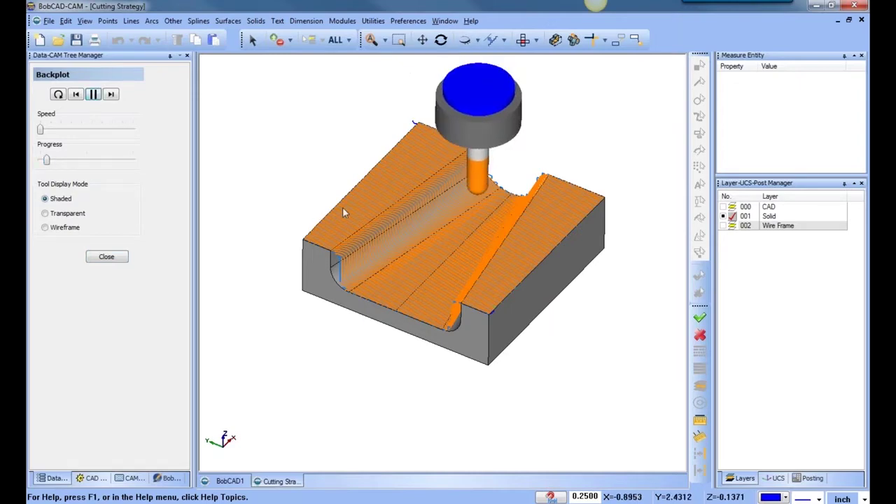
{"action": "left_click_drag", "start_coordinate": [40, 130], "coordinate": [80, 130]}
{"action": "scroll", "coordinate": [472, 185], "scroll_direction": "down", "scroll_amount": 2}
{"action": "scroll", "coordinate": [472, 185], "scroll_direction": "up", "scroll_amount": 3}
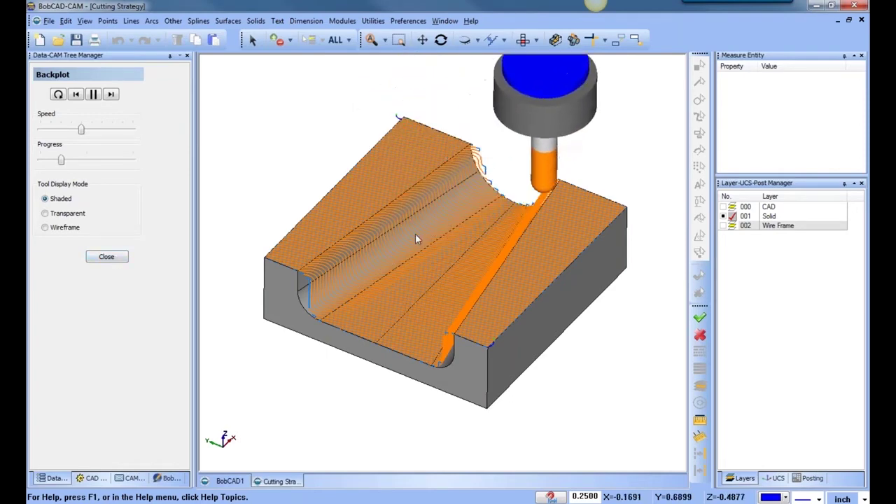
{"action": "mouse_move", "coordinate": [436, 312]}
{"action": "middle_mouse_down"}
{"action": "mouse_move", "coordinate": [467, 300]}
{"action": "mouse_move", "coordinate": [433, 303]}
{"action": "middle_mouse_up"}
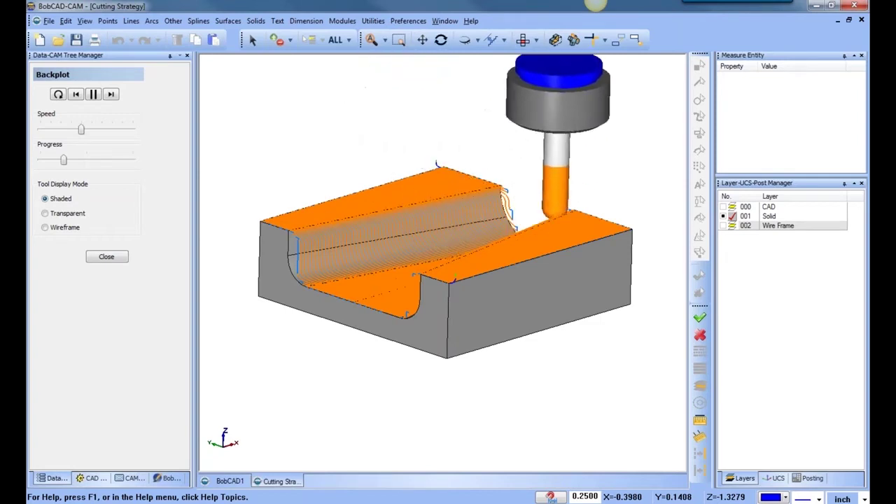
{"action": "left_click", "coordinate": [107, 257]}
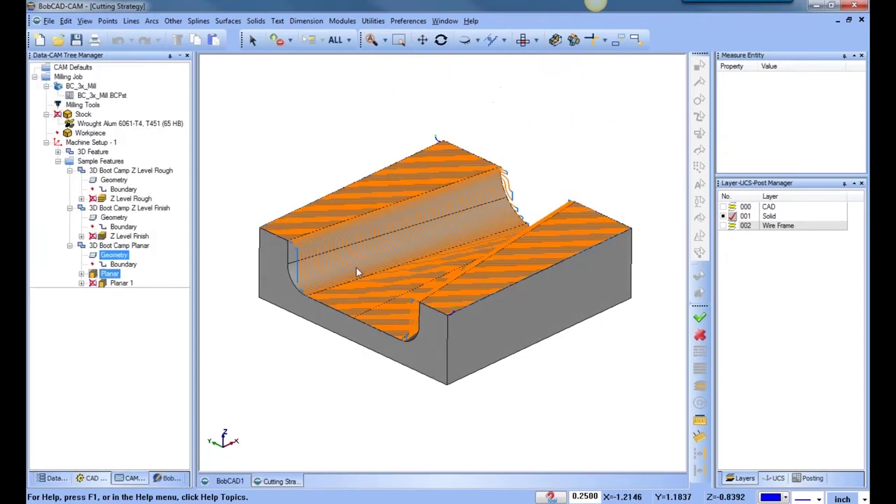
Highlight the Z Level Rough, Z Level Finish, Planar and Planar 1 toolpaths in turn to compare the strategies
{"action": "left_click", "coordinate": [122, 200]}
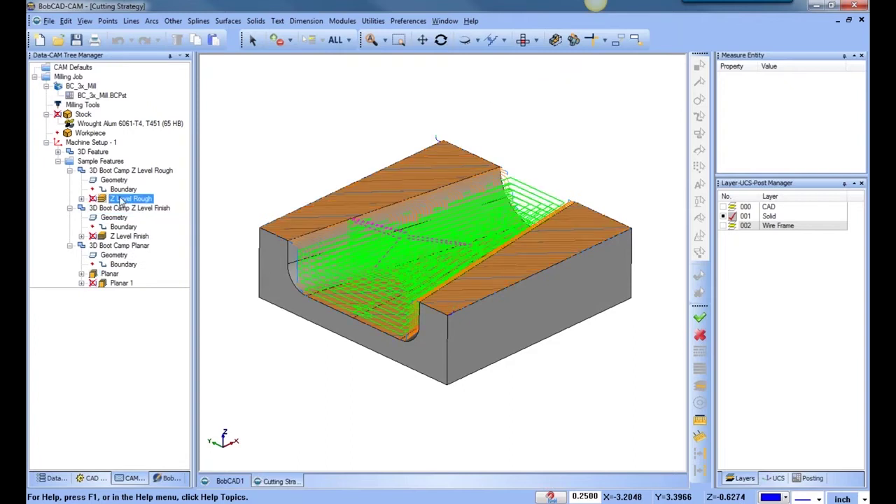
{"action": "left_click", "coordinate": [130, 208]}
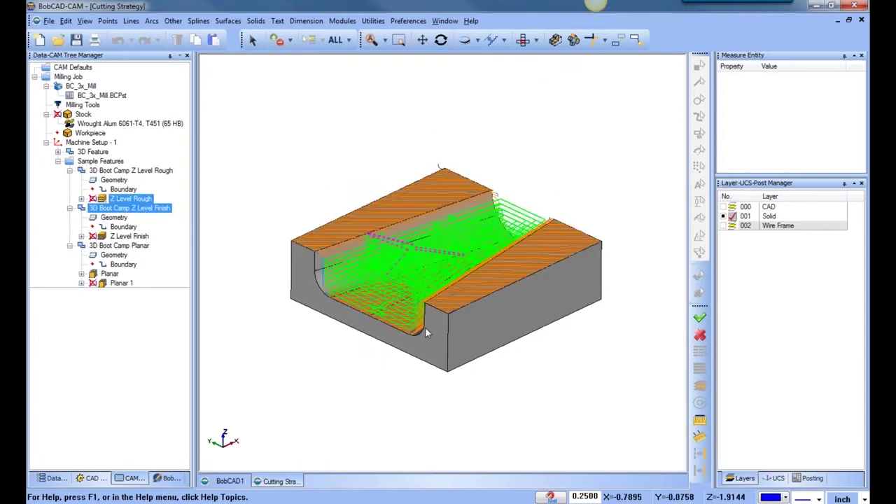
{"action": "left_click", "coordinate": [129, 236]}
{"action": "left_click", "coordinate": [123, 245]}
{"action": "left_click", "coordinate": [128, 237]}
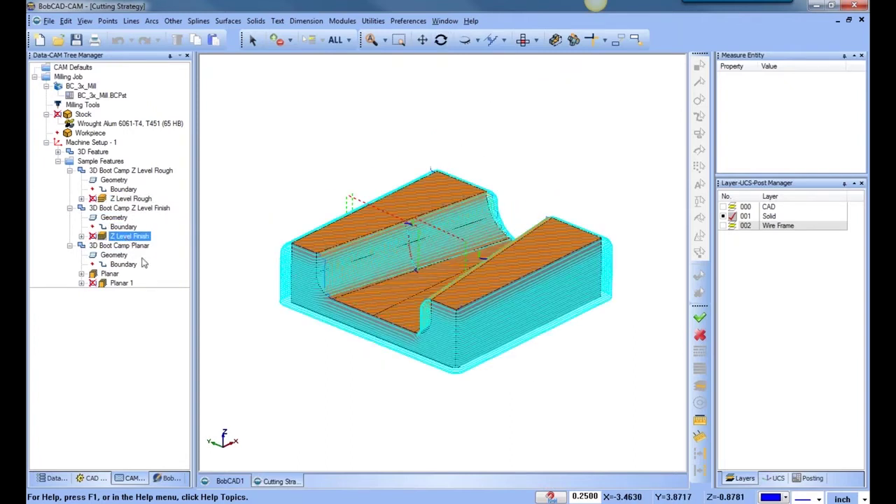
{"action": "left_click", "coordinate": [119, 246], "text": "ctrl"}
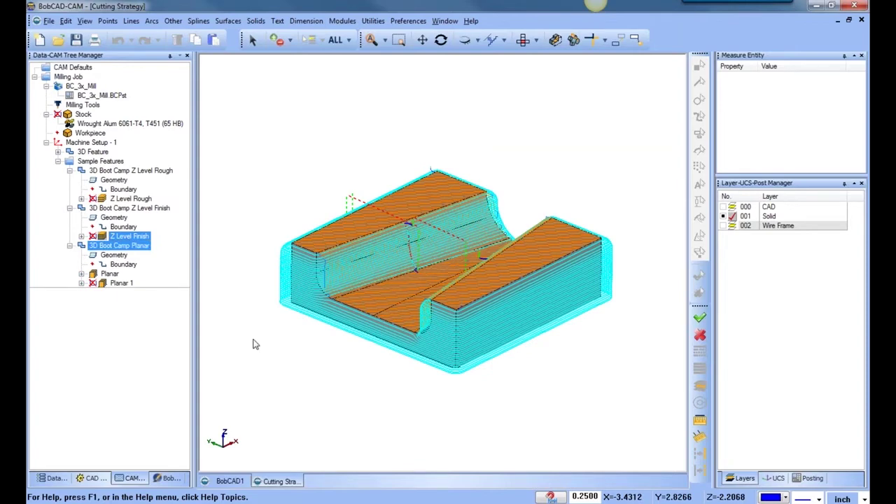
{"action": "left_click", "coordinate": [114, 275]}
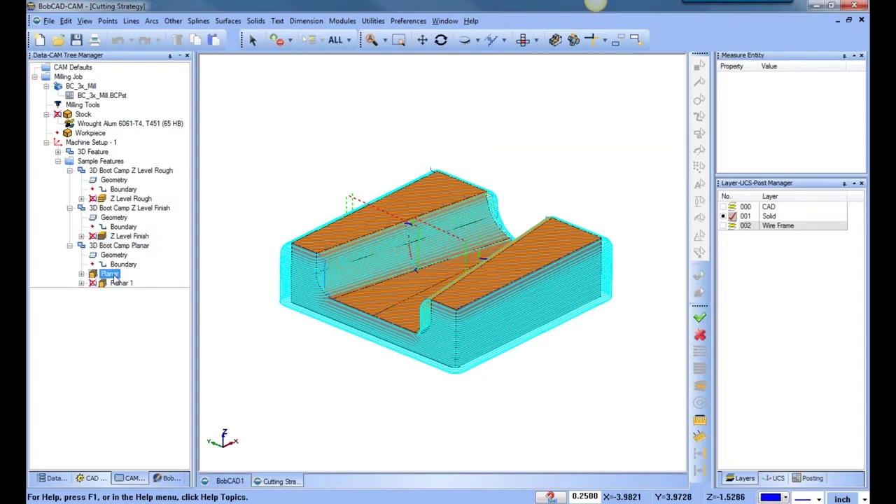
{"action": "left_click", "coordinate": [120, 282]}
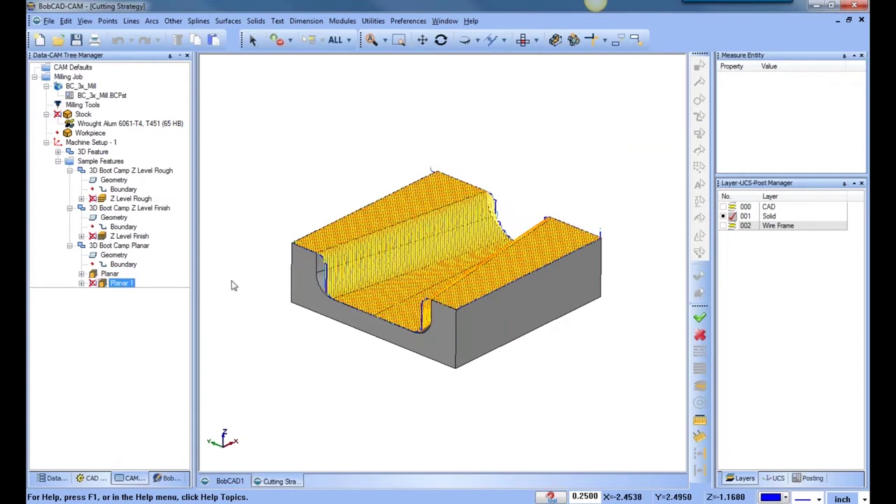
{"action": "left_click", "coordinate": [70, 208]}
{"action": "left_click", "coordinate": [69, 217]}
{"action": "left_click", "coordinate": [130, 199]}
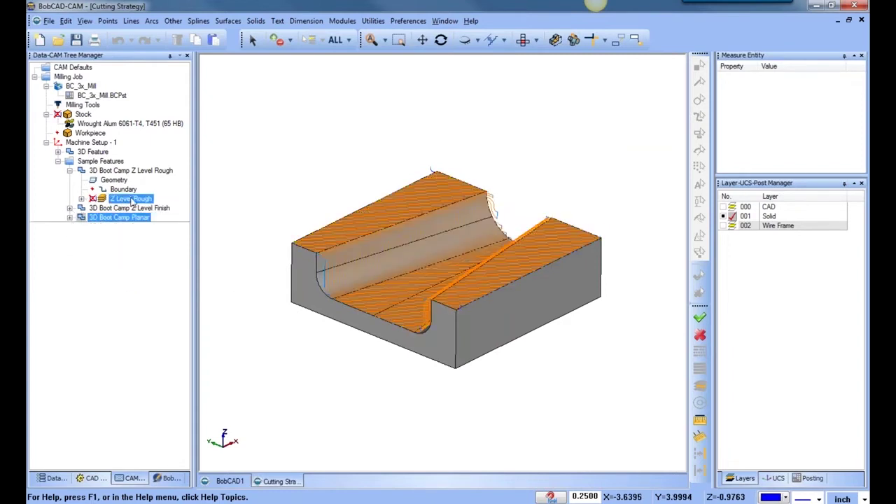
{"action": "left_click", "coordinate": [81, 199]}
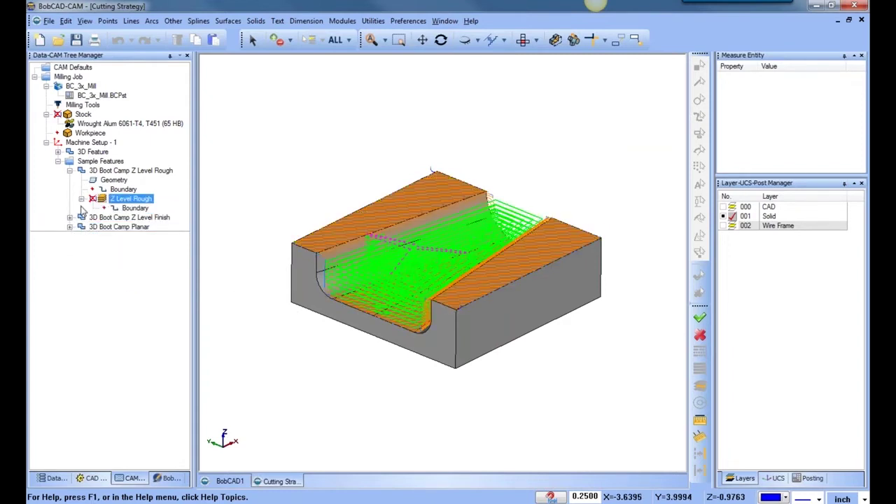
{"action": "left_click", "coordinate": [81, 199]}
{"action": "left_click", "coordinate": [69, 217]}
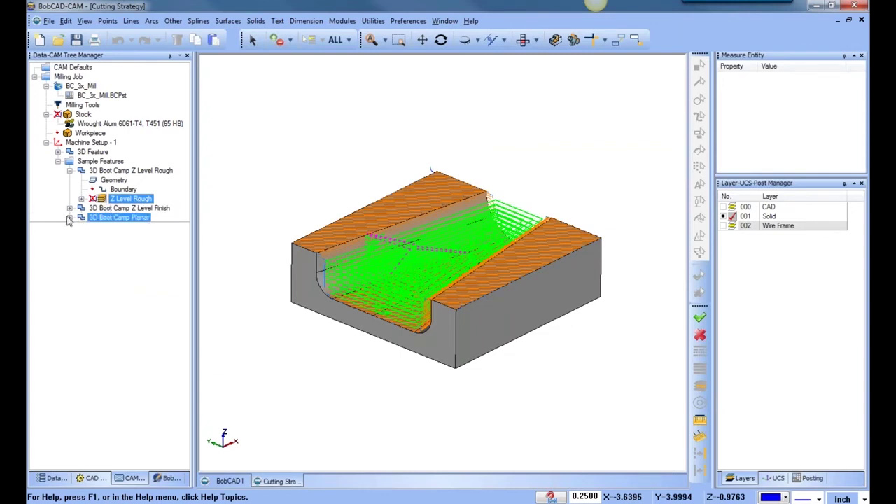
{"action": "left_click", "coordinate": [69, 209]}
{"action": "left_click", "coordinate": [112, 172]}
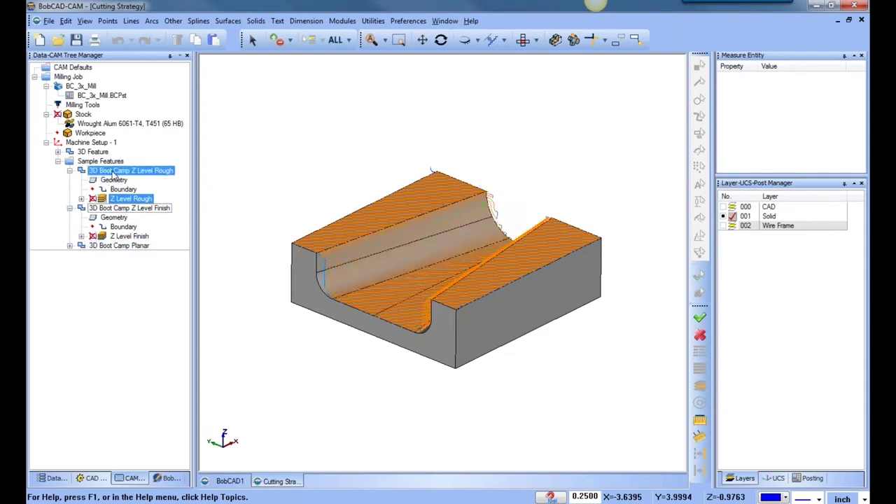
{"action": "left_click", "coordinate": [96, 163]}
{"action": "left_click", "coordinate": [87, 142]}
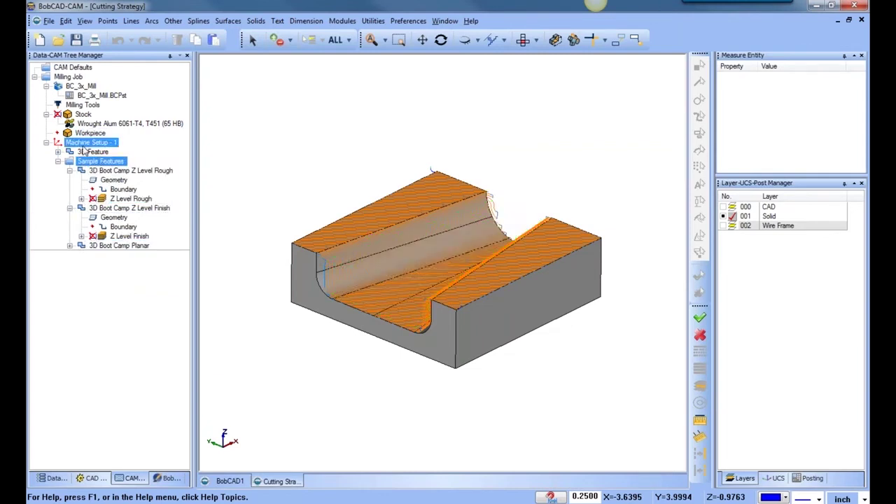
{"action": "left_click", "coordinate": [82, 247]}
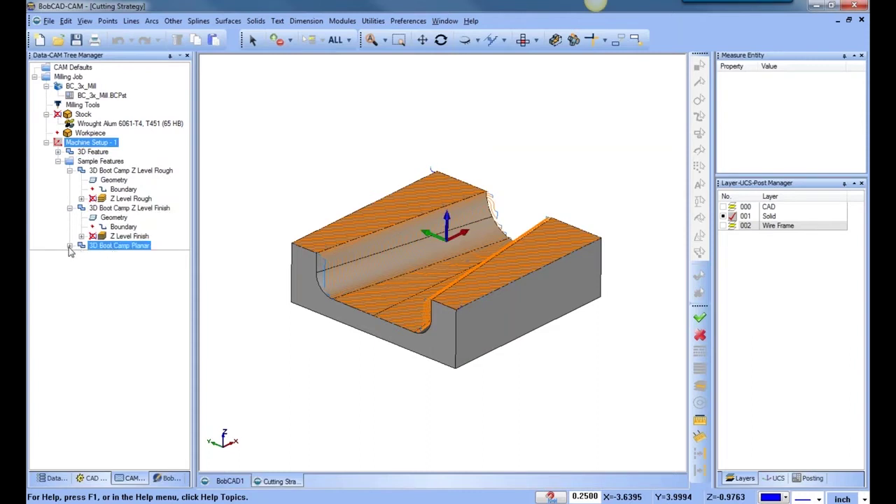
Blank the toolpath of the first Planar operation in the 3D Boot Camp Planar feature
{"action": "left_click", "coordinate": [70, 246]}
{"action": "left_click", "coordinate": [109, 274]}
{"action": "right_click", "coordinate": [109, 274]}
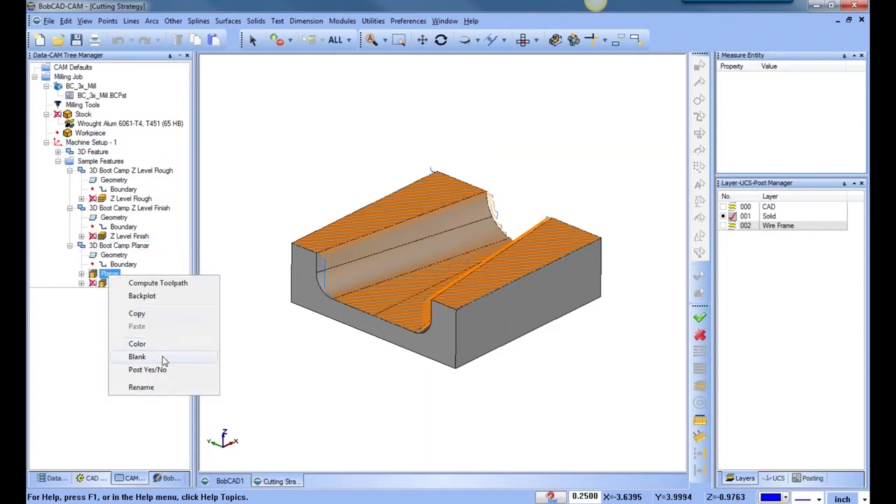
{"action": "left_click", "coordinate": [163, 360]}
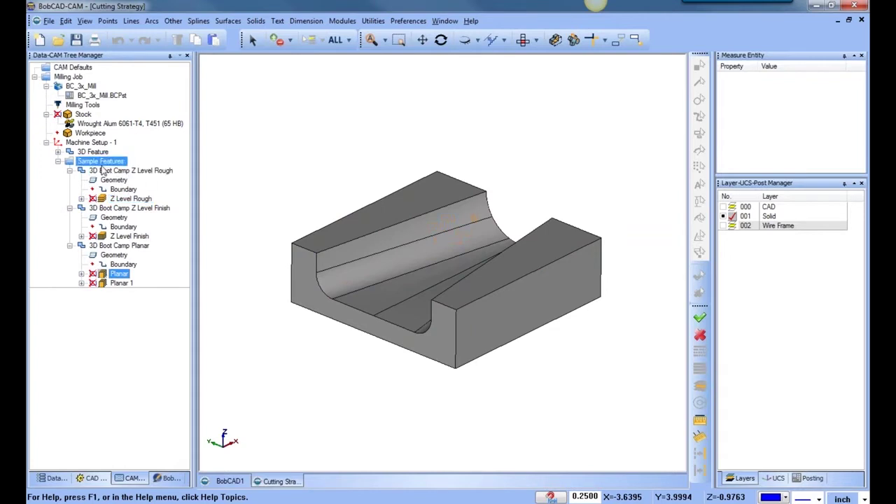
Examine the toolpaths of Z Level Rough, Z Level Finish and both Planar operations individually on the cleared model
{"action": "left_click", "coordinate": [143, 201]}
{"action": "left_click", "coordinate": [135, 238]}
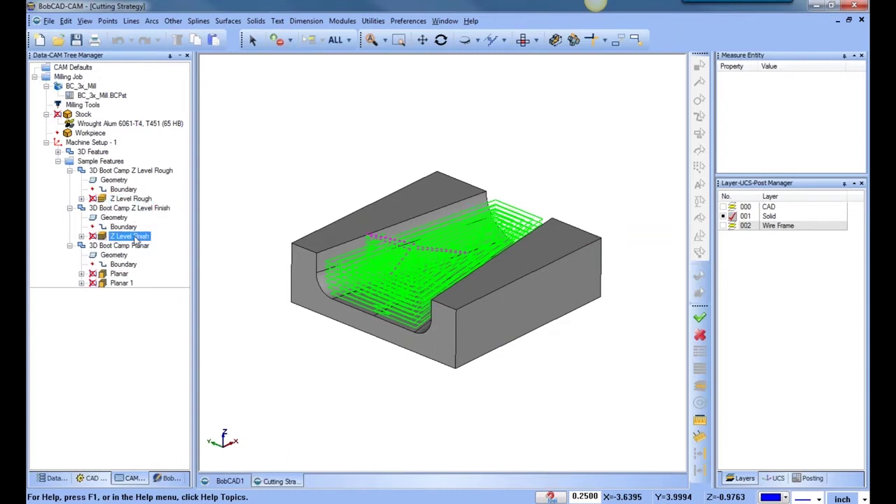
{"action": "left_click", "coordinate": [119, 274]}
{"action": "left_click", "coordinate": [122, 283], "text": "shift"}
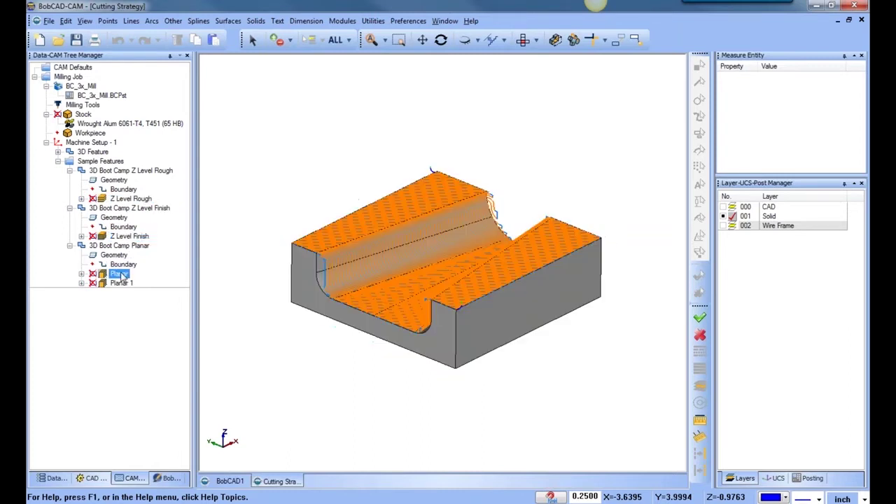
{"action": "left_click", "coordinate": [125, 287]}
{"action": "middle_click_drag", "start_coordinate": [363, 357], "coordinate": [420, 365]}
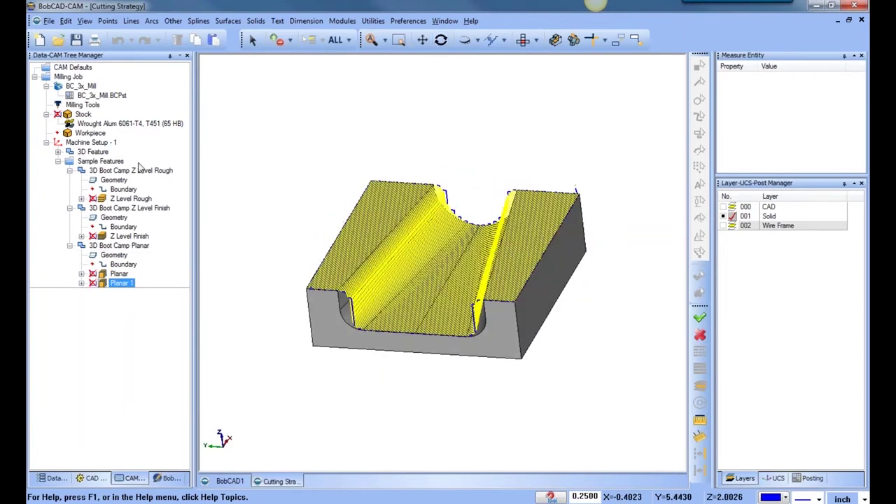
Blank all toolpaths of the Sample Features group at once
{"action": "left_click", "coordinate": [109, 163]}
{"action": "right_click", "coordinate": [110, 165]}
{"action": "left_click", "coordinate": [186, 223]}
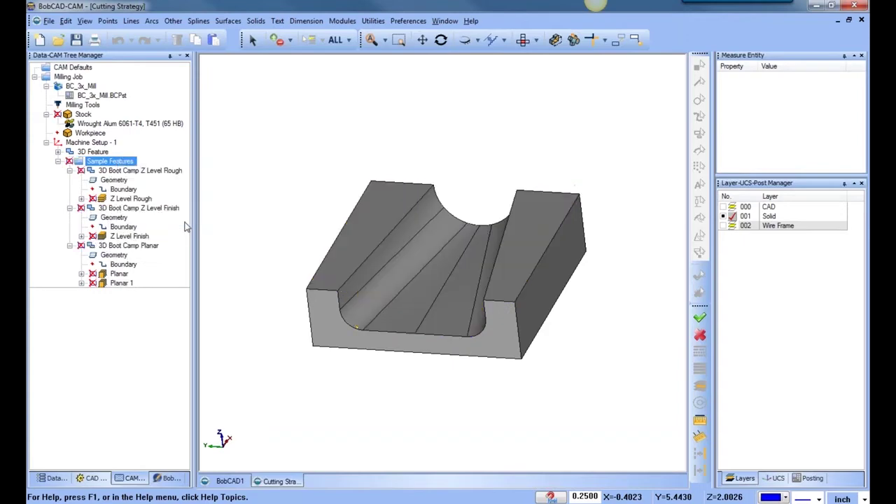
Unblank all toolpaths of the Sample Features group and inspect them together up close on the channel
{"action": "left_click", "coordinate": [120, 170], "text": "ctrl"}
{"action": "right_click", "coordinate": [123, 172]}
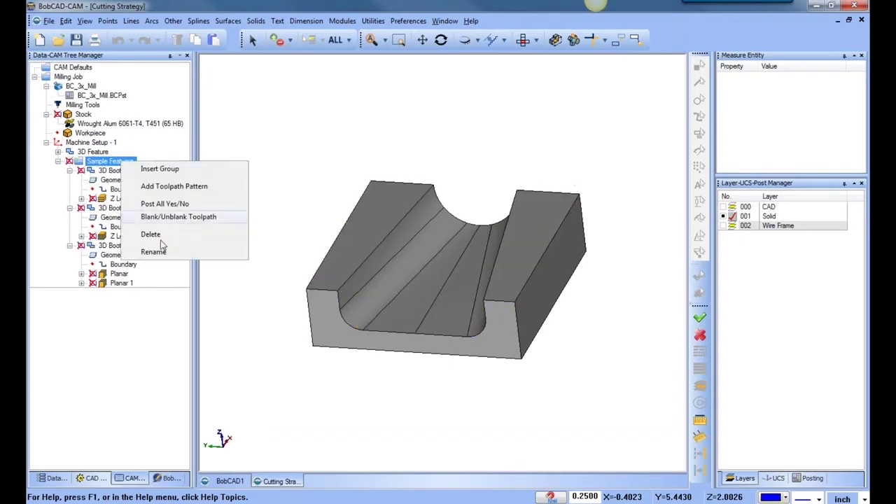
{"action": "left_click", "coordinate": [194, 220]}
{"action": "middle_click_drag", "start_coordinate": [413, 324], "coordinate": [454, 319]}
{"action": "scroll", "coordinate": [482, 322], "scroll_direction": "up", "scroll_amount": 5}
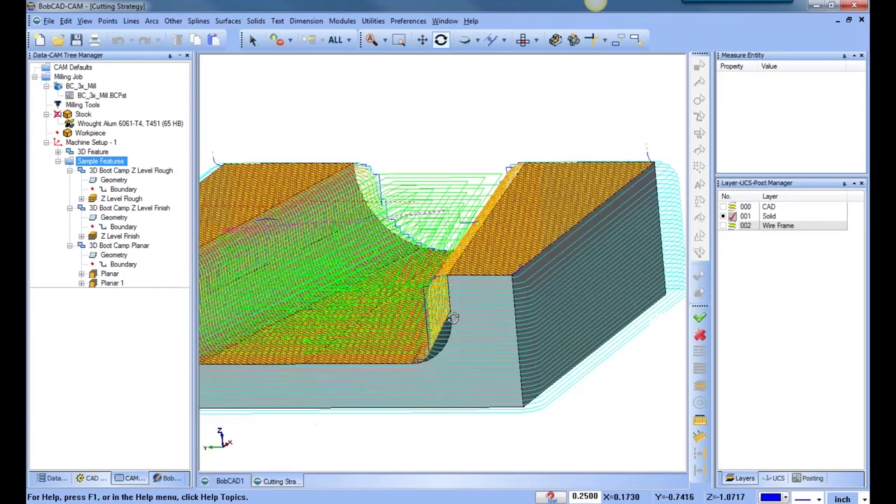
Blank every toolpath in the Sample Features group so only the solid model is displayed
{"action": "scroll", "coordinate": [454, 319], "scroll_direction": "down", "scroll_amount": 3}
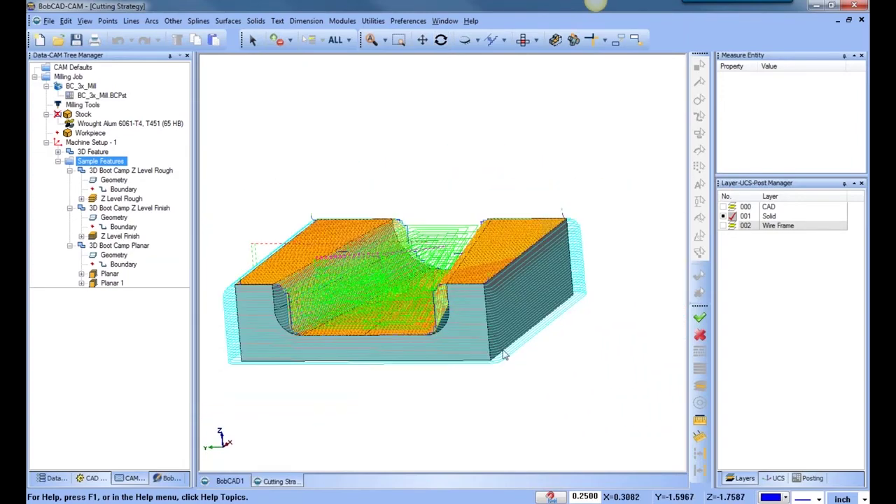
{"action": "middle_click_drag", "start_coordinate": [519, 362], "coordinate": [502, 376]}
{"action": "middle_click_drag", "start_coordinate": [503, 342], "coordinate": [540, 341]}
{"action": "middle_click_drag", "start_coordinate": [470, 302], "coordinate": [458, 320]}
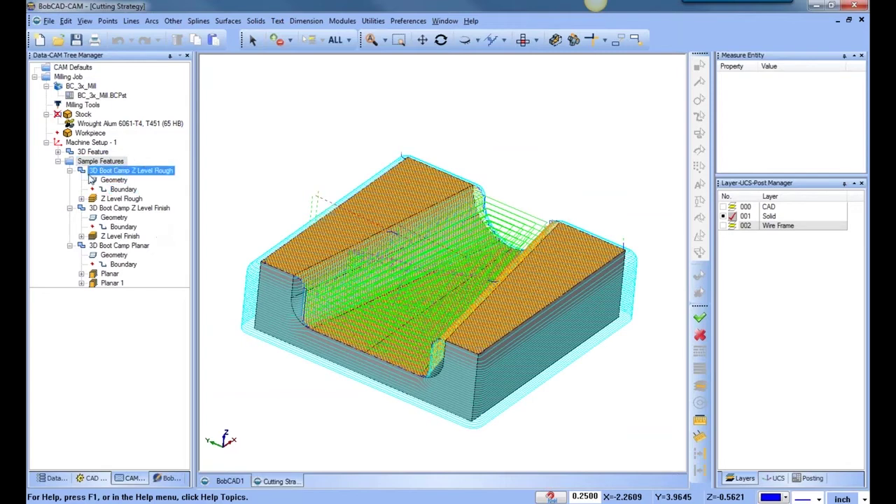
{"action": "left_click", "coordinate": [58, 161]}
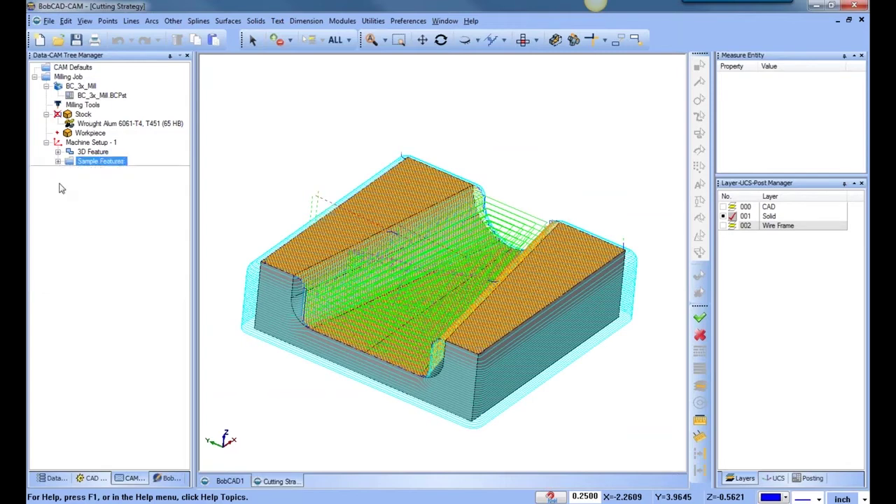
{"action": "left_click", "coordinate": [58, 162]}
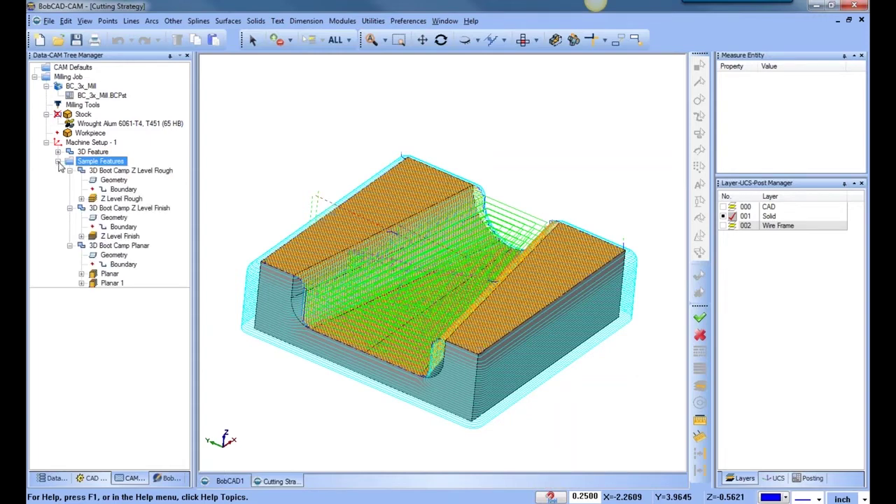
{"action": "right_click", "coordinate": [119, 163]}
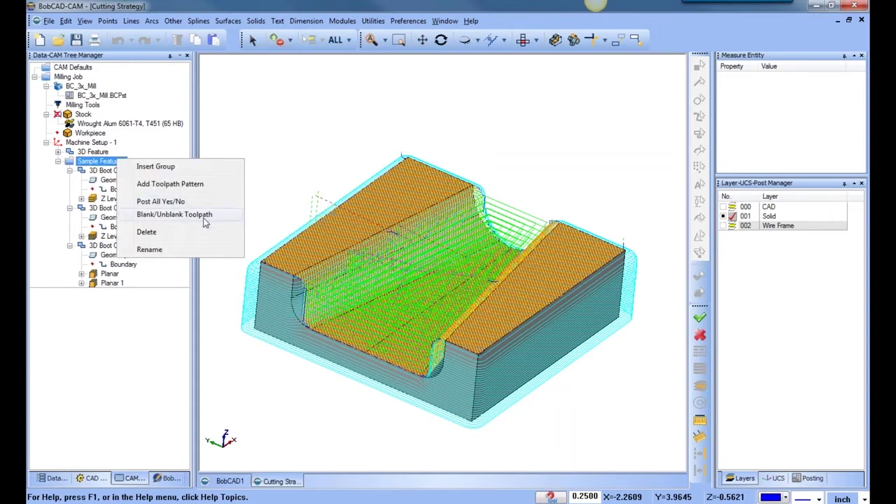
{"action": "left_click", "coordinate": [182, 215]}
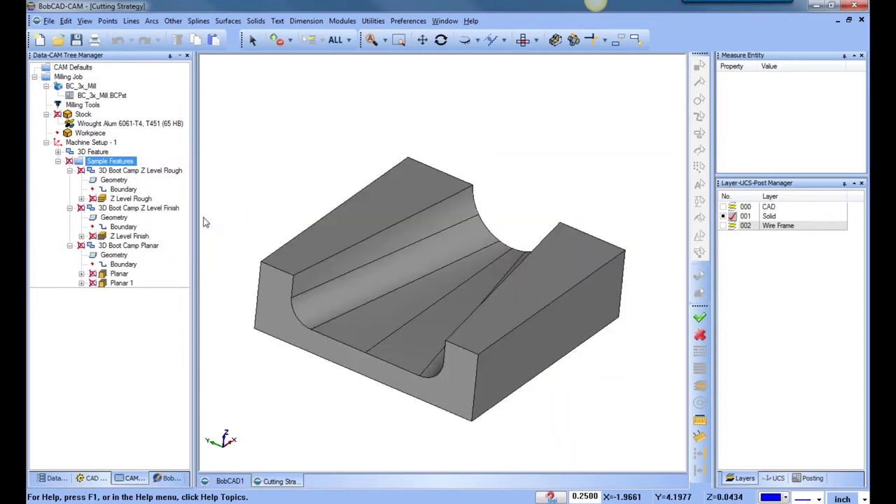
Compare the Z Level Rough, Z Level Finish, Planar and Planar 1 toolpaths one by one on the solid, and widen the operations tree
{"action": "left_click", "coordinate": [131, 200]}
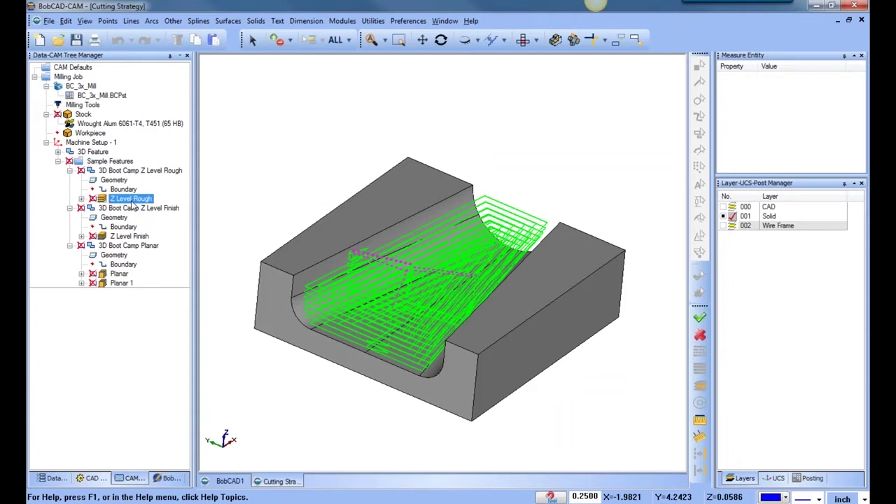
{"action": "left_click", "coordinate": [139, 236]}
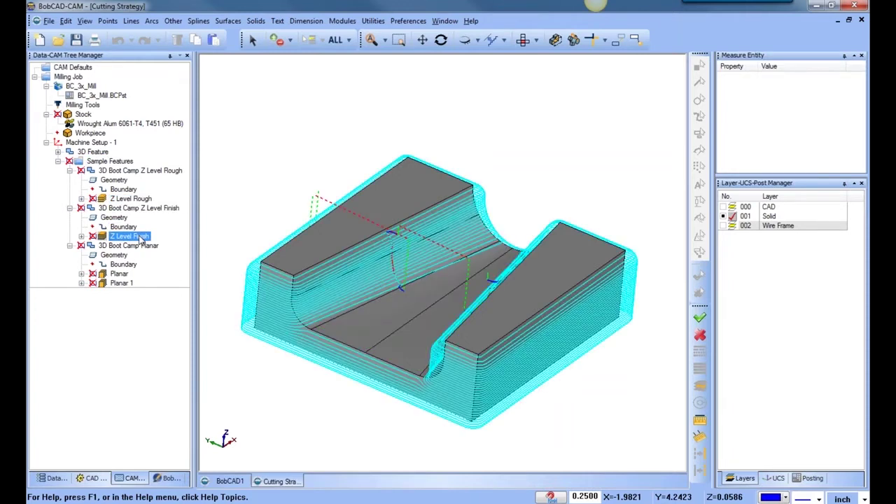
{"action": "left_click", "coordinate": [123, 275]}
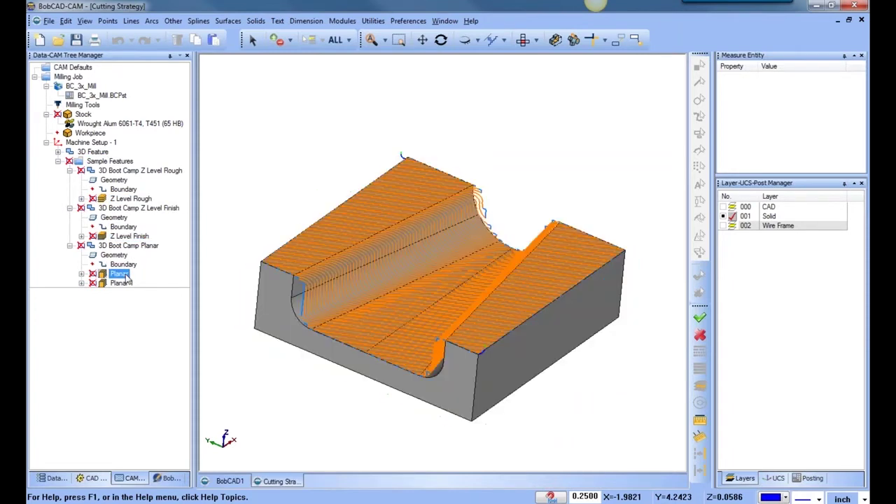
{"action": "left_click", "coordinate": [122, 282]}
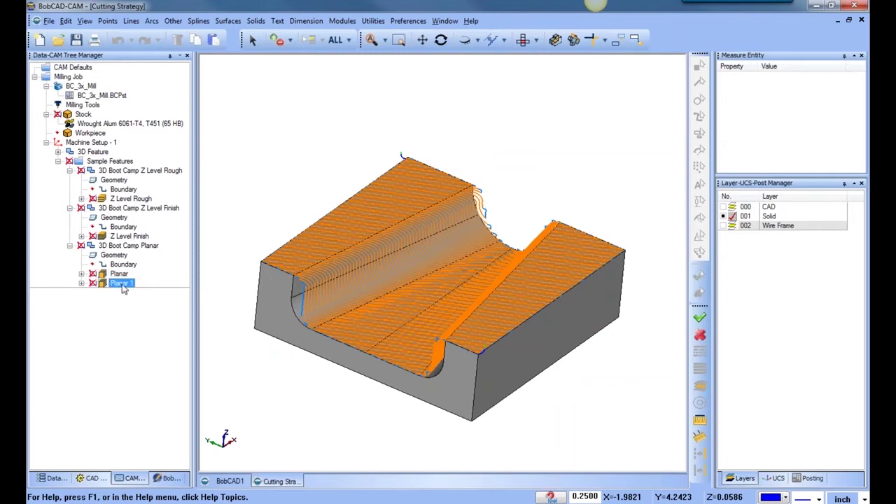
{"action": "left_click_drag", "start_coordinate": [194, 216], "coordinate": [212, 210]}
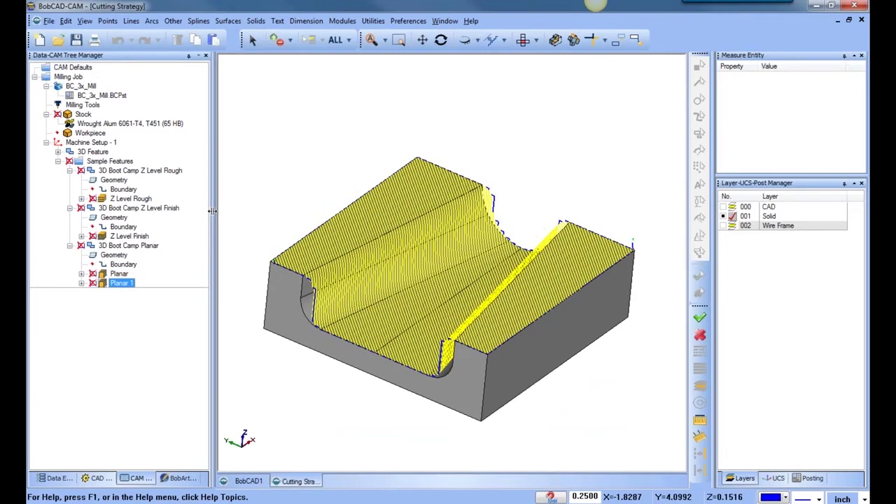
Backplot the Z Level Rough operation, stepping the tool forward and back to check where it starts cutting, and close the backplot
{"action": "left_click", "coordinate": [130, 198]}
{"action": "middle_click_drag", "start_coordinate": [372, 245], "coordinate": [412, 289]}
{"action": "right_click", "coordinate": [143, 199]}
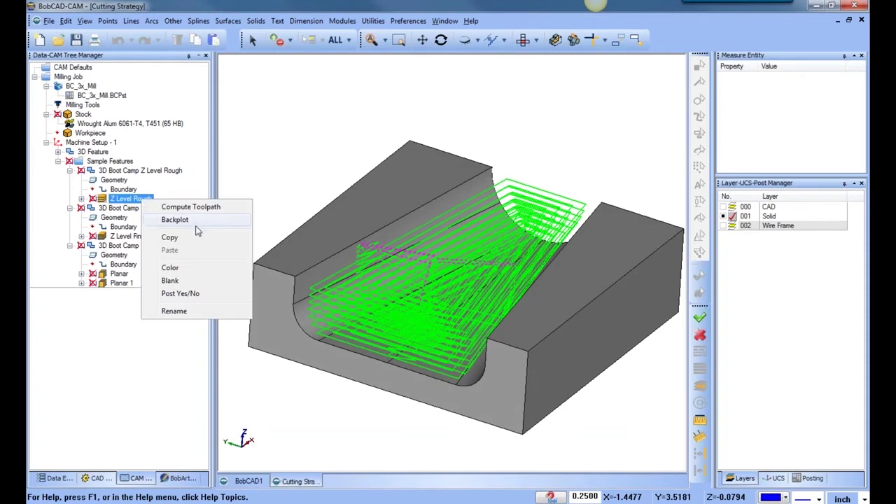
{"action": "left_click", "coordinate": [196, 217]}
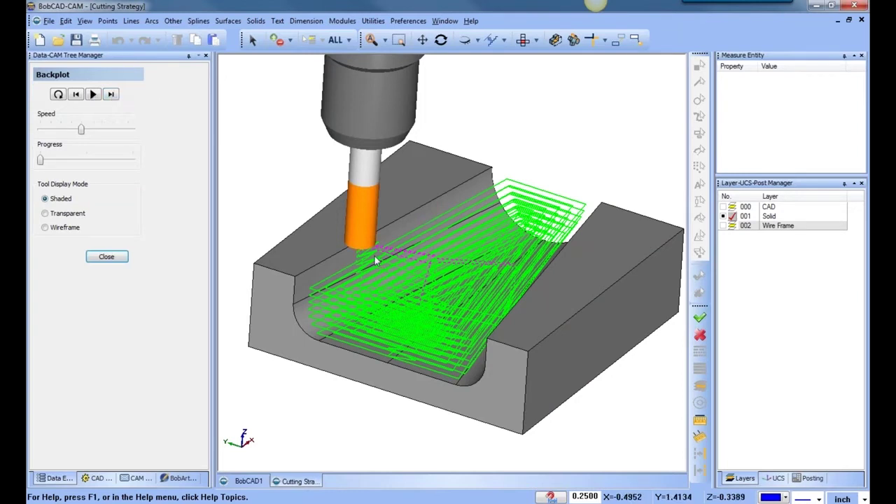
{"action": "left_click", "coordinate": [111, 95]}
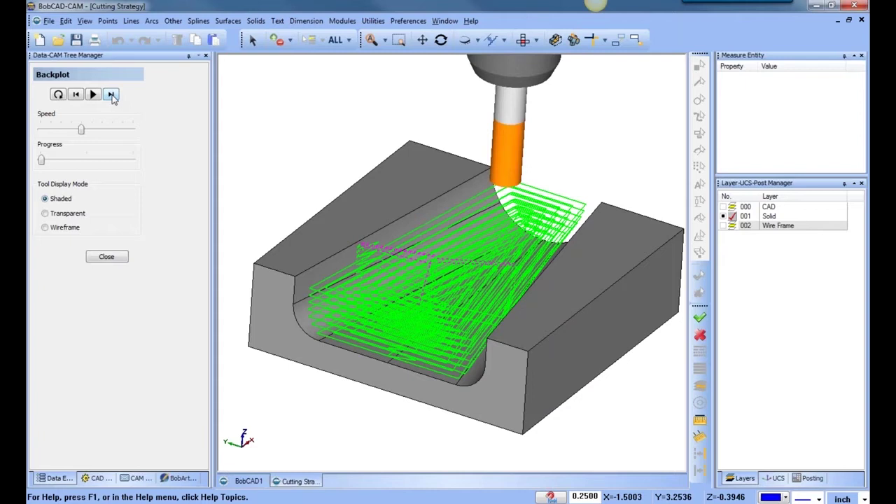
{"action": "left_click", "coordinate": [77, 96]}
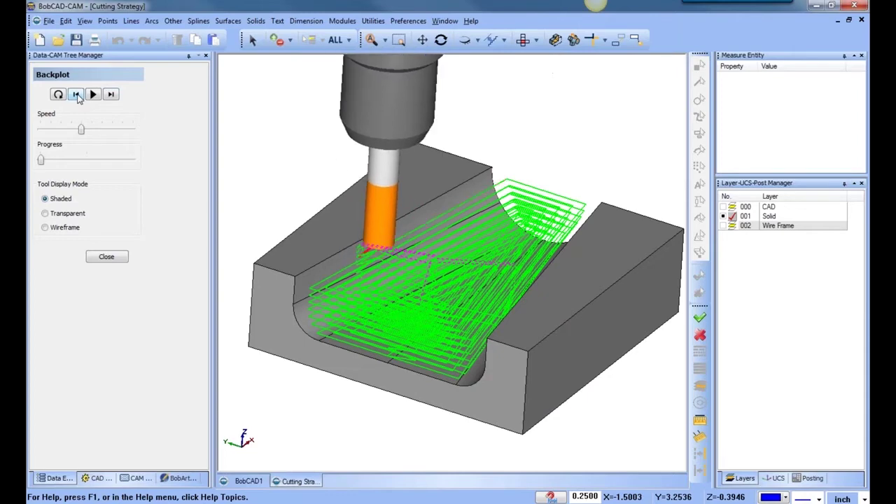
{"action": "left_click", "coordinate": [116, 257]}
Change the cut pattern of the 3D Boot Camp Z Level Rough feature to Pocket Out and compute its toolpath
{"action": "left_click", "coordinate": [128, 172]}
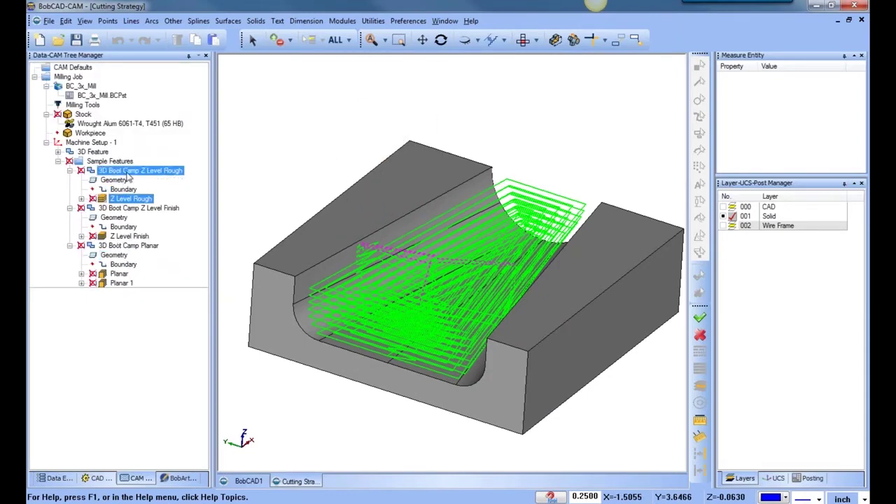
{"action": "right_click", "coordinate": [127, 173]}
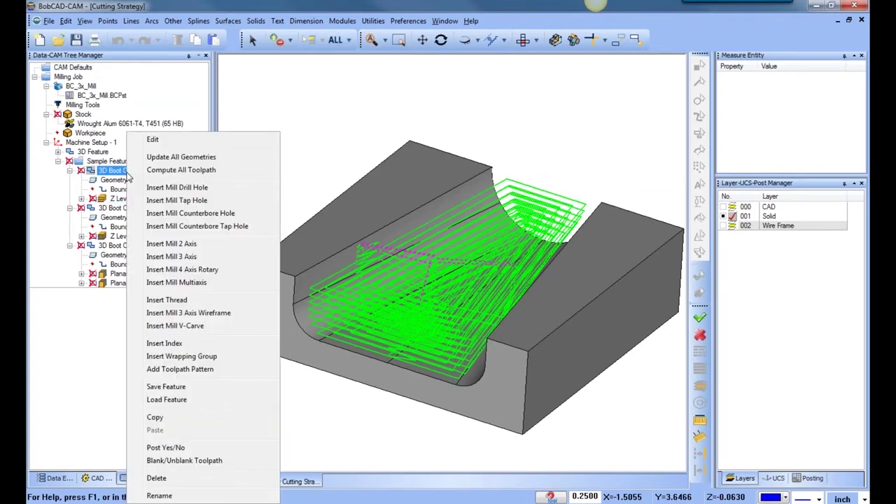
{"action": "left_click", "coordinate": [302, 124]}
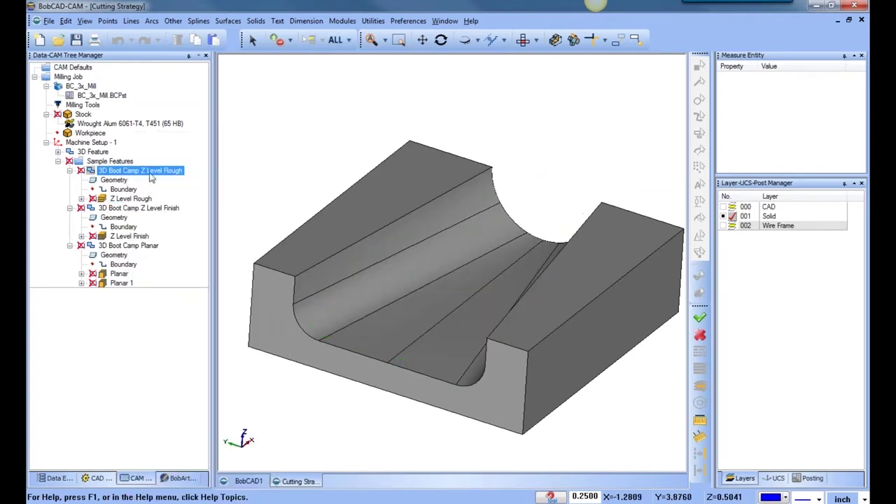
{"action": "right_click", "coordinate": [147, 177]}
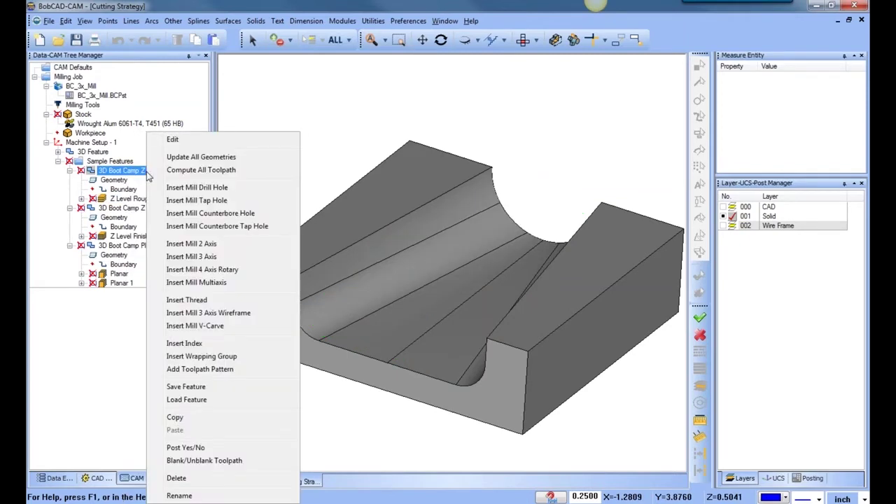
{"action": "left_click", "coordinate": [186, 143]}
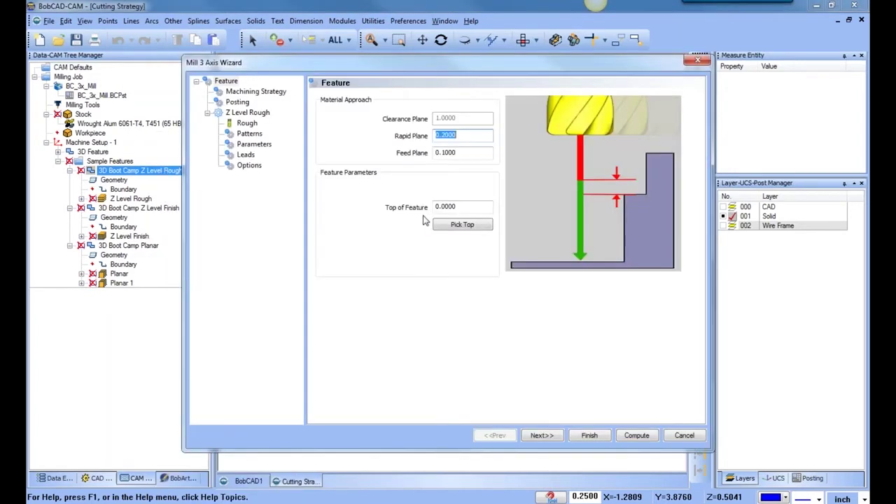
{"action": "left_click", "coordinate": [247, 135]}
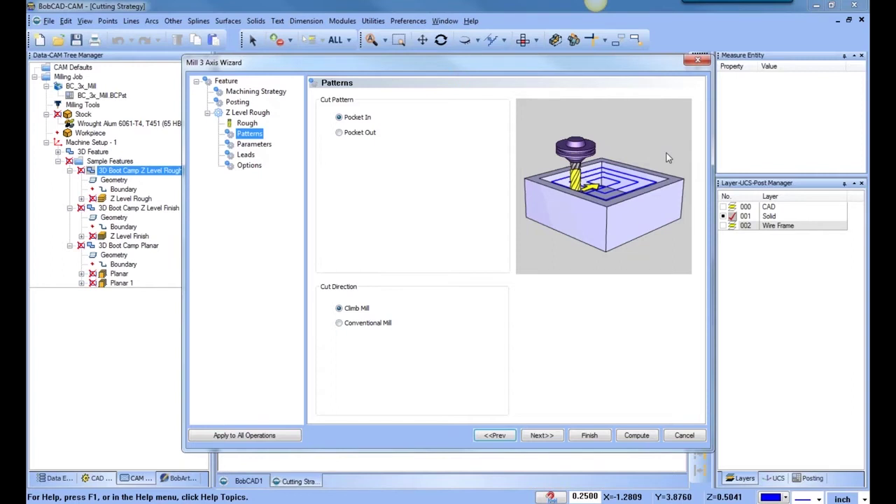
{"action": "left_click", "coordinate": [343, 135]}
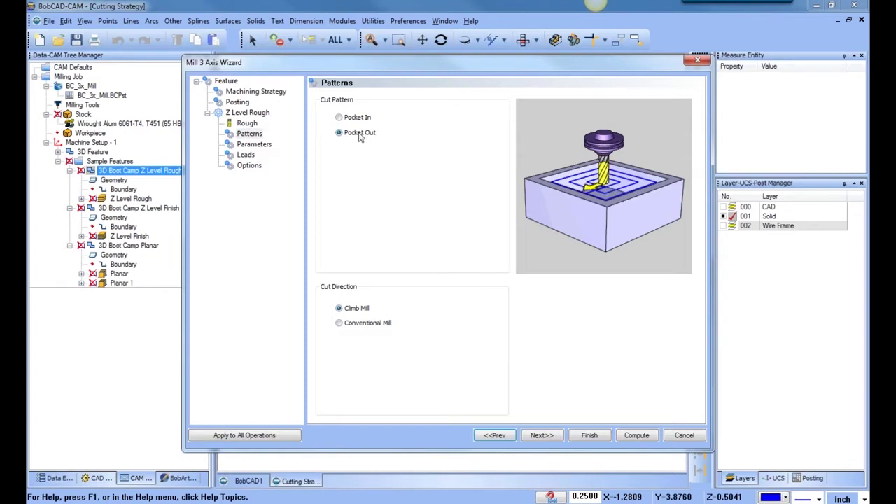
{"action": "left_click", "coordinate": [639, 436]}
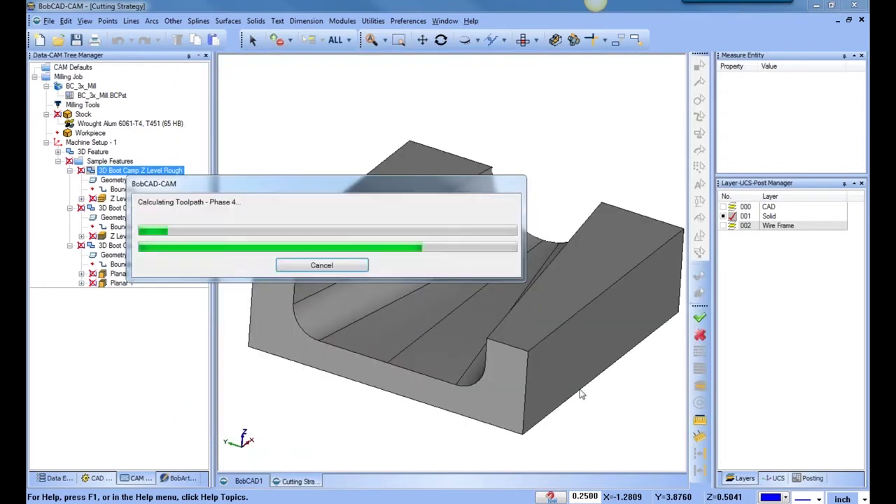
Backplot the recomputed Z Level Rough toolpath, stepping the tool forward through its first moves, and close the backplot
{"action": "left_click", "coordinate": [136, 200]}
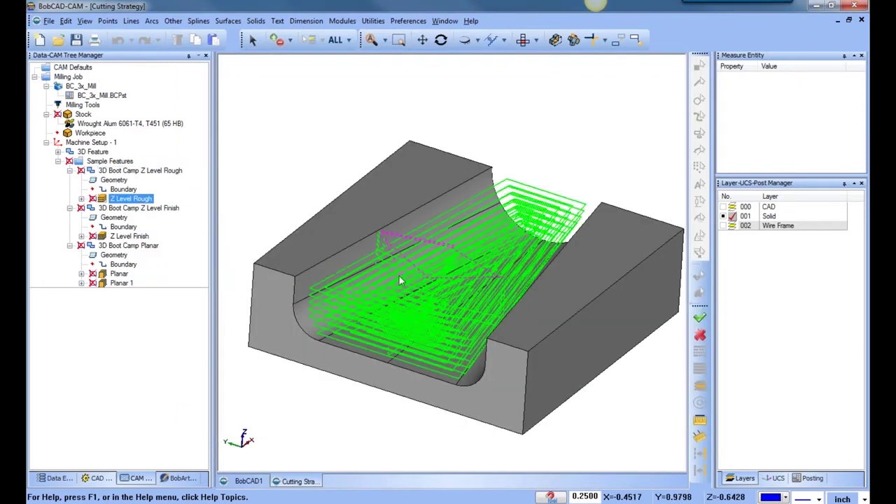
{"action": "mouse_move", "coordinate": [521, 278]}
{"action": "middle_mouse_down"}
{"action": "mouse_move", "coordinate": [518, 300]}
{"action": "mouse_move", "coordinate": [521, 282]}
{"action": "middle_mouse_up"}
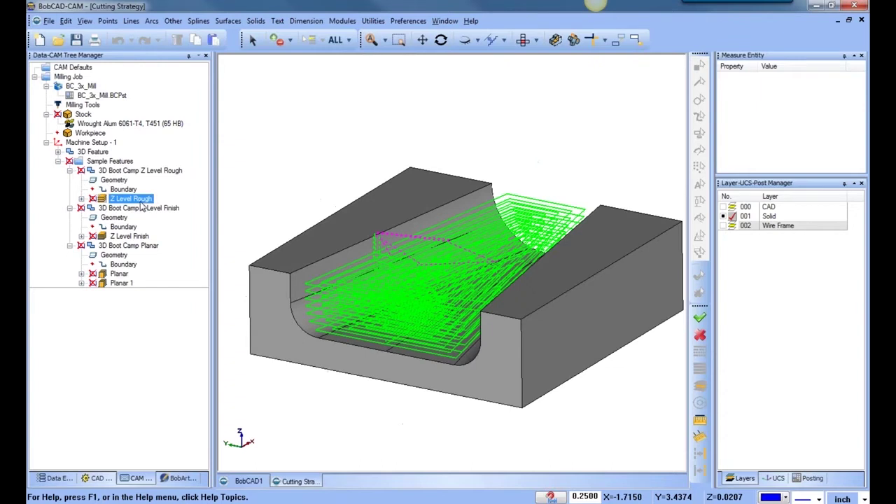
{"action": "right_click", "coordinate": [143, 202]}
{"action": "left_click", "coordinate": [162, 222]}
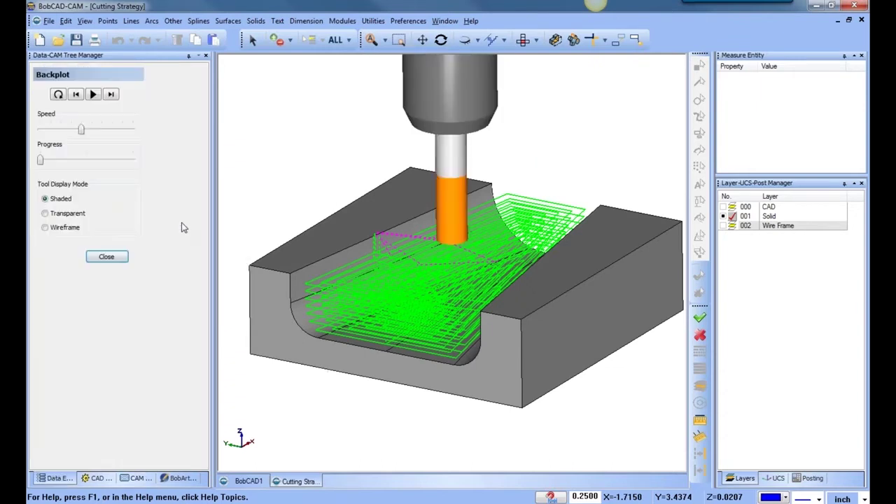
{"action": "left_click", "coordinate": [112, 95]}
{"action": "left_click", "coordinate": [113, 96]}
{"action": "left_click", "coordinate": [114, 97]}
{"action": "left_click", "coordinate": [113, 96]}
{"action": "left_click", "coordinate": [113, 97]}
{"action": "left_click", "coordinate": [114, 97]}
{"action": "left_click", "coordinate": [114, 97]}
{"action": "left_click", "coordinate": [113, 97]}
{"action": "left_click", "coordinate": [114, 96]}
{"action": "left_click", "coordinate": [113, 96]}
{"action": "left_click", "coordinate": [113, 96]}
{"action": "left_click", "coordinate": [113, 96]}
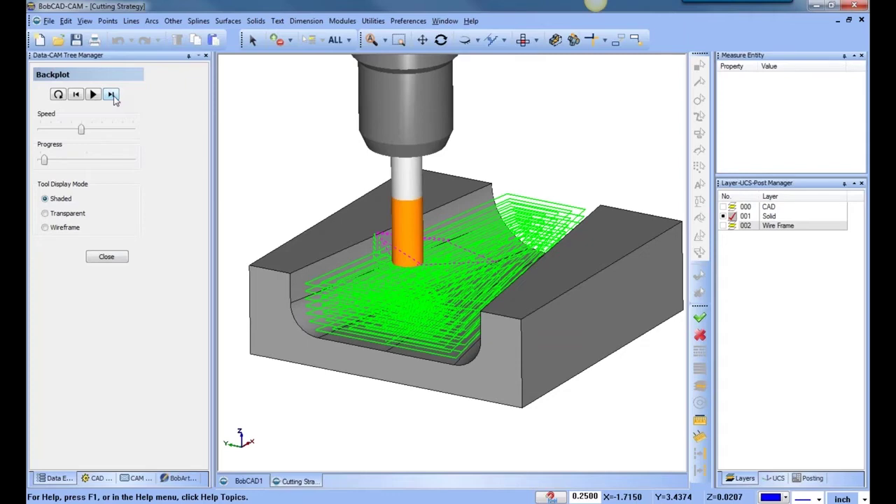
{"action": "left_click", "coordinate": [106, 257]}
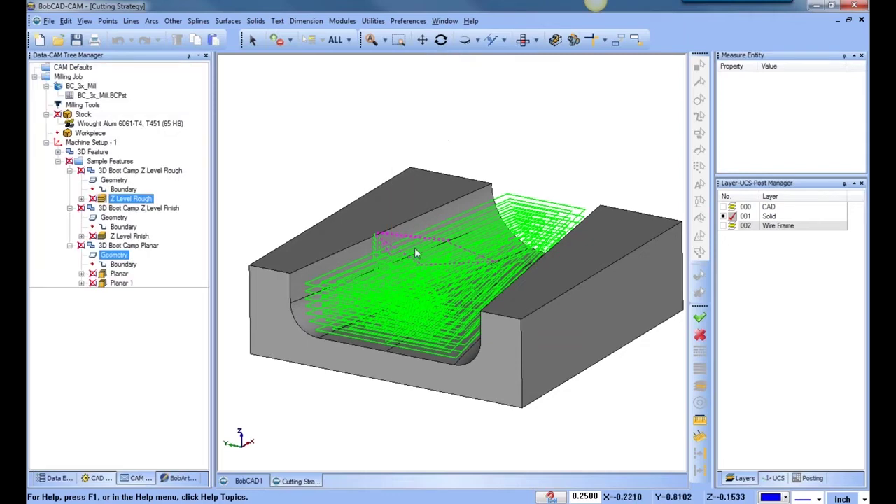
Show the Z Level Finish toolpath and review its feature's pattern, parameter, lead, option and link settings
{"action": "left_click", "coordinate": [130, 236]}
{"action": "mouse_move", "coordinate": [465, 279]}
{"action": "middle_mouse_down"}
{"action": "mouse_move", "coordinate": [463, 312]}
{"action": "mouse_move", "coordinate": [468, 284]}
{"action": "middle_mouse_up"}
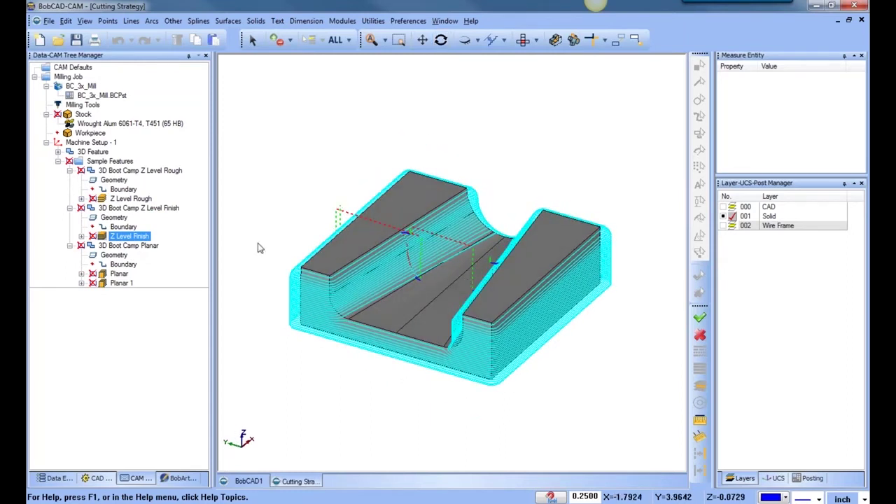
{"action": "left_click", "coordinate": [123, 208]}
{"action": "right_click", "coordinate": [123, 217]}
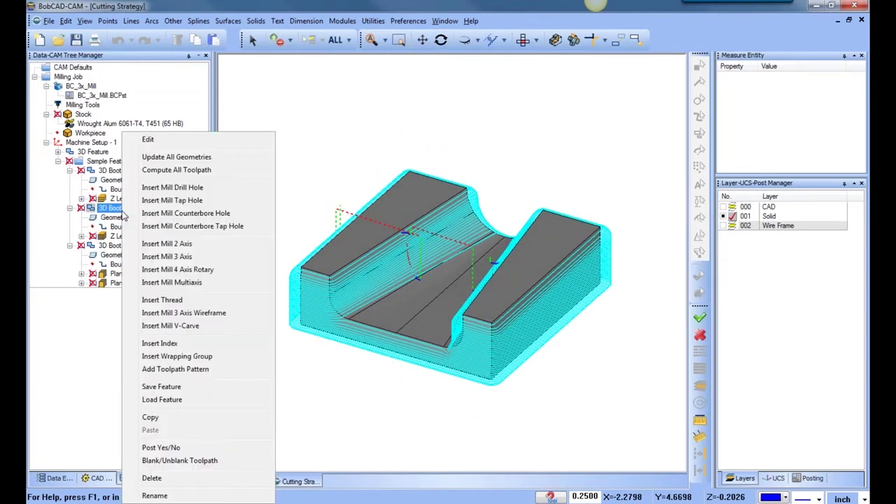
{"action": "left_click", "coordinate": [177, 143]}
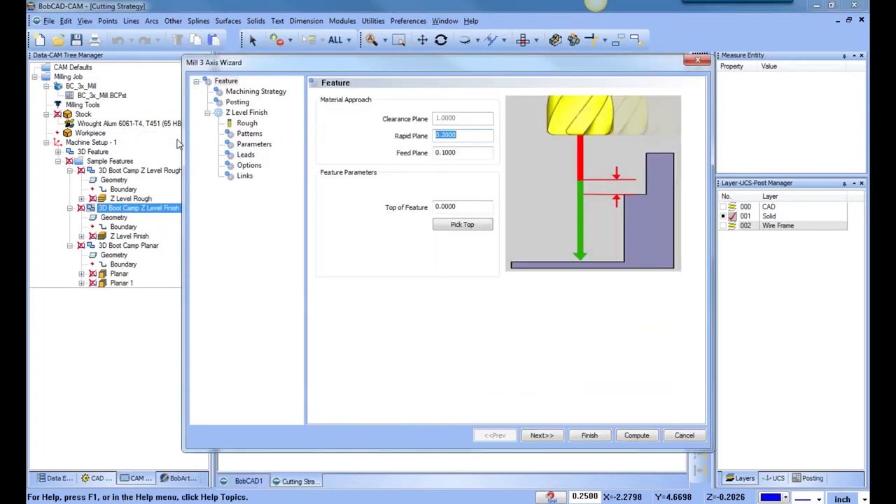
{"action": "left_click", "coordinate": [272, 133]}
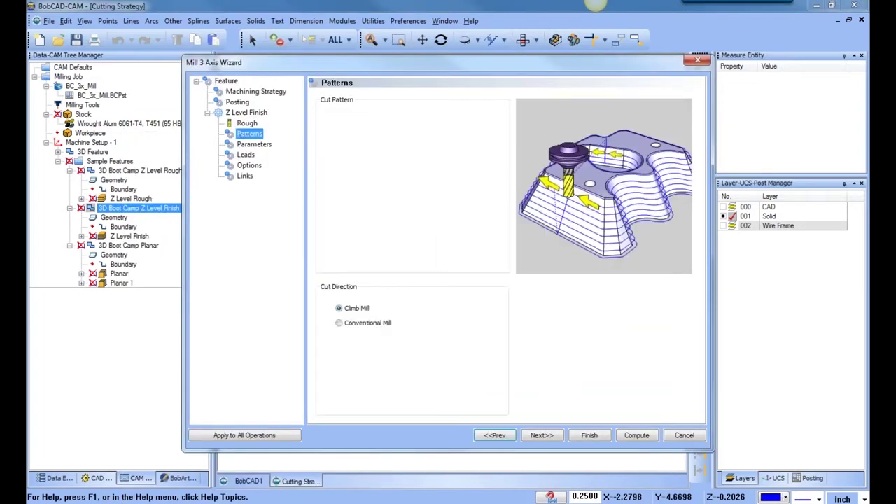
{"action": "left_click", "coordinate": [261, 145]}
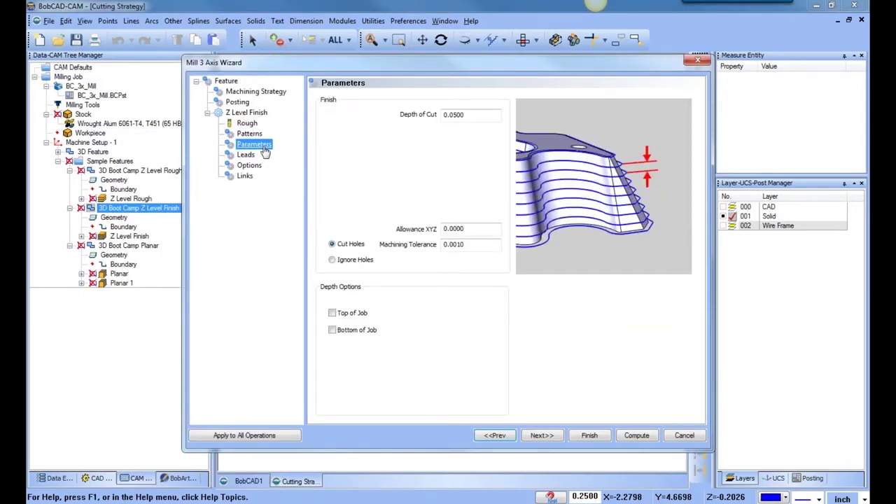
{"action": "left_click", "coordinate": [246, 156]}
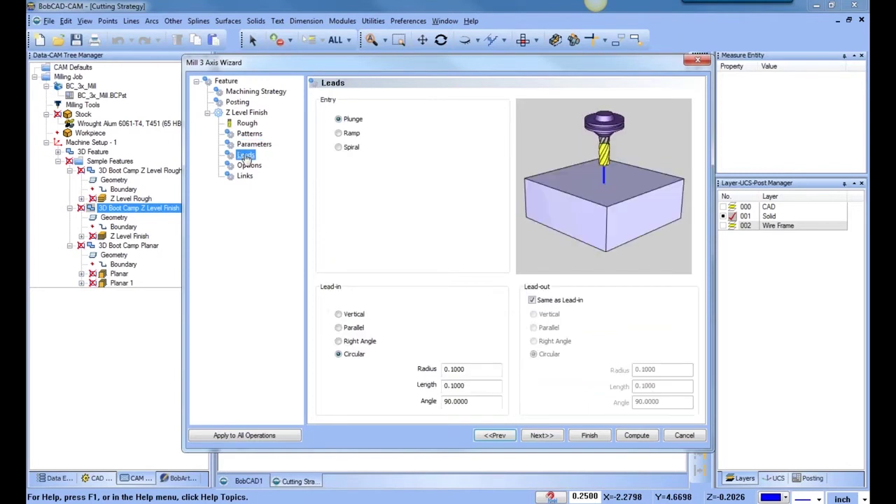
{"action": "left_click", "coordinate": [250, 166]}
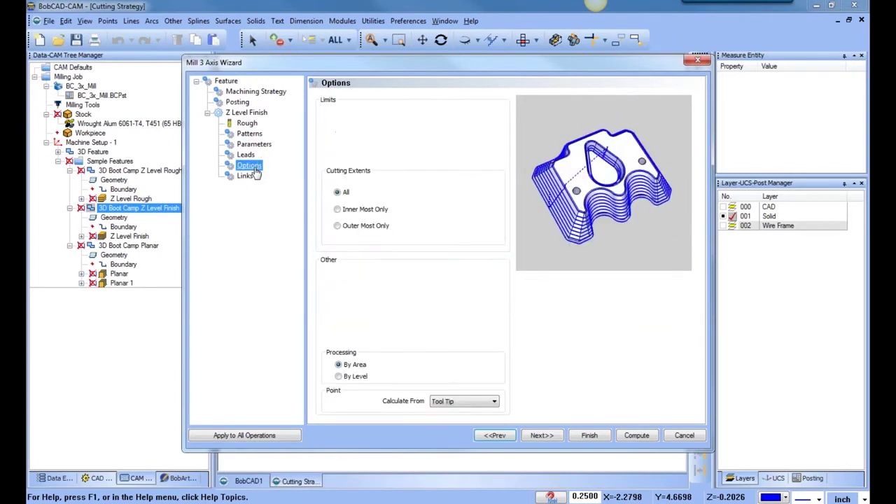
{"action": "left_click", "coordinate": [247, 181]}
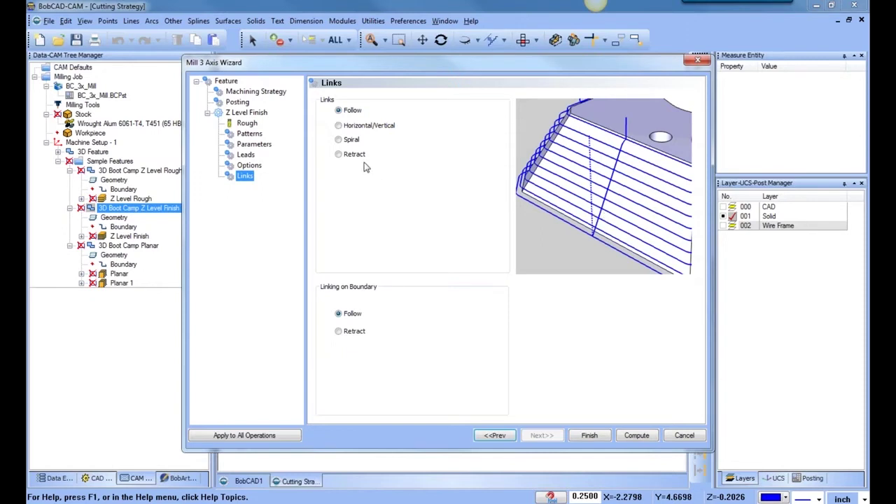
Set the links of the 3D Boot Camp Z Level Finish feature to Retract and compute the Z Level Finish toolpath
{"action": "left_click", "coordinate": [339, 155]}
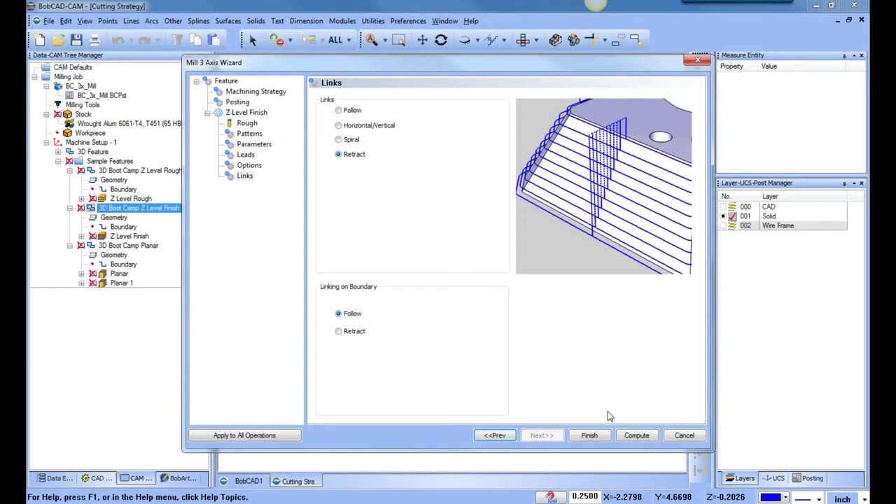
{"action": "left_click", "coordinate": [590, 436]}
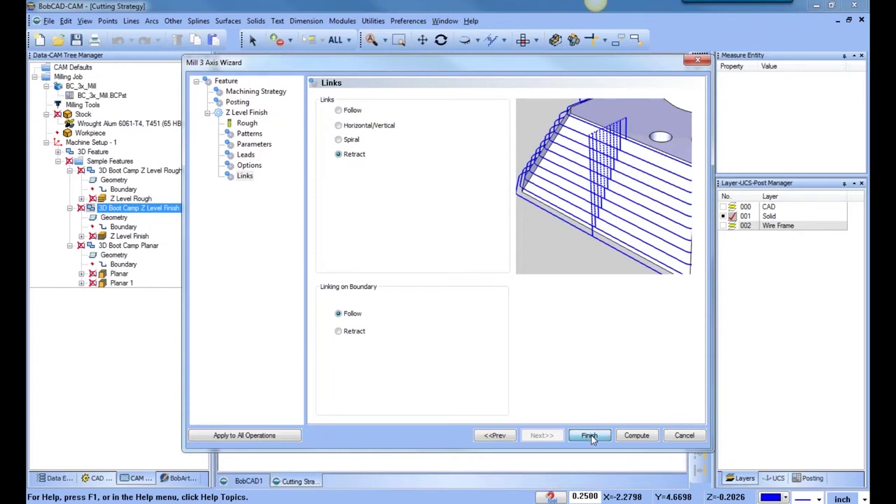
{"action": "left_click", "coordinate": [146, 246]}
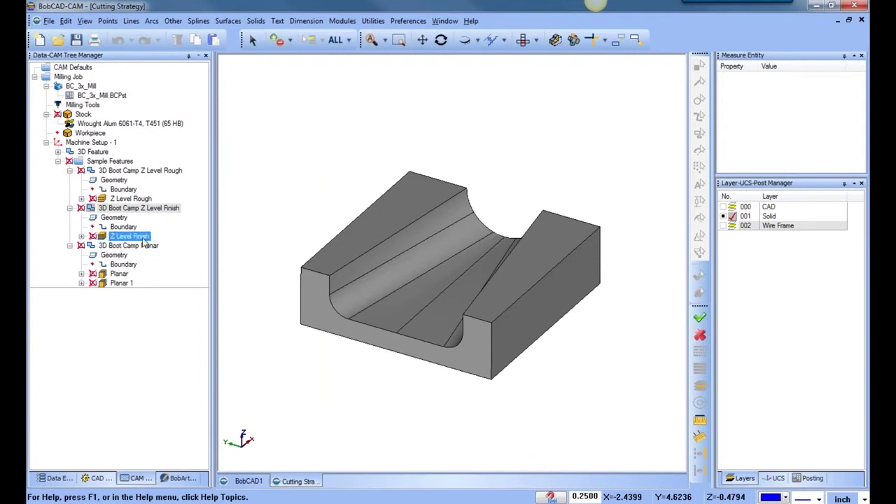
{"action": "right_click", "coordinate": [145, 245]}
{"action": "left_click", "coordinate": [191, 246]}
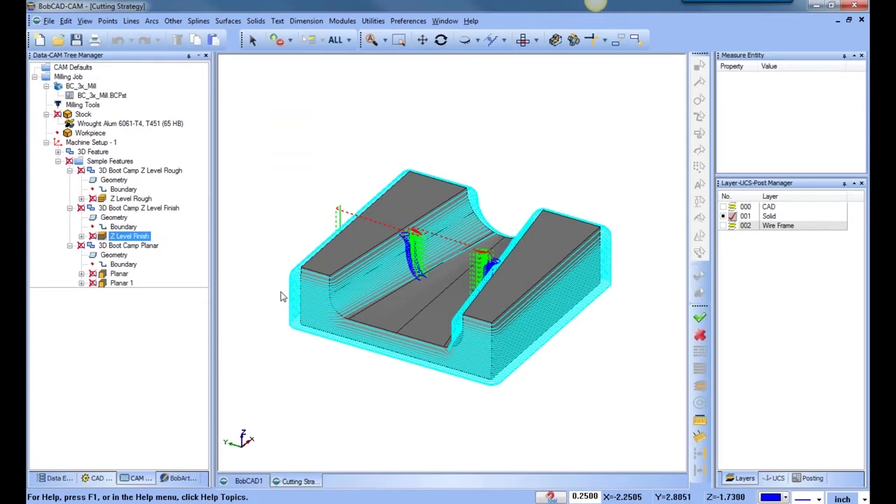
Examine the retract links between the Z Level Finish passes on both channel walls and outside the part
{"action": "scroll", "coordinate": [439, 169], "scroll_direction": "up", "scroll_amount": 10}
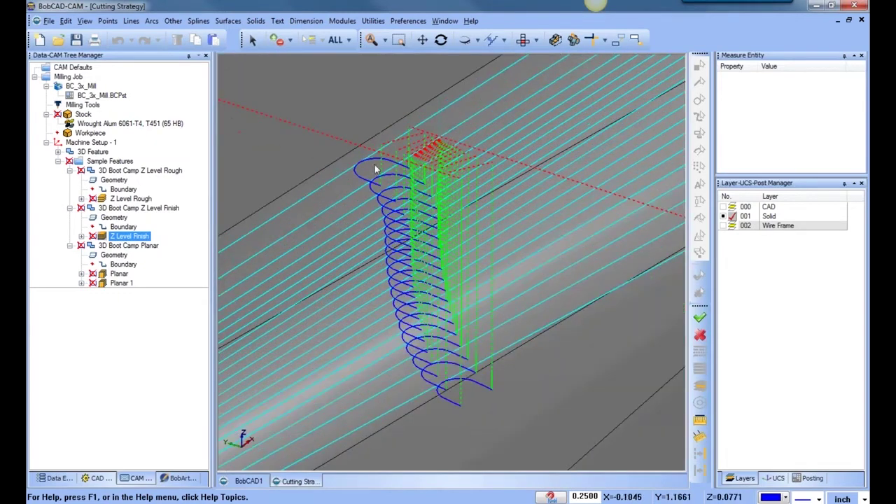
{"action": "scroll", "coordinate": [403, 241], "scroll_direction": "down", "scroll_amount": 1}
{"action": "scroll", "coordinate": [405, 241], "scroll_direction": "down", "scroll_amount": 5}
{"action": "middle_click_drag", "start_coordinate": [416, 334], "coordinate": [490, 332]}
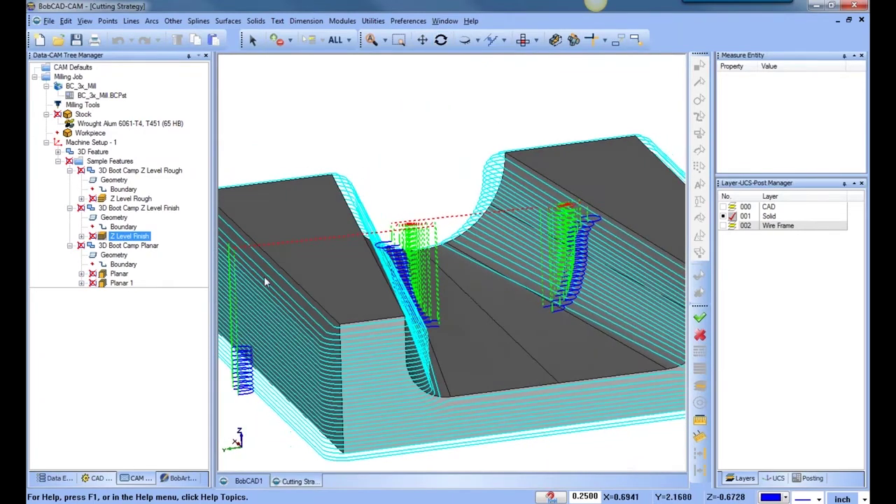
{"action": "scroll", "coordinate": [280, 335], "scroll_direction": "down", "scroll_amount": 2}
{"action": "scroll", "coordinate": [307, 331], "scroll_direction": "up", "scroll_amount": 3}
{"action": "scroll", "coordinate": [309, 323], "scroll_direction": "down", "scroll_amount": 5}
{"action": "middle_click_drag", "start_coordinate": [499, 358], "coordinate": [436, 350]}
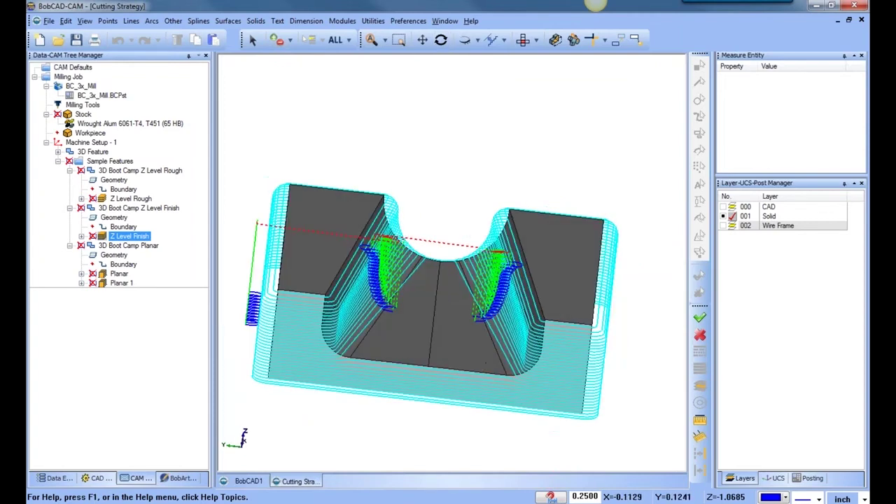
{"action": "middle_click_drag", "start_coordinate": [431, 284], "coordinate": [455, 254]}
{"action": "middle_click_drag", "start_coordinate": [484, 302], "coordinate": [441, 308]}
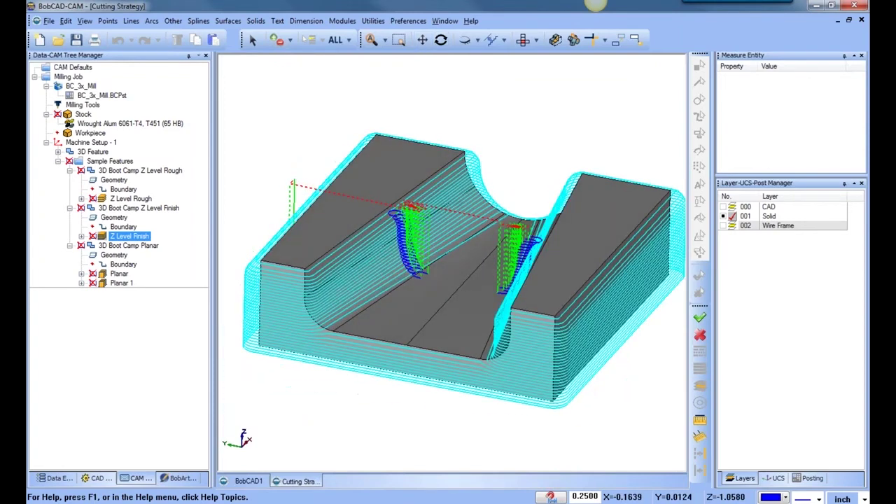
Change the links of the 3D Boot Camp Z Level Finish feature to Spiral and compute its toolpath
{"action": "left_click", "coordinate": [130, 210]}
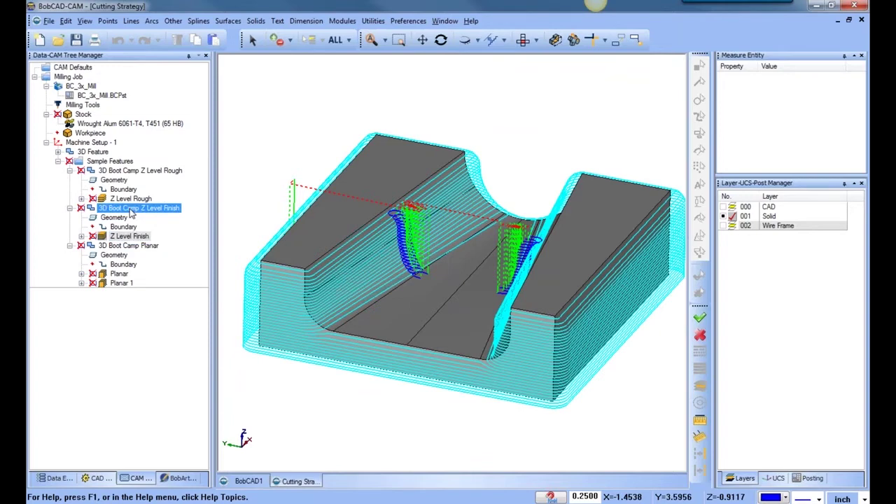
{"action": "right_click", "coordinate": [130, 214]}
{"action": "left_click", "coordinate": [179, 138]}
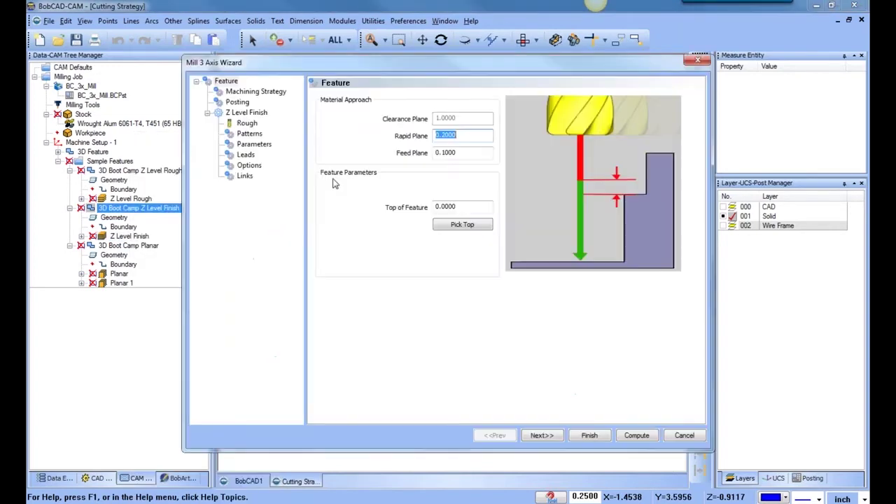
{"action": "left_click", "coordinate": [245, 176]}
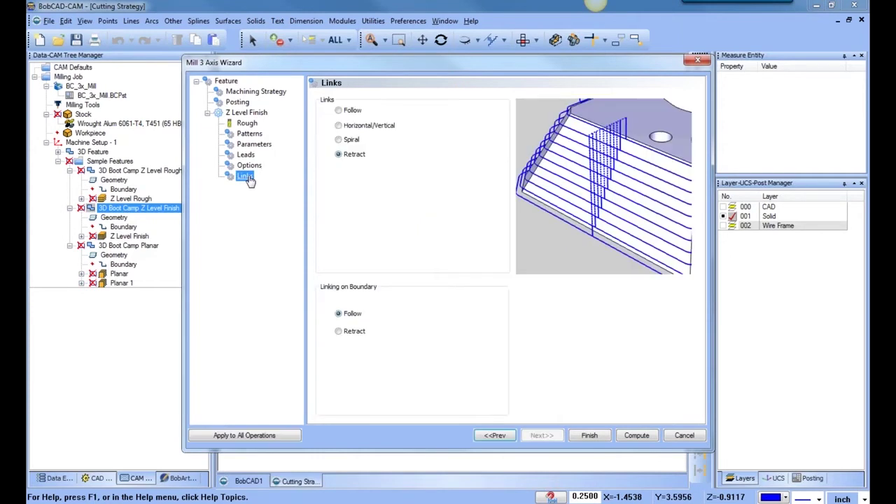
{"action": "left_click", "coordinate": [339, 140]}
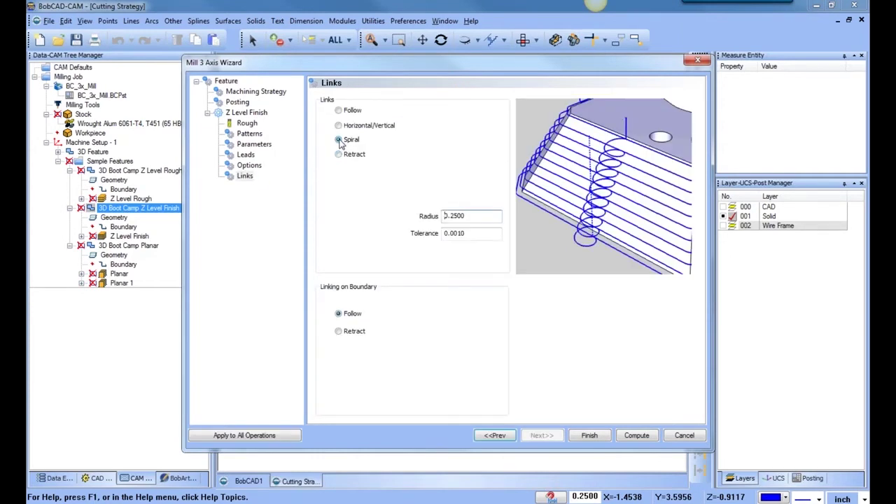
{"action": "left_click", "coordinate": [642, 435]}
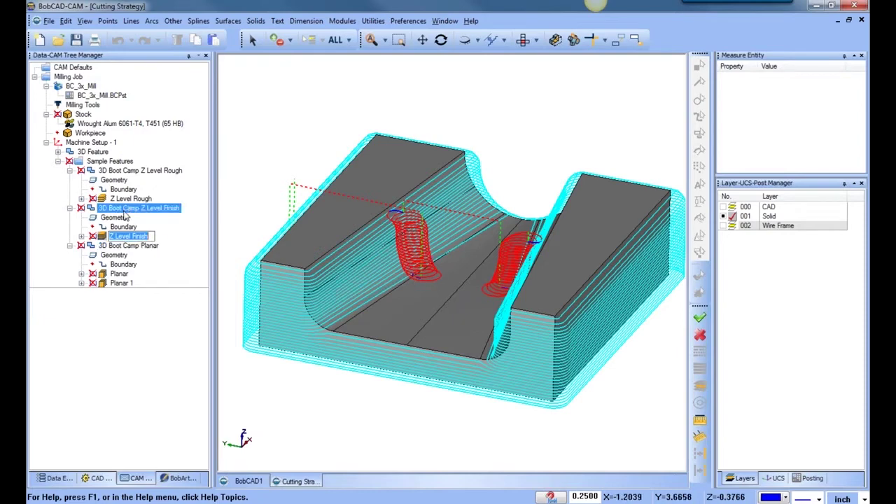
Try to change the Planar operation's cut pattern to Zig in the 3D Boot Camp Planar feature and compute its toolpath
{"action": "left_click", "coordinate": [117, 246]}
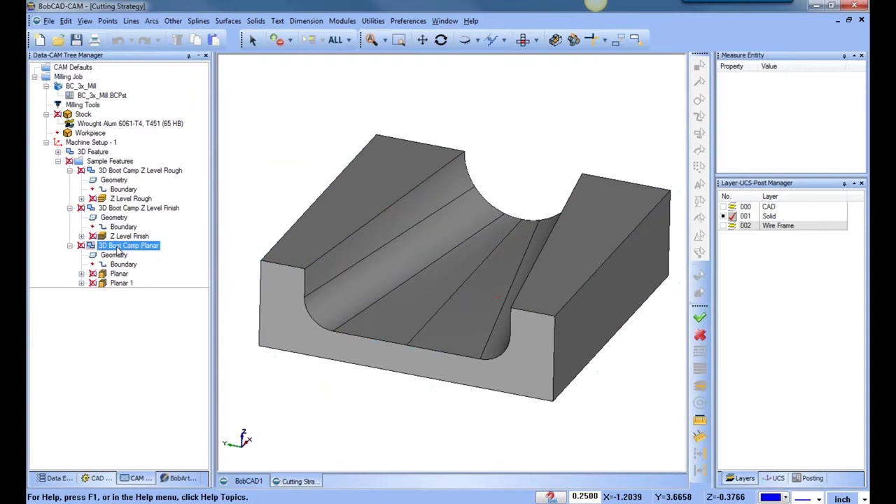
{"action": "right_click", "coordinate": [117, 250]}
{"action": "left_click", "coordinate": [154, 139]}
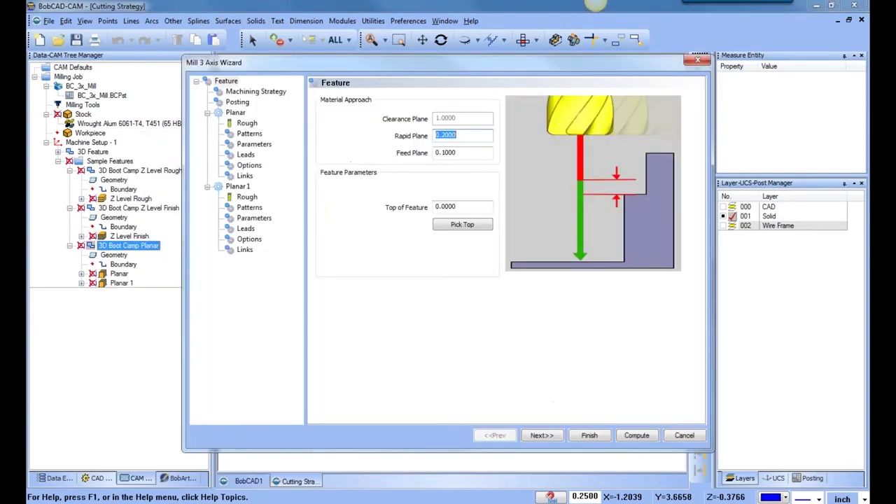
{"action": "left_click", "coordinate": [250, 134]}
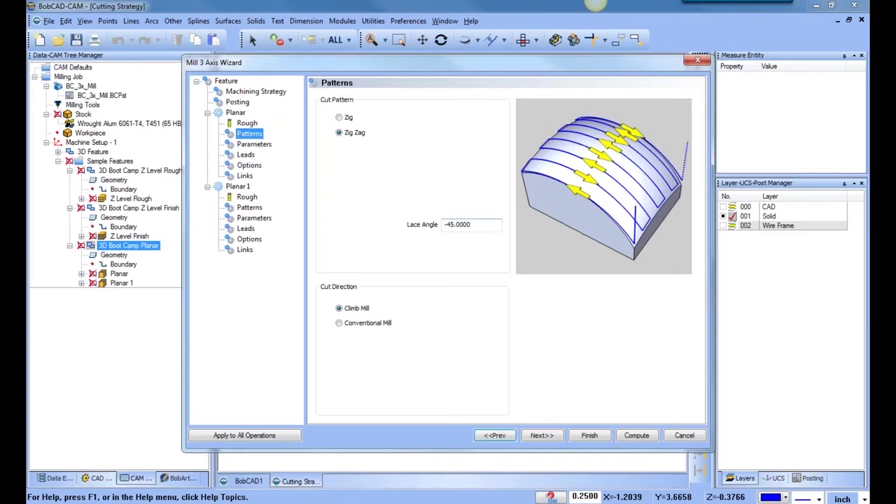
{"action": "left_click", "coordinate": [342, 119]}
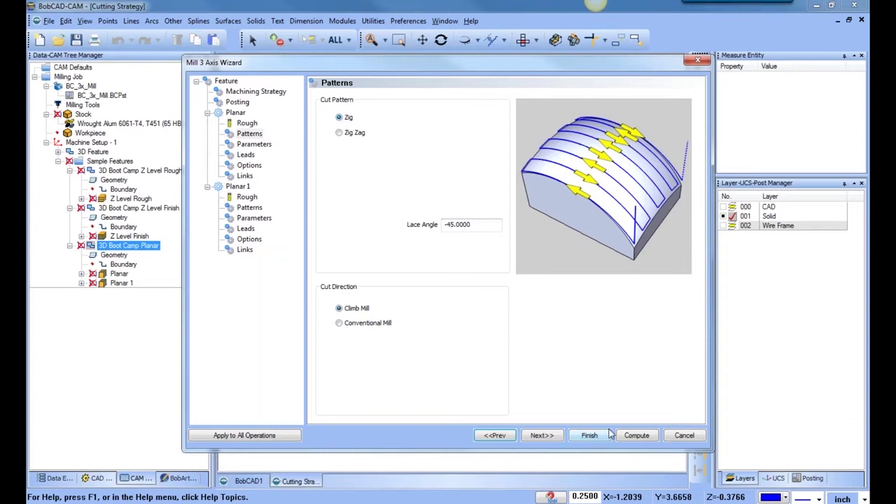
{"action": "left_click_drag", "start_coordinate": [546, 65], "coordinate": [599, 64]}
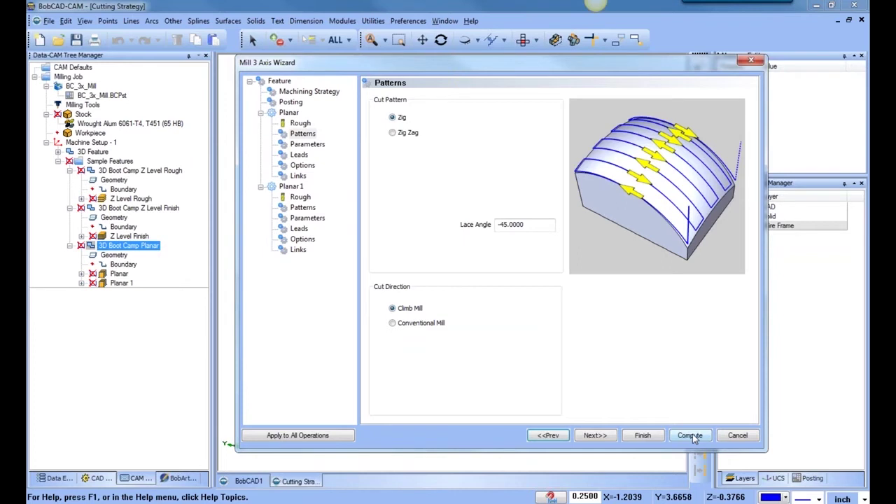
{"action": "left_click", "coordinate": [643, 436]}
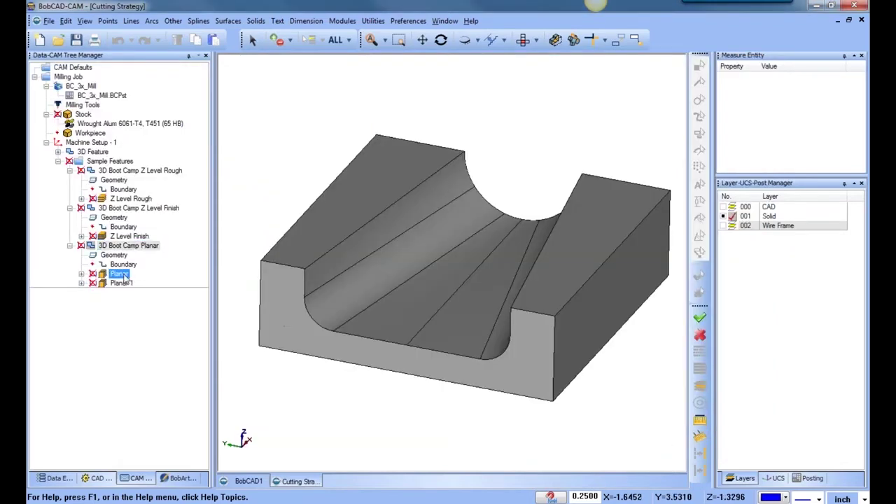
{"action": "right_click", "coordinate": [122, 275]}
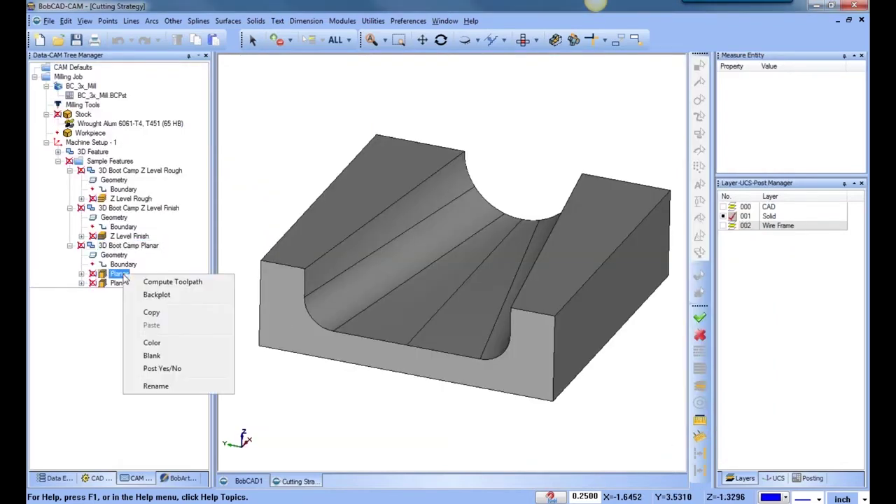
{"action": "left_click", "coordinate": [177, 283]}
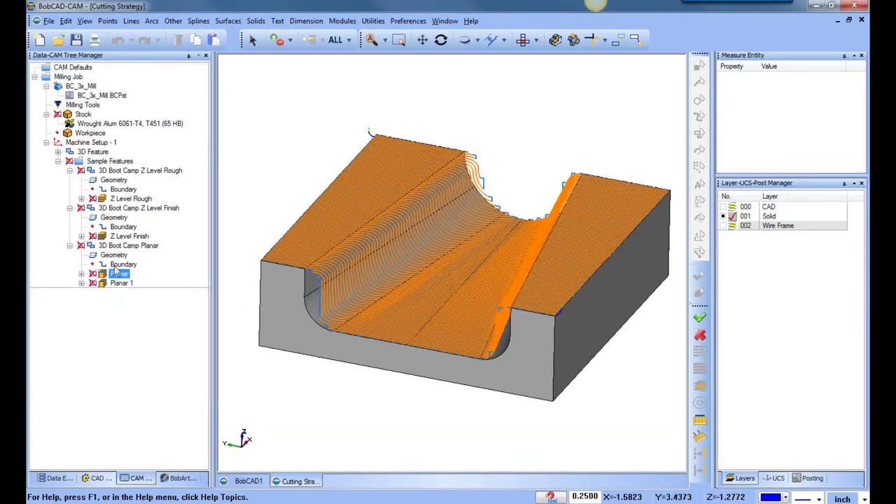
Set the cut pattern of the Planar operation to Zig again and recompute only the Planar toolpath
{"action": "right_click", "coordinate": [125, 248]}
{"action": "left_click", "coordinate": [150, 139]}
{"action": "left_click", "coordinate": [256, 136]}
{"action": "left_click", "coordinate": [339, 117]}
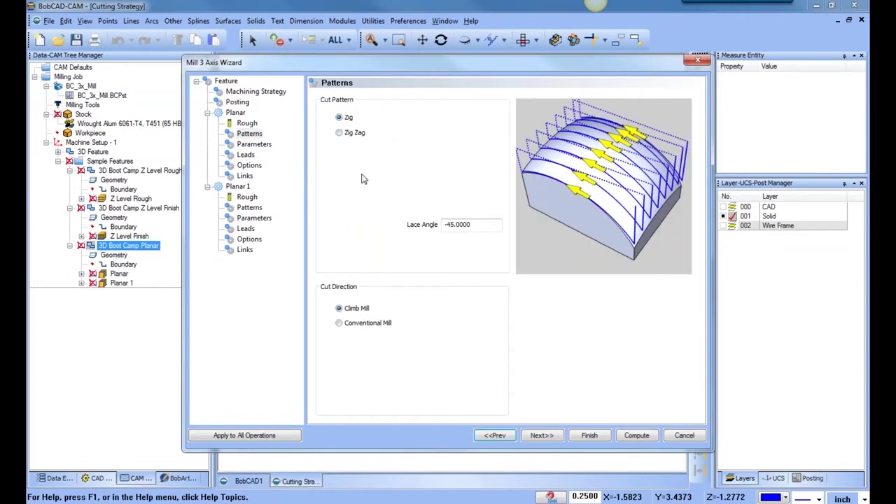
{"action": "left_click", "coordinate": [589, 435]}
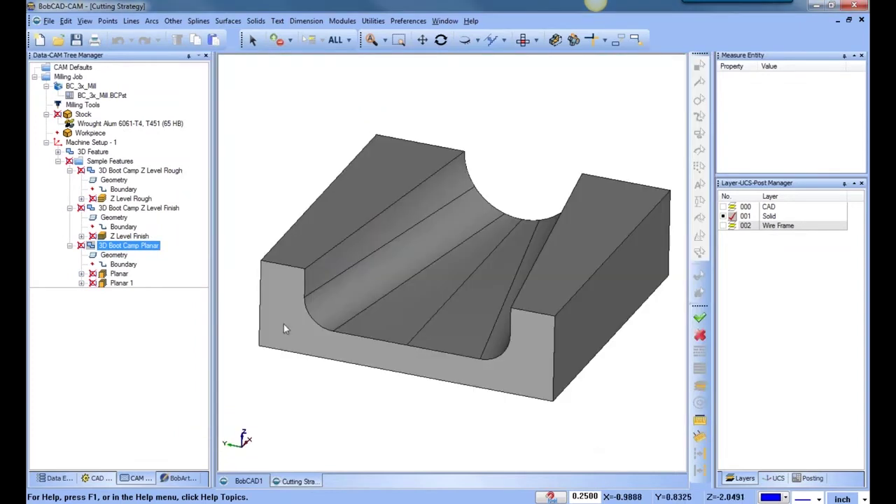
{"action": "right_click", "coordinate": [115, 274]}
{"action": "left_click", "coordinate": [151, 280]}
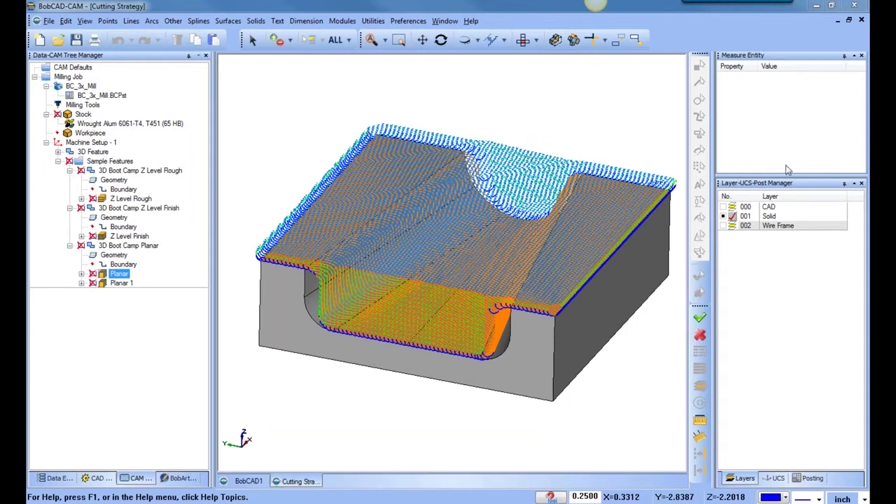
Review the keyboard shortcuts assigned to the Edit and File commands in the shortcut keys list, without changing any
{"action": "left_click", "coordinate": [471, 21]}
{"action": "left_click", "coordinate": [472, 22]}
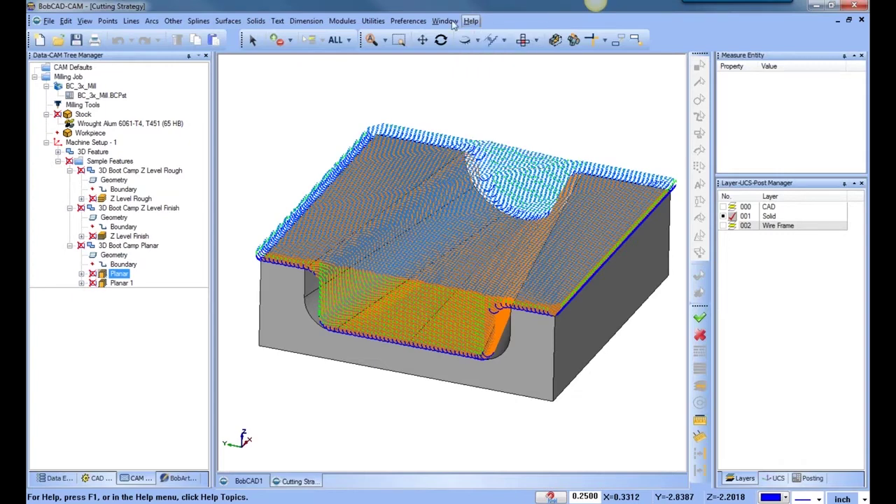
{"action": "left_click", "coordinate": [416, 22]}
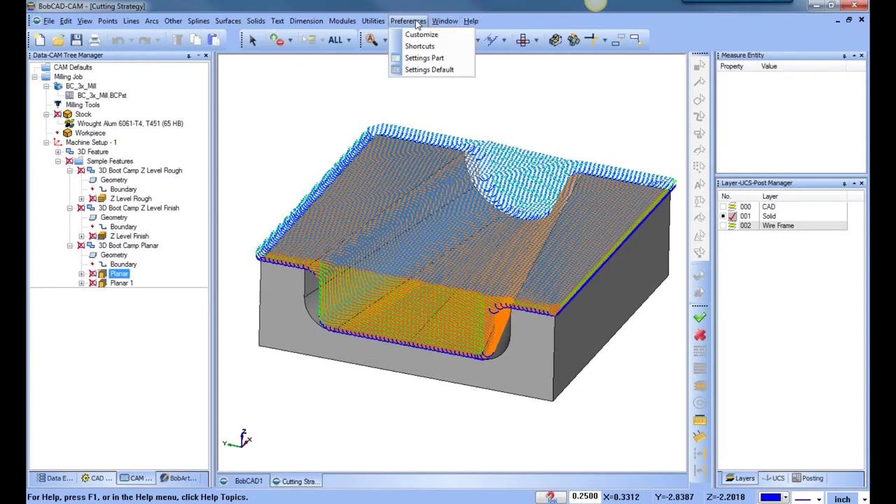
{"action": "left_click", "coordinate": [446, 48]}
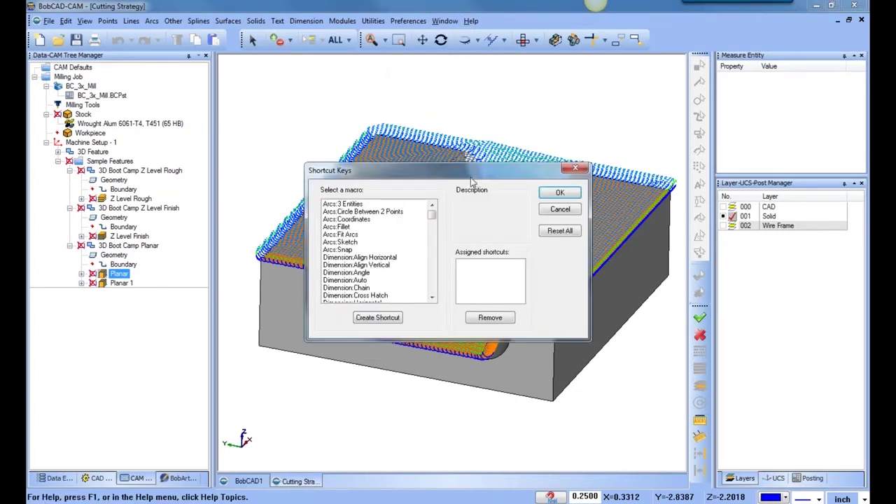
{"action": "left_click_drag", "start_coordinate": [471, 180], "coordinate": [495, 149]}
{"action": "mouse_move", "coordinate": [456, 184]}
{"action": "left_mouse_down"}
{"action": "mouse_move", "coordinate": [459, 261]}
{"action": "mouse_move", "coordinate": [458, 174]}
{"action": "left_mouse_up"}
{"action": "left_click", "coordinate": [377, 173]}
{"action": "key", "text": "Down"}
{"action": "key", "text": "Down"}
{"action": "key", "text": "Down"}
{"action": "key", "text": "Down"}
{"action": "key", "text": "Down"}
{"action": "key", "text": "Down"}
{"action": "key", "text": "Down"}
{"action": "key", "text": "Down"}
{"action": "key", "text": "Down"}
{"action": "key", "text": "Down"}
{"action": "key", "text": "Down"}
{"action": "key", "text": "Down"}
{"action": "key", "text": "Down"}
{"action": "key", "text": "Down"}
{"action": "key", "text": "Down"}
{"action": "key", "text": "Down"}
{"action": "key", "text": "Down"}
{"action": "key", "text": "Down"}
{"action": "key", "text": "Down"}
{"action": "key", "text": "Down"}
{"action": "key", "text": "Down"}
{"action": "key", "text": "Down"}
{"action": "key", "text": "Down"}
{"action": "key", "text": "Down"}
{"action": "key", "text": "Down"}
{"action": "key", "text": "Up"}
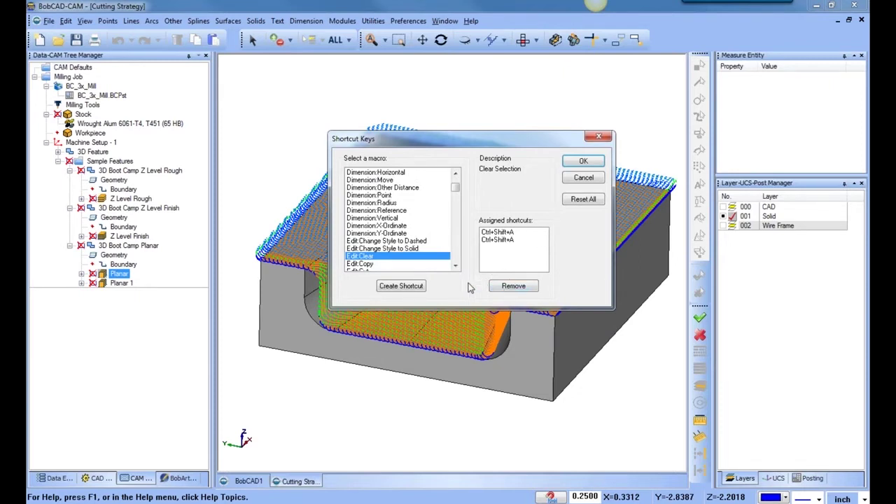
{"action": "key", "text": "Down"}
{"action": "key", "text": "Down"}
{"action": "key", "text": "Down"}
{"action": "key", "text": "Down"}
{"action": "key", "text": "Down"}
{"action": "key", "text": "Down"}
{"action": "key", "text": "Down"}
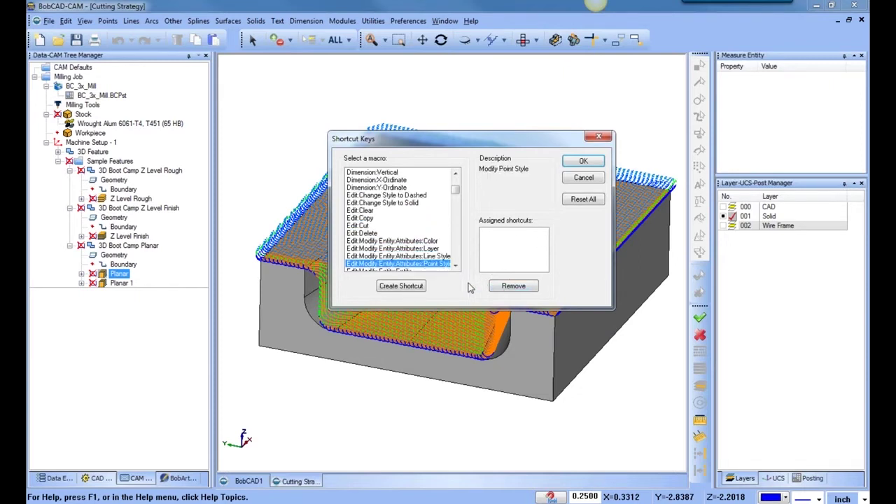
{"action": "key", "text": "Down"}
{"action": "key", "text": "Down"}
{"action": "key", "text": "Down"}
{"action": "key", "text": "Down"}
{"action": "key", "text": "Down"}
{"action": "key", "text": "Down"}
{"action": "key", "text": "Down"}
{"action": "key", "text": "Down"}
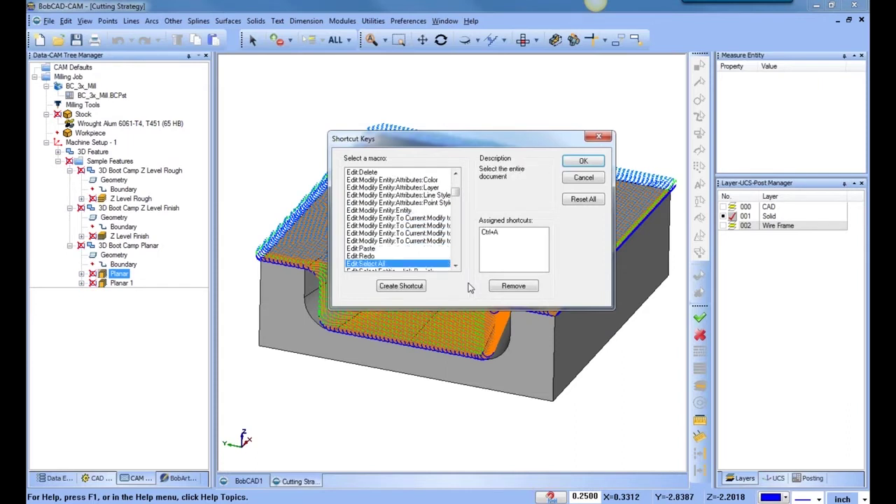
{"action": "key", "text": "Down"}
{"action": "key", "text": "Down"}
{"action": "key", "text": "Down"}
{"action": "key", "text": "Down"}
{"action": "key", "text": "Down"}
{"action": "key", "text": "Down"}
{"action": "key", "text": "Down"}
{"action": "key", "text": "Down"}
{"action": "key", "text": "Down"}
{"action": "key", "text": "Down"}
{"action": "key", "text": "Down"}
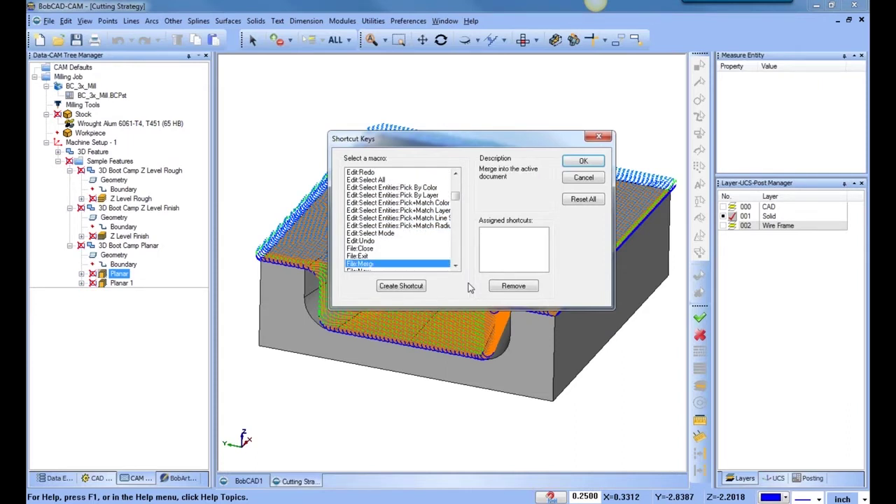
{"action": "key", "text": "Down"}
{"action": "key", "text": "Down"}
{"action": "key", "text": "Down"}
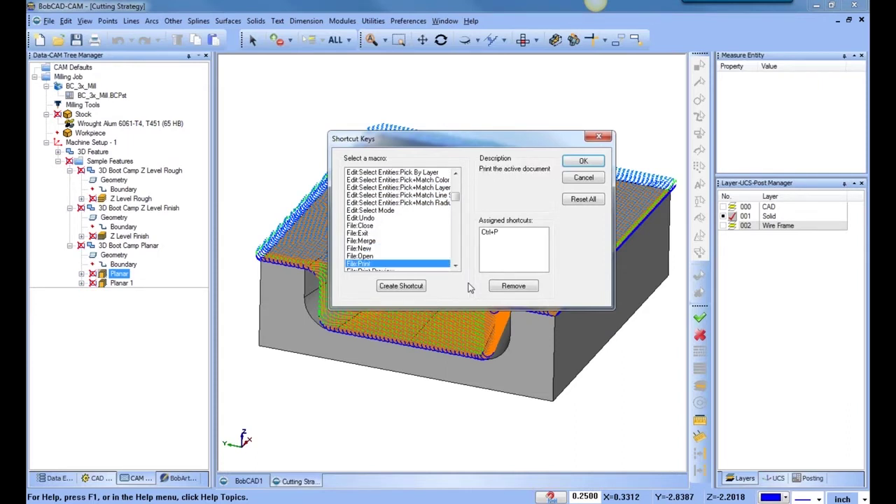
{"action": "left_click", "coordinate": [602, 136]}
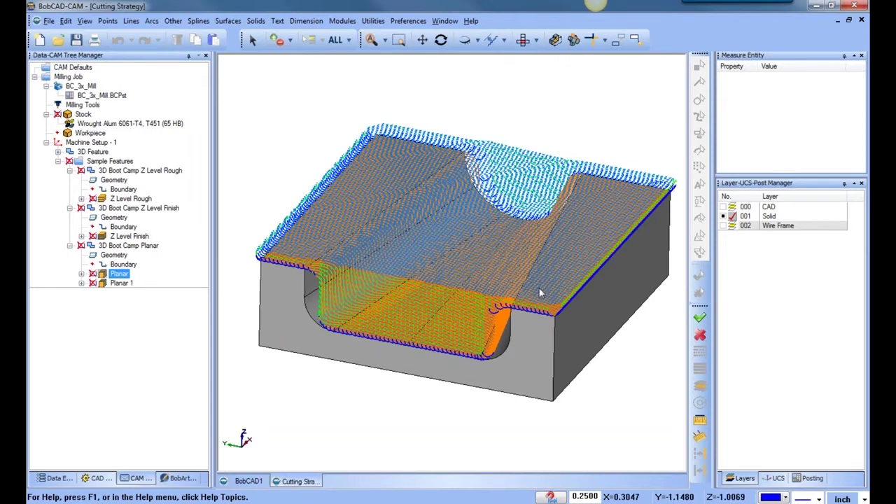
Backplot the Planar operation with a shaded tool to watch the cutter motion, and end the backplot
{"action": "left_click", "coordinate": [135, 246]}
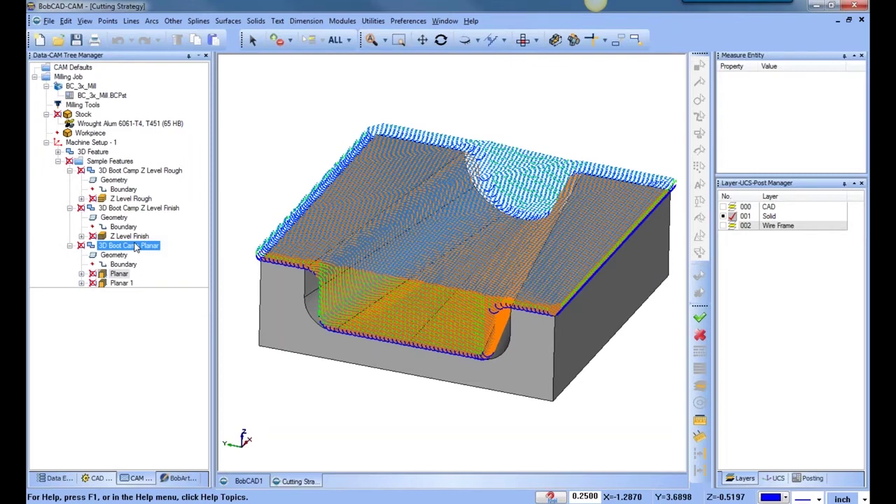
{"action": "left_click", "coordinate": [132, 237]}
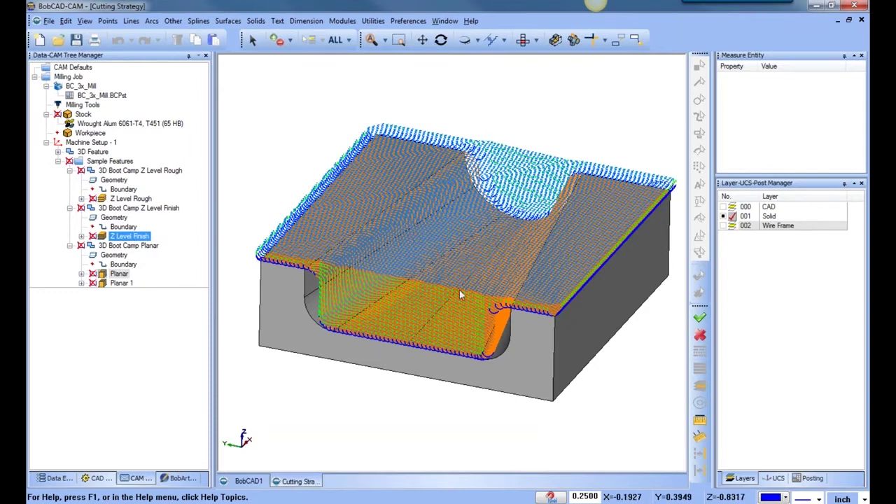
{"action": "middle_click_drag", "start_coordinate": [460, 290], "coordinate": [482, 300]}
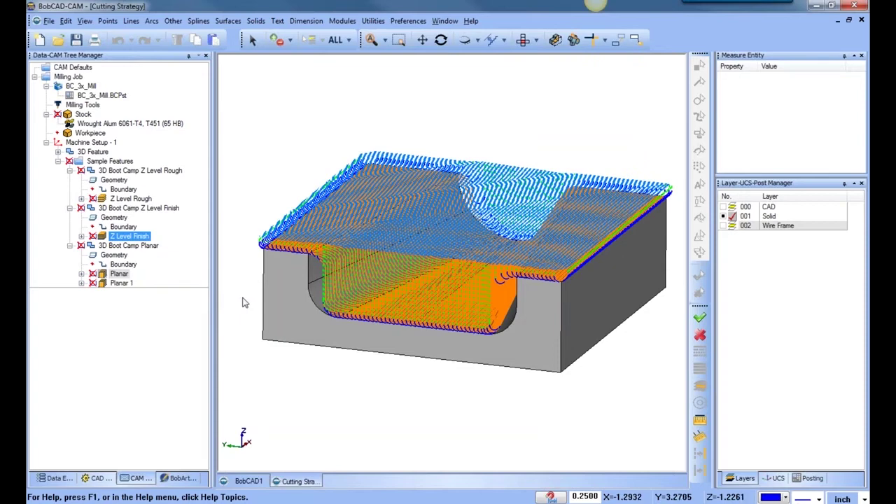
{"action": "left_click", "coordinate": [119, 274]}
{"action": "right_click", "coordinate": [117, 274]}
{"action": "left_click", "coordinate": [174, 296]}
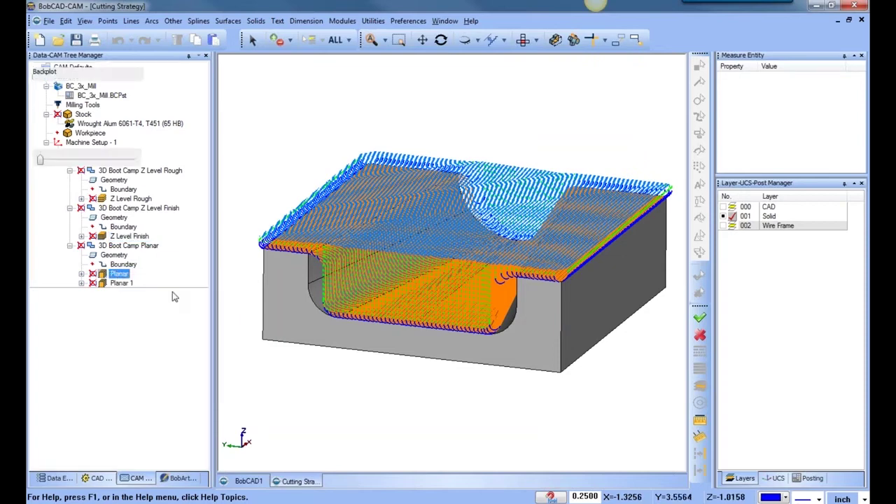
{"action": "left_click", "coordinate": [113, 97]}
{"action": "left_click", "coordinate": [114, 96]}
{"action": "left_click", "coordinate": [114, 97]}
{"action": "left_click", "coordinate": [114, 97]}
{"action": "left_click", "coordinate": [114, 97]}
{"action": "left_click", "coordinate": [114, 97]}
{"action": "left_click", "coordinate": [114, 97]}
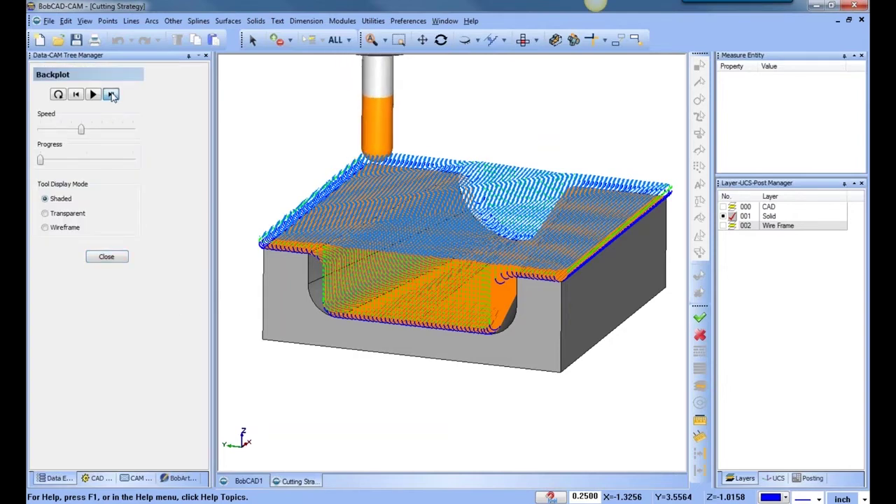
{"action": "left_click", "coordinate": [93, 96]}
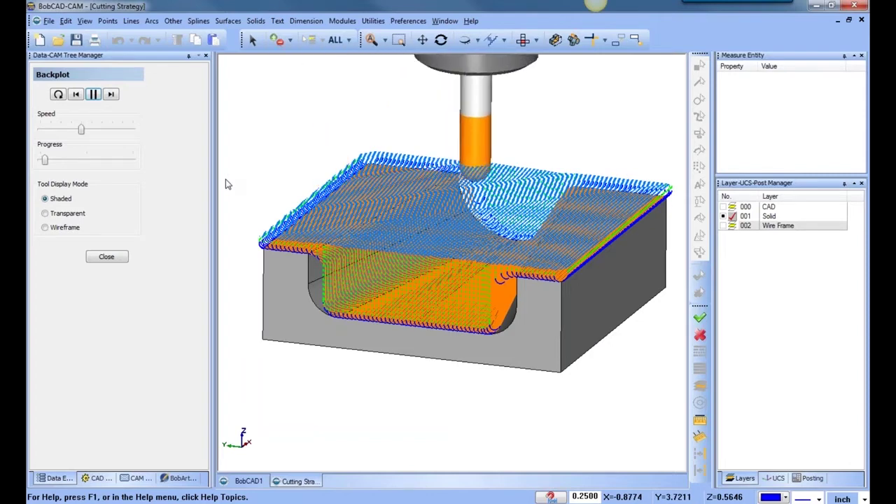
{"action": "left_click", "coordinate": [108, 257]}
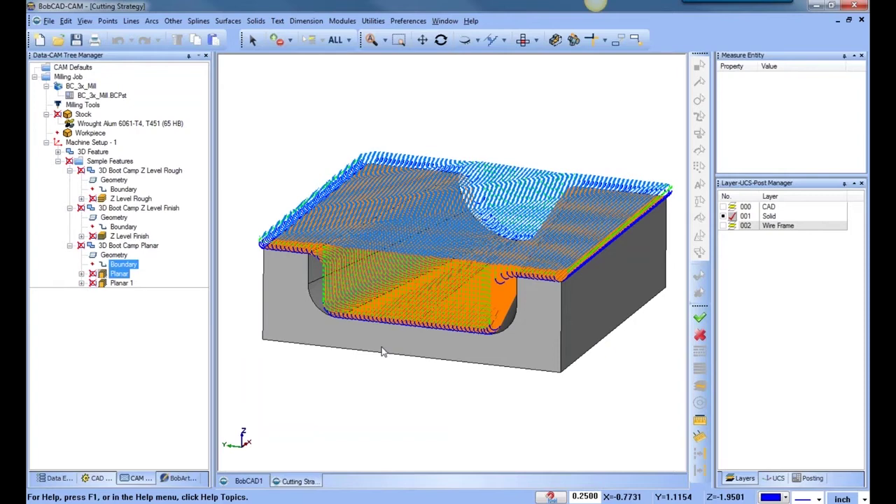
Collapse the 3D Boot Camp Z Level Rough, Z Level Finish and Planar features in the CAM tree
{"action": "left_click", "coordinate": [114, 255]}
{"action": "left_click", "coordinate": [69, 170]}
{"action": "left_click", "coordinate": [69, 180]}
{"action": "left_click", "coordinate": [69, 189]}
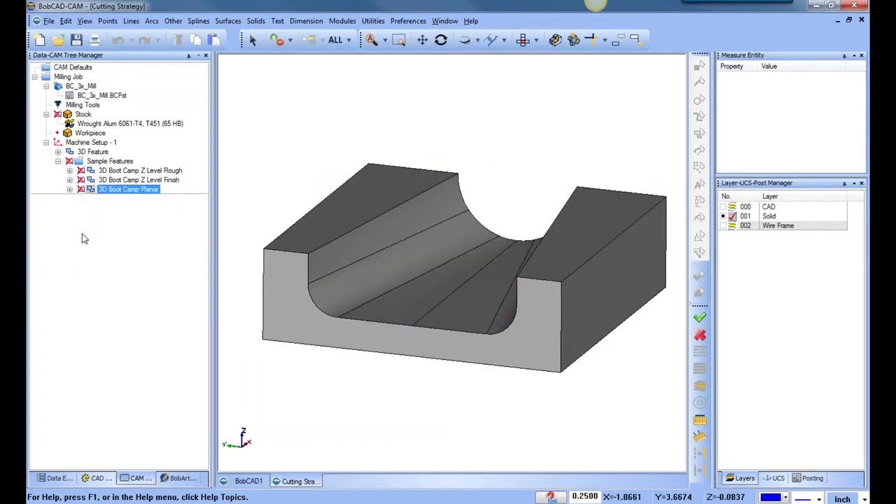
Unblank all toolpaths of the Sample Features group together and blank them again
{"action": "left_click", "coordinate": [123, 162]}
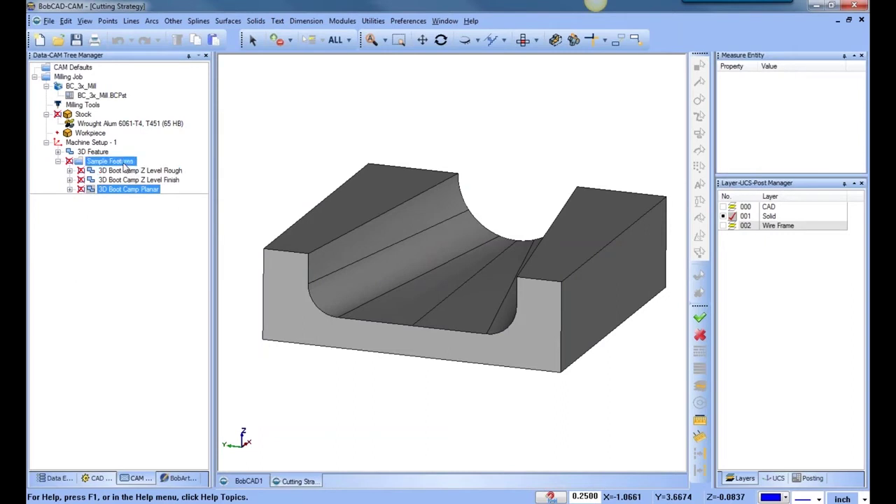
{"action": "right_click", "coordinate": [123, 164]}
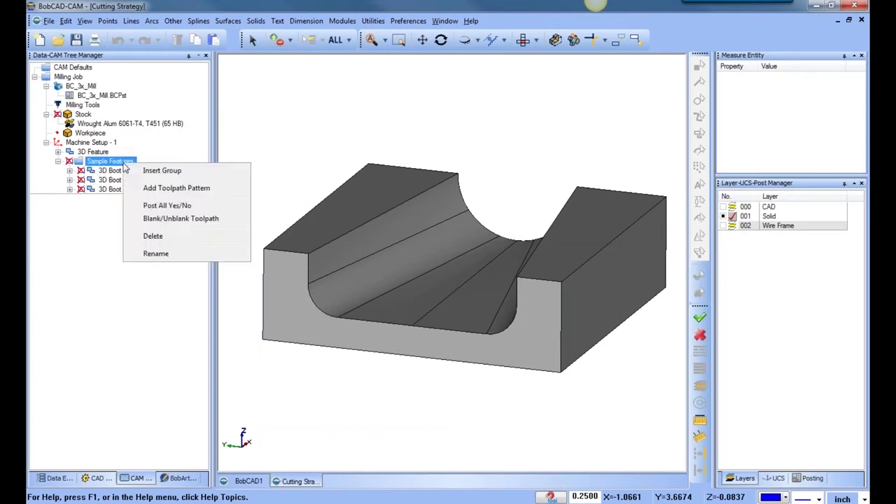
{"action": "left_click", "coordinate": [175, 220]}
{"action": "left_click", "coordinate": [133, 170]}
{"action": "left_click", "coordinate": [123, 161]}
{"action": "right_click", "coordinate": [123, 162]}
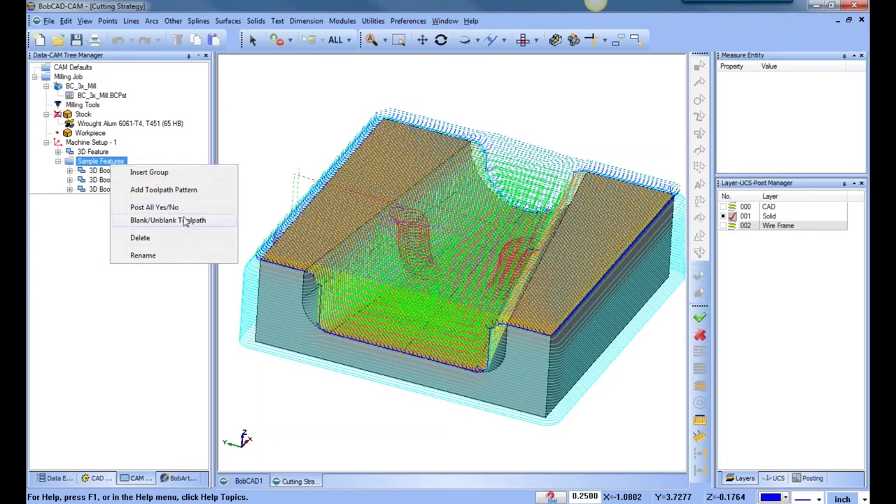
{"action": "left_click", "coordinate": [186, 218]}
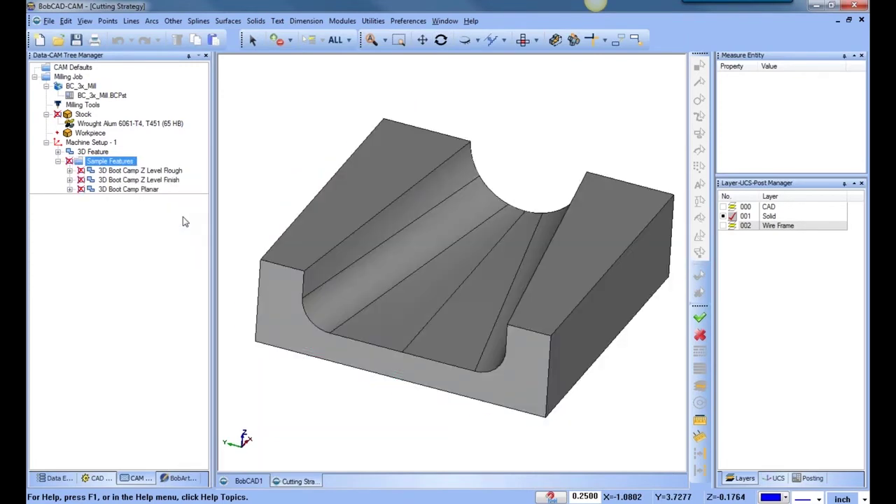
View the feature settings of 3D Boot Camp Z Level Rough for editing and leave them without changes
{"action": "left_click", "coordinate": [70, 171]}
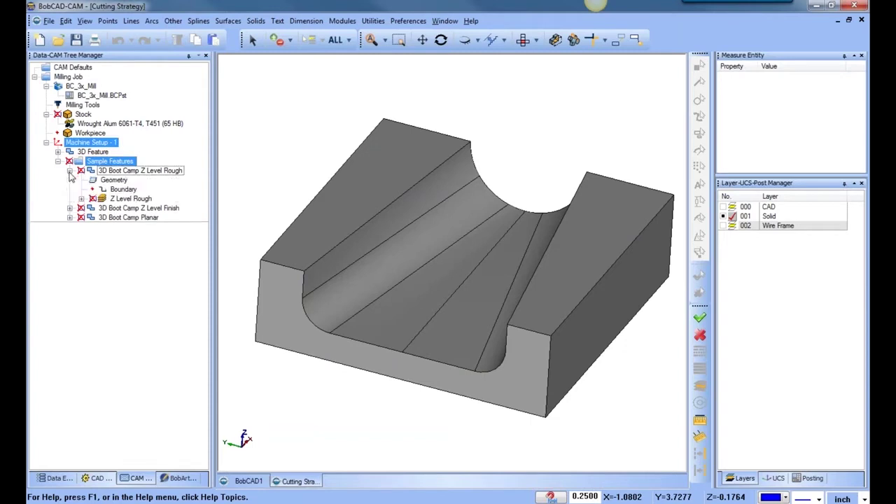
{"action": "right_click", "coordinate": [158, 173]}
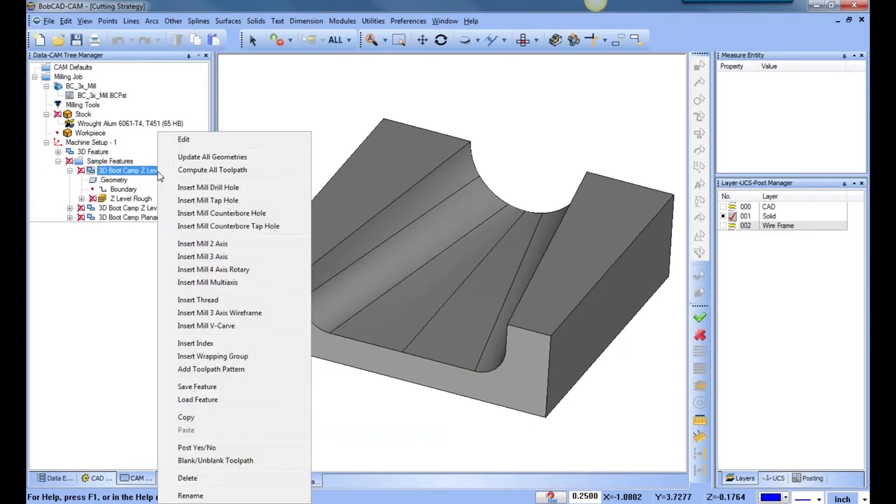
{"action": "left_click", "coordinate": [195, 142]}
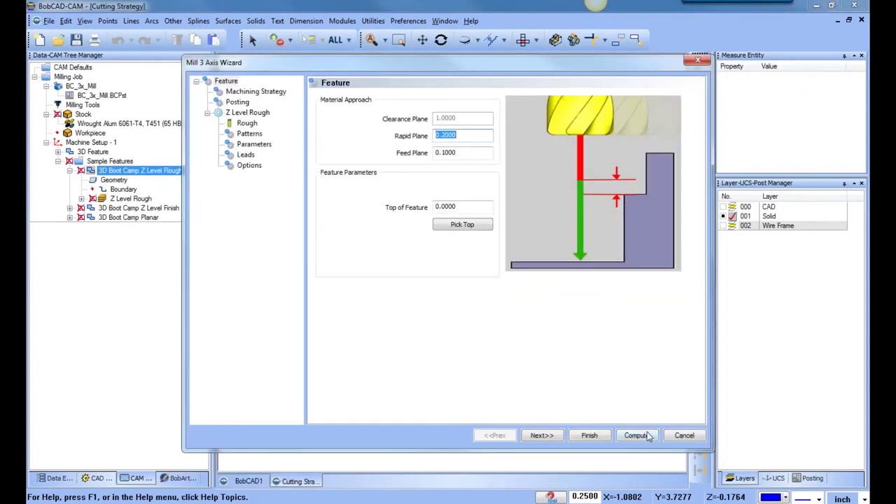
{"action": "left_click", "coordinate": [681, 437]}
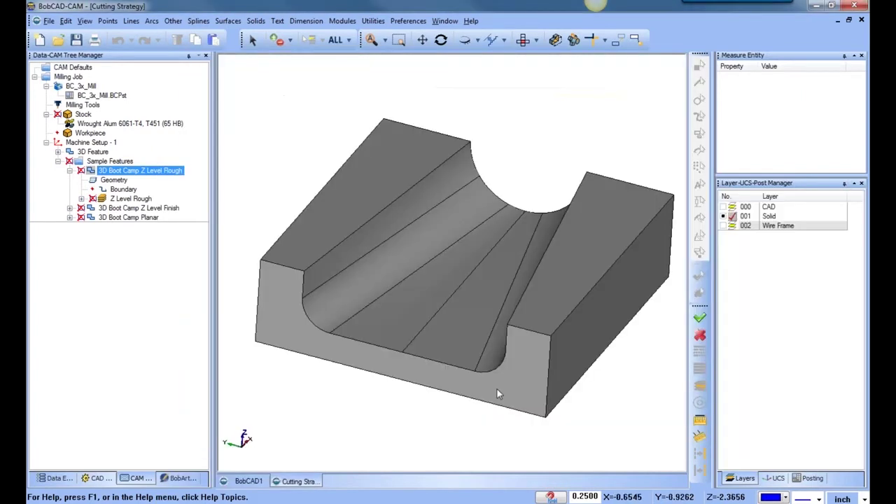
Compute only the Z Level Rough operation's toolpath and collapse its feature
{"action": "left_click", "coordinate": [133, 199]}
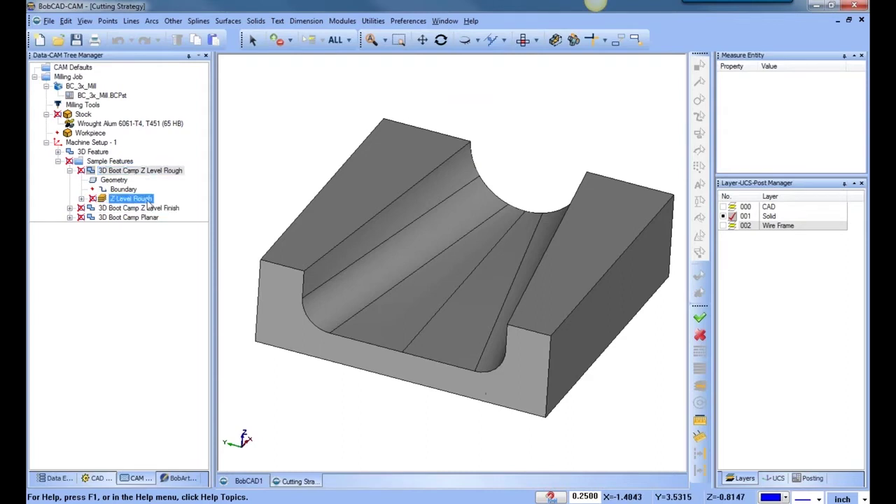
{"action": "right_click", "coordinate": [147, 201]}
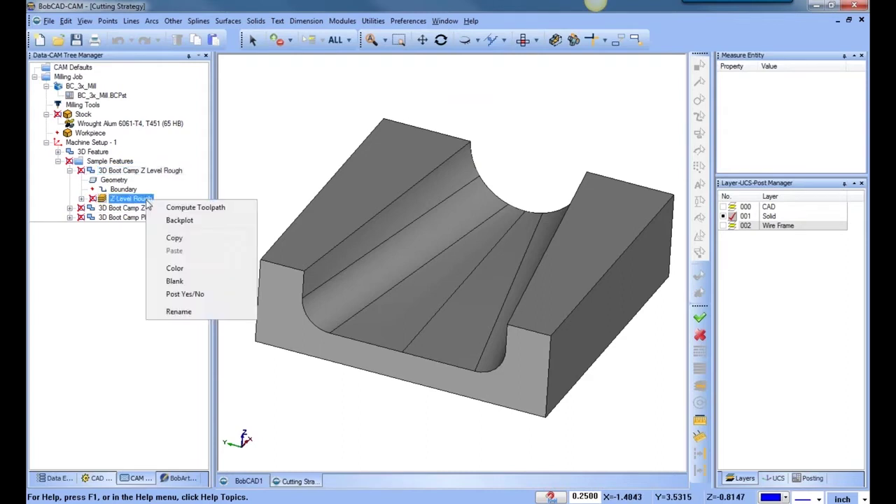
{"action": "left_click", "coordinate": [194, 208]}
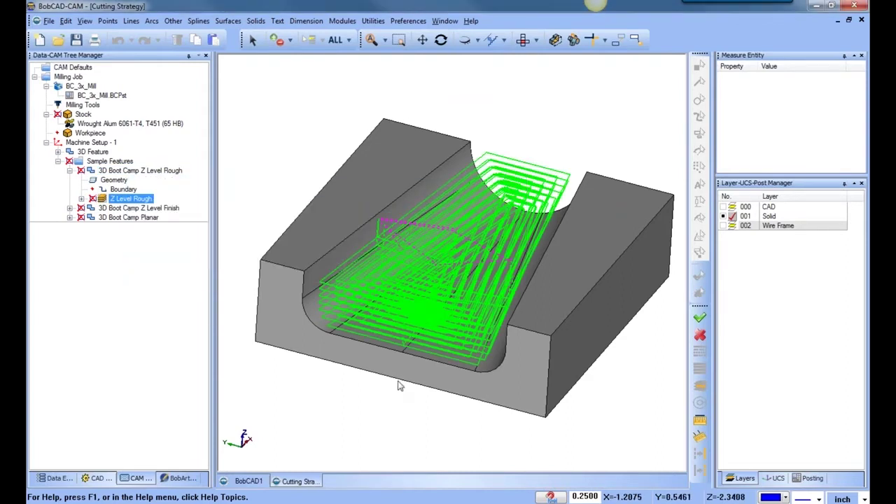
{"action": "left_click", "coordinate": [81, 171]}
{"action": "left_click", "coordinate": [70, 171]}
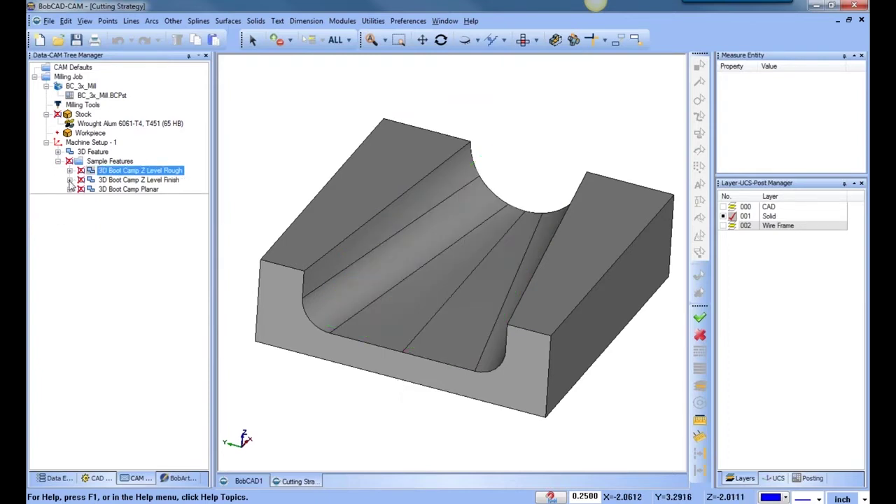
Expand the Z Level Rough, Z Level Finish and Planar features of the Sample Features group
{"action": "left_click", "coordinate": [69, 162]}
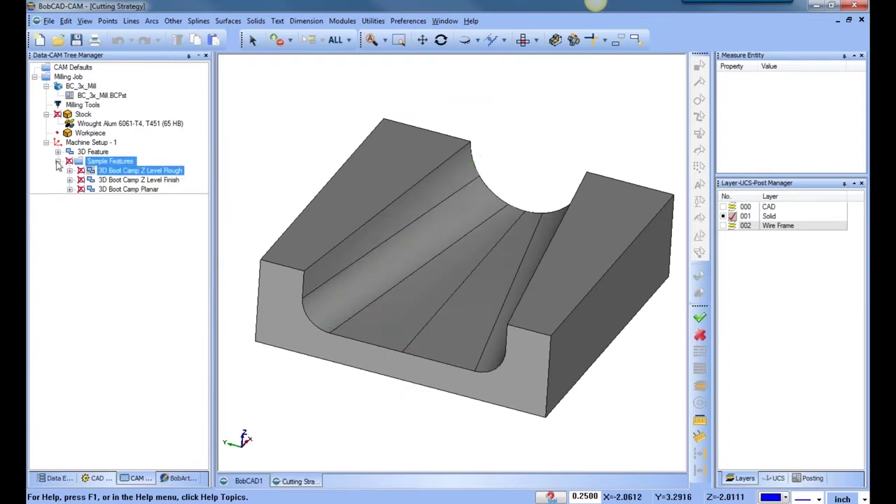
{"action": "left_click", "coordinate": [69, 171]}
{"action": "left_click", "coordinate": [69, 208]}
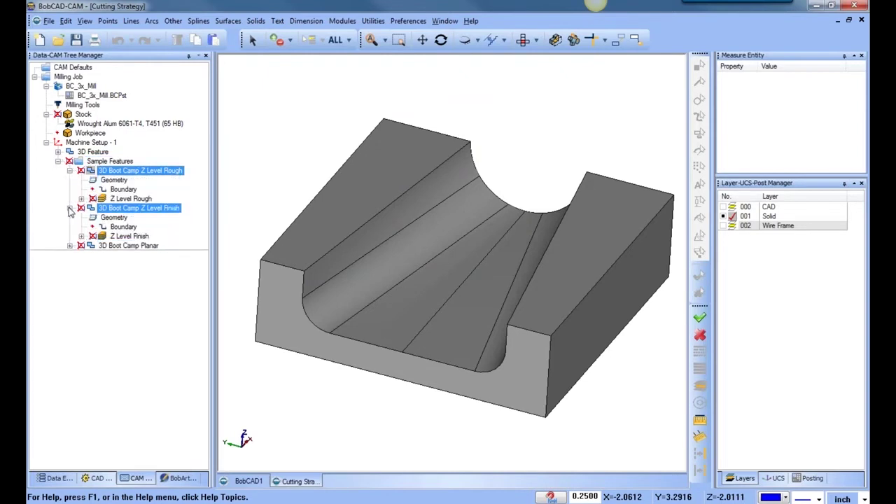
{"action": "left_click", "coordinate": [69, 245]}
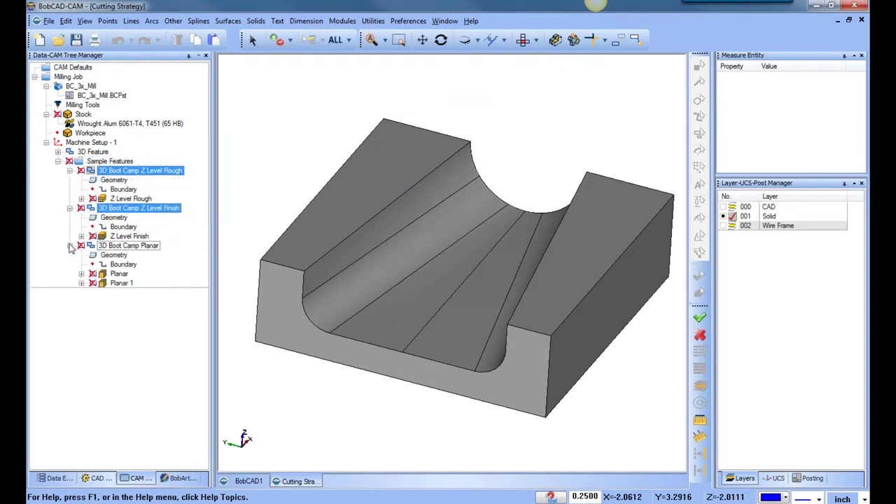
{"action": "right_click", "coordinate": [124, 170]}
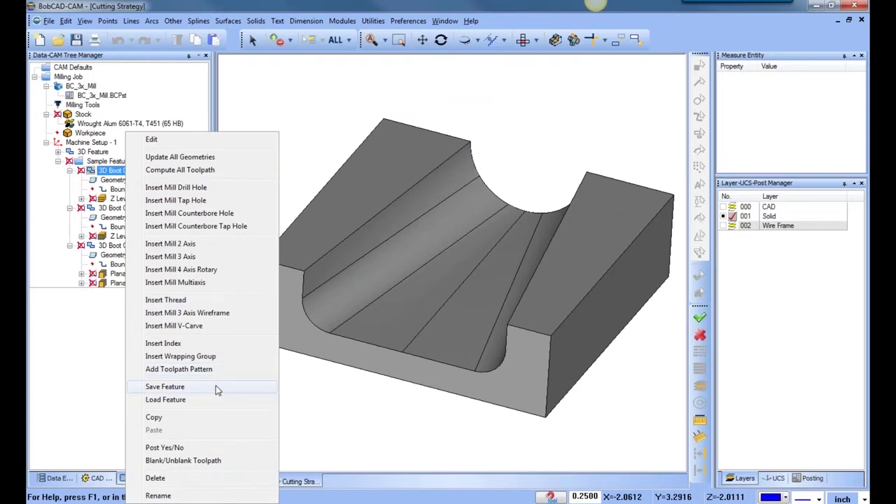
{"action": "left_click", "coordinate": [137, 172]}
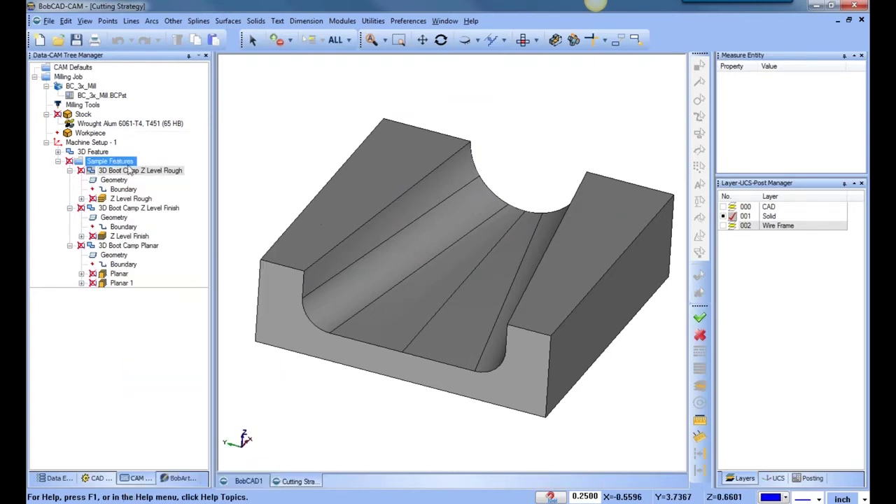
{"action": "right_click", "coordinate": [136, 172]}
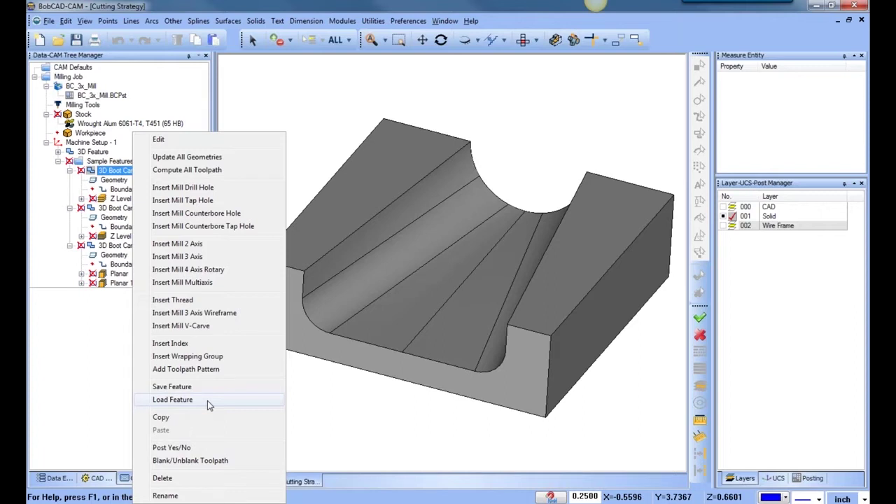
{"action": "left_click", "coordinate": [312, 126]}
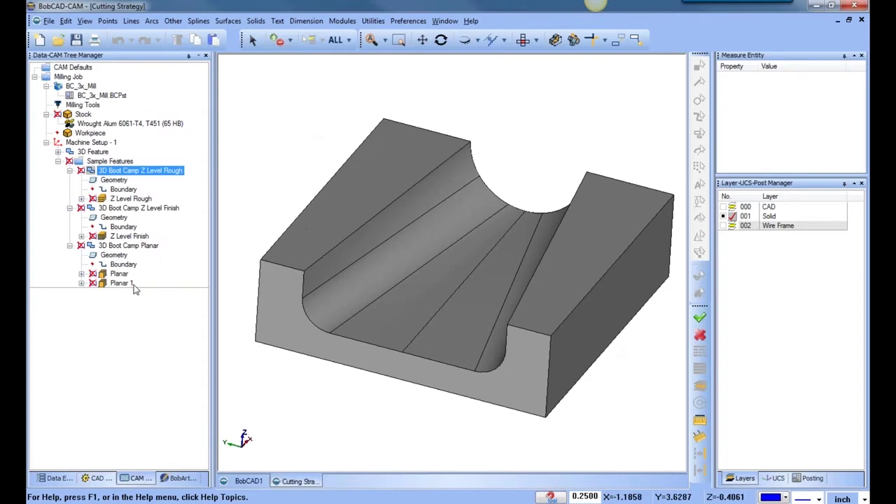
Copy the Z Level Finish operation, and unblank and expand the Z Level Rough operation in 3D Boot Camp Z Level Rough
{"action": "left_click", "coordinate": [123, 236]}
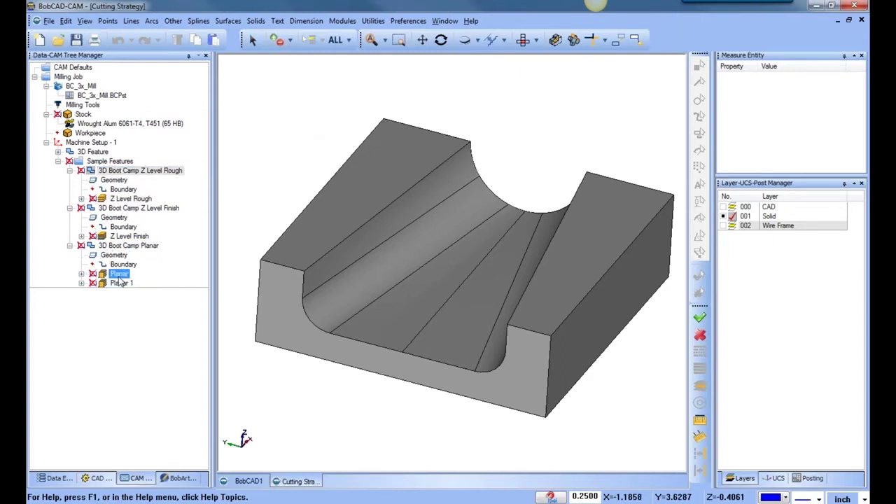
{"action": "right_click", "coordinate": [130, 237]}
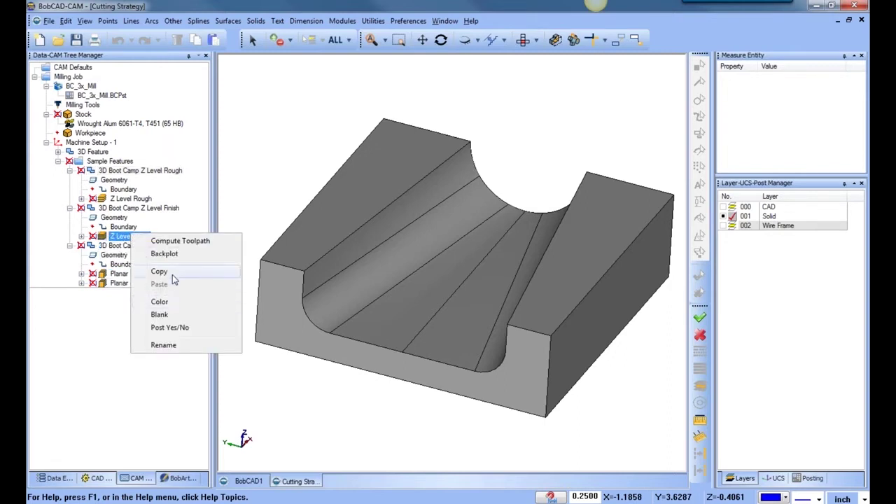
{"action": "left_click", "coordinate": [171, 241]}
{"action": "right_click", "coordinate": [141, 200]}
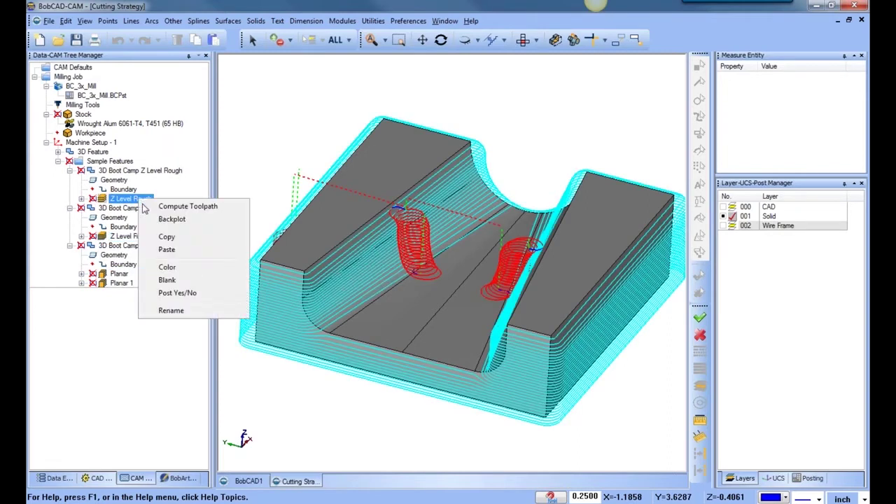
{"action": "left_click", "coordinate": [185, 283]}
{"action": "left_click", "coordinate": [81, 199]}
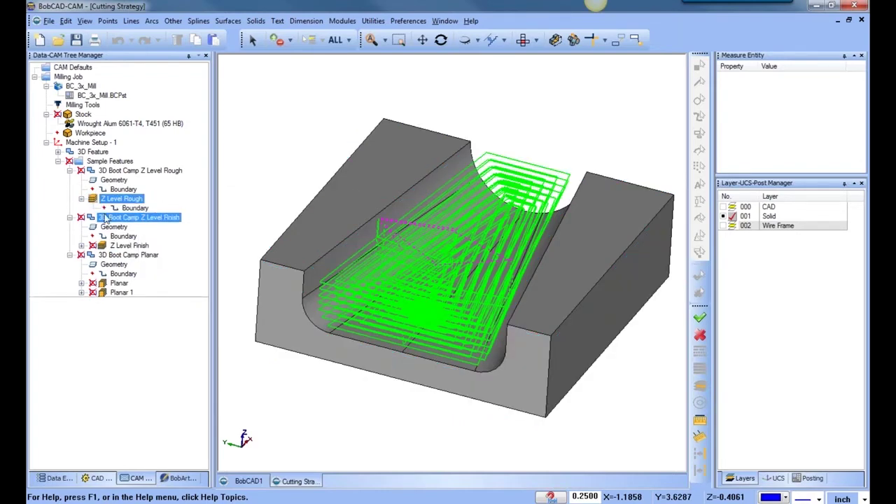
Copy the Z Level Finish operation and paste it into the 3D Boot Camp Z Level Rough feature
{"action": "right_click", "coordinate": [131, 245]}
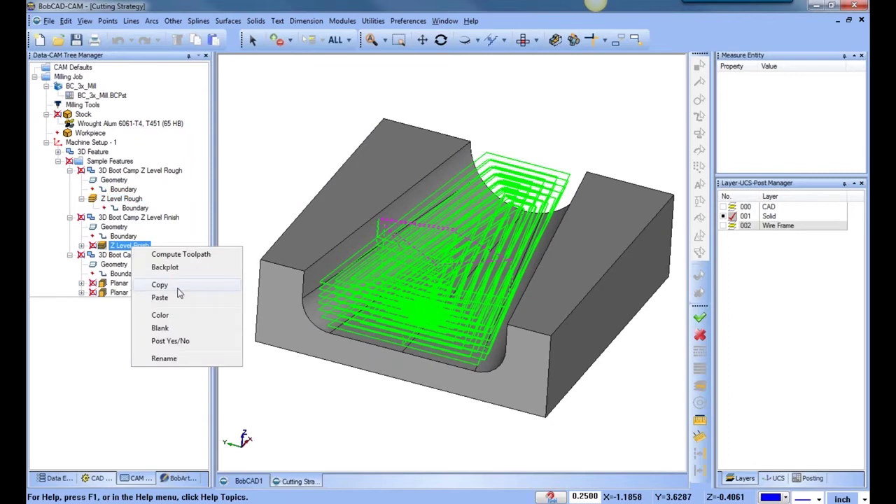
{"action": "left_click", "coordinate": [176, 328]}
{"action": "right_click", "coordinate": [128, 198]}
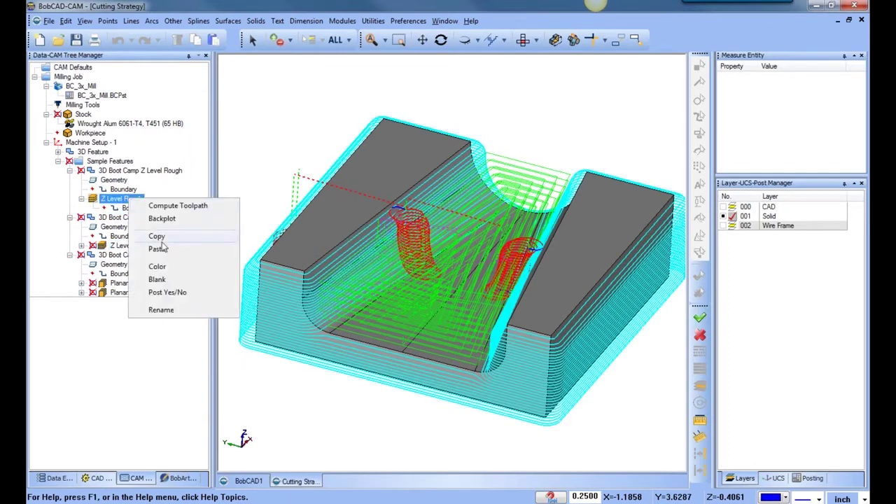
{"action": "left_click", "coordinate": [158, 279]}
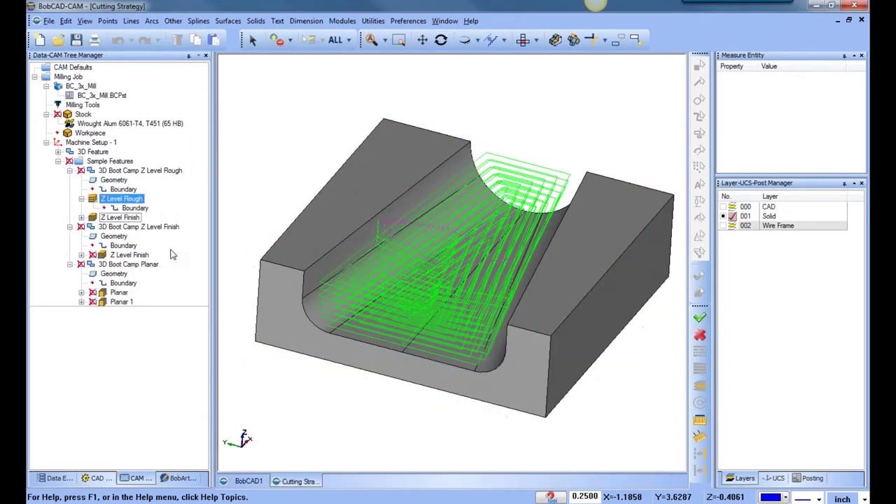
Copy the first Planar operation of 3D Boot Camp Planar and paste it into the 3D Boot Camp Z Level Rough feature
{"action": "right_click", "coordinate": [126, 296]}
{"action": "left_click", "coordinate": [176, 372]}
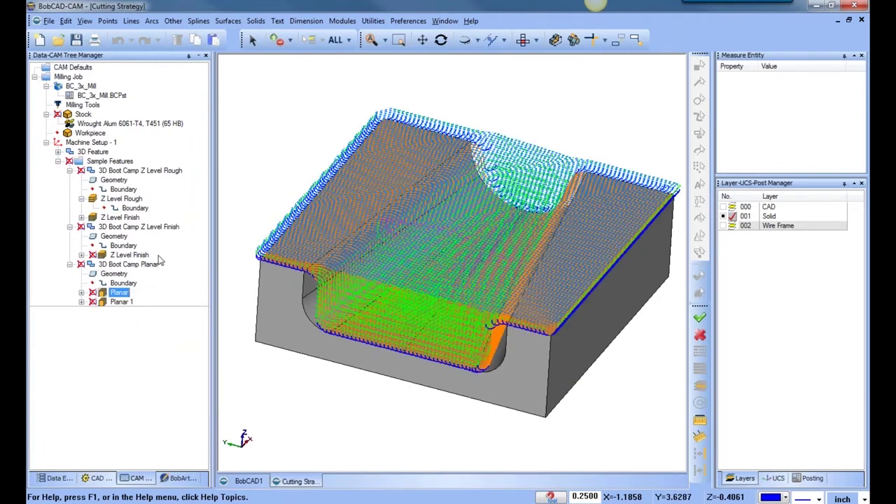
{"action": "right_click", "coordinate": [133, 220]}
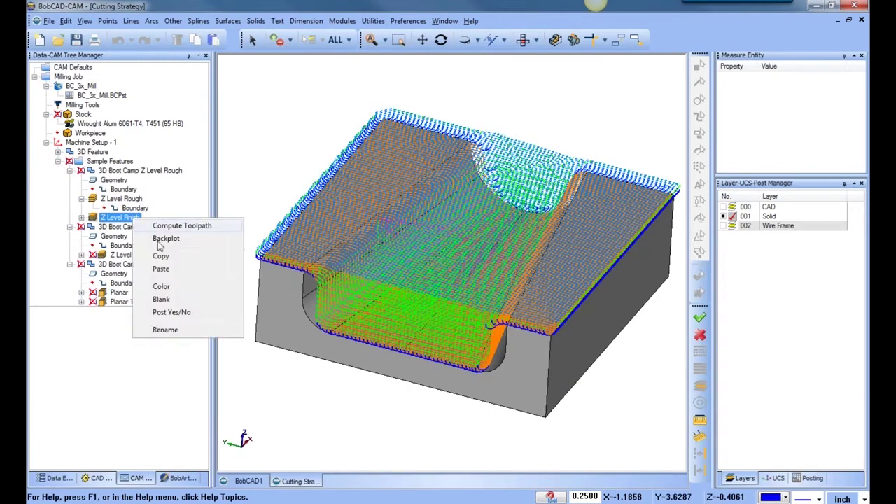
{"action": "left_click", "coordinate": [187, 270]}
{"action": "left_click", "coordinate": [137, 200]}
{"action": "left_click", "coordinate": [138, 173]}
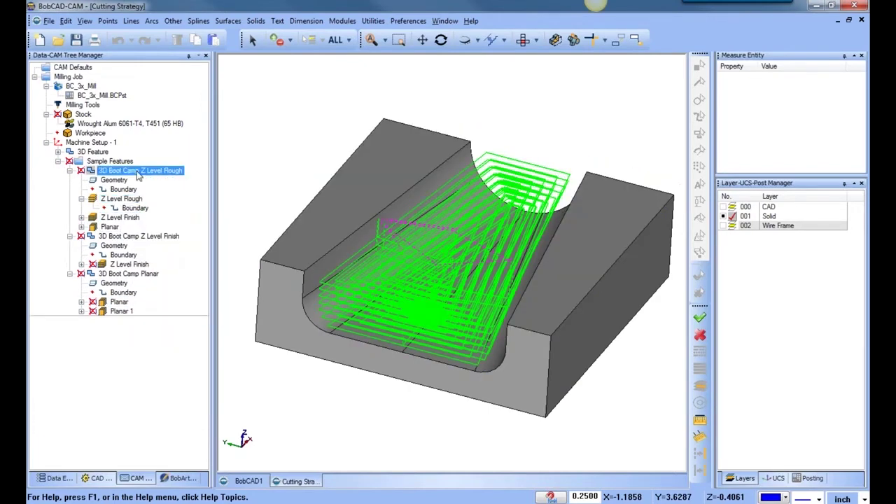
Compute the toolpaths of the pasted Z Level Finish and Planar operations in 3D Boot Camp Z Level Rough
{"action": "left_click", "coordinate": [131, 200]}
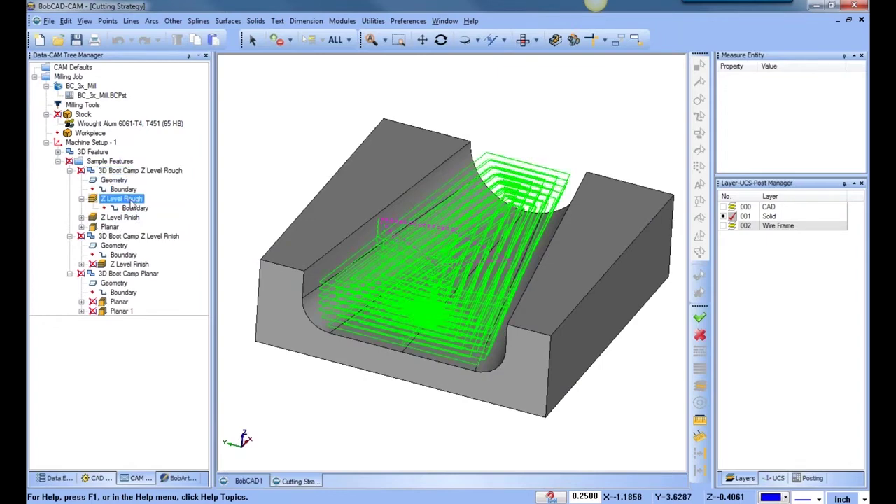
{"action": "right_click", "coordinate": [130, 218]}
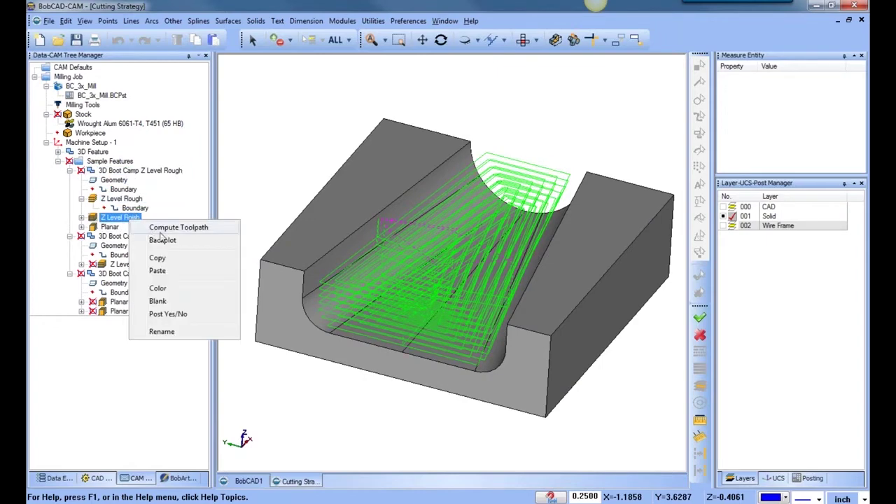
{"action": "left_click", "coordinate": [160, 229]}
{"action": "left_click", "coordinate": [110, 227]}
{"action": "right_click", "coordinate": [109, 228]}
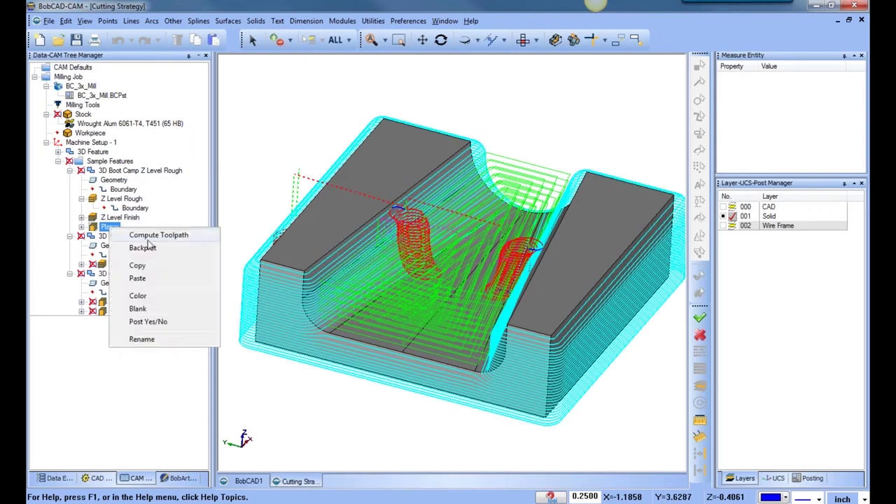
{"action": "left_click", "coordinate": [159, 235]}
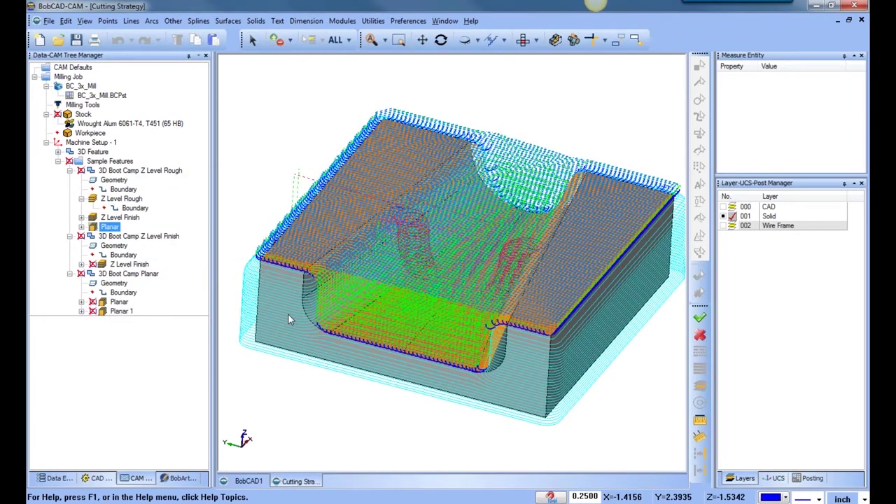
Copy the whole 3D Boot Camp Z Level Rough feature and paste it after 3D Boot Camp Planar in the Sample Features group
{"action": "left_click", "coordinate": [119, 170]}
{"action": "right_click", "coordinate": [119, 170]}
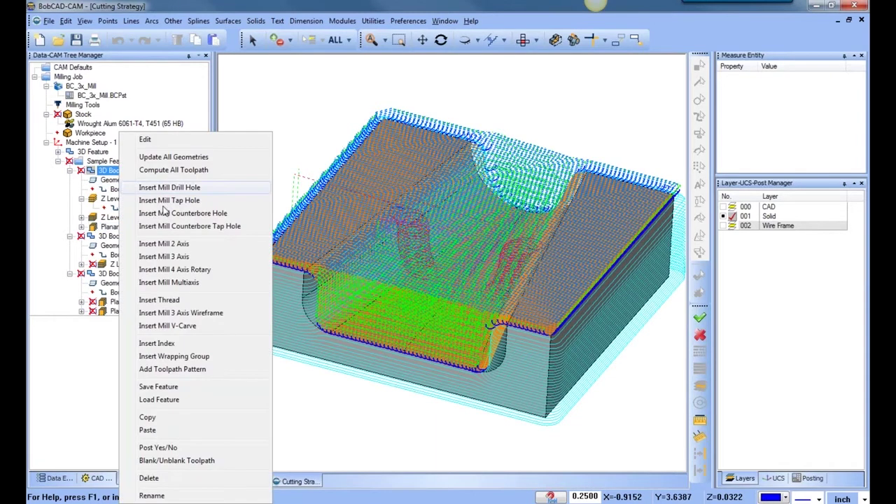
{"action": "left_click", "coordinate": [176, 417]}
{"action": "left_click", "coordinate": [140, 273]}
{"action": "right_click", "coordinate": [140, 273]}
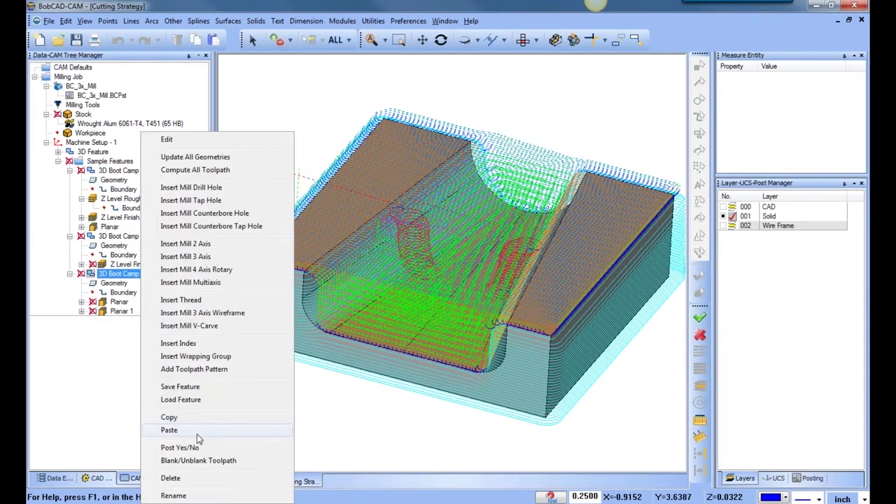
{"action": "left_click", "coordinate": [199, 433]}
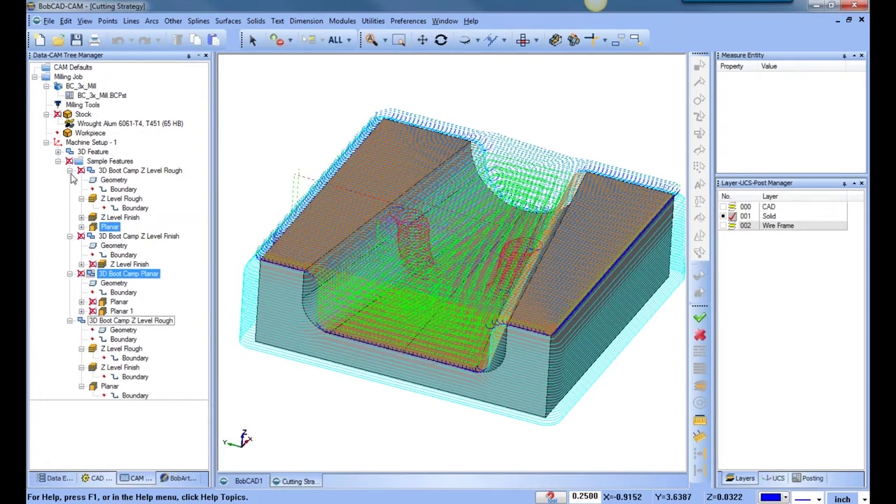
Collapse the four features of the Sample Features group and delete the whole group
{"action": "left_click", "coordinate": [70, 170]}
{"action": "left_click", "coordinate": [69, 180]}
{"action": "left_click", "coordinate": [69, 189]}
{"action": "left_click", "coordinate": [69, 198]}
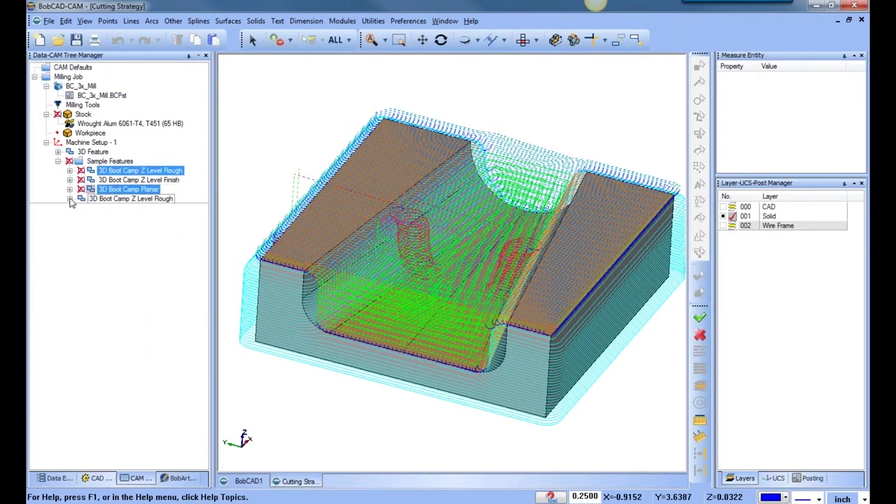
{"action": "right_click", "coordinate": [122, 163]}
{"action": "left_click", "coordinate": [184, 240]}
{"action": "left_click", "coordinate": [438, 283]}
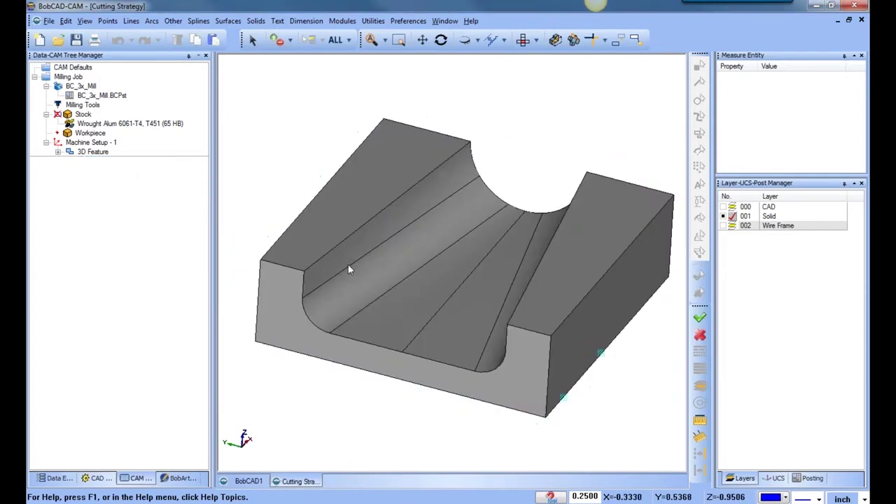
Expand 3D Feature to show its operations and open the feature's settings for editing
{"action": "left_click", "coordinate": [57, 151]}
{"action": "left_click", "coordinate": [98, 199]}
{"action": "left_click", "coordinate": [101, 208], "text": "shift"}
{"action": "left_click", "coordinate": [102, 209]}
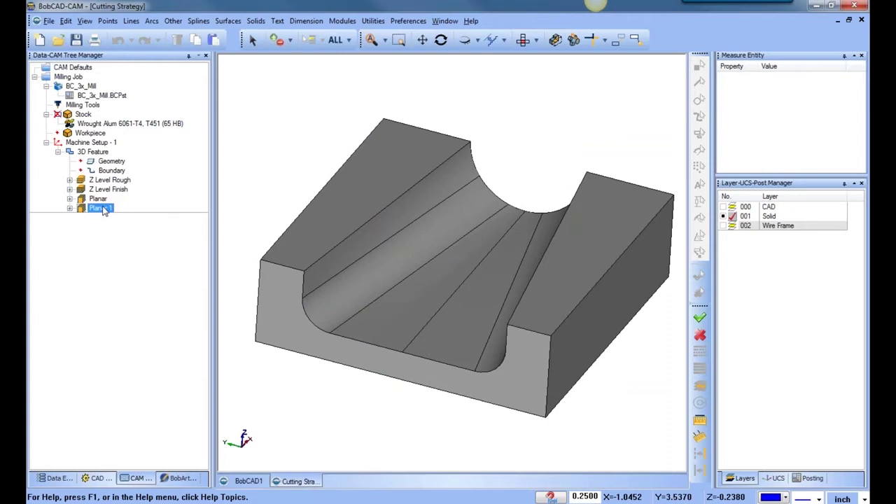
{"action": "left_click", "coordinate": [97, 152]}
{"action": "right_click", "coordinate": [69, 150]}
{"action": "left_click", "coordinate": [119, 139]}
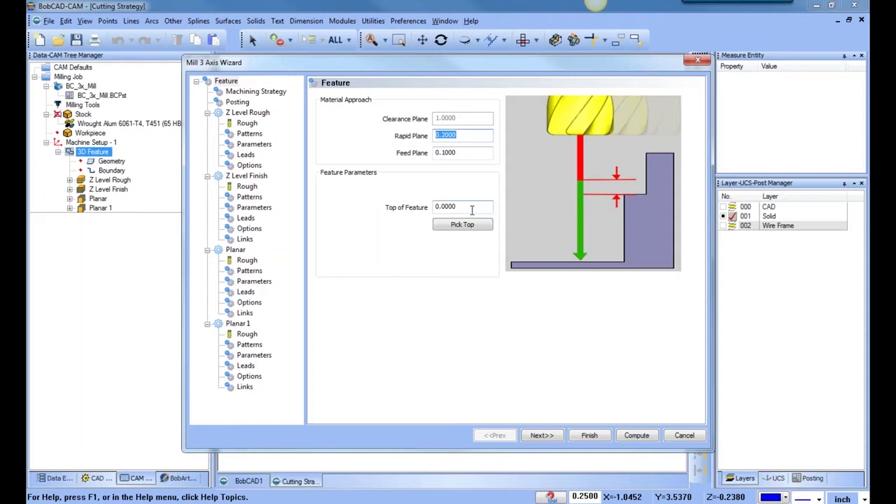
Look through the tool, patterns, parameters, leads and options settings of the Z Level Rough operation
{"action": "left_click", "coordinate": [248, 123]}
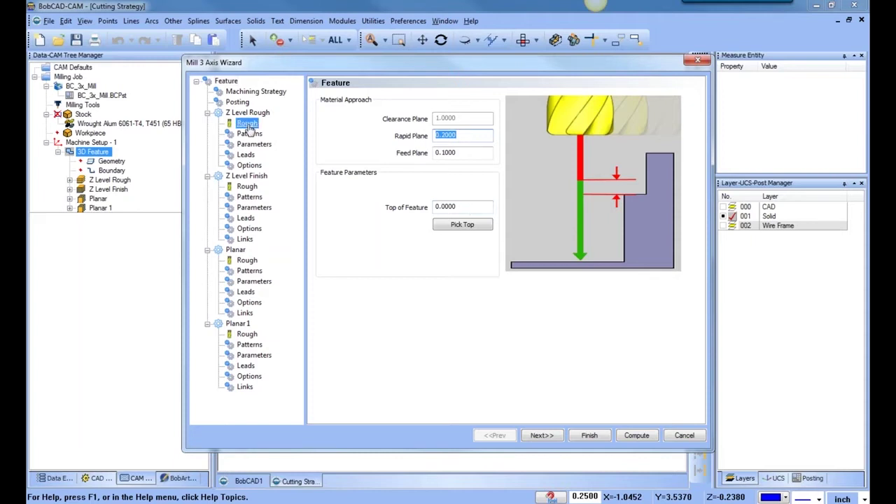
{"action": "left_click", "coordinate": [250, 133]}
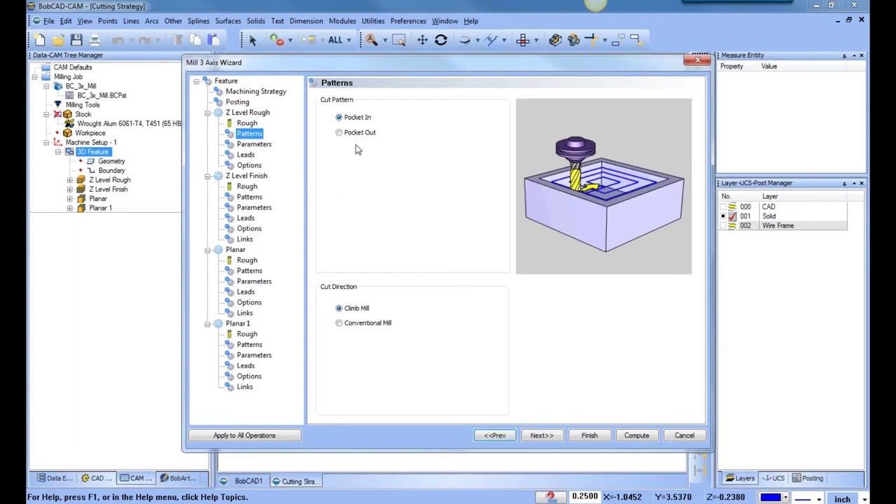
{"action": "left_click", "coordinate": [269, 145]}
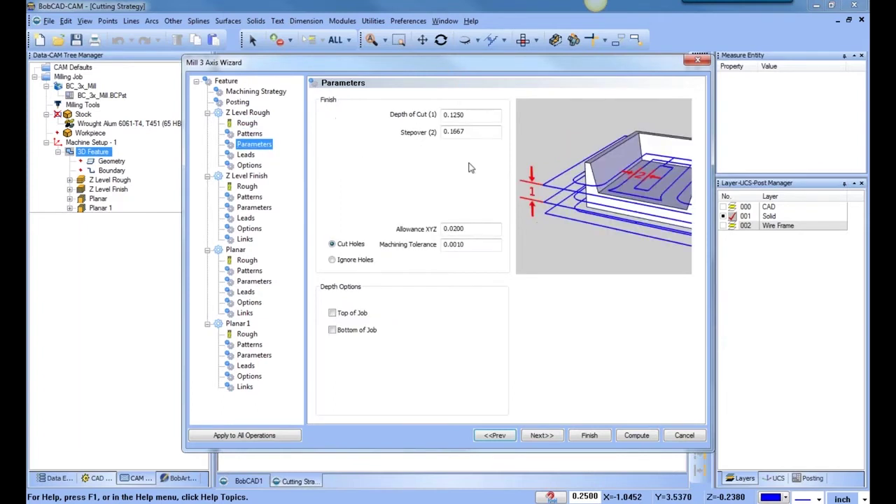
{"action": "left_click", "coordinate": [246, 155]}
{"action": "left_click", "coordinate": [250, 166]}
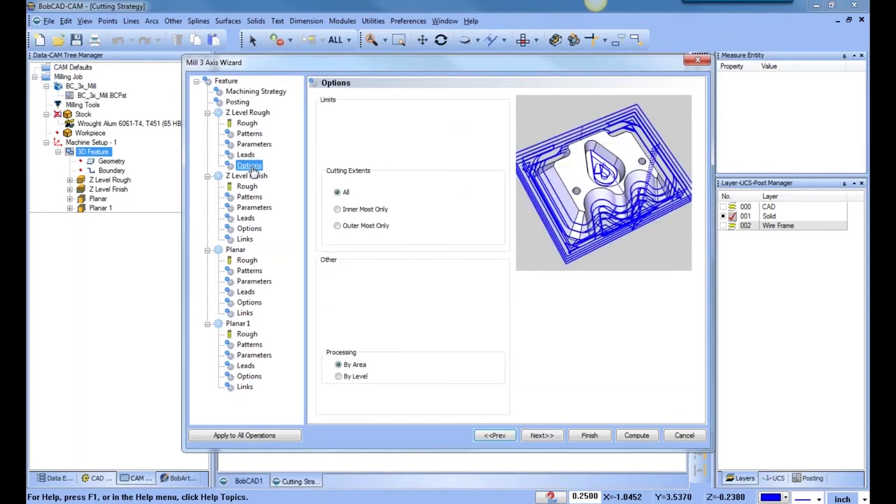
Turn off the system feeds and speeds and the system tool data for the Z Level Rough operation's tool
{"action": "left_click", "coordinate": [247, 123]}
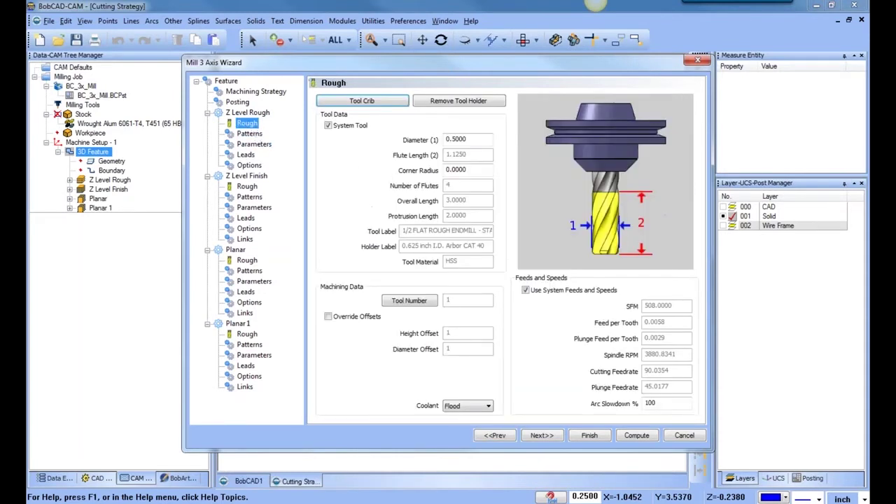
{"action": "left_click", "coordinate": [526, 290]}
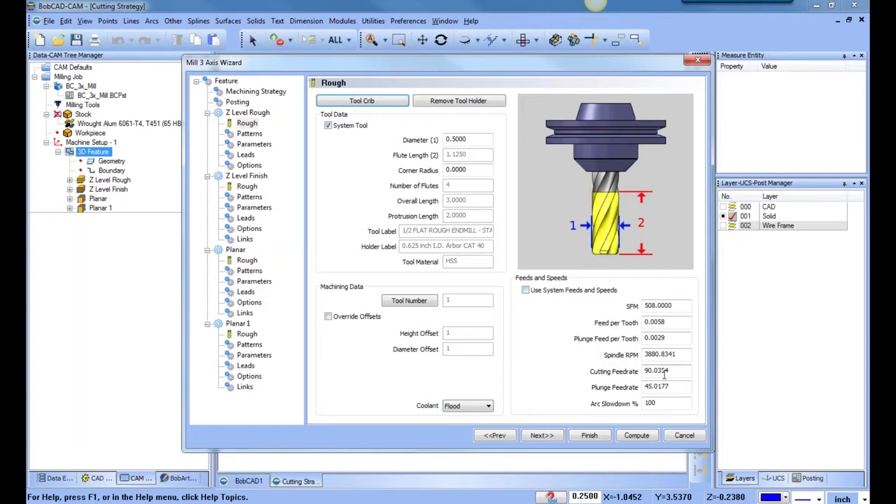
{"action": "left_click", "coordinate": [327, 125]}
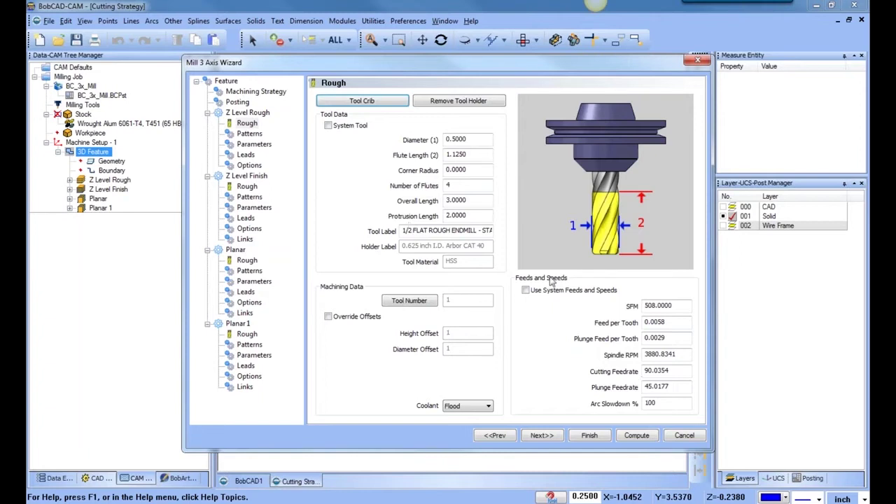
{"action": "left_click", "coordinate": [526, 290]}
{"action": "left_click", "coordinate": [526, 290]}
Review the Z Level Rough operation's leads and options again, returning through its parameters to the cut pattern settings
{"action": "left_click", "coordinate": [249, 133]}
{"action": "left_click", "coordinate": [253, 143]}
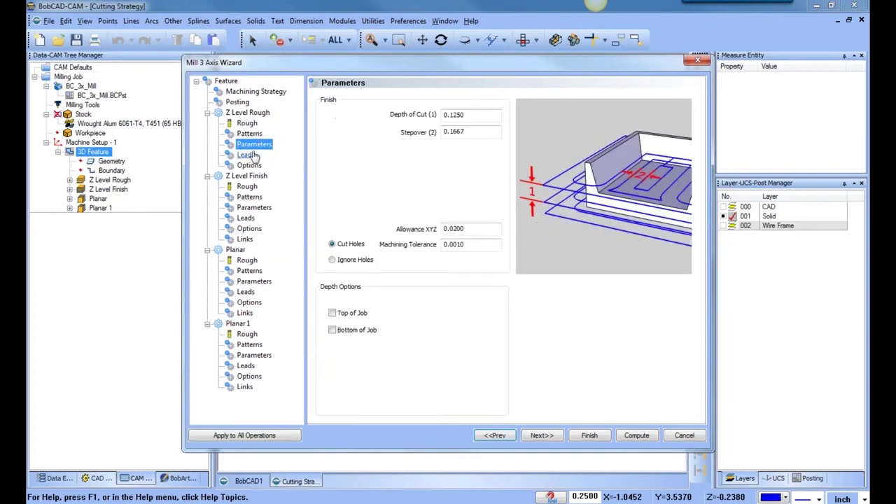
{"action": "left_click", "coordinate": [246, 154]}
{"action": "left_click", "coordinate": [250, 165]}
{"action": "left_click", "coordinate": [245, 154]}
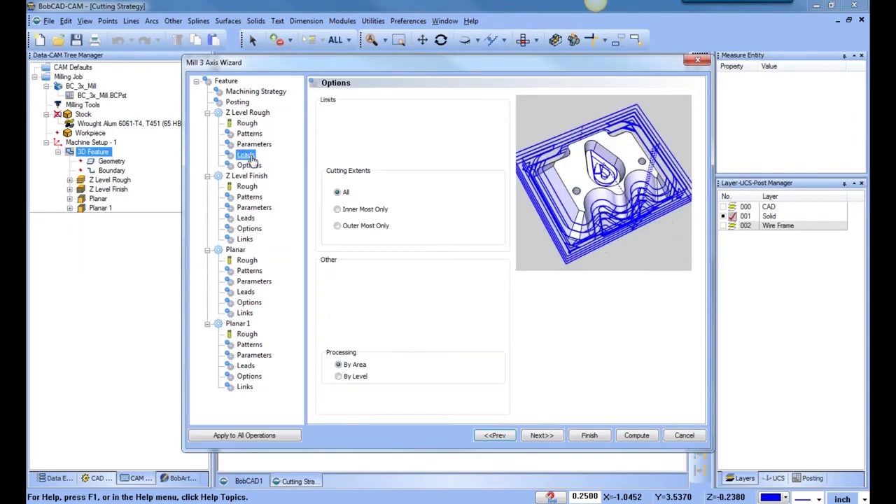
{"action": "left_click", "coordinate": [254, 144]}
{"action": "left_click", "coordinate": [251, 133]}
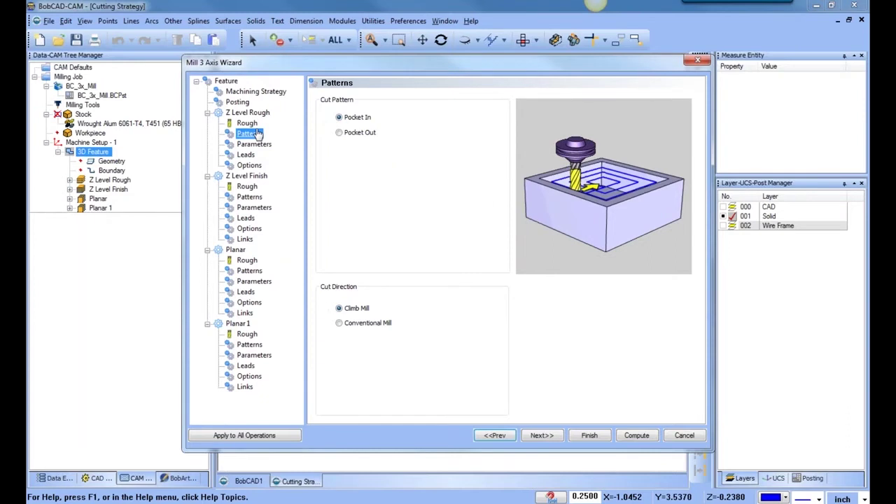
Accept the Mill 3 Axis settings and assign the entire solid as the 3D Feature's geometry
{"action": "left_click", "coordinate": [589, 435]}
{"action": "scroll", "coordinate": [475, 272], "scroll_direction": "down", "scroll_amount": 1}
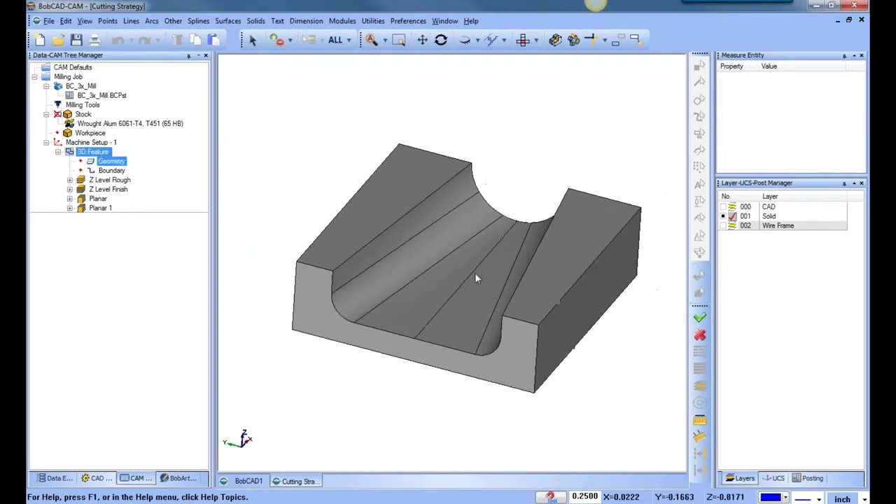
{"action": "middle_click_drag", "start_coordinate": [529, 312], "coordinate": [553, 328]}
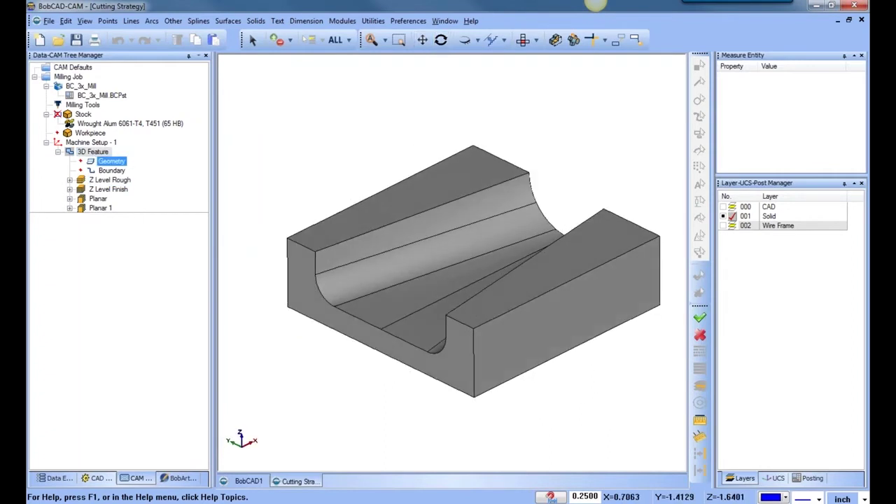
{"action": "right_click", "coordinate": [120, 165]}
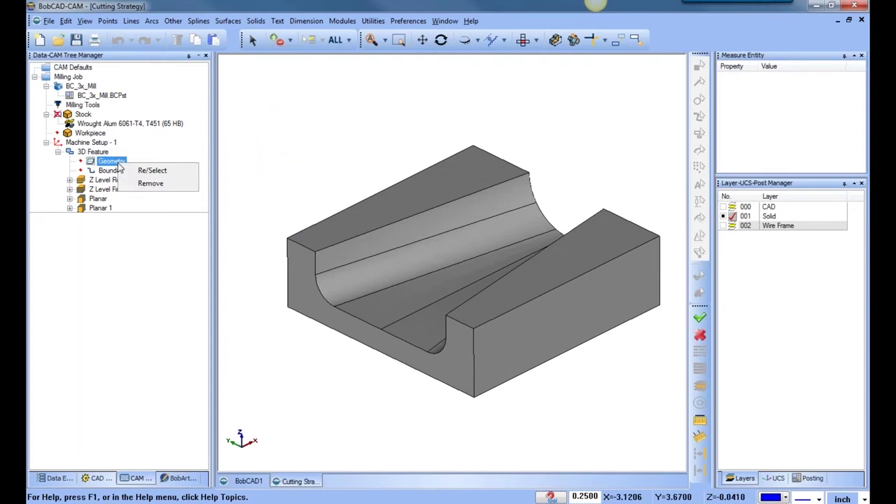
{"action": "left_click", "coordinate": [152, 171]}
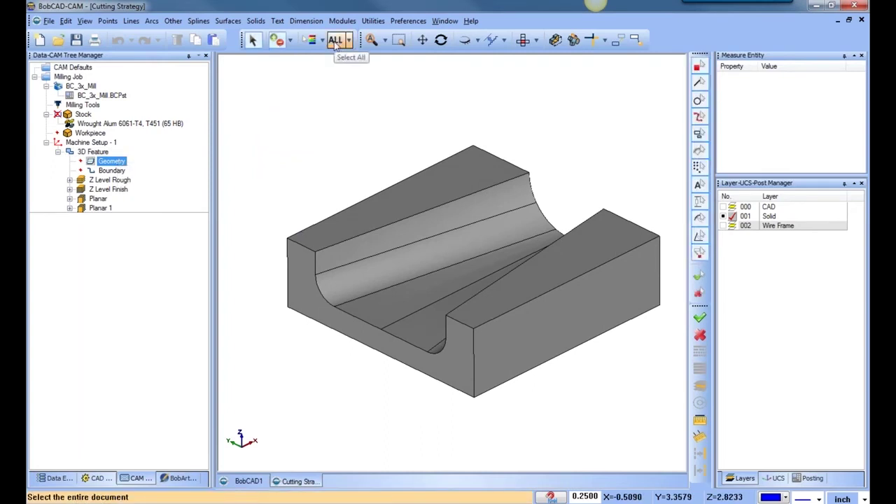
{"action": "left_click", "coordinate": [336, 40]}
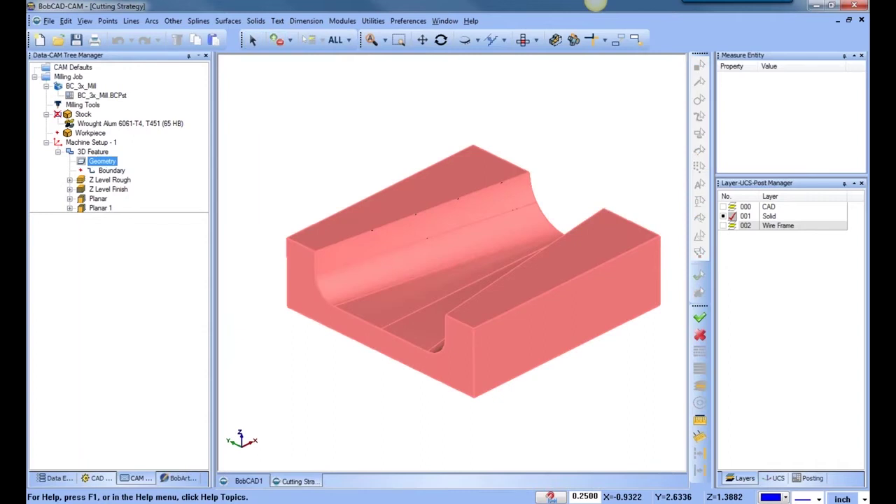
Float the Selection toolbar over the drawing area and remove the geometry assigned to 3D Feature
{"action": "left_click_drag", "start_coordinate": [242, 39], "coordinate": [260, 83]}
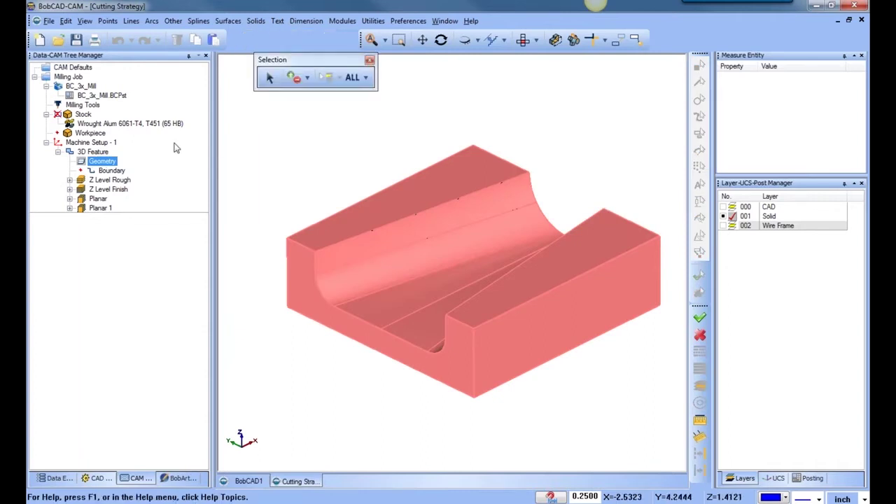
{"action": "right_click", "coordinate": [112, 164]}
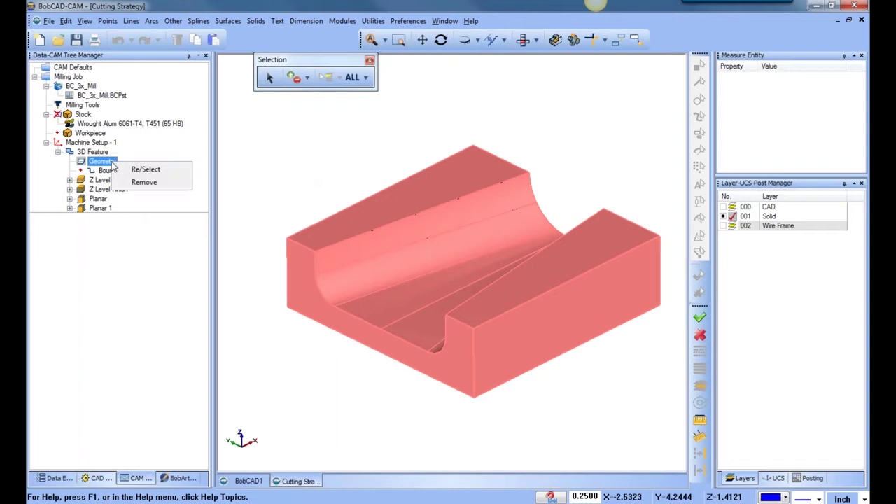
{"action": "left_click", "coordinate": [169, 185]}
Assign the entire solid to 3D Feature again and dock the Selection toolbar back in its original row
{"action": "right_click", "coordinate": [120, 166]}
{"action": "left_click", "coordinate": [155, 172]}
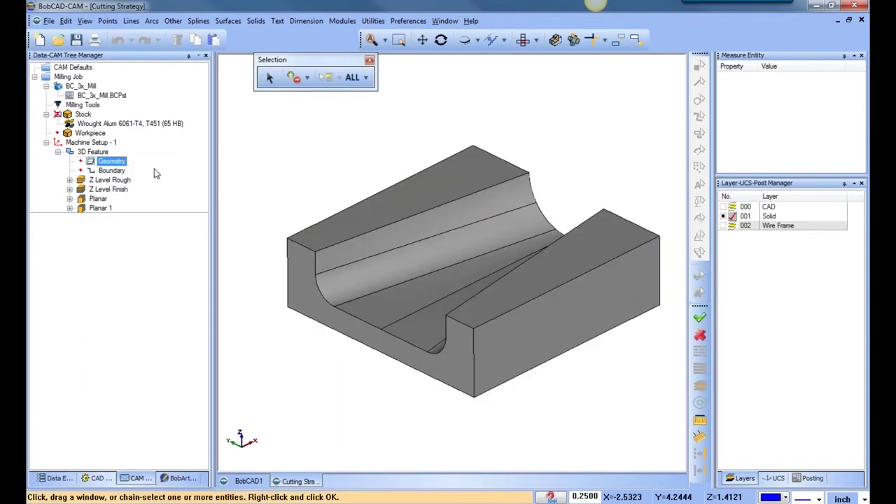
{"action": "left_click", "coordinate": [365, 78]}
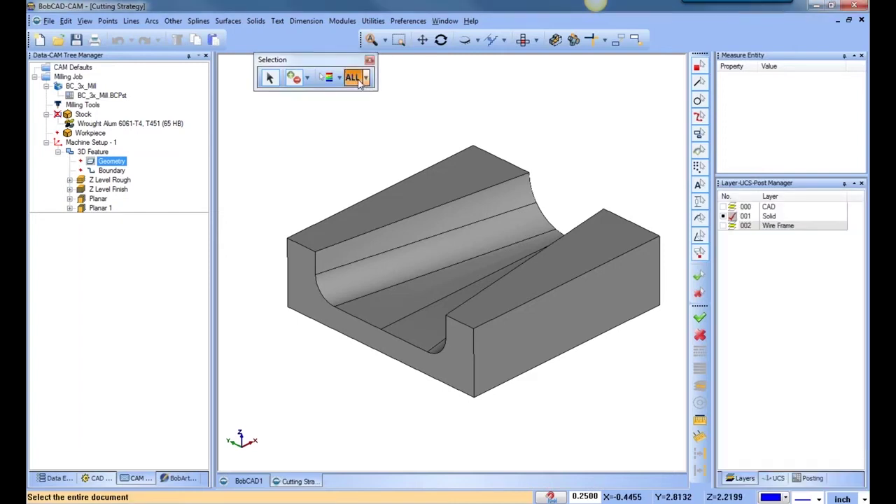
{"action": "left_click", "coordinate": [355, 78]}
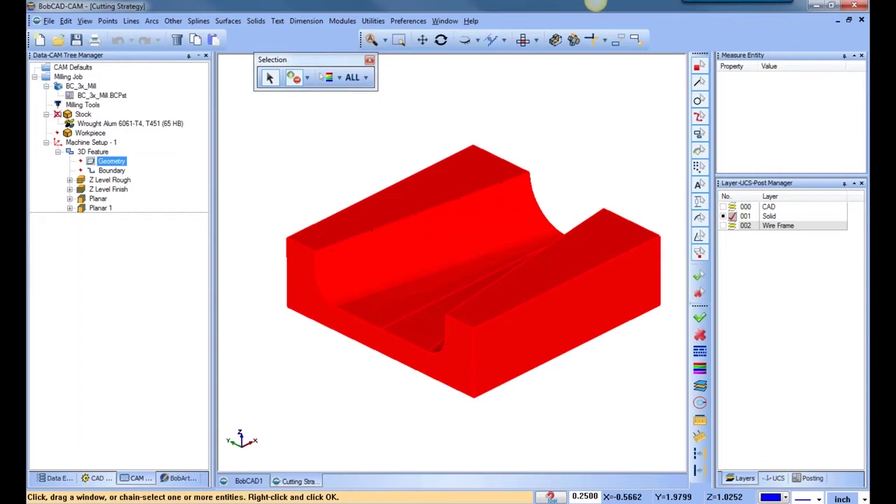
{"action": "right_click", "coordinate": [380, 166]}
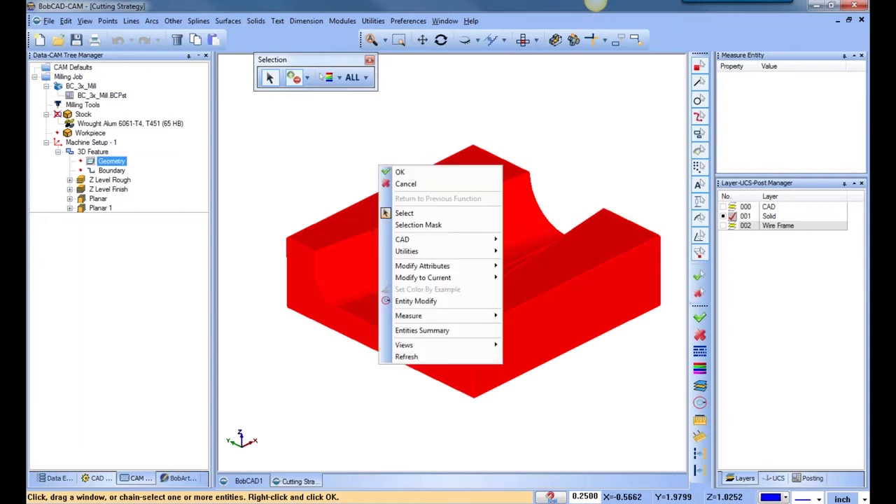
{"action": "left_click", "coordinate": [418, 174]}
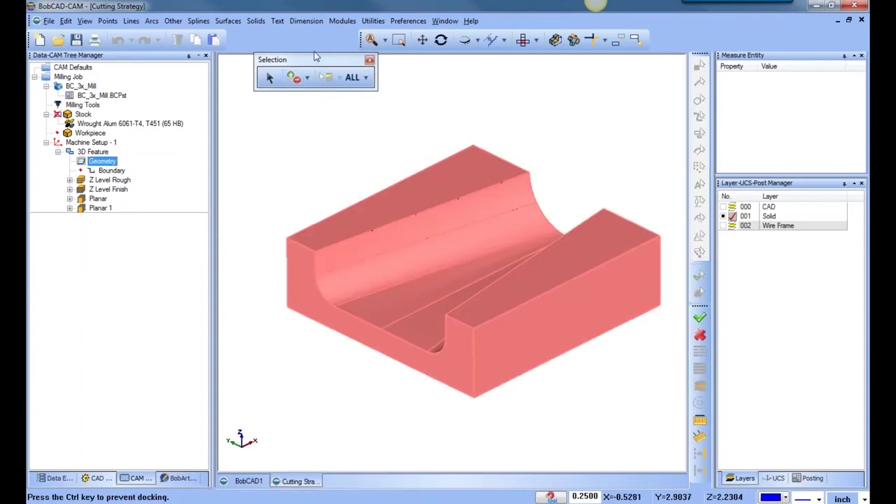
{"action": "left_click_drag", "start_coordinate": [301, 40], "coordinate": [302, 42]}
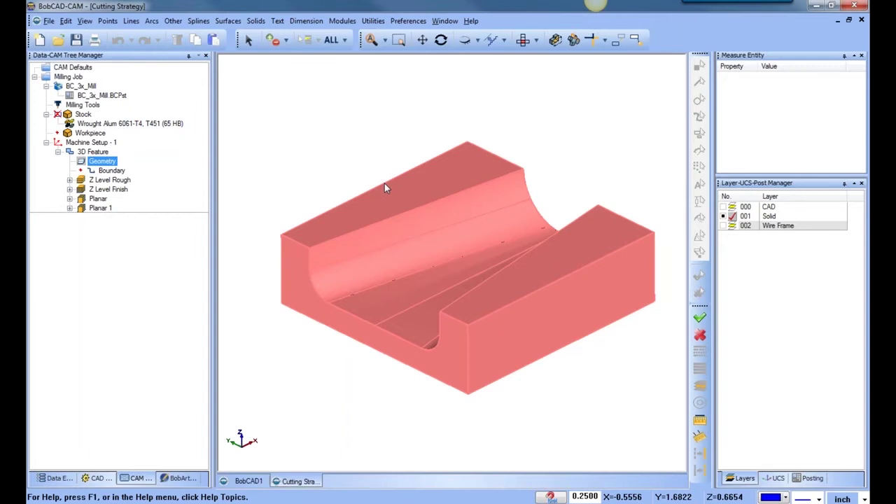
Compute the toolpath of the Z Level Rough operation on its own
{"action": "scroll", "coordinate": [357, 189], "scroll_direction": "down", "scroll_amount": 2}
{"action": "left_click", "coordinate": [109, 189]}
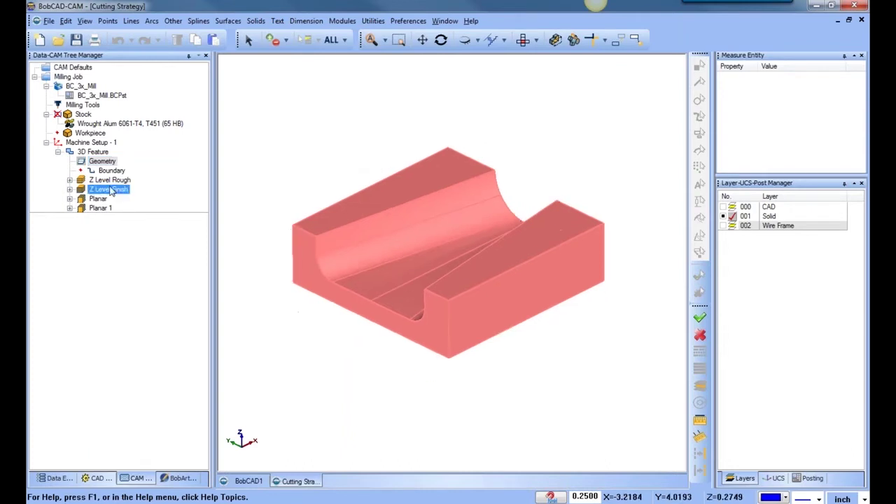
{"action": "left_click", "coordinate": [109, 181]}
{"action": "right_click", "coordinate": [109, 183]}
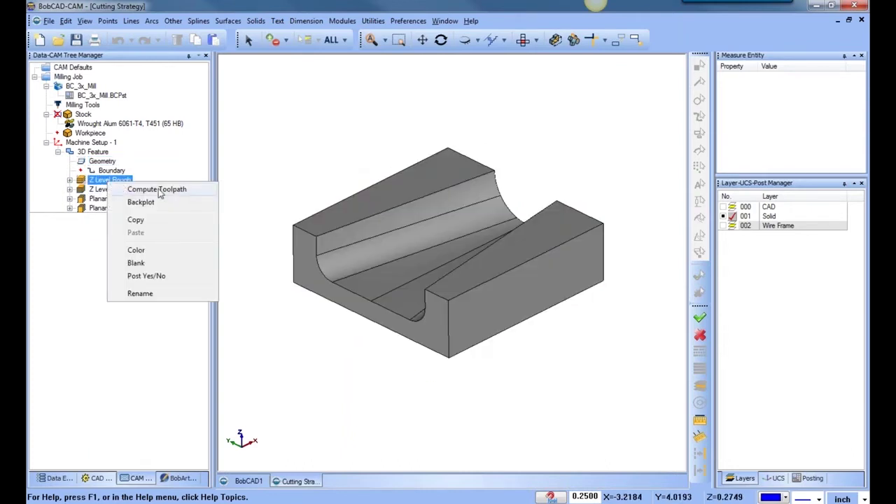
{"action": "left_click", "coordinate": [160, 190]}
{"action": "scroll", "coordinate": [410, 223], "scroll_direction": "down", "scroll_amount": 1}
{"action": "scroll", "coordinate": [409, 223], "scroll_direction": "up", "scroll_amount": 1}
Compute the toolpaths of the Z Level Finish and Planar operations individually
{"action": "left_click", "coordinate": [82, 189]}
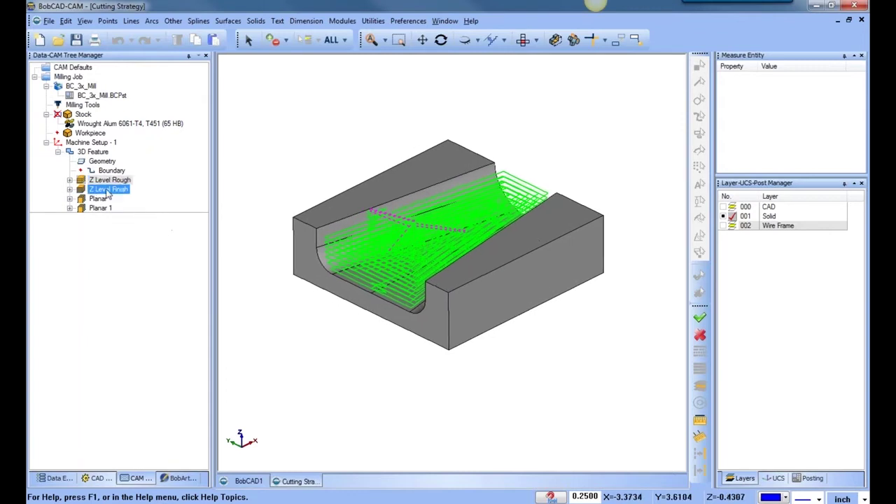
{"action": "left_click", "coordinate": [70, 189]}
{"action": "left_click", "coordinate": [69, 190]}
{"action": "right_click", "coordinate": [119, 190]}
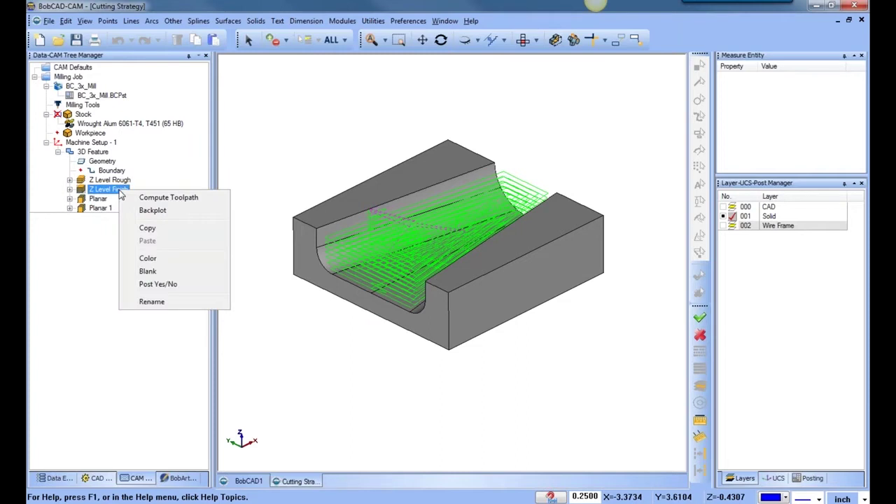
{"action": "left_click", "coordinate": [172, 199]}
{"action": "left_click", "coordinate": [100, 200]}
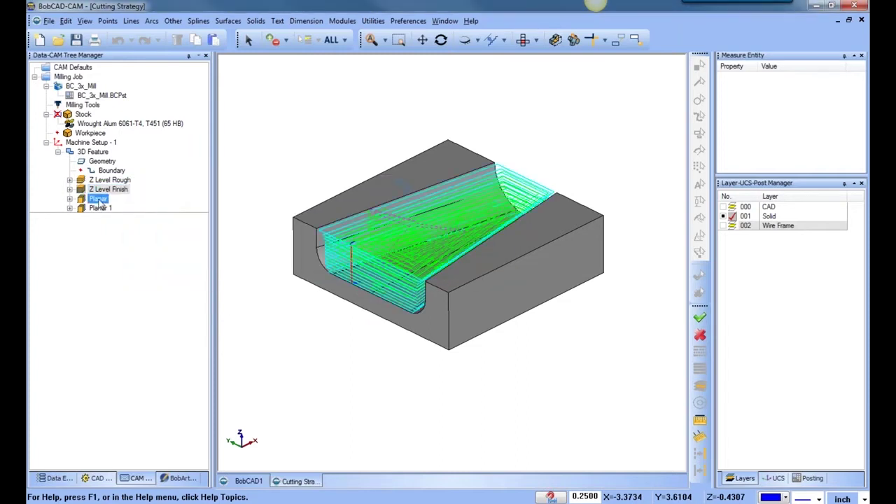
{"action": "right_click", "coordinate": [99, 200]}
{"action": "left_click", "coordinate": [143, 208]}
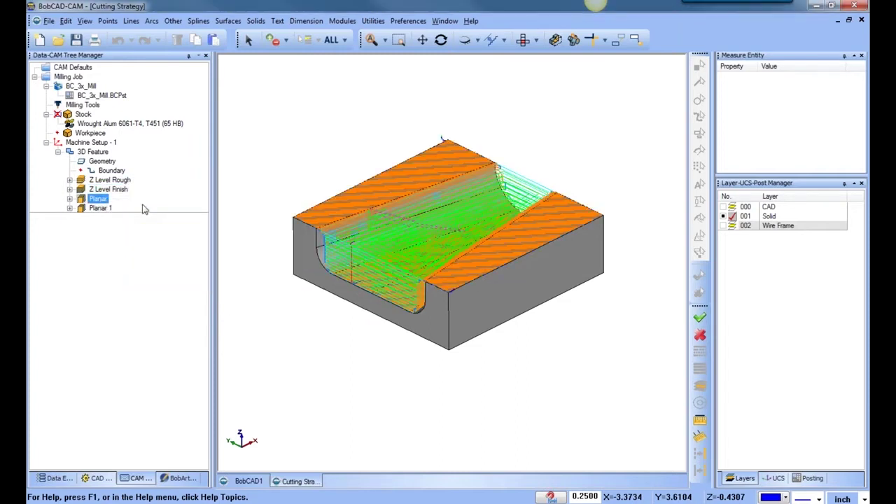
Compute all of the 3D Feature's toolpaths at once
{"action": "left_click", "coordinate": [107, 155]}
{"action": "right_click", "coordinate": [108, 158]}
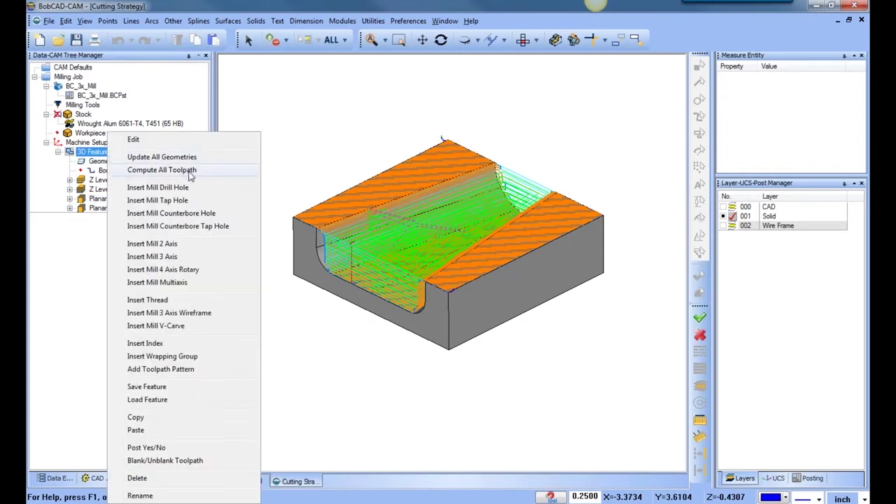
{"action": "left_click", "coordinate": [161, 170]}
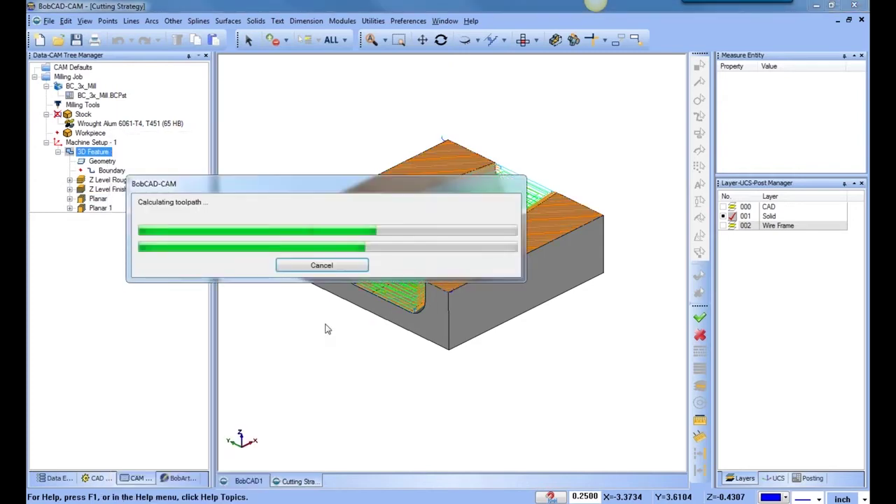
{"action": "scroll", "coordinate": [410, 250], "scroll_direction": "up", "scroll_amount": 1}
{"action": "middle_click_drag", "start_coordinate": [429, 258], "coordinate": [443, 274]}
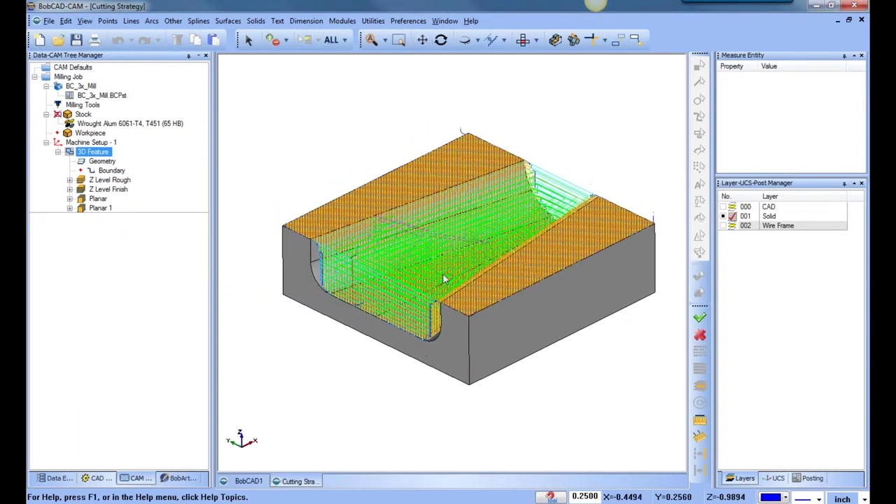
Remove the solid from the 3D Feature's geometry and clear its computed toolpaths from the model
{"action": "right_click", "coordinate": [102, 162]}
{"action": "key", "text": "Escape"}
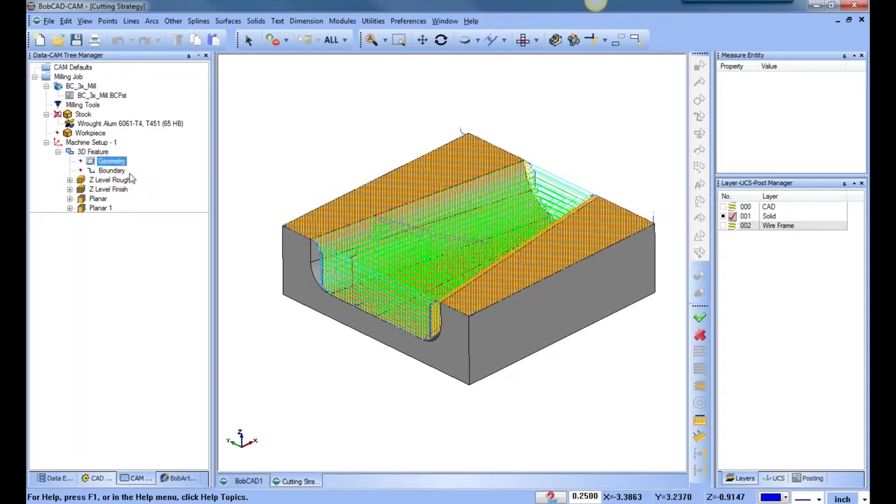
{"action": "right_click", "coordinate": [103, 153]}
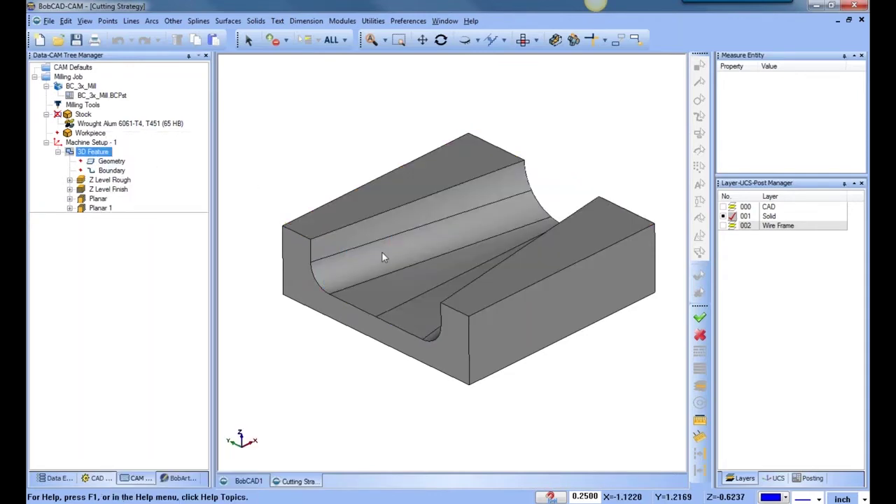
{"action": "mouse_move", "coordinate": [477, 338]}
{"action": "middle_mouse_down"}
{"action": "mouse_move", "coordinate": [539, 325]}
{"action": "mouse_move", "coordinate": [469, 308]}
{"action": "middle_mouse_up"}
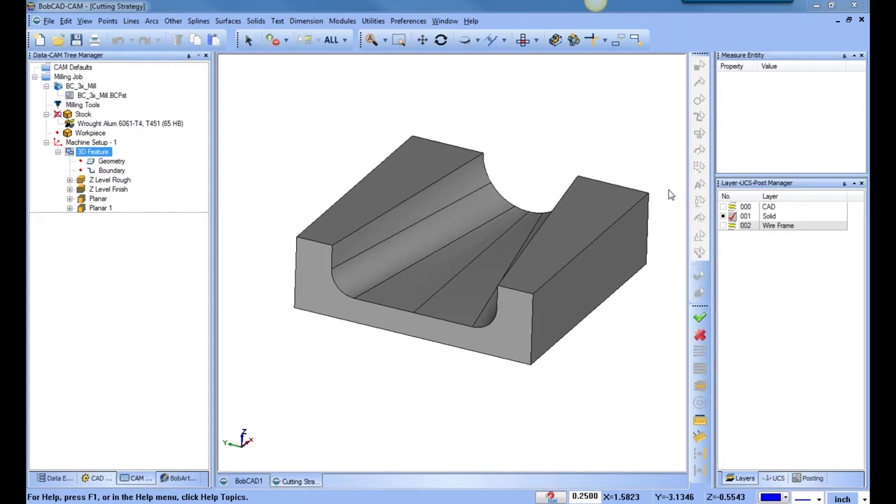
Make CAD the active, visible layer and hide the Solid layer to isolate the profile curves
{"action": "middle_click_drag", "start_coordinate": [574, 326], "coordinate": [516, 284]}
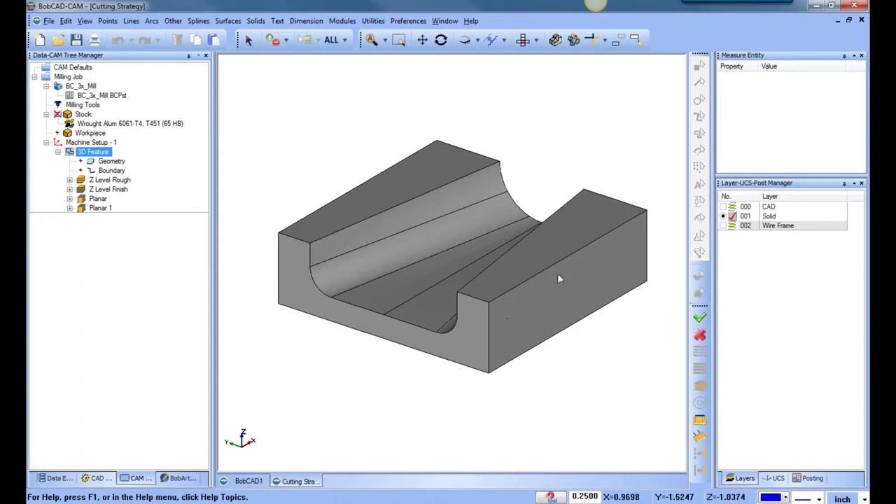
{"action": "left_click", "coordinate": [730, 207]}
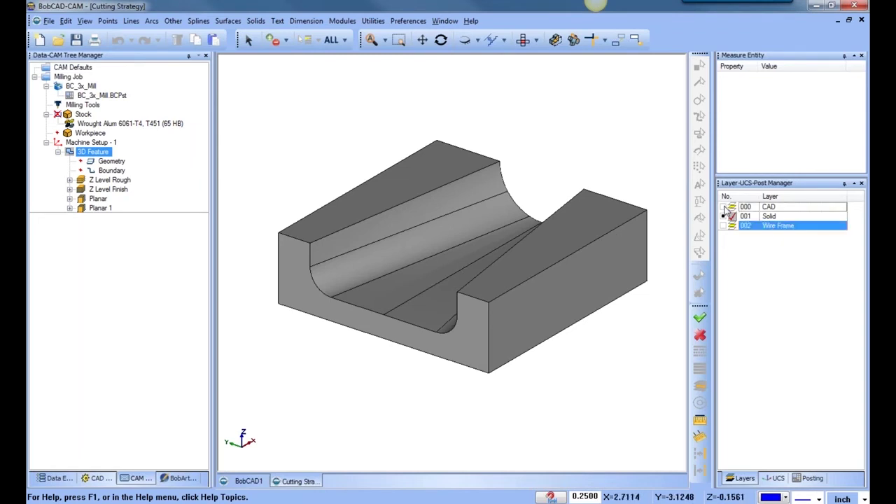
{"action": "left_click", "coordinate": [725, 216]}
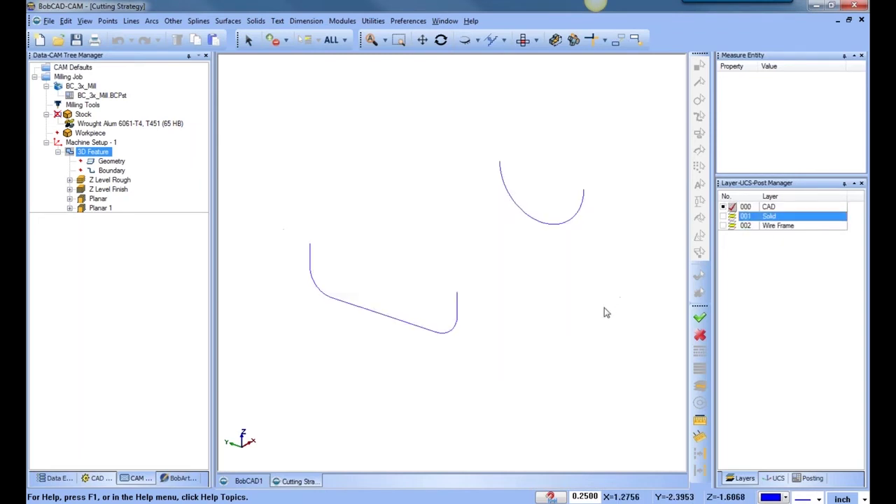
{"action": "middle_click_drag", "start_coordinate": [586, 315], "coordinate": [579, 298]}
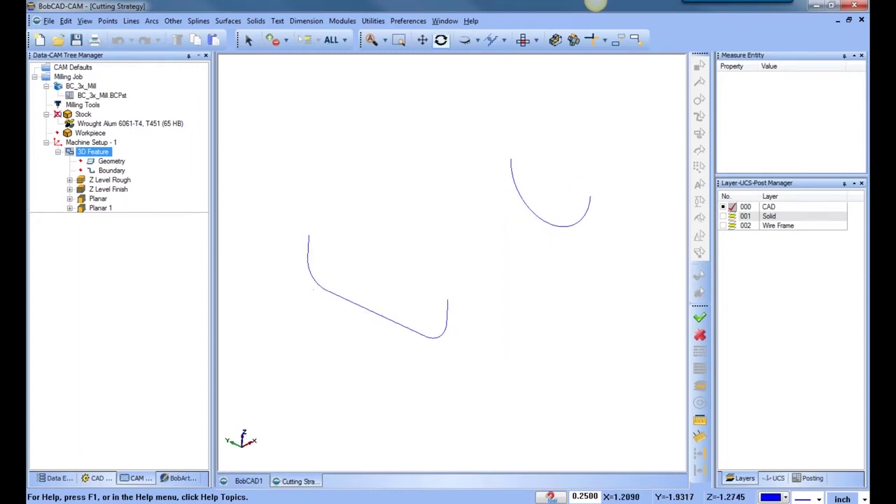
Try to compute the Z Level Rough toolpath with all the CAD layer's curves assigned as the 3D Feature's geometry
{"action": "left_click", "coordinate": [112, 171]}
{"action": "right_click", "coordinate": [115, 172]}
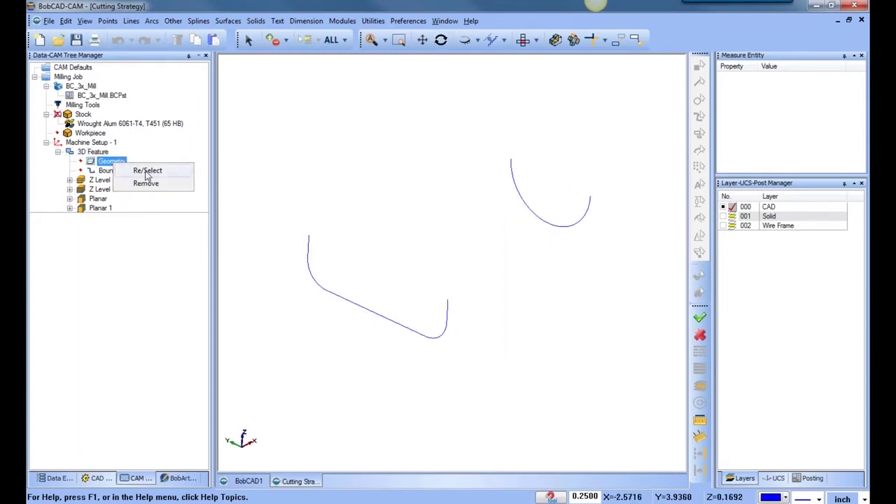
{"action": "left_click", "coordinate": [151, 176]}
{"action": "left_click", "coordinate": [332, 40]}
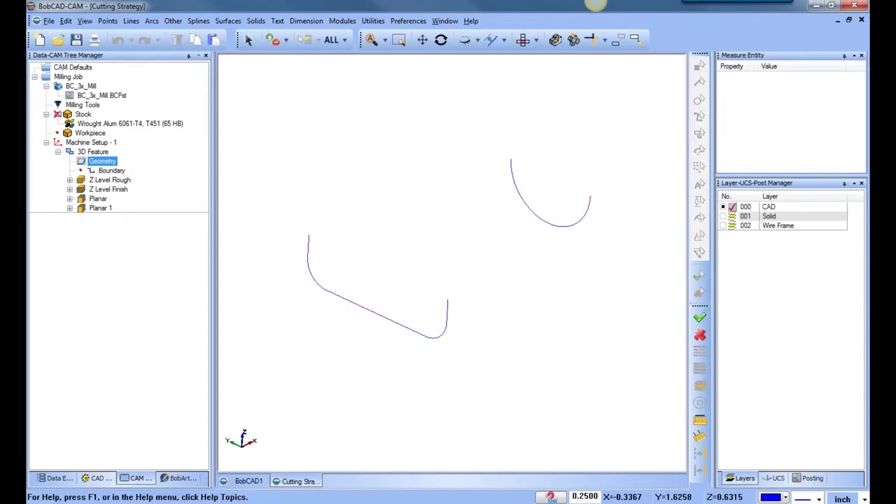
{"action": "right_click", "coordinate": [109, 180]}
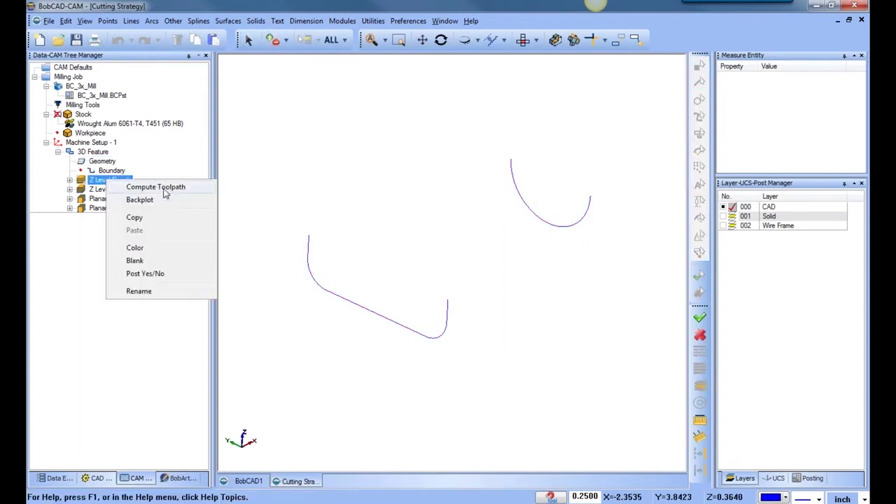
{"action": "left_click", "coordinate": [167, 187]}
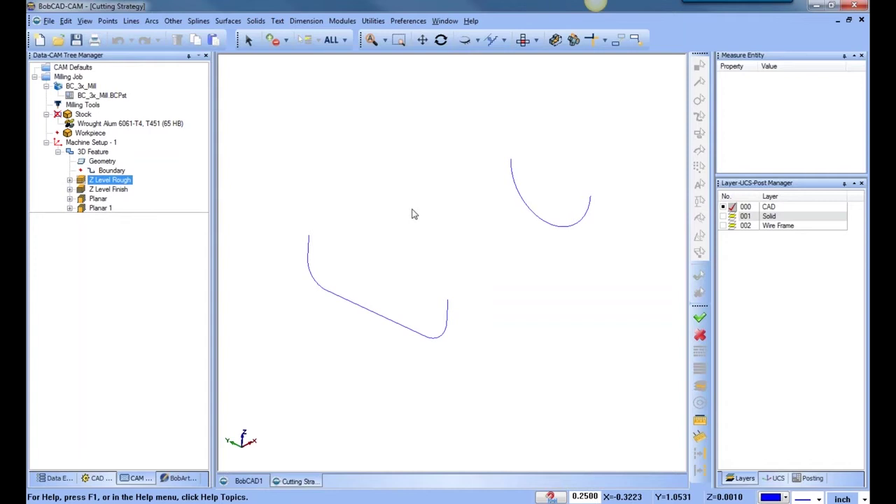
Remove the CAD curves from the 3D Feature's geometry
{"action": "right_click", "coordinate": [102, 161]}
{"action": "left_click", "coordinate": [126, 169]}
{"action": "right_click", "coordinate": [126, 168]}
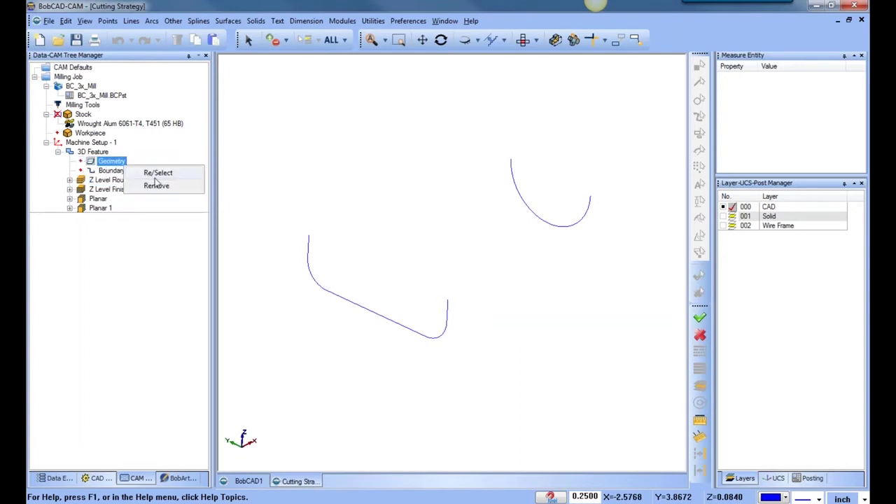
Start reselecting the 3D Feature's geometry, make Solid the active, visible layer and hide the CAD layer
{"action": "left_click", "coordinate": [149, 174]}
{"action": "left_click", "coordinate": [724, 220]}
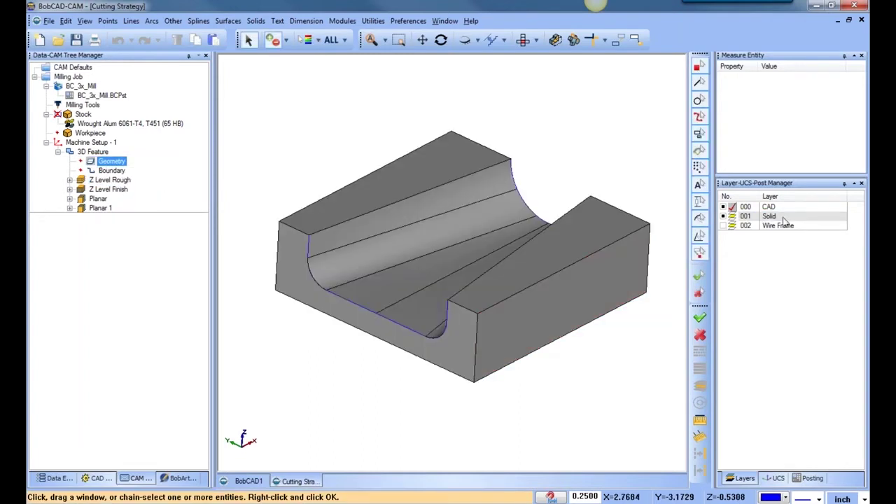
{"action": "left_click", "coordinate": [733, 217]}
{"action": "left_click", "coordinate": [724, 208]}
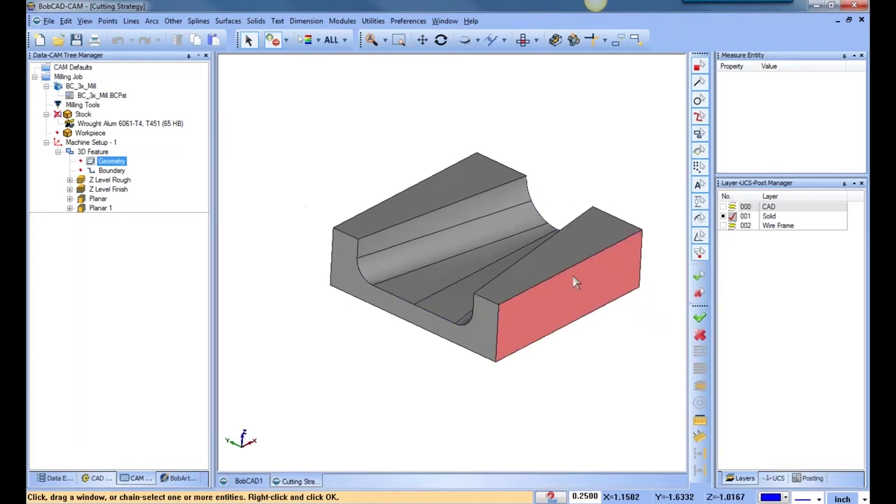
Assign the entire solid as the 3D Feature's geometry and remove that assignment again
{"action": "left_click", "coordinate": [331, 40]}
{"action": "key", "text": "space"}
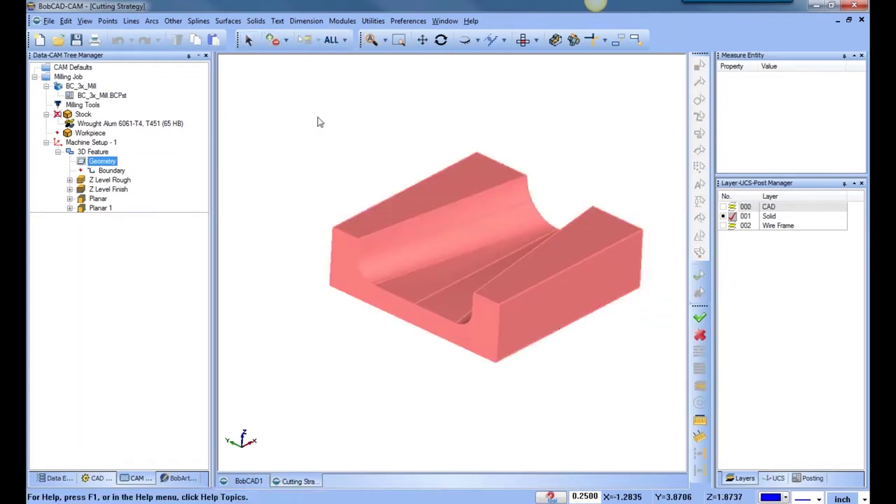
{"action": "right_click", "coordinate": [110, 165]}
{"action": "left_click", "coordinate": [140, 185]}
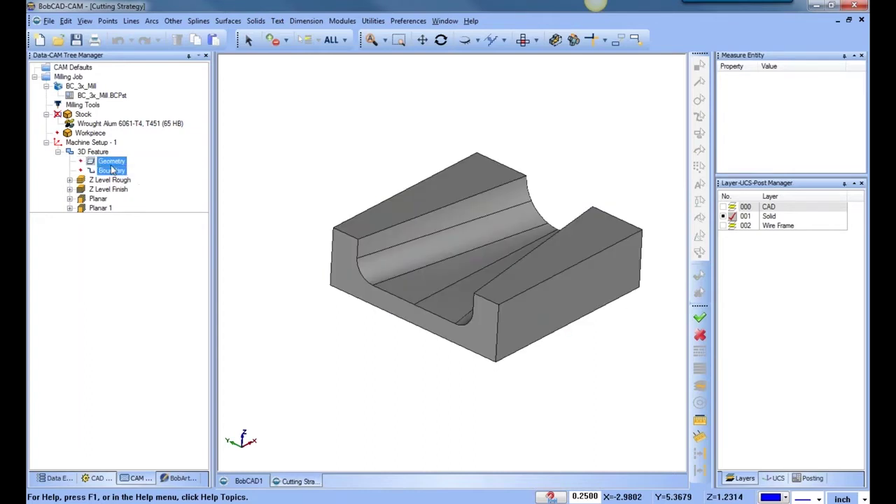
Assign only the flat top face on the far side of the channel as the 3D Feature's geometry
{"action": "right_click", "coordinate": [110, 165]}
{"action": "left_click", "coordinate": [144, 170]}
{"action": "left_click", "coordinate": [489, 178]}
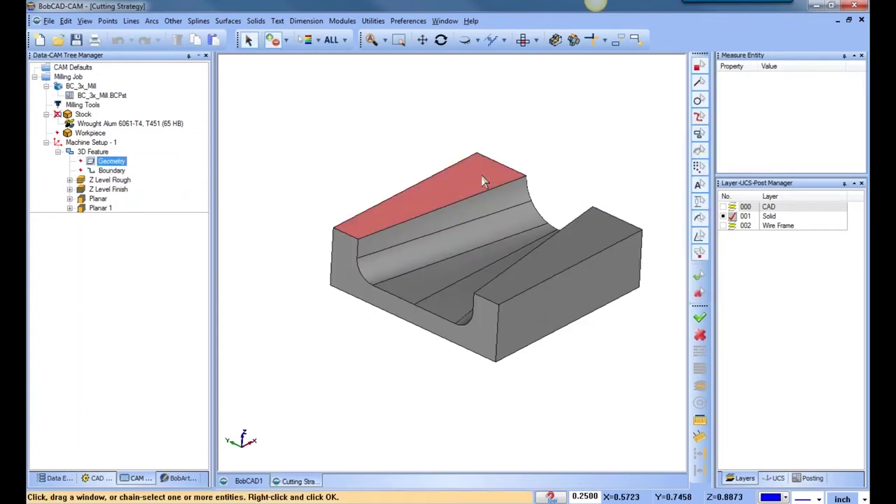
{"action": "right_click", "coordinate": [294, 163]}
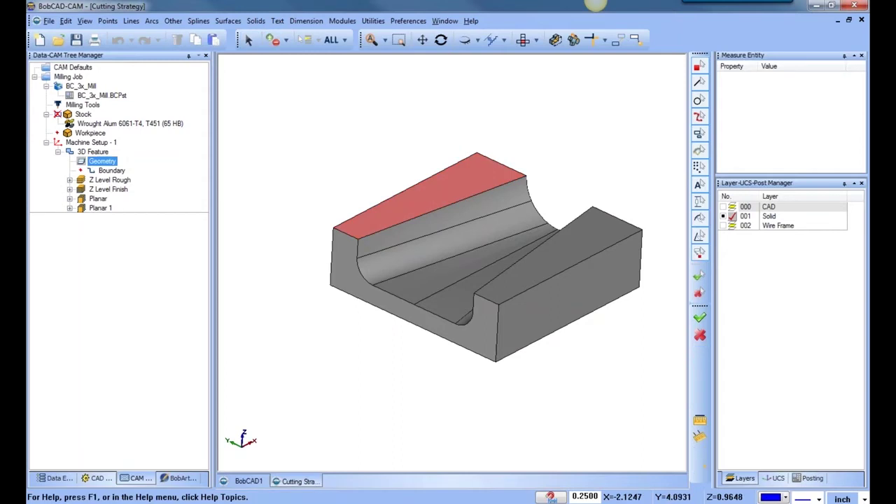
Compute the Z Level Rough toolpath for the assigned face and examine it against the wireframe and shaded model
{"action": "right_click", "coordinate": [130, 182]}
{"action": "left_click", "coordinate": [172, 187]}
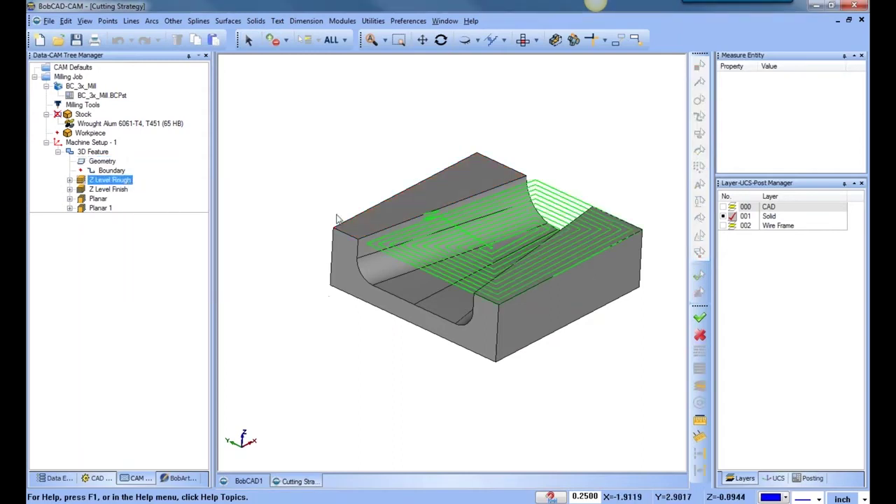
{"action": "key", "text": "ctrl+w"}
{"action": "mouse_move", "coordinate": [445, 342]}
{"action": "middle_mouse_down"}
{"action": "mouse_move", "coordinate": [453, 329]}
{"action": "mouse_move", "coordinate": [478, 334]}
{"action": "mouse_move", "coordinate": [470, 336]}
{"action": "middle_mouse_up"}
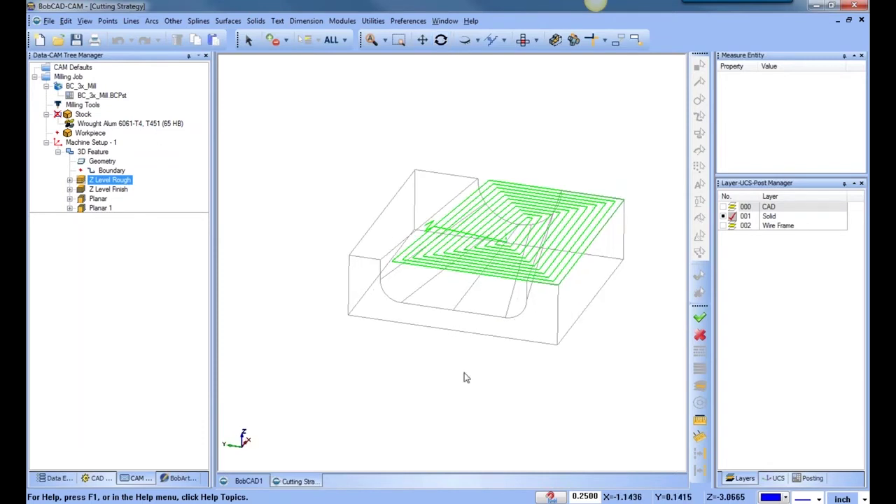
{"action": "key", "text": "ctrl+w"}
{"action": "left_click", "coordinate": [104, 161]}
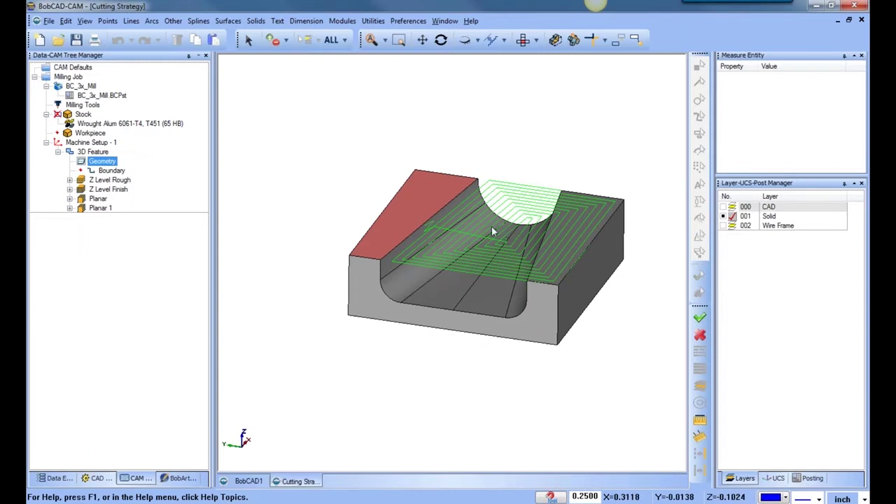
{"action": "middle_click_drag", "start_coordinate": [642, 234], "coordinate": [620, 306]}
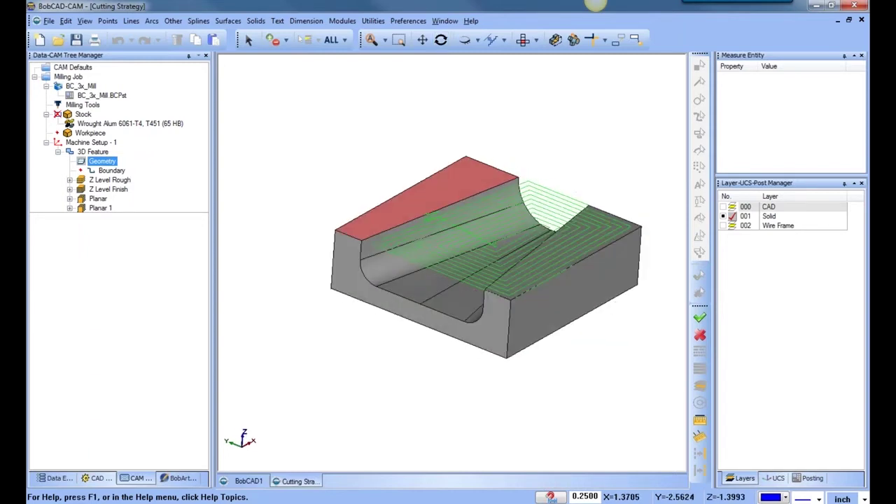
Edit the 3D Feature and set the Z Level Rough cut pattern to Pocket Out
{"action": "left_click", "coordinate": [93, 152]}
{"action": "right_click", "coordinate": [96, 152]}
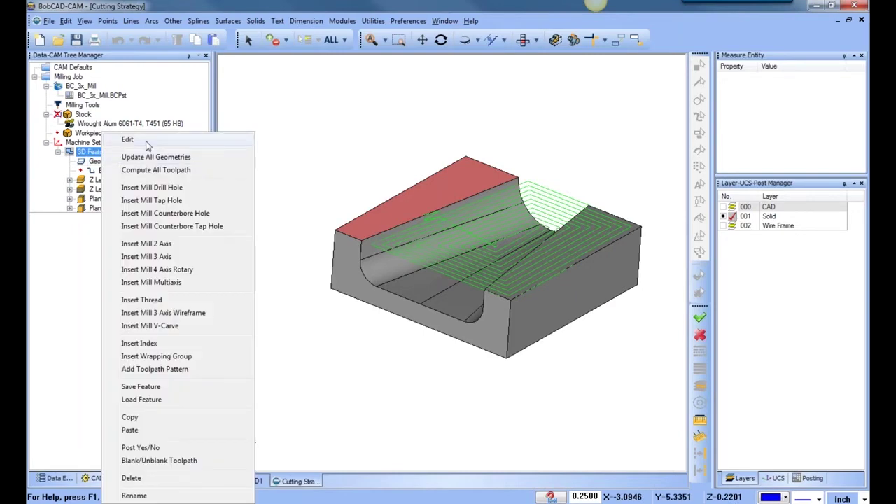
{"action": "left_click", "coordinate": [126, 147]}
{"action": "left_click", "coordinate": [255, 145]}
{"action": "left_click", "coordinate": [250, 134]}
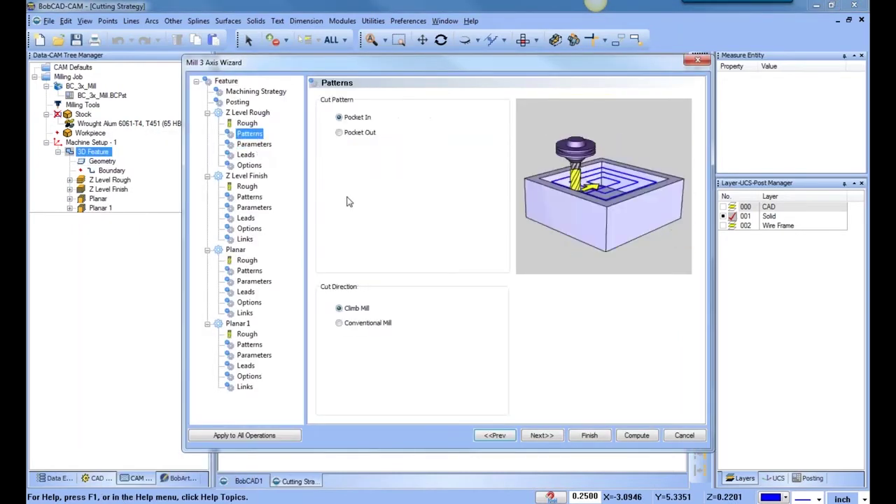
{"action": "left_click", "coordinate": [340, 133]}
{"action": "left_click", "coordinate": [590, 435]}
Recompute the Z Level Rough toolpath with the Pocket Out pattern
{"action": "left_click", "coordinate": [109, 180]}
{"action": "right_click", "coordinate": [124, 180]}
{"action": "left_click", "coordinate": [168, 187]}
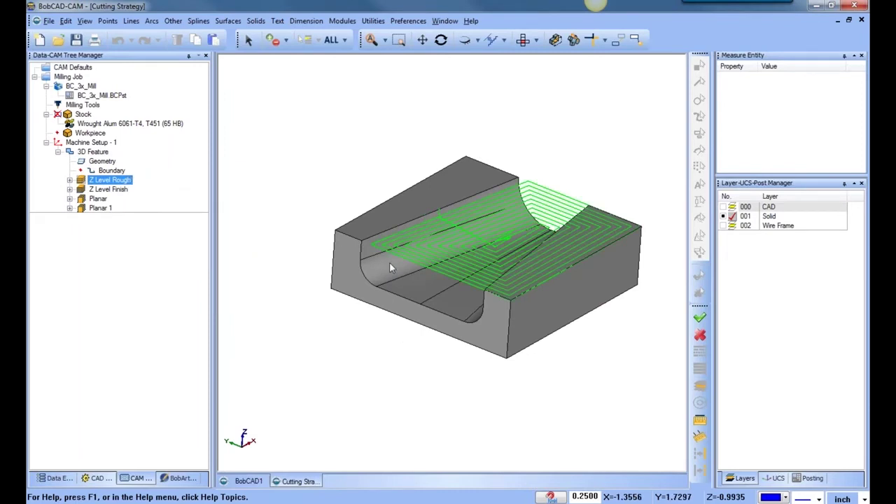
Lower the stock transparency to about mid-range so the stock shows clearly around the part
{"action": "right_click", "coordinate": [87, 116]}
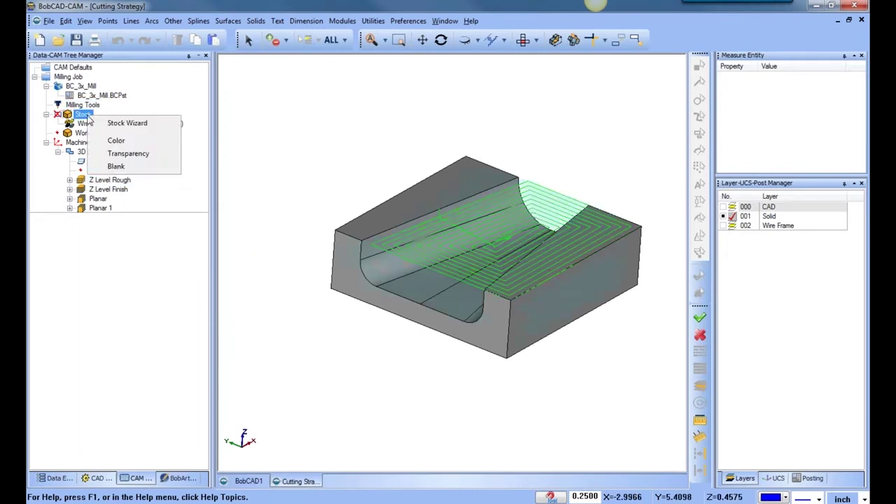
{"action": "left_click", "coordinate": [128, 153]}
{"action": "left_click_drag", "start_coordinate": [543, 250], "coordinate": [451, 251]}
{"action": "left_click", "coordinate": [525, 278]}
{"action": "middle_click_drag", "start_coordinate": [500, 280], "coordinate": [486, 304]}
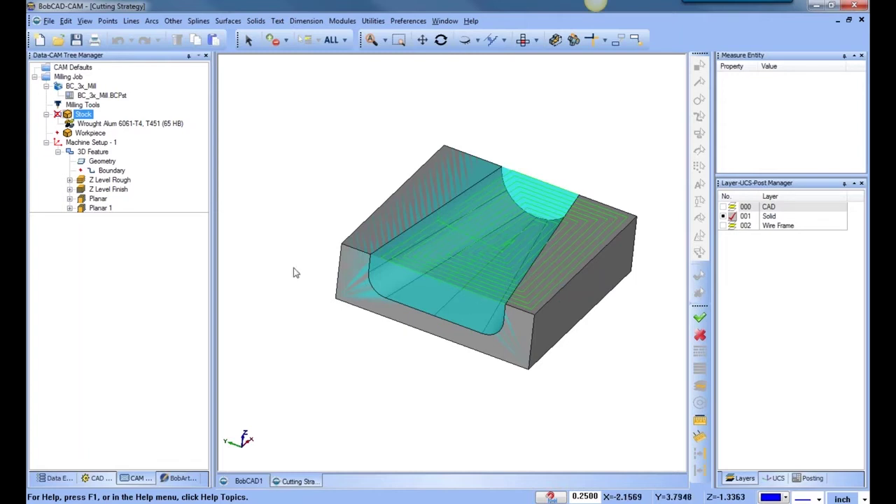
Extend the bounding-box stock beyond the part by entering a +X offset in the stock definition
{"action": "right_click", "coordinate": [87, 116]}
{"action": "left_click", "coordinate": [127, 123]}
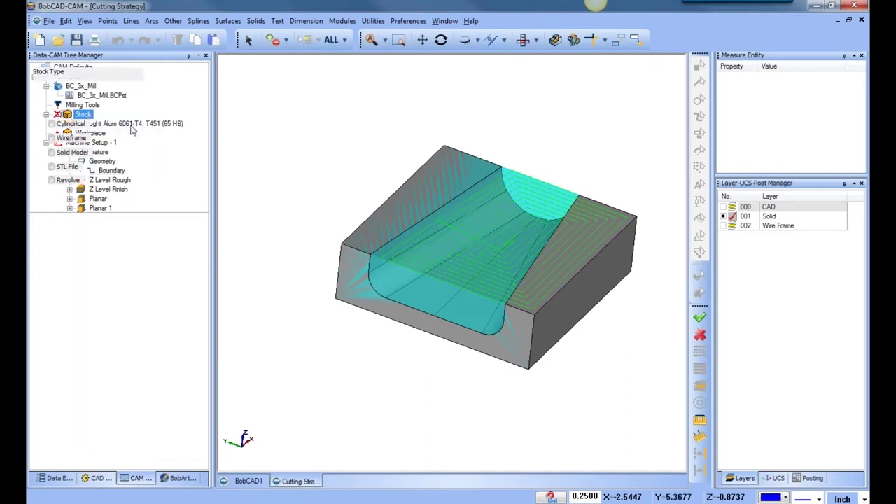
{"action": "left_click", "coordinate": [106, 222]}
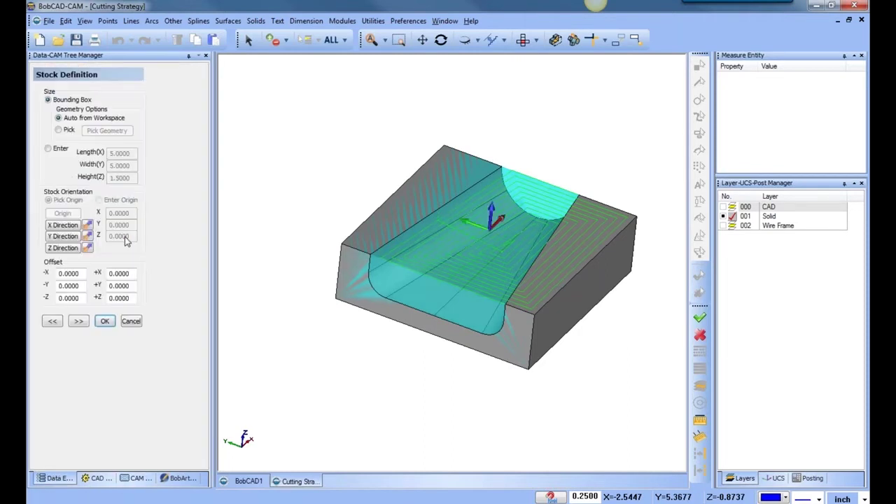
{"action": "double_click", "coordinate": [110, 273]}
{"action": "type", "text": "1"}
{"action": "left_click", "coordinate": [105, 321]}
{"action": "middle_click_drag", "start_coordinate": [361, 329], "coordinate": [527, 258]}
{"action": "scroll", "coordinate": [526, 258], "scroll_direction": "up", "scroll_amount": 2}
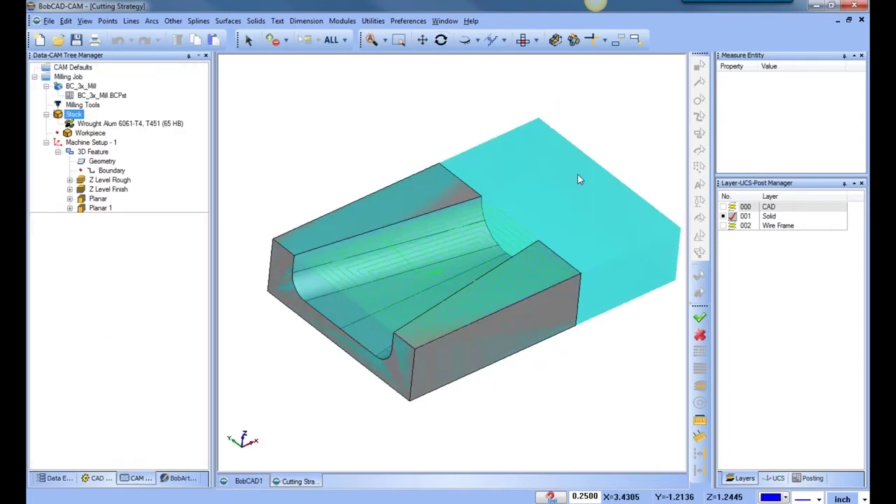
Recompute the Z Level Rough toolpath for the enlarged stock
{"action": "middle_click_drag", "start_coordinate": [563, 285], "coordinate": [581, 282]}
{"action": "left_click", "coordinate": [128, 181]}
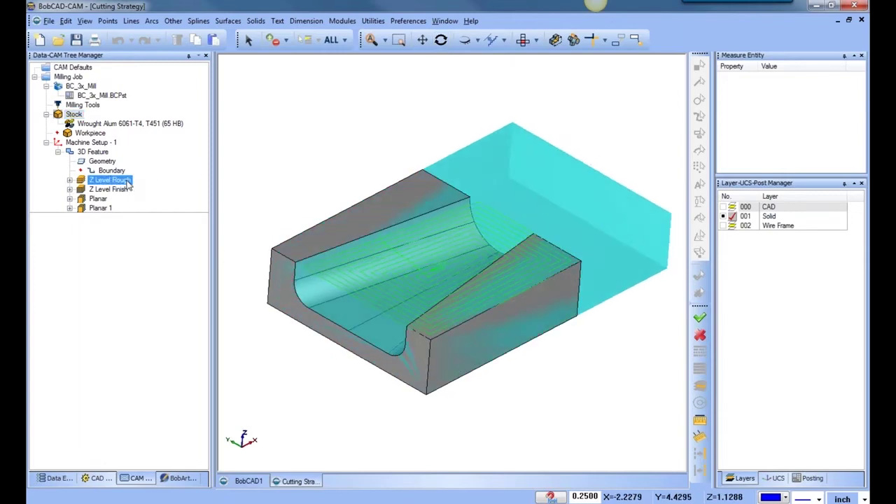
{"action": "right_click", "coordinate": [128, 180]}
{"action": "left_click", "coordinate": [171, 190]}
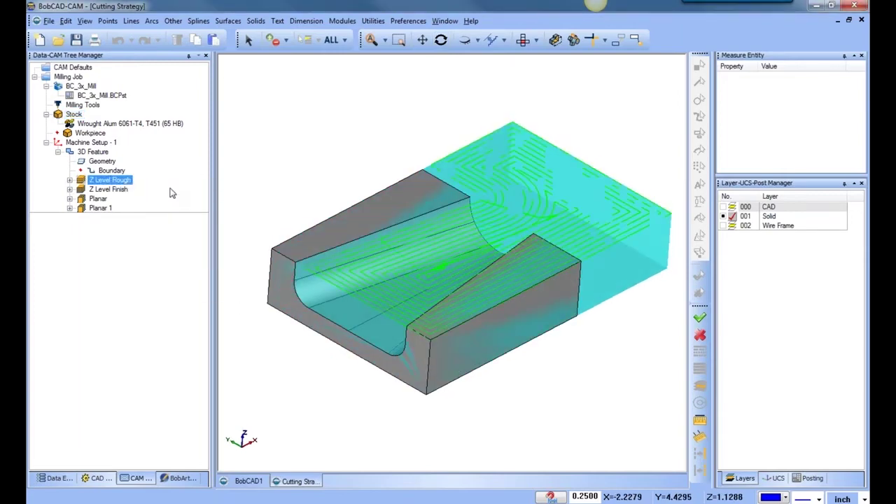
{"action": "middle_click_drag", "start_coordinate": [329, 315], "coordinate": [419, 303]}
Raise the stock transparency to nearly High so the part and toolpath stand out
{"action": "left_click", "coordinate": [92, 163]}
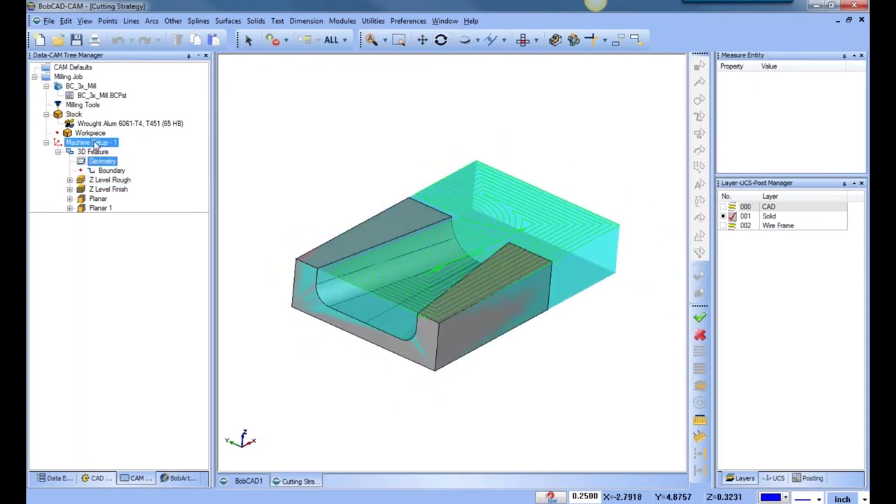
{"action": "right_click", "coordinate": [76, 116]}
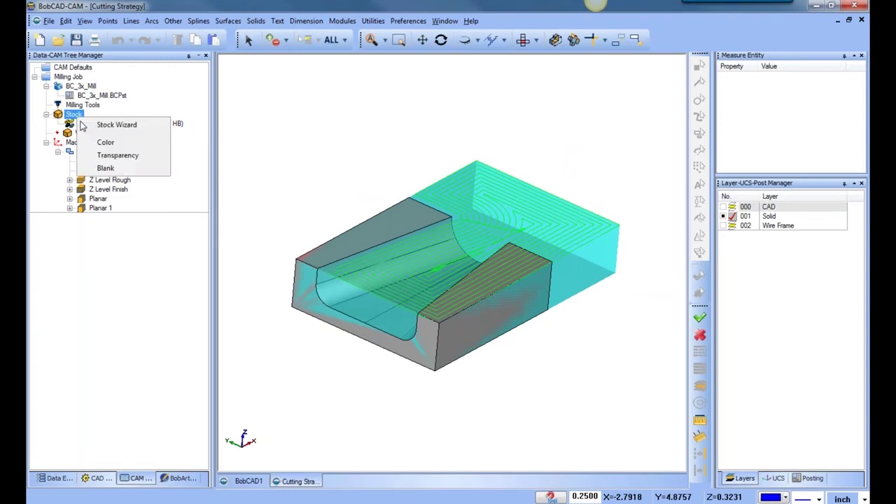
{"action": "left_click", "coordinate": [119, 155]}
{"action": "left_click_drag", "start_coordinate": [449, 254], "coordinate": [531, 253]}
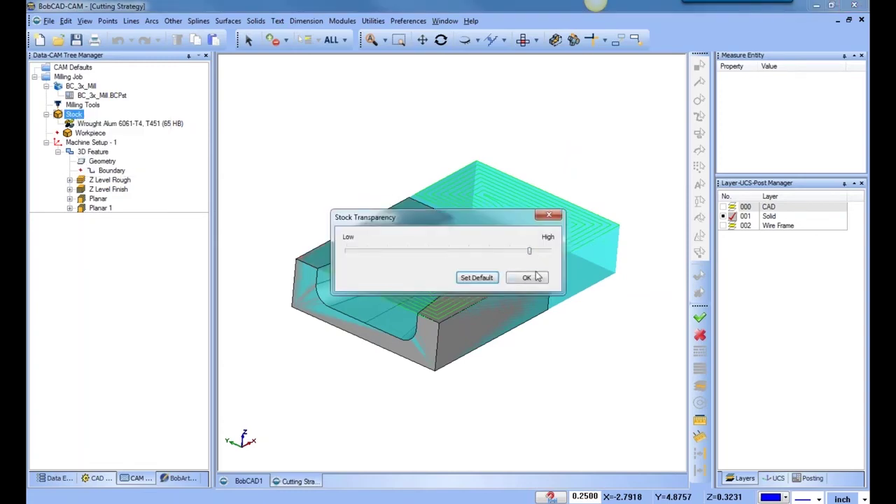
{"action": "left_click", "coordinate": [535, 278]}
{"action": "mouse_move", "coordinate": [531, 322]}
{"action": "middle_mouse_down"}
{"action": "mouse_move", "coordinate": [537, 316]}
{"action": "mouse_move", "coordinate": [530, 329]}
{"action": "middle_mouse_up"}
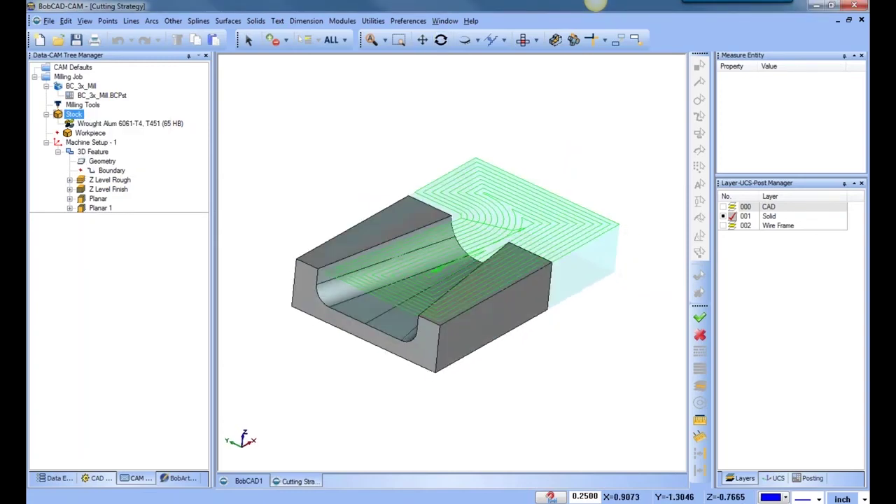
{"action": "scroll", "coordinate": [418, 266], "scroll_direction": "up", "scroll_amount": 2}
Open the backplot of the Z Level Rough operation with the tool displayed as Wireframe, viewed from above
{"action": "left_click", "coordinate": [103, 162]}
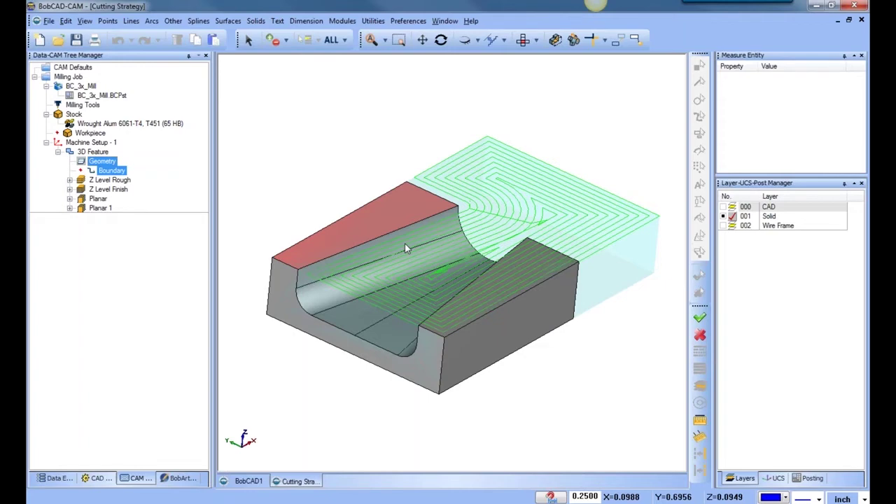
{"action": "right_click", "coordinate": [125, 180]}
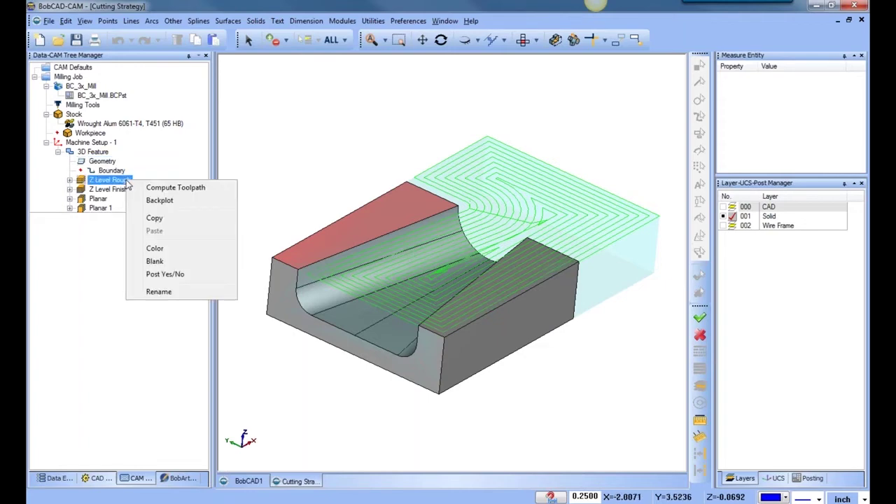
{"action": "left_click", "coordinate": [172, 202]}
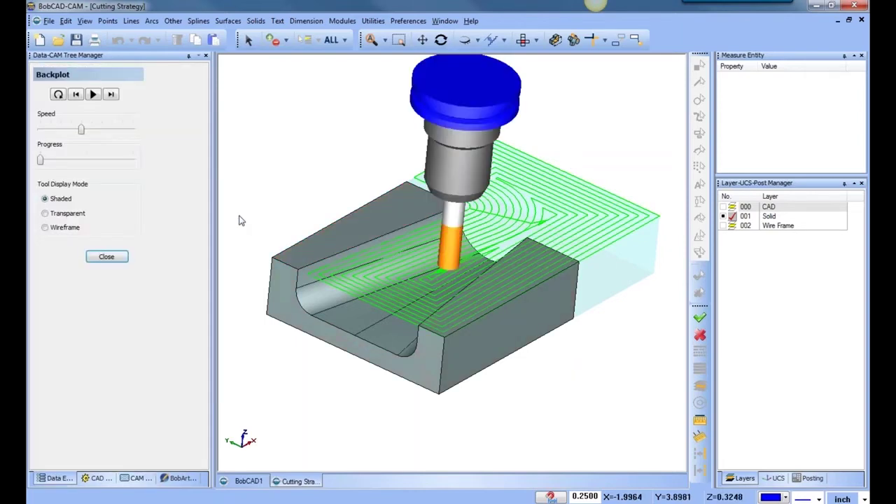
{"action": "left_click", "coordinate": [45, 228]}
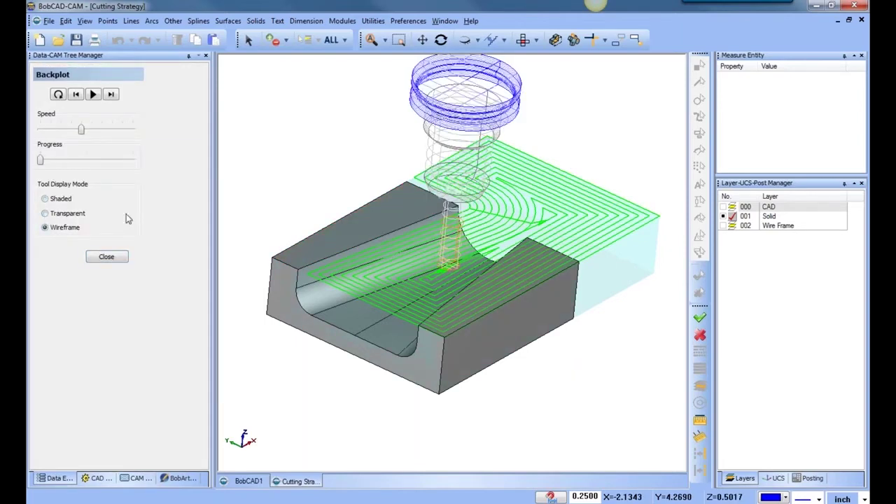
{"action": "left_click", "coordinate": [524, 40]}
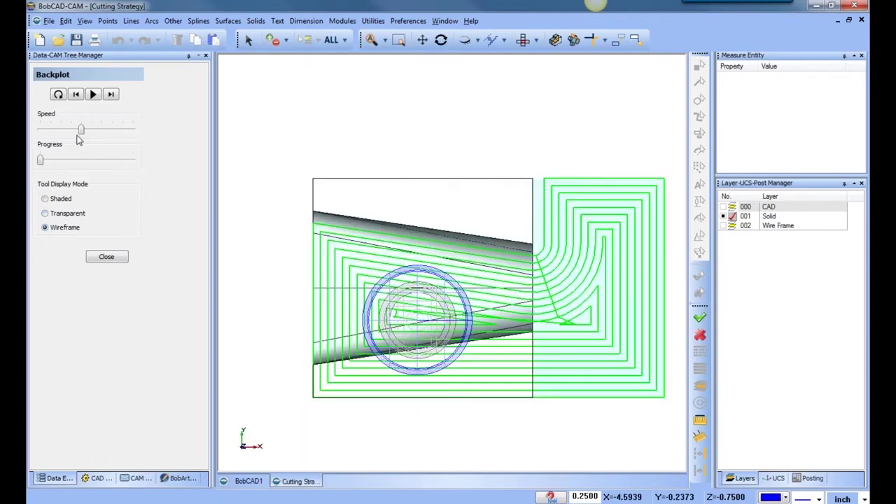
Advance the backplot to the outermost pass, examine the tool position at the stock's corner, and close the backplot
{"action": "left_click_drag", "start_coordinate": [41, 160], "coordinate": [125, 160]}
{"action": "scroll", "coordinate": [465, 191], "scroll_direction": "down", "scroll_amount": 5}
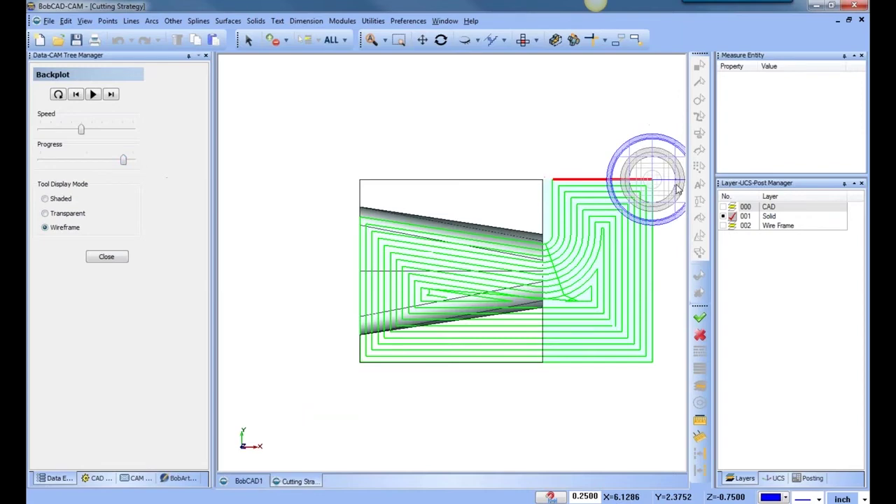
{"action": "scroll", "coordinate": [514, 194], "scroll_direction": "up", "scroll_amount": 5}
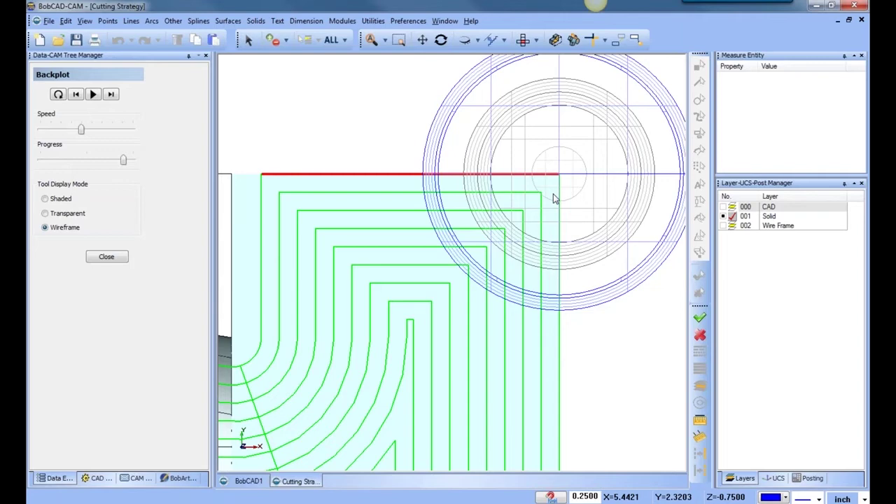
{"action": "key", "text": "Home"}
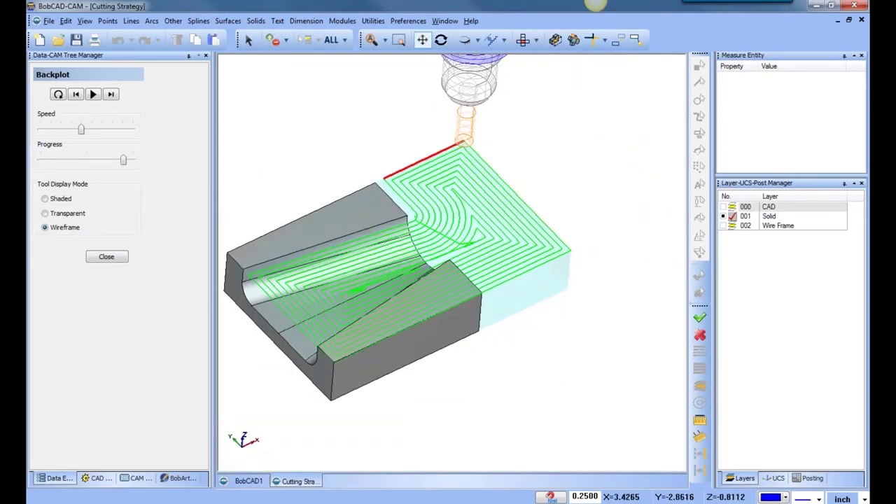
{"action": "left_click", "coordinate": [108, 257]}
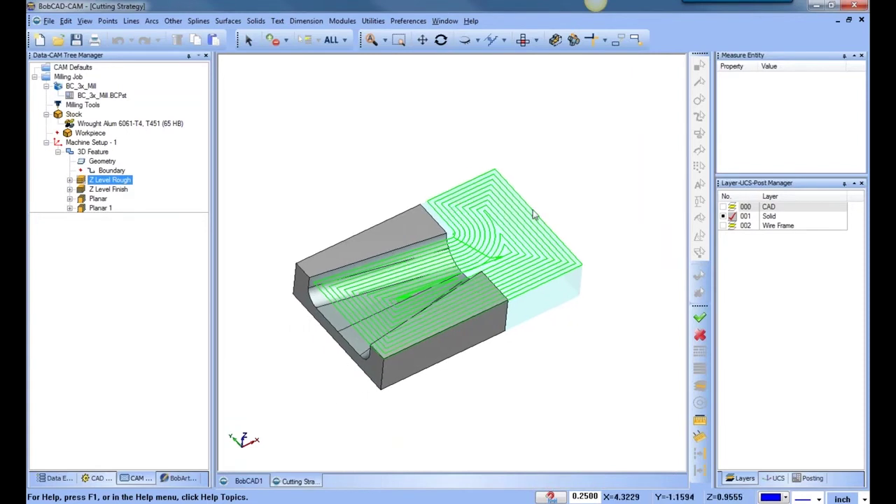
{"action": "middle_click_drag", "start_coordinate": [474, 353], "coordinate": [498, 344]}
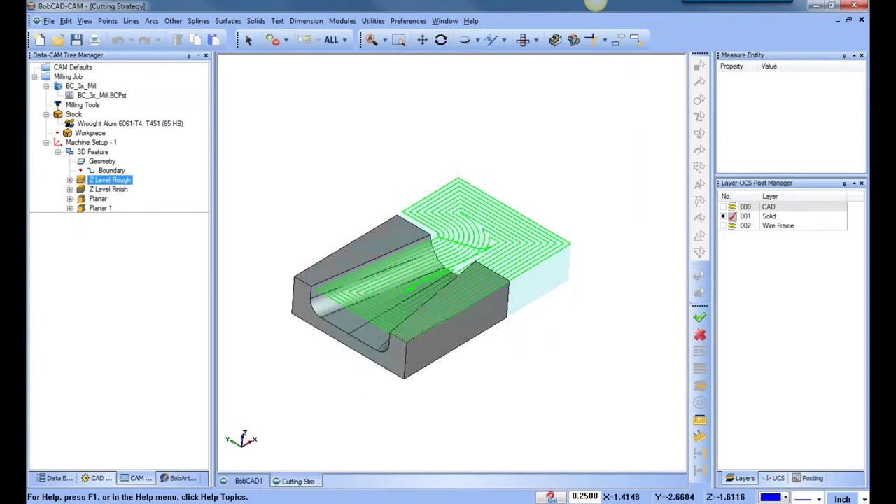
Examine the 3D Feature's assigned geometry, its boundary, and the Z Level Rough and Z Level Finish operations beneath it
{"action": "left_click", "coordinate": [114, 173]}
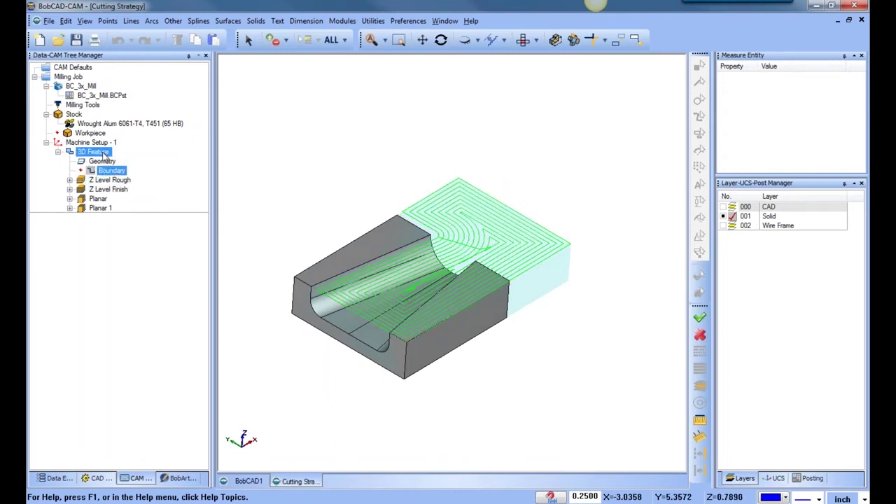
{"action": "left_click", "coordinate": [105, 162]}
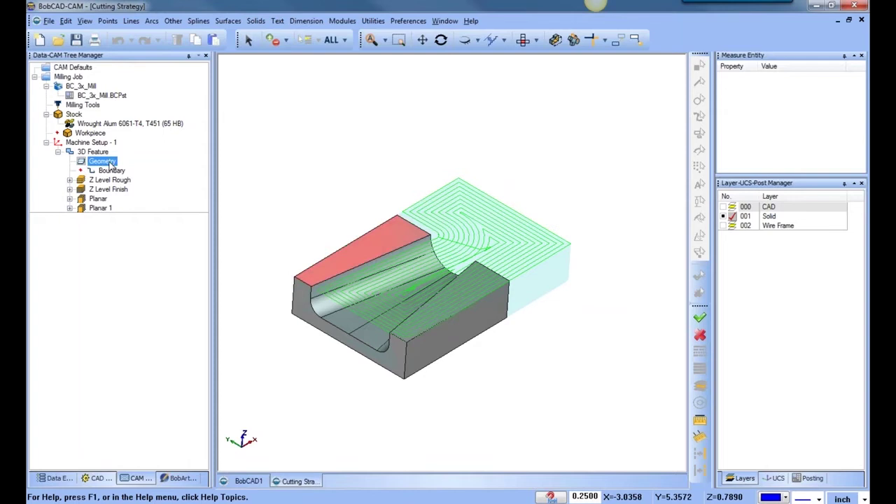
{"action": "left_click", "coordinate": [120, 171]}
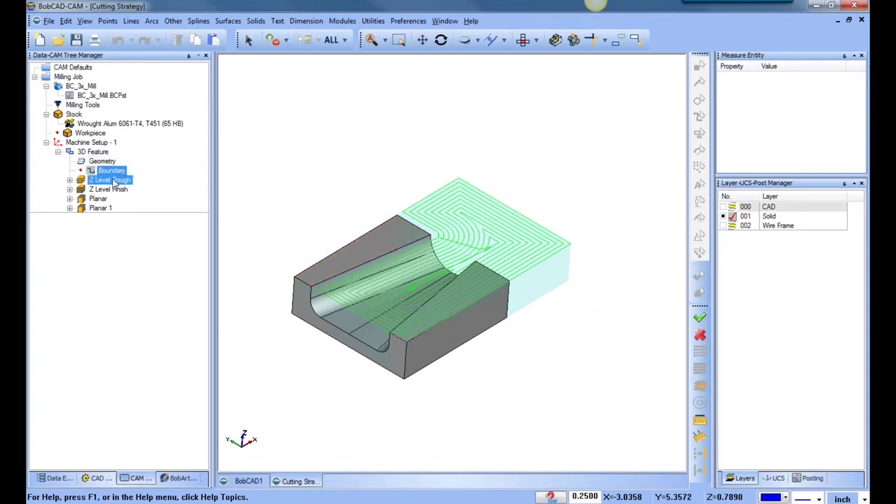
{"action": "left_click", "coordinate": [69, 181]}
{"action": "left_click", "coordinate": [70, 180]}
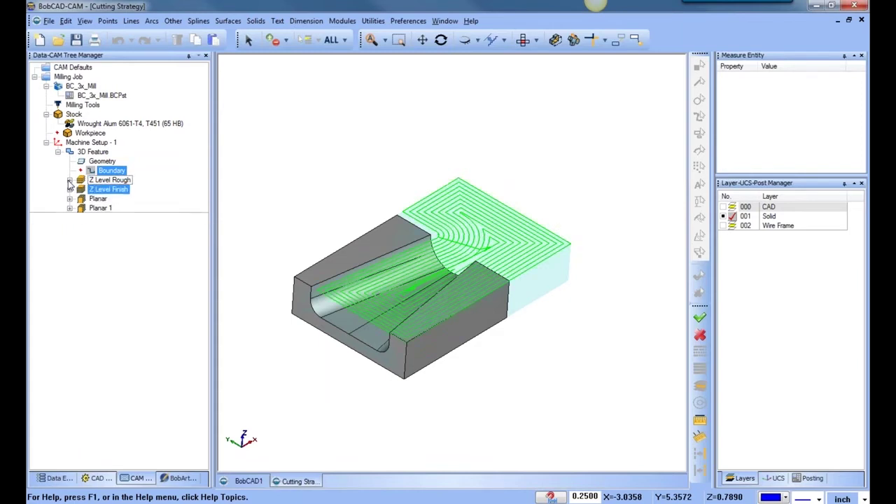
{"action": "left_click", "coordinate": [69, 190]}
{"action": "left_click", "coordinate": [69, 190]}
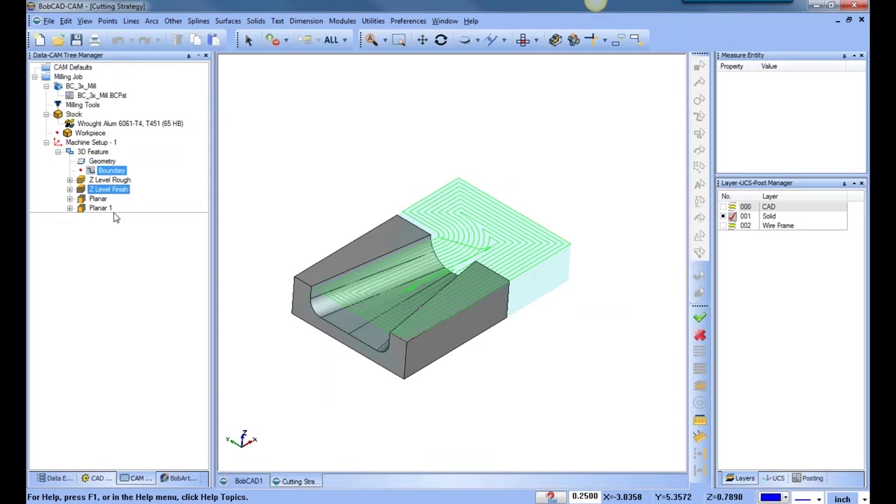
Review the commands available for the 3D Feature, highlight its assigned geometry, and go through its operations from Z Level Rough to Planar 1
{"action": "left_click", "coordinate": [98, 152]}
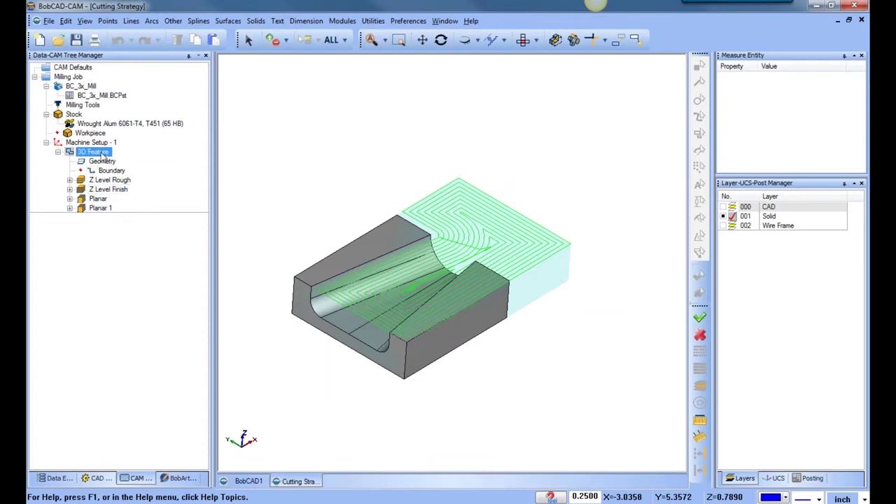
{"action": "right_click", "coordinate": [103, 157]}
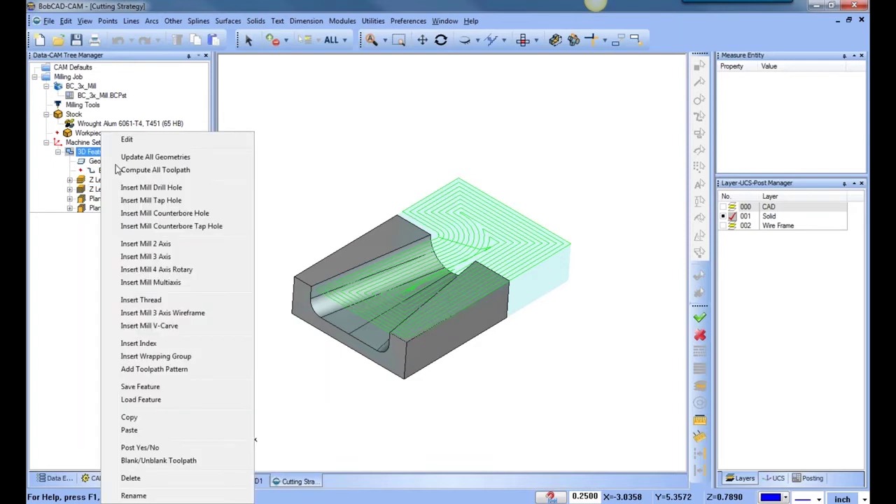
{"action": "left_click", "coordinate": [89, 257]}
{"action": "left_click", "coordinate": [105, 162]}
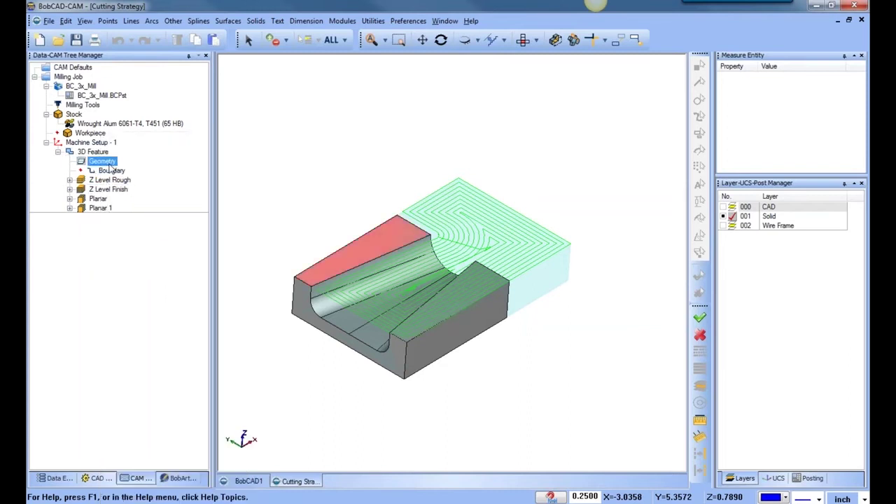
{"action": "left_click", "coordinate": [111, 181]}
{"action": "left_click", "coordinate": [108, 191]}
{"action": "left_click", "coordinate": [103, 201]}
{"action": "left_click", "coordinate": [103, 210]}
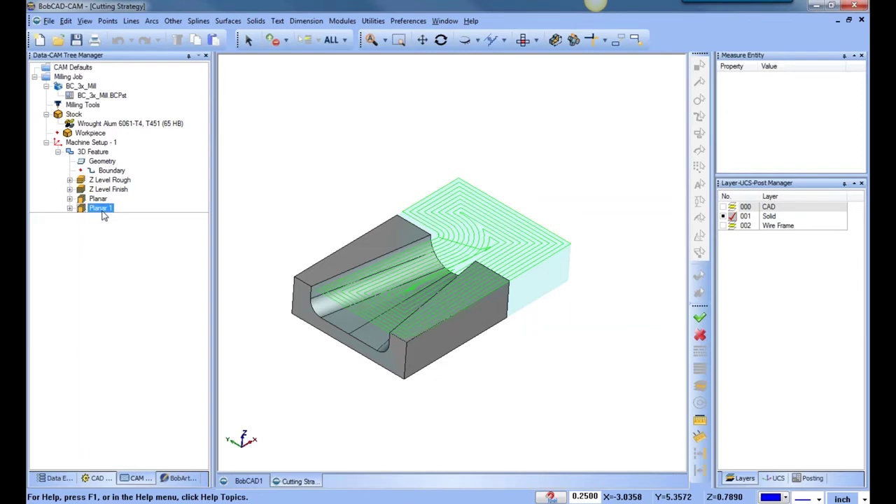
Reselect the 3D feature's boundary using the flat top face on the far side of the channel
{"action": "left_click", "coordinate": [94, 152]}
{"action": "left_click", "coordinate": [102, 162]}
{"action": "left_click", "coordinate": [111, 171]}
{"action": "scroll", "coordinate": [333, 262], "scroll_direction": "up", "scroll_amount": 1}
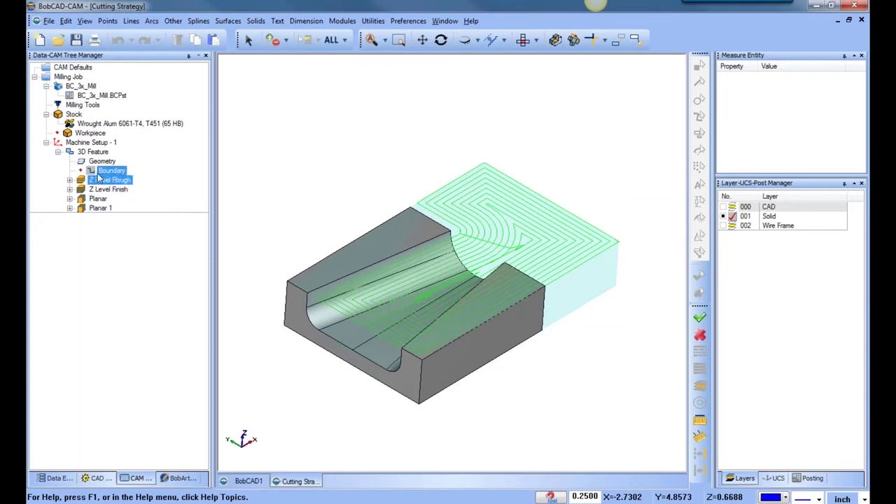
{"action": "right_click", "coordinate": [111, 170]}
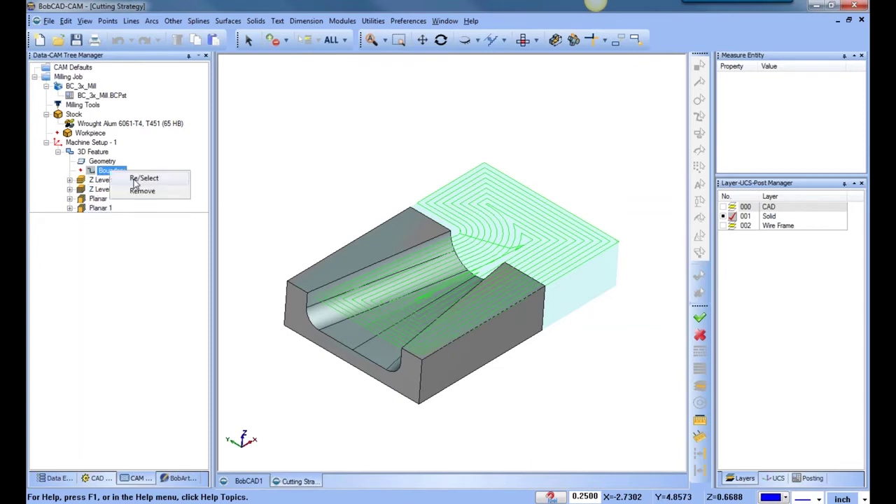
{"action": "left_click", "coordinate": [136, 182]}
{"action": "left_click", "coordinate": [379, 245]}
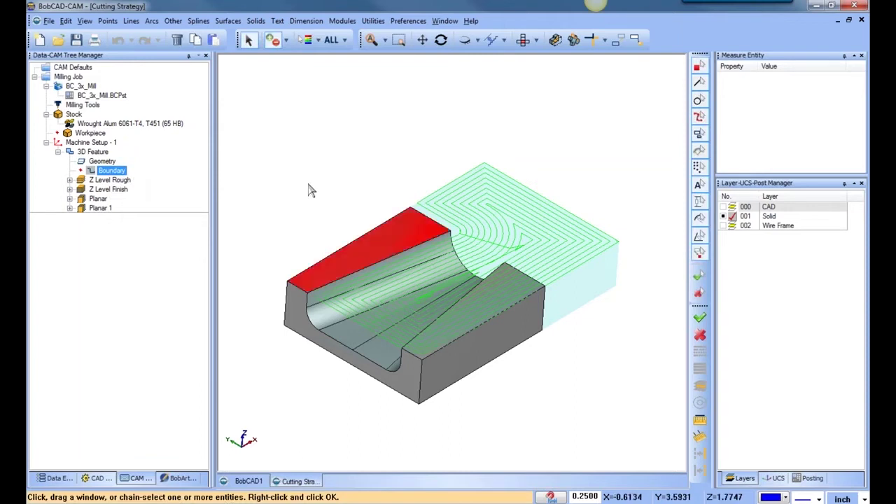
{"action": "right_click", "coordinate": [311, 191]}
Compute the Z Level Rough toolpath with the top face as boundary and check it in a side view
{"action": "right_click", "coordinate": [118, 181]}
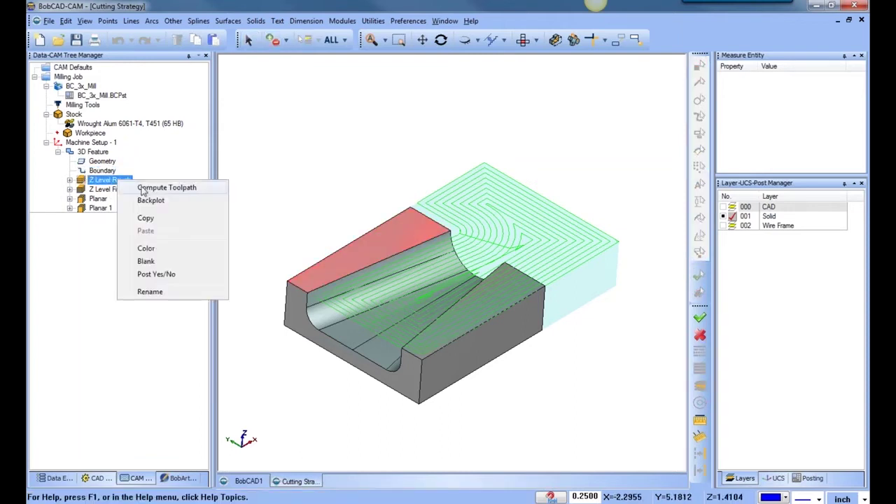
{"action": "left_click", "coordinate": [162, 188]}
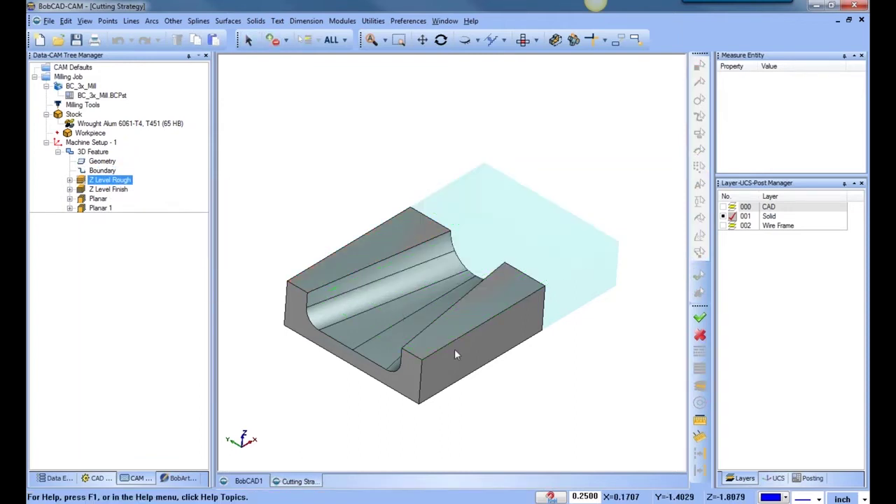
{"action": "scroll", "coordinate": [406, 291], "scroll_direction": "up", "scroll_amount": 2}
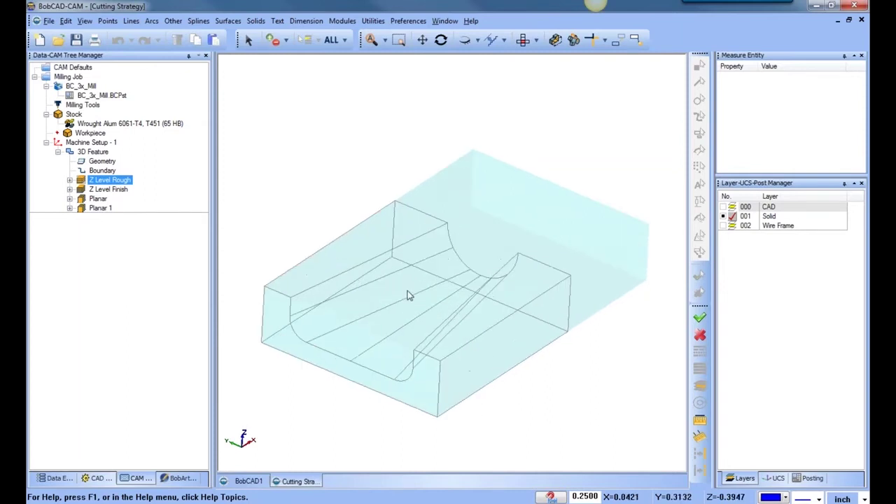
{"action": "middle_click_drag", "start_coordinate": [399, 313], "coordinate": [460, 308]}
{"action": "left_click", "coordinate": [525, 40]}
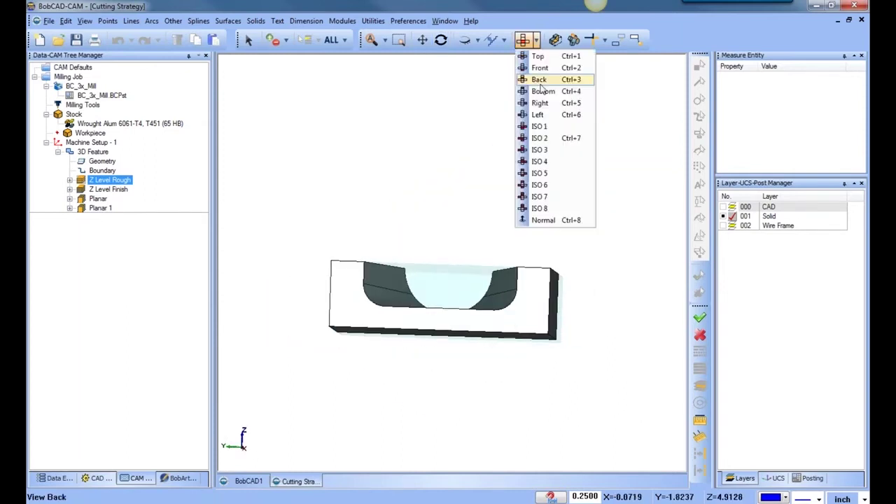
{"action": "left_click", "coordinate": [543, 98]}
{"action": "scroll", "coordinate": [406, 265], "scroll_direction": "up", "scroll_amount": 2}
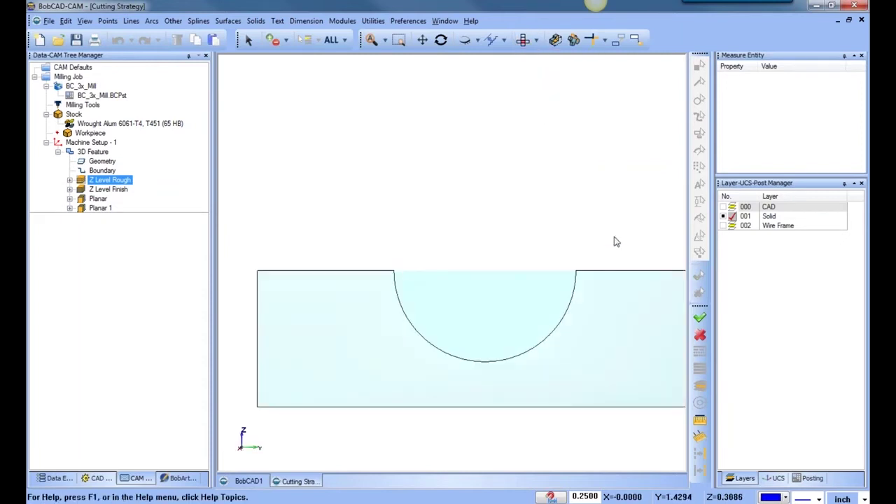
{"action": "scroll", "coordinate": [572, 277], "scroll_direction": "down", "scroll_amount": 2}
{"action": "middle_click_drag", "start_coordinate": [562, 294], "coordinate": [530, 342]}
Compute the Z Level Finish toolpath with the top face as the feature's boundary
{"action": "right_click", "coordinate": [118, 189]}
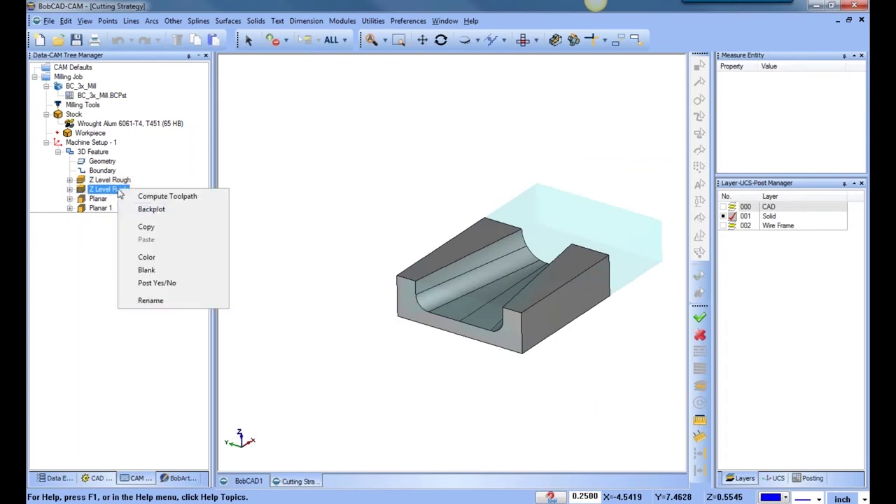
{"action": "left_click", "coordinate": [164, 197]}
{"action": "mouse_move", "coordinate": [500, 270]}
{"action": "middle_mouse_down"}
{"action": "mouse_move", "coordinate": [511, 280]}
{"action": "mouse_move", "coordinate": [524, 274]}
{"action": "mouse_move", "coordinate": [477, 273]}
{"action": "mouse_move", "coordinate": [502, 303]}
{"action": "mouse_move", "coordinate": [512, 278]}
{"action": "middle_mouse_up"}
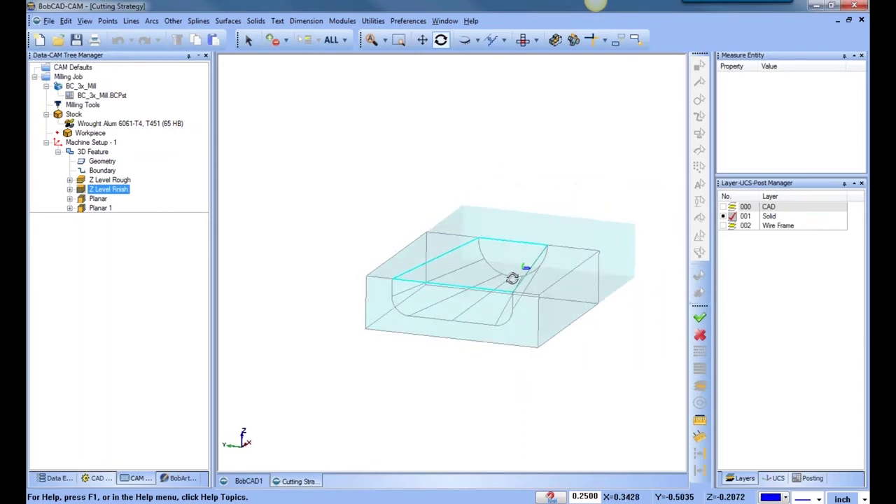
{"action": "left_click", "coordinate": [103, 163]}
{"action": "left_click", "coordinate": [107, 173]}
{"action": "left_click", "coordinate": [125, 180]}
{"action": "middle_click_drag", "start_coordinate": [490, 261], "coordinate": [494, 284]}
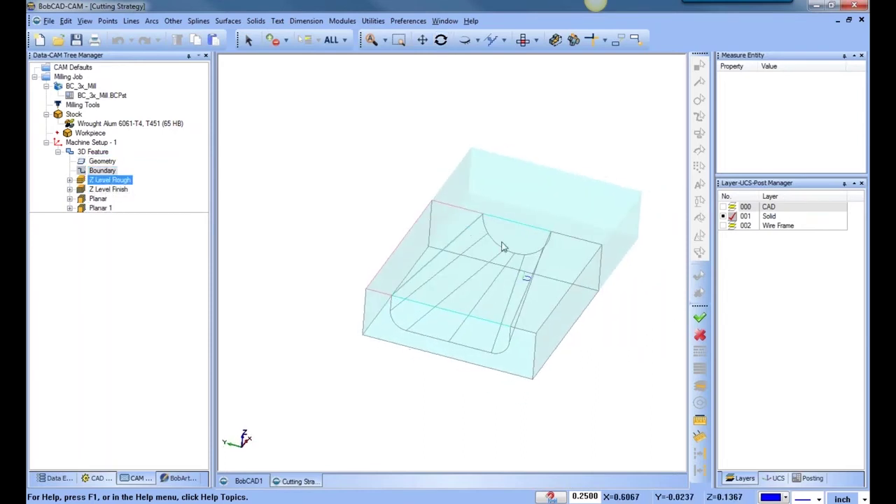
Compute the toolpaths of the Planar and Planar 1 operations within the top-face boundary
{"action": "left_click", "coordinate": [98, 199]}
{"action": "right_click", "coordinate": [100, 201]}
{"action": "left_click", "coordinate": [132, 209]}
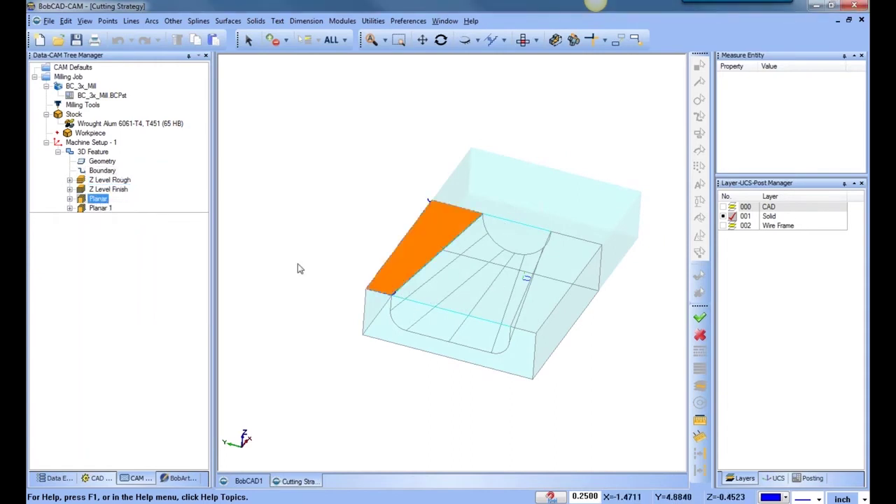
{"action": "scroll", "coordinate": [382, 299], "scroll_direction": "up", "scroll_amount": 3}
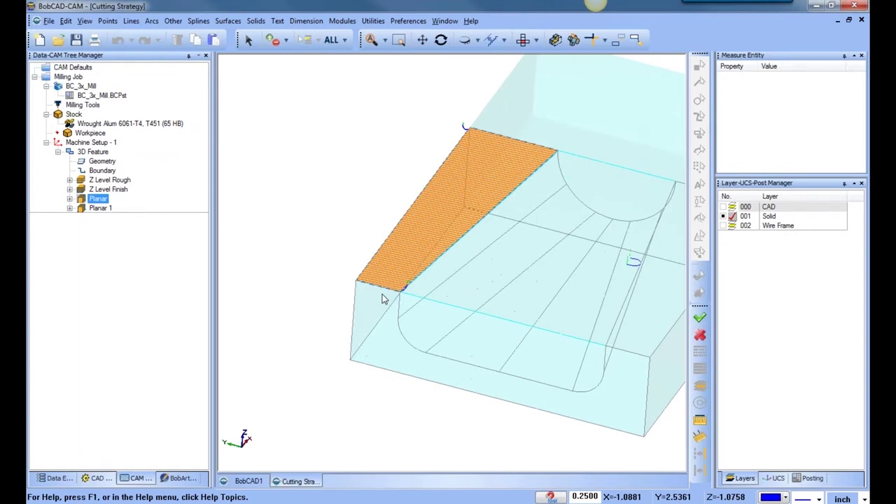
{"action": "right_click", "coordinate": [101, 209]}
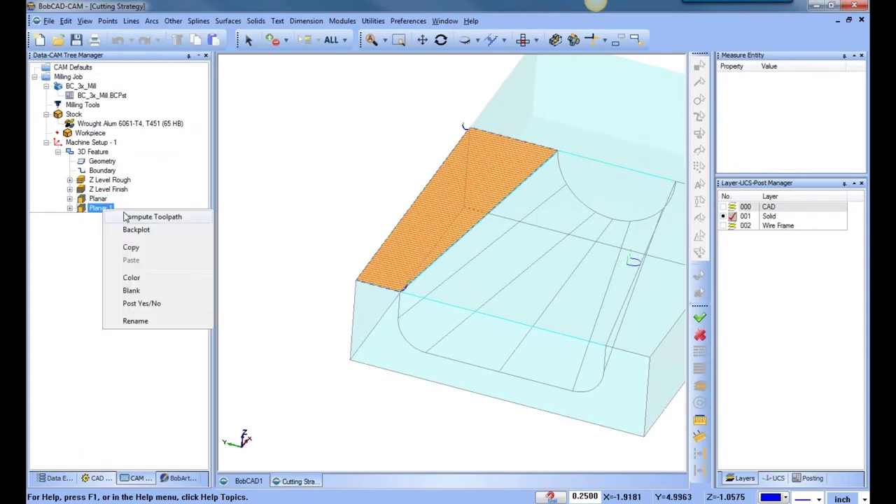
{"action": "left_click", "coordinate": [147, 219]}
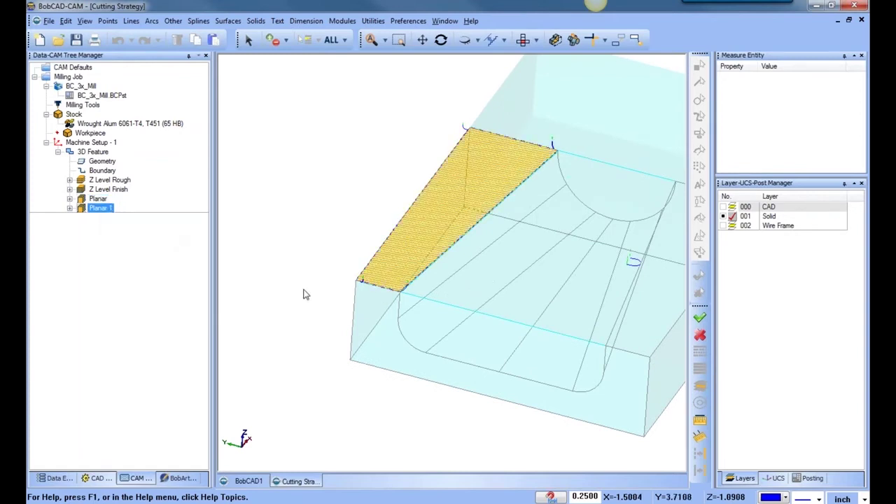
{"action": "scroll", "coordinate": [502, 301], "scroll_direction": "down", "scroll_amount": 2}
{"action": "middle_click_drag", "start_coordinate": [526, 334], "coordinate": [489, 322]}
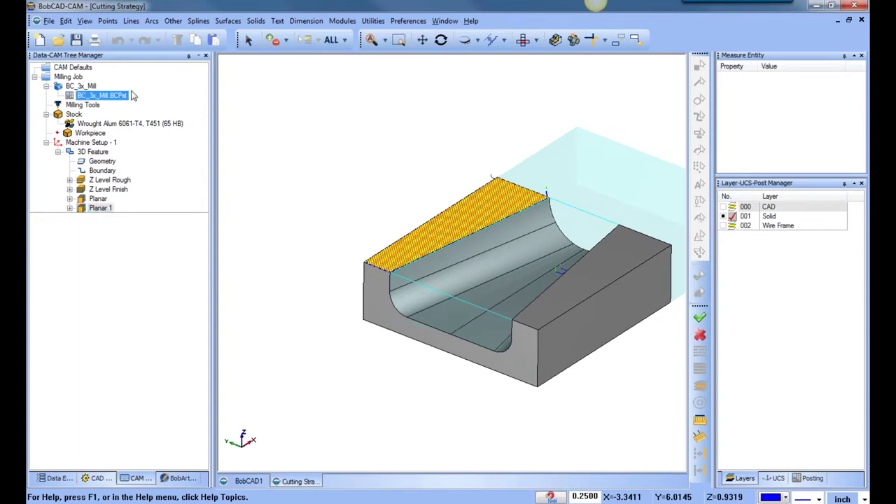
Remove the boundary from the 3D feature and recompute all of its toolpaths
{"action": "right_click", "coordinate": [105, 170]}
{"action": "left_click", "coordinate": [147, 194]}
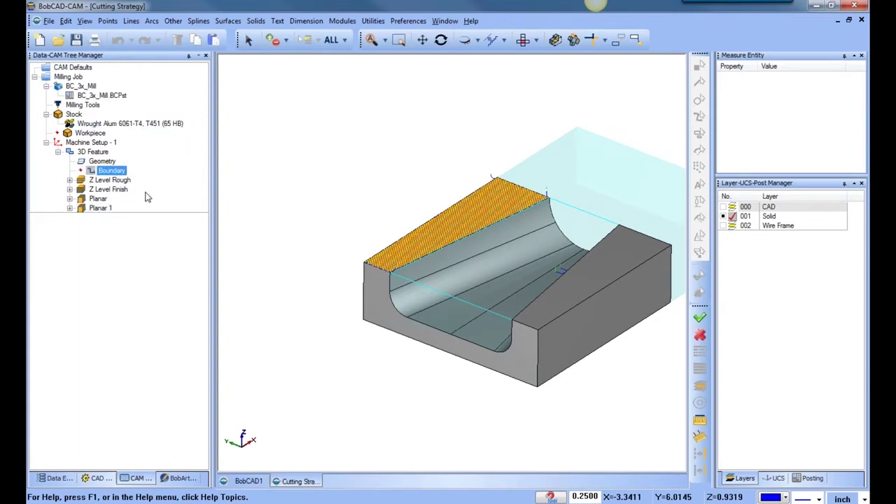
{"action": "right_click", "coordinate": [98, 151]}
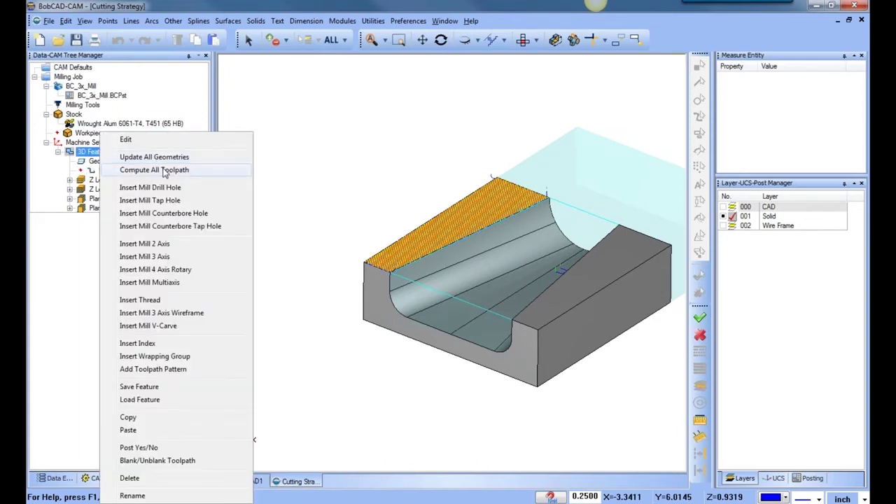
{"action": "left_click", "coordinate": [154, 170]}
Remove the geometry from the 3D feature and recompute all of its toolpaths
{"action": "left_click", "coordinate": [103, 161]}
{"action": "right_click", "coordinate": [105, 161]}
{"action": "left_click", "coordinate": [133, 180]}
{"action": "left_click", "coordinate": [100, 153]}
{"action": "right_click", "coordinate": [100, 152]}
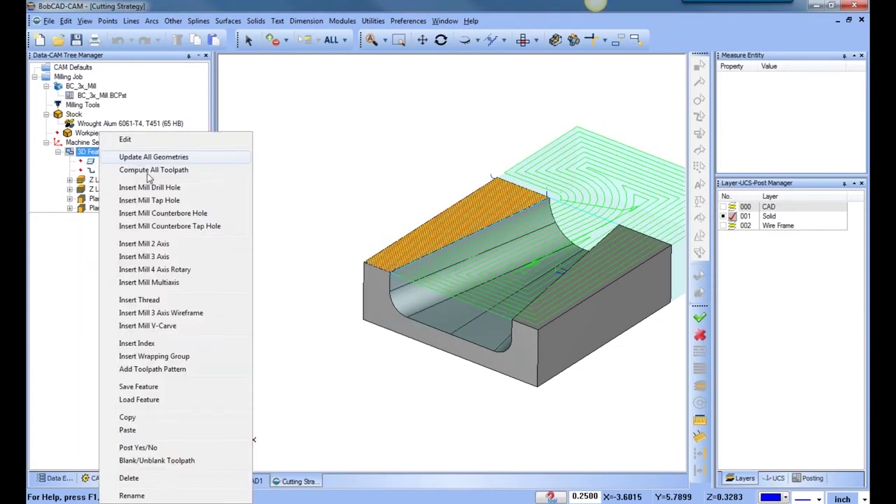
{"action": "left_click", "coordinate": [156, 170]}
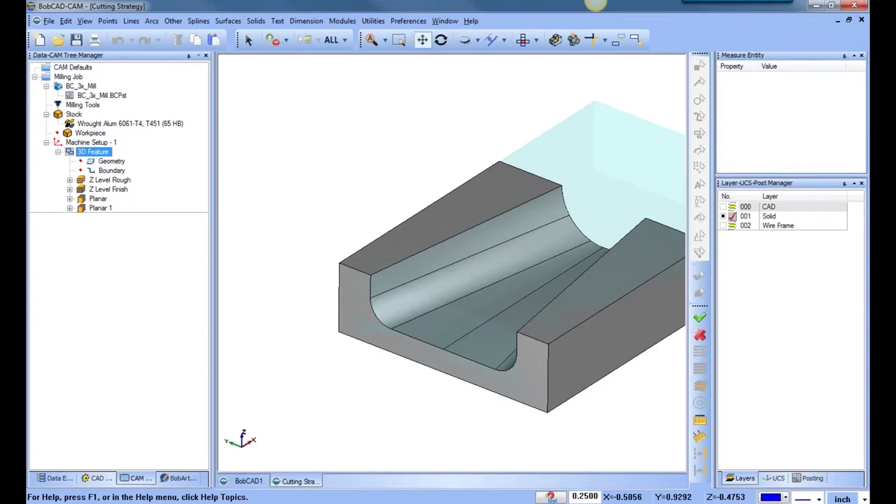
Try to reselect the feature's boundary using the four edges of the flat top face beside the channel
{"action": "left_click", "coordinate": [110, 180]}
{"action": "left_click", "coordinate": [112, 172]}
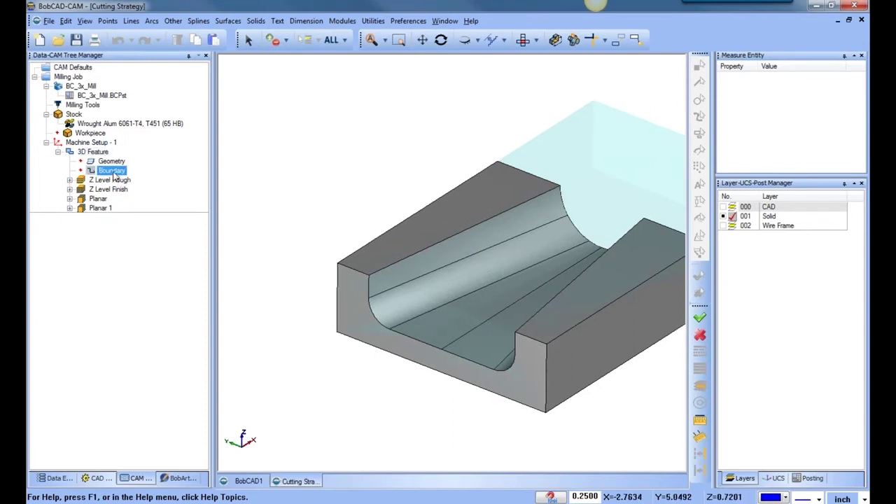
{"action": "right_click", "coordinate": [115, 175]}
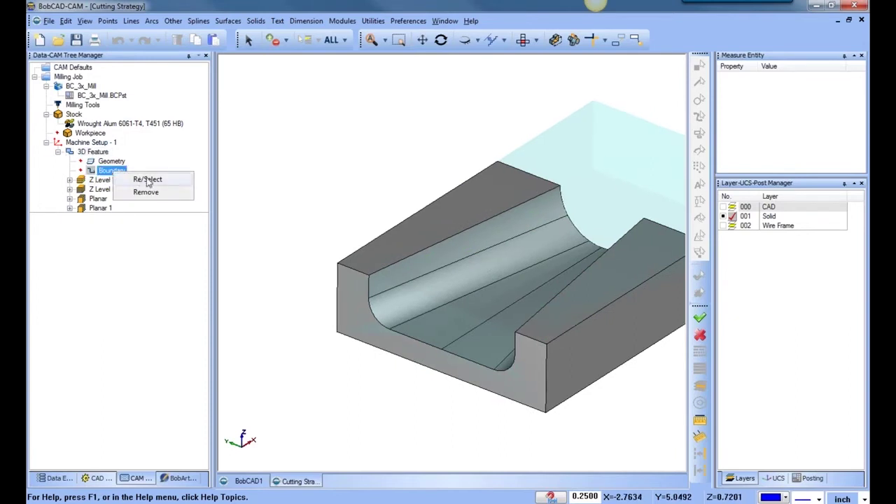
{"action": "left_click", "coordinate": [147, 179]}
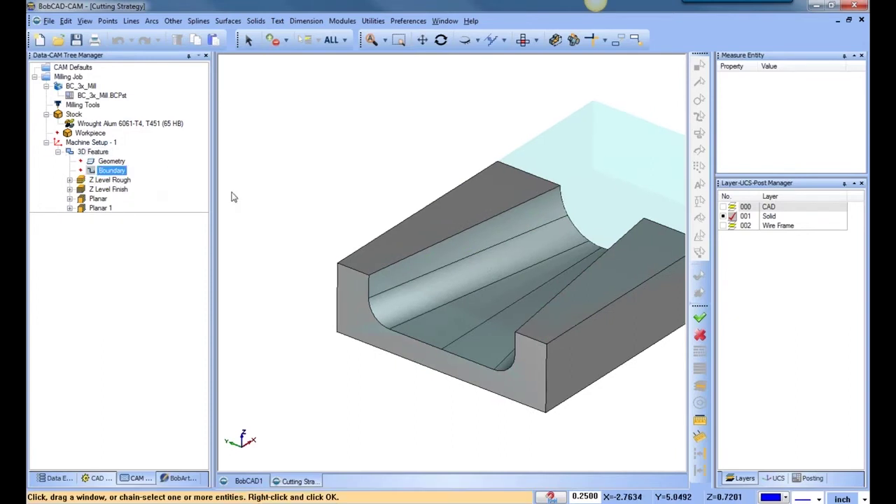
{"action": "left_click", "coordinate": [354, 270]}
{"action": "key", "text": "s"}
{"action": "left_click", "coordinate": [448, 240]}
{"action": "left_click", "coordinate": [538, 180]}
{"action": "left_click", "coordinate": [476, 176]}
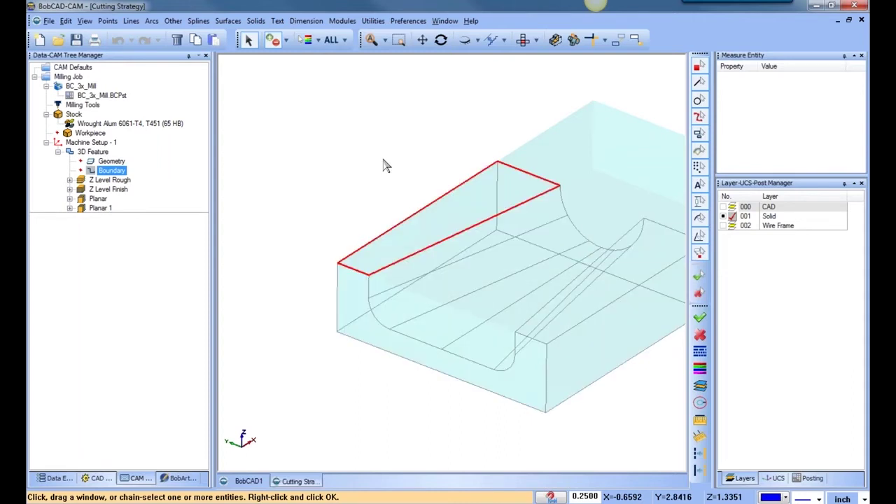
{"action": "right_click", "coordinate": [384, 166]}
{"action": "left_click", "coordinate": [401, 168]}
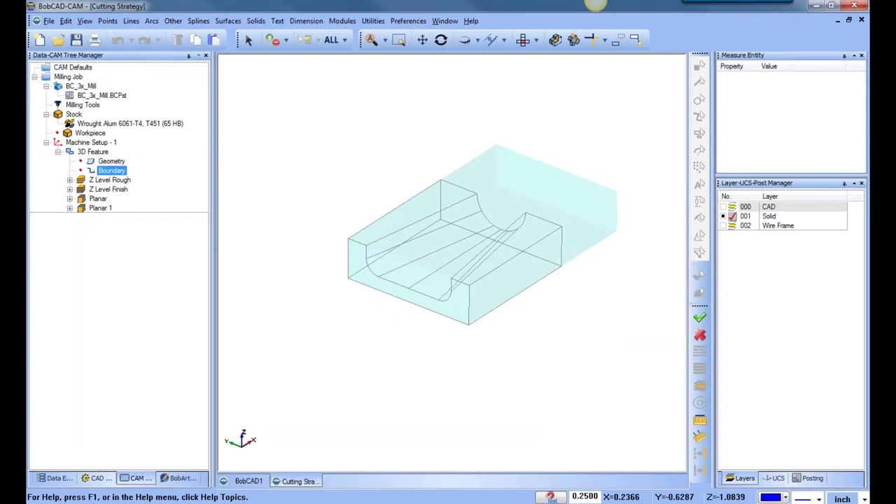
Set the stock's +X offset to 0 in the stock definition
{"action": "left_click", "coordinate": [112, 162]}
{"action": "right_click", "coordinate": [83, 120]}
{"action": "right_click", "coordinate": [70, 113]}
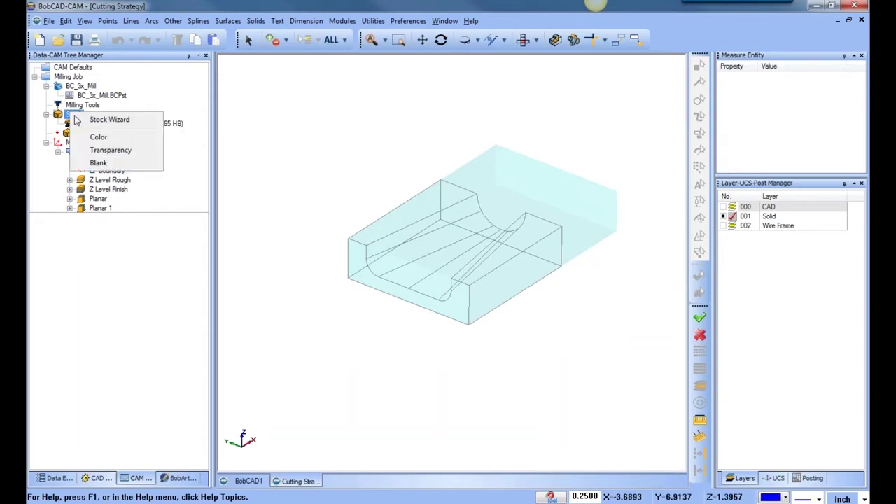
{"action": "left_click", "coordinate": [126, 120]}
{"action": "left_click", "coordinate": [106, 220]}
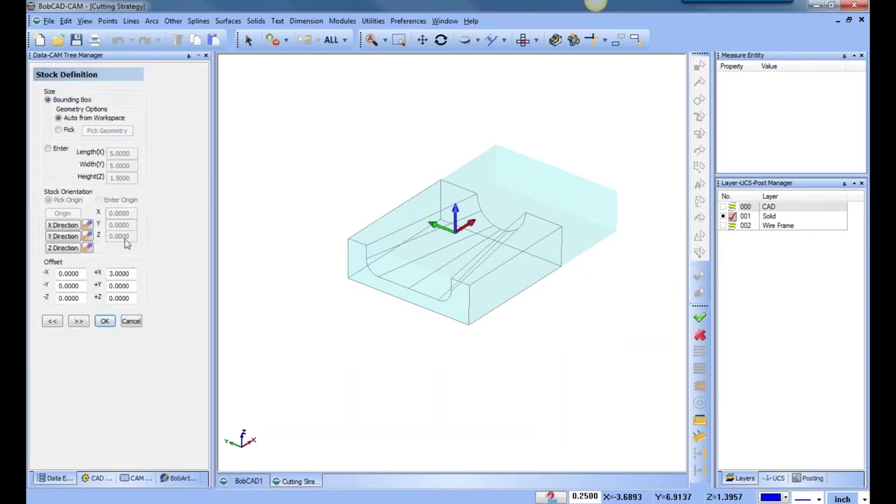
{"action": "left_click_drag", "start_coordinate": [137, 270], "coordinate": [105, 273]}
{"action": "type", "text": "0"}
{"action": "left_click", "coordinate": [104, 321]}
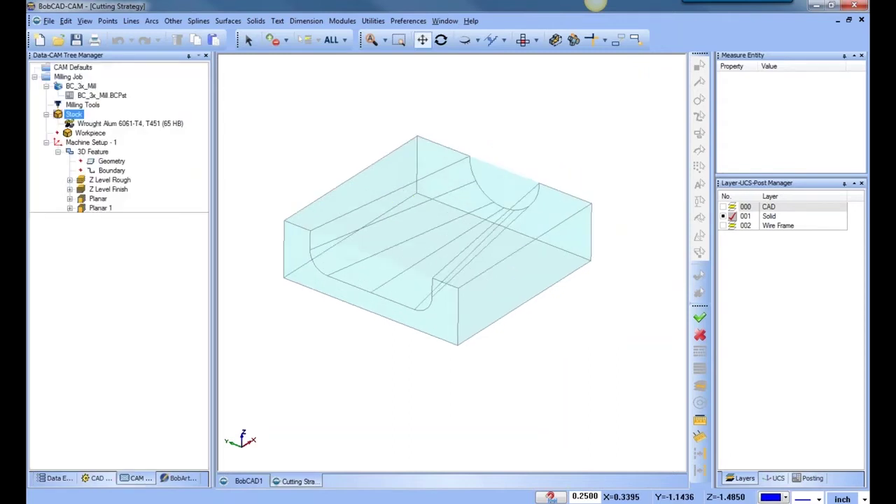
Reselect the 3D feature's geometry using the tapered floor faces of the channel
{"action": "left_click", "coordinate": [110, 162]}
{"action": "right_click", "coordinate": [112, 164]}
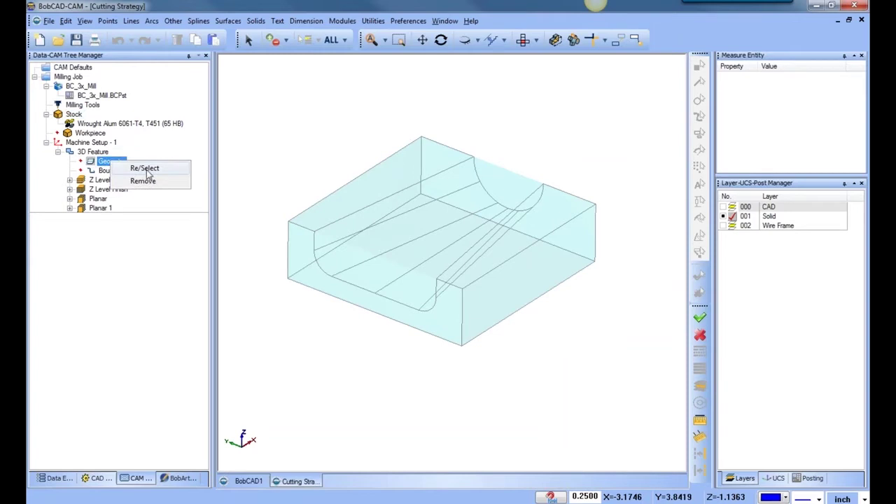
{"action": "left_click", "coordinate": [147, 170]}
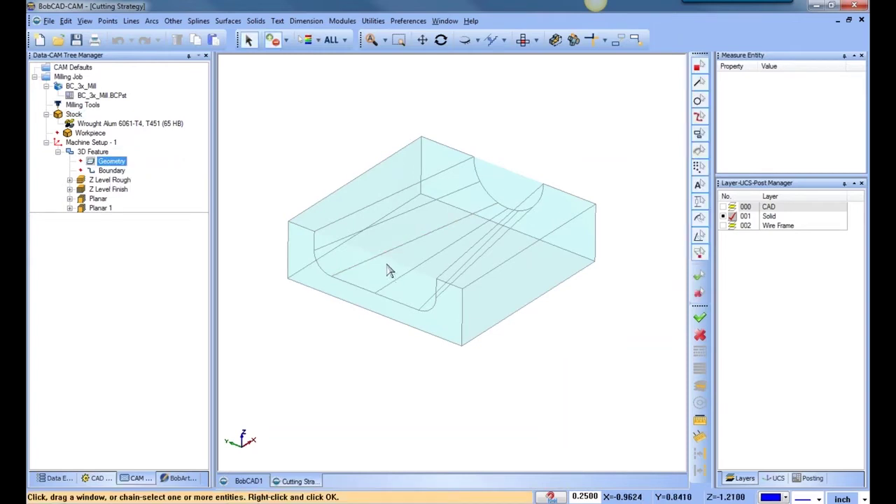
{"action": "left_click", "coordinate": [382, 262]}
{"action": "middle_click_drag", "start_coordinate": [439, 375], "coordinate": [494, 326]}
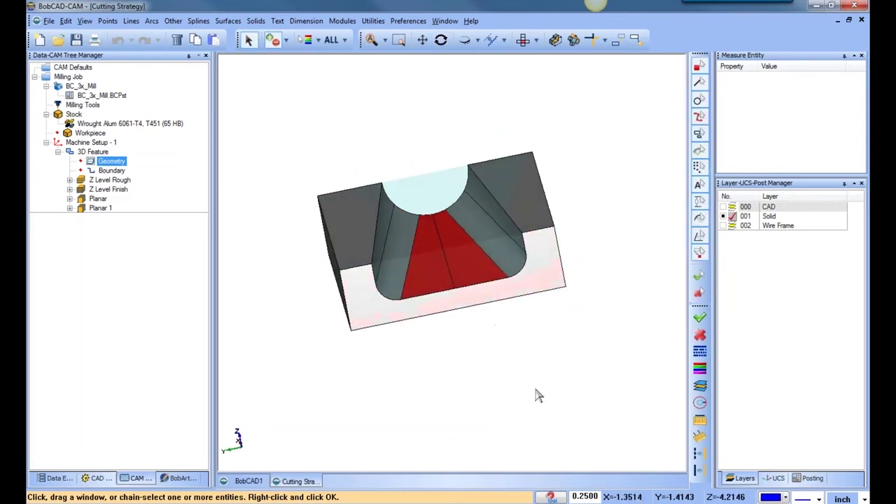
{"action": "key", "text": "space"}
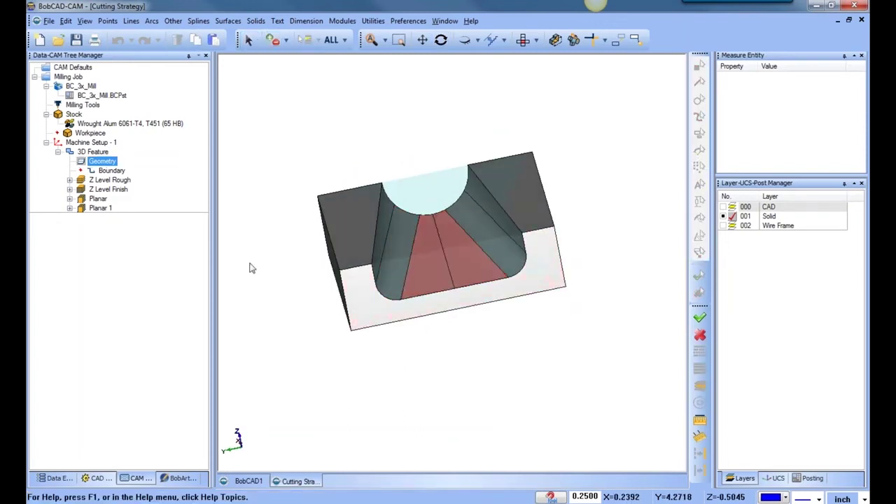
Compute the Z Level Rough toolpath for the reselected floor geometry
{"action": "left_click", "coordinate": [125, 182]}
{"action": "right_click", "coordinate": [125, 185]}
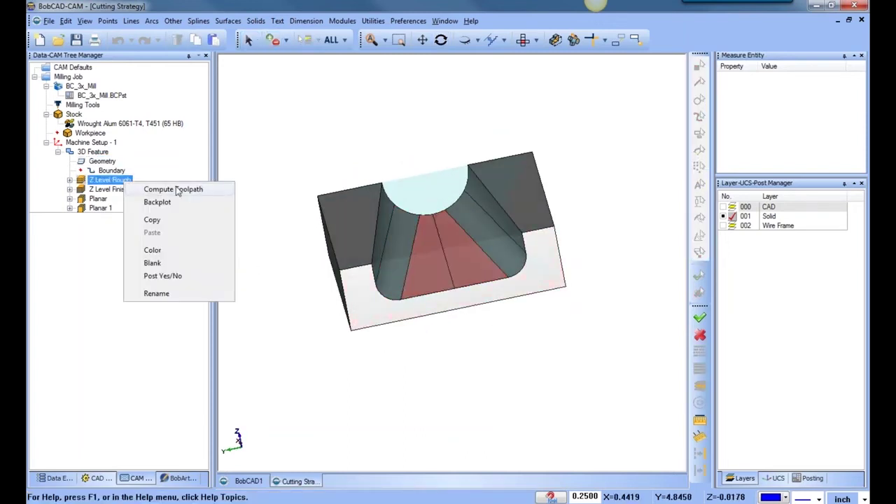
{"action": "left_click", "coordinate": [177, 191]}
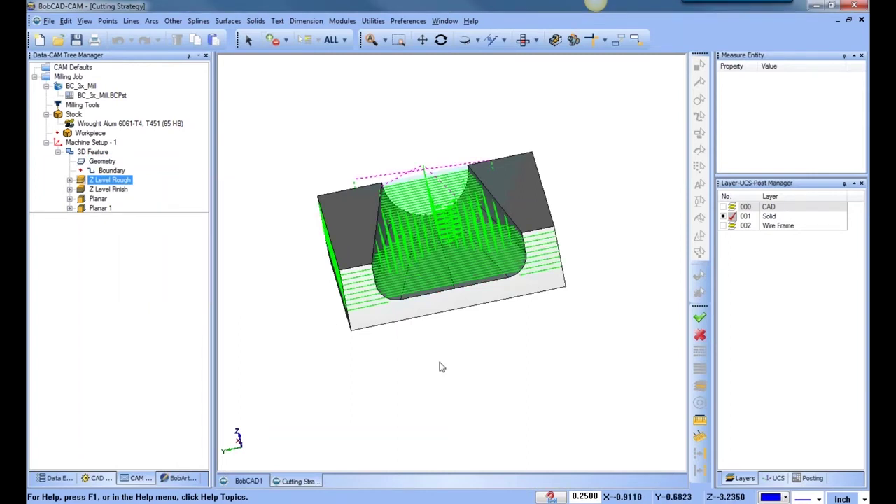
{"action": "middle_click_drag", "start_coordinate": [482, 359], "coordinate": [460, 348]}
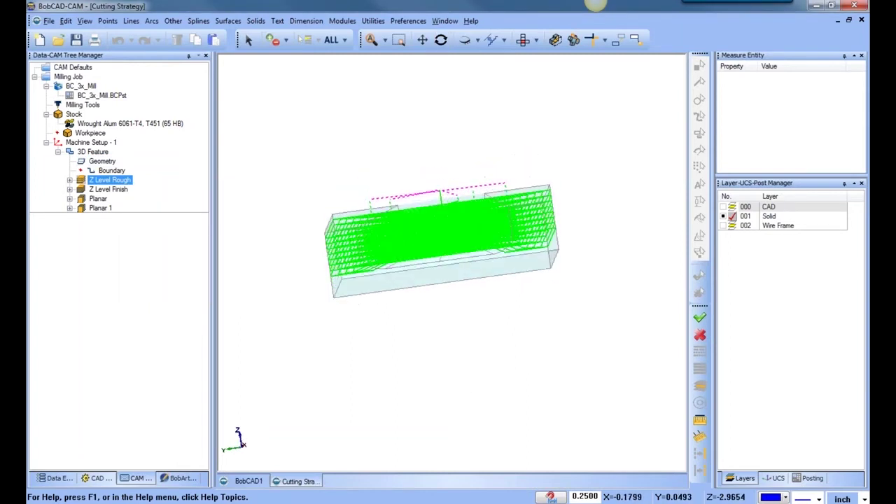
Examine the Z Level Rough toolpath from several angles, comparing its passes with the part in shaded and transparent display
{"action": "middle_click_drag", "start_coordinate": [480, 265], "coordinate": [476, 329]}
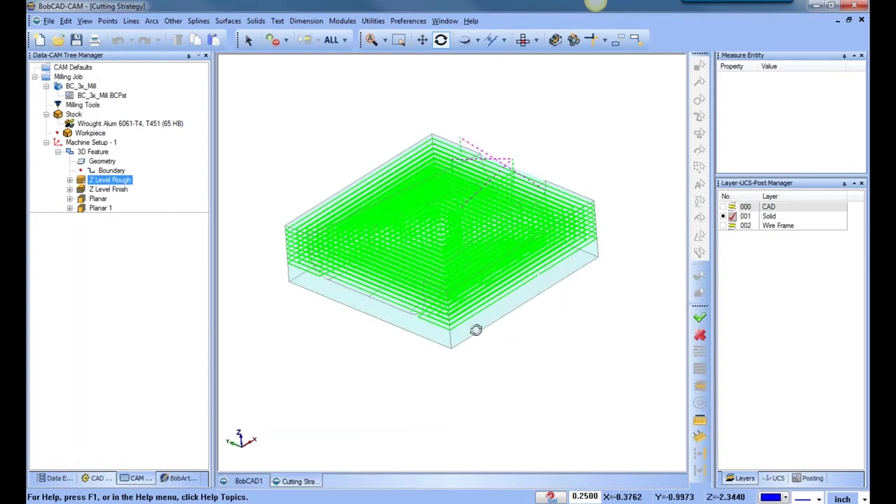
{"action": "middle_click_drag", "start_coordinate": [472, 327], "coordinate": [485, 329]}
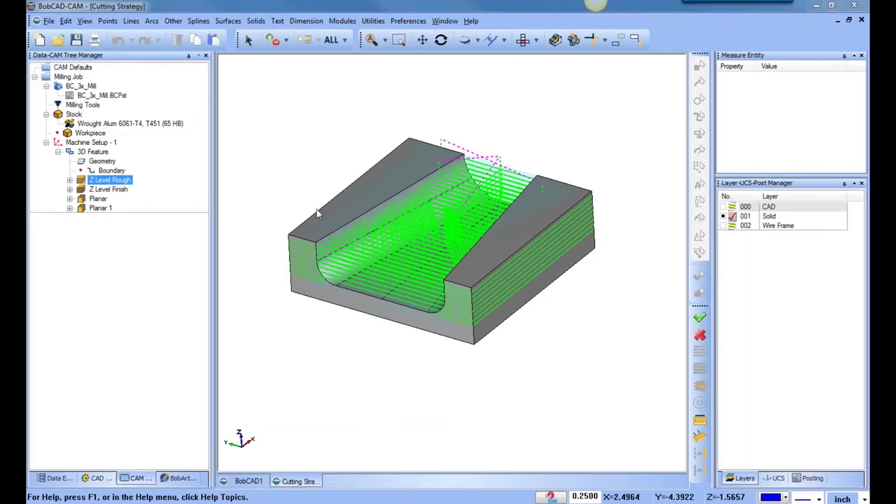
{"action": "key", "text": "ctrl+t"}
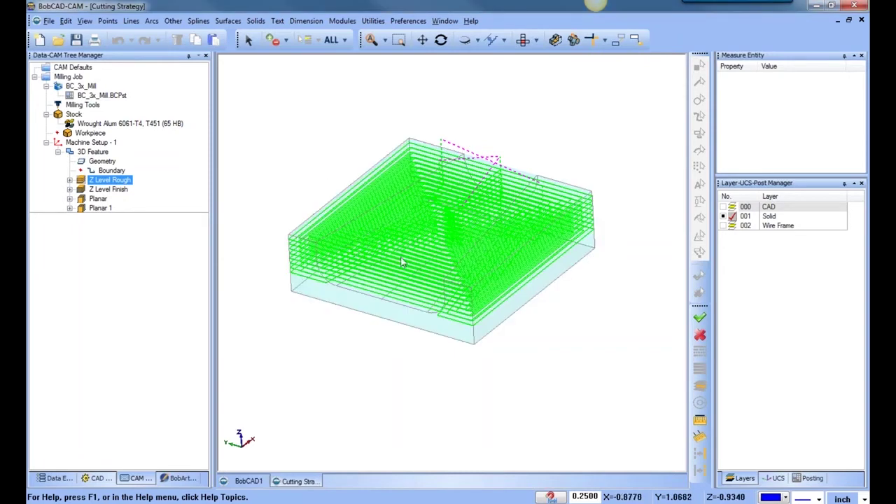
{"action": "scroll", "coordinate": [411, 263], "scroll_direction": "up", "scroll_amount": 2}
{"action": "scroll", "coordinate": [413, 267], "scroll_direction": "down", "scroll_amount": 1}
{"action": "middle_click_drag", "start_coordinate": [420, 301], "coordinate": [434, 311]}
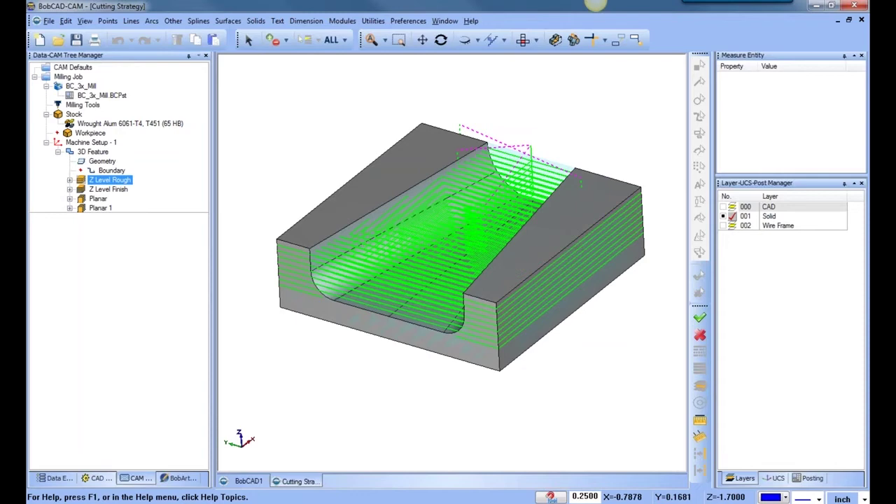
Blank all toolpaths of the 3D feature, leaving only the Z Level Rough operation selected for display
{"action": "left_click", "coordinate": [98, 162]}
{"action": "right_click", "coordinate": [98, 152]}
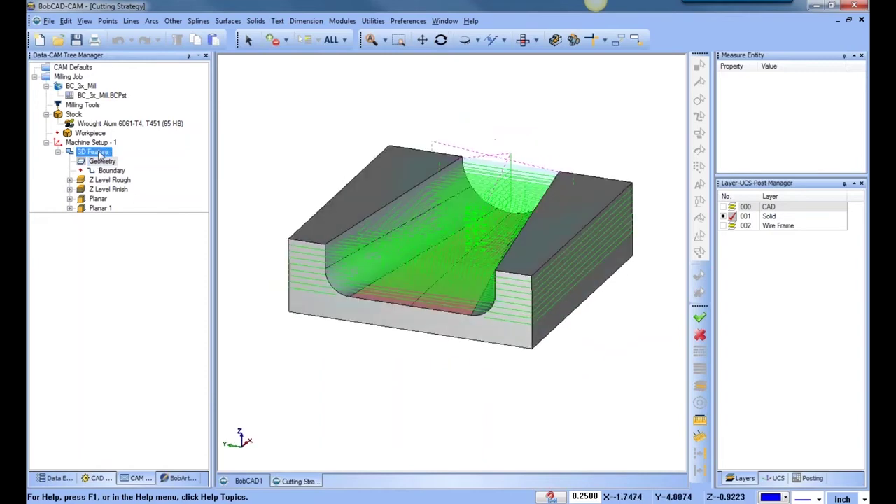
{"action": "left_click", "coordinate": [156, 460]}
{"action": "left_click", "coordinate": [111, 171]}
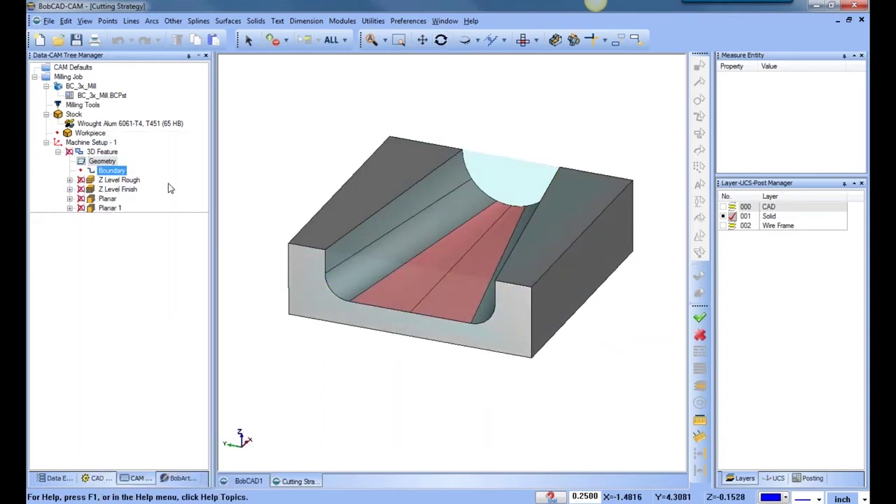
{"action": "left_click", "coordinate": [136, 182]}
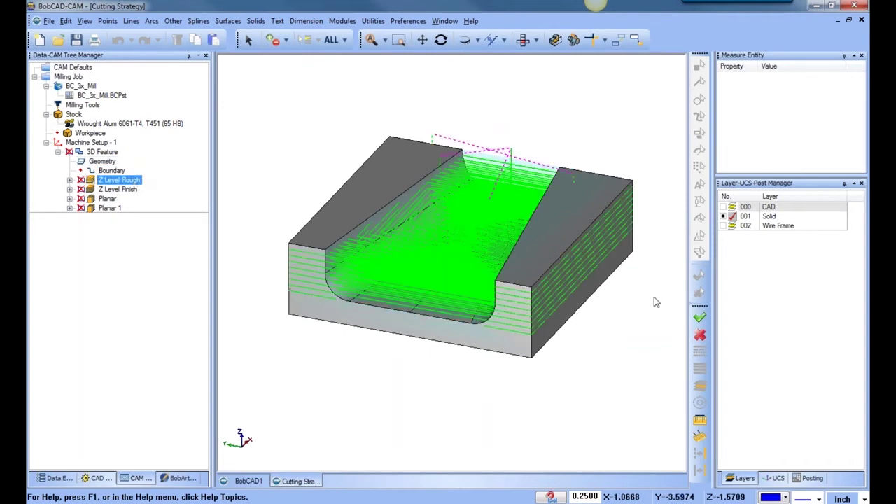
Compute the Z Level Finish and Planar toolpaths for the tapered floor faces of the channel
{"action": "right_click", "coordinate": [121, 190]}
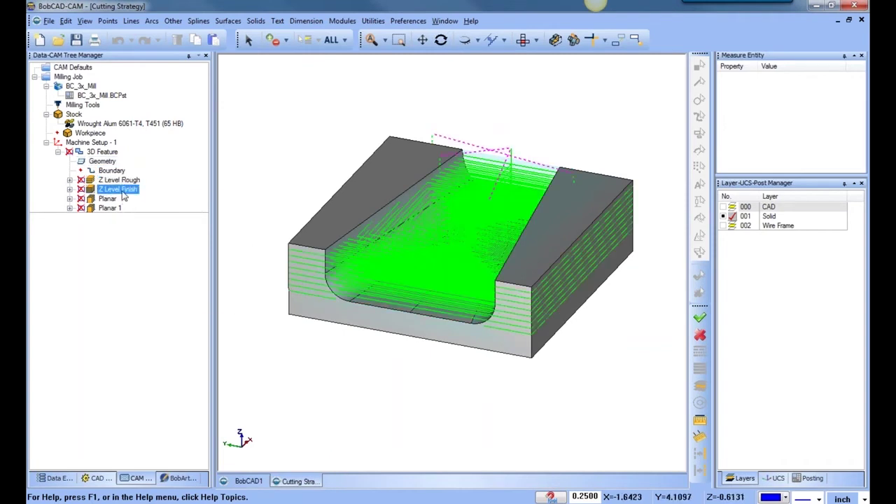
{"action": "left_click", "coordinate": [181, 201]}
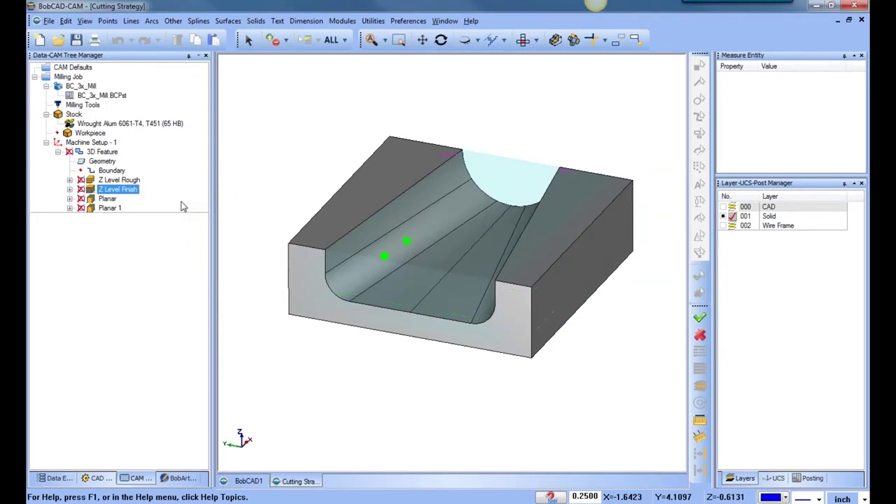
{"action": "middle_click_drag", "start_coordinate": [415, 311], "coordinate": [476, 301]}
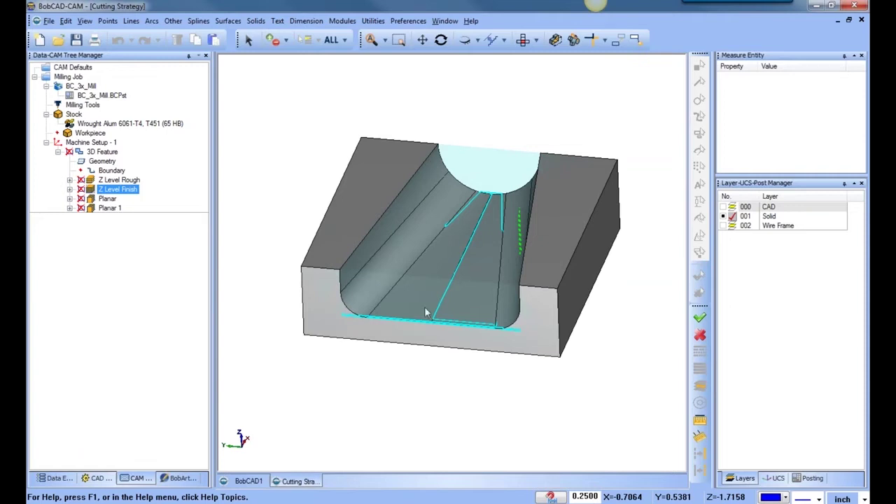
{"action": "right_click", "coordinate": [99, 199]}
{"action": "left_click", "coordinate": [145, 211]}
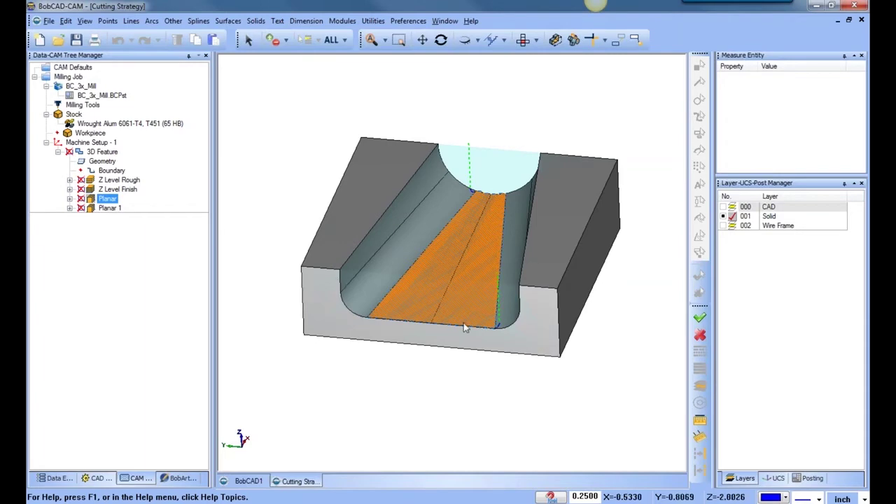
Backplot the Planar toolpath on the floor faces, stepping through its first moves at the channel's far end
{"action": "right_click", "coordinate": [109, 201]}
{"action": "left_click", "coordinate": [151, 220]}
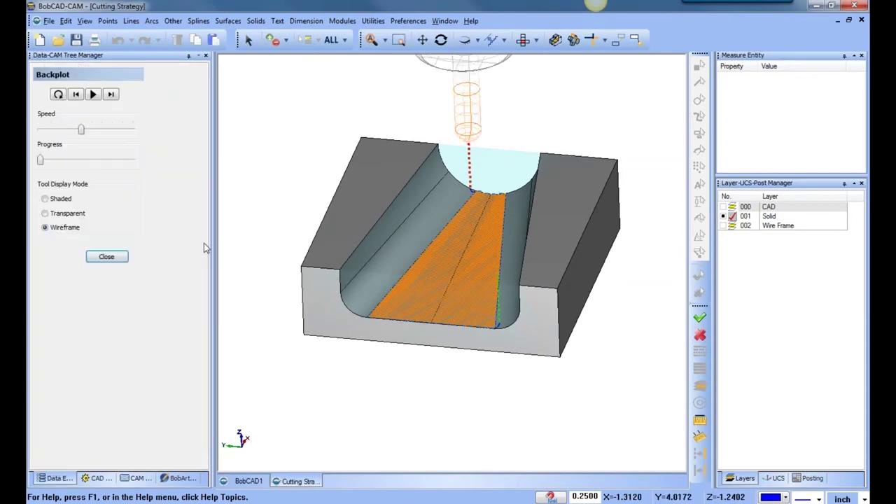
{"action": "left_click", "coordinate": [111, 94]}
{"action": "scroll", "coordinate": [462, 181], "scroll_direction": "down", "scroll_amount": 3}
{"action": "scroll", "coordinate": [466, 182], "scroll_direction": "up", "scroll_amount": 5}
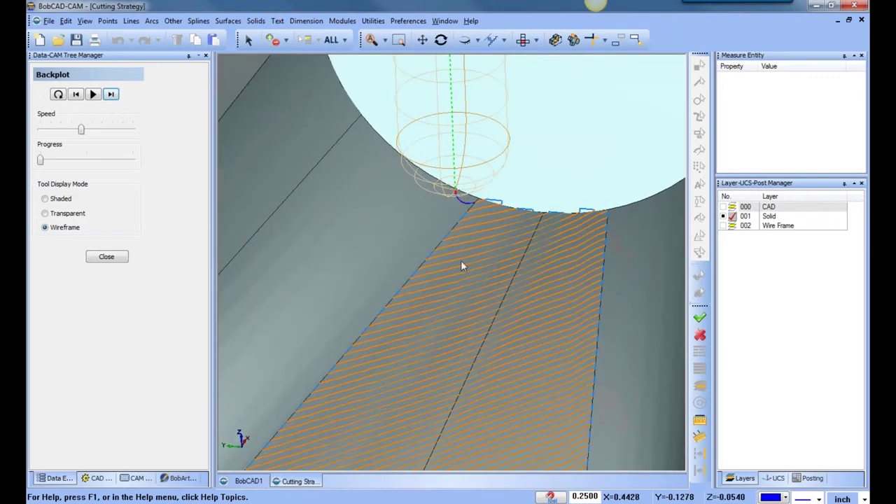
{"action": "middle_click_drag", "start_coordinate": [461, 261], "coordinate": [485, 254]}
{"action": "left_click", "coordinate": [110, 94]}
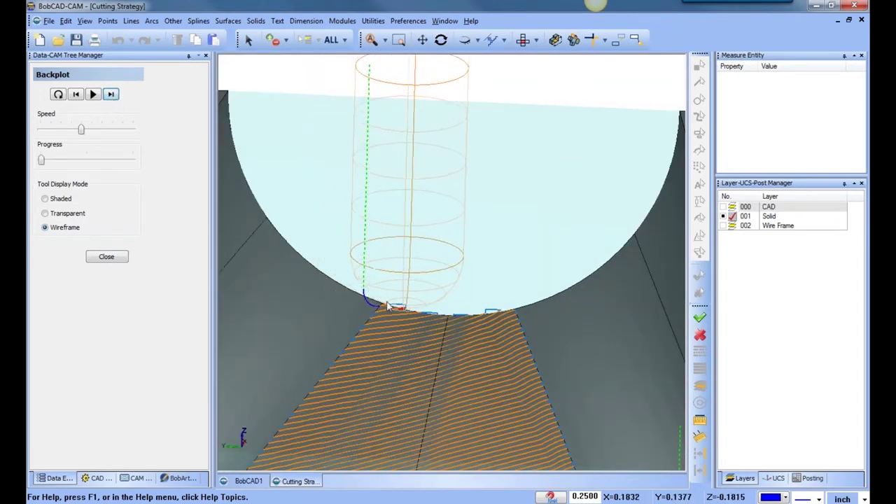
{"action": "left_click", "coordinate": [110, 95]}
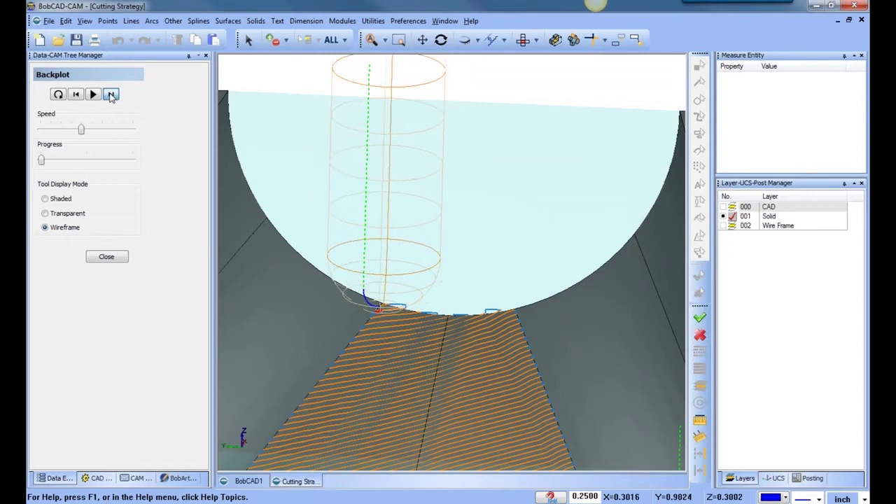
{"action": "left_click", "coordinate": [111, 94]}
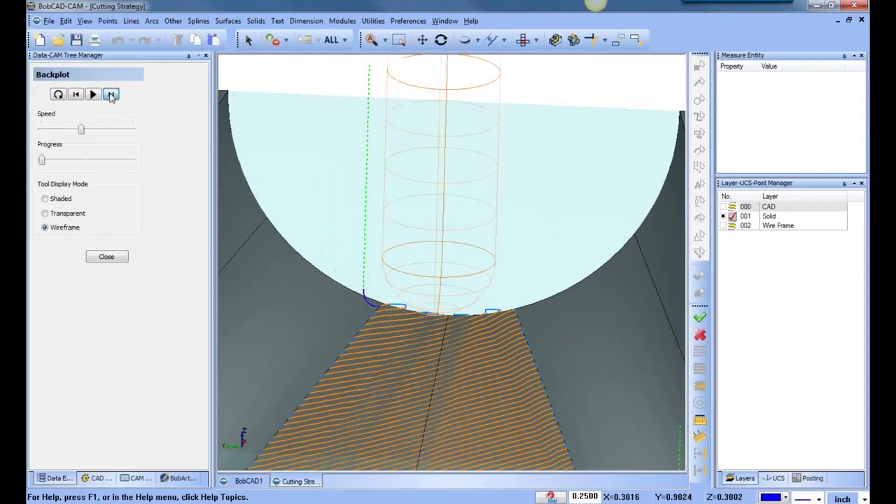
{"action": "scroll", "coordinate": [420, 238], "scroll_direction": "down", "scroll_amount": 10}
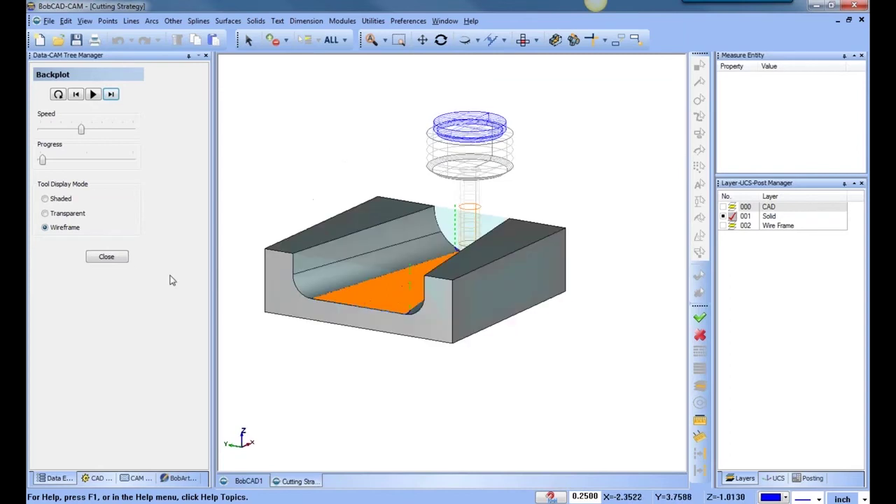
{"action": "left_click", "coordinate": [112, 257]}
Remove the 3D feature's floor geometry and reselect only the curved fillet face below the channel's +Y side wall
{"action": "right_click", "coordinate": [111, 161]}
{"action": "left_click", "coordinate": [148, 185]}
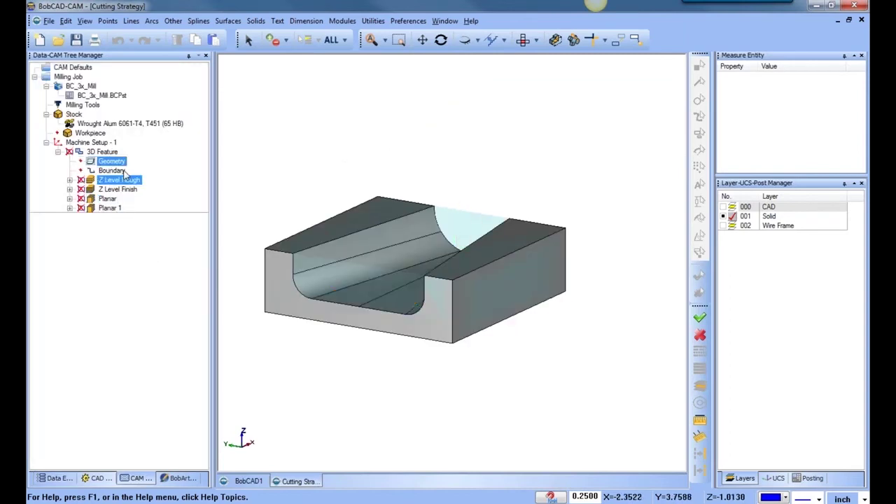
{"action": "double_click", "coordinate": [110, 161]}
{"action": "left_click", "coordinate": [356, 255]}
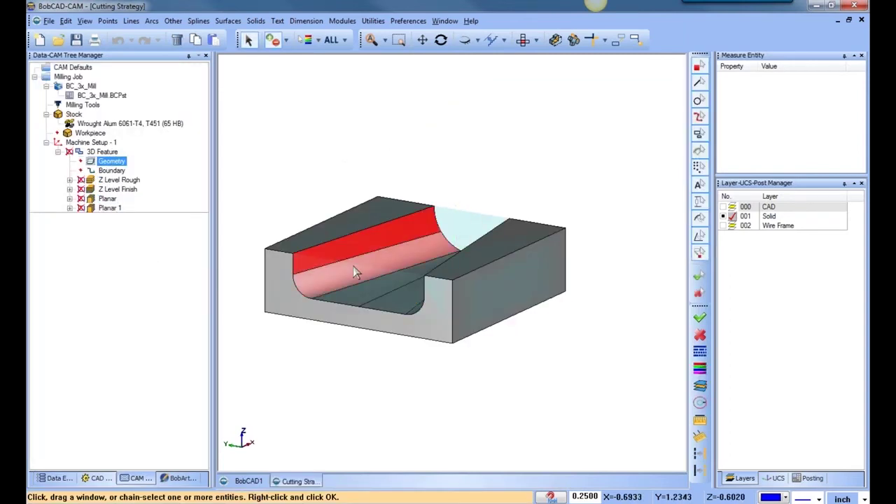
{"action": "left_click", "coordinate": [357, 268]}
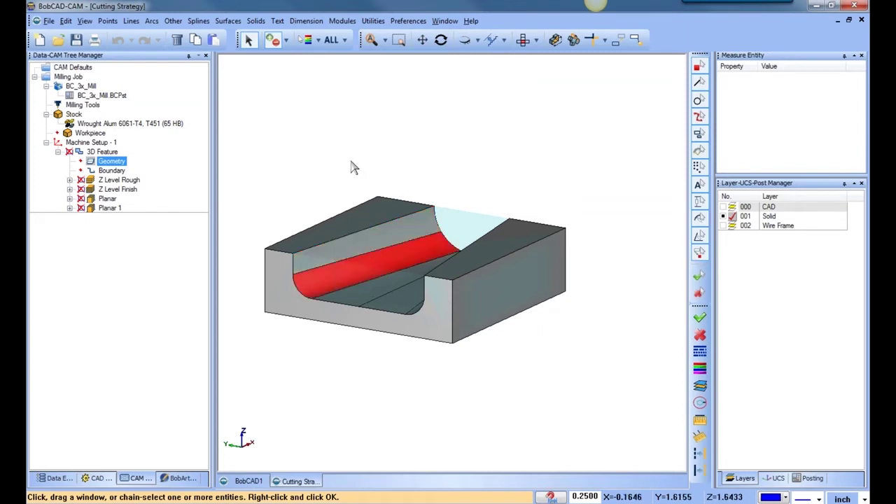
Compute the Z Level Rough toolpath for the fillet face geometry and inspect its passes over the stock
{"action": "left_click", "coordinate": [120, 180]}
{"action": "right_click", "coordinate": [121, 180]}
{"action": "left_click", "coordinate": [172, 188]}
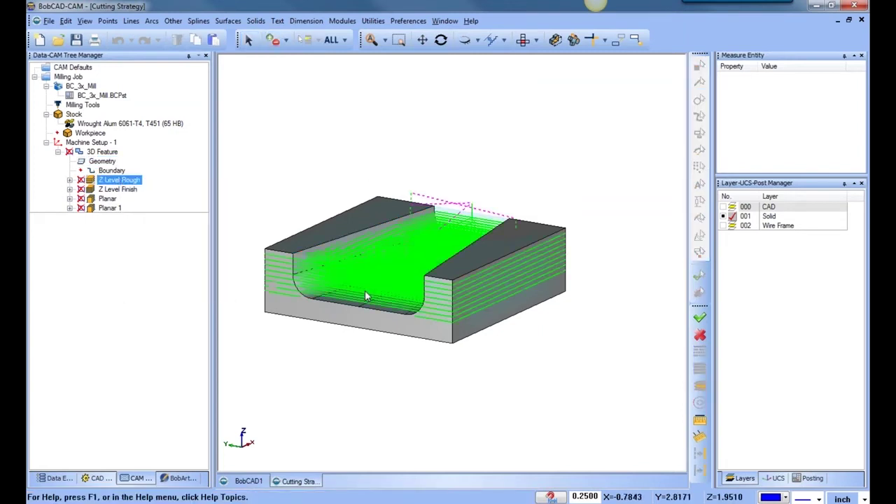
{"action": "mouse_move", "coordinate": [406, 334]}
{"action": "middle_mouse_down"}
{"action": "mouse_move", "coordinate": [444, 328]}
{"action": "mouse_move", "coordinate": [372, 340]}
{"action": "middle_mouse_up"}
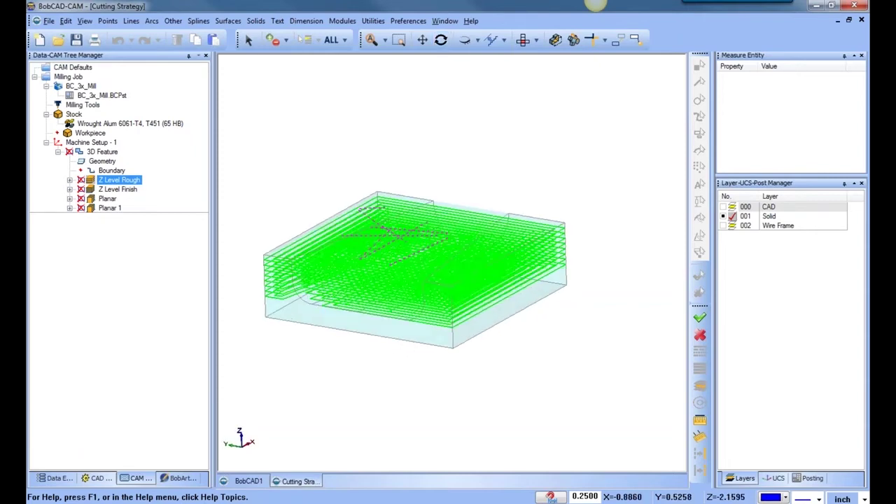
Compute the Z Level Finish toolpath for the fillet face and inspect its passes inside the channel
{"action": "right_click", "coordinate": [118, 189]}
{"action": "left_click", "coordinate": [172, 198]}
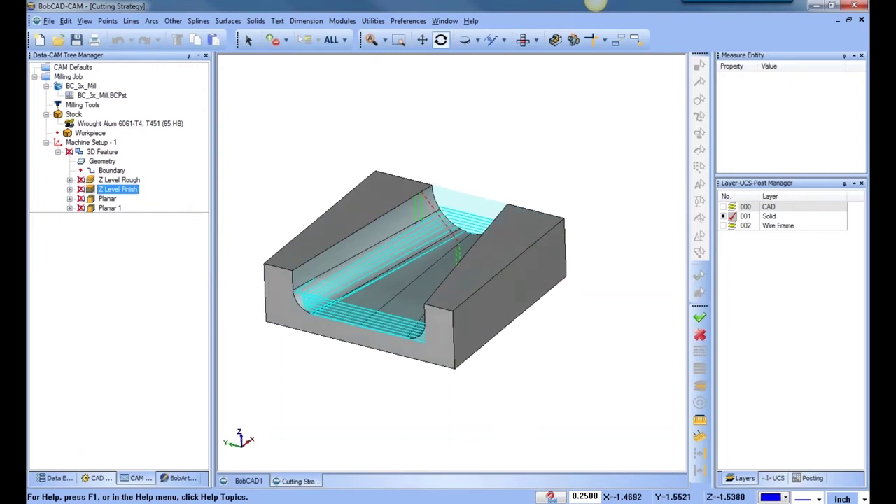
{"action": "scroll", "coordinate": [306, 287], "scroll_direction": "up", "scroll_amount": 3}
{"action": "middle_click_drag", "start_coordinate": [349, 335], "coordinate": [406, 319]}
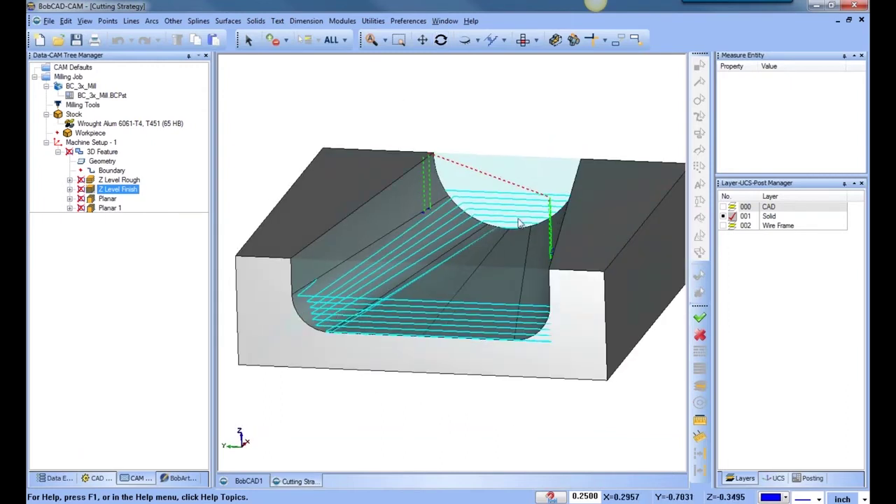
Expand the first Planar operation and compute its toolpath for the fillet face
{"action": "right_click", "coordinate": [105, 208]}
{"action": "right_click", "coordinate": [102, 201]}
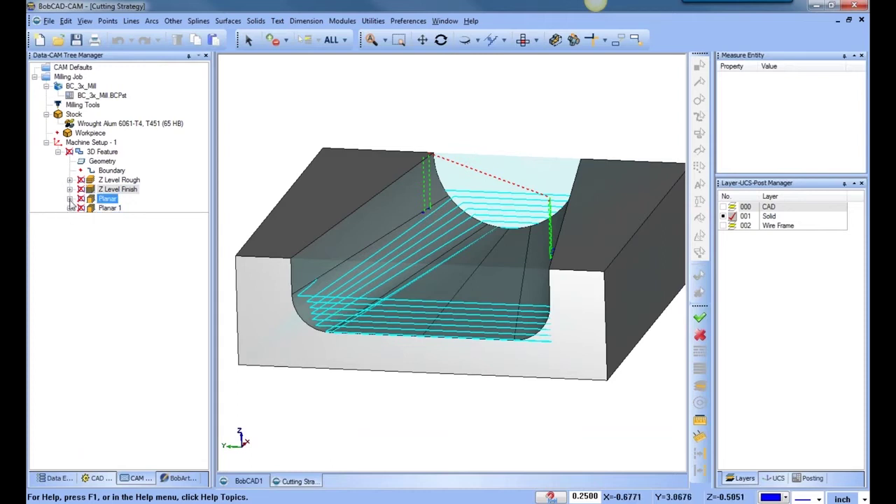
{"action": "left_click", "coordinate": [69, 200]}
{"action": "right_click", "coordinate": [107, 201]}
{"action": "left_click", "coordinate": [143, 206]}
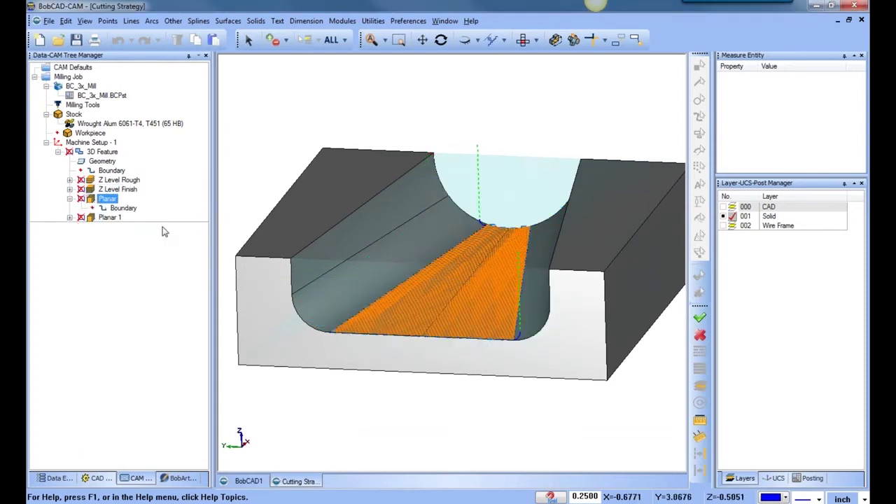
{"action": "scroll", "coordinate": [347, 350], "scroll_direction": "up", "scroll_amount": 5}
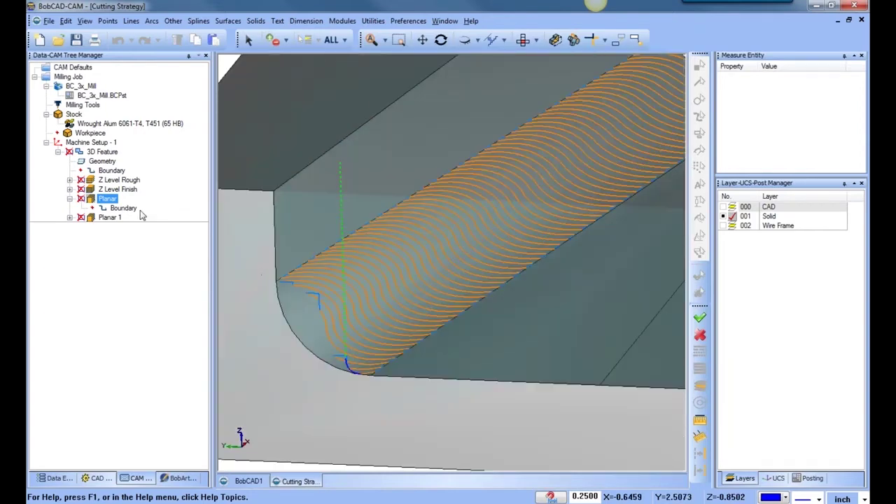
Backplot the Planar toolpath on the fillet face, stepping through its first moves with the tool displayed as Shaded
{"action": "right_click", "coordinate": [108, 200]}
{"action": "left_click", "coordinate": [144, 220]}
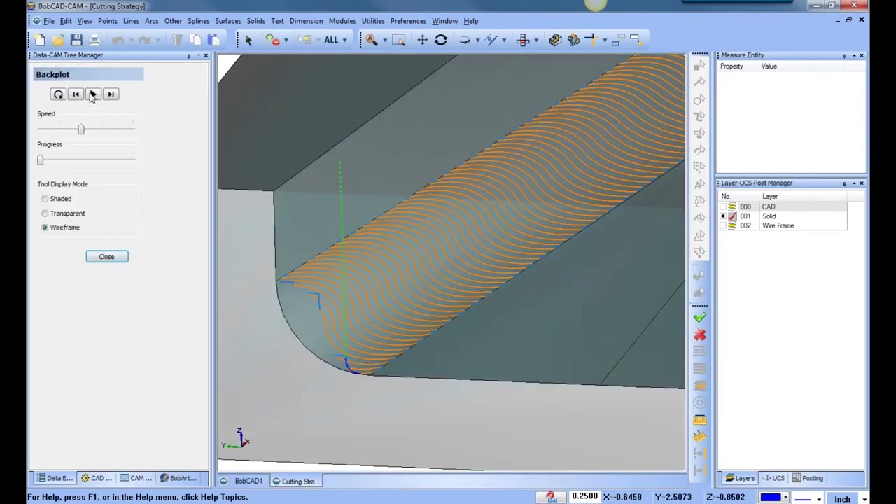
{"action": "left_click", "coordinate": [110, 94]}
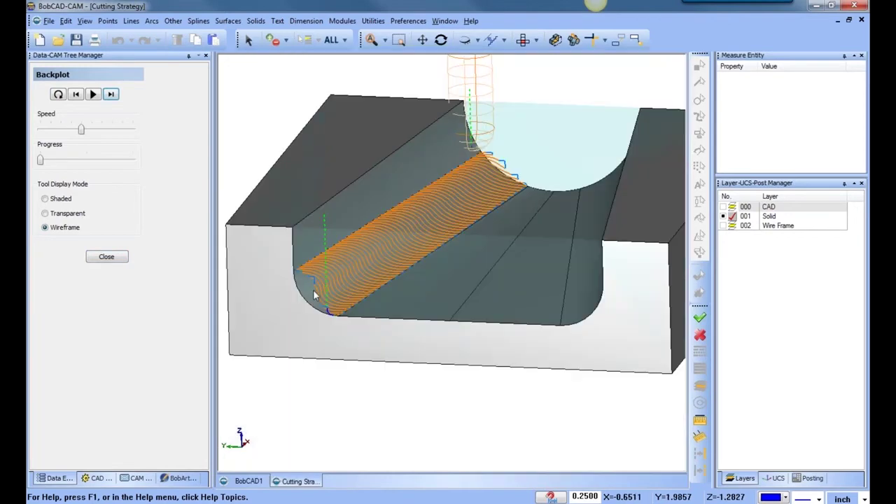
{"action": "scroll", "coordinate": [474, 164], "scroll_direction": "up", "scroll_amount": 10}
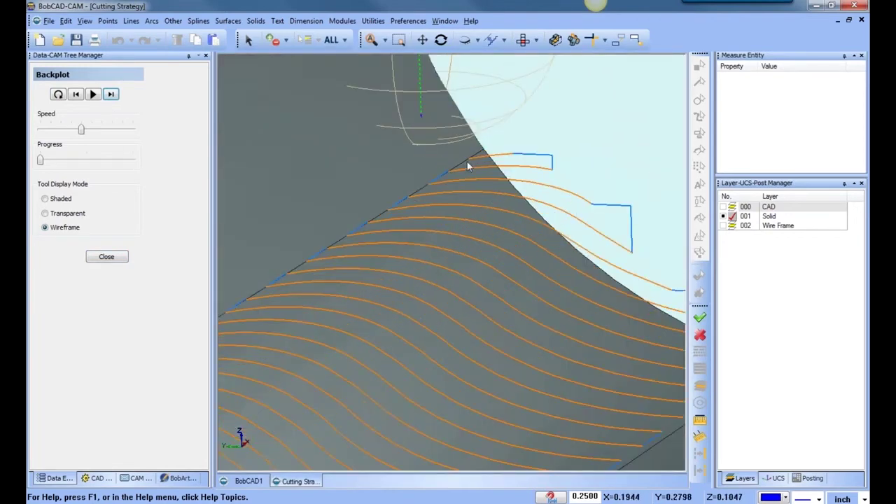
{"action": "left_click", "coordinate": [45, 199]}
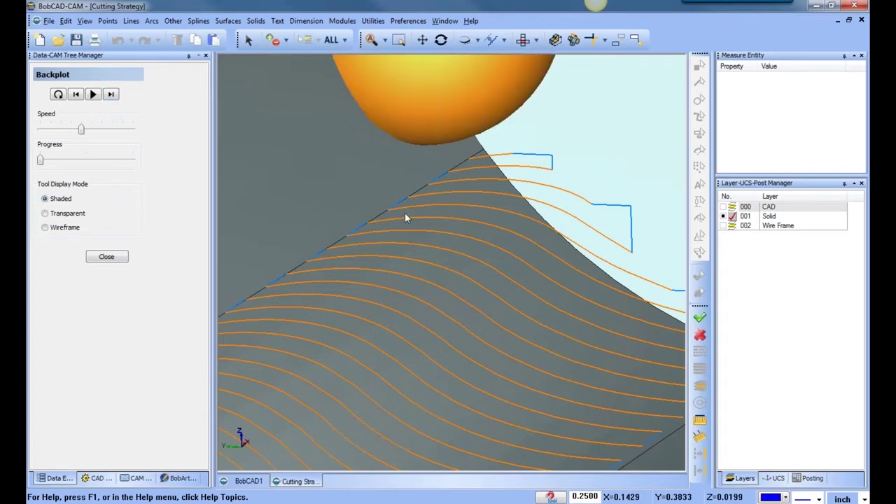
{"action": "scroll", "coordinate": [405, 212], "scroll_direction": "down", "scroll_amount": 5}
{"action": "scroll", "coordinate": [404, 217], "scroll_direction": "down", "scroll_amount": 8}
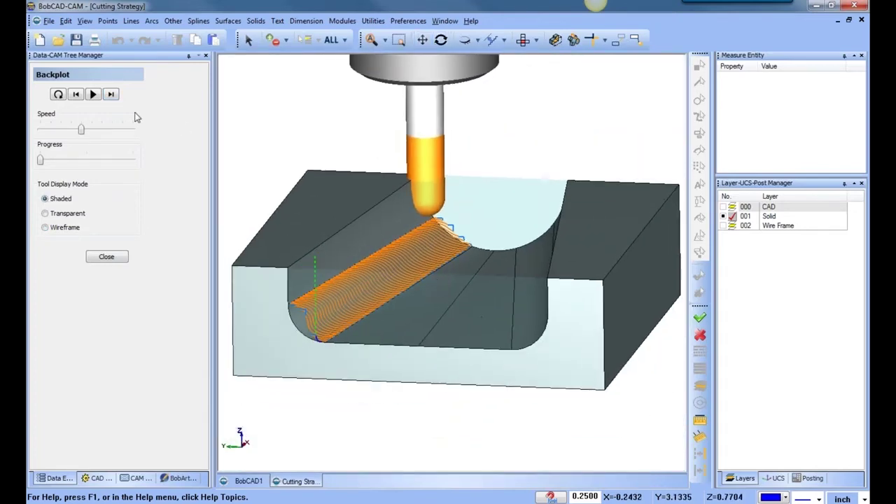
{"action": "left_click", "coordinate": [111, 95]}
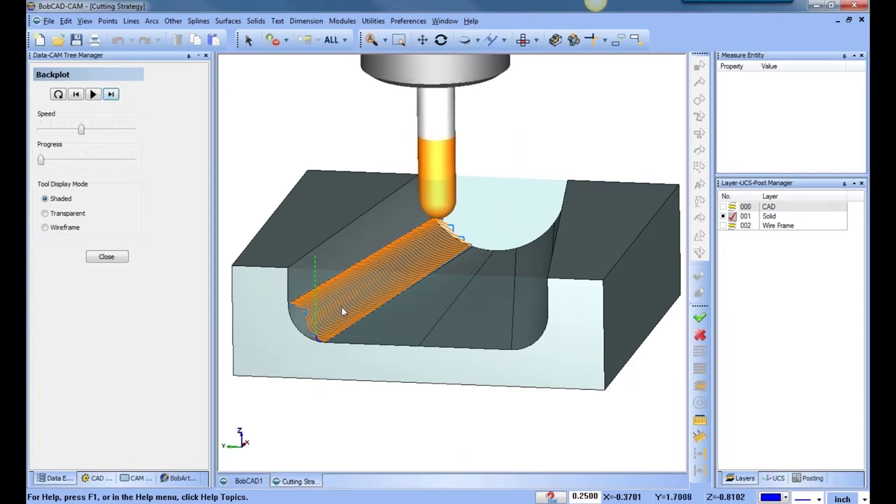
{"action": "left_click", "coordinate": [107, 257]}
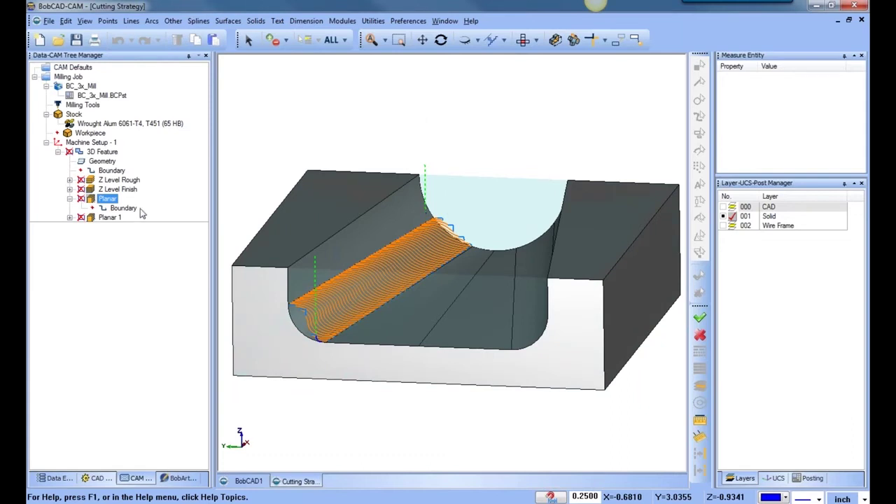
Reselect the 3D feature's geometry, adding the channel wall and floor faces that adjoin the fillet face
{"action": "right_click", "coordinate": [102, 161]}
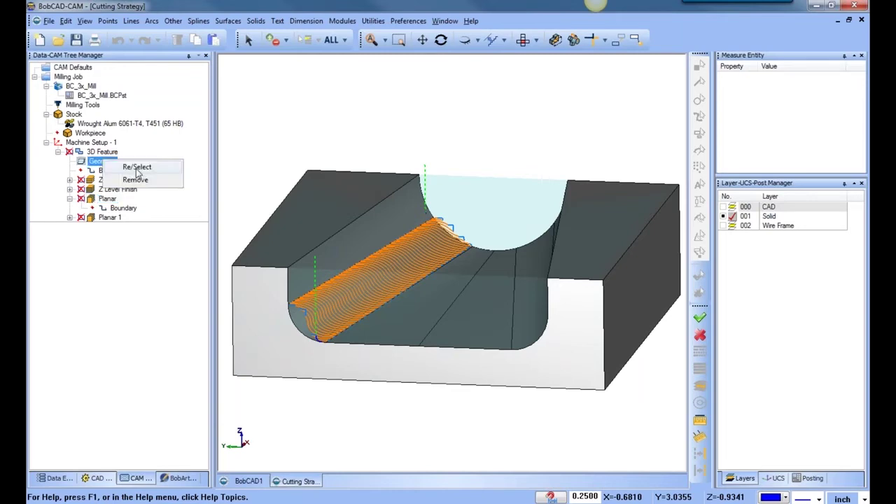
{"action": "left_click", "coordinate": [139, 168]}
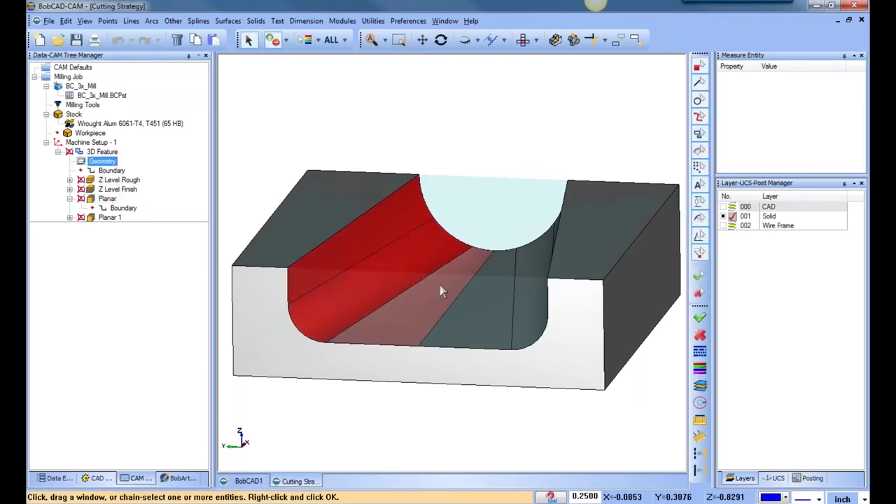
{"action": "left_click", "coordinate": [440, 290]}
Compute the Z Level Rough, Z Level Finish and first Planar toolpaths for the wall, fillet and floor face geometry
{"action": "right_click", "coordinate": [123, 182]}
{"action": "left_click", "coordinate": [159, 188]}
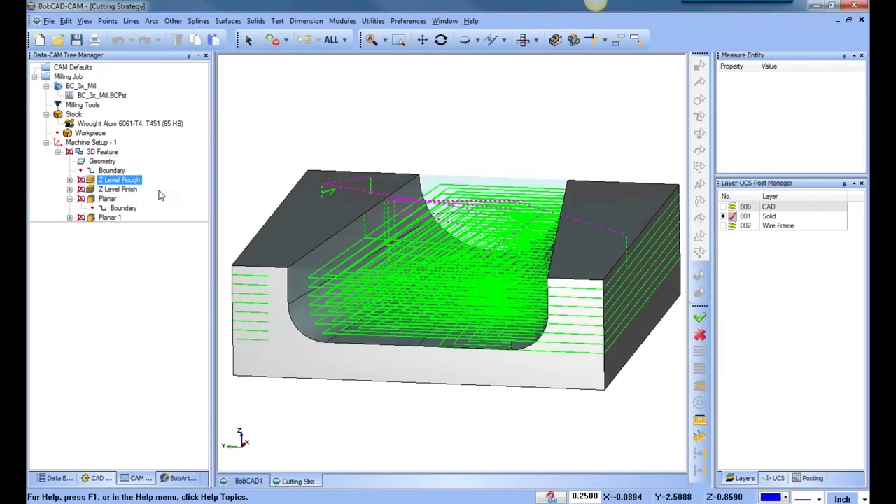
{"action": "right_click", "coordinate": [130, 191]}
{"action": "left_click", "coordinate": [158, 203]}
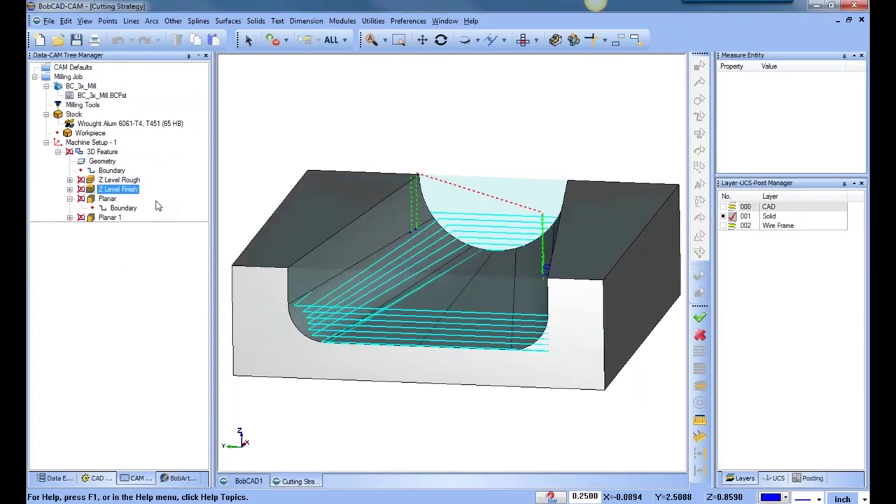
{"action": "left_click", "coordinate": [107, 199]}
{"action": "right_click", "coordinate": [107, 199]}
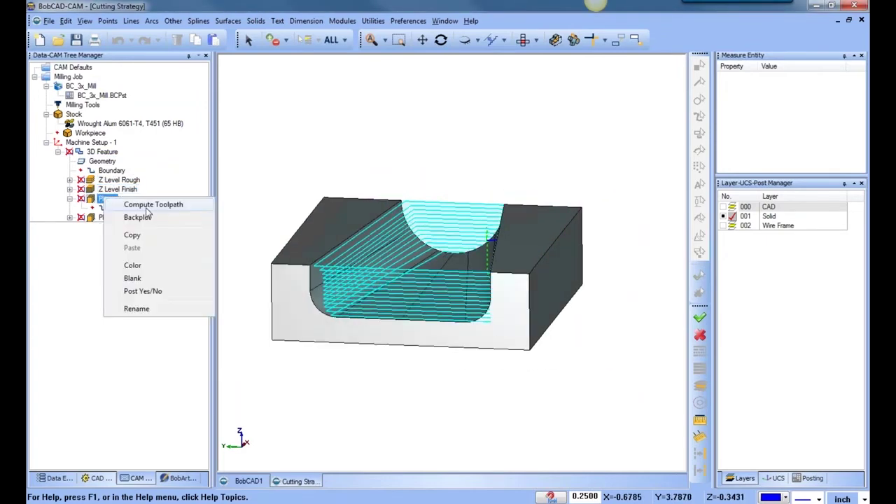
{"action": "left_click", "coordinate": [150, 204]}
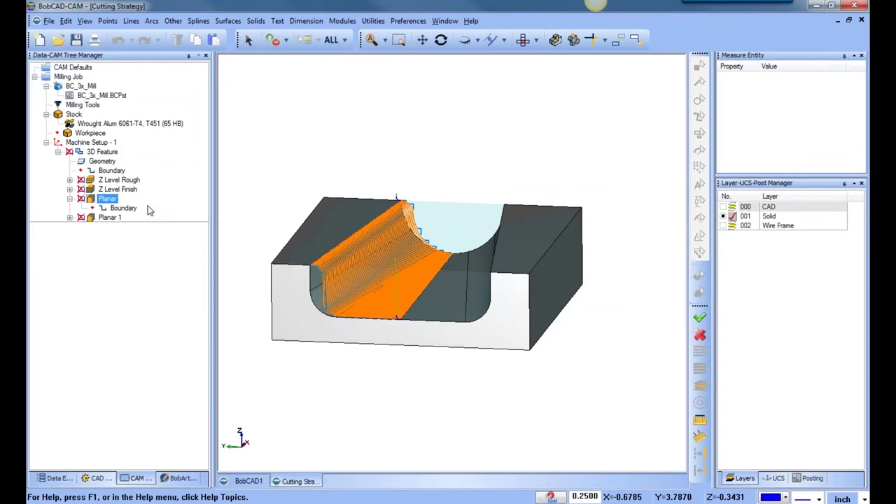
Remove the 3D feature's current geometry and select the whole solid as its geometry instead
{"action": "left_click", "coordinate": [102, 161]}
{"action": "right_click", "coordinate": [106, 162]}
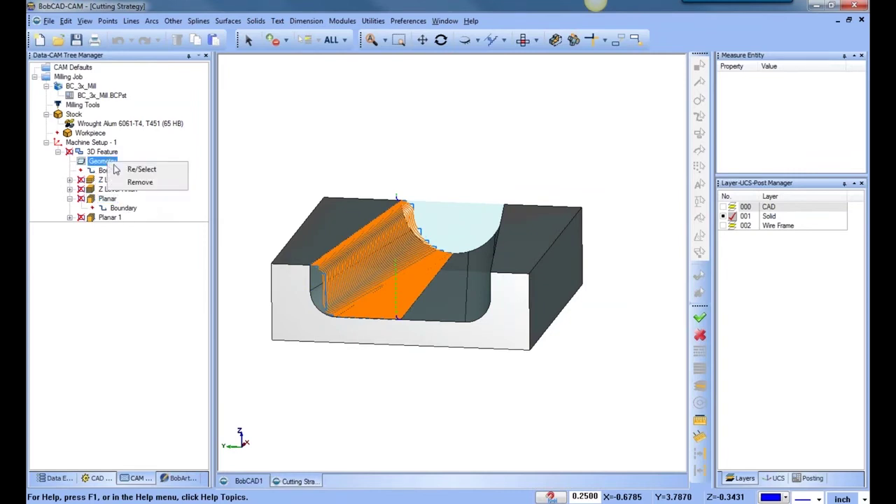
{"action": "left_click", "coordinate": [147, 183]}
{"action": "right_click", "coordinate": [142, 175]}
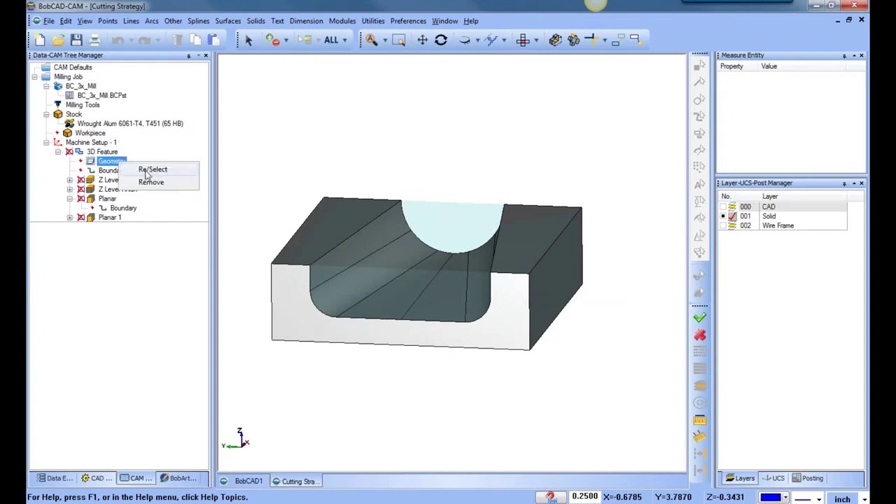
{"action": "left_click", "coordinate": [145, 171]}
{"action": "key", "text": "ctrl+a"}
{"action": "key", "text": "space"}
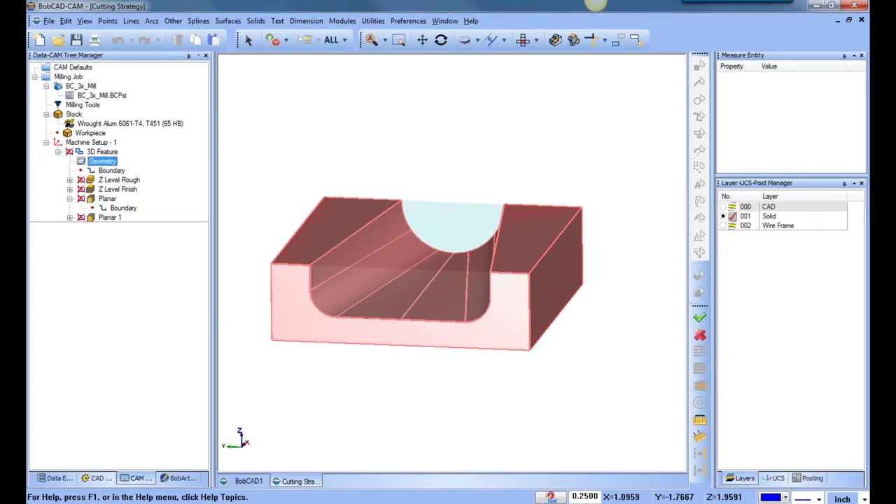
Compute the Z Level Rough, Z Level Finish and first Planar toolpaths for the whole-solid geometry and inspect the result
{"action": "right_click", "coordinate": [125, 180]}
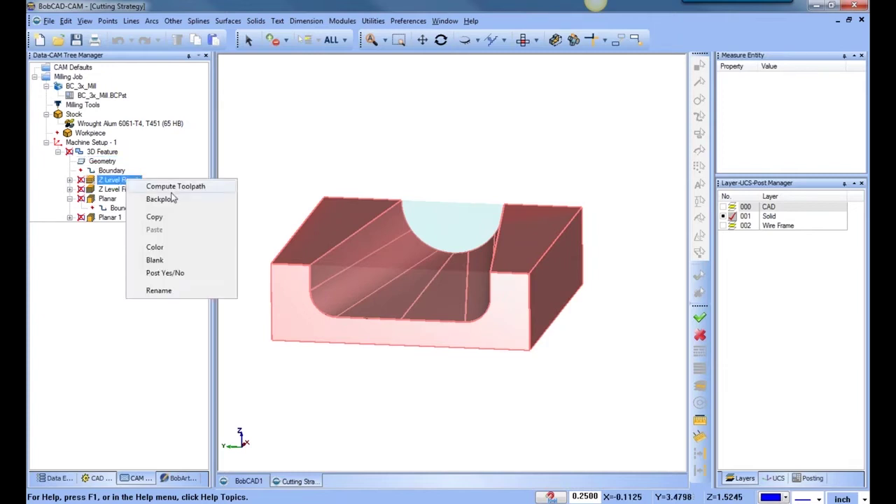
{"action": "left_click", "coordinate": [172, 187]}
{"action": "right_click", "coordinate": [121, 192]}
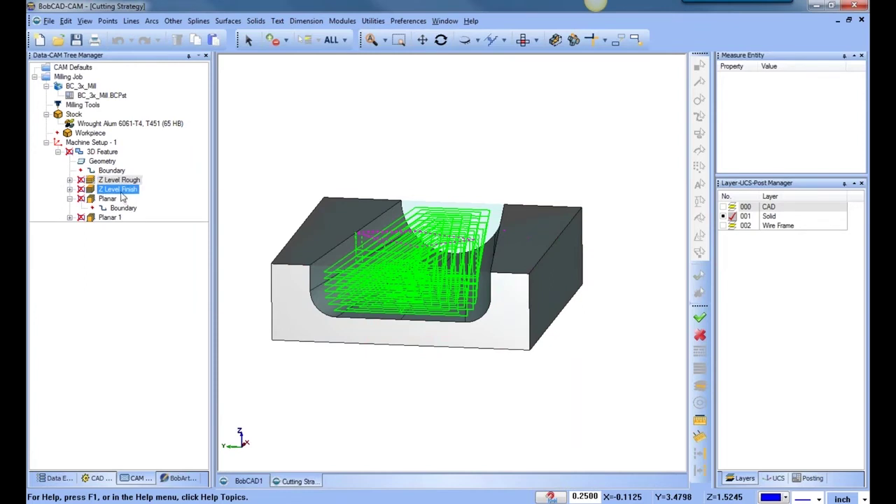
{"action": "left_click", "coordinate": [162, 200]}
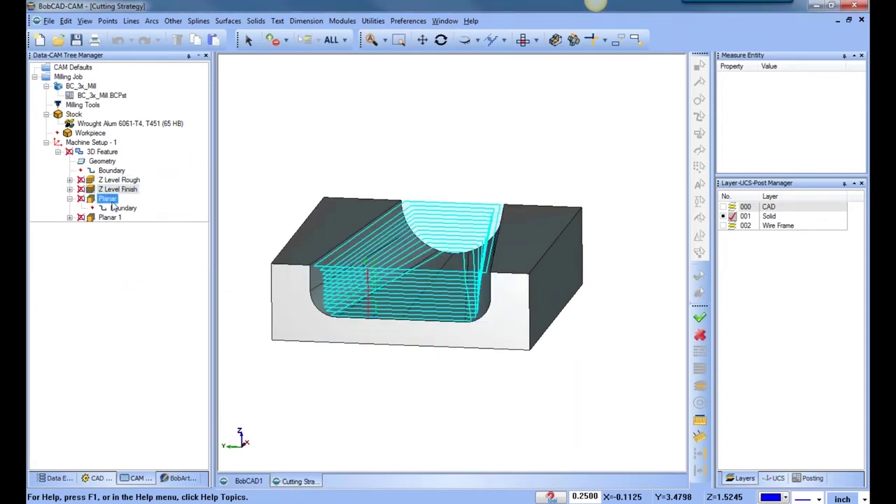
{"action": "right_click", "coordinate": [105, 199]}
{"action": "left_click", "coordinate": [151, 206]}
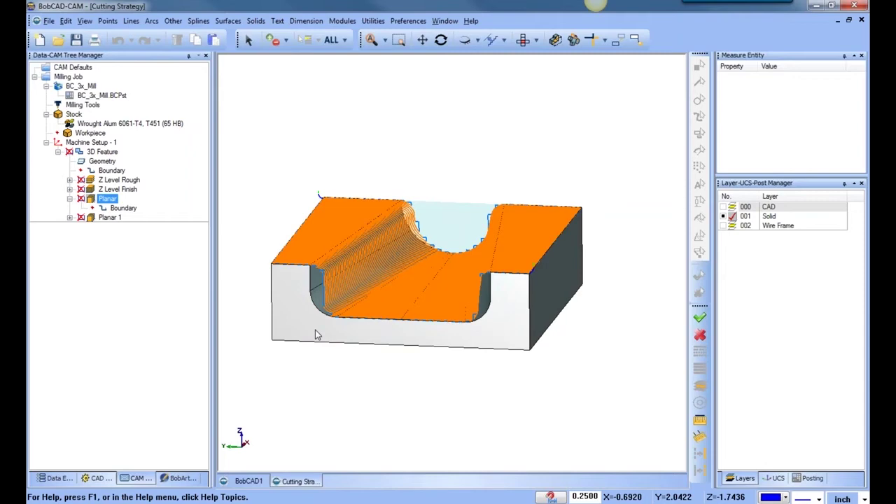
{"action": "left_click", "coordinate": [522, 40]}
{"action": "middle_click_drag", "start_coordinate": [463, 275], "coordinate": [444, 260]}
Select all wall, fillet and floor faces of the channel as the 3D feature's boundary
{"action": "right_click", "coordinate": [118, 169]}
{"action": "left_click", "coordinate": [113, 161]}
{"action": "middle_click_drag", "start_coordinate": [304, 284], "coordinate": [439, 288]}
{"action": "scroll", "coordinate": [416, 297], "scroll_direction": "up", "scroll_amount": 3}
{"action": "left_click", "coordinate": [109, 171]}
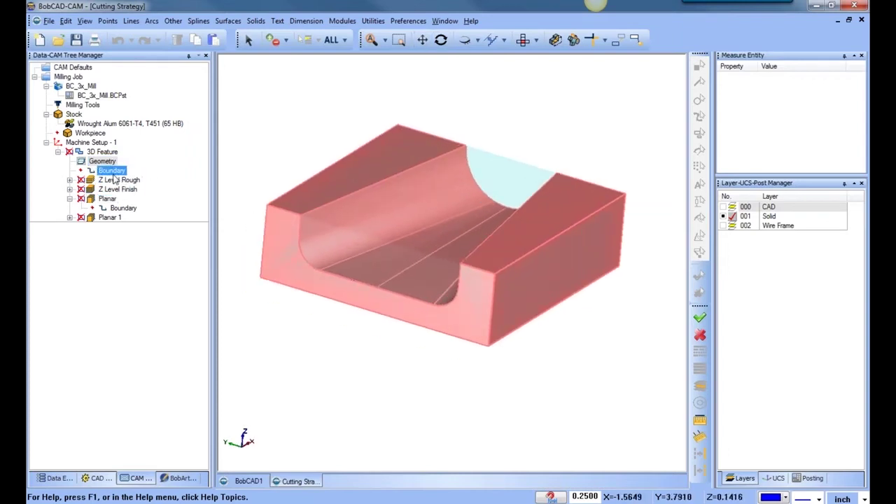
{"action": "double_click", "coordinate": [112, 172]}
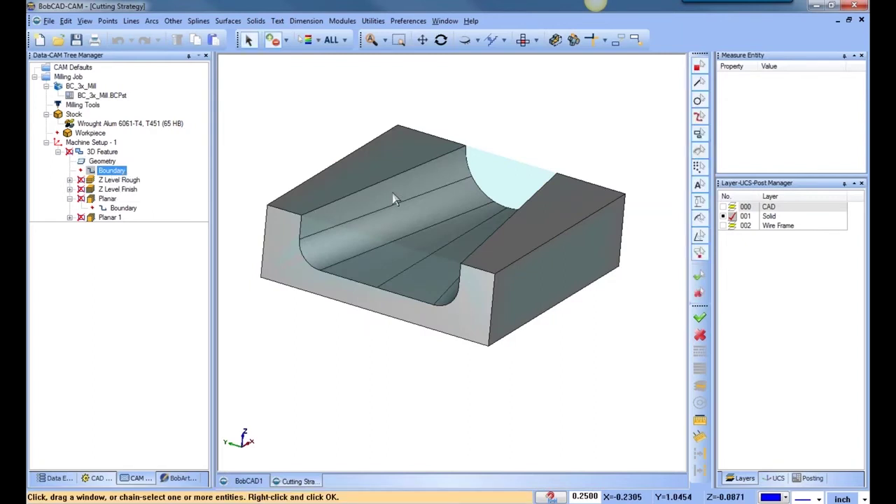
{"action": "left_click", "coordinate": [435, 209]}
{"action": "left_click", "coordinate": [434, 205]}
{"action": "middle_click_drag", "start_coordinate": [385, 319], "coordinate": [434, 315]}
{"action": "left_click", "coordinate": [410, 268]}
{"action": "left_click", "coordinate": [453, 275]}
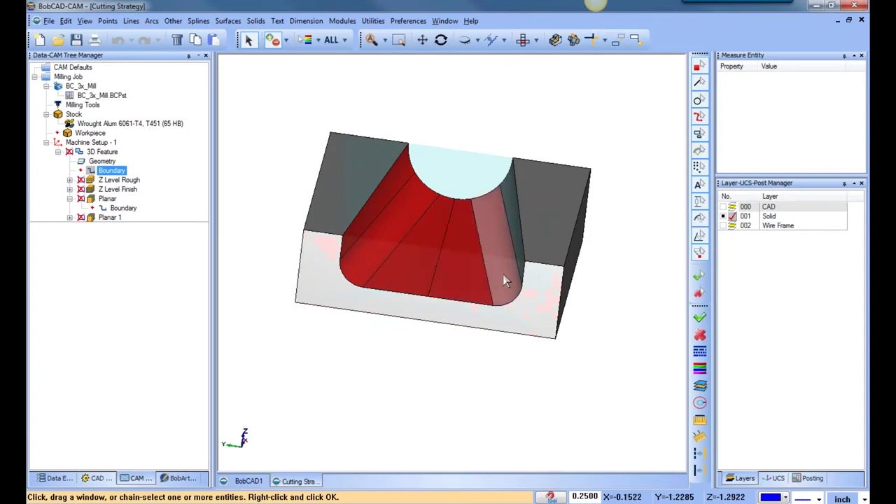
{"action": "left_click", "coordinate": [506, 224]}
{"action": "left_click", "coordinate": [509, 198]}
{"action": "key", "text": "space"}
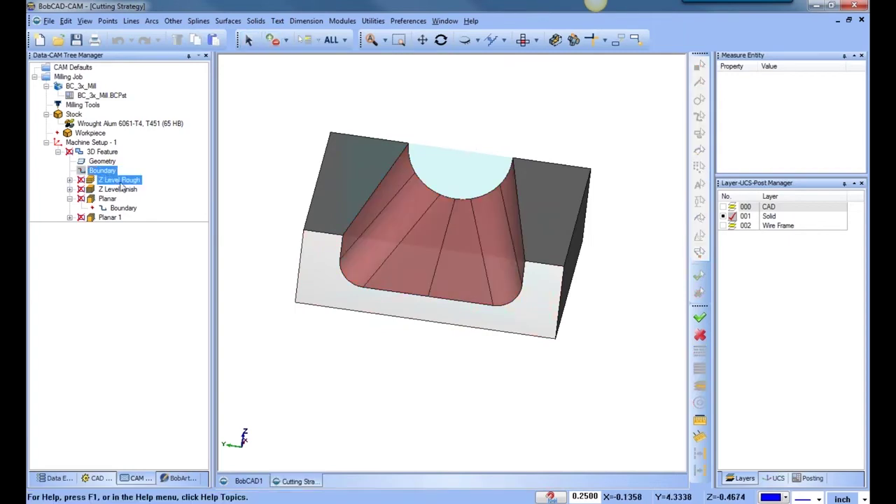
Compute the Z Level Rough, Z Level Finish and first Planar toolpaths inside the channel-face boundary
{"action": "right_click", "coordinate": [121, 184]}
{"action": "left_click", "coordinate": [140, 188]}
{"action": "middle_click_drag", "start_coordinate": [314, 243], "coordinate": [422, 302]}
{"action": "left_click", "coordinate": [123, 189]}
{"action": "right_click", "coordinate": [129, 193]}
{"action": "left_click", "coordinate": [168, 194]}
{"action": "left_click", "coordinate": [118, 209]}
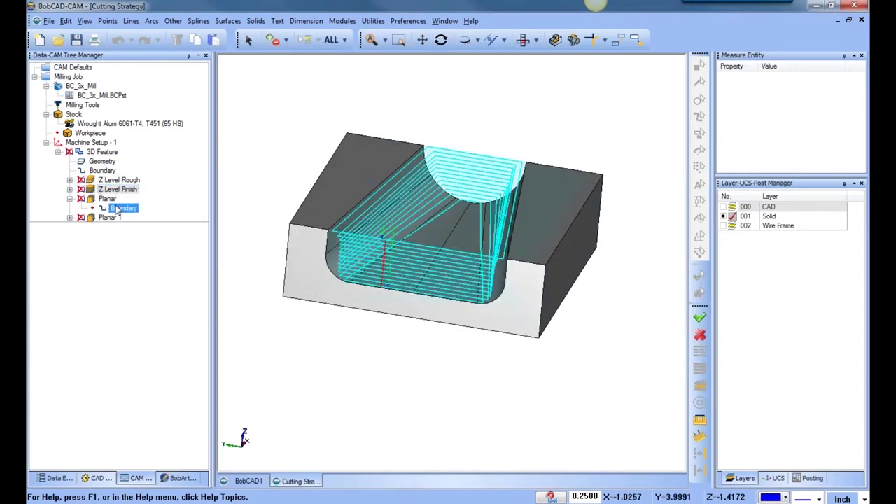
{"action": "right_click", "coordinate": [111, 199]}
{"action": "left_click", "coordinate": [165, 205]}
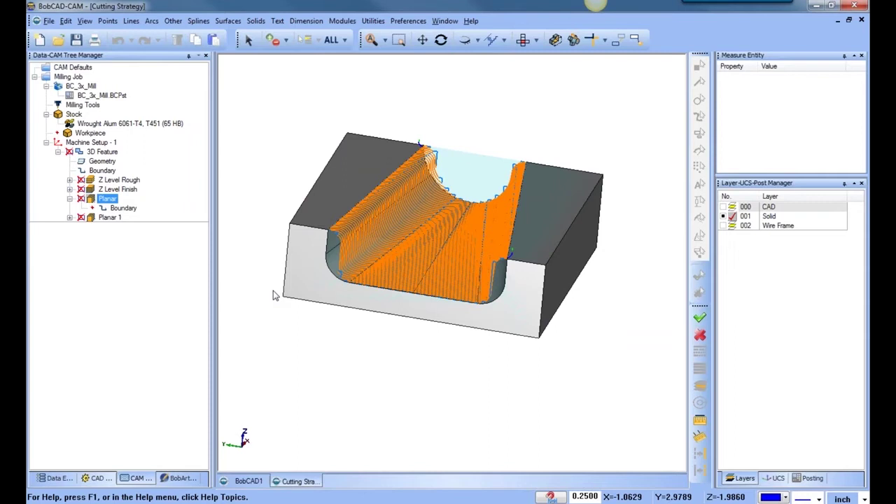
Replace the feature's boundary with a closed chain of edges around one side wall, its fillet and the adjoining floor half
{"action": "right_click", "coordinate": [106, 171]}
{"action": "left_click", "coordinate": [129, 190]}
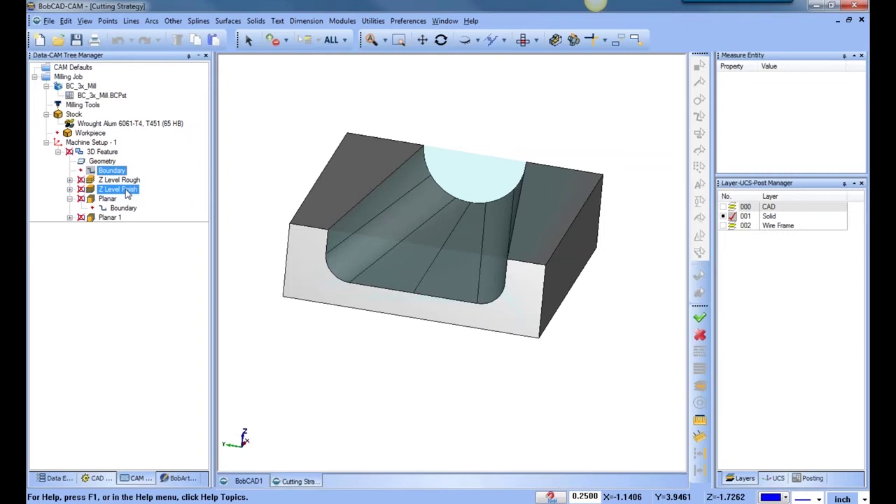
{"action": "right_click", "coordinate": [115, 172]}
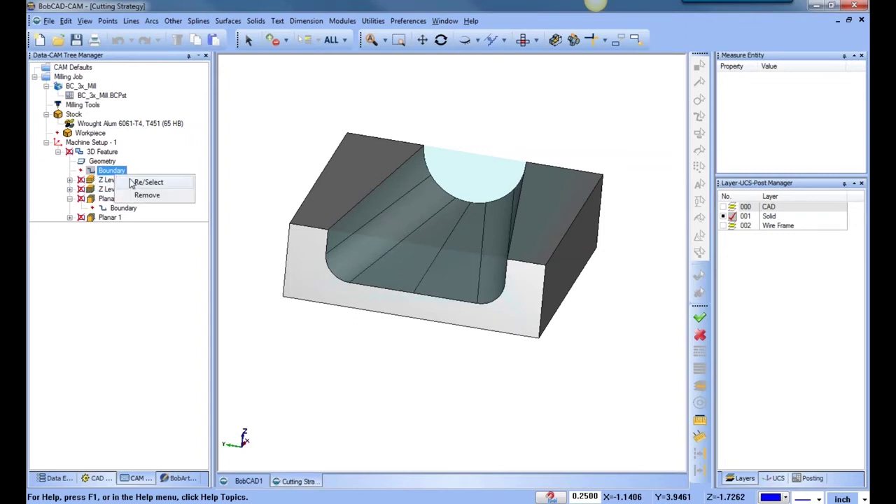
{"action": "left_click", "coordinate": [140, 181]}
{"action": "left_click", "coordinate": [376, 189]}
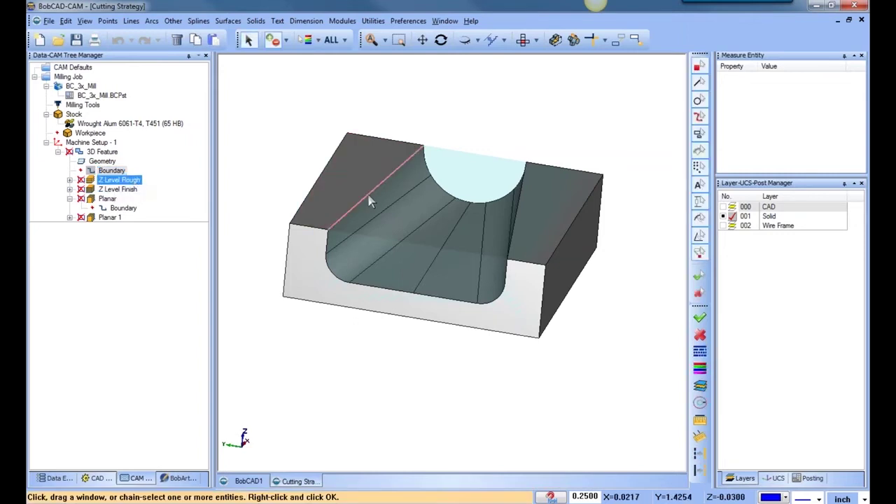
{"action": "left_click", "coordinate": [328, 246]}
{"action": "left_click", "coordinate": [343, 280]}
{"action": "left_click", "coordinate": [367, 288]}
{"action": "left_click", "coordinate": [446, 239]}
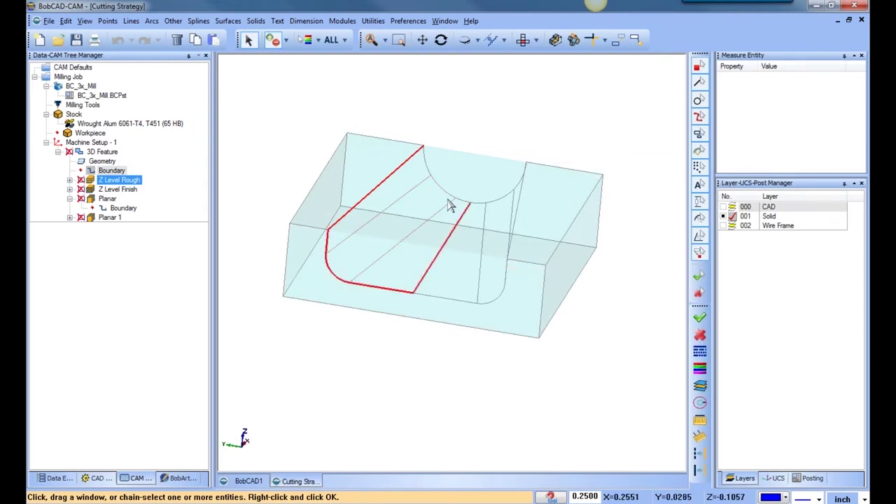
{"action": "left_click", "coordinate": [450, 194]}
{"action": "left_click", "coordinate": [428, 168]}
{"action": "key", "text": "space"}
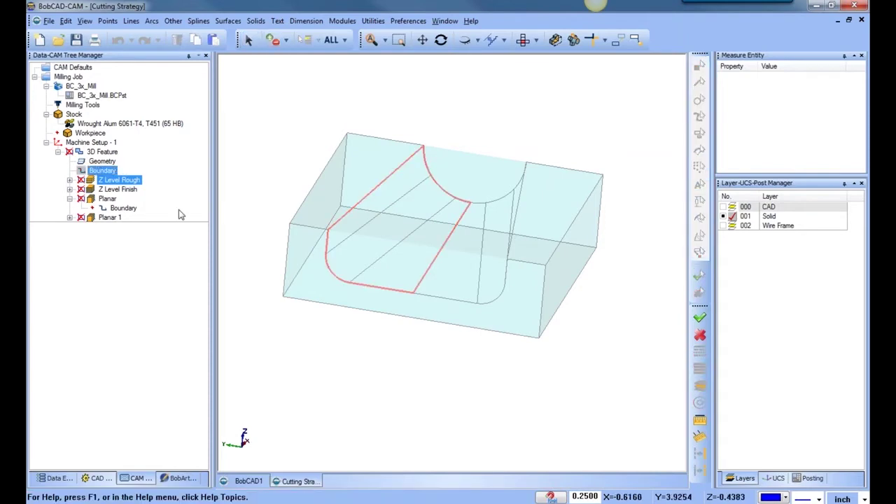
Compute the Z Level Rough and Z Level Finish toolpaths with the edge-chain boundary
{"action": "right_click", "coordinate": [121, 180]}
{"action": "left_click", "coordinate": [170, 208]}
{"action": "mouse_move", "coordinate": [302, 338]}
{"action": "middle_mouse_down"}
{"action": "mouse_move", "coordinate": [410, 344]}
{"action": "mouse_move", "coordinate": [386, 349]}
{"action": "mouse_move", "coordinate": [394, 357]}
{"action": "mouse_move", "coordinate": [420, 311]}
{"action": "mouse_move", "coordinate": [392, 238]}
{"action": "middle_mouse_up"}
{"action": "right_click", "coordinate": [123, 189]}
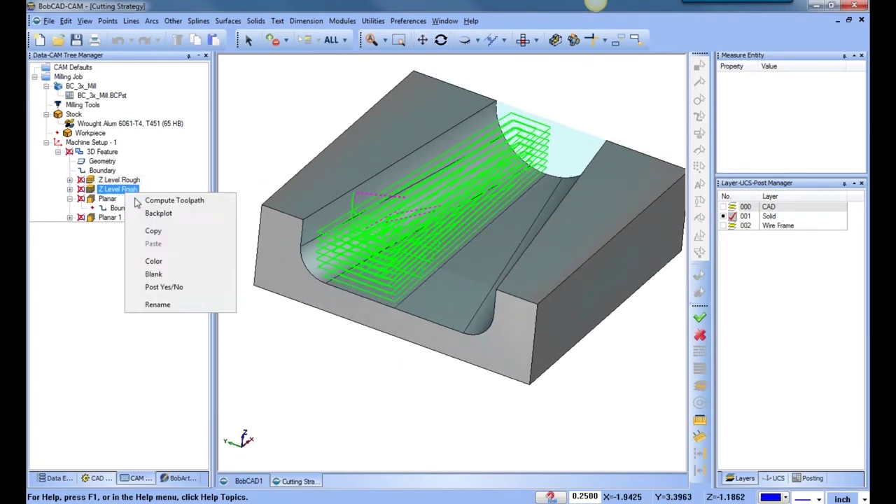
{"action": "left_click", "coordinate": [173, 199]}
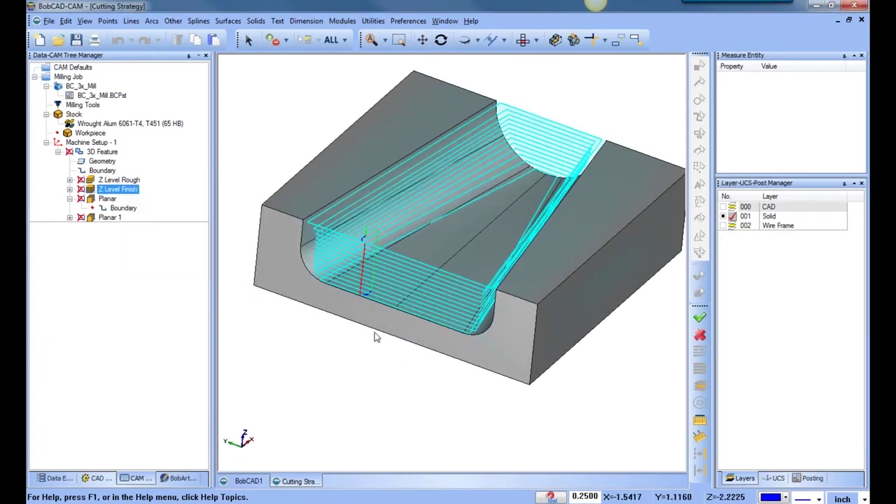
Remove the Z Level Finish operation's own boundary and expand Z Level Rough to check its boundary against the feature's
{"action": "left_click", "coordinate": [70, 190]}
{"action": "left_click", "coordinate": [113, 199]}
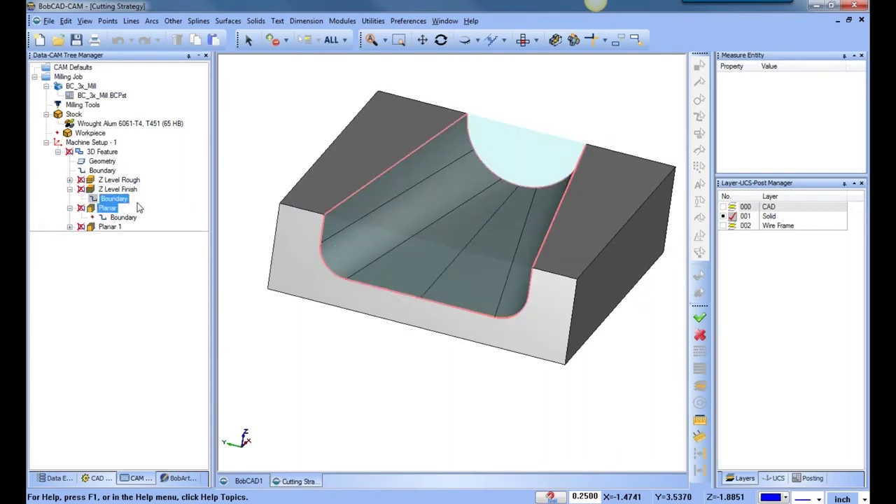
{"action": "left_click", "coordinate": [118, 190]}
{"action": "left_click", "coordinate": [115, 199]}
{"action": "right_click", "coordinate": [121, 203]}
{"action": "left_click", "coordinate": [153, 222]}
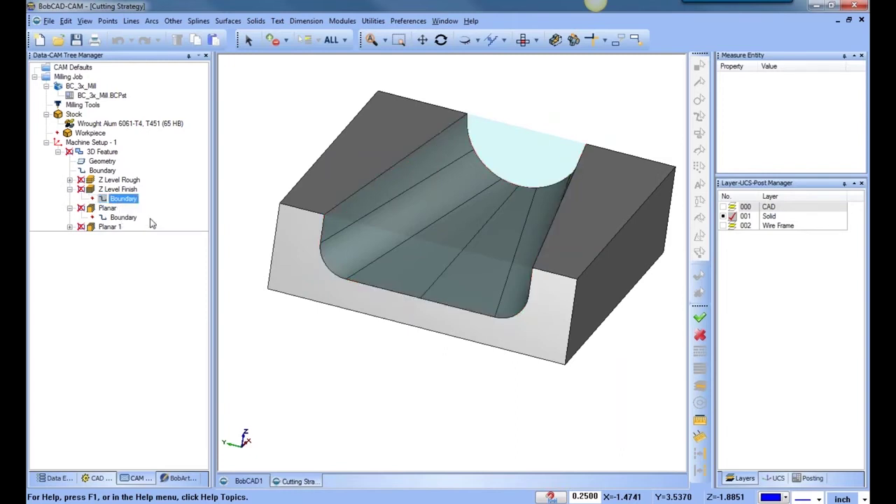
{"action": "left_click", "coordinate": [105, 182]}
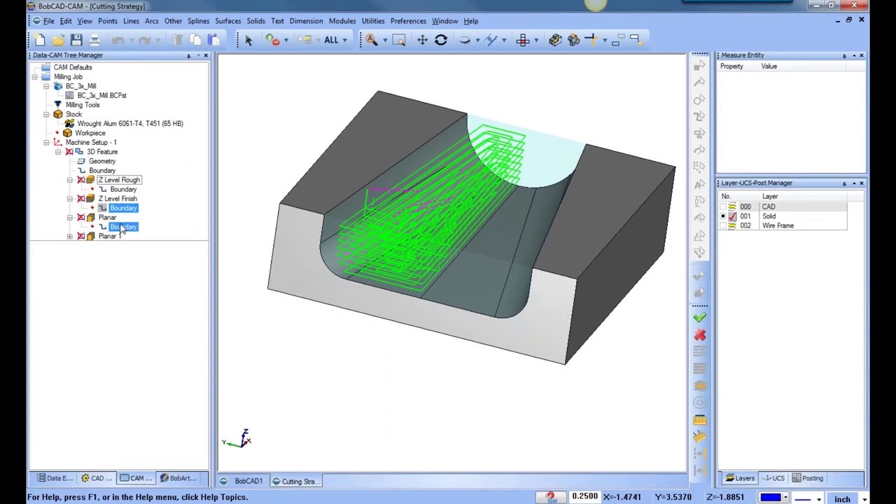
{"action": "left_click", "coordinate": [104, 171]}
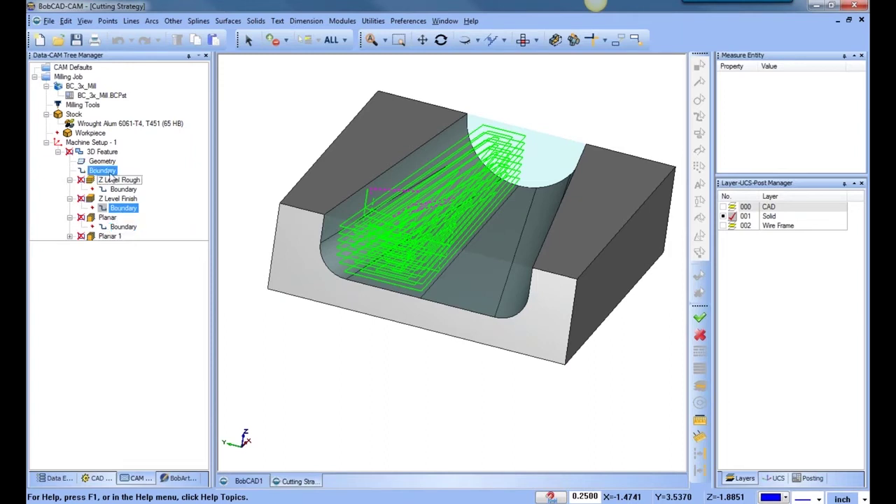
Recompute the Z Level Finish toolpath and compute the first Planar toolpath within the feature's edge-chain boundary
{"action": "right_click", "coordinate": [123, 198]}
{"action": "left_click", "coordinate": [163, 210]}
{"action": "mouse_move", "coordinate": [443, 280]}
{"action": "middle_mouse_down"}
{"action": "mouse_move", "coordinate": [474, 280]}
{"action": "mouse_move", "coordinate": [446, 283]}
{"action": "middle_mouse_up"}
{"action": "left_click", "coordinate": [124, 227]}
{"action": "right_click", "coordinate": [107, 217]}
{"action": "left_click", "coordinate": [166, 230]}
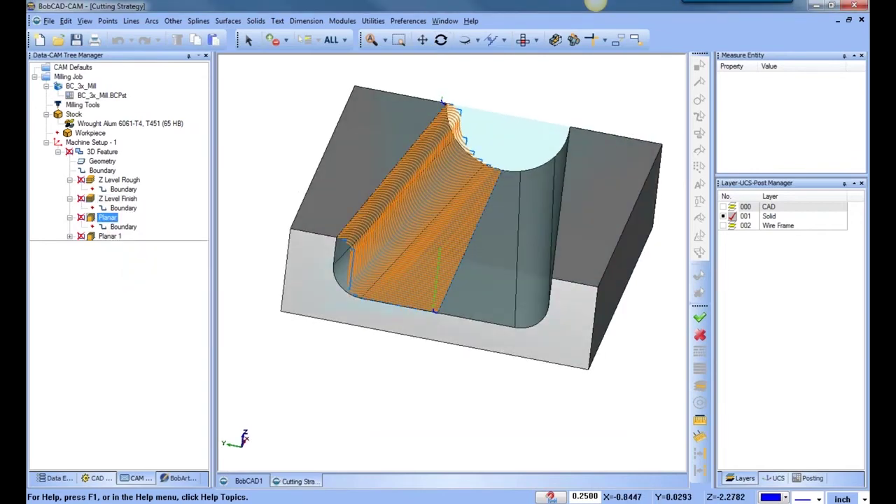
Edit the 3D feature so the first Planar operation uses a lace angle of 0 and the Zig cut pattern
{"action": "left_click", "coordinate": [102, 151]}
{"action": "right_click", "coordinate": [102, 151]}
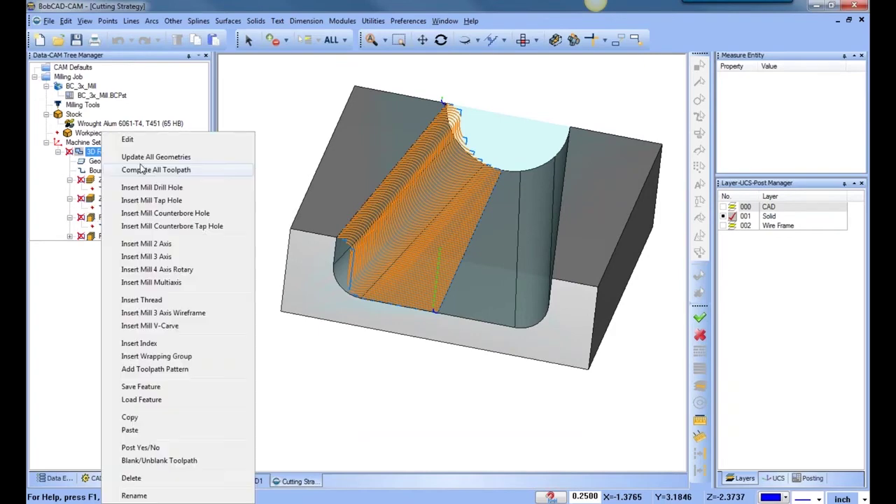
{"action": "left_click", "coordinate": [140, 143]}
{"action": "left_click", "coordinate": [251, 272]}
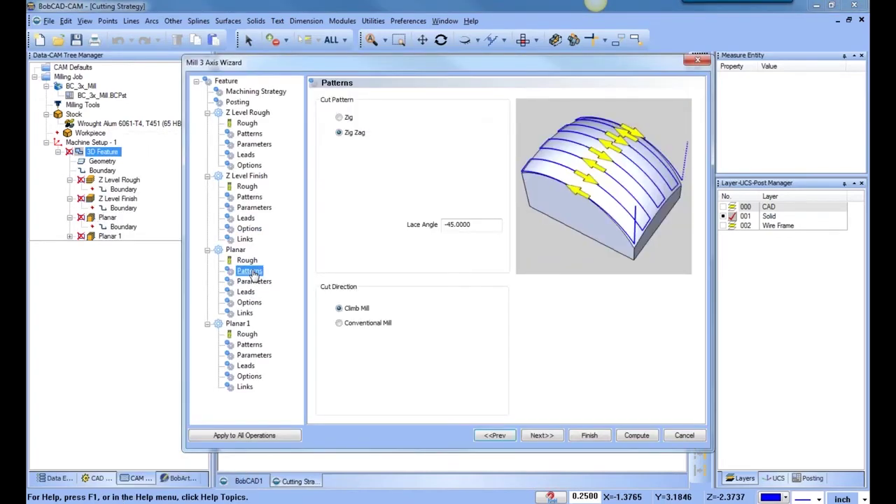
{"action": "double_click", "coordinate": [469, 224]}
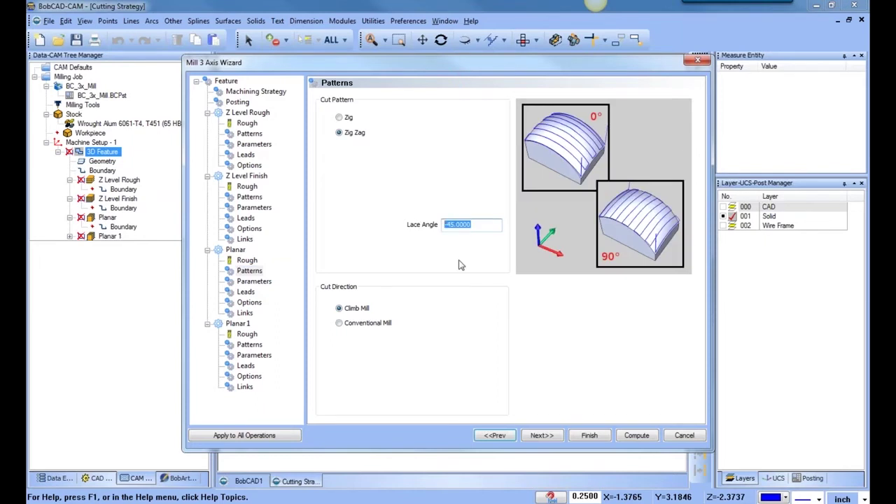
{"action": "type", "text": "0"}
{"action": "left_click", "coordinate": [340, 117]}
{"action": "left_click", "coordinate": [602, 438]}
Recompute the first Planar toolpath with the zero-degree Zig pattern
{"action": "left_click", "coordinate": [108, 199]}
{"action": "right_click", "coordinate": [107, 198]}
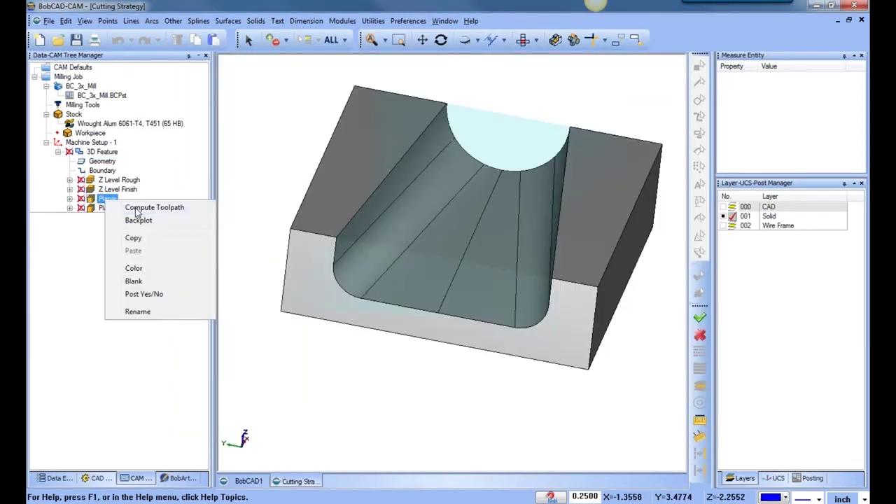
{"action": "left_click", "coordinate": [137, 209]}
{"action": "mouse_move", "coordinate": [406, 306]}
{"action": "middle_mouse_down"}
{"action": "mouse_move", "coordinate": [385, 284]}
{"action": "mouse_move", "coordinate": [405, 264]}
{"action": "middle_mouse_up"}
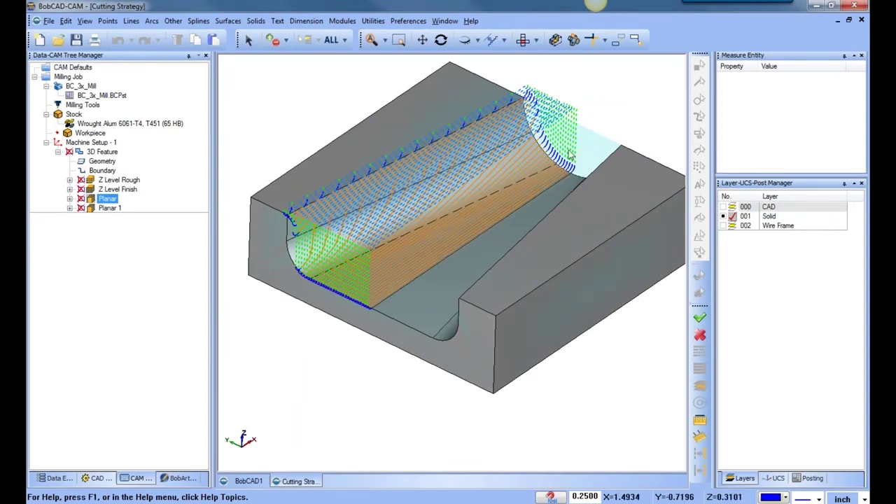
Backplot the first Planar toolpath and step through its opening moves one at a time
{"action": "right_click", "coordinate": [116, 201]}
{"action": "left_click", "coordinate": [164, 225]}
{"action": "left_click", "coordinate": [111, 98]}
{"action": "left_click", "coordinate": [111, 97]}
{"action": "left_click", "coordinate": [111, 97]}
{"action": "left_click", "coordinate": [111, 97]}
{"action": "left_click", "coordinate": [112, 98]}
{"action": "left_click", "coordinate": [111, 98]}
{"action": "left_click", "coordinate": [112, 98]}
{"action": "left_click", "coordinate": [111, 98]}
{"action": "left_click", "coordinate": [111, 97]}
{"action": "left_click", "coordinate": [111, 98]}
{"action": "left_click", "coordinate": [112, 97]}
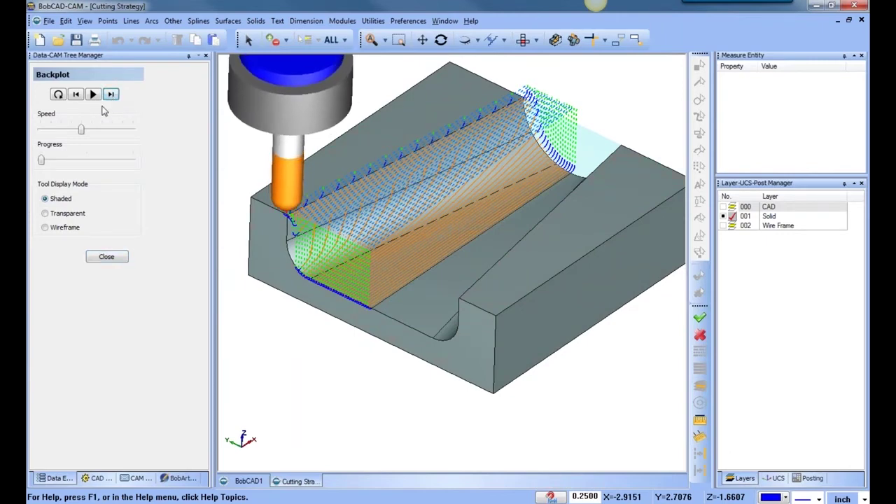
Advance the Planar backplot to about mid-toolpath, examine pass spacing on the curved wall and floor, and close the backplot
{"action": "left_click_drag", "start_coordinate": [43, 160], "coordinate": [93, 161]}
{"action": "middle_click_drag", "start_coordinate": [386, 308], "coordinate": [399, 206]}
{"action": "scroll", "coordinate": [424, 189], "scroll_direction": "down", "scroll_amount": 2}
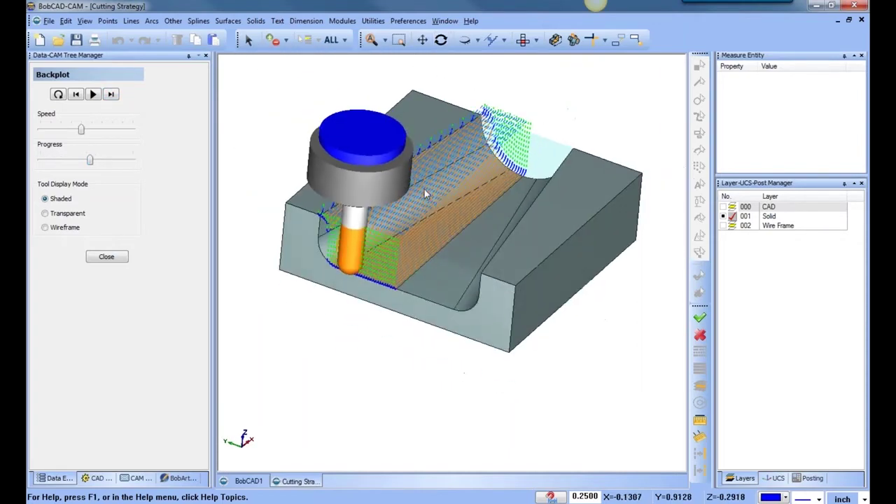
{"action": "scroll", "coordinate": [424, 189], "scroll_direction": "up", "scroll_amount": 2}
{"action": "scroll", "coordinate": [460, 220], "scroll_direction": "up", "scroll_amount": 1}
{"action": "scroll", "coordinate": [426, 248], "scroll_direction": "up", "scroll_amount": 1}
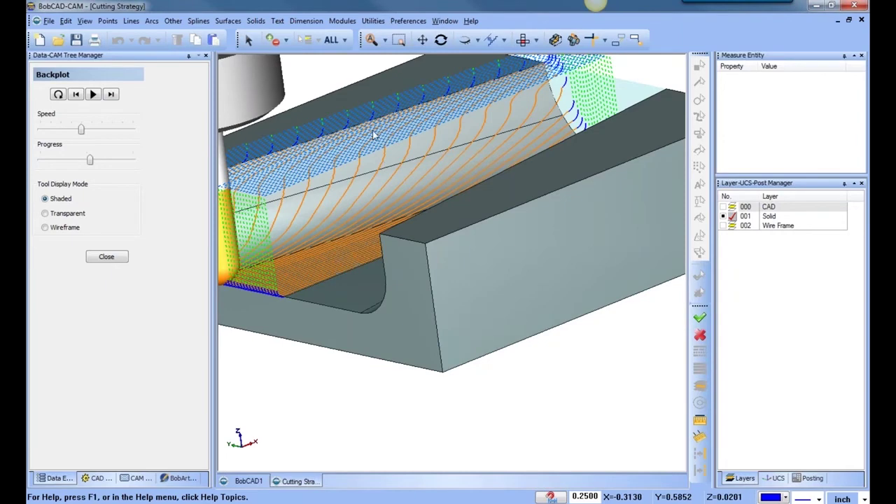
{"action": "middle_click_drag", "start_coordinate": [411, 168], "coordinate": [391, 269]}
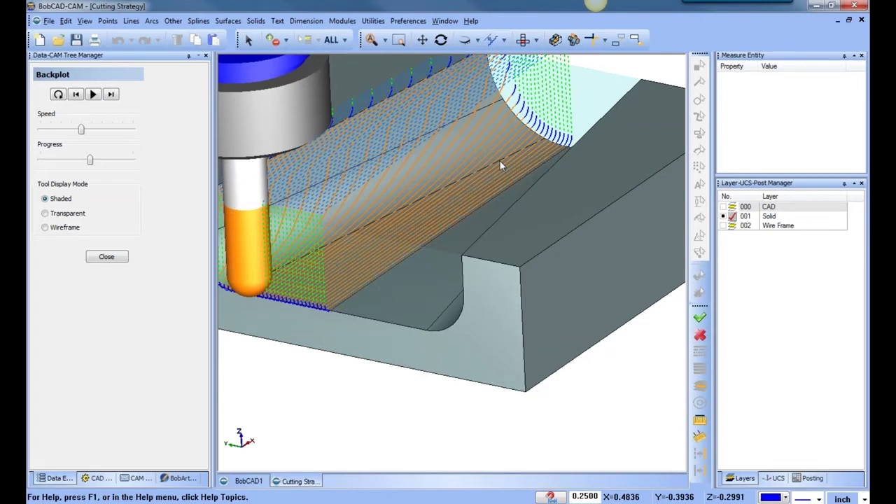
{"action": "middle_click_drag", "start_coordinate": [425, 192], "coordinate": [435, 210]}
{"action": "scroll", "coordinate": [432, 200], "scroll_direction": "down", "scroll_amount": 3}
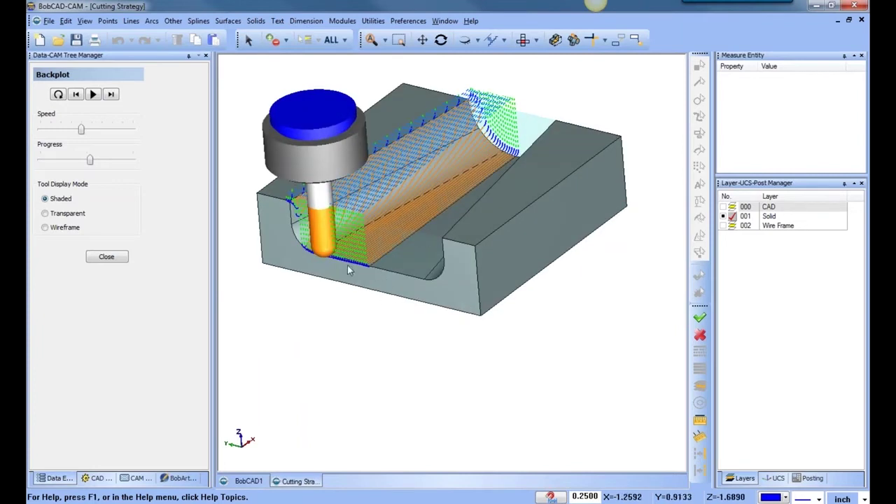
{"action": "left_click", "coordinate": [112, 258]}
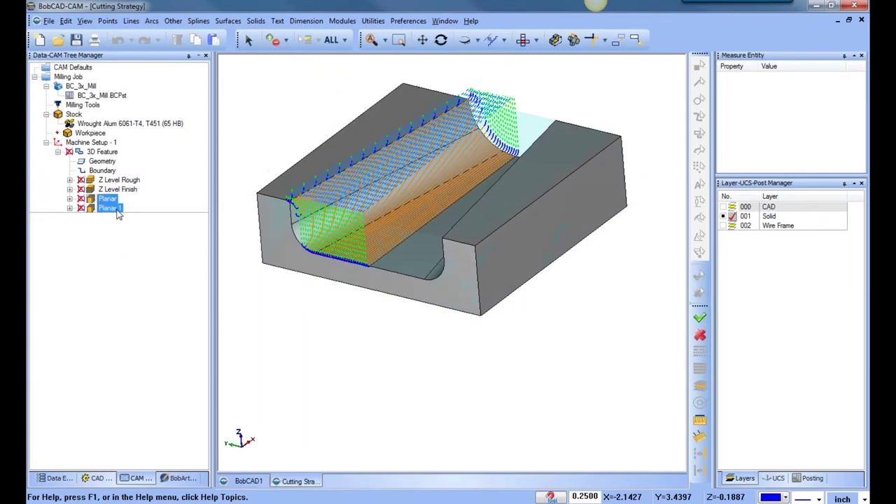
Edit the 3D feature so the first Planar operation uses a lace angle of 90
{"action": "right_click", "coordinate": [106, 152]}
{"action": "left_click", "coordinate": [127, 139]}
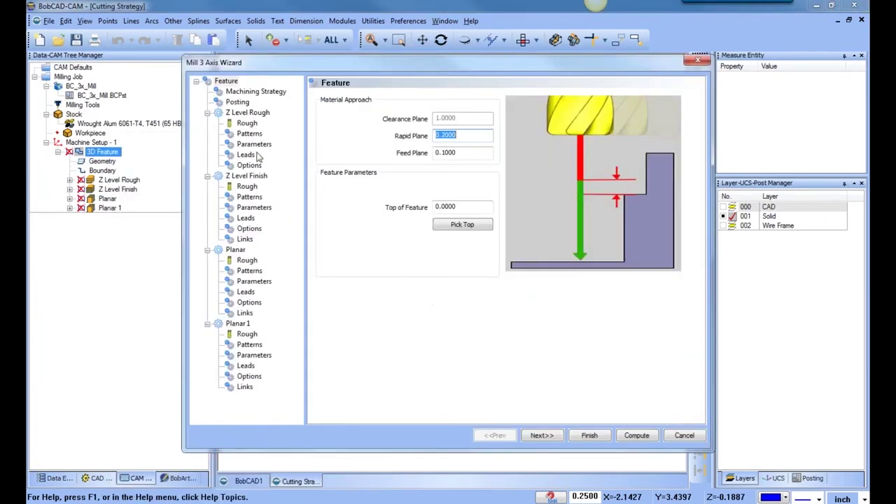
{"action": "left_click", "coordinate": [254, 144]}
{"action": "left_click", "coordinate": [250, 134]}
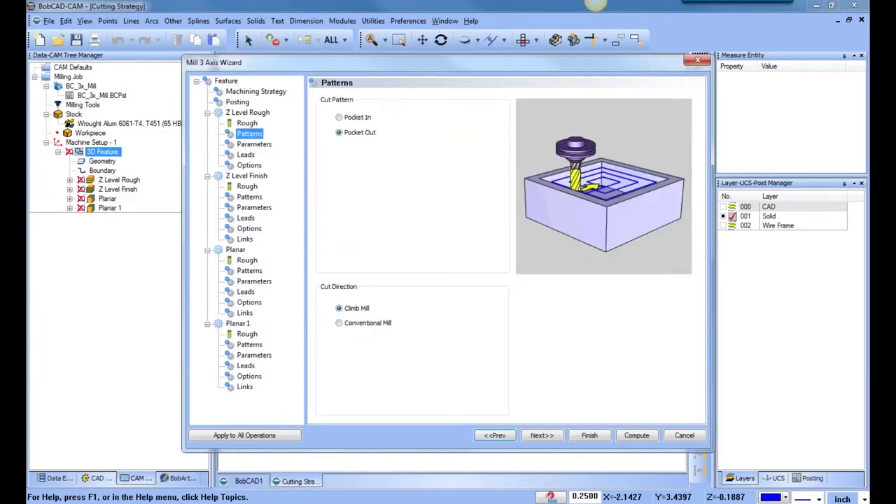
{"action": "left_click", "coordinate": [249, 270]}
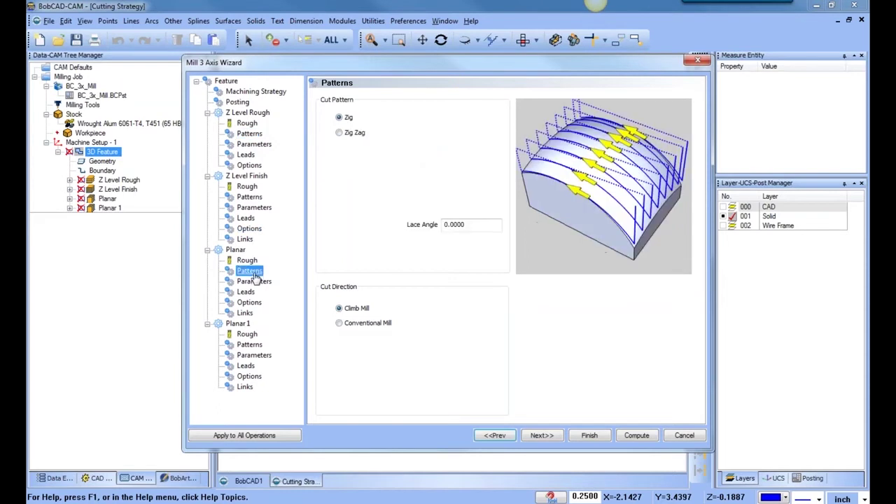
{"action": "left_click", "coordinate": [456, 224]}
{"action": "type", "text": "90"}
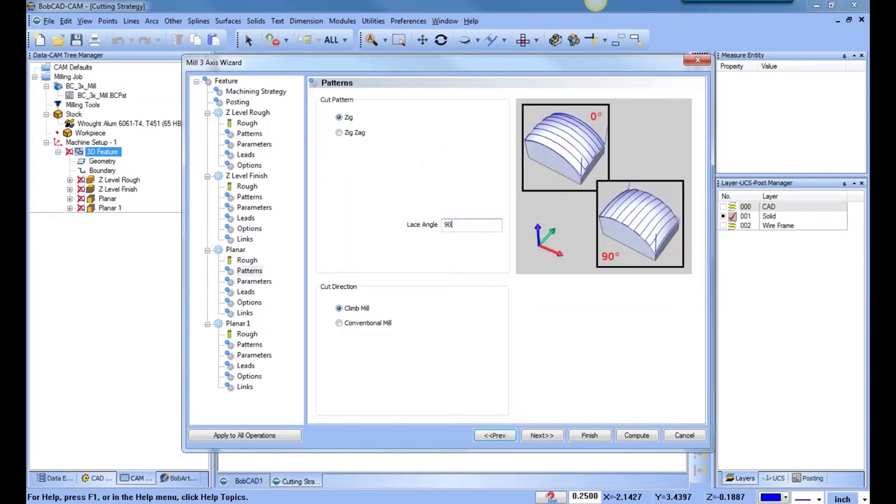
{"action": "left_click", "coordinate": [596, 437]}
Recompute the first Planar toolpath with the 90-degree lace angle
{"action": "left_click", "coordinate": [107, 199]}
{"action": "right_click", "coordinate": [110, 200]}
{"action": "left_click", "coordinate": [158, 207]}
Backplot the recomputed Planar toolpath and step through its opening cuts, retracts and rapid moves
{"action": "left_click", "coordinate": [110, 208]}
{"action": "right_click", "coordinate": [110, 208]}
{"action": "left_click", "coordinate": [150, 222]}
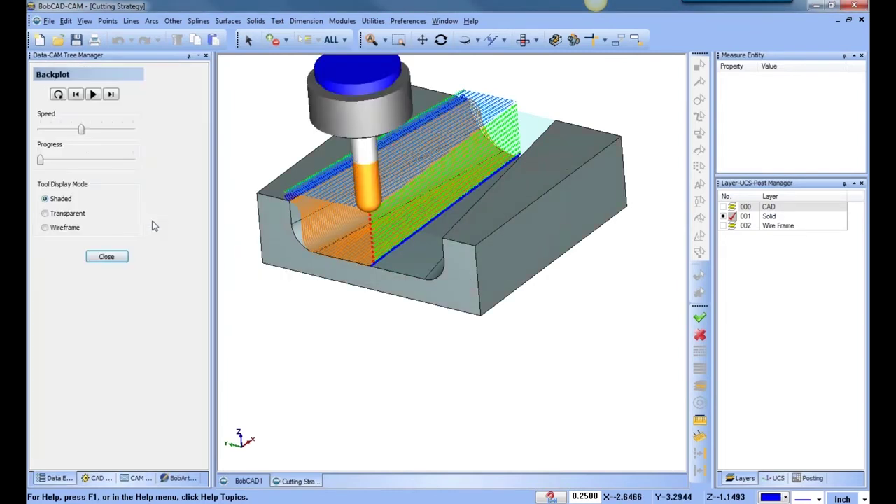
{"action": "scroll", "coordinate": [319, 280], "scroll_direction": "up", "scroll_amount": 2}
{"action": "left_click", "coordinate": [112, 95]}
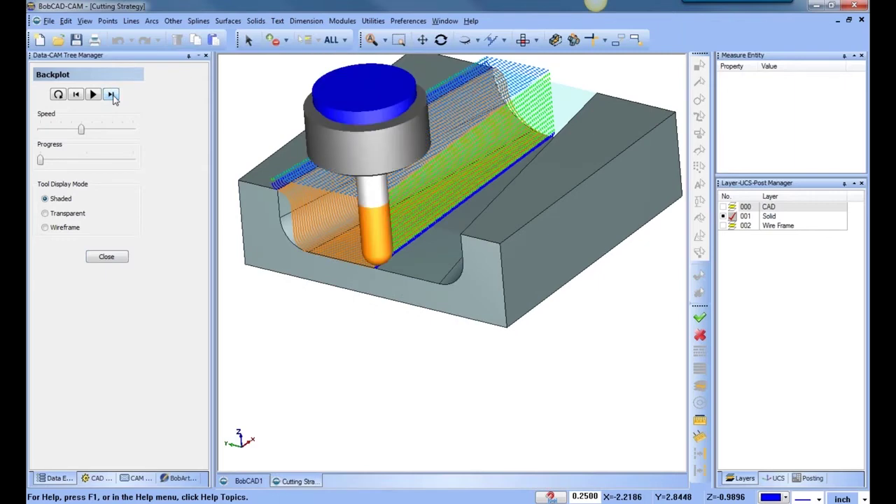
{"action": "left_click", "coordinate": [113, 95]}
{"action": "left_click", "coordinate": [113, 96]}
{"action": "left_click", "coordinate": [114, 95]}
{"action": "left_click", "coordinate": [113, 96]}
{"action": "left_click", "coordinate": [114, 95]}
{"action": "left_click", "coordinate": [114, 96]}
{"action": "left_click", "coordinate": [113, 96]}
{"action": "left_click", "coordinate": [113, 96]}
{"action": "left_click", "coordinate": [113, 96]}
{"action": "left_click", "coordinate": [113, 96]}
{"action": "left_click", "coordinate": [113, 96]}
{"action": "left_click", "coordinate": [114, 96]}
{"action": "left_click", "coordinate": [114, 96]}
{"action": "left_click", "coordinate": [114, 96]}
{"action": "left_click", "coordinate": [114, 97]}
{"action": "left_click", "coordinate": [113, 97]}
{"action": "left_click", "coordinate": [113, 97]}
{"action": "left_click", "coordinate": [114, 97]}
{"action": "left_click", "coordinate": [114, 96]}
{"action": "left_click", "coordinate": [114, 96]}
{"action": "left_click", "coordinate": [113, 96]}
{"action": "left_click", "coordinate": [114, 96]}
{"action": "left_click", "coordinate": [113, 95]}
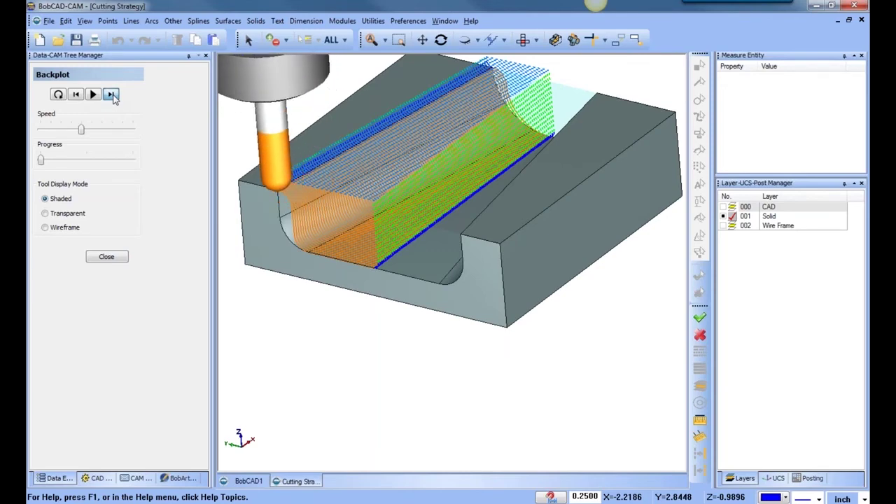
Play the Planar backplot continuously to examine the one-way cutting motion, and close the backplot
{"action": "scroll", "coordinate": [252, 217], "scroll_direction": "down", "scroll_amount": 2}
{"action": "scroll", "coordinate": [326, 304], "scroll_direction": "up", "scroll_amount": 2}
{"action": "scroll", "coordinate": [396, 325], "scroll_direction": "down", "scroll_amount": 2}
{"action": "scroll", "coordinate": [334, 216], "scroll_direction": "up", "scroll_amount": 3}
{"action": "scroll", "coordinate": [350, 242], "scroll_direction": "down", "scroll_amount": 2}
{"action": "scroll", "coordinate": [308, 211], "scroll_direction": "up", "scroll_amount": 1}
{"action": "left_click", "coordinate": [93, 94]}
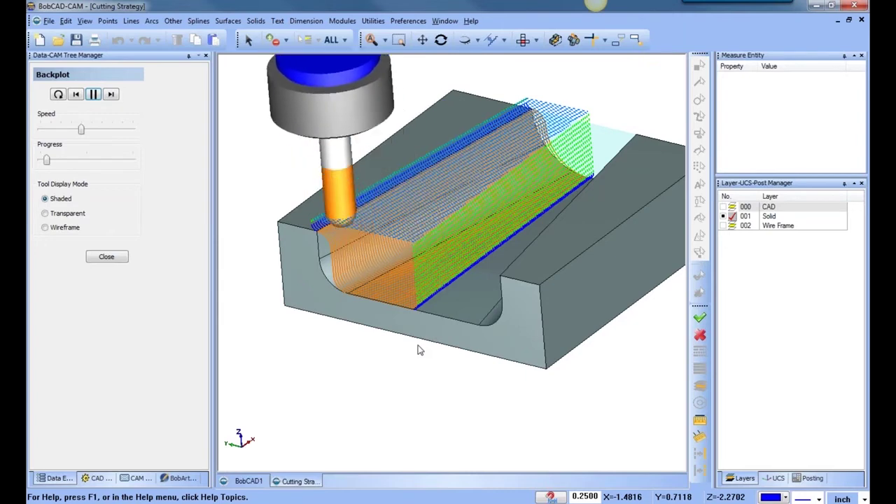
{"action": "left_click", "coordinate": [107, 257]}
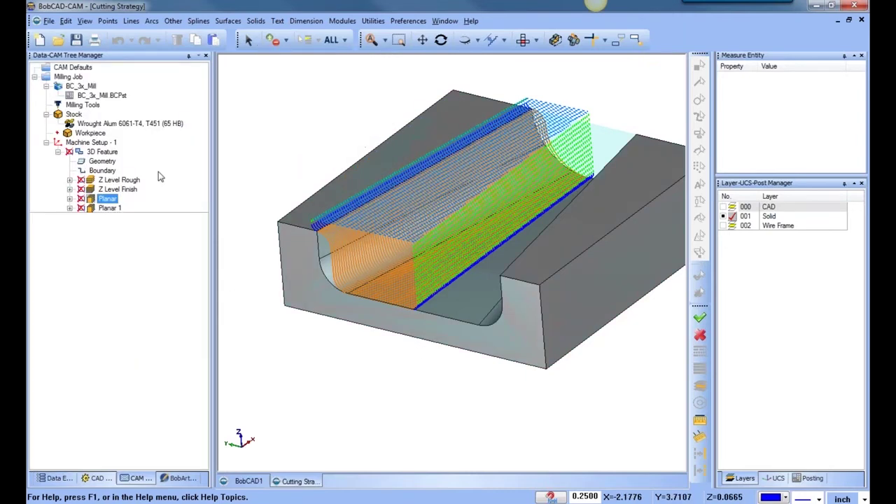
Review the 3D feature's geometry and boundary and compare the Z Level Rough, Z Level Finish and first Planar toolpaths
{"action": "left_click", "coordinate": [105, 162]}
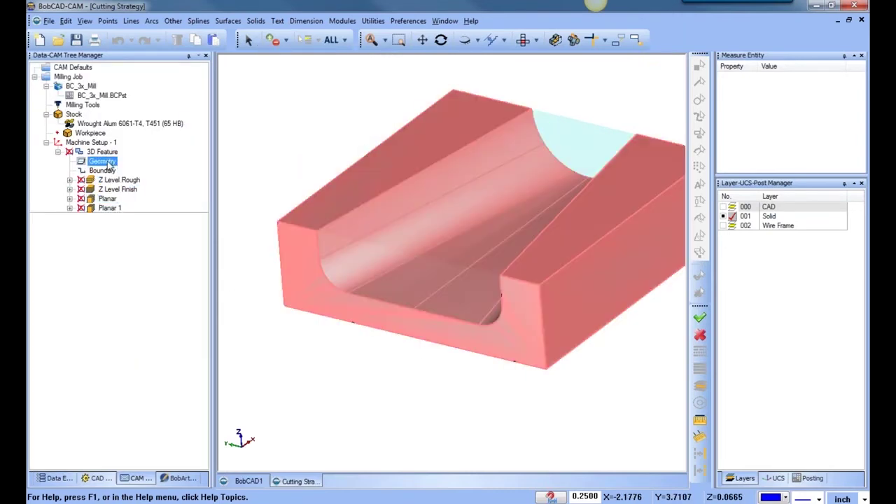
{"action": "left_click", "coordinate": [103, 171]}
{"action": "left_click", "coordinate": [112, 180]}
{"action": "middle_click_drag", "start_coordinate": [435, 326], "coordinate": [390, 343]}
{"action": "left_click", "coordinate": [124, 182]}
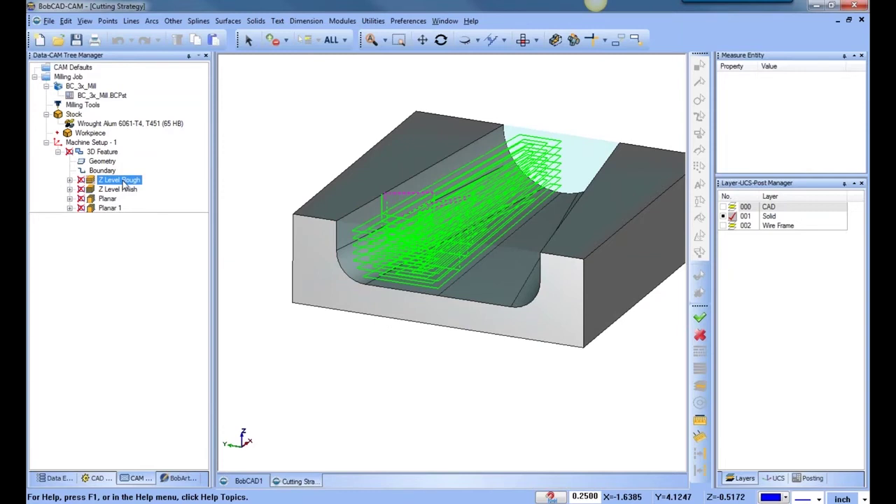
{"action": "left_click", "coordinate": [124, 189]}
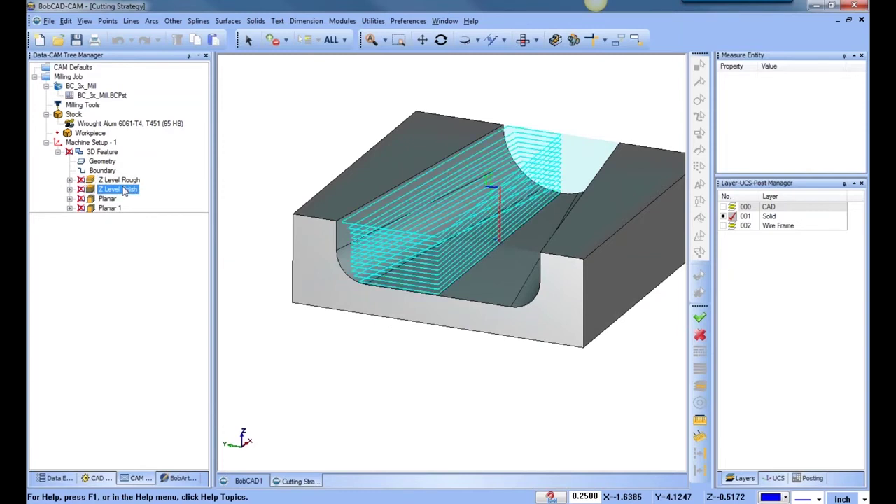
{"action": "left_click", "coordinate": [110, 201]}
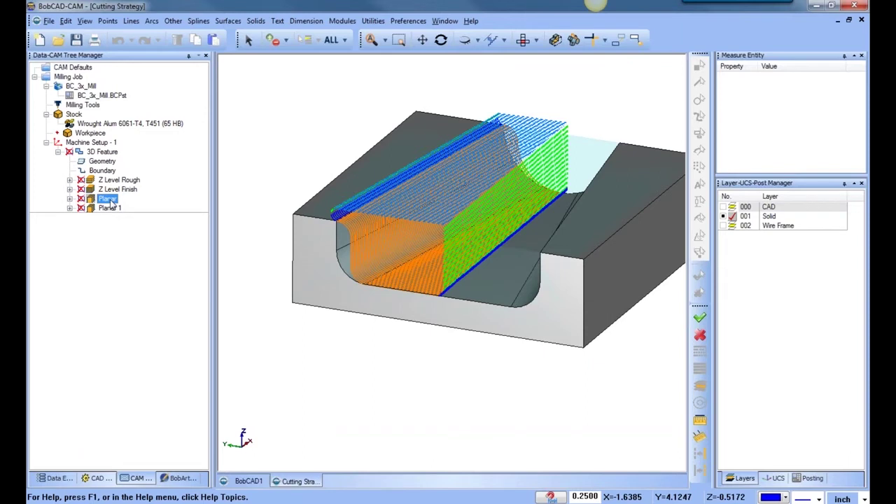
Open the 3D feature for editing and compare the cutting parameters and depth options of its four operations
{"action": "left_click", "coordinate": [105, 151]}
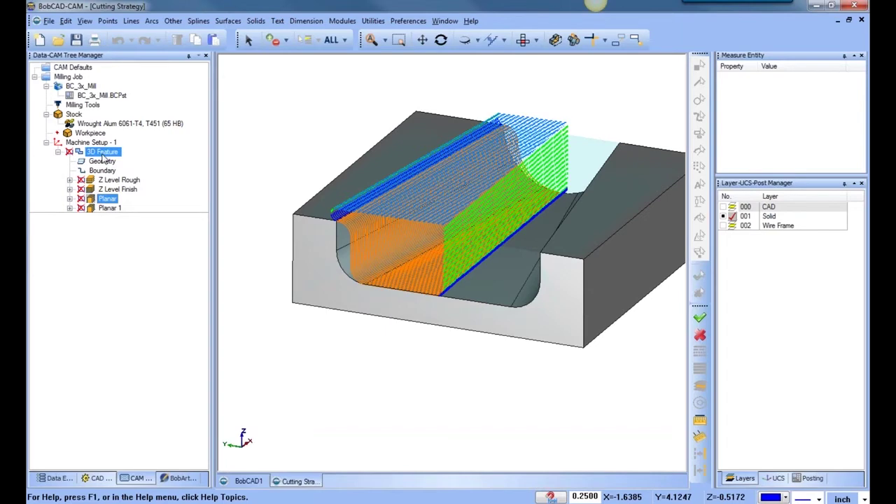
{"action": "right_click", "coordinate": [109, 151]}
{"action": "left_click", "coordinate": [143, 141]}
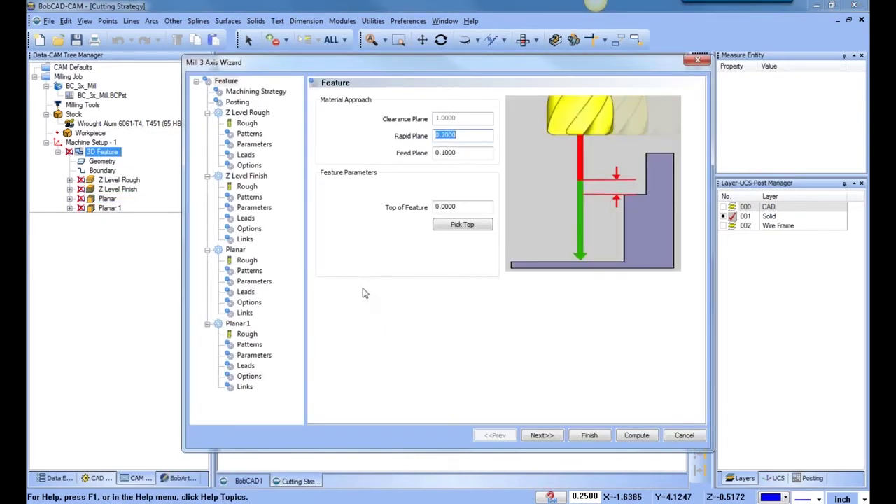
{"action": "left_click", "coordinate": [255, 145]}
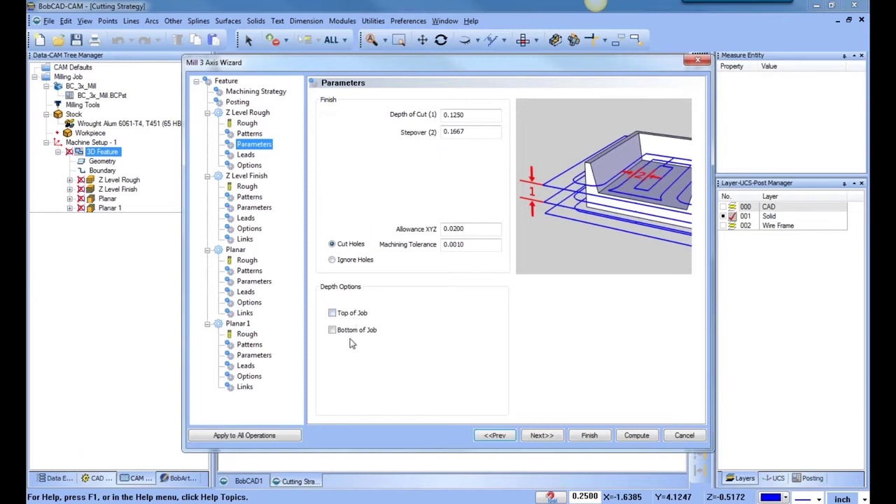
{"action": "left_click", "coordinate": [255, 209]}
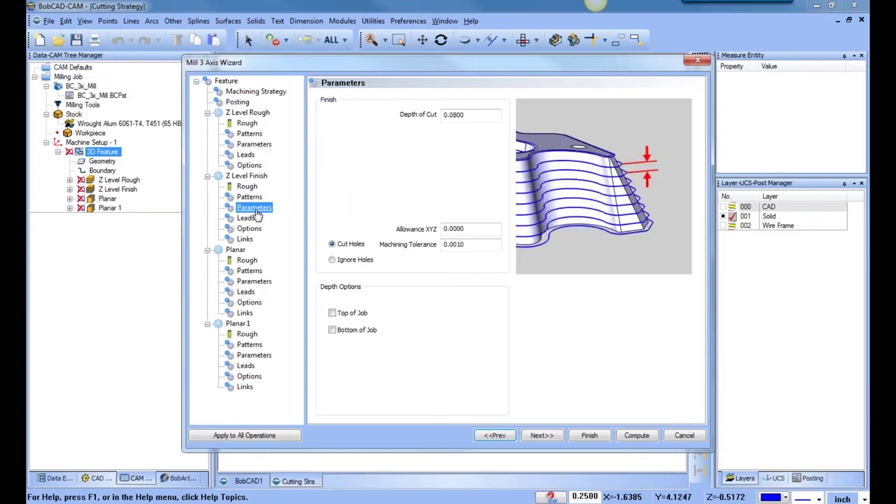
{"action": "left_click", "coordinate": [253, 281]}
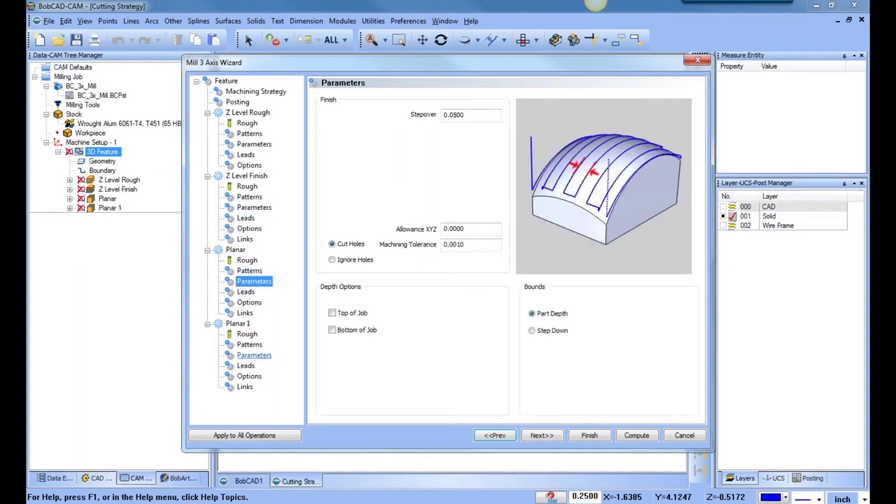
{"action": "left_click", "coordinate": [255, 358]}
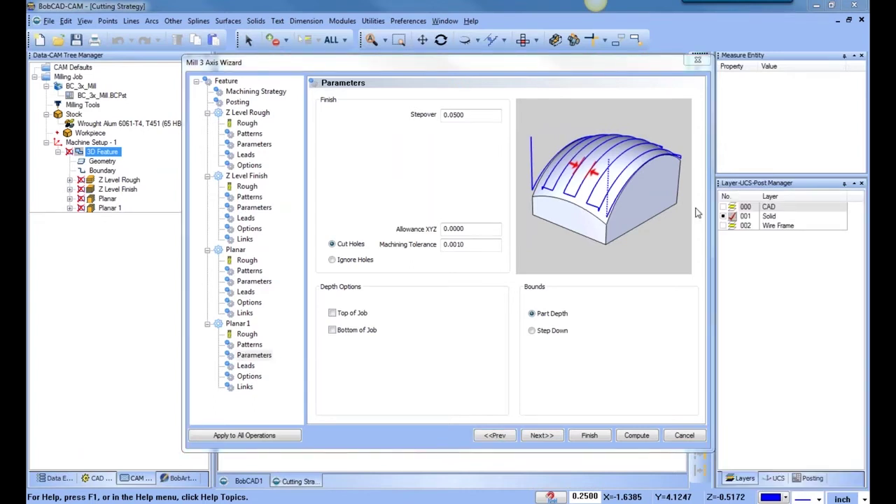
Limit Z Level Finish with a Bottom of Job depth of -0.5000 picked from the pocket's side-wall edge, leaving Top of Job off
{"action": "left_click", "coordinate": [256, 209]}
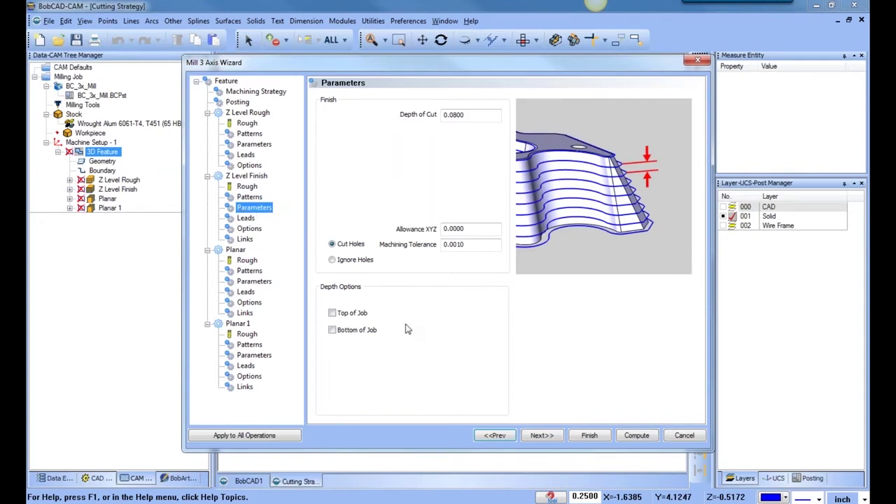
{"action": "left_click", "coordinate": [332, 314]}
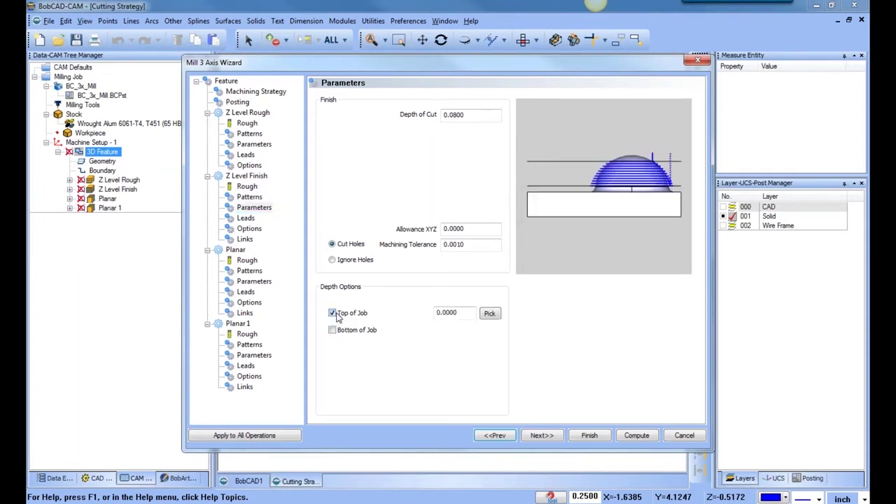
{"action": "left_click", "coordinate": [332, 313]}
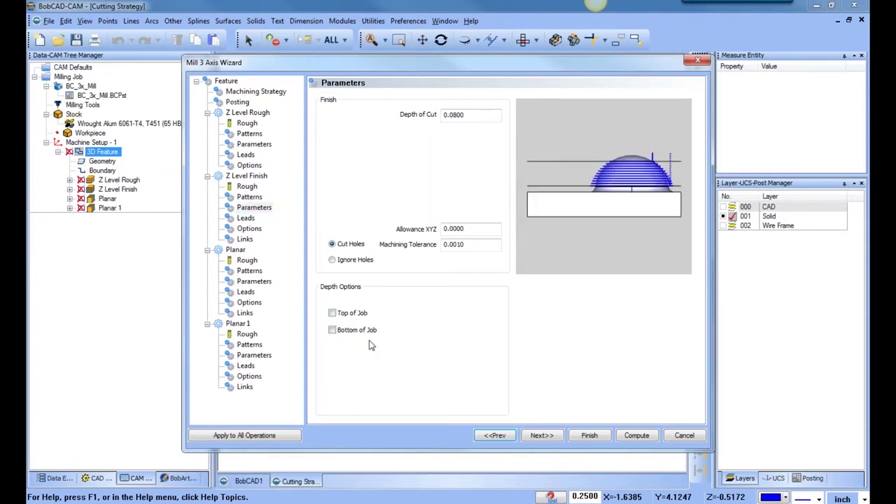
{"action": "left_click", "coordinate": [332, 330]}
{"action": "left_click_drag", "start_coordinate": [460, 330], "coordinate": [395, 330]}
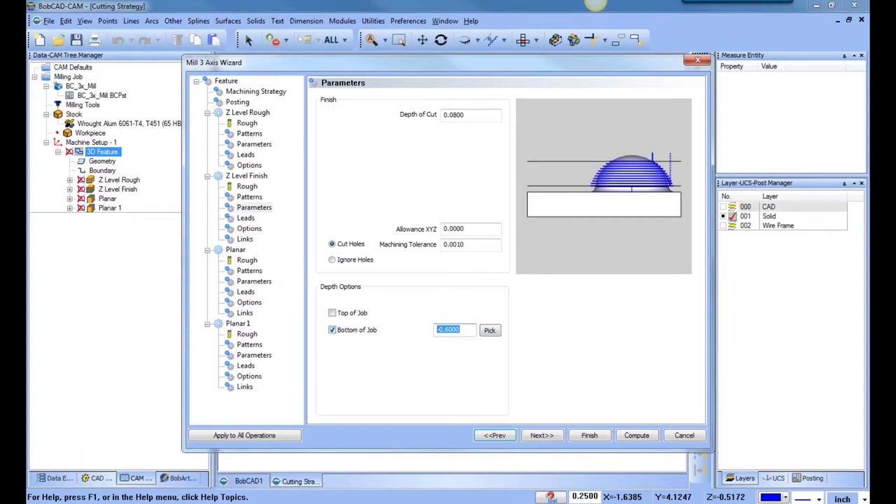
{"action": "left_click", "coordinate": [492, 333]}
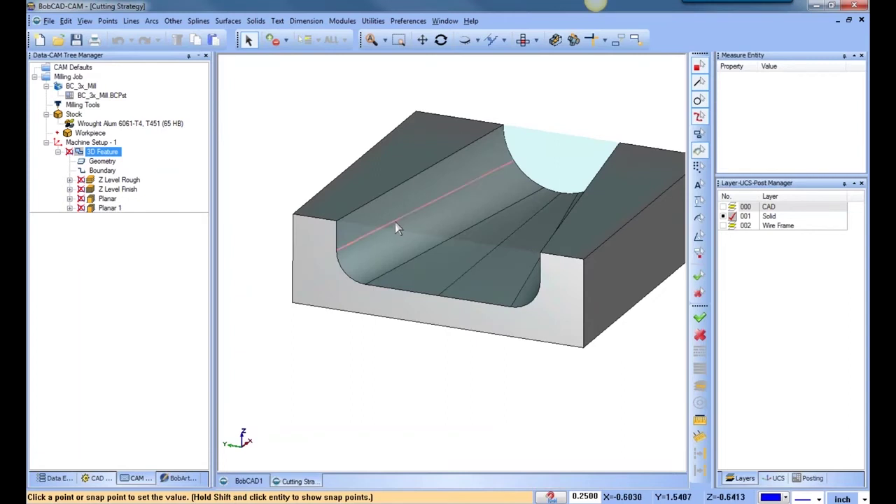
{"action": "left_click", "coordinate": [396, 227]}
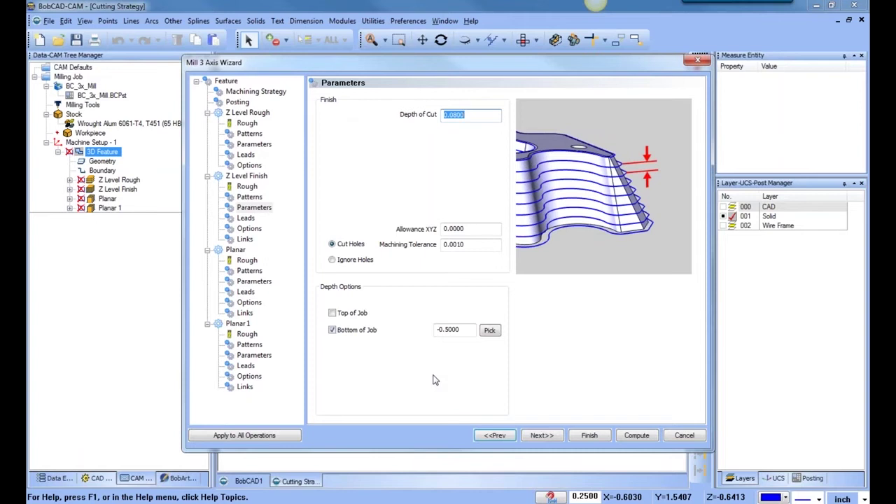
{"action": "left_click", "coordinate": [589, 436]}
Recompute the Z Level Finish toolpath with the Bottom of Job limit
{"action": "right_click", "coordinate": [119, 190]}
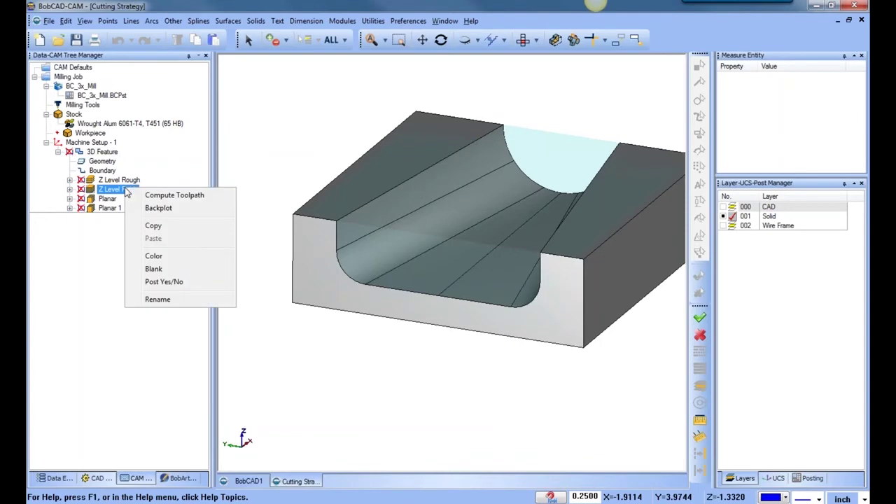
{"action": "left_click", "coordinate": [175, 195]}
{"action": "middle_click_drag", "start_coordinate": [439, 287], "coordinate": [358, 229]}
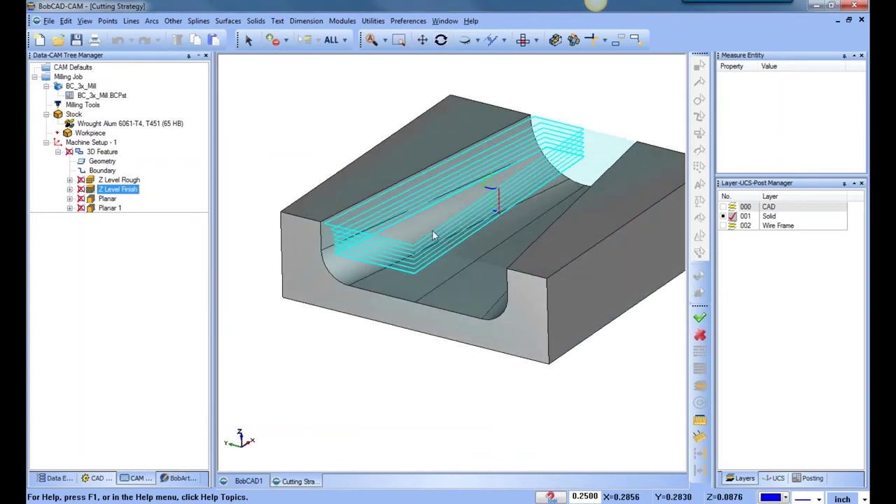
Compare the Z Level Rough and Finish toolpaths, then set Z Level Finish's Linking on Boundary to Retract and recompute its toolpath
{"action": "middle_click_drag", "start_coordinate": [532, 190], "coordinate": [465, 297]}
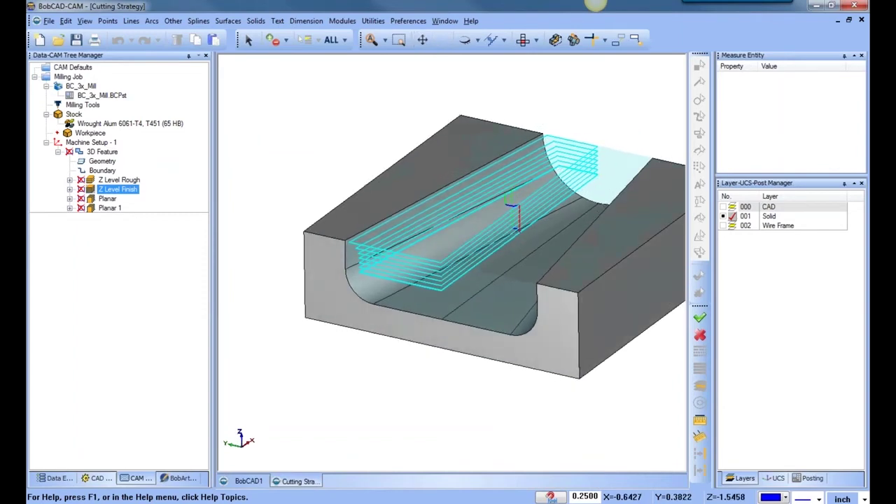
{"action": "left_click", "coordinate": [135, 180]}
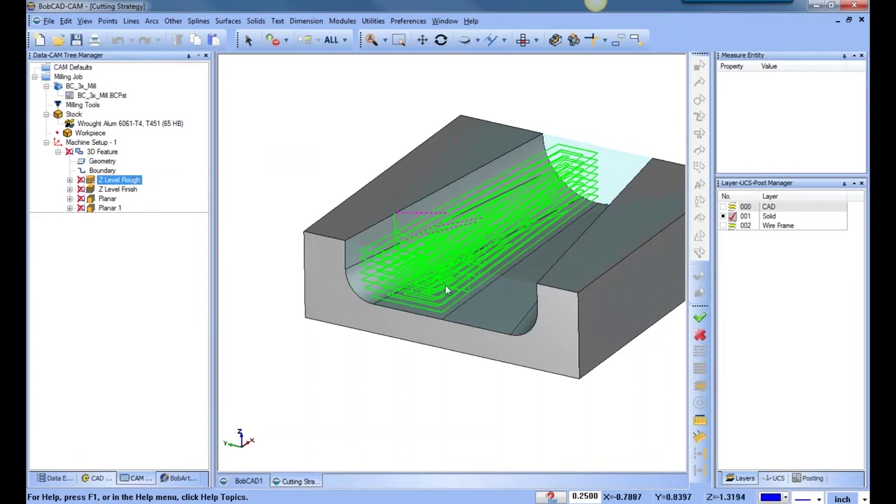
{"action": "left_click", "coordinate": [126, 190], "text": "ctrl"}
{"action": "left_click", "coordinate": [126, 190]}
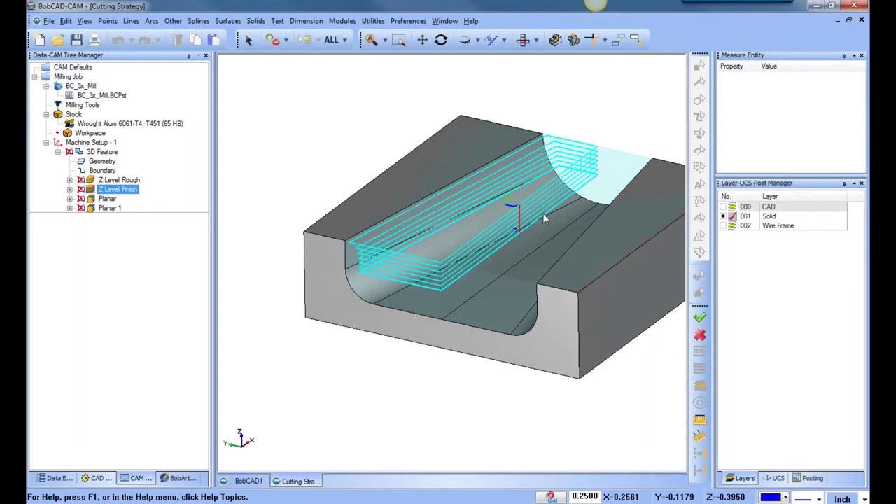
{"action": "left_click", "coordinate": [103, 151]}
{"action": "right_click", "coordinate": [103, 152]}
{"action": "left_click", "coordinate": [149, 141]}
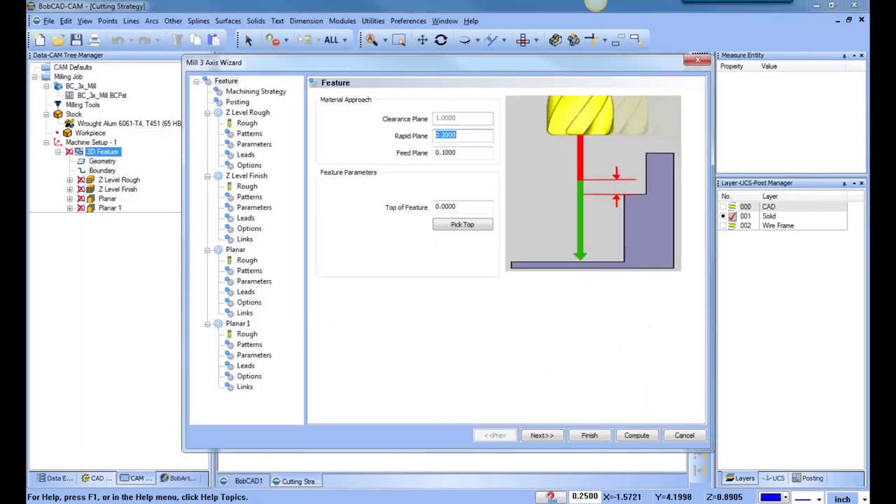
{"action": "left_click", "coordinate": [244, 239]}
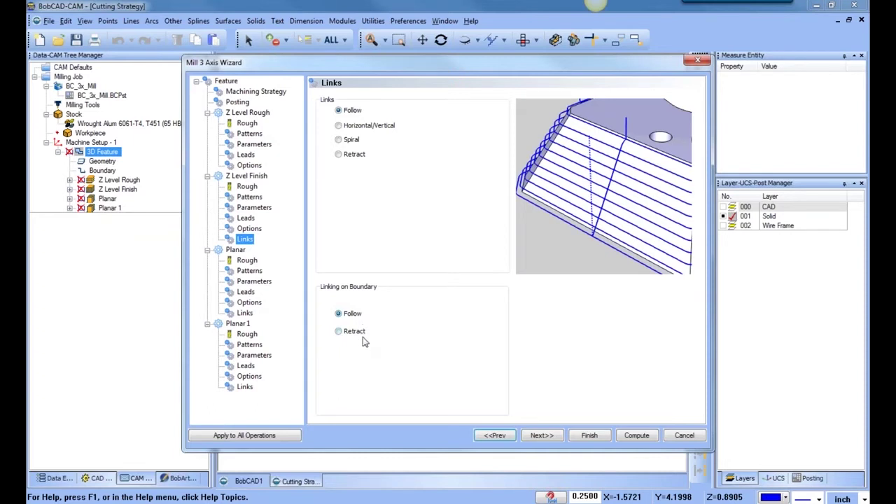
{"action": "left_click", "coordinate": [340, 332]}
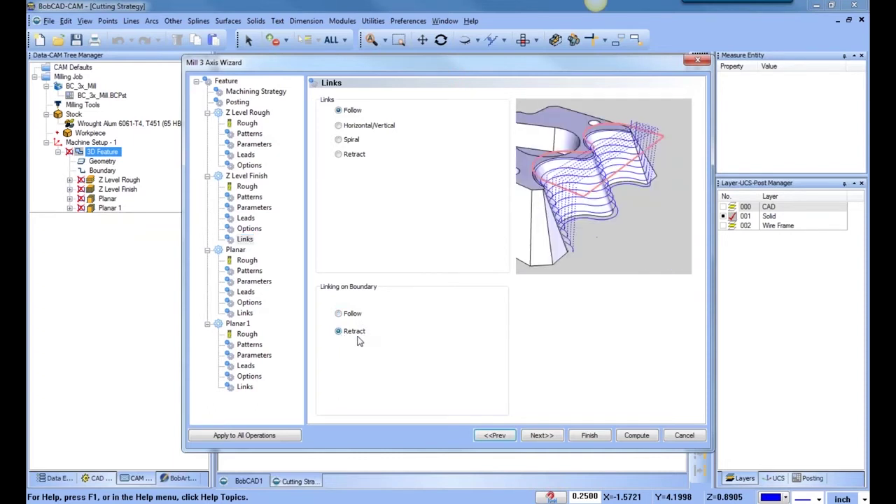
{"action": "left_click", "coordinate": [589, 436]}
{"action": "right_click", "coordinate": [133, 192]}
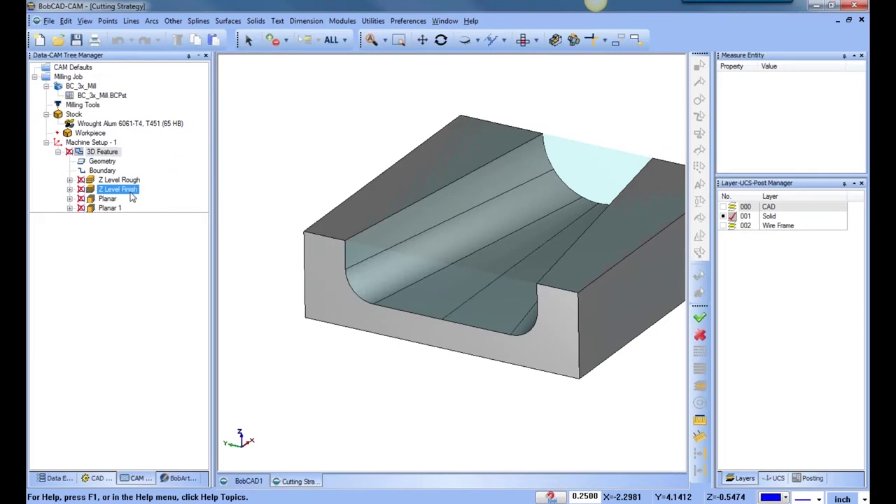
{"action": "left_click", "coordinate": [166, 202]}
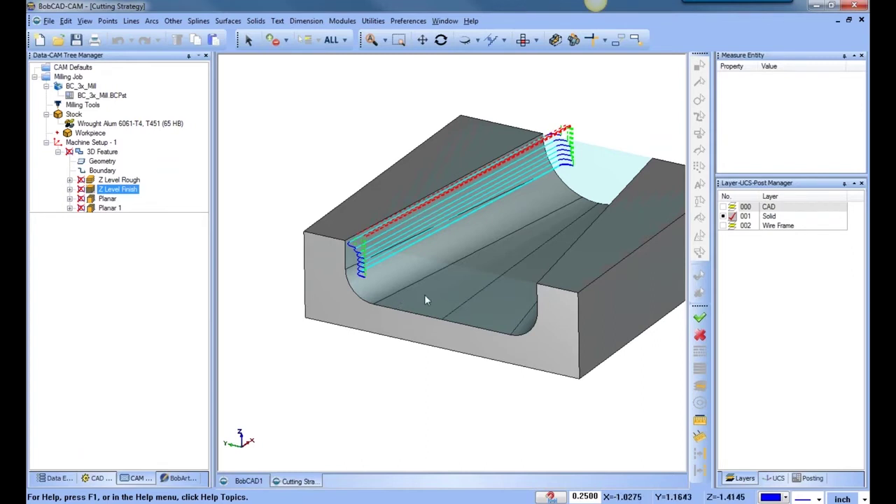
Compare the Follow and Retract illustrations for Z Level Finish's Linking on Boundary, leaving Retract selected
{"action": "right_click", "coordinate": [98, 151]}
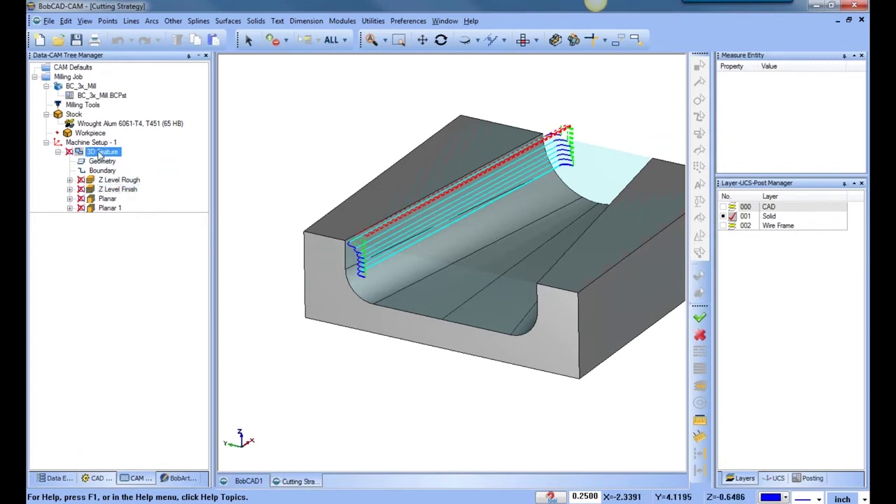
{"action": "left_click", "coordinate": [133, 142]}
{"action": "left_click", "coordinate": [248, 229]}
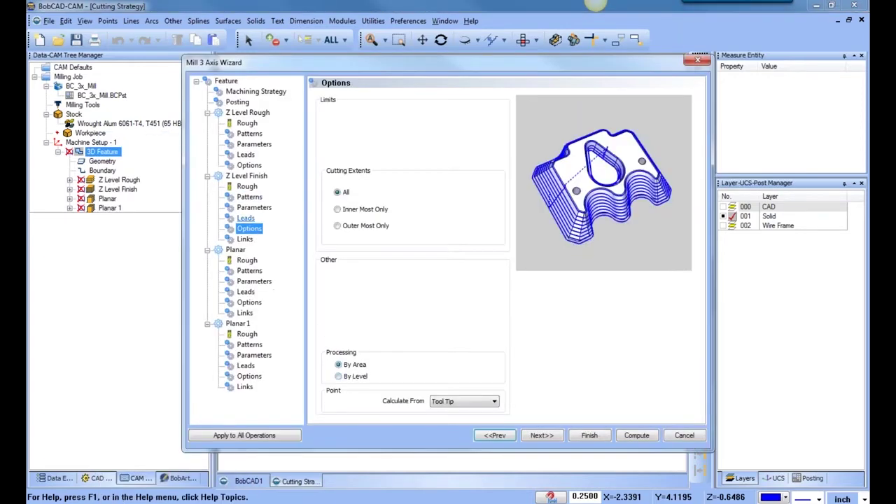
{"action": "left_click", "coordinate": [244, 239]}
{"action": "left_click", "coordinate": [340, 315]}
{"action": "left_click", "coordinate": [338, 332]}
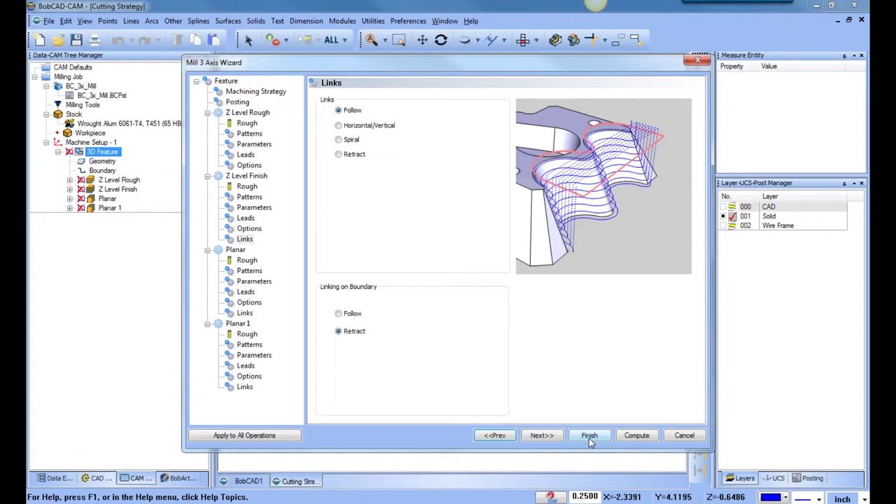
{"action": "left_click", "coordinate": [340, 315]}
{"action": "left_click", "coordinate": [341, 333]}
{"action": "left_click", "coordinate": [339, 315]}
{"action": "left_click", "coordinate": [339, 331]}
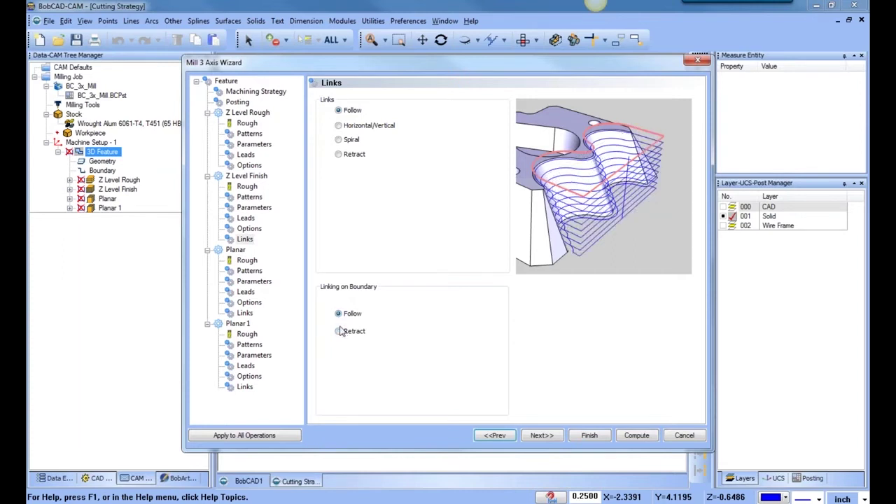
{"action": "left_click", "coordinate": [340, 315]}
{"action": "left_click", "coordinate": [339, 332]}
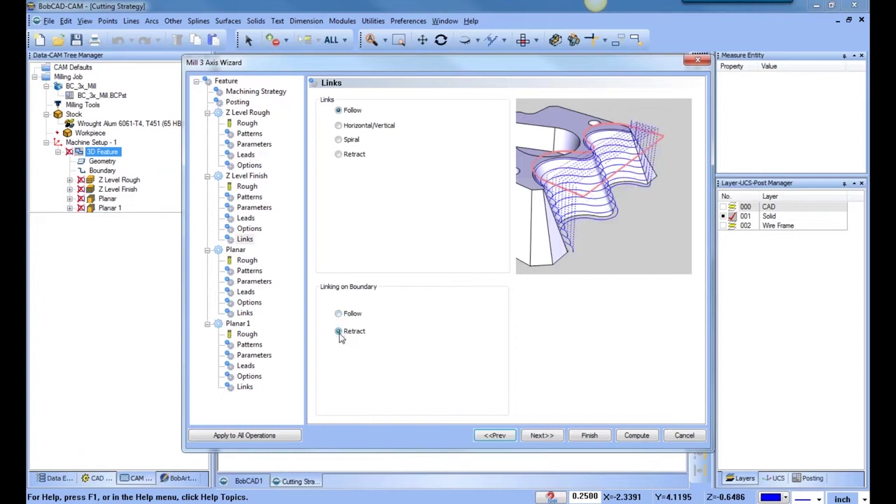
{"action": "left_click", "coordinate": [590, 435]}
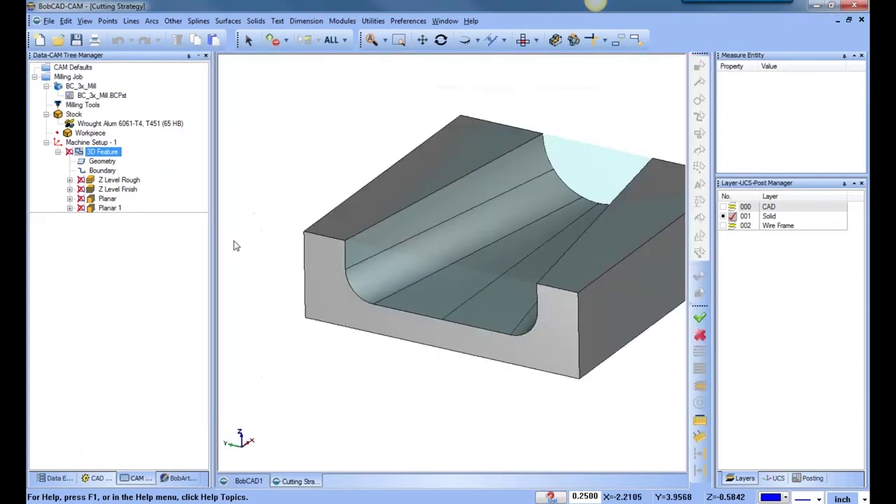
Recompute the Z Level Finish toolpath with Retract linking on the boundary
{"action": "left_click", "coordinate": [118, 189]}
{"action": "right_click", "coordinate": [157, 190]}
{"action": "left_click", "coordinate": [162, 201]}
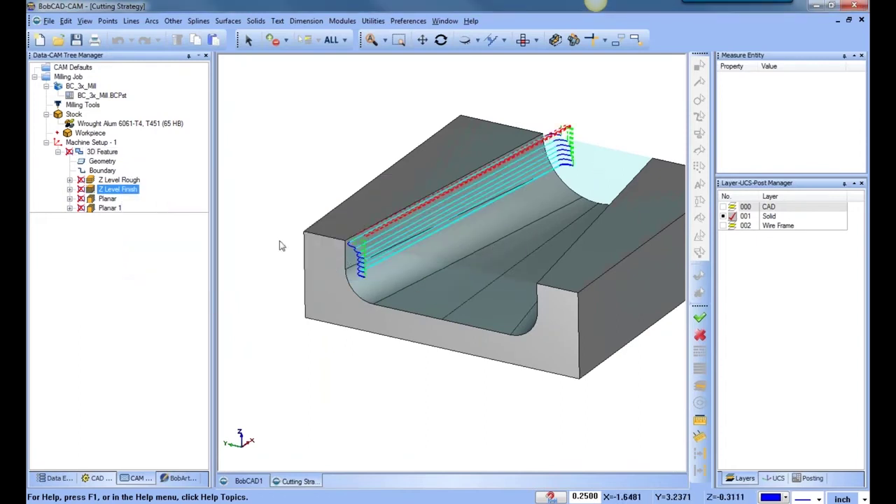
{"action": "scroll", "coordinate": [387, 289], "scroll_direction": "down", "scroll_amount": 1}
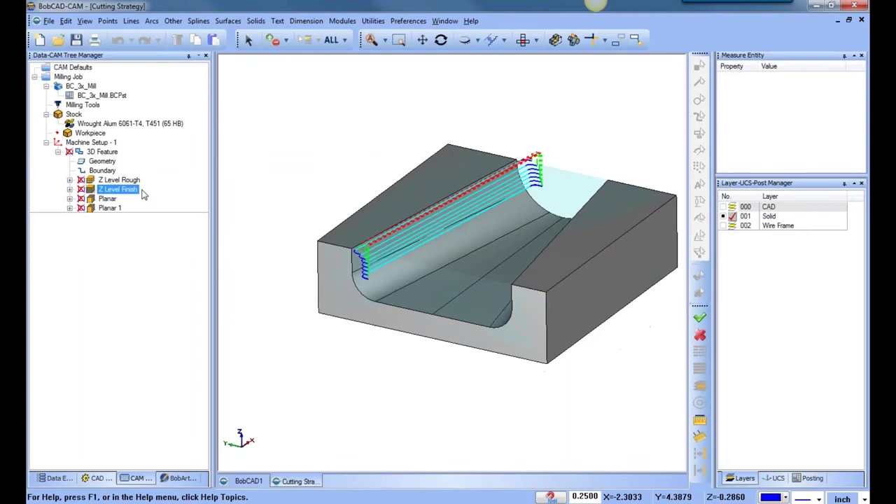
Step through the Z Level Finish tool motion in Backplot and close the preview
{"action": "right_click", "coordinate": [124, 191]}
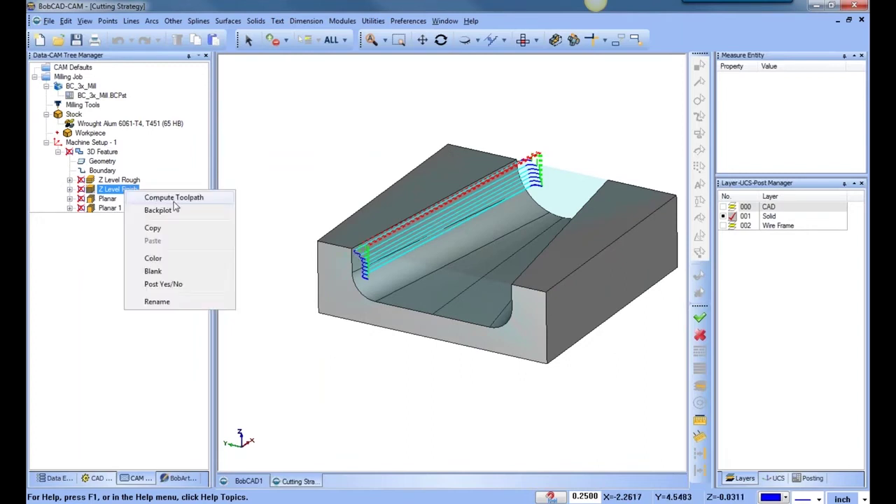
{"action": "left_click", "coordinate": [158, 210]}
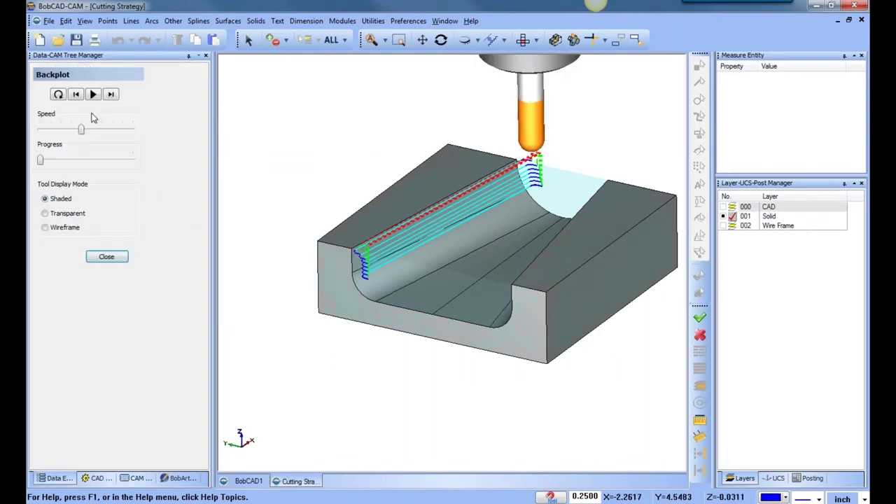
{"action": "left_click", "coordinate": [112, 95]}
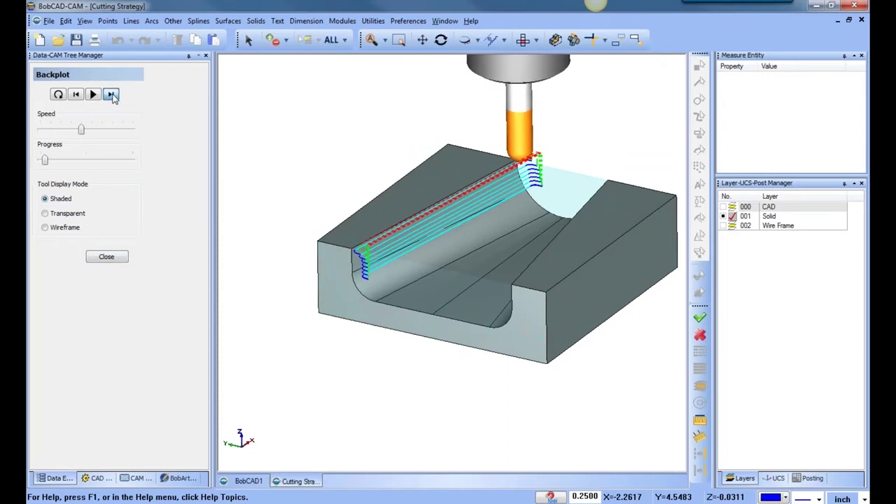
{"action": "left_click", "coordinate": [106, 257]}
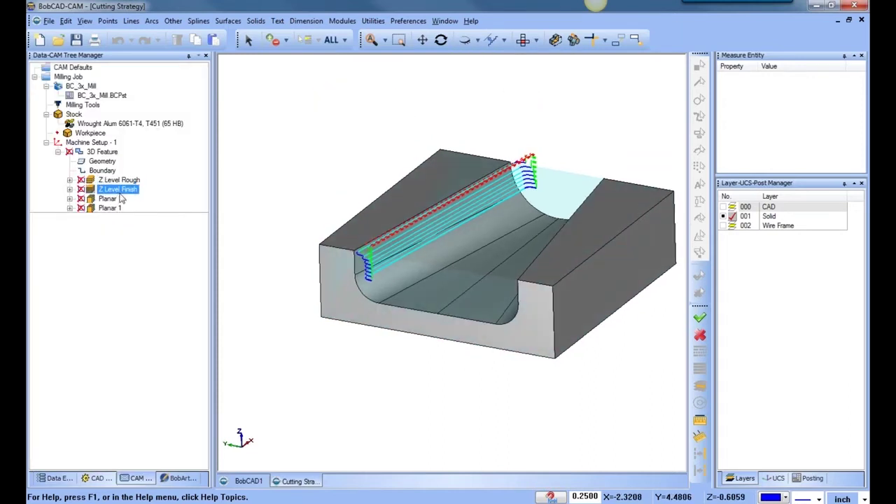
{"action": "key", "text": "F2"}
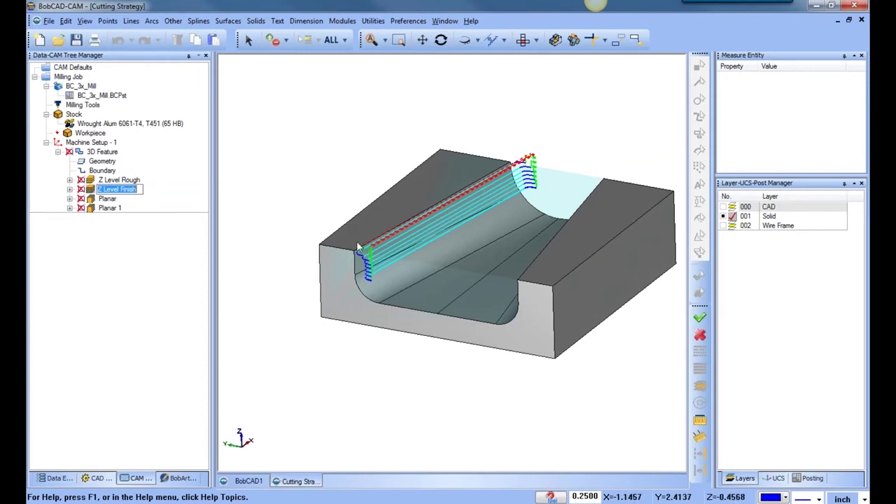
{"action": "left_click", "coordinate": [129, 262]}
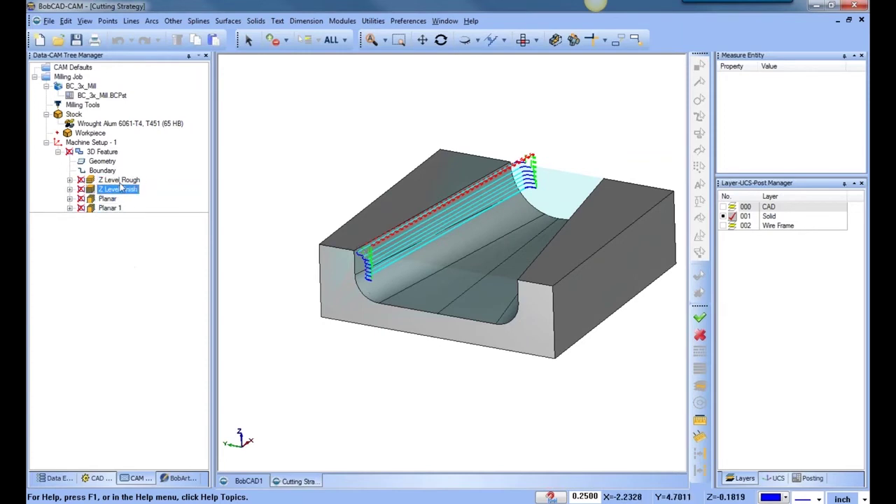
Open the 3D feature for editing at the first Planar operation's cutting parameters
{"action": "right_click", "coordinate": [103, 154]}
{"action": "left_click", "coordinate": [147, 141]}
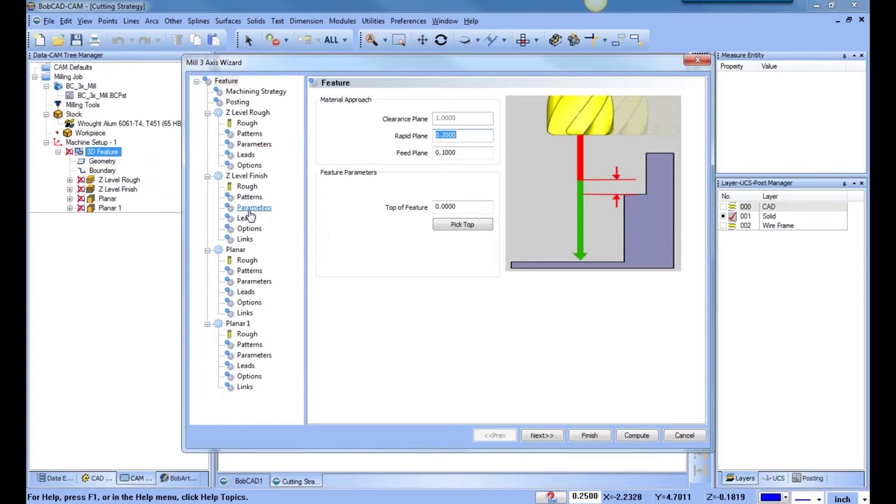
{"action": "left_click", "coordinate": [266, 284]}
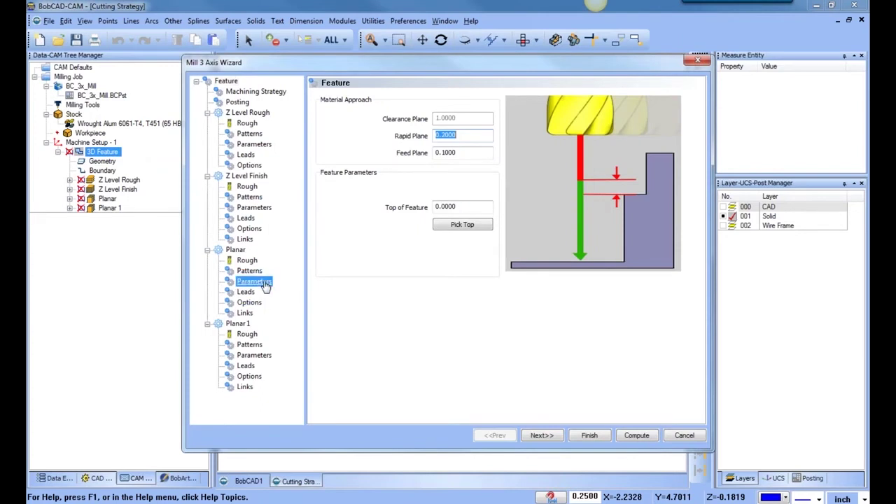
{"action": "left_click", "coordinate": [361, 315]}
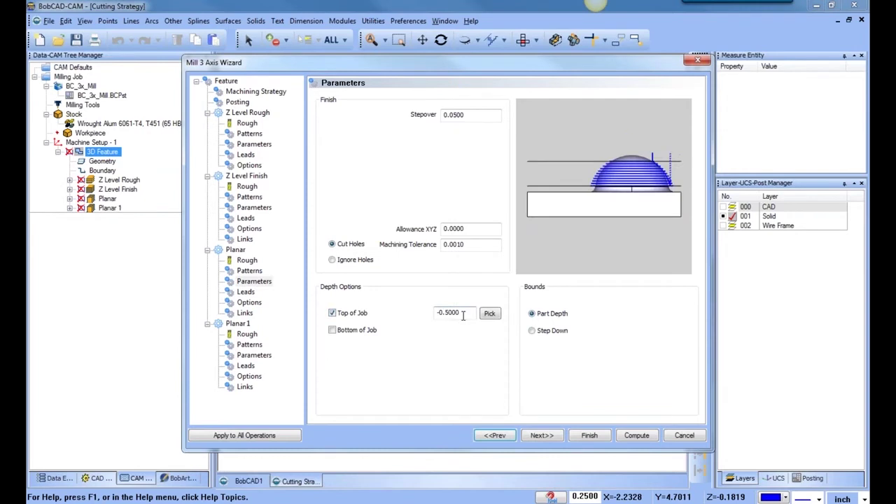
{"action": "left_click", "coordinate": [492, 314]}
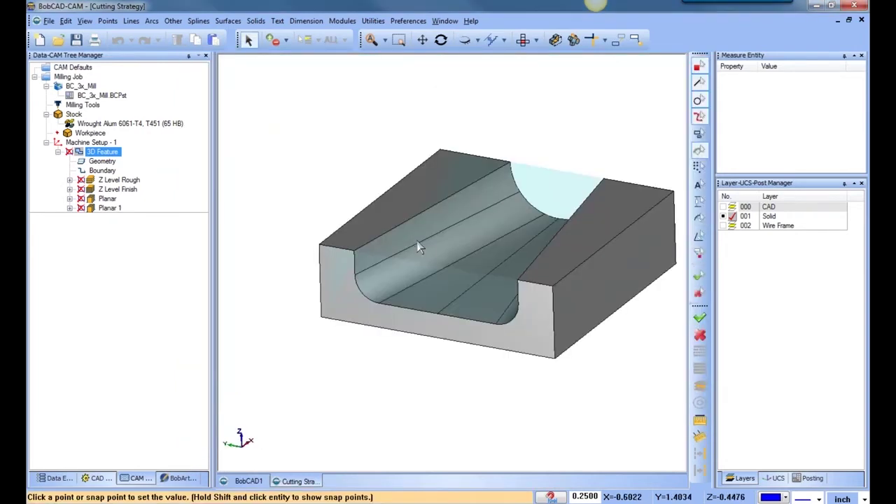
{"action": "left_click", "coordinate": [418, 250]}
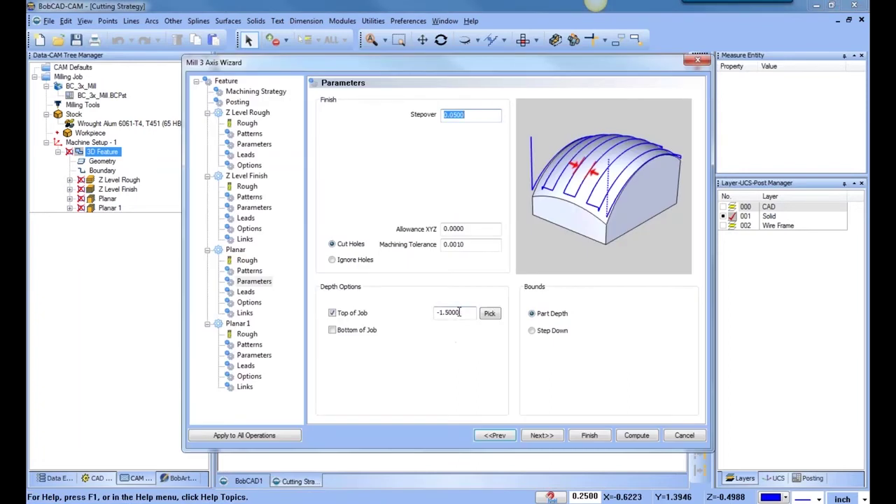
{"action": "left_click", "coordinate": [332, 313]}
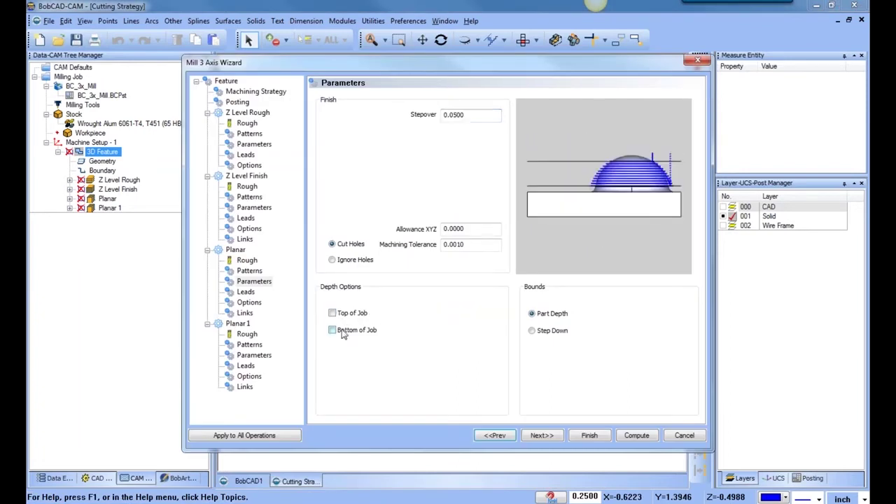
Limit the first Planar operation with a Bottom of Job depth of -0.4500, first picking the depth on the pocket's side wall
{"action": "left_click", "coordinate": [332, 330]}
{"action": "left_click", "coordinate": [490, 330]}
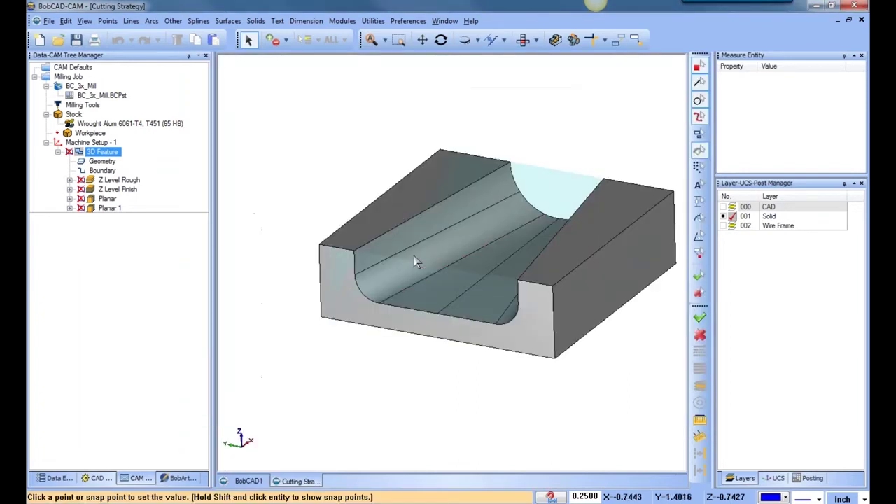
{"action": "left_click", "coordinate": [416, 251]}
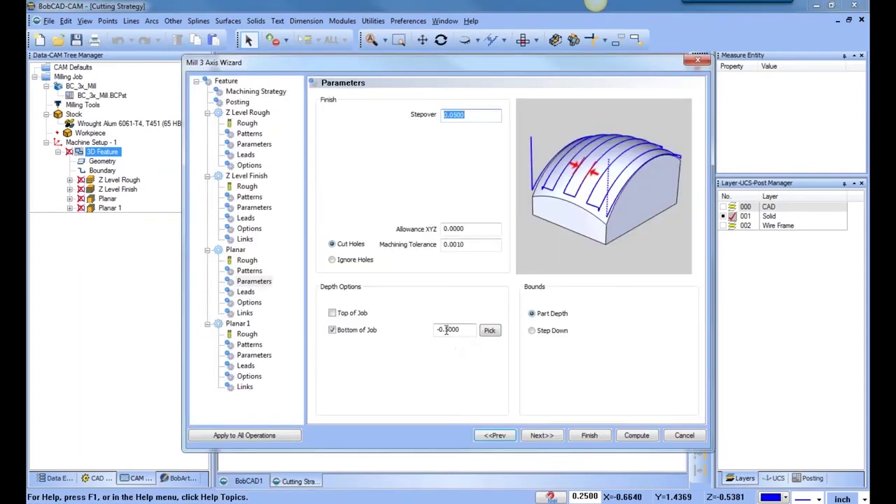
{"action": "left_click_drag", "start_coordinate": [446, 330], "coordinate": [471, 330]}
{"action": "type", "text": "45"}
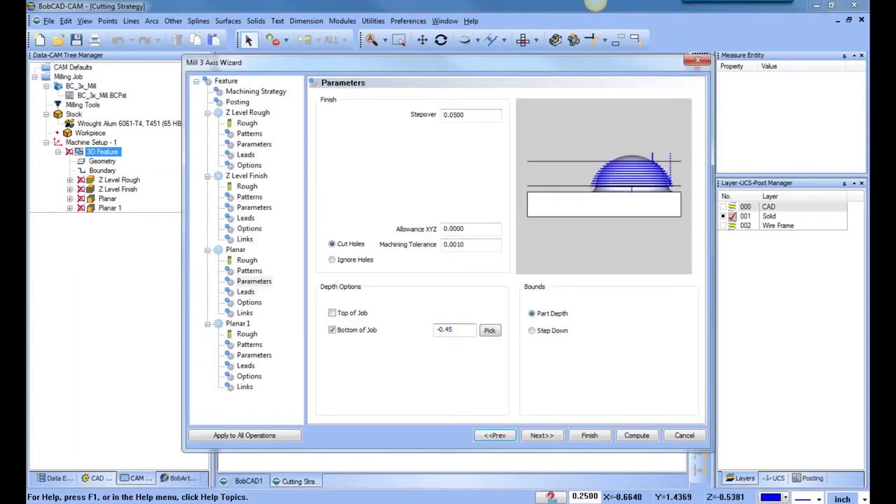
{"action": "left_click", "coordinate": [590, 436]}
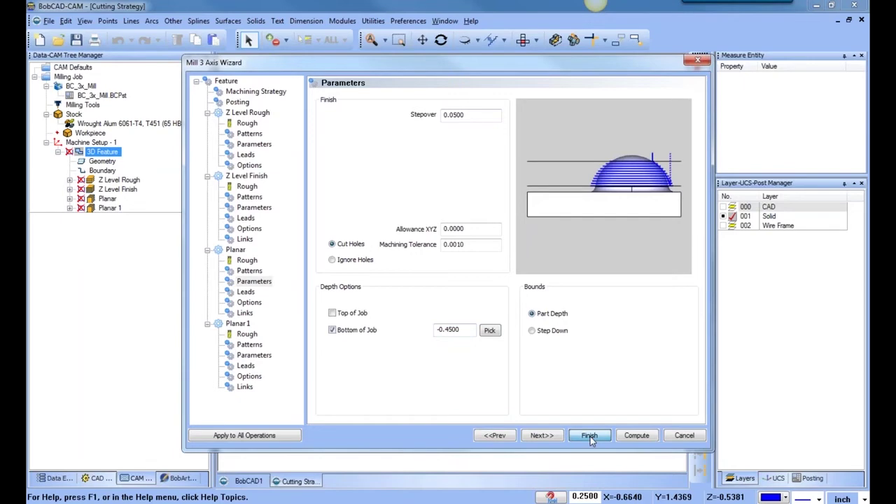
Recompute the first Planar toolpath with the Bottom of Job limit and inspect it closely at the pocket's open end
{"action": "left_click", "coordinate": [108, 198]}
{"action": "right_click", "coordinate": [112, 200]}
{"action": "left_click", "coordinate": [175, 207]}
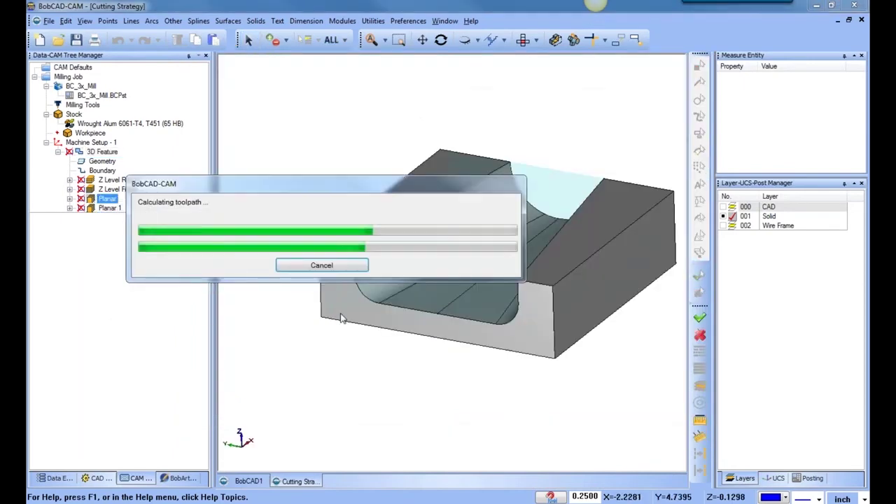
{"action": "scroll", "coordinate": [439, 273], "scroll_direction": "up", "scroll_amount": 5}
{"action": "middle_click_drag", "start_coordinate": [440, 270], "coordinate": [489, 328]}
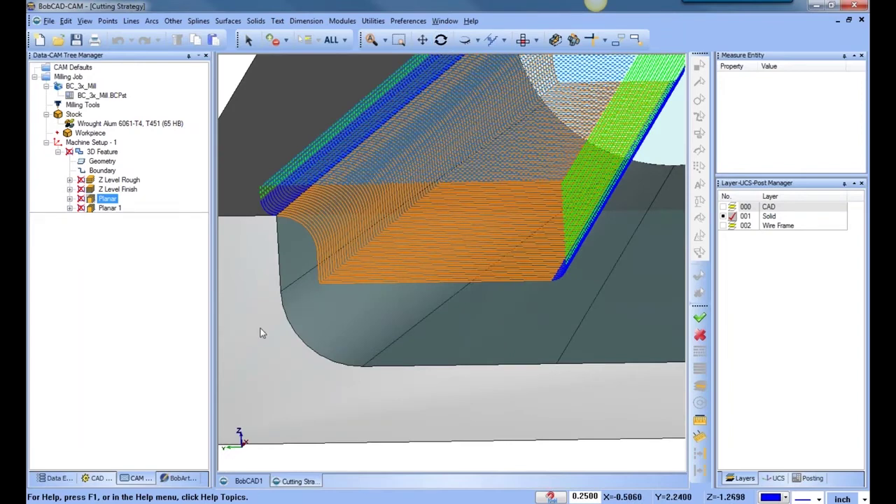
{"action": "left_click", "coordinate": [105, 153]}
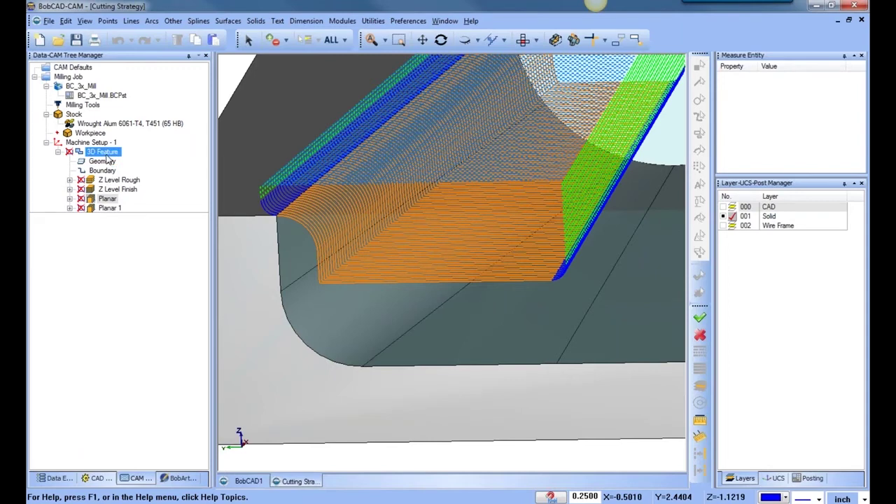
Reopen the 3D feature's first Planar parameters and turn off the Bottom of Job depth limit
{"action": "right_click", "coordinate": [91, 152]}
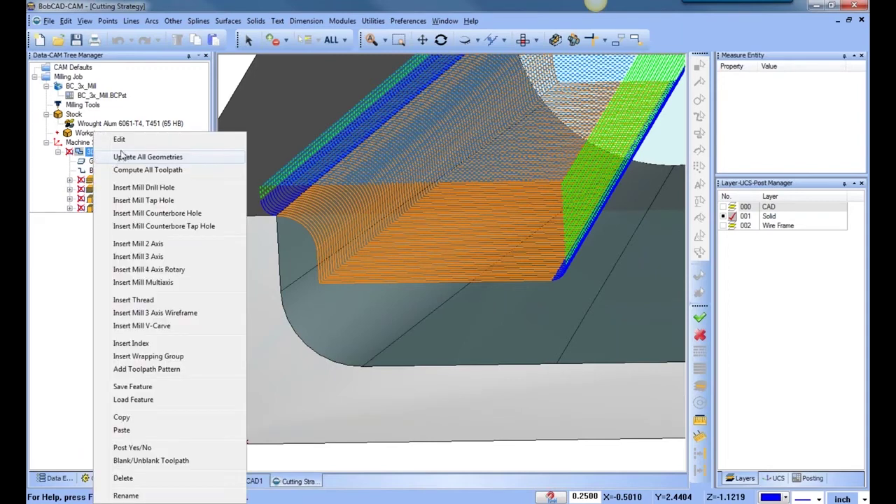
{"action": "left_click", "coordinate": [122, 143]}
{"action": "left_click", "coordinate": [254, 281]}
{"action": "left_click", "coordinate": [341, 315]}
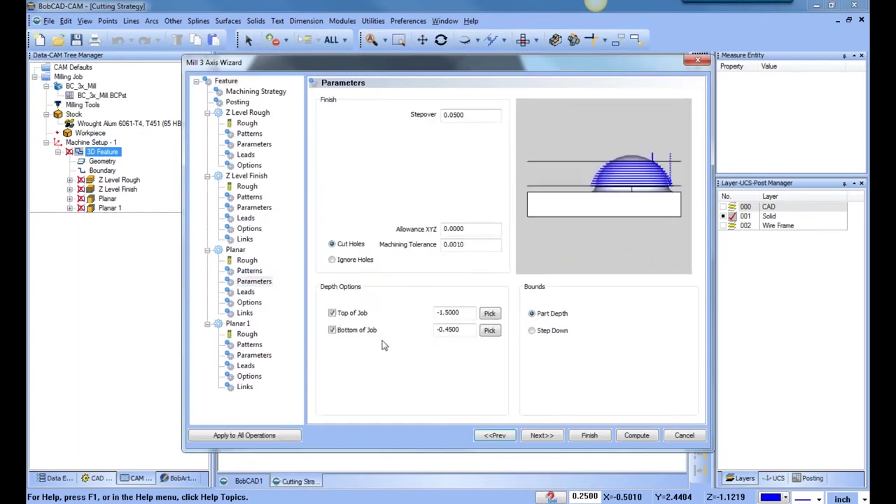
{"action": "left_click", "coordinate": [334, 332]}
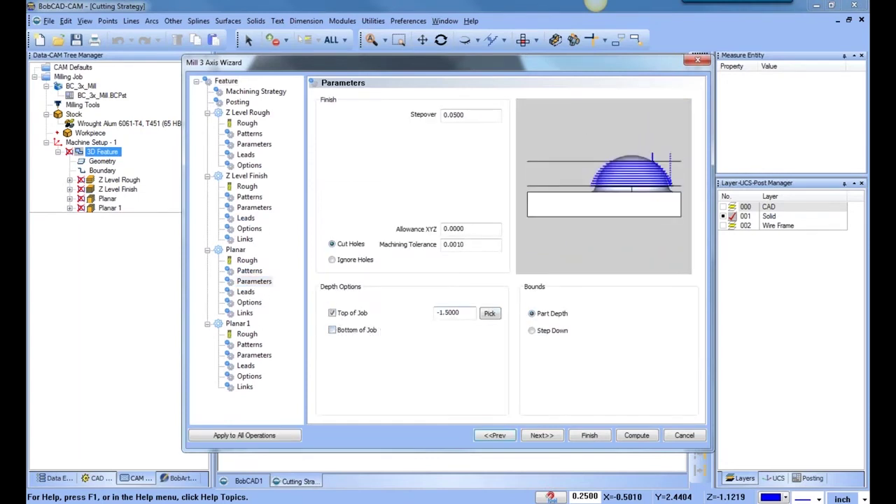
Set the first Planar operation's Top of Job depth to -0.45, first picking it on the pocket's side wall edge, and finish editing
{"action": "left_click", "coordinate": [490, 313]}
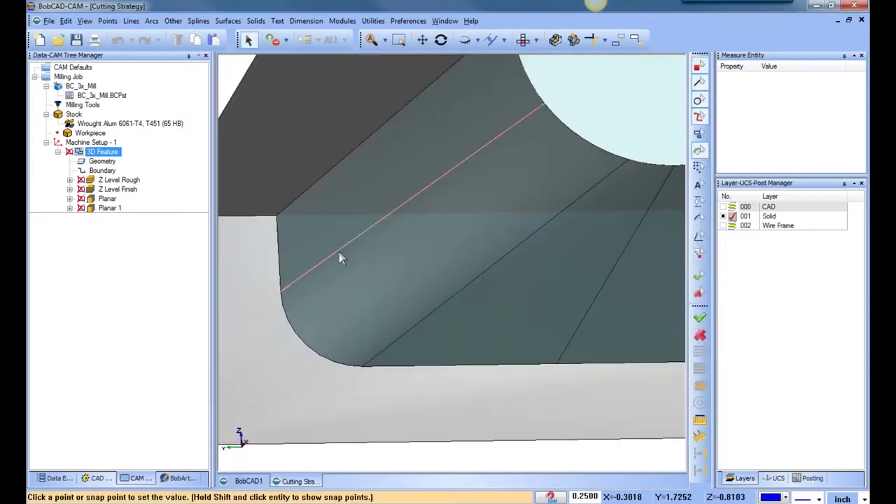
{"action": "left_click", "coordinate": [341, 256]}
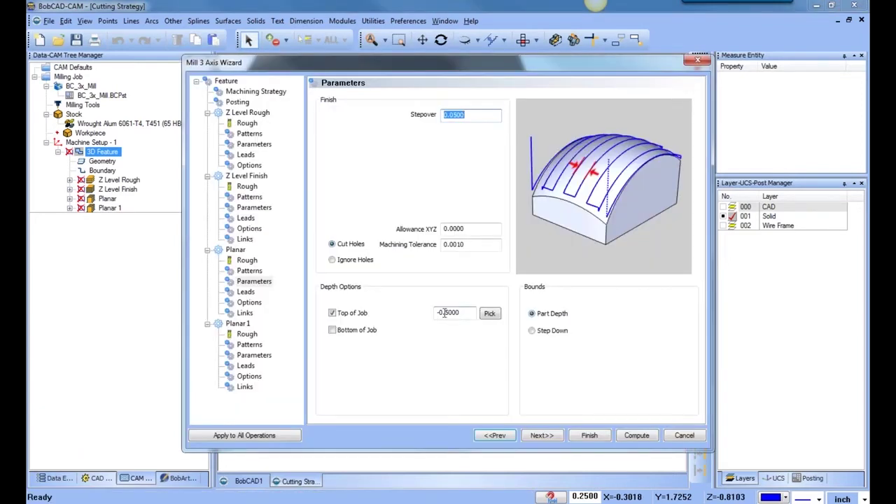
{"action": "left_click_drag", "start_coordinate": [444, 313], "coordinate": [500, 313]}
{"action": "type", "text": "45"}
{"action": "left_click", "coordinate": [590, 436]}
Recompute the first Planar toolpath with only the Top of Job limit and view it at the pocket's open end
{"action": "left_click", "coordinate": [123, 199]}
{"action": "right_click", "coordinate": [123, 198]}
{"action": "left_click", "coordinate": [204, 202]}
{"action": "scroll", "coordinate": [382, 306], "scroll_direction": "down", "scroll_amount": 2}
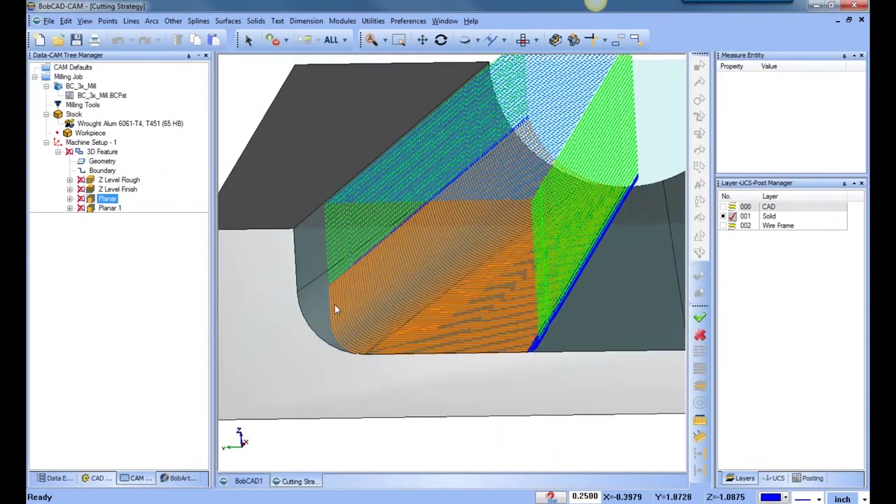
Step through the first Planar operation's tool motion in Backplot and close the preview
{"action": "right_click", "coordinate": [108, 201]}
{"action": "left_click", "coordinate": [141, 222]}
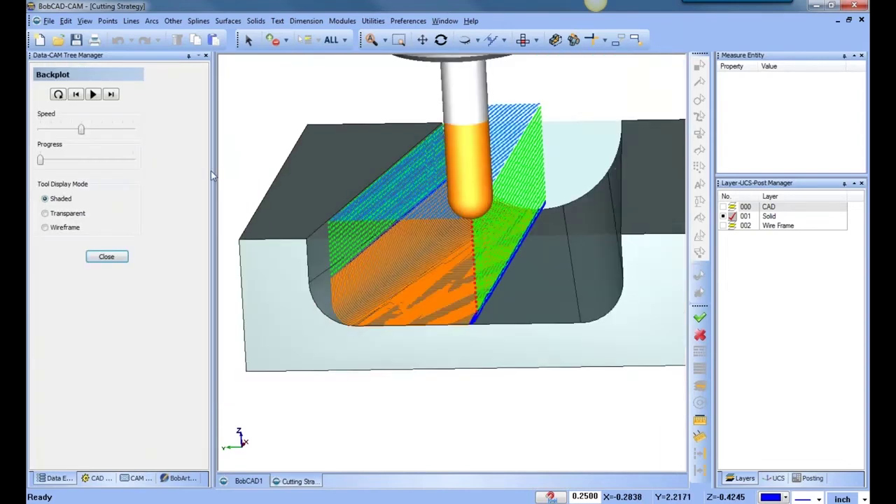
{"action": "left_click", "coordinate": [112, 96]}
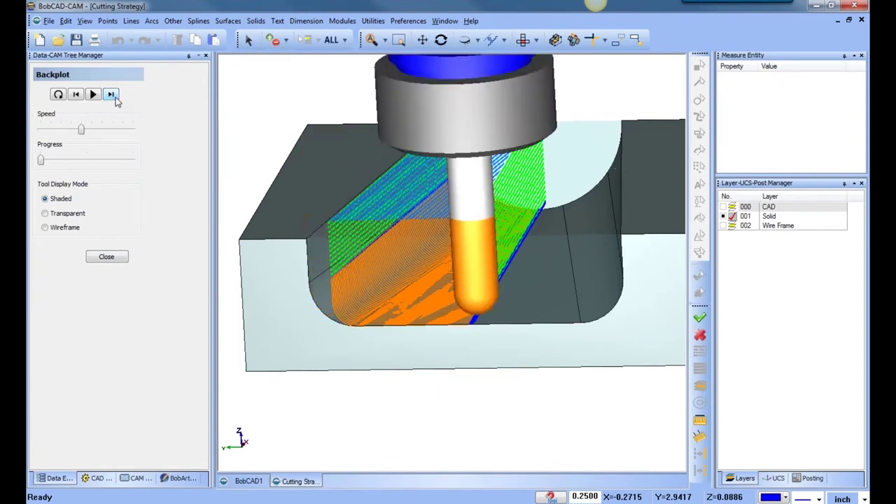
{"action": "left_click", "coordinate": [107, 257]}
Compare the displayed toolpaths of the Z Level Rough, Z Level Finish and first Planar operations
{"action": "left_click", "coordinate": [119, 180]}
{"action": "left_click", "coordinate": [125, 190], "text": "shift"}
{"action": "left_click", "coordinate": [114, 199]}
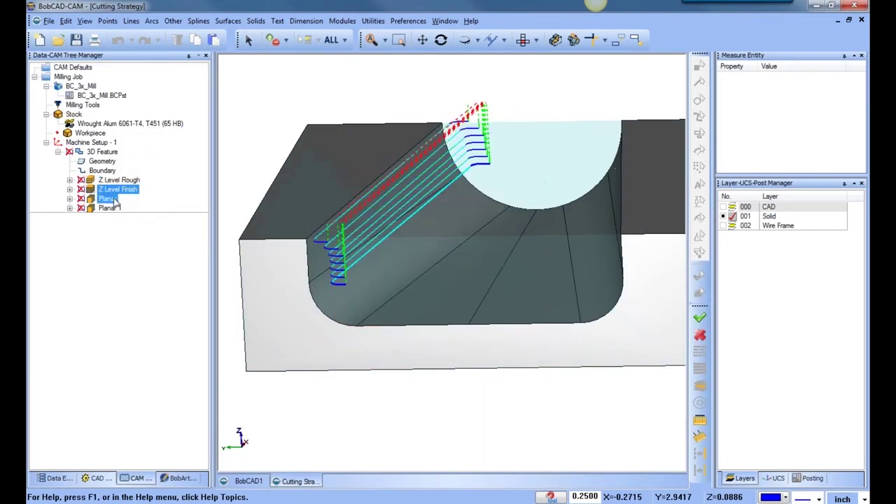
{"action": "left_click", "coordinate": [114, 199]}
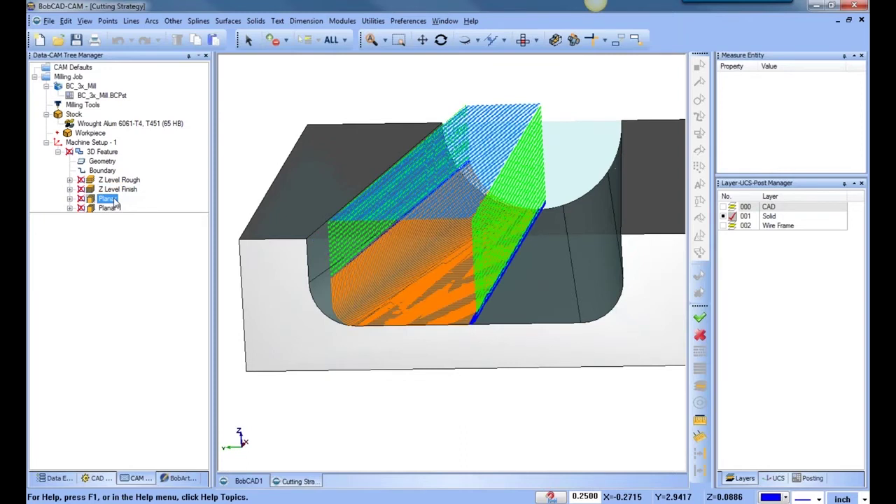
Launch the machining simulation, skip past the roughing operation, and run the finishing cuts at reduced speed
{"action": "left_click", "coordinate": [343, 21]}
{"action": "left_click", "coordinate": [374, 100]}
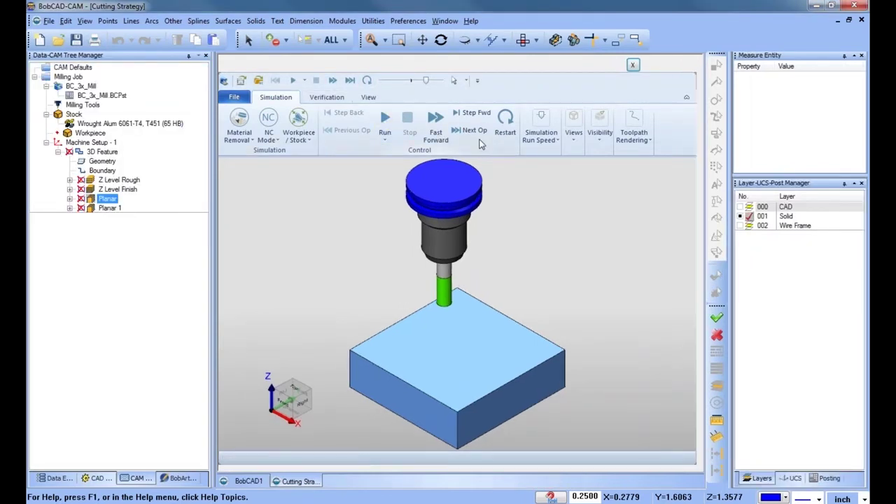
{"action": "left_click", "coordinate": [475, 133]}
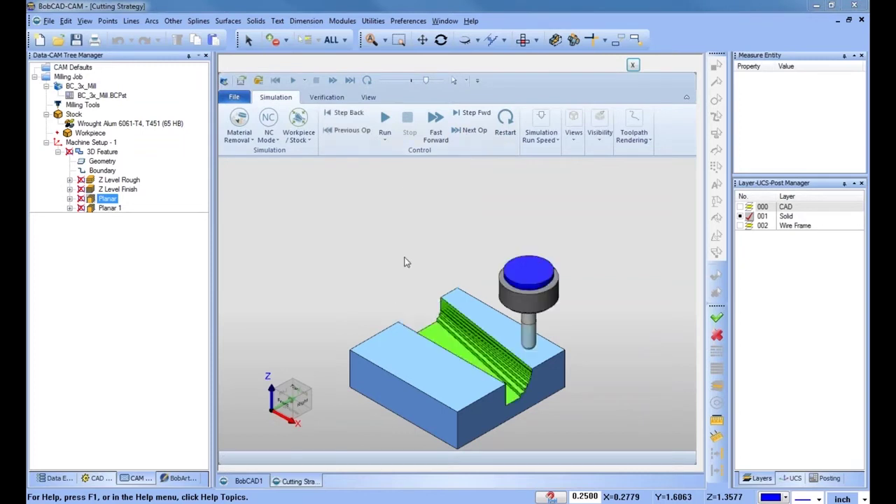
{"action": "middle_click_drag", "start_coordinate": [442, 254], "coordinate": [462, 340]}
{"action": "left_click_drag", "start_coordinate": [425, 81], "coordinate": [394, 83]}
{"action": "left_click", "coordinate": [385, 118]}
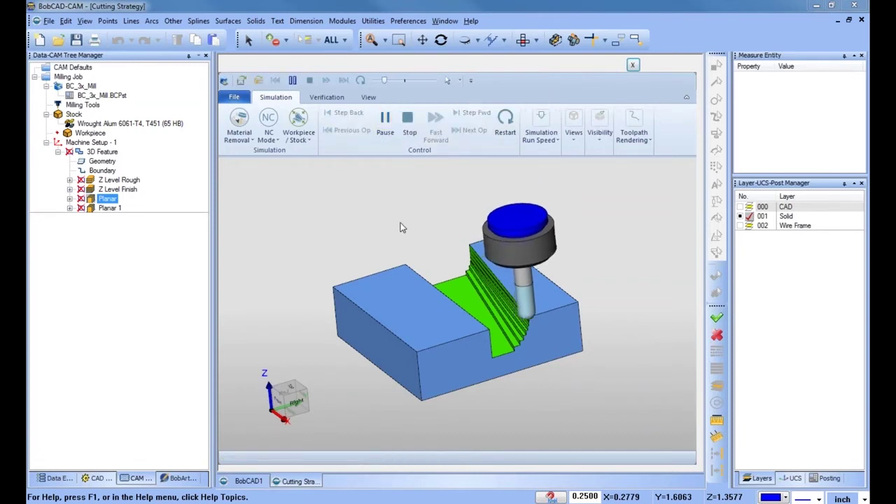
Examine the simulated Z Level Finish and Planar cuts on the pocket wall at slightly higher speed, then close the simulation
{"action": "middle_click_drag", "start_coordinate": [400, 226], "coordinate": [488, 166]}
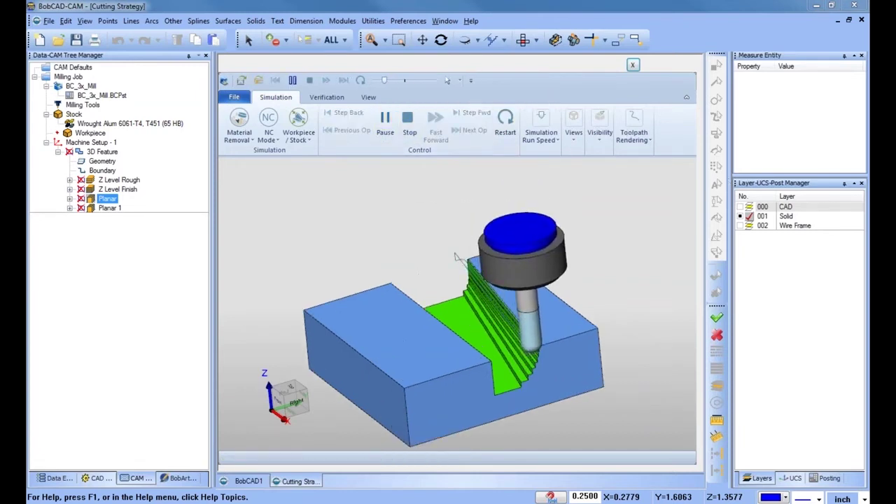
{"action": "left_click_drag", "start_coordinate": [734, 175], "coordinate": [754, 176]}
{"action": "scroll", "coordinate": [512, 336], "scroll_direction": "up", "scroll_amount": 3}
{"action": "middle_click_drag", "start_coordinate": [513, 336], "coordinate": [502, 337]}
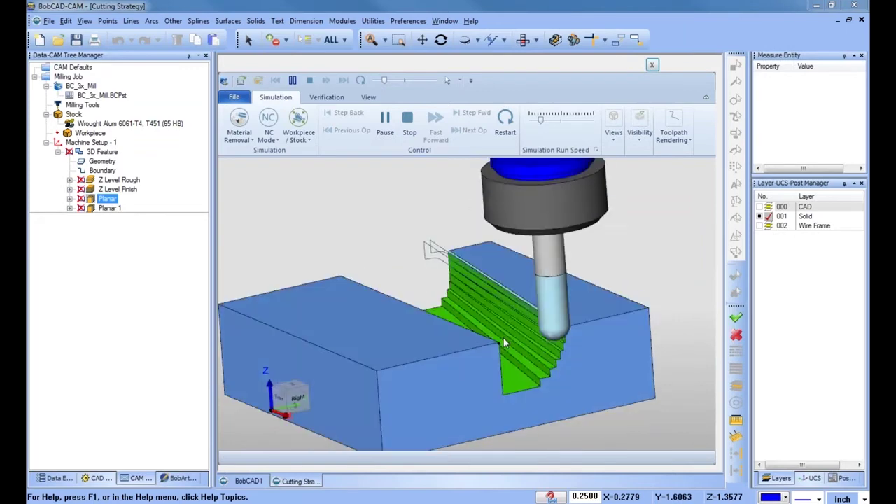
{"action": "mouse_move", "coordinate": [384, 80]}
{"action": "left_mouse_down"}
{"action": "mouse_move", "coordinate": [406, 80]}
{"action": "mouse_move", "coordinate": [390, 80]}
{"action": "left_mouse_up"}
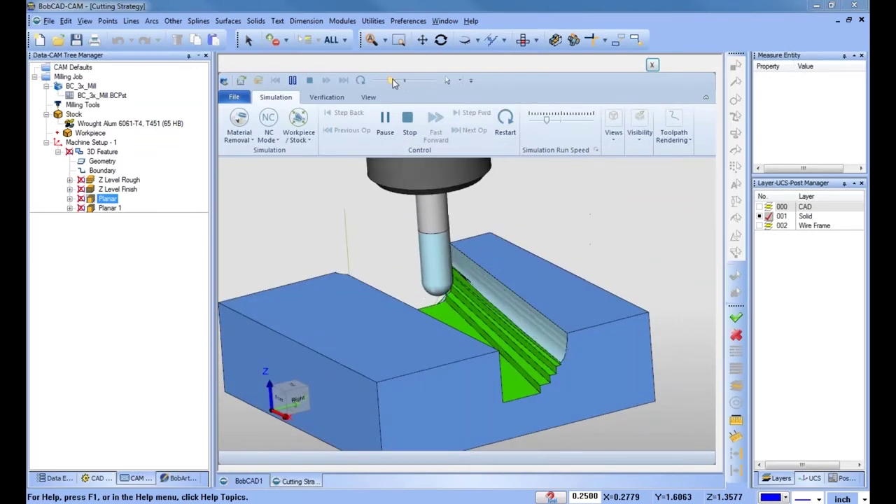
{"action": "middle_click_drag", "start_coordinate": [500, 299], "coordinate": [483, 348]}
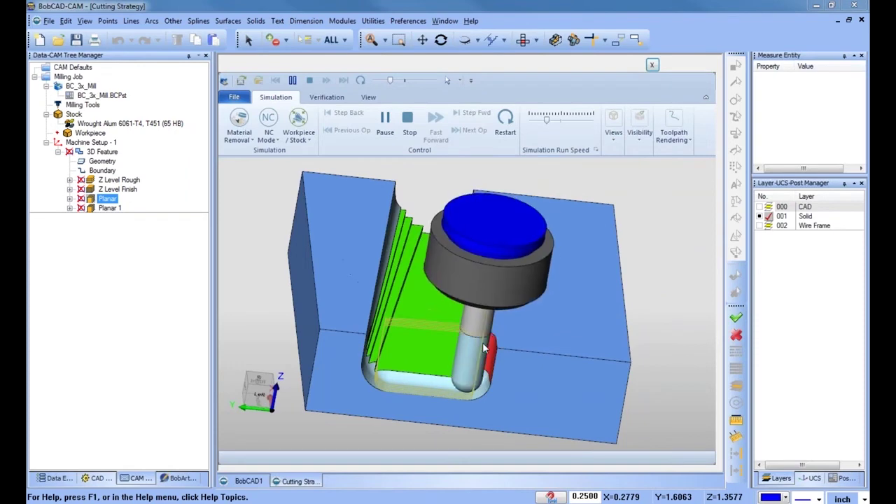
{"action": "mouse_move", "coordinate": [509, 366]}
{"action": "middle_mouse_down"}
{"action": "mouse_move", "coordinate": [469, 340]}
{"action": "mouse_move", "coordinate": [511, 374]}
{"action": "mouse_move", "coordinate": [497, 358]}
{"action": "middle_mouse_up"}
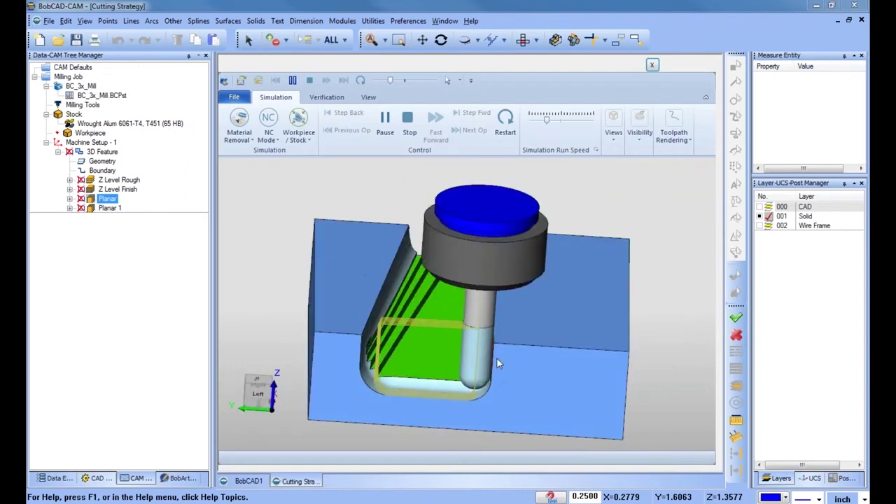
{"action": "left_click", "coordinate": [657, 66]}
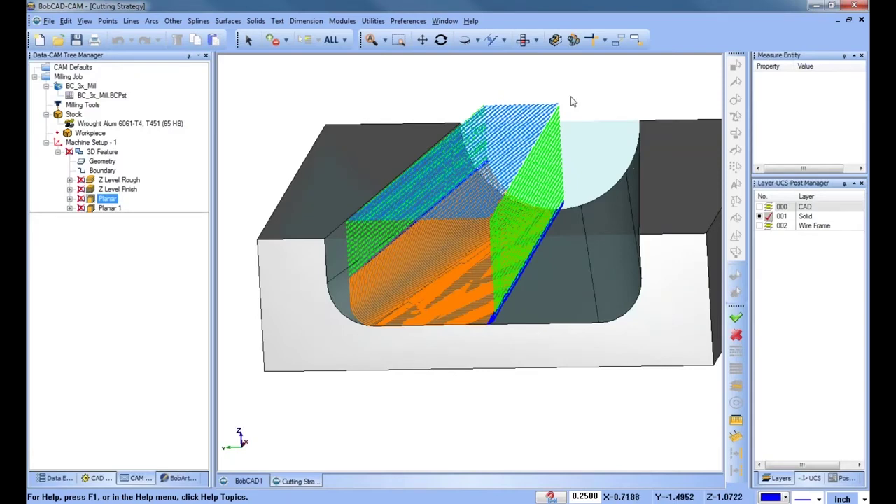
Review the 3D feature's geometry and boundary selections, then remove the feature-level boundary
{"action": "left_click", "coordinate": [104, 162]}
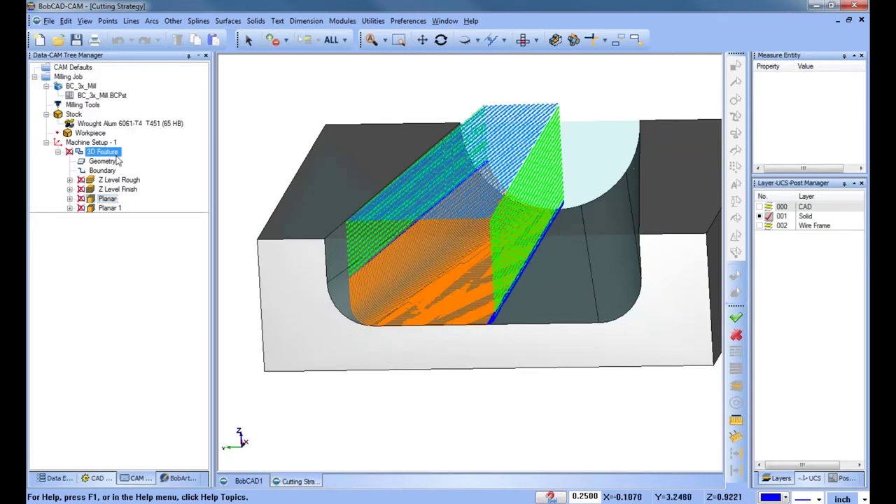
{"action": "scroll", "coordinate": [415, 169], "scroll_direction": "down", "scroll_amount": 3}
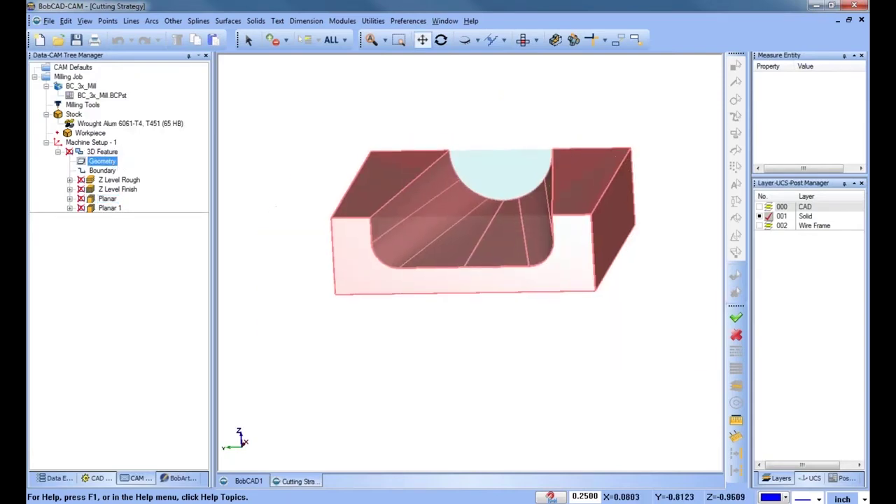
{"action": "middle_click_drag", "start_coordinate": [537, 270], "coordinate": [526, 300]}
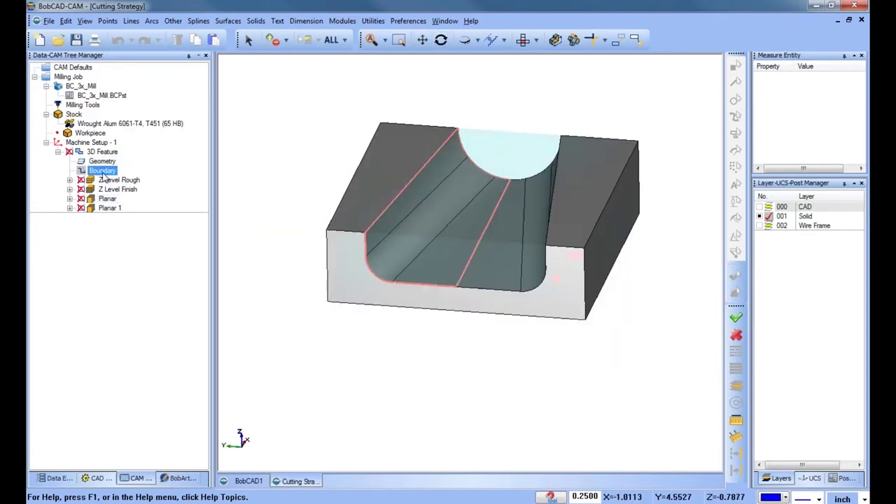
{"action": "right_click", "coordinate": [104, 177]}
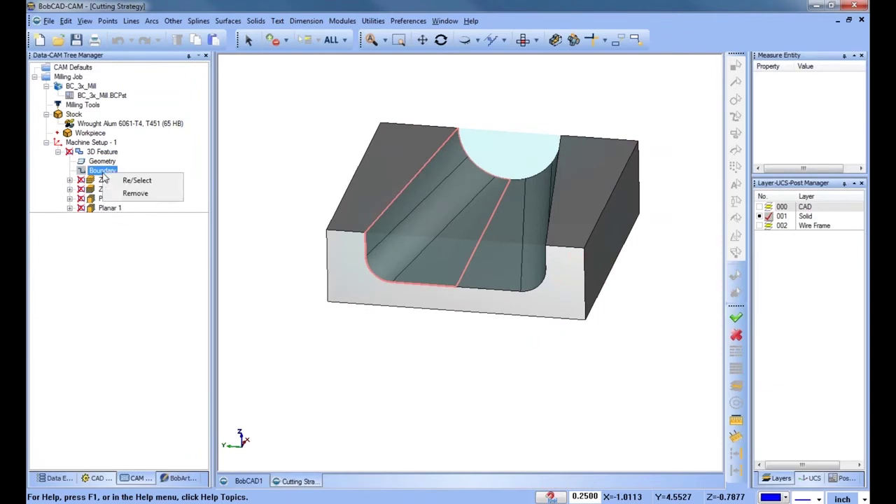
{"action": "left_click", "coordinate": [136, 194]}
Recompute the Z Level Rough toolpath without the feature boundary
{"action": "left_click", "coordinate": [110, 179]}
{"action": "right_click", "coordinate": [110, 180]}
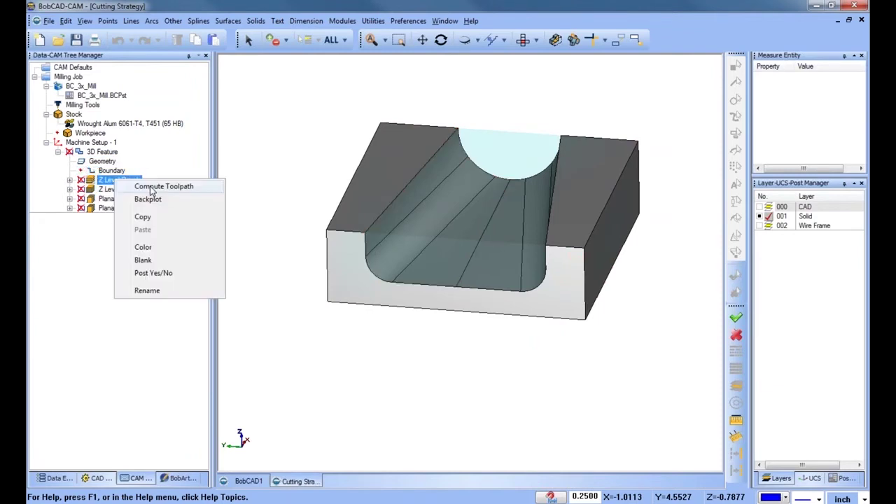
{"action": "left_click", "coordinate": [143, 185]}
{"action": "right_click", "coordinate": [112, 202]}
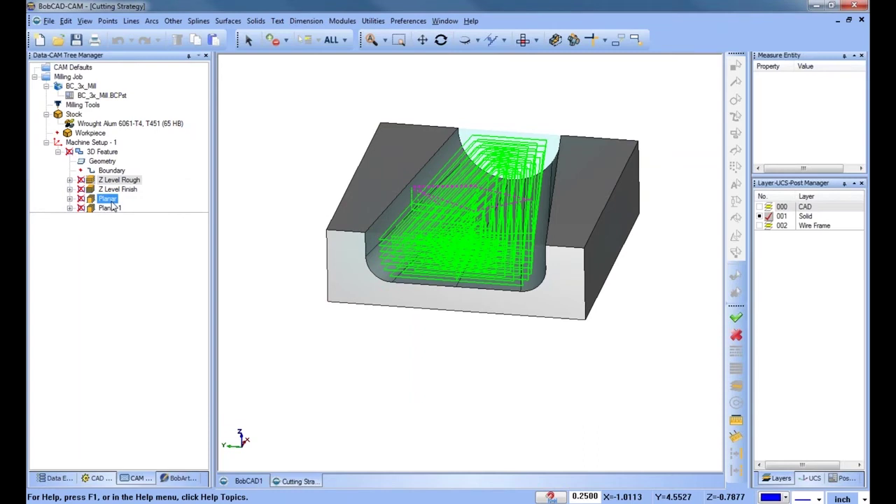
Recompute the Z Level Finish toolpath without the feature boundary and expand the operation to show its own boundary entry
{"action": "left_click", "coordinate": [119, 189]}
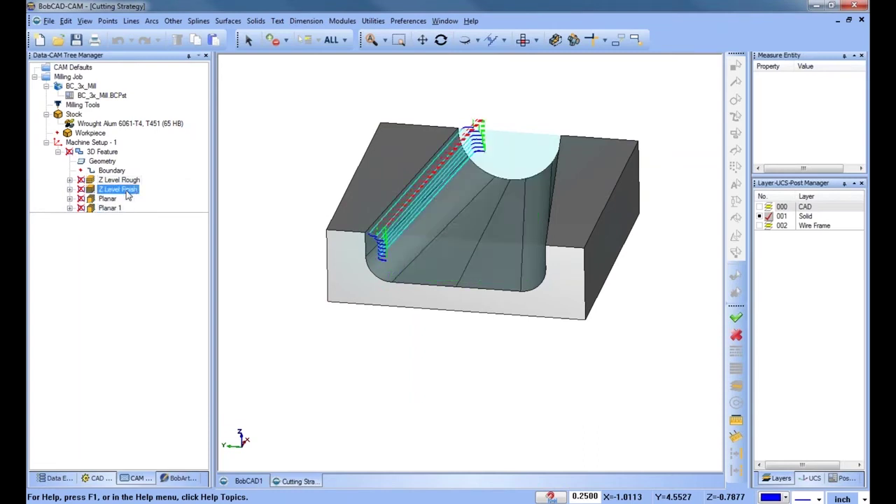
{"action": "right_click", "coordinate": [127, 190]}
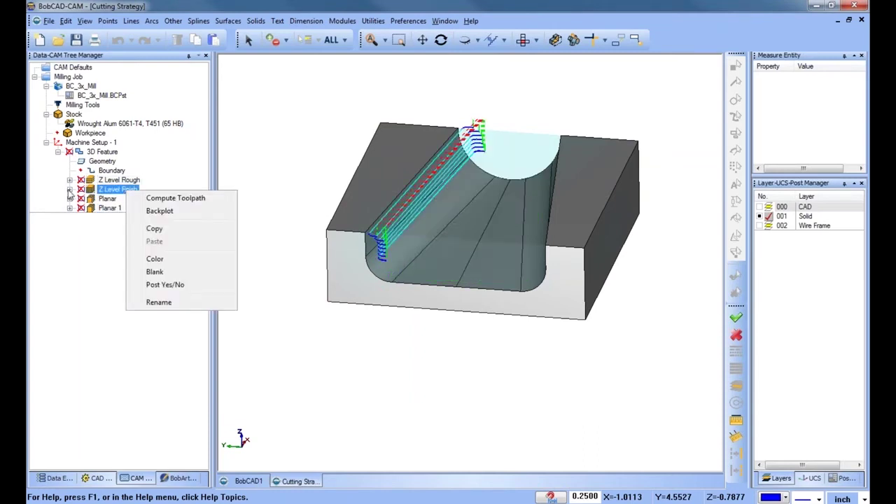
{"action": "left_click", "coordinate": [69, 189]}
{"action": "right_click", "coordinate": [124, 198]}
{"action": "left_click", "coordinate": [169, 202]}
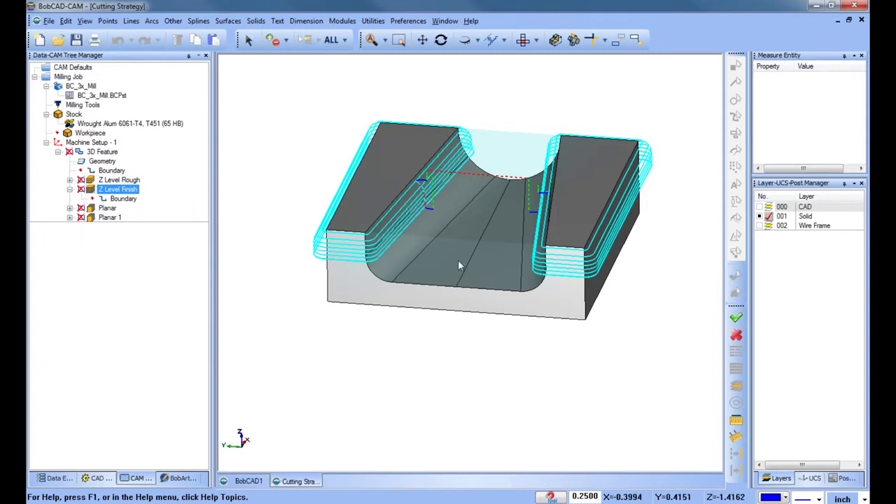
Reselect the Z Level Finish operation's own boundary as the complete chain of edges around the pocket surfaces
{"action": "left_click", "coordinate": [124, 199]}
{"action": "right_click", "coordinate": [124, 201]}
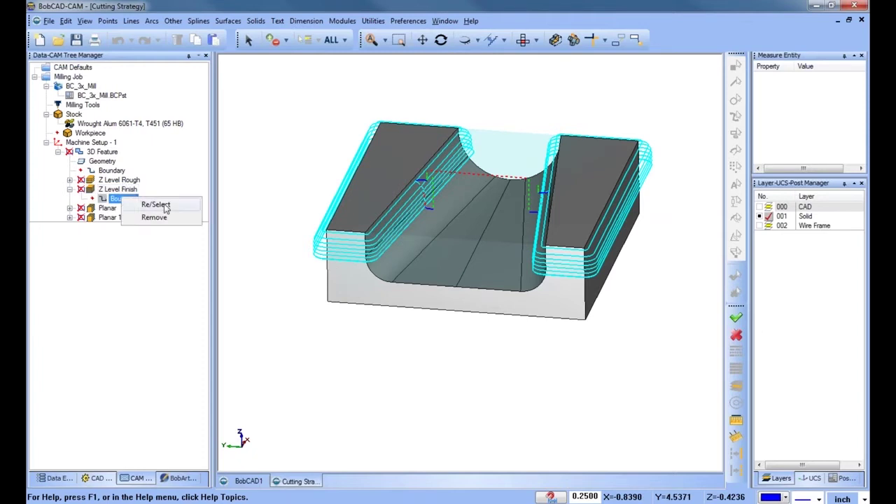
{"action": "left_click", "coordinate": [155, 205]}
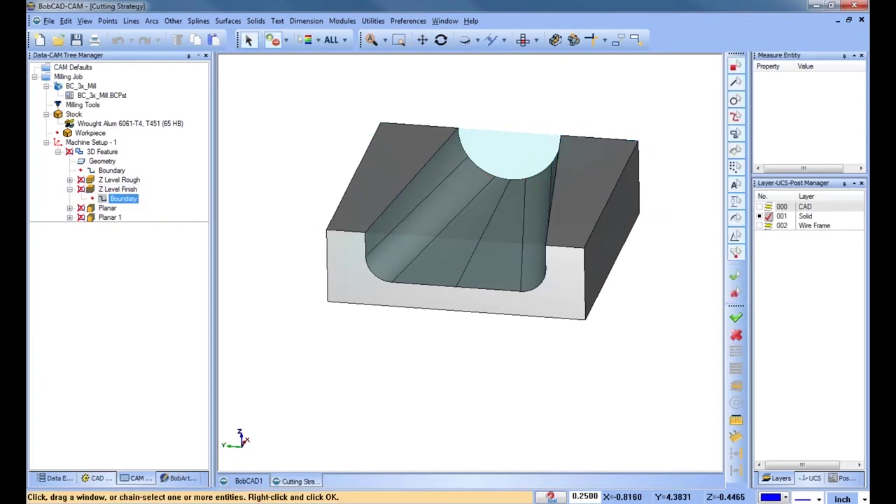
{"action": "left_click", "coordinate": [406, 189]}
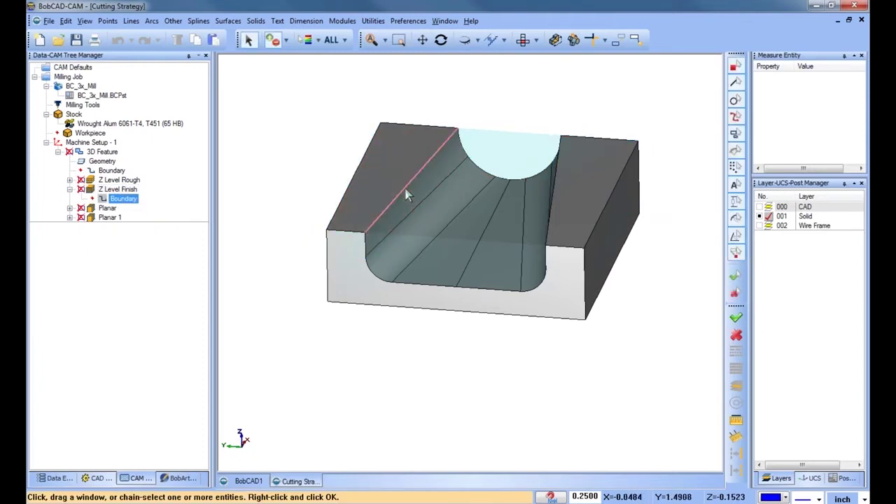
{"action": "left_click", "coordinate": [373, 277]}
{"action": "left_click", "coordinate": [440, 285]}
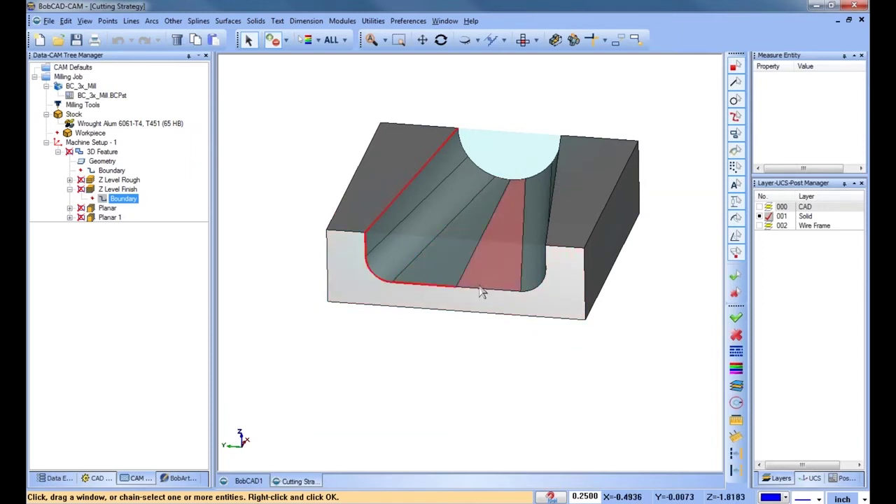
{"action": "left_click", "coordinate": [481, 289]}
{"action": "left_click", "coordinate": [537, 288]}
{"action": "middle_click_drag", "start_coordinate": [463, 349], "coordinate": [592, 290]}
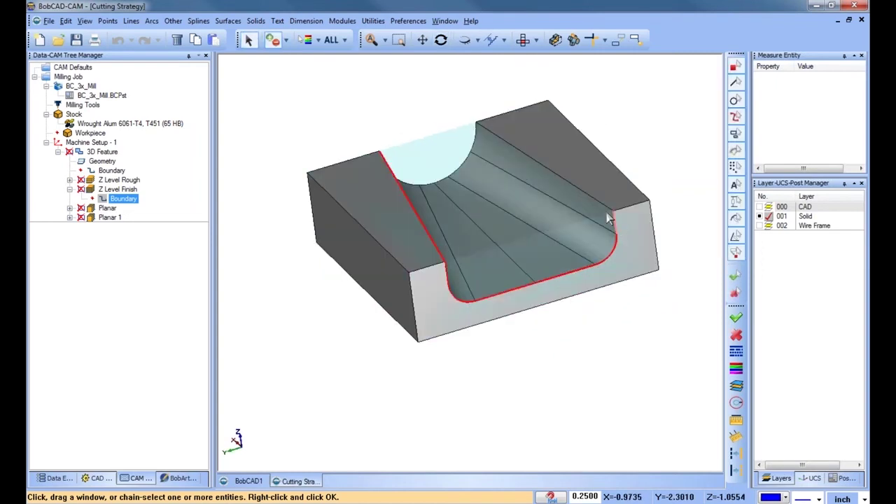
{"action": "left_click", "coordinate": [590, 197]}
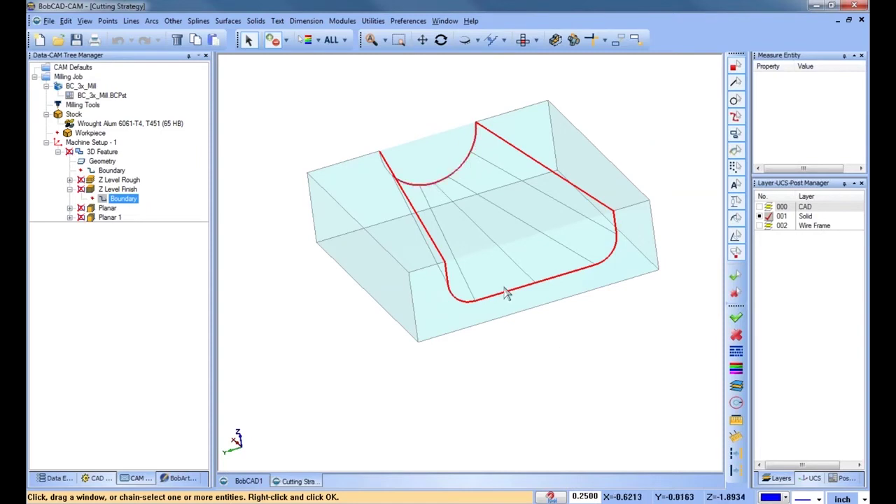
{"action": "middle_click_drag", "start_coordinate": [557, 350], "coordinate": [630, 350]}
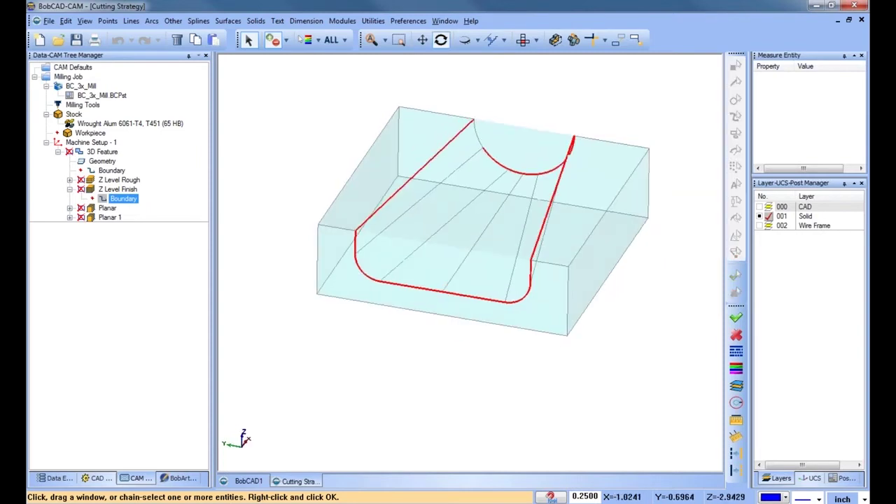
{"action": "right_click", "coordinate": [522, 126]}
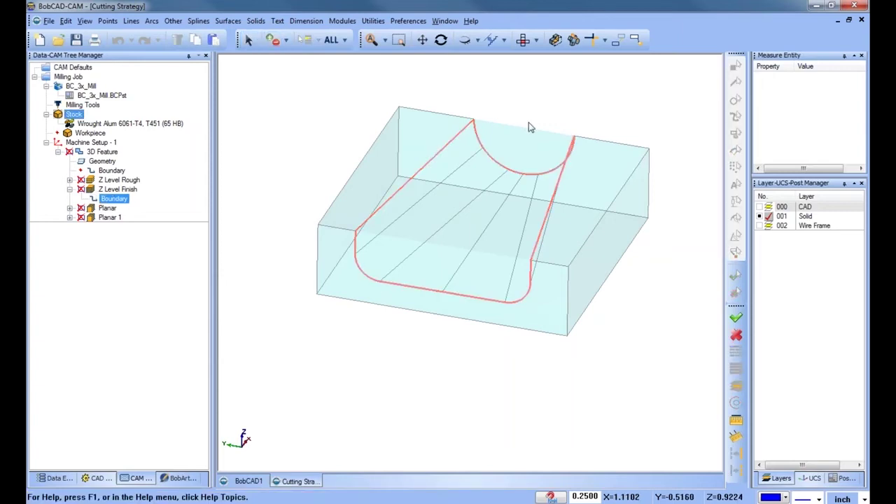
Recompute the Z Level Finish toolpath with its operation-level boundary
{"action": "right_click", "coordinate": [120, 189]}
{"action": "left_click", "coordinate": [175, 196]}
{"action": "mouse_move", "coordinate": [468, 308]}
{"action": "middle_mouse_down"}
{"action": "mouse_move", "coordinate": [522, 324]}
{"action": "mouse_move", "coordinate": [437, 332]}
{"action": "mouse_move", "coordinate": [418, 318]}
{"action": "mouse_move", "coordinate": [524, 318]}
{"action": "mouse_move", "coordinate": [498, 296]}
{"action": "mouse_move", "coordinate": [491, 328]}
{"action": "middle_mouse_up"}
Assign the half floor, adjoining fillet and side wall faces on the +Y side as the Planar operation's own boundary
{"action": "left_click", "coordinate": [108, 209]}
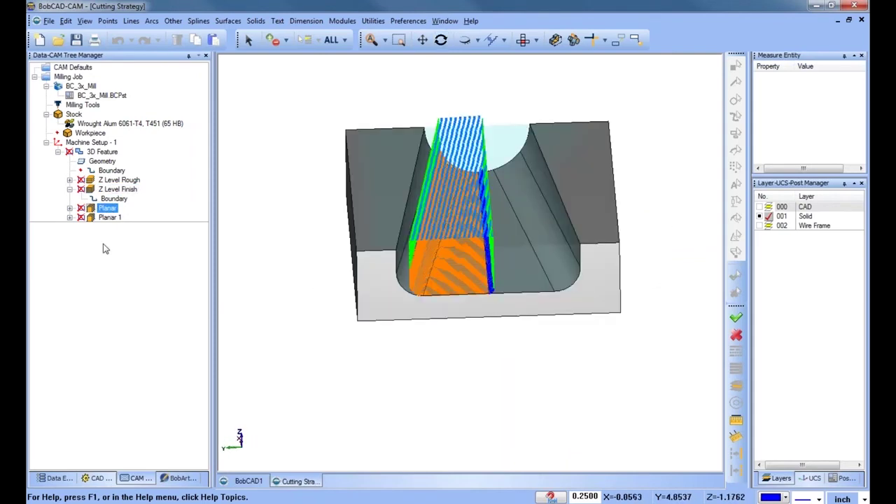
{"action": "left_click", "coordinate": [70, 208]}
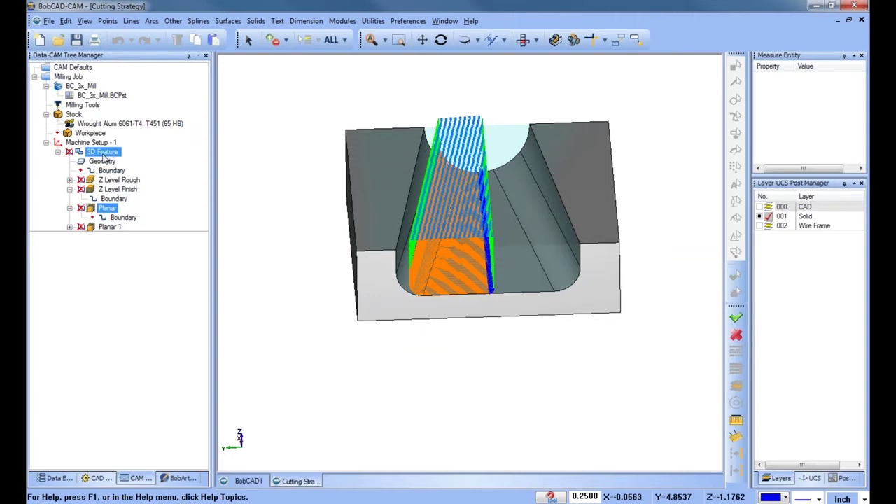
{"action": "right_click", "coordinate": [119, 218]}
{"action": "left_click", "coordinate": [163, 226]}
{"action": "middle_click_drag", "start_coordinate": [483, 308], "coordinate": [434, 312]}
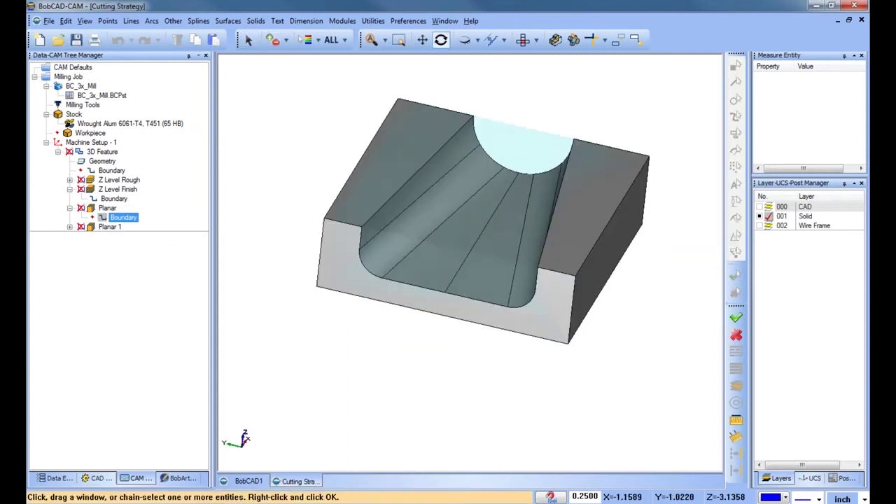
{"action": "left_click", "coordinate": [423, 273]}
{"action": "left_click", "coordinate": [383, 249]}
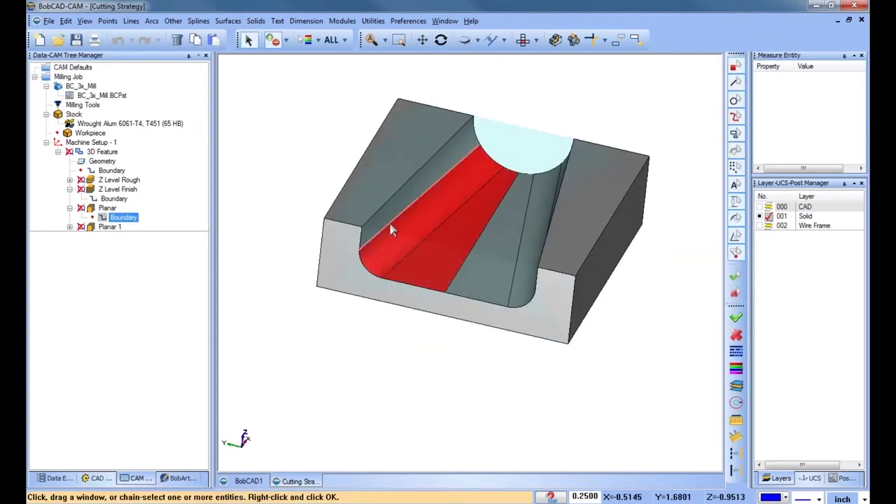
{"action": "left_click", "coordinate": [390, 217]}
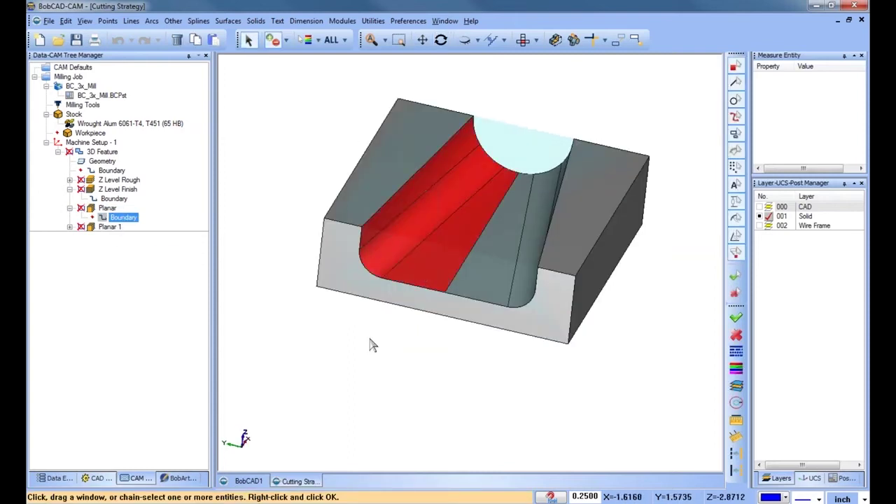
{"action": "key", "text": "space"}
Recompute the Planar toolpath within its face boundary and inspect how it covers that side of the pocket
{"action": "right_click", "coordinate": [107, 212]}
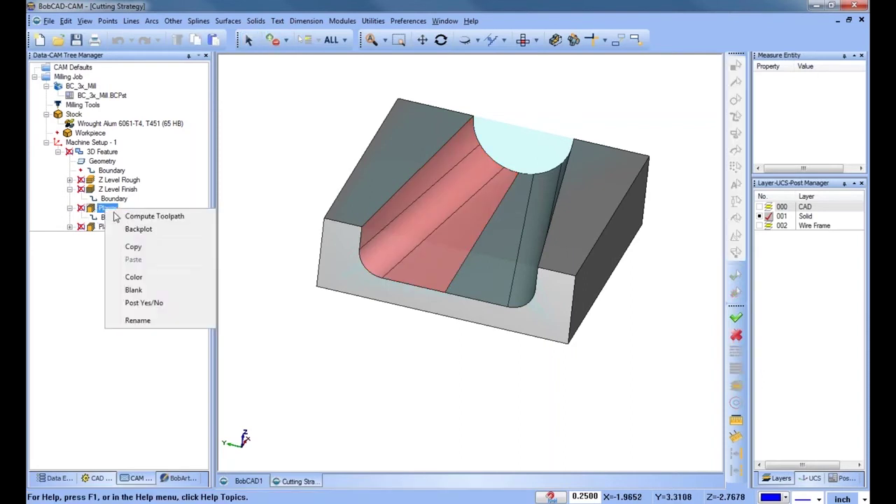
{"action": "left_click", "coordinate": [149, 217]}
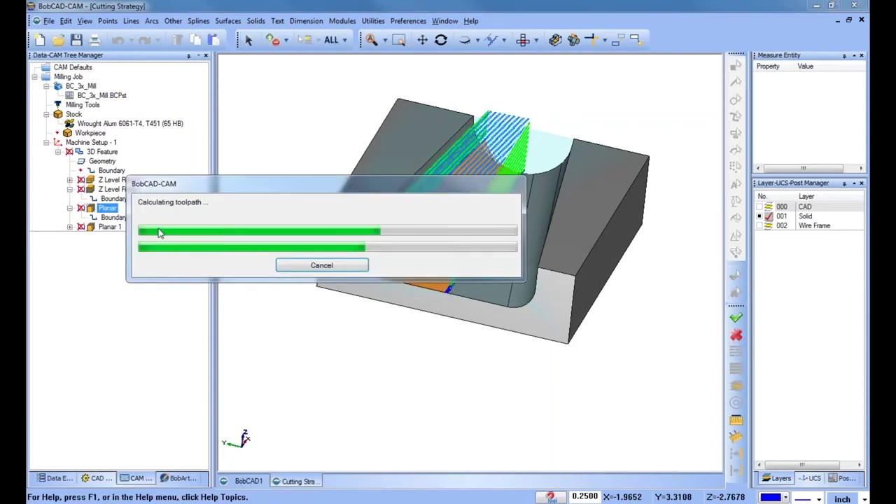
{"action": "middle_click_drag", "start_coordinate": [380, 314], "coordinate": [441, 273]}
{"action": "scroll", "coordinate": [441, 275], "scroll_direction": "up", "scroll_amount": 3}
{"action": "middle_click_drag", "start_coordinate": [470, 301], "coordinate": [451, 278]}
{"action": "scroll", "coordinate": [483, 305], "scroll_direction": "down", "scroll_amount": 3}
{"action": "scroll", "coordinate": [482, 303], "scroll_direction": "up", "scroll_amount": 2}
Assign the opposite half floor, fillet and side wall faces as the Planar 1 operation's own boundary
{"action": "left_click", "coordinate": [70, 227]}
{"action": "left_click", "coordinate": [107, 162]}
{"action": "left_click", "coordinate": [118, 236]}
{"action": "right_click", "coordinate": [119, 236]}
{"action": "left_click", "coordinate": [151, 240]}
{"action": "left_click", "coordinate": [548, 266]}
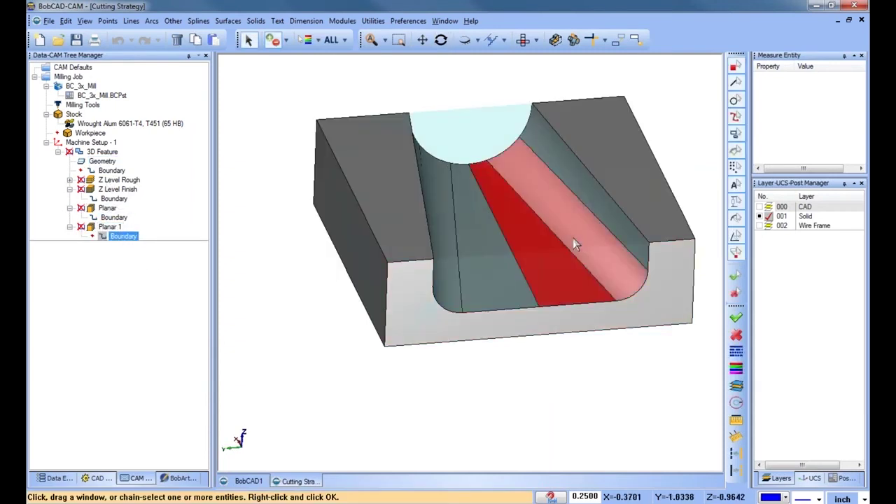
{"action": "left_click", "coordinate": [603, 211]}
{"action": "right_click", "coordinate": [565, 371]}
{"action": "left_click", "coordinate": [583, 378]}
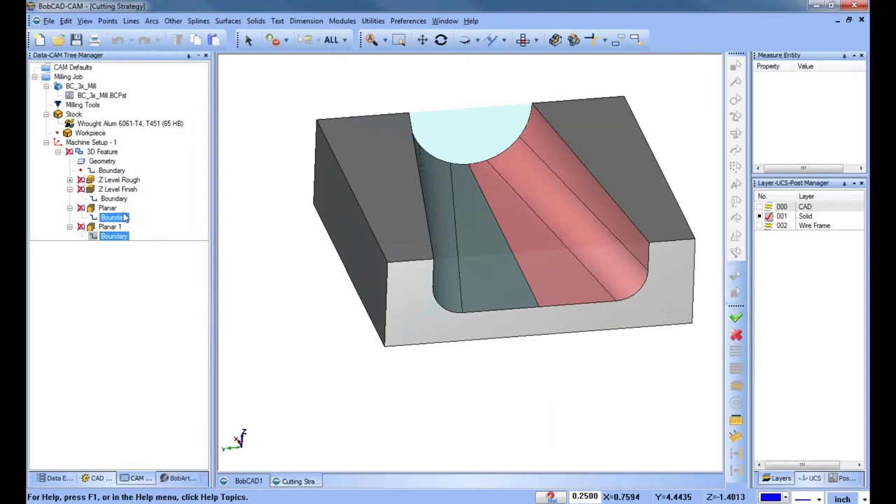
Set the Planar 1 lace angle to 270 degrees and recompute its toolpath
{"action": "right_click", "coordinate": [103, 152]}
{"action": "left_click", "coordinate": [144, 144]}
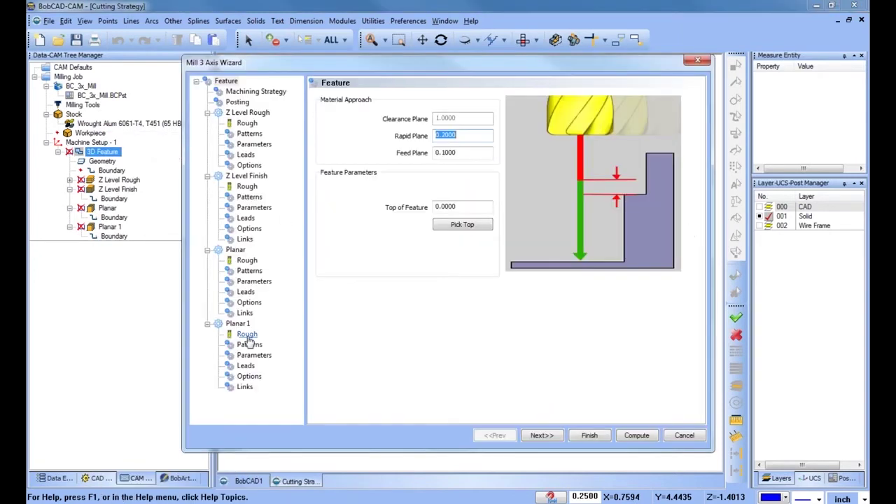
{"action": "left_click", "coordinate": [249, 271]}
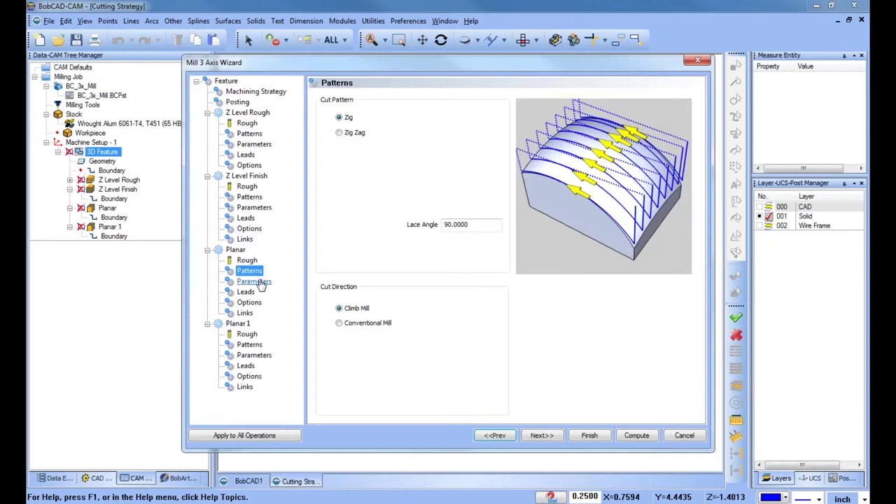
{"action": "left_click", "coordinate": [257, 356]}
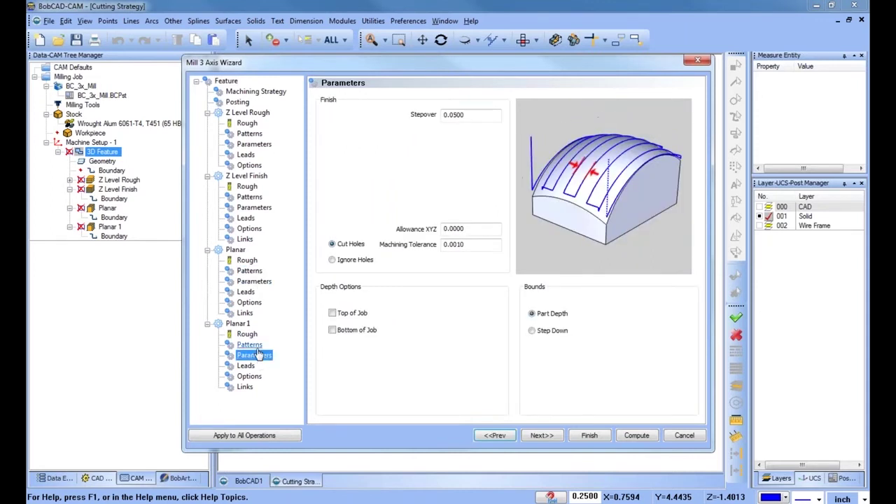
{"action": "left_click", "coordinate": [249, 344]}
{"action": "double_click", "coordinate": [469, 225]}
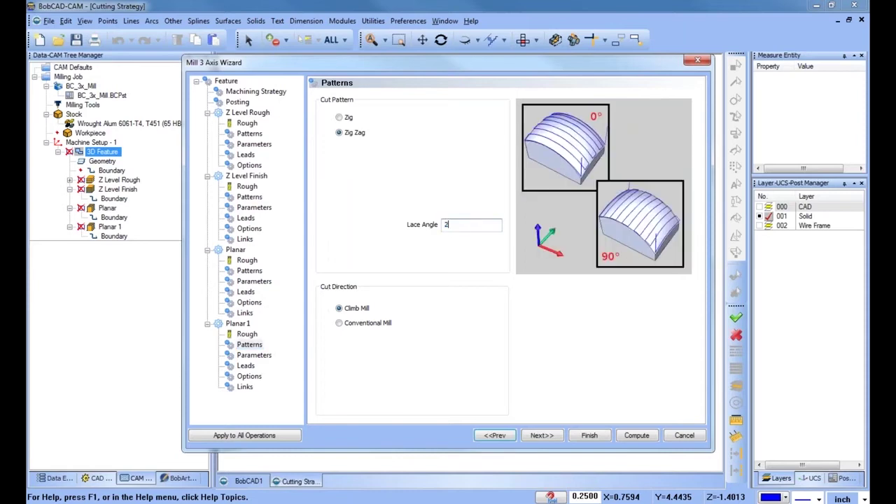
{"action": "left_click", "coordinate": [589, 436]}
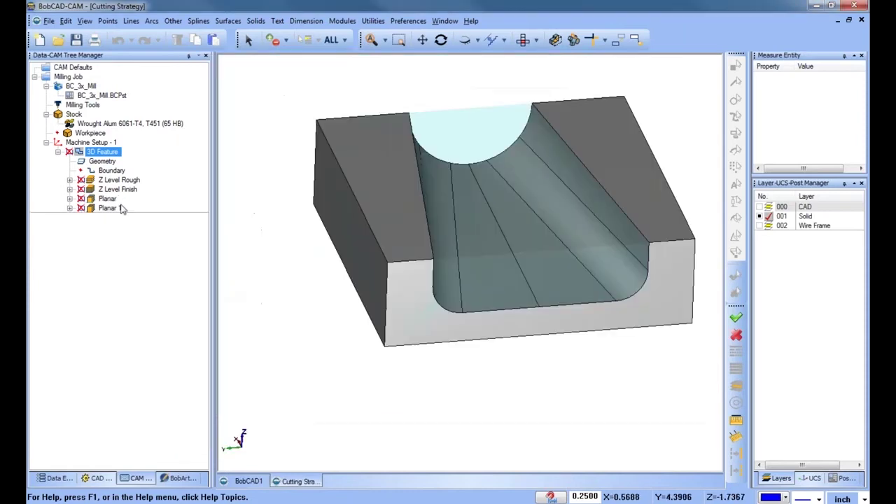
{"action": "right_click", "coordinate": [111, 208]}
{"action": "left_click", "coordinate": [155, 214]}
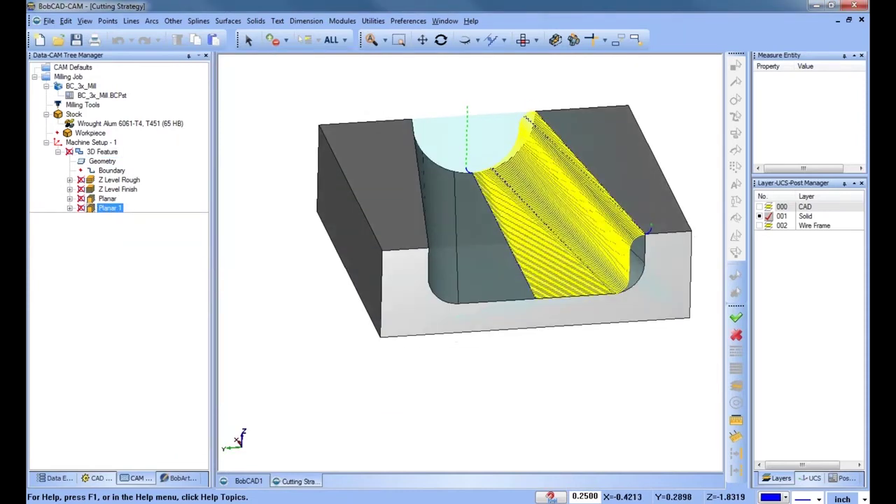
Change the Planar 1 cut pattern to Zig, recompute its toolpath and check the cutting direction
{"action": "right_click", "coordinate": [109, 152]}
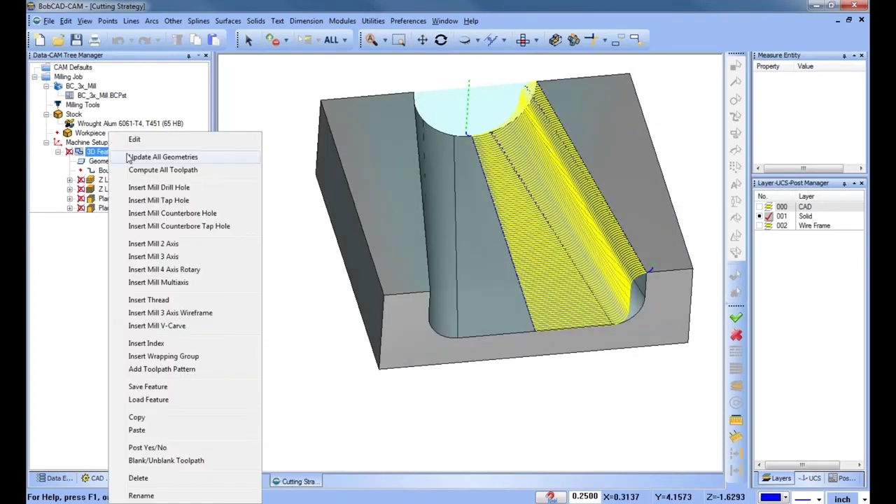
{"action": "left_click", "coordinate": [139, 141]}
{"action": "left_click", "coordinate": [249, 345]}
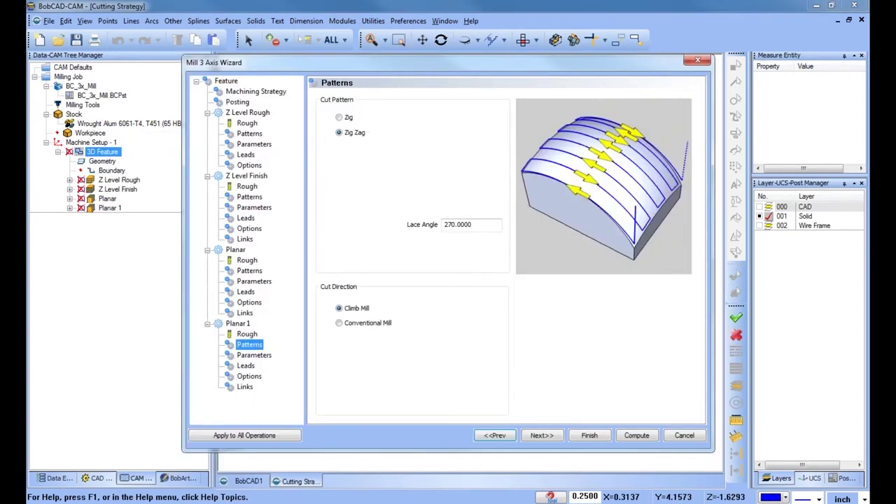
{"action": "left_click", "coordinate": [339, 117]}
{"action": "left_click", "coordinate": [592, 435]}
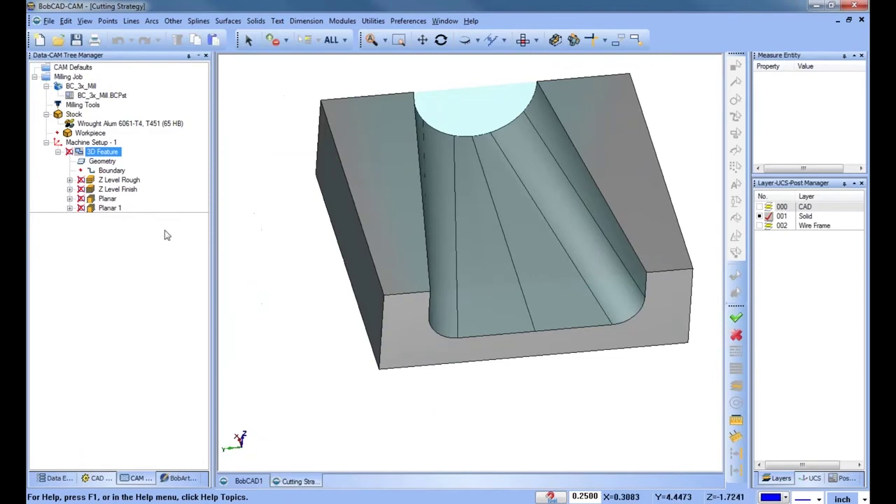
{"action": "left_click", "coordinate": [124, 209]}
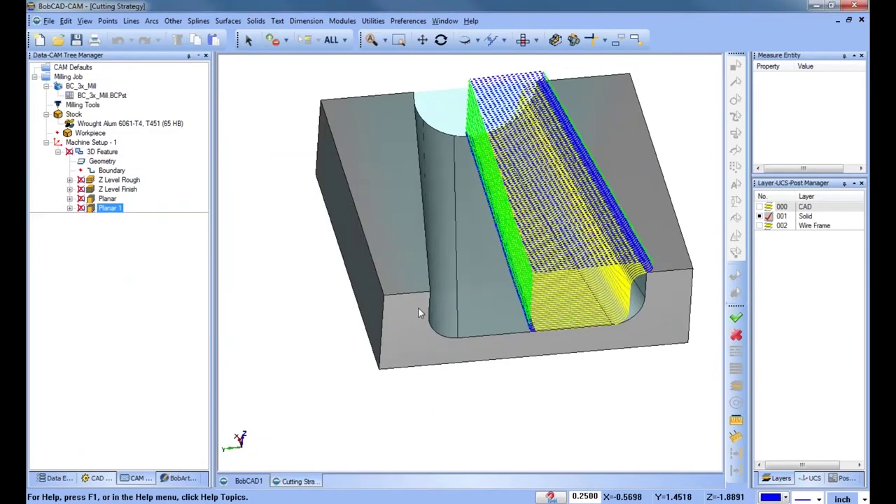
{"action": "middle_click_drag", "start_coordinate": [654, 344], "coordinate": [584, 364]}
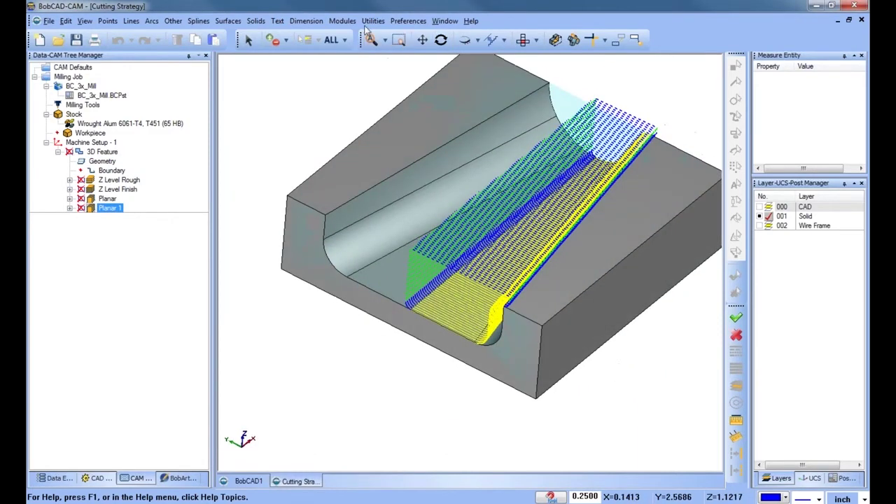
Open the machining simulation, advance through the Z Level operations and run the Planar cut
{"action": "left_click", "coordinate": [343, 21]}
{"action": "left_click", "coordinate": [387, 96]}
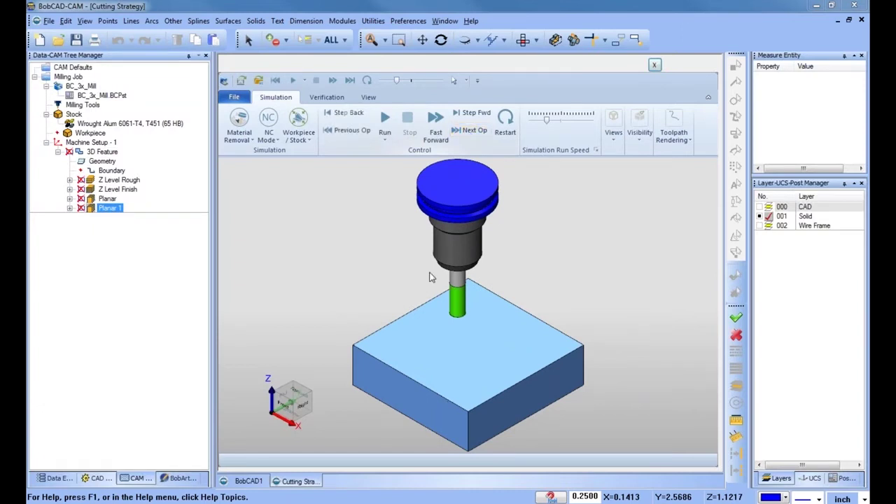
{"action": "scroll", "coordinate": [439, 320], "scroll_direction": "down", "scroll_amount": 3}
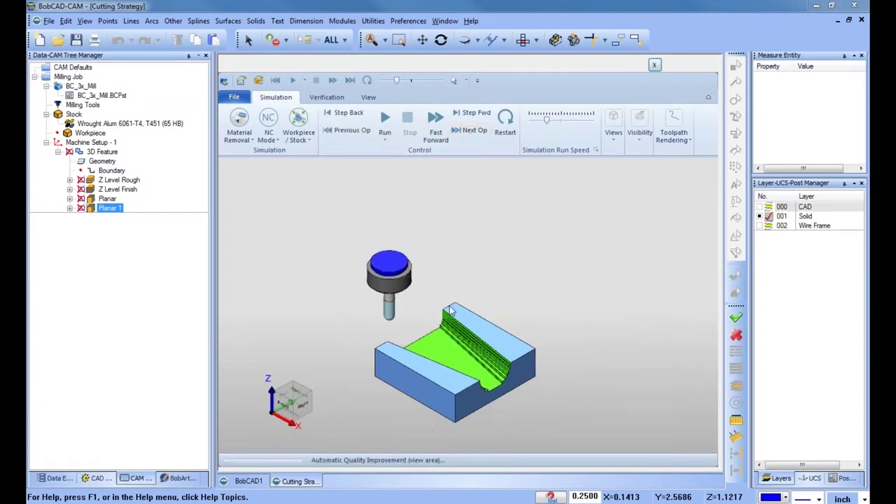
{"action": "scroll", "coordinate": [462, 296], "scroll_direction": "up", "scroll_amount": 3}
{"action": "scroll", "coordinate": [490, 228], "scroll_direction": "down", "scroll_amount": 3}
{"action": "scroll", "coordinate": [493, 312], "scroll_direction": "up", "scroll_amount": 3}
{"action": "middle_click_drag", "start_coordinate": [481, 329], "coordinate": [457, 357]}
{"action": "left_click", "coordinate": [386, 120]}
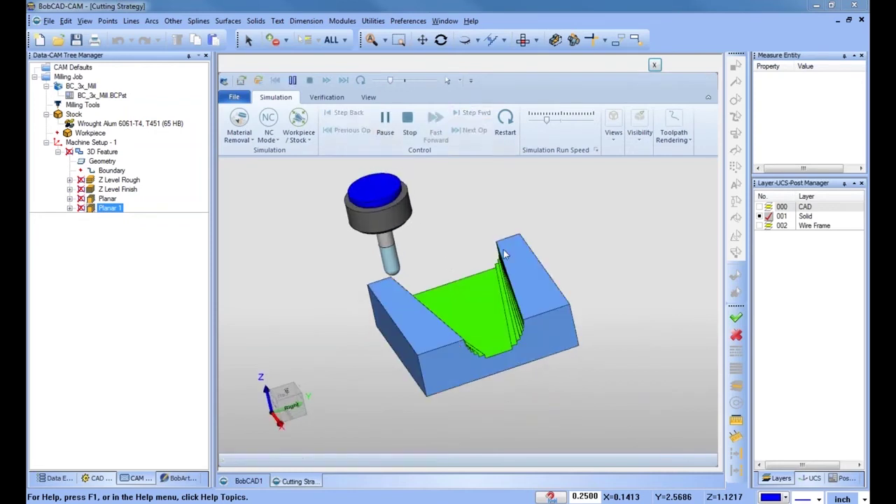
Run the Planar 1 cut in the machining simulation at an adjusted speed and inspect the material removal from several sides
{"action": "left_click_drag", "start_coordinate": [750, 244], "coordinate": [769, 244]}
{"action": "middle_click_drag", "start_coordinate": [458, 392], "coordinate": [498, 384]}
{"action": "left_click_drag", "start_coordinate": [547, 119], "coordinate": [567, 119]}
{"action": "middle_click_drag", "start_coordinate": [463, 222], "coordinate": [460, 270]}
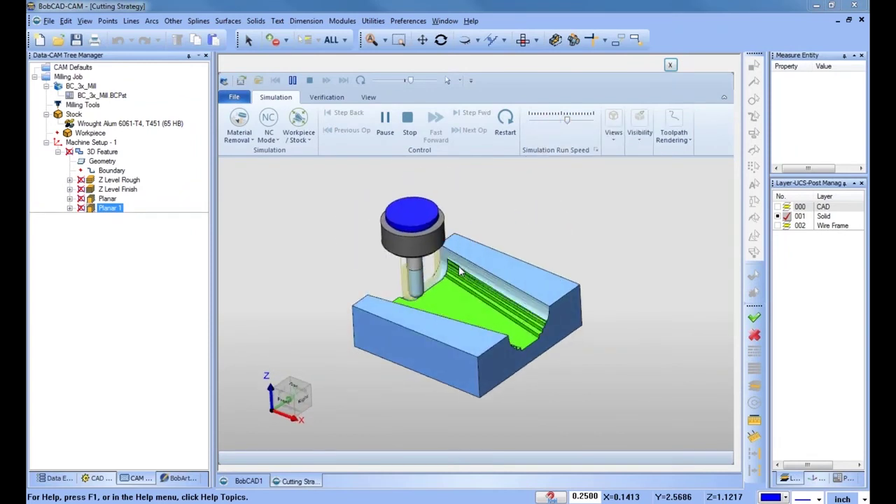
{"action": "middle_click_drag", "start_coordinate": [390, 344], "coordinate": [402, 305]}
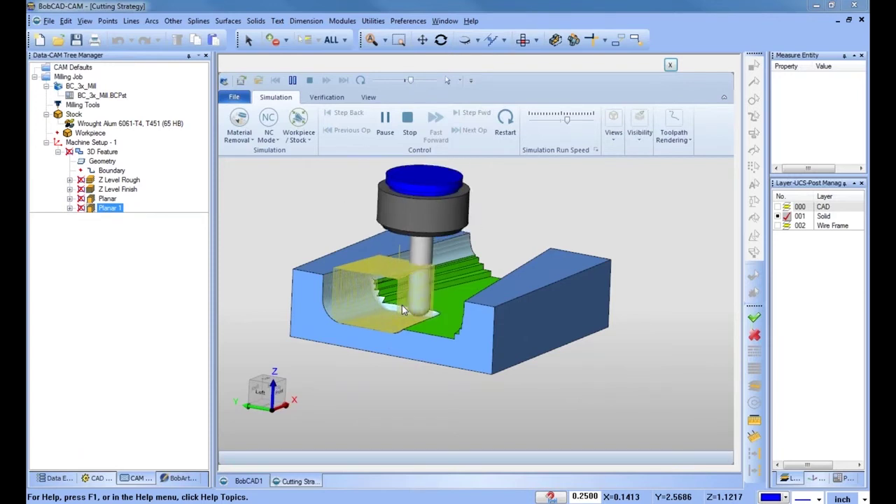
{"action": "left_click_drag", "start_coordinate": [568, 124], "coordinate": [570, 123]}
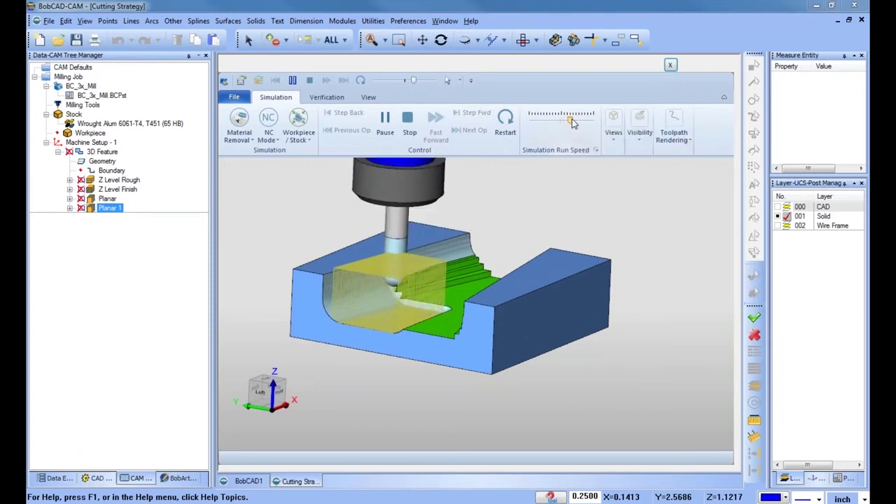
{"action": "middle_click_drag", "start_coordinate": [394, 328], "coordinate": [423, 334]}
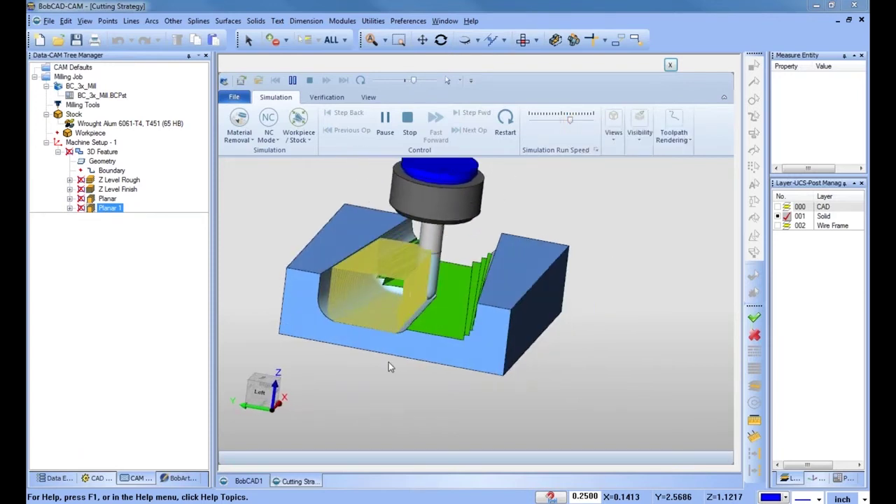
{"action": "middle_click_drag", "start_coordinate": [389, 362], "coordinate": [384, 365]}
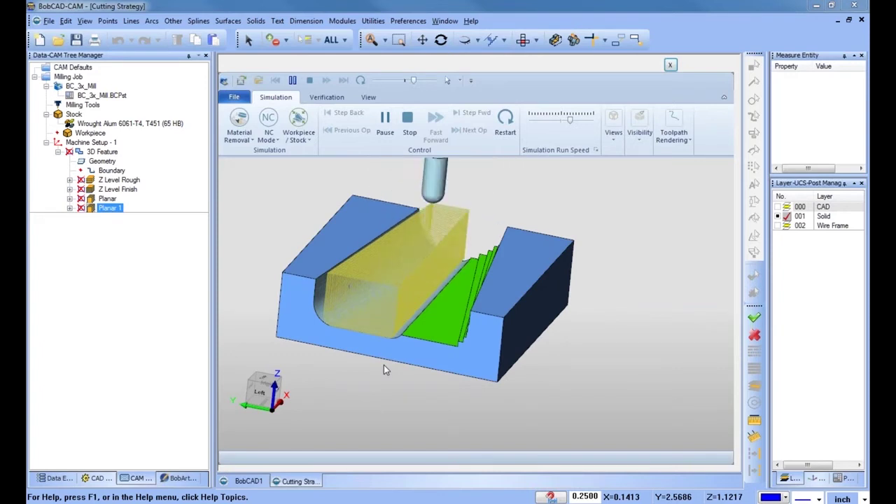
{"action": "middle_click_drag", "start_coordinate": [388, 366], "coordinate": [427, 379]}
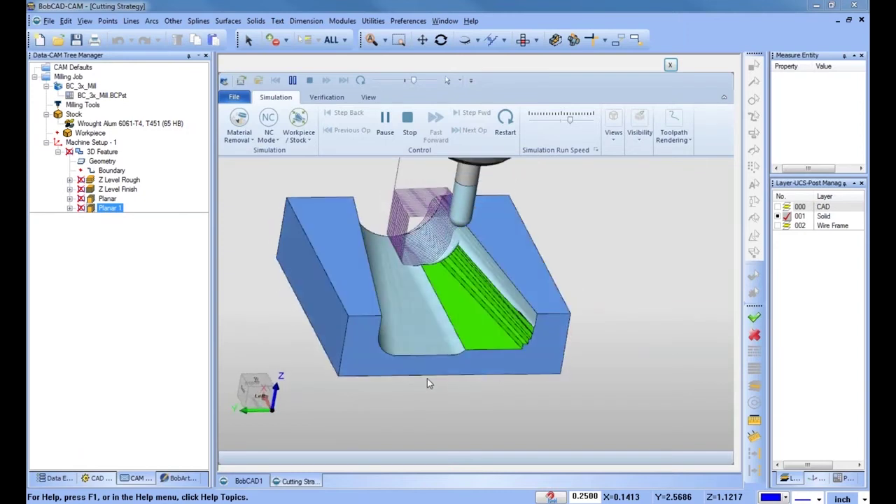
{"action": "middle_click_drag", "start_coordinate": [454, 276], "coordinate": [450, 305]}
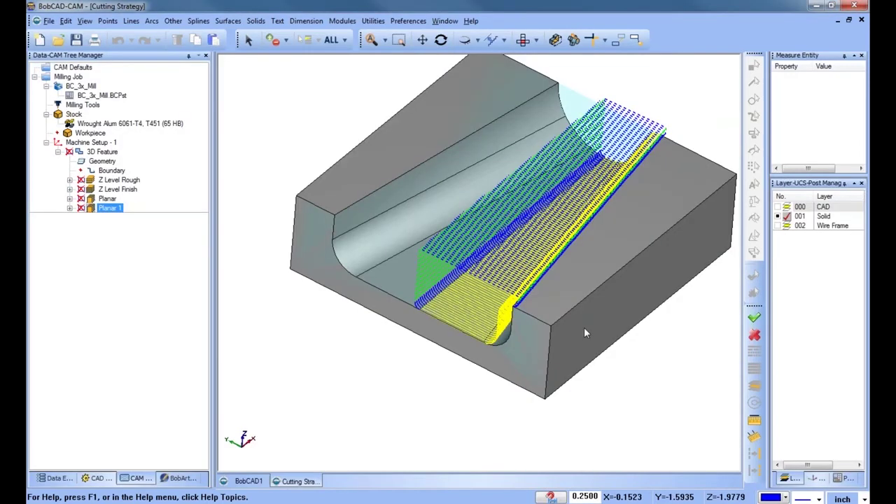
Review the Planar operation's boundary faces on the part and expand the Planar 1 operation to expose its boundary
{"action": "middle_click_drag", "start_coordinate": [596, 315], "coordinate": [569, 286]}
{"action": "scroll", "coordinate": [507, 280], "scroll_direction": "down", "scroll_amount": 1}
{"action": "left_click", "coordinate": [69, 199]}
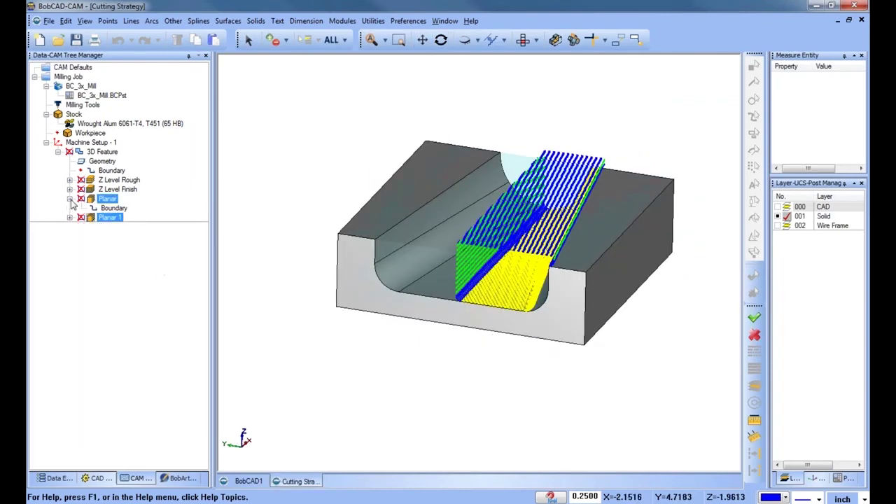
{"action": "left_click", "coordinate": [107, 199]}
{"action": "left_click", "coordinate": [114, 208]}
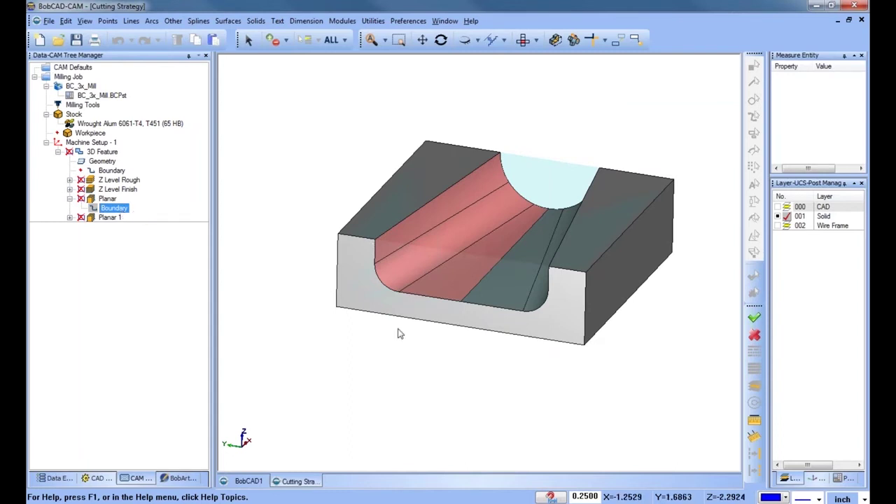
{"action": "left_click", "coordinate": [69, 217]}
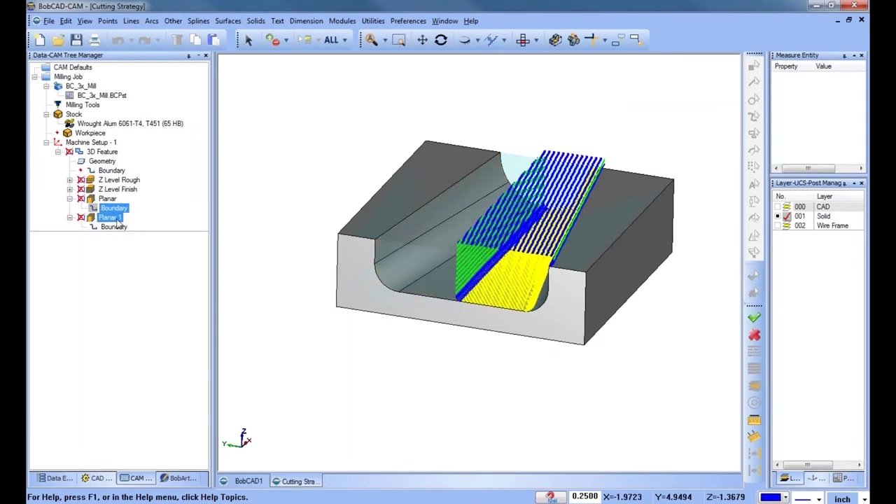
Enable the Top of Job depth limit for Planar 1, set it to -0.45, and inspect the updated toolpath
{"action": "right_click", "coordinate": [109, 152]}
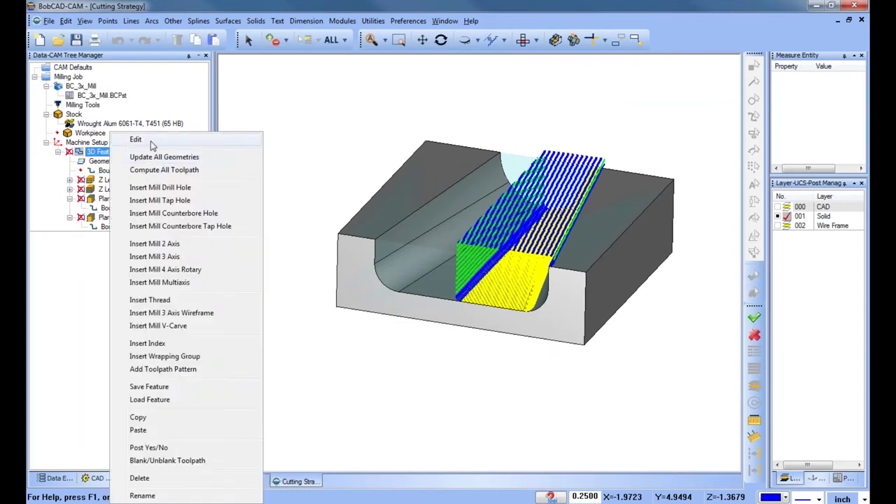
{"action": "left_click", "coordinate": [137, 140]}
{"action": "left_click", "coordinate": [256, 356]}
{"action": "left_click", "coordinate": [332, 313]}
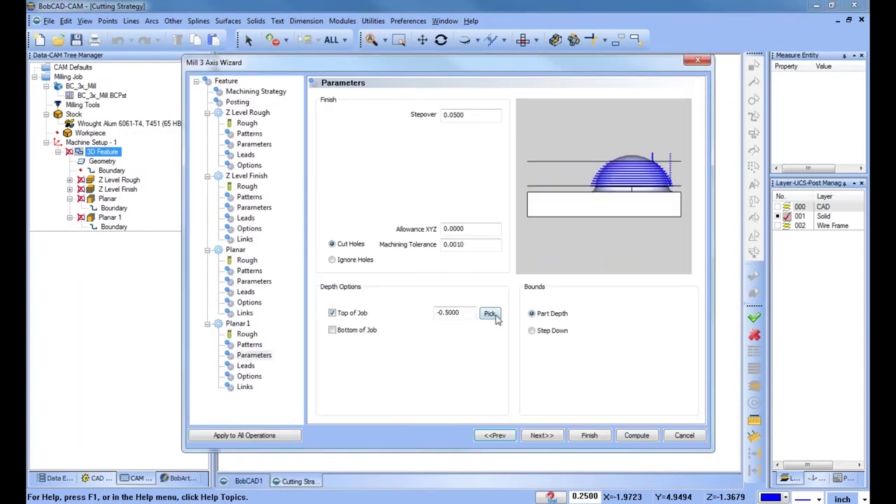
{"action": "double_click", "coordinate": [449, 312]}
{"action": "type", "text": "-0.45"}
{"action": "left_click", "coordinate": [601, 435]}
{"action": "left_click", "coordinate": [110, 208]}
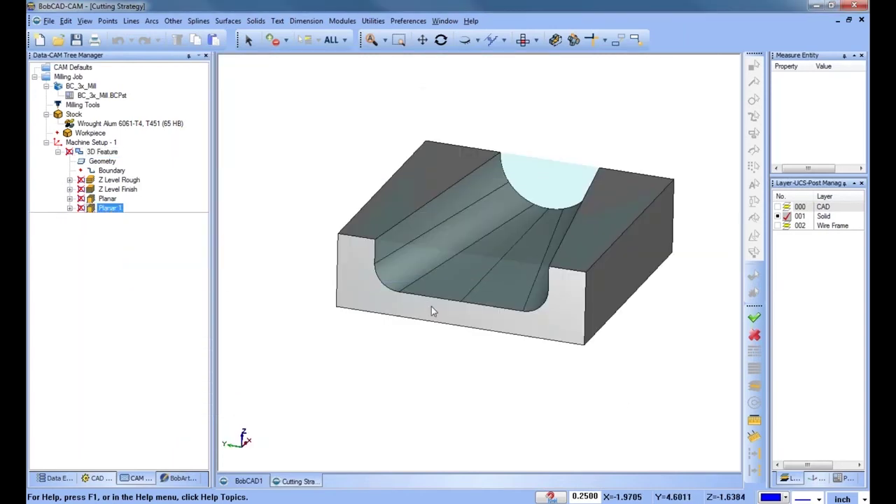
{"action": "mouse_move", "coordinate": [432, 310]}
{"action": "middle_mouse_down"}
{"action": "mouse_move", "coordinate": [476, 317]}
{"action": "mouse_move", "coordinate": [420, 315]}
{"action": "middle_mouse_up"}
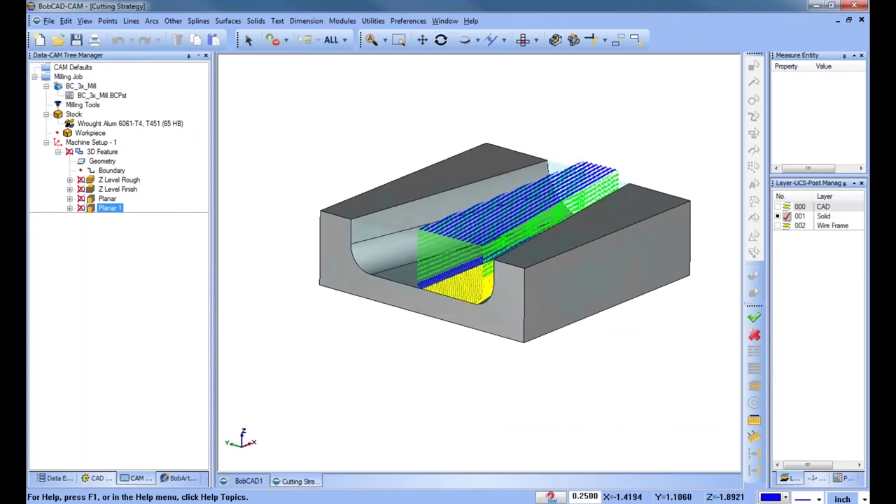
Compare the toolpaths of the Planar, Planar 1, Z Level Finish and Z Level Rough operations on the part
{"action": "left_click", "coordinate": [108, 200]}
{"action": "left_click", "coordinate": [109, 208]}
{"action": "left_click", "coordinate": [118, 190]}
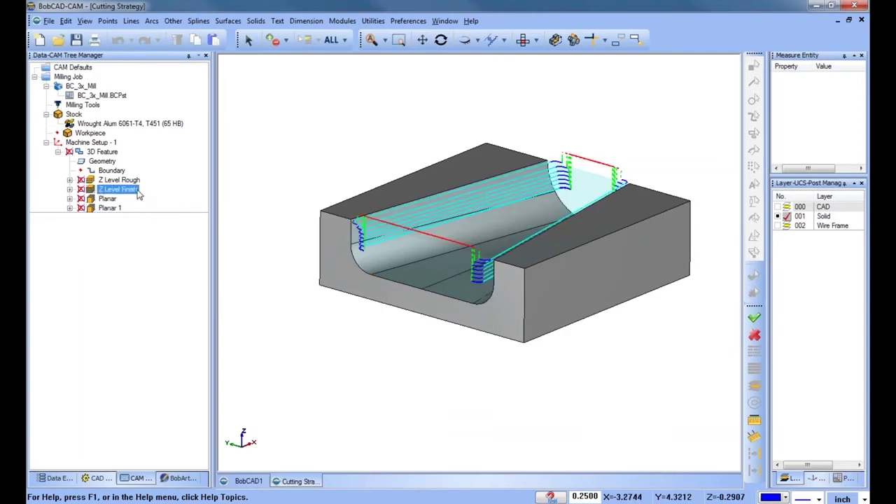
{"action": "left_click", "coordinate": [119, 180]}
{"action": "scroll", "coordinate": [431, 230], "scroll_direction": "down", "scroll_amount": 2}
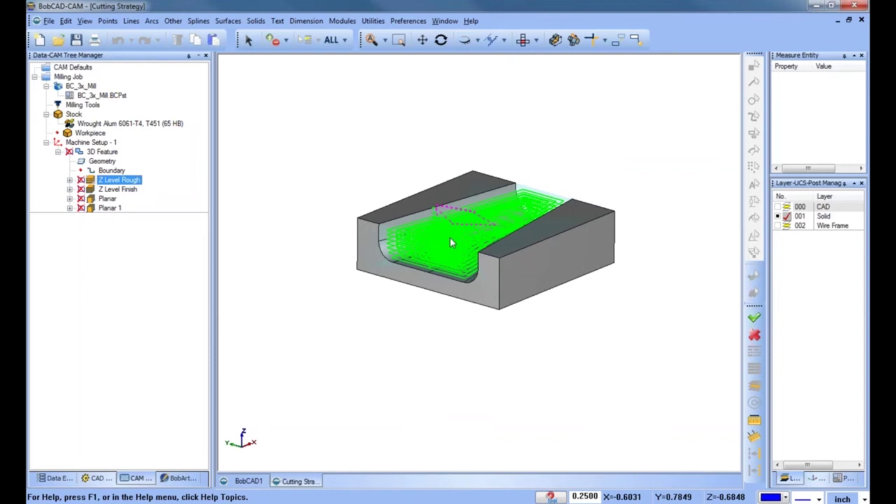
{"action": "middle_click_drag", "start_coordinate": [471, 243], "coordinate": [449, 263]}
{"action": "scroll", "coordinate": [449, 263], "scroll_direction": "up", "scroll_amount": 1}
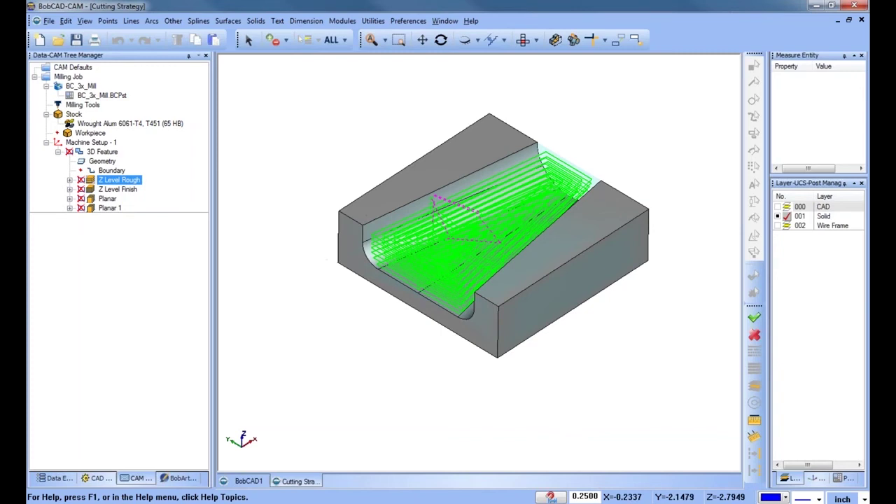
{"action": "middle_click_drag", "start_coordinate": [325, 254], "coordinate": [552, 358]}
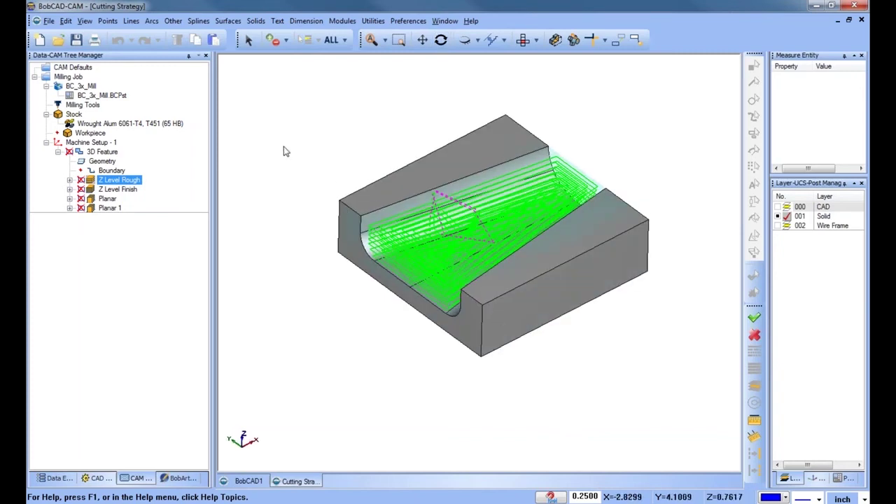
Extrude the part's U-shaped front end face outward by 0.25 inch with Extrude Surface, with caps and along the normal
{"action": "left_click", "coordinate": [231, 21]}
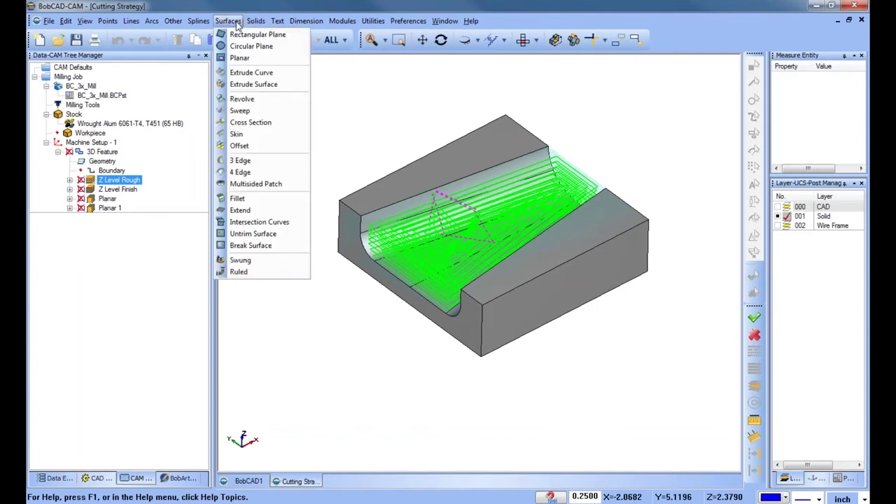
{"action": "mouse_move", "coordinate": [257, 22]}
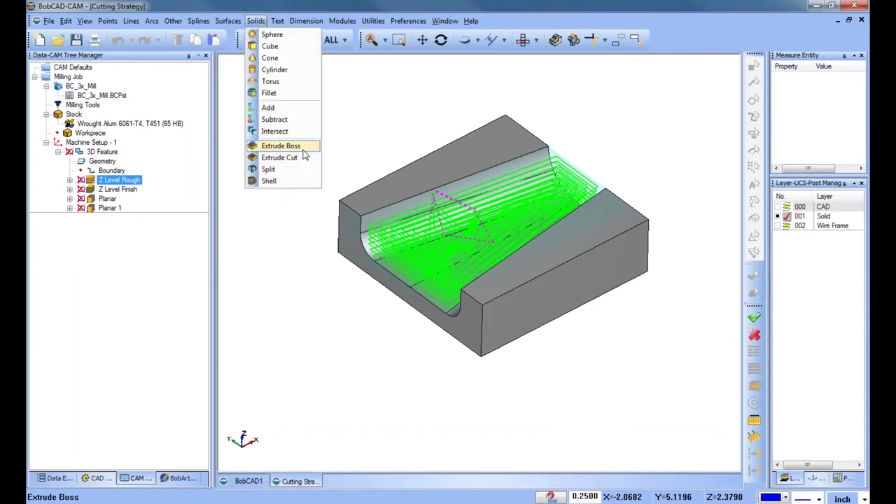
{"action": "mouse_move", "coordinate": [226, 22]}
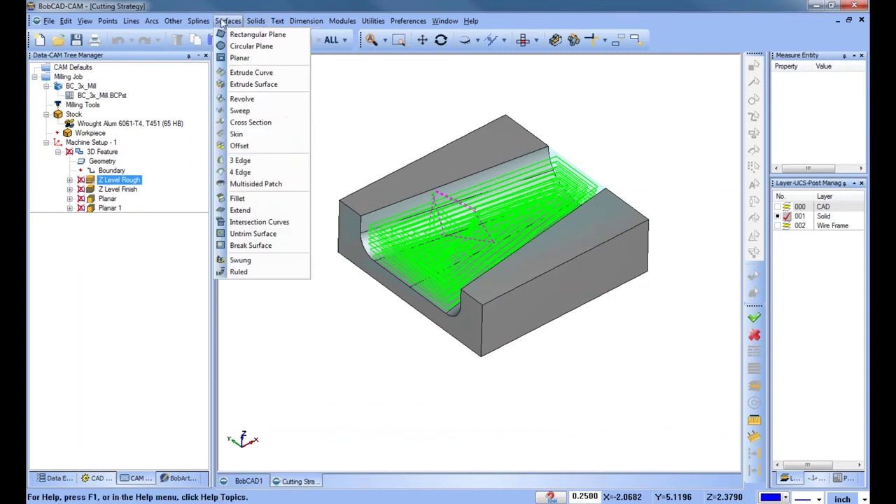
{"action": "left_click", "coordinate": [272, 85]}
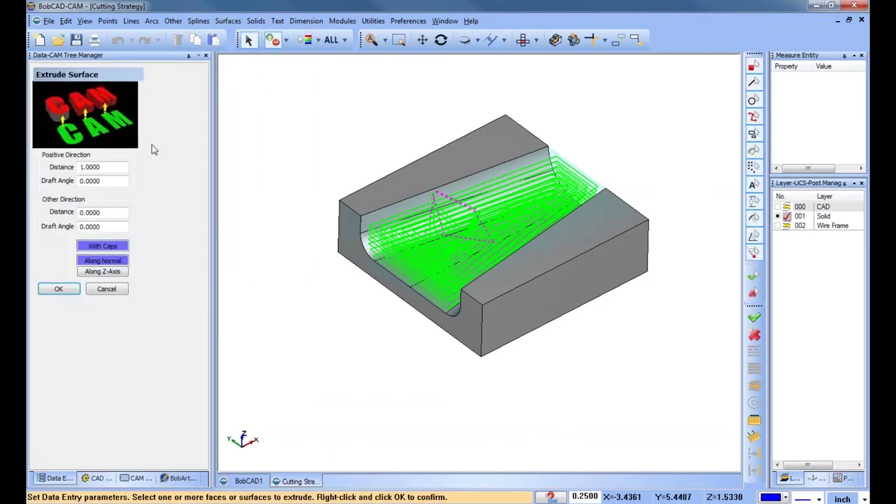
{"action": "left_click", "coordinate": [339, 225]}
{"action": "right_click", "coordinate": [300, 183]}
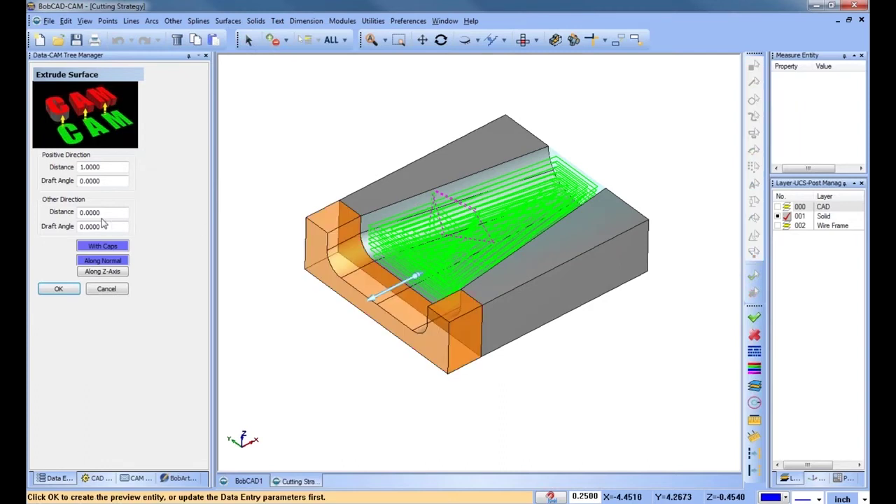
{"action": "double_click", "coordinate": [98, 167]}
{"action": "type", "text": ".25"}
{"action": "left_click", "coordinate": [105, 181]}
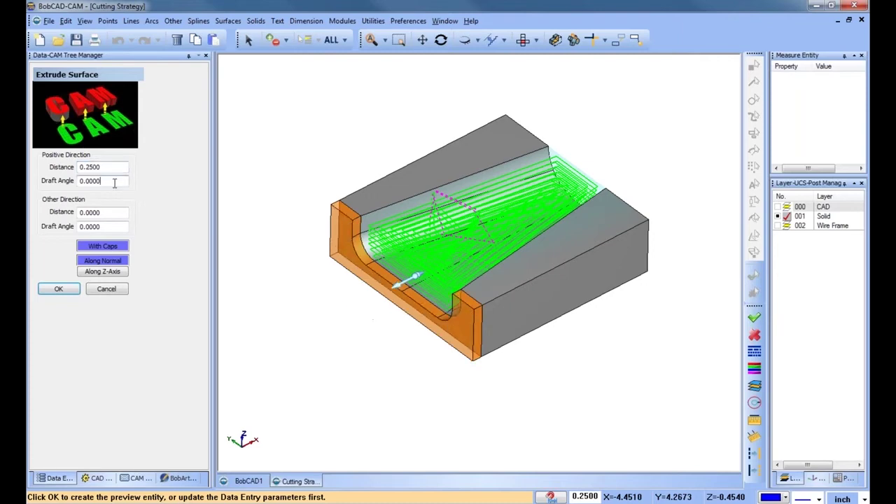
{"action": "left_click", "coordinate": [59, 294]}
Extrude the opposite end face of the part with the same 0.25 inch distance and leave the Extrude Surface command
{"action": "middle_click_drag", "start_coordinate": [552, 324], "coordinate": [486, 320]}
{"action": "left_click", "coordinate": [576, 277]}
{"action": "right_click", "coordinate": [650, 287]}
{"action": "left_click", "coordinate": [58, 288]}
{"action": "middle_click_drag", "start_coordinate": [320, 316], "coordinate": [386, 319]}
{"action": "left_click", "coordinate": [117, 289]}
{"action": "middle_click_drag", "start_coordinate": [305, 281], "coordinate": [314, 294]}
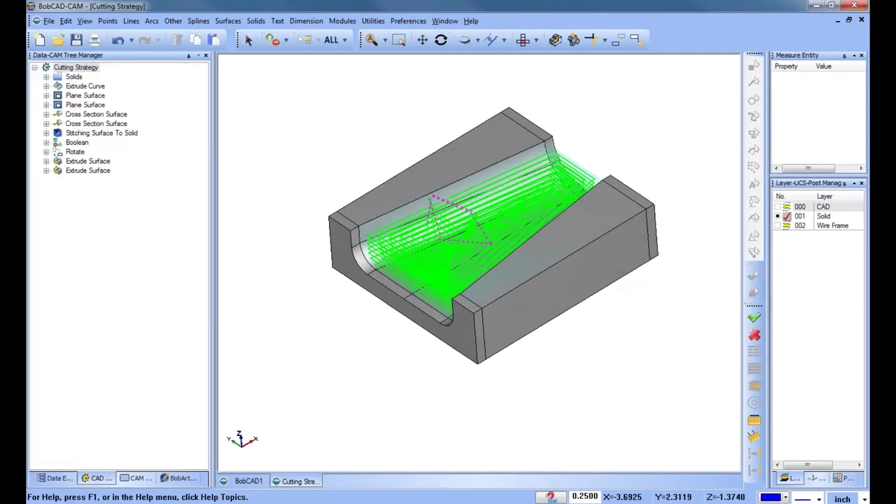
Reselect the entire model, including both end extensions, as the 3D Feature's machining geometry
{"action": "left_click", "coordinate": [137, 480]}
{"action": "left_click", "coordinate": [103, 162]}
{"action": "right_click", "coordinate": [106, 162]}
{"action": "left_click", "coordinate": [172, 182]}
{"action": "left_click", "coordinate": [344, 41]}
{"action": "left_click", "coordinate": [332, 41]}
Recompute the Z Level Rough and Z Level Finish toolpaths on the extended geometry
{"action": "left_click", "coordinate": [118, 180]}
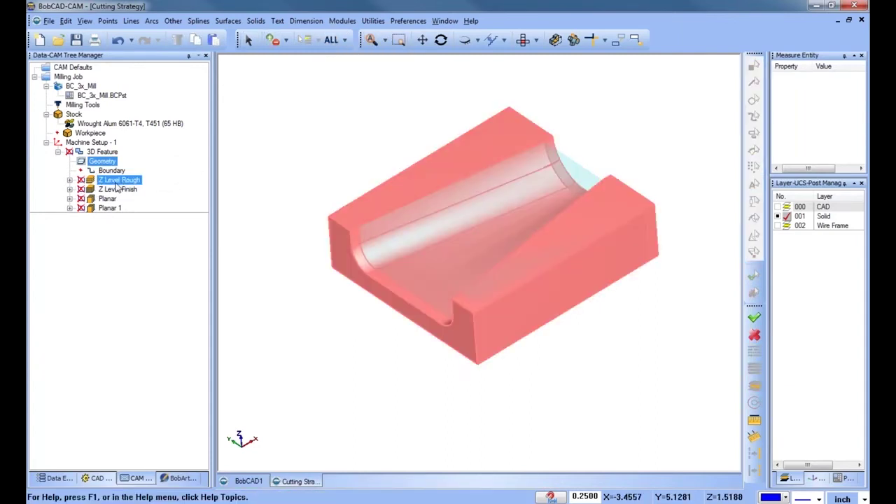
{"action": "right_click", "coordinate": [118, 180]}
{"action": "left_click", "coordinate": [164, 186]}
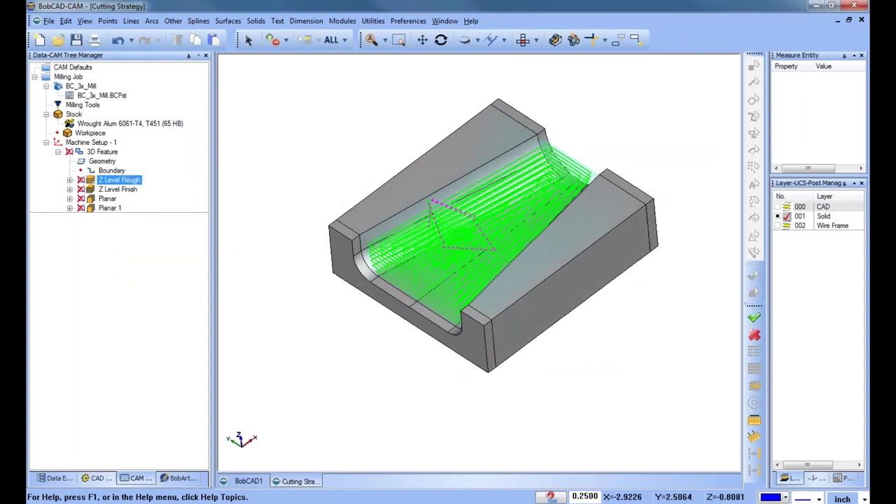
{"action": "left_click", "coordinate": [69, 180]}
{"action": "left_click", "coordinate": [118, 199]}
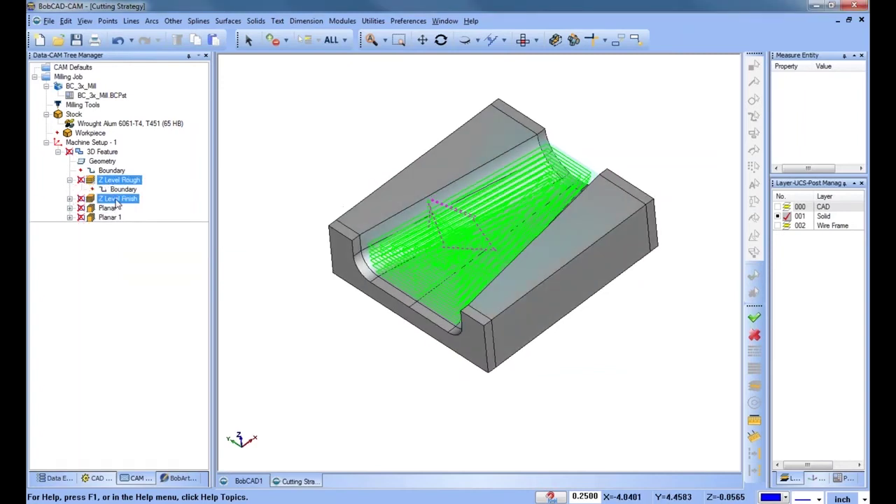
{"action": "right_click", "coordinate": [123, 199]}
{"action": "left_click", "coordinate": [172, 207]}
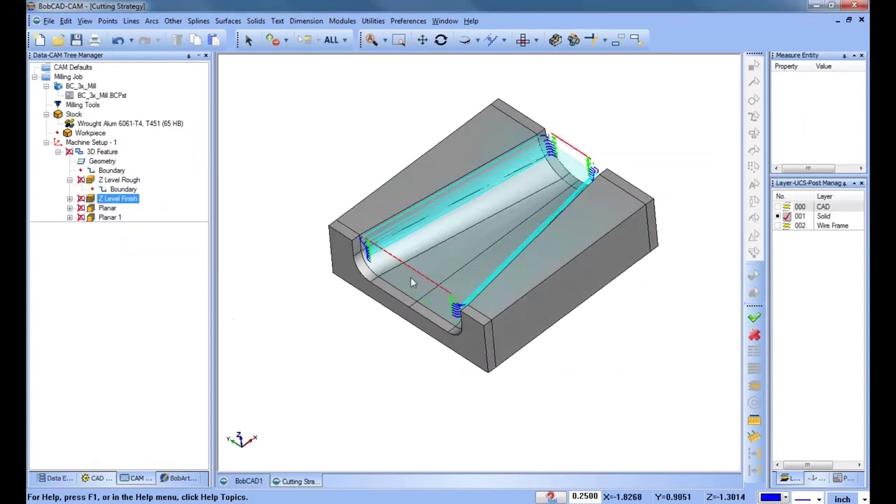
Remove the Z Level Finish operation's own boundary, recompute its toolpath and inspect the passes
{"action": "left_click", "coordinate": [107, 208]}
{"action": "left_click", "coordinate": [69, 199]}
{"action": "left_click", "coordinate": [113, 208]}
{"action": "right_click", "coordinate": [122, 209]}
{"action": "left_click", "coordinate": [155, 230]}
{"action": "right_click", "coordinate": [123, 200]}
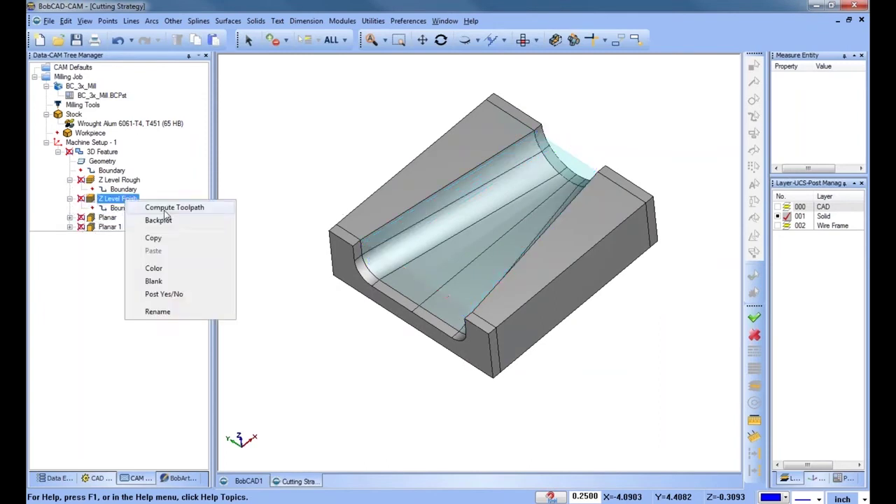
{"action": "left_click", "coordinate": [171, 207]}
{"action": "middle_click_drag", "start_coordinate": [329, 268], "coordinate": [360, 273]}
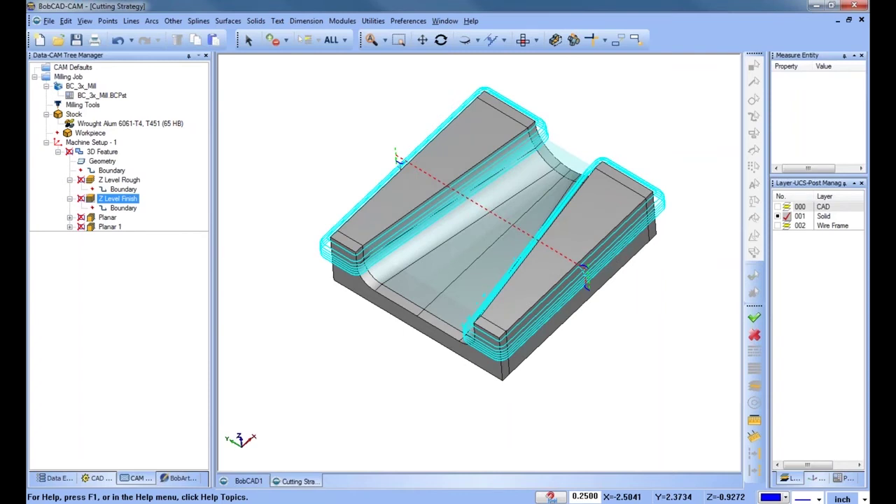
Recompute the Planar toolpath on the extended geometry with its existing boundary
{"action": "left_click", "coordinate": [107, 218]}
{"action": "right_click", "coordinate": [112, 220]}
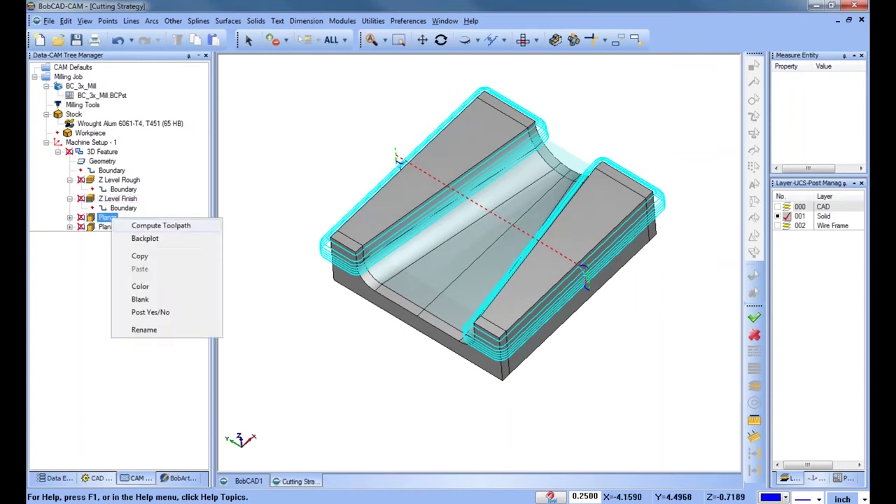
{"action": "left_click", "coordinate": [145, 227]}
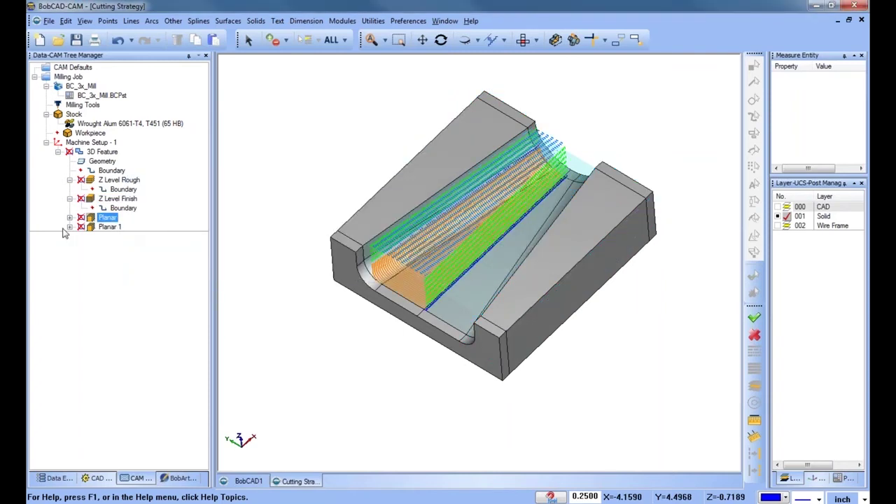
Remove the Planar operation's own boundary, recompute its toolpath and inspect the passes at the channel's open end
{"action": "left_click", "coordinate": [70, 219]}
{"action": "right_click", "coordinate": [106, 227]}
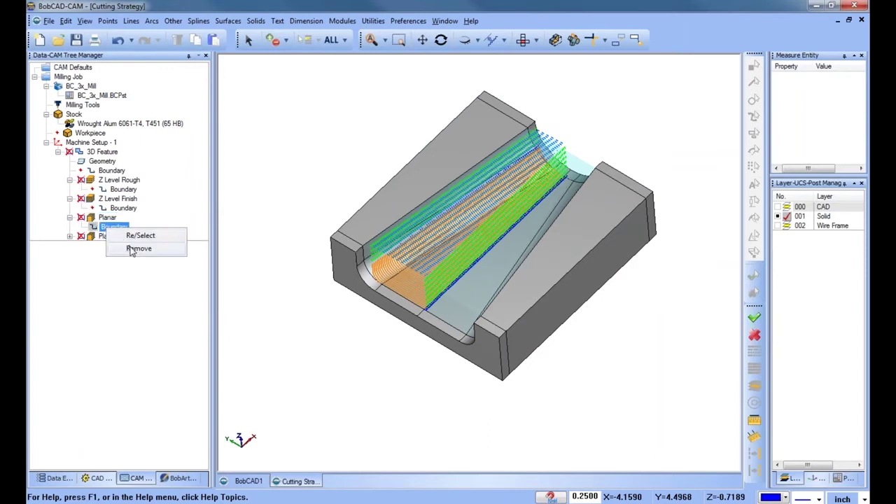
{"action": "left_click", "coordinate": [131, 249]}
{"action": "right_click", "coordinate": [113, 237]}
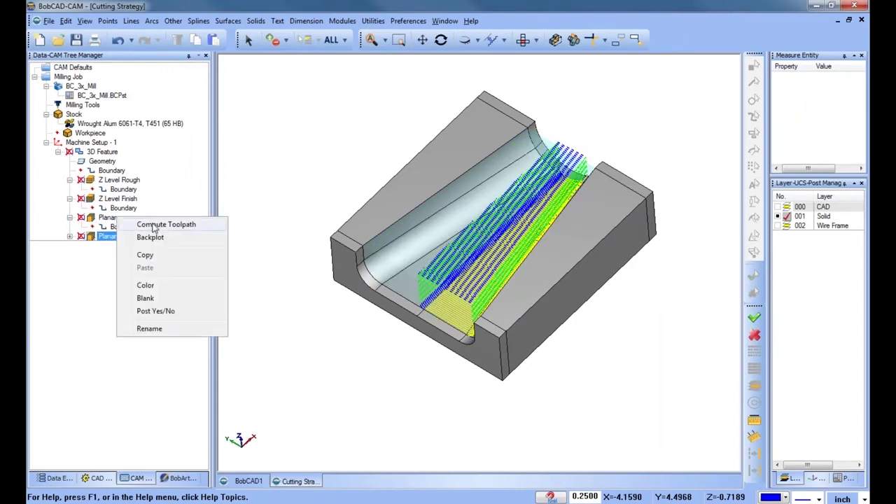
{"action": "left_click", "coordinate": [202, 245]}
{"action": "left_click", "coordinate": [107, 218]}
{"action": "right_click", "coordinate": [119, 220]}
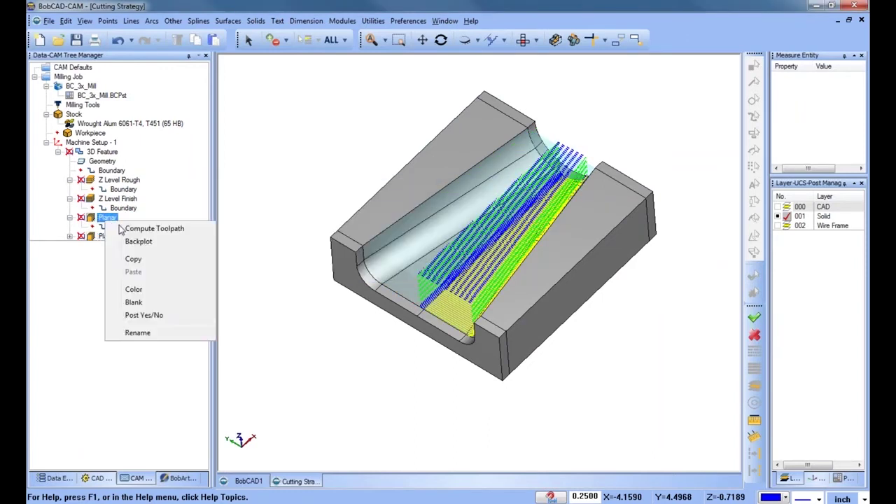
{"action": "left_click", "coordinate": [144, 229]}
{"action": "middle_click_drag", "start_coordinate": [303, 344], "coordinate": [368, 277]}
{"action": "scroll", "coordinate": [369, 278], "scroll_direction": "up", "scroll_amount": 3}
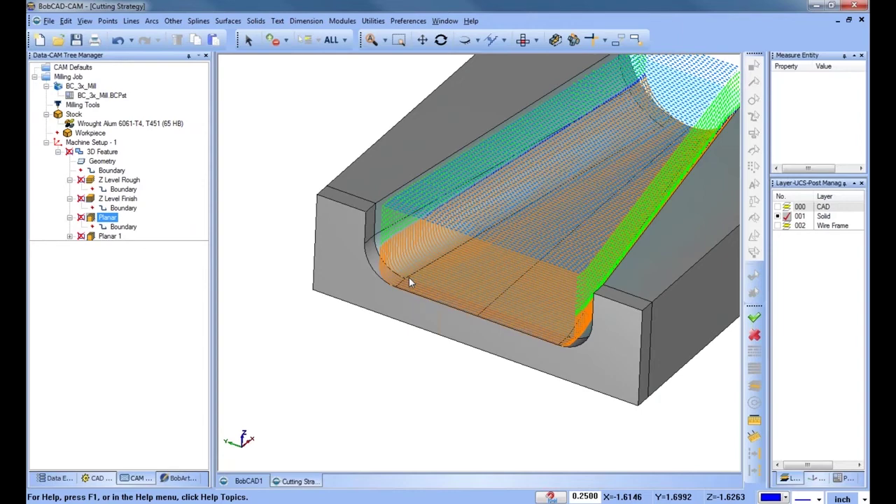
{"action": "scroll", "coordinate": [413, 275], "scroll_direction": "down", "scroll_amount": 2}
{"action": "middle_click_drag", "start_coordinate": [488, 268], "coordinate": [553, 294]}
Review the 3D Feature's rapid plane, feed plane and top of feature settings, then finish the wizard
{"action": "right_click", "coordinate": [353, 142]}
{"action": "left_click", "coordinate": [395, 161]}
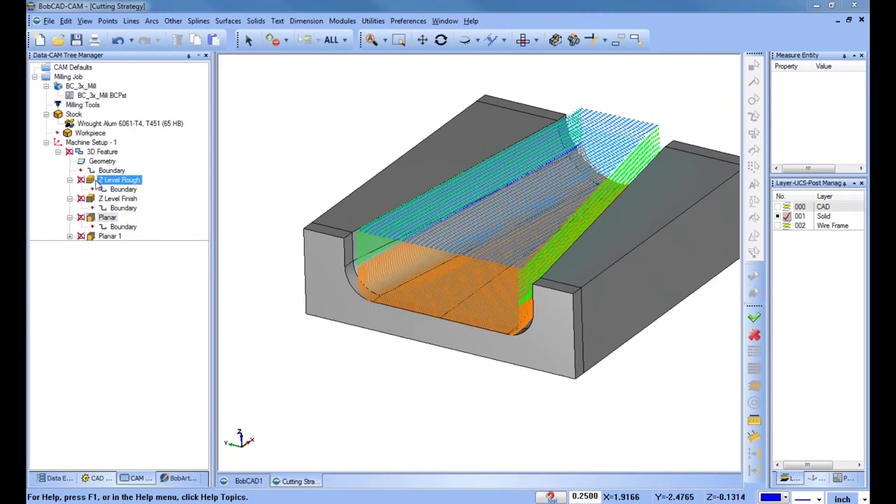
{"action": "right_click", "coordinate": [101, 151]}
{"action": "left_click", "coordinate": [140, 139]}
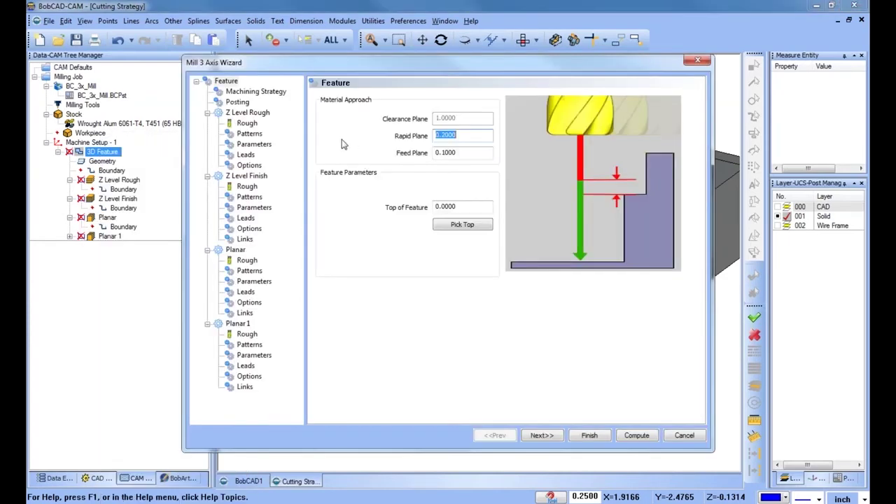
{"action": "left_click", "coordinate": [470, 135]}
{"action": "left_click", "coordinate": [589, 435]}
Inspect the extended part without its toolpaths and close the Cutting Strategy file without saving changes
{"action": "scroll", "coordinate": [480, 263], "scroll_direction": "up", "scroll_amount": 5}
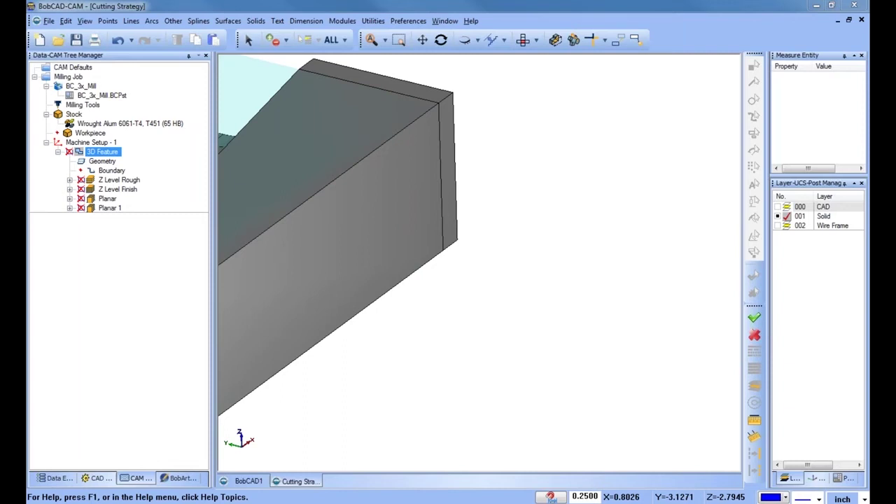
{"action": "scroll", "coordinate": [522, 280], "scroll_direction": "down", "scroll_amount": 1}
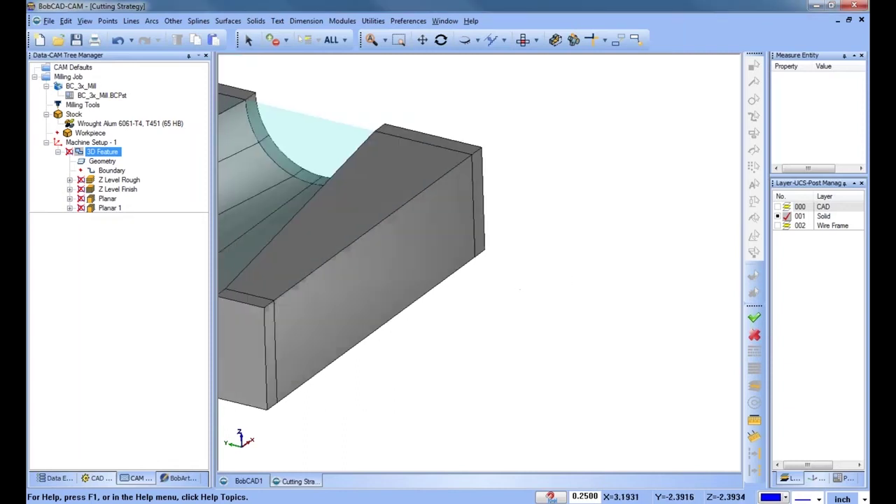
{"action": "middle_click_drag", "start_coordinate": [519, 289], "coordinate": [682, 285]}
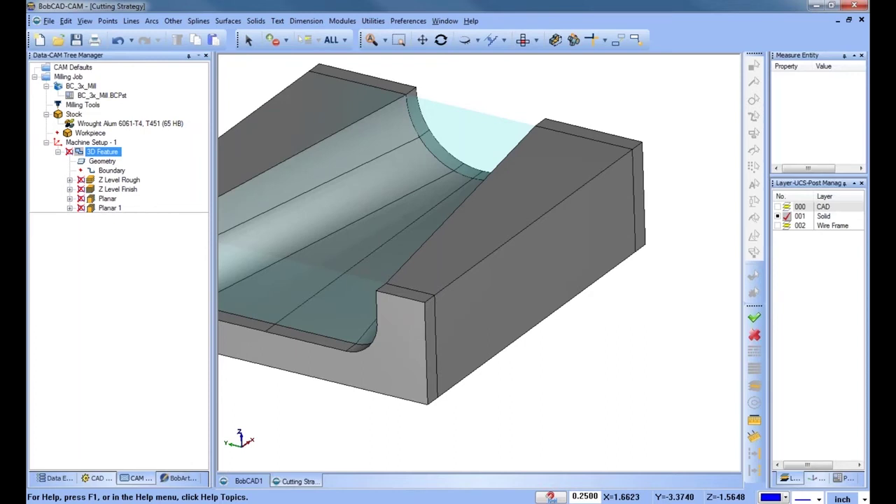
{"action": "scroll", "coordinate": [662, 322], "scroll_direction": "down", "scroll_amount": 1}
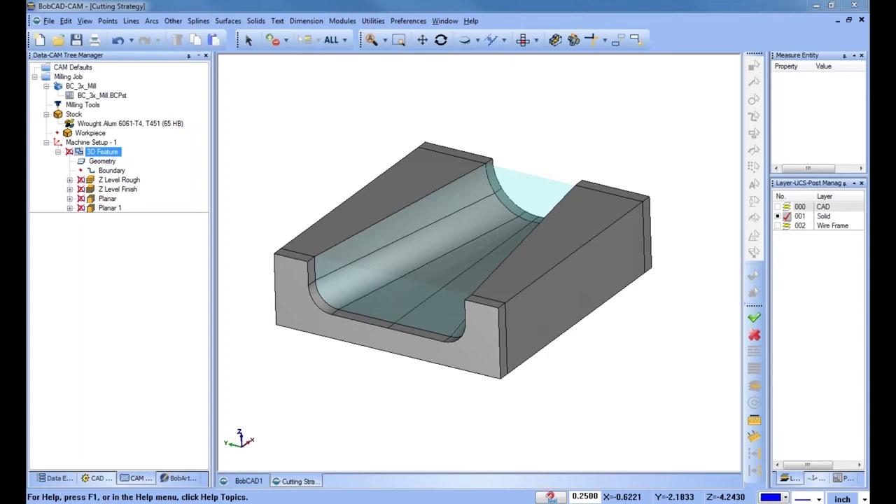
{"action": "left_click", "coordinate": [862, 21]}
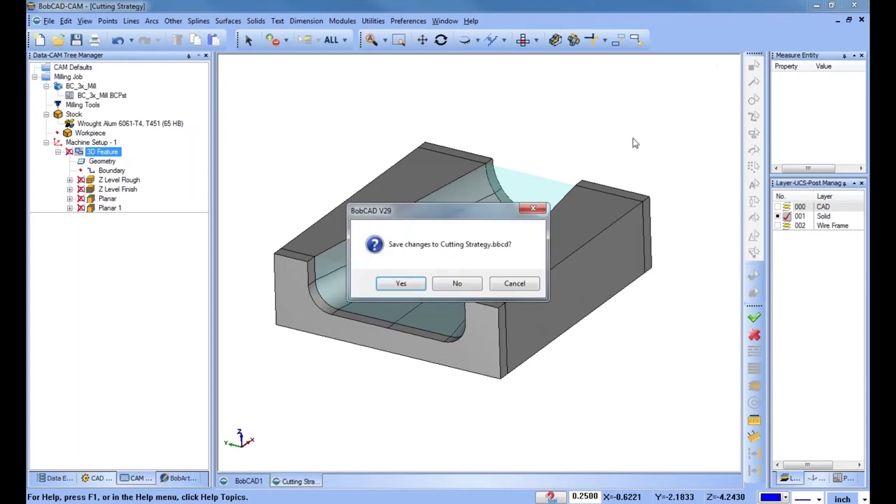
{"action": "left_click", "coordinate": [451, 284]}
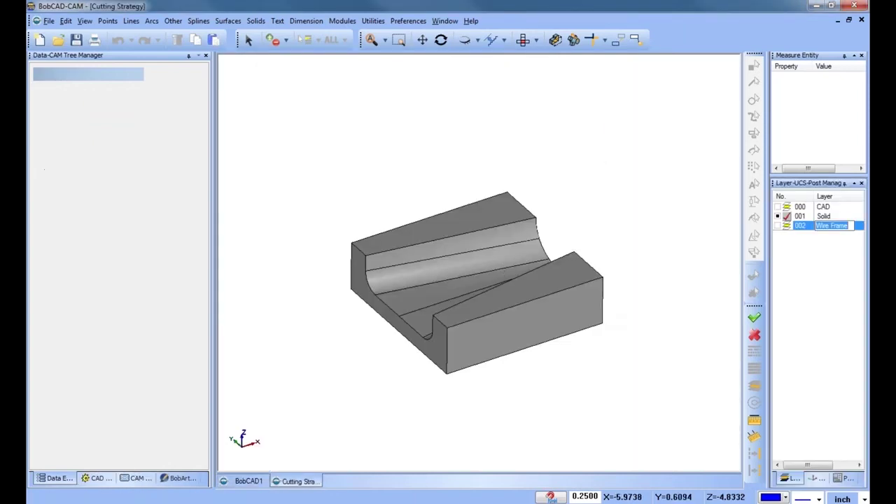
Examine the rounded block with concave sides in file 3 from several angles
{"action": "left_click", "coordinate": [126, 480]}
{"action": "left_click", "coordinate": [110, 161]}
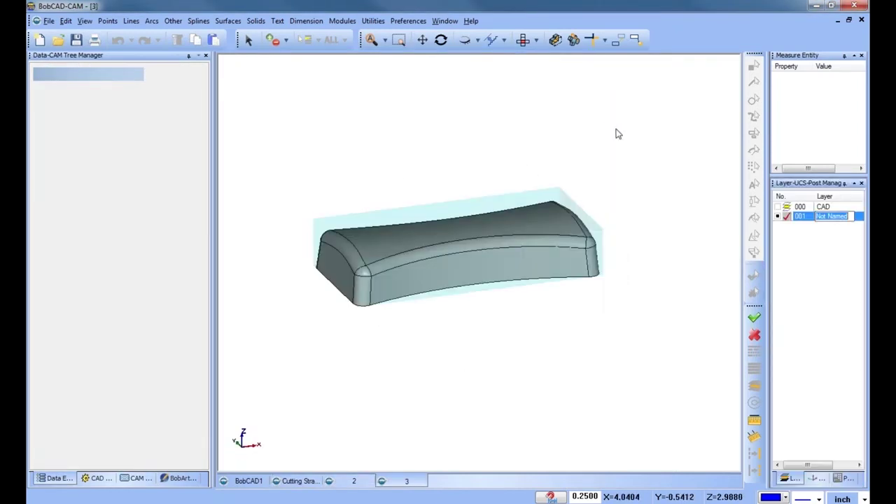
{"action": "left_click_drag", "start_coordinate": [616, 133], "coordinate": [487, 316]}
{"action": "middle_click_drag", "start_coordinate": [487, 316], "coordinate": [478, 289]}
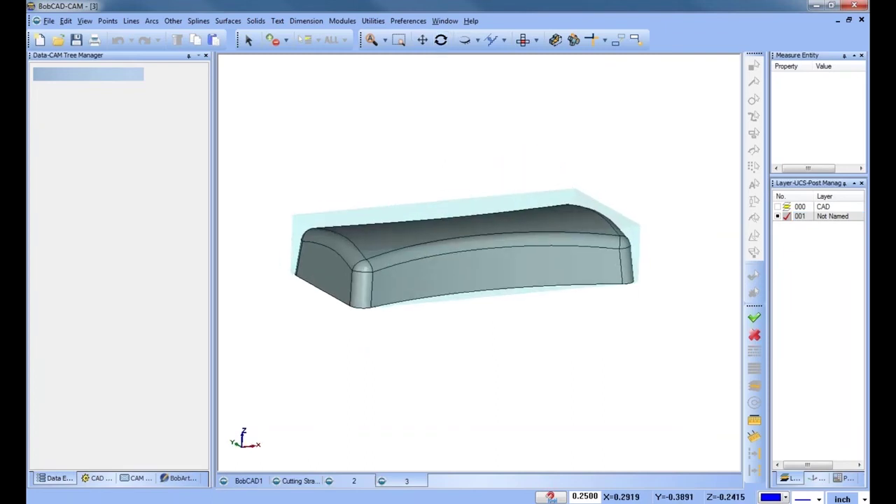
{"action": "middle_click_drag", "start_coordinate": [484, 267], "coordinate": [519, 288]}
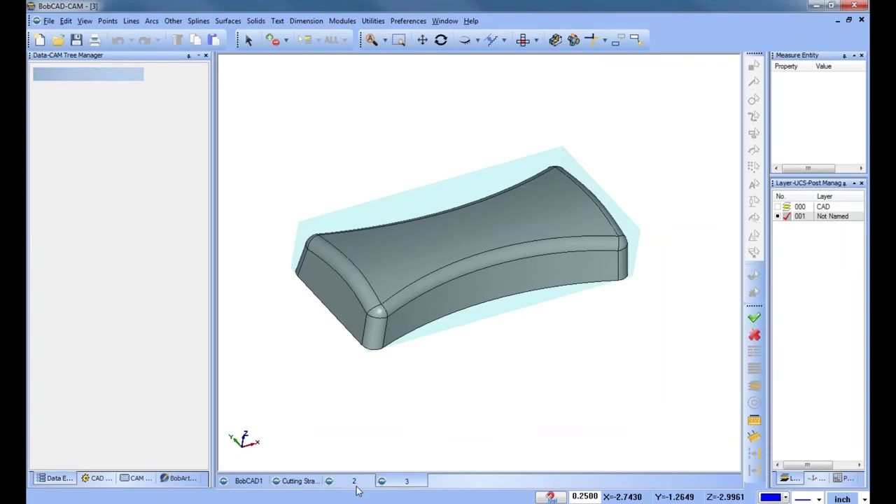
Copy the 3D Feature from the Cutting Strategy file and paste it into Machine Setup - 1 of file 3
{"action": "left_click", "coordinate": [287, 482]}
{"action": "left_click", "coordinate": [94, 152]}
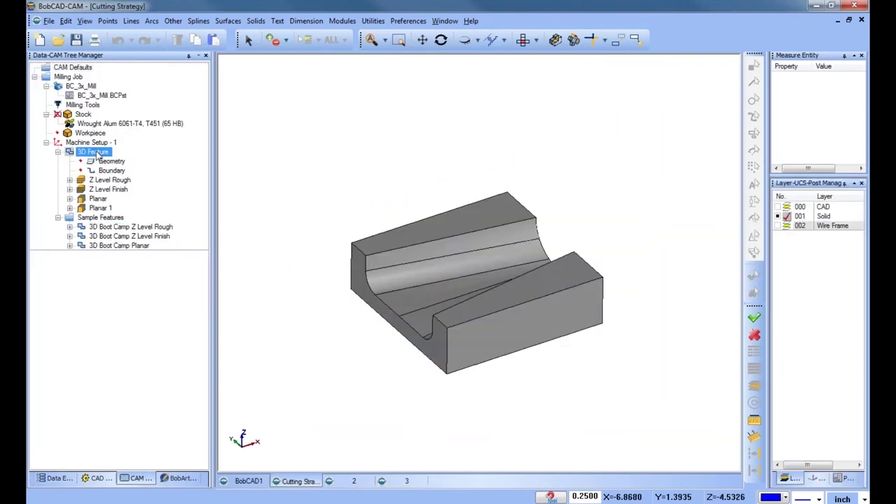
{"action": "right_click", "coordinate": [97, 156]}
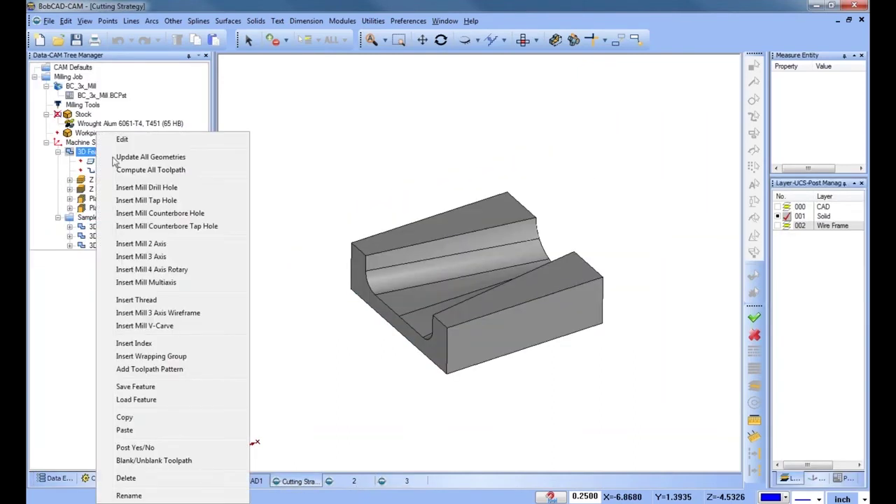
{"action": "left_click", "coordinate": [149, 418]}
{"action": "left_click", "coordinate": [392, 481]}
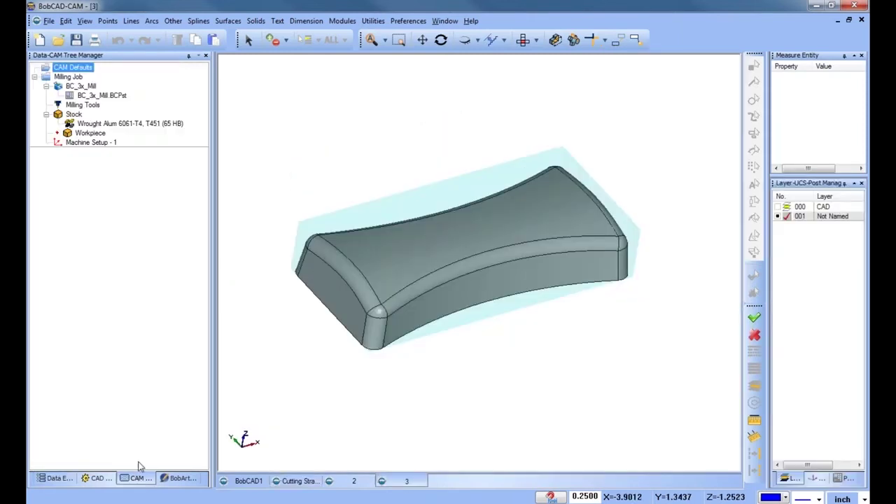
{"action": "right_click", "coordinate": [91, 144]}
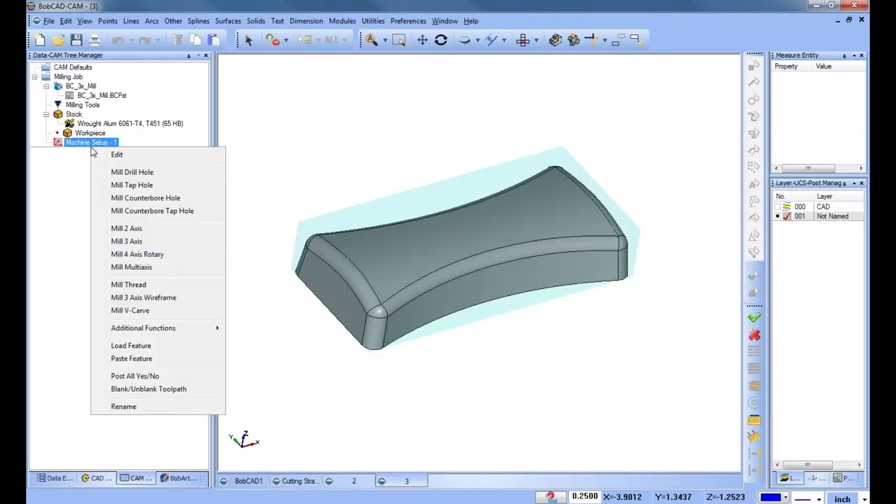
{"action": "left_click", "coordinate": [161, 358]}
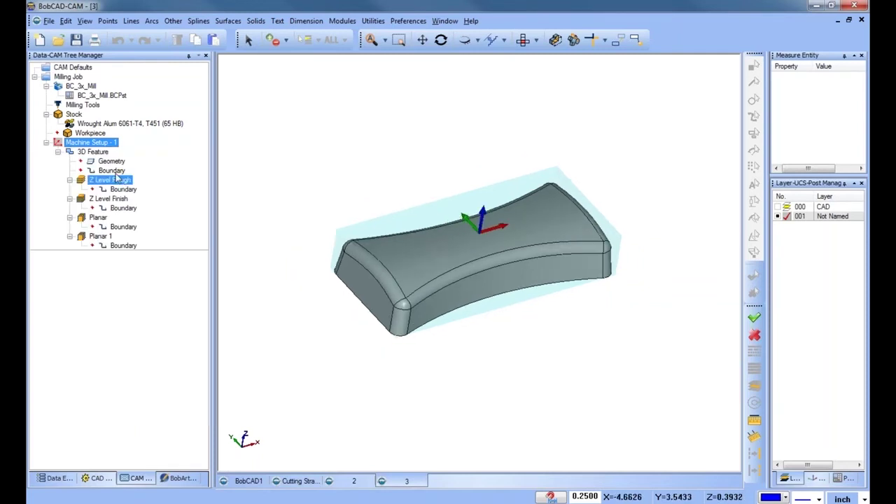
Select the entire rounded block as the pasted 3D Feature's machining geometry
{"action": "right_click", "coordinate": [115, 163]}
{"action": "left_click", "coordinate": [156, 173]}
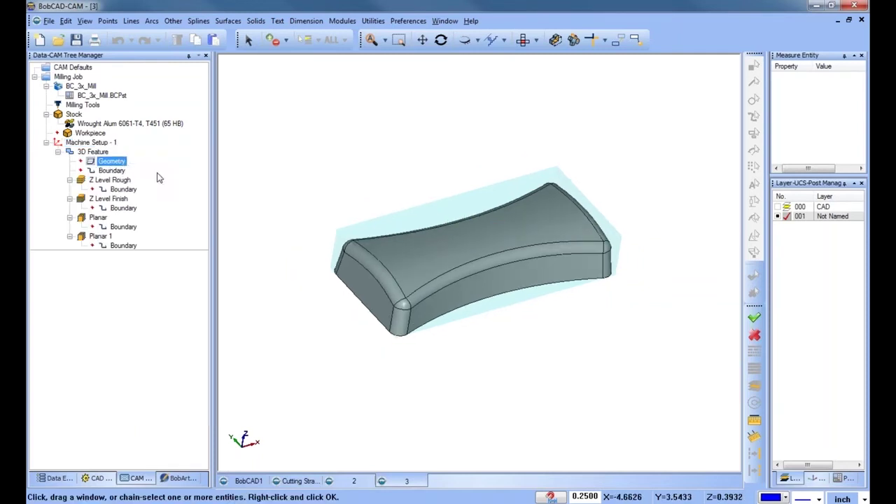
{"action": "left_click", "coordinate": [331, 40]}
{"action": "key", "text": "space"}
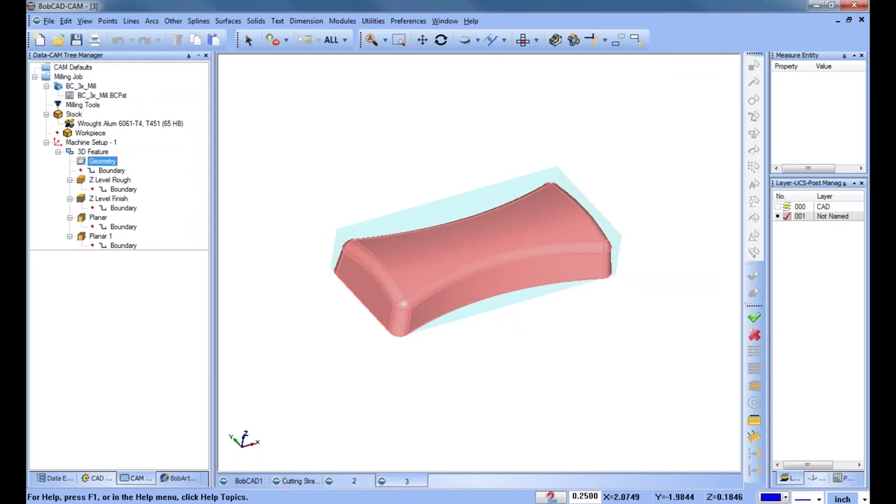
{"action": "middle_click_drag", "start_coordinate": [529, 307], "coordinate": [521, 291]}
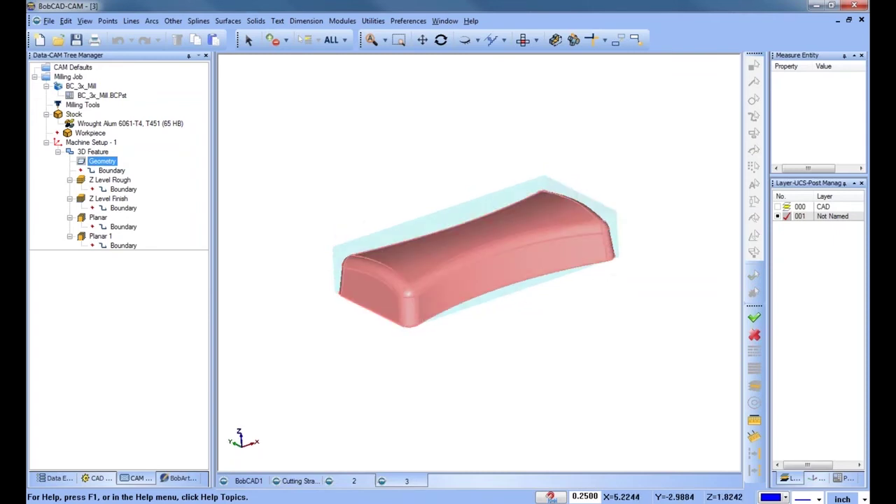
Compute the Z Level Rough toolpath on the rounded block without a boundary and inspect the passes
{"action": "left_click", "coordinate": [102, 181]}
{"action": "right_click", "coordinate": [102, 182]}
{"action": "left_click", "coordinate": [146, 194]}
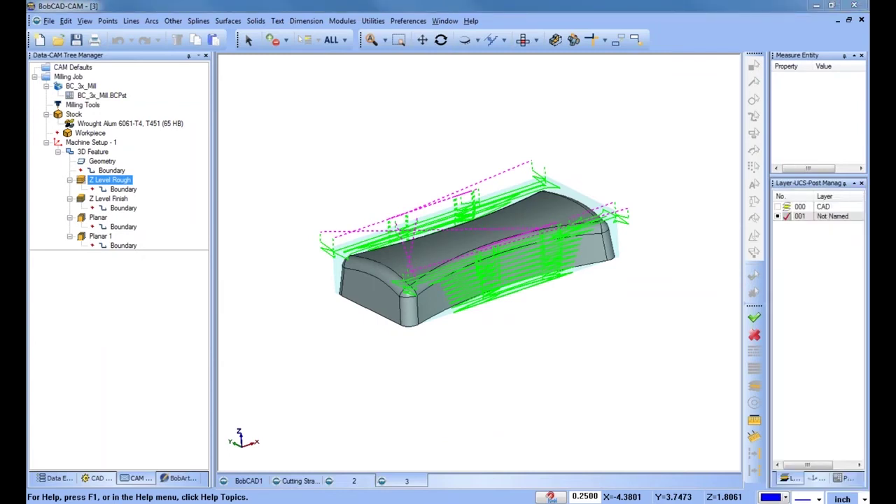
{"action": "middle_click_drag", "start_coordinate": [545, 305], "coordinate": [557, 319]}
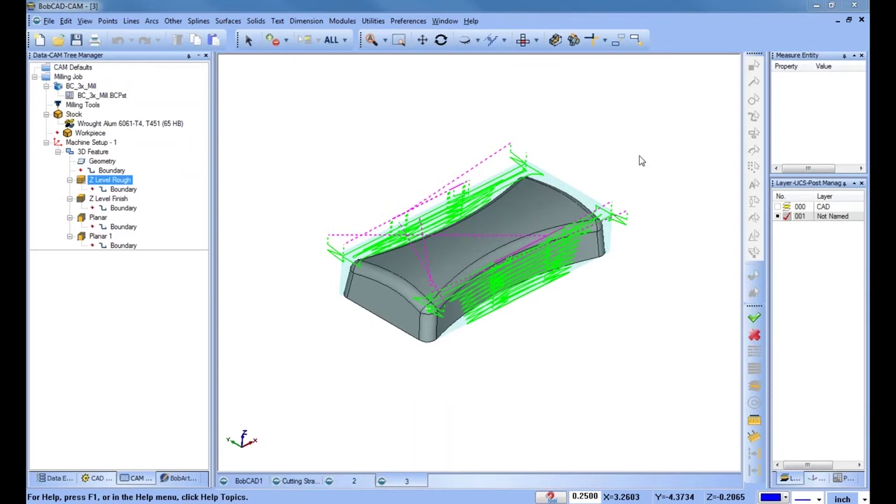
Sketch a sharp-cornered rectangle about 7 by 4.5 inches around the part in the top view
{"action": "left_click", "coordinate": [523, 39]}
{"action": "left_click", "coordinate": [174, 23]}
{"action": "left_click", "coordinate": [182, 35]}
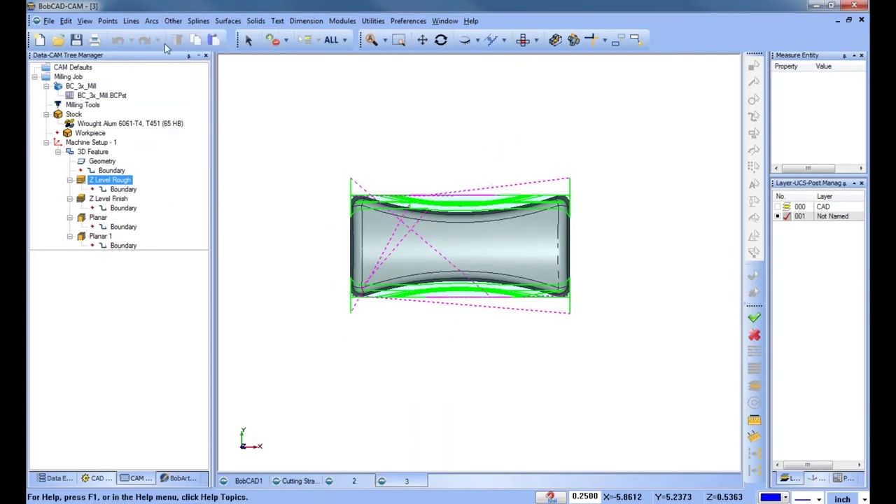
{"action": "left_click", "coordinate": [48, 89]}
{"action": "left_click", "coordinate": [331, 165]}
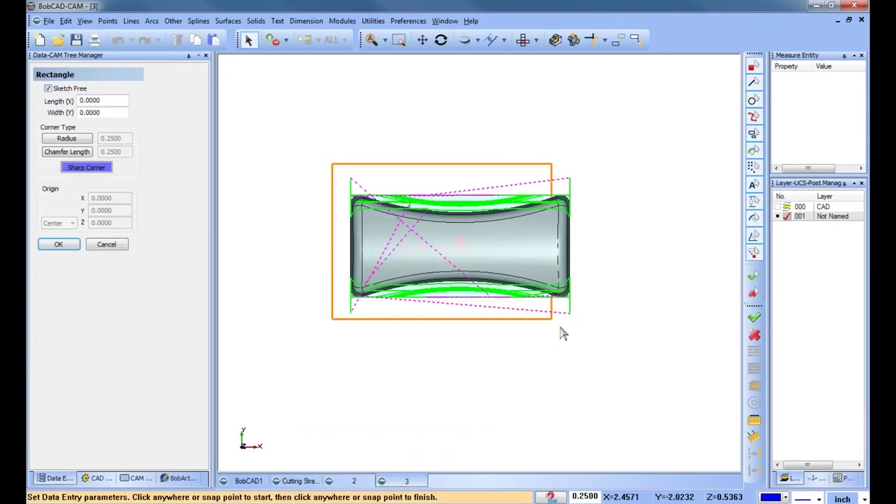
{"action": "left_click", "coordinate": [588, 329]}
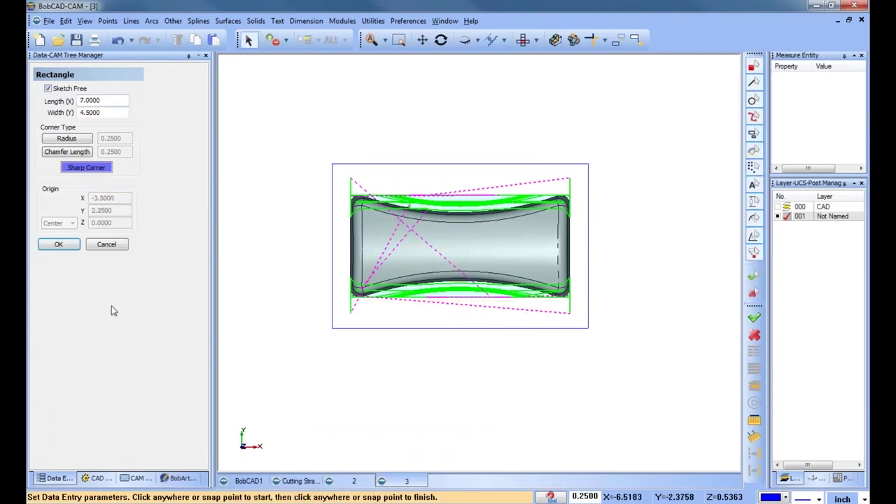
{"action": "left_click", "coordinate": [111, 244]}
Assign the rectangle around the part as the 3D Feature's boundary
{"action": "left_click", "coordinate": [135, 478]}
{"action": "left_click", "coordinate": [112, 171]}
{"action": "right_click", "coordinate": [123, 172]}
{"action": "left_click", "coordinate": [128, 179]}
{"action": "left_click", "coordinate": [401, 164]}
{"action": "key", "text": "space"}
Recompute the Z Level Rough toolpath within the rectangular boundary and inspect the passes around the part
{"action": "right_click", "coordinate": [117, 197]}
{"action": "left_click", "coordinate": [110, 180]}
{"action": "right_click", "coordinate": [118, 180]}
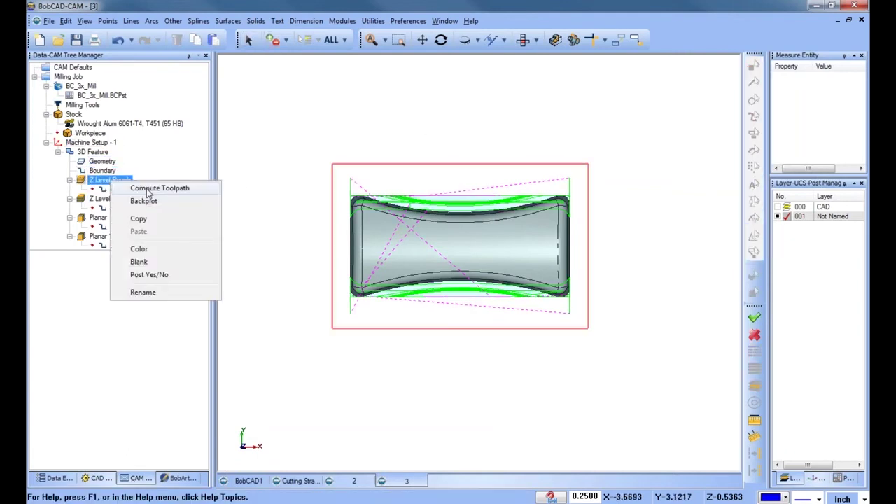
{"action": "left_click", "coordinate": [160, 184]}
{"action": "middle_click_drag", "start_coordinate": [456, 332], "coordinate": [545, 311]}
Remove the rectangle from the 3D Feature's boundary and compute all of the feature's toolpaths
{"action": "left_click", "coordinate": [98, 171]}
{"action": "right_click", "coordinate": [98, 170]}
{"action": "left_click", "coordinate": [143, 194]}
{"action": "left_click", "coordinate": [92, 151]}
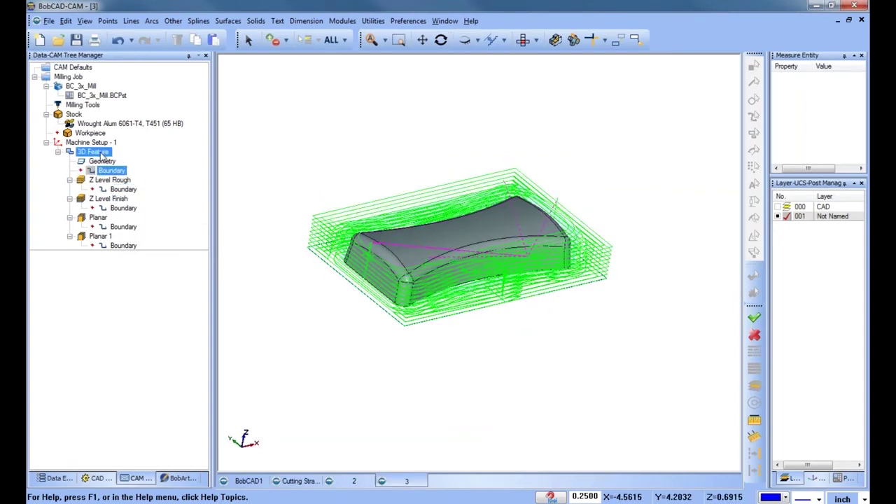
{"action": "right_click", "coordinate": [98, 151]}
{"action": "left_click", "coordinate": [146, 170]}
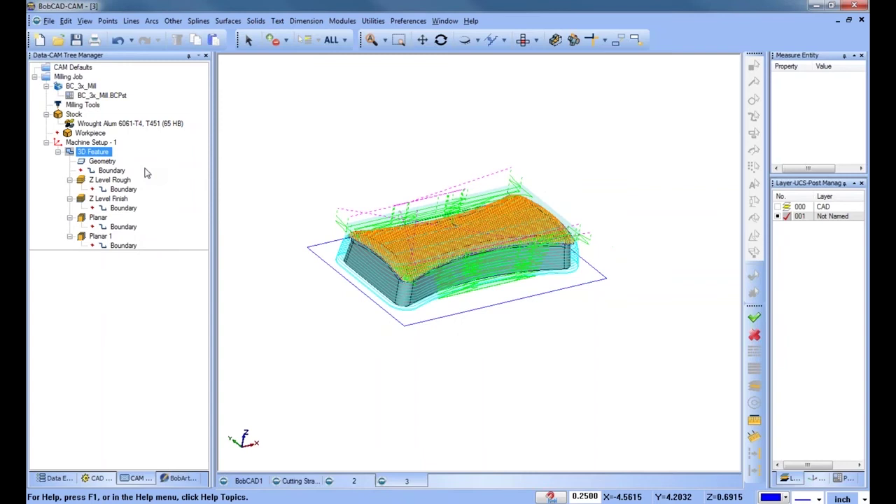
Blank all of the 3D Feature's toolpaths and highlight only the Z Level Rough passes
{"action": "right_click", "coordinate": [98, 151]}
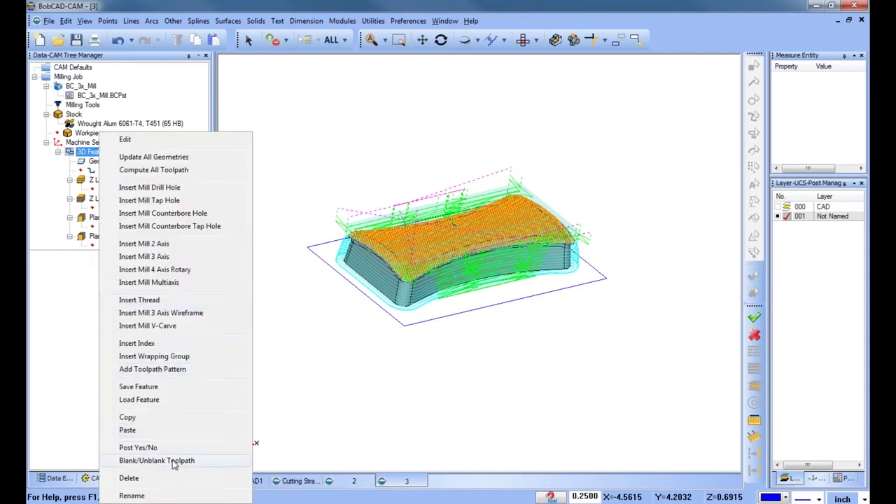
{"action": "left_click", "coordinate": [147, 460]}
{"action": "left_click", "coordinate": [123, 183]}
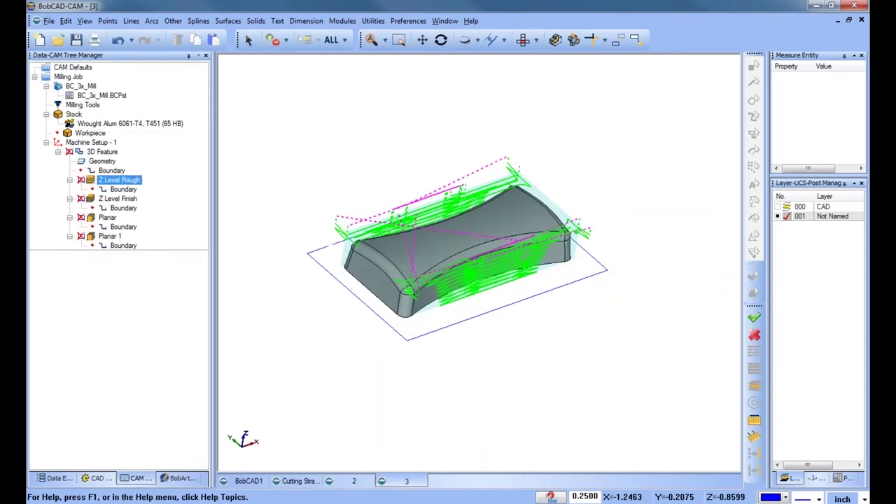
Set the rectangular stock's -X, +X, -Y and +Y offsets to 1.0000 around the part's bounding box
{"action": "left_click", "coordinate": [87, 106]}
{"action": "left_click", "coordinate": [75, 114]}
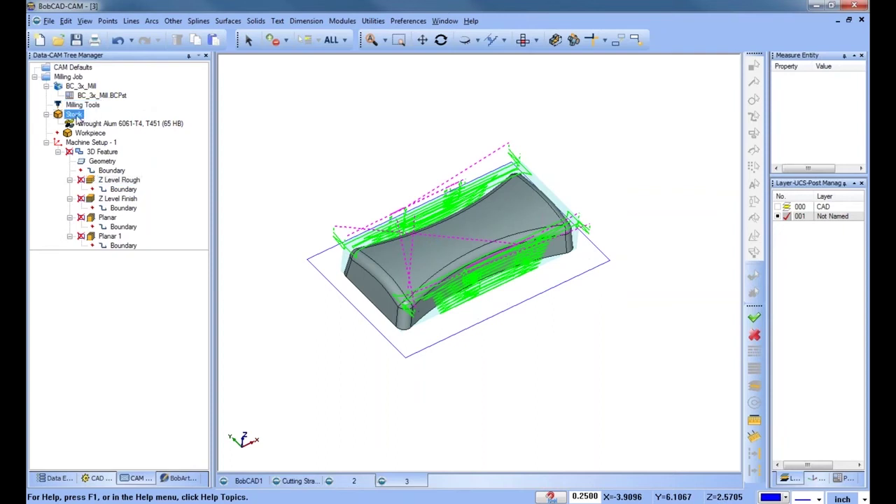
{"action": "right_click", "coordinate": [76, 115]}
{"action": "left_click", "coordinate": [143, 125]}
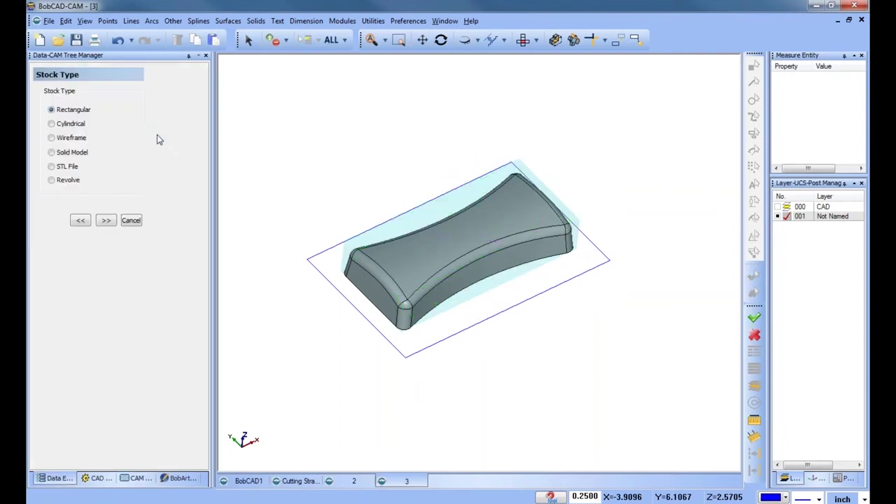
{"action": "left_click", "coordinate": [107, 221]}
{"action": "left_click", "coordinate": [69, 273]}
{"action": "type", "text": "1"}
{"action": "key", "text": "Tab"}
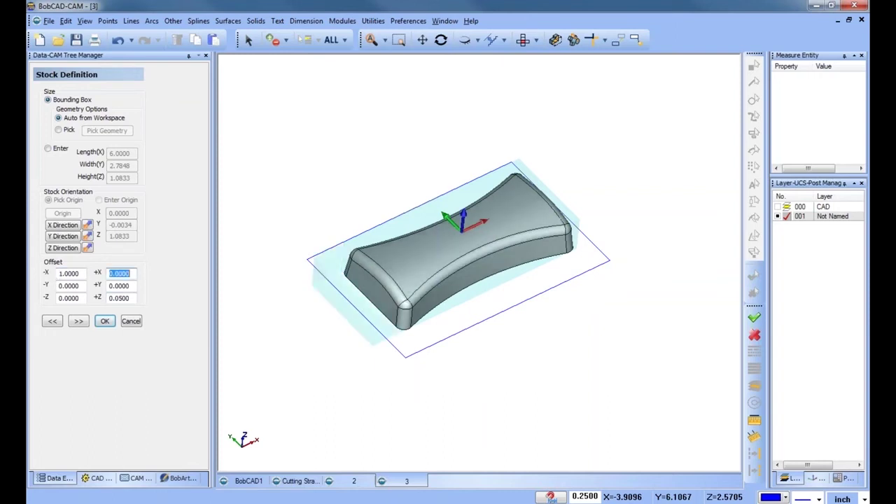
{"action": "type", "text": "1"}
{"action": "key", "text": "Tab"}
{"action": "type", "text": "1"}
{"action": "key", "text": "Tab"}
{"action": "type", "text": "1"}
{"action": "key", "text": "Tab"}
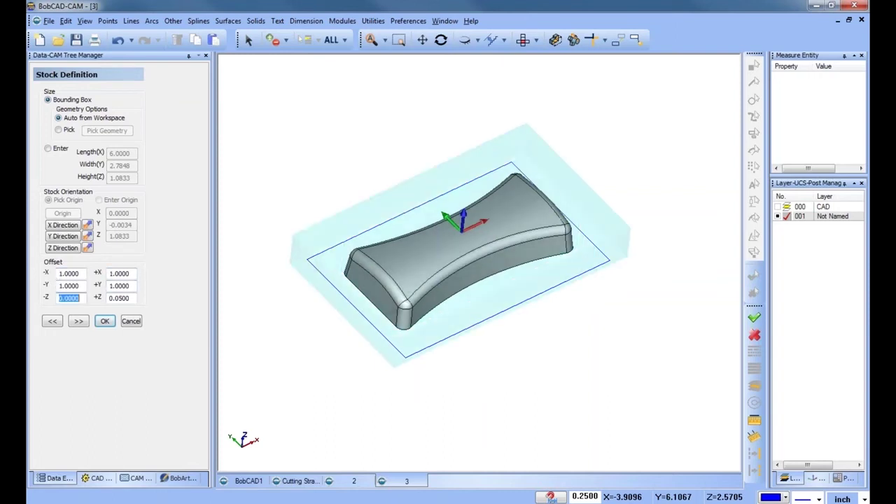
{"action": "left_click", "coordinate": [109, 322]}
Recompute the Z Level Rough toolpath for the enlarged stock
{"action": "middle_click_drag", "start_coordinate": [548, 342], "coordinate": [557, 303]}
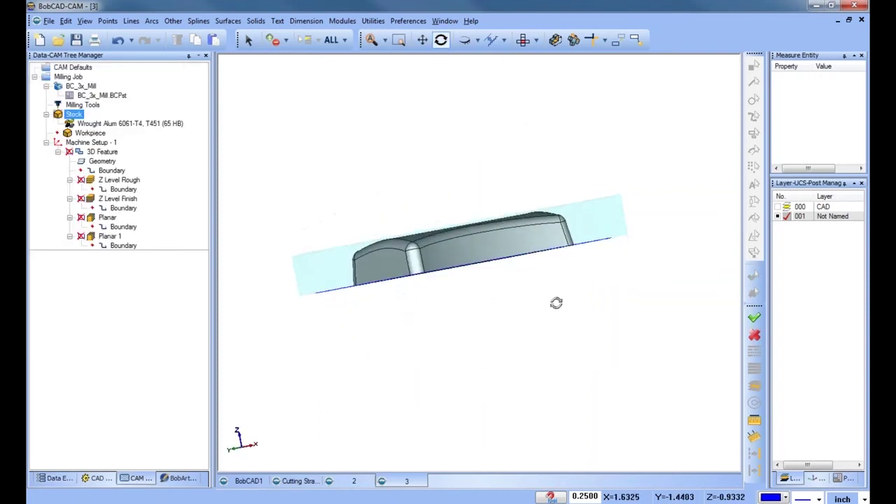
{"action": "left_click", "coordinate": [112, 179]}
{"action": "right_click", "coordinate": [106, 179]}
{"action": "left_click", "coordinate": [140, 183]}
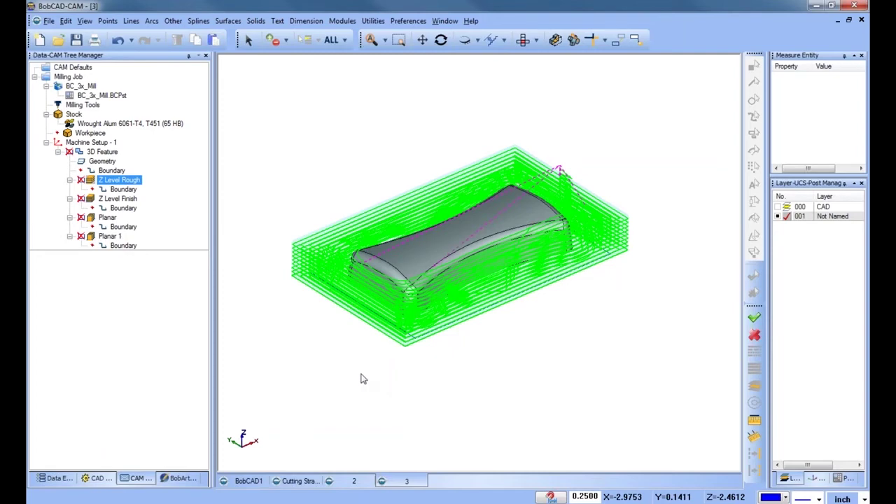
Reset the rectangular stock's -X, +X, -Y and +Y offsets to 0.0000
{"action": "left_click", "coordinate": [81, 124]}
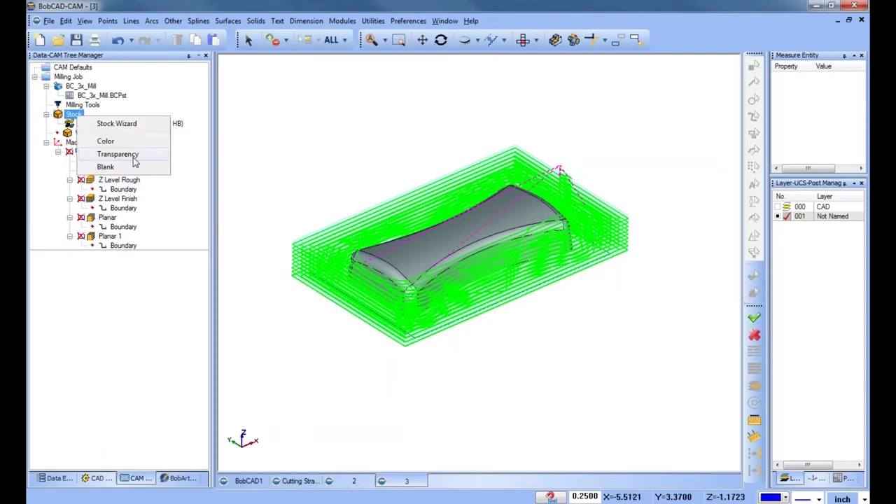
{"action": "left_click", "coordinate": [133, 124]}
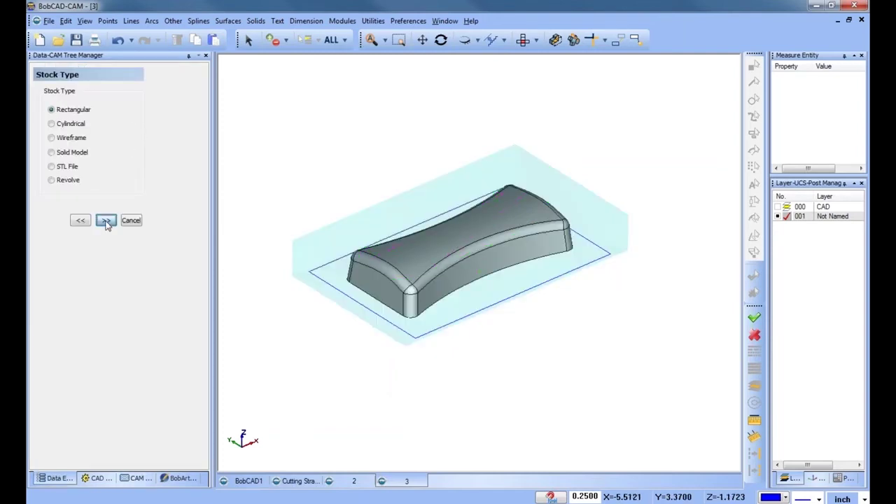
{"action": "left_click", "coordinate": [105, 222]}
{"action": "type", "text": "0"}
{"action": "key", "text": "Tab"}
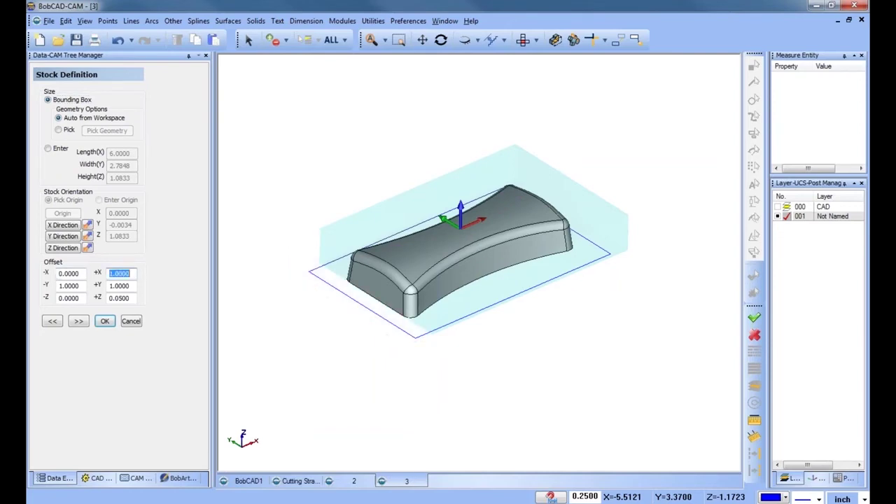
{"action": "type", "text": "0"}
{"action": "key", "text": "Tab"}
{"action": "type", "text": "0"}
{"action": "key", "text": "Tab"}
{"action": "type", "text": "0"}
{"action": "key", "text": "Tab"}
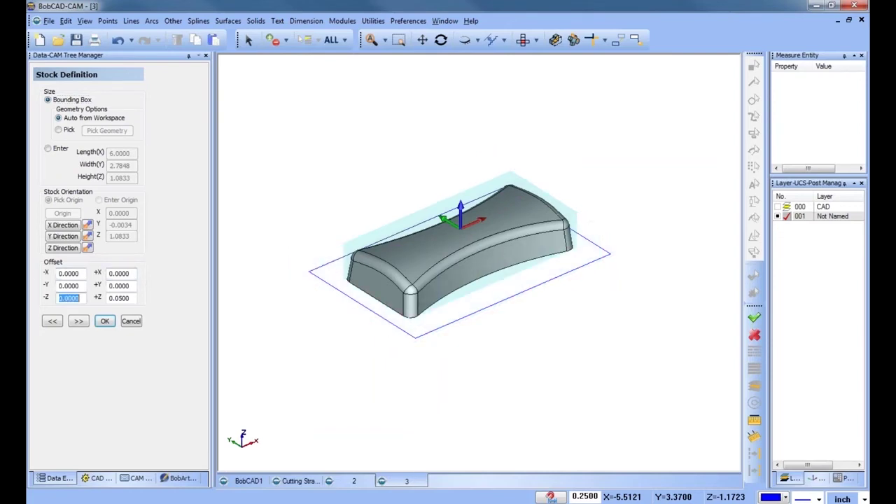
{"action": "left_click", "coordinate": [103, 321]}
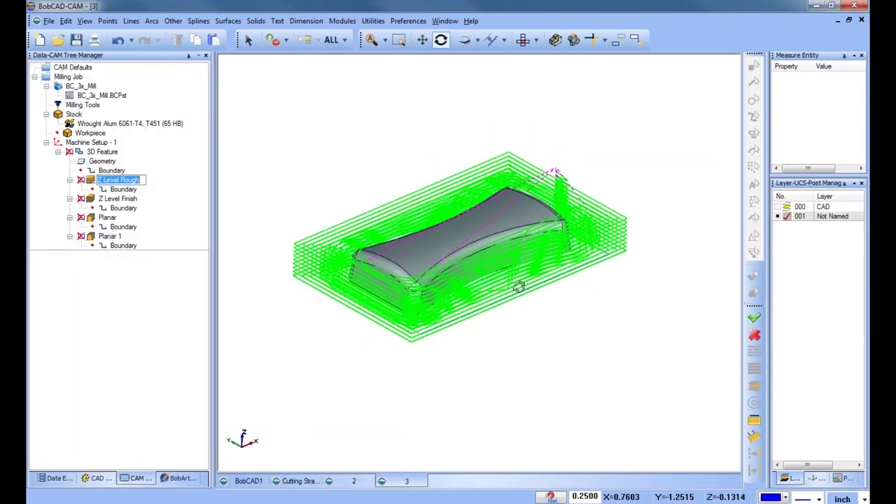
Examine the Z Level Rough, Z Level Finish, Planar and Planar 1 toolpaths around the part one by one
{"action": "left_click_drag", "start_coordinate": [494, 254], "coordinate": [516, 273]}
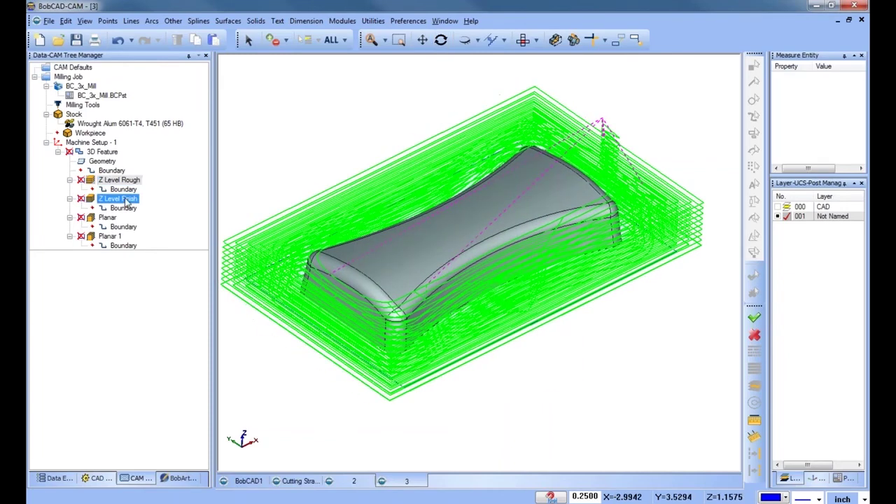
{"action": "left_click", "coordinate": [131, 198]}
{"action": "middle_click_drag", "start_coordinate": [523, 281], "coordinate": [553, 305]}
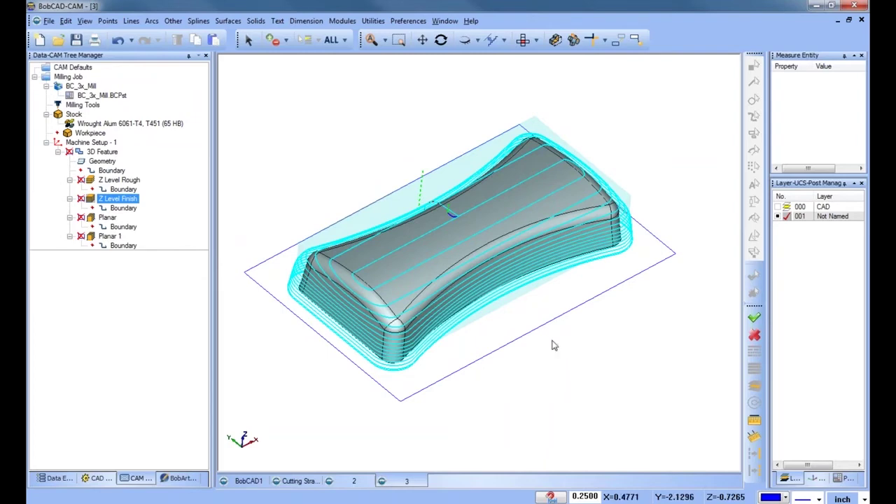
{"action": "middle_click_drag", "start_coordinate": [553, 344], "coordinate": [418, 219]}
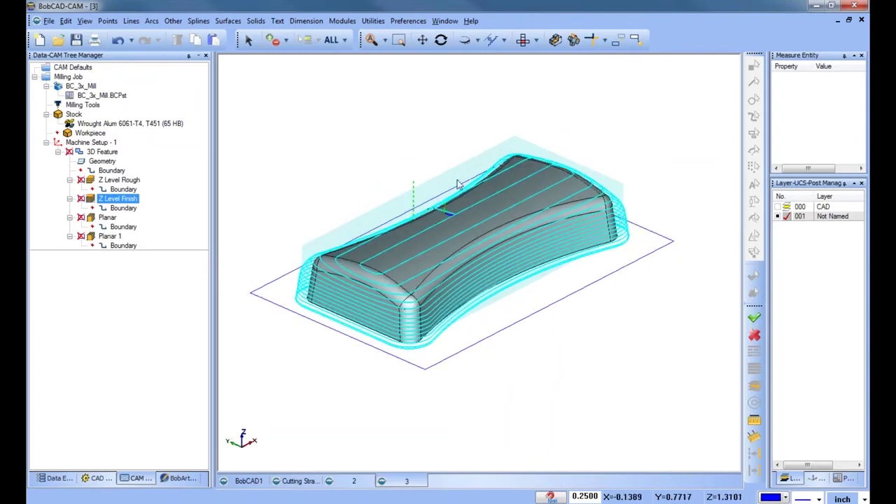
{"action": "left_click", "coordinate": [109, 236]}
{"action": "left_click", "coordinate": [108, 218]}
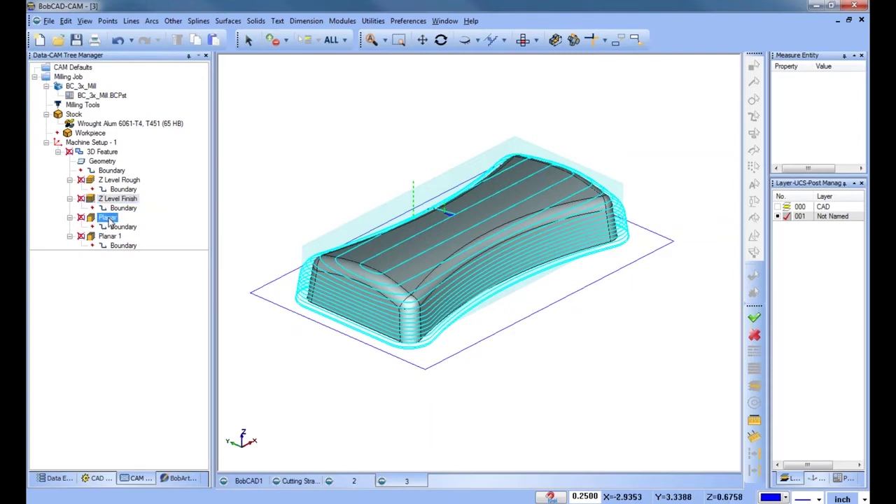
{"action": "scroll", "coordinate": [406, 273], "scroll_direction": "up", "scroll_amount": 3}
{"action": "middle_click_drag", "start_coordinate": [405, 278], "coordinate": [474, 306]}
{"action": "left_click", "coordinate": [110, 238]}
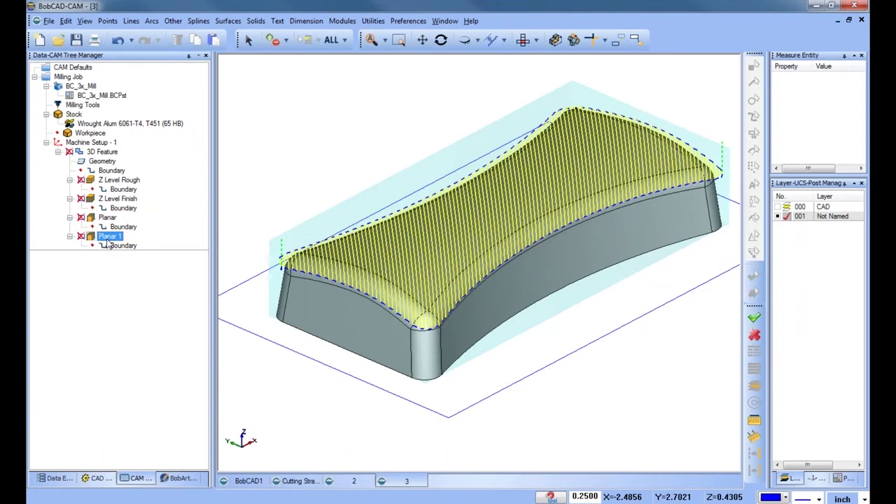
Set the cutting extents of the 3D Feature's Planar operation to Part Bottom
{"action": "left_click", "coordinate": [102, 151]}
{"action": "right_click", "coordinate": [103, 151]}
{"action": "left_click", "coordinate": [161, 137]}
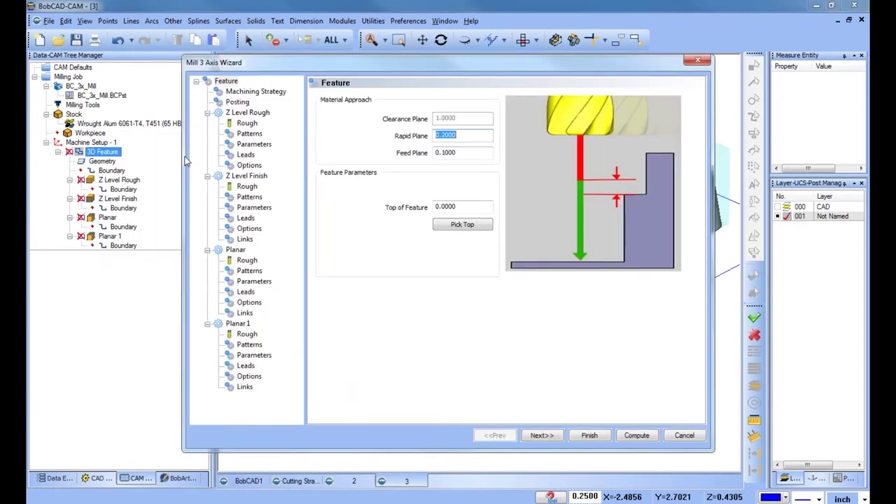
{"action": "left_click", "coordinate": [250, 302]}
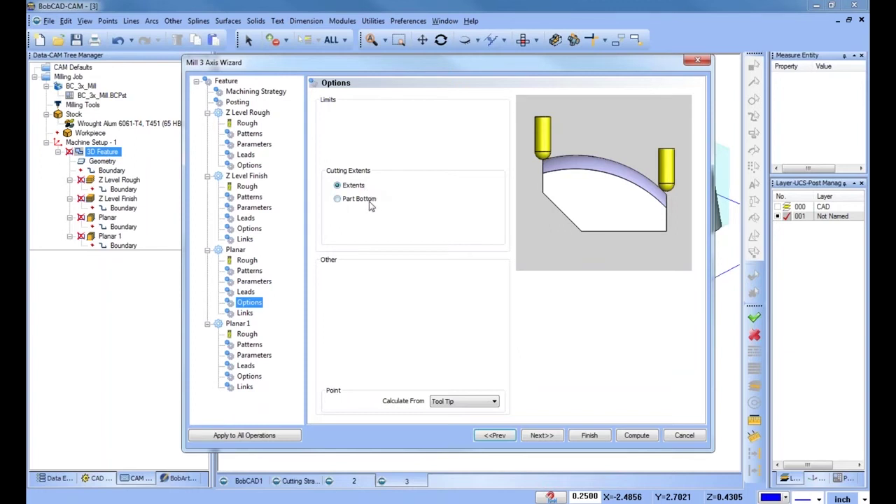
{"action": "left_click", "coordinate": [339, 200]}
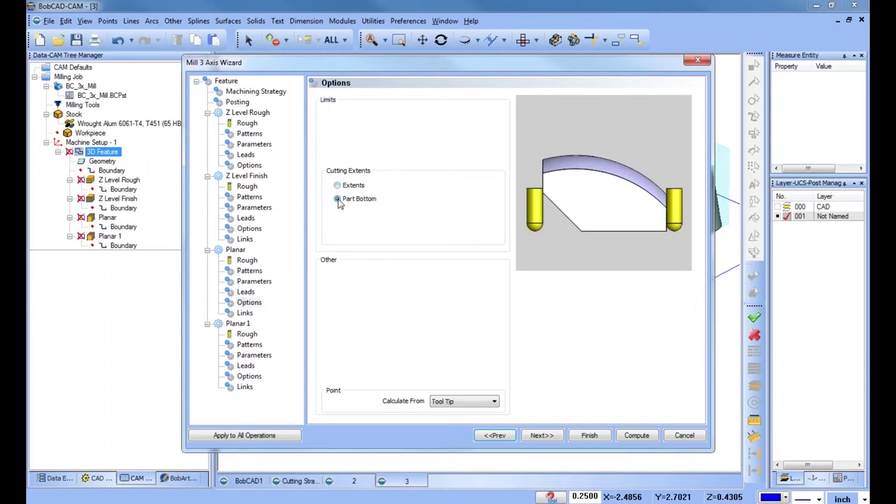
{"action": "left_click", "coordinate": [589, 436]}
Recompute the Planar toolpath and inspect how its passes run down the part's side walls
{"action": "left_click", "coordinate": [112, 200]}
{"action": "right_click", "coordinate": [108, 200]}
{"action": "left_click", "coordinate": [139, 210]}
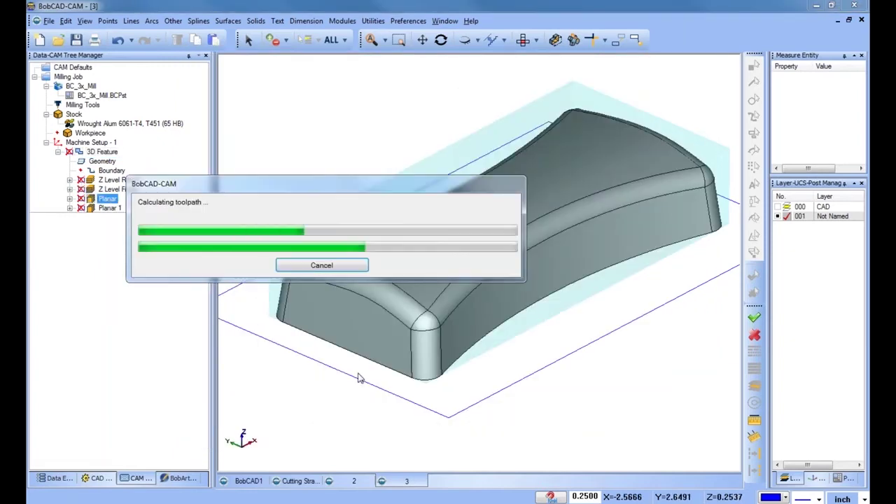
{"action": "middle_click_drag", "start_coordinate": [396, 345], "coordinate": [486, 346]}
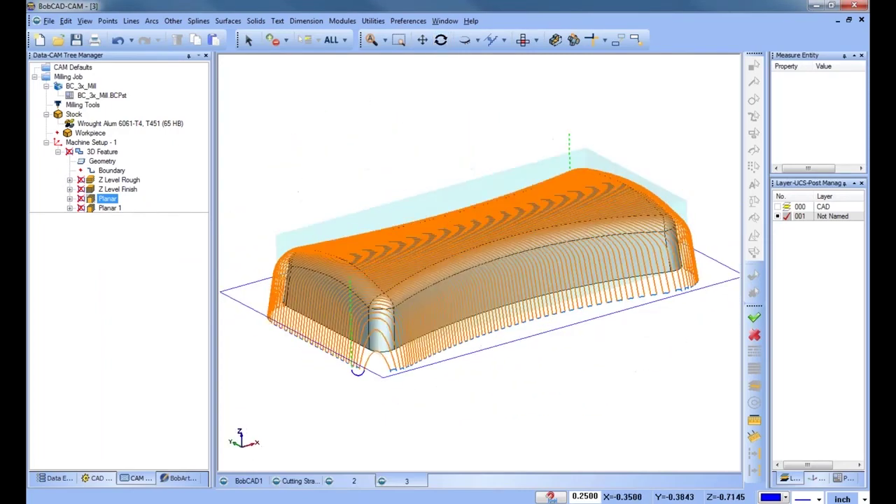
Switch the Planar operation's cutting extents to Extents and back to Part Bottom to compare the two options
{"action": "right_click", "coordinate": [110, 152]}
{"action": "left_click", "coordinate": [143, 141]}
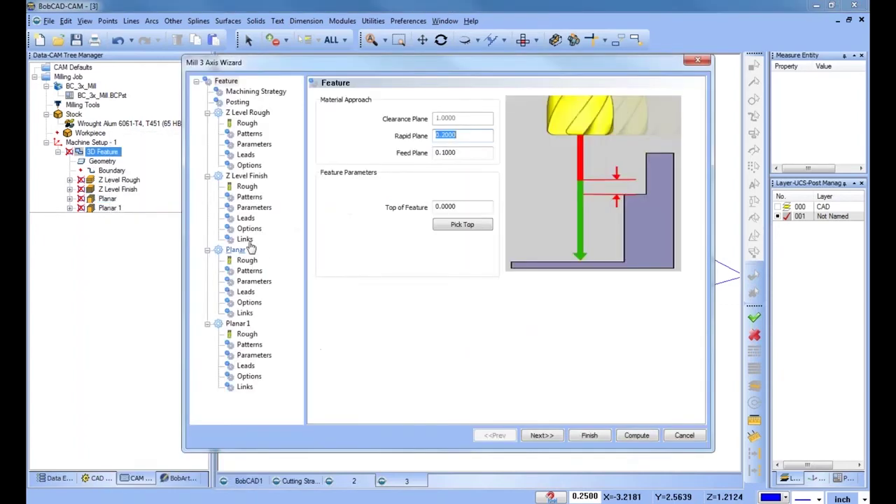
{"action": "left_click", "coordinate": [249, 302]}
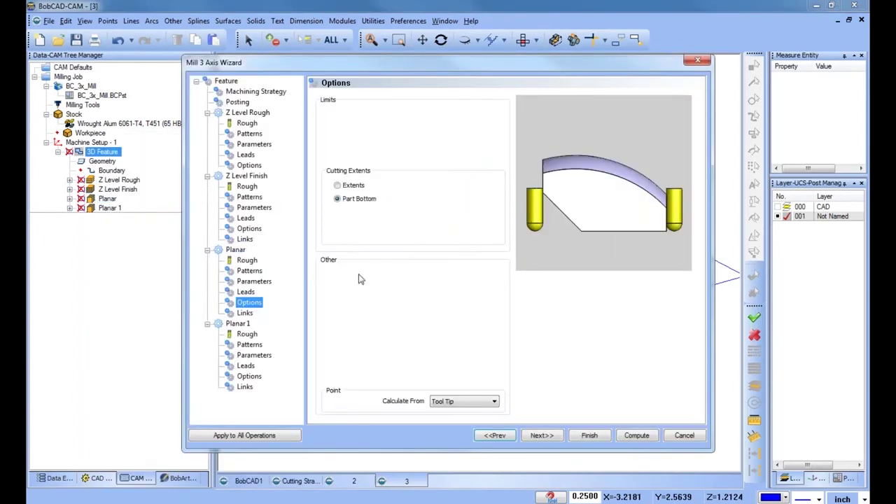
{"action": "left_click", "coordinate": [337, 185]}
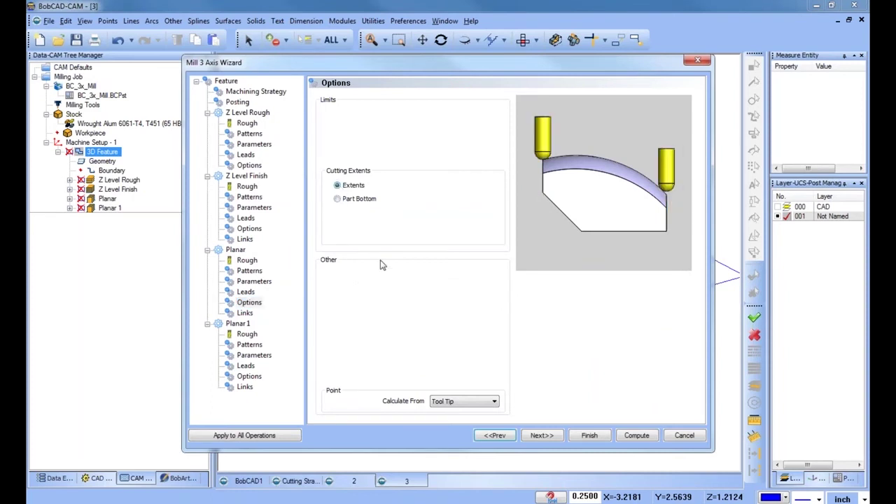
{"action": "left_click", "coordinate": [339, 200]}
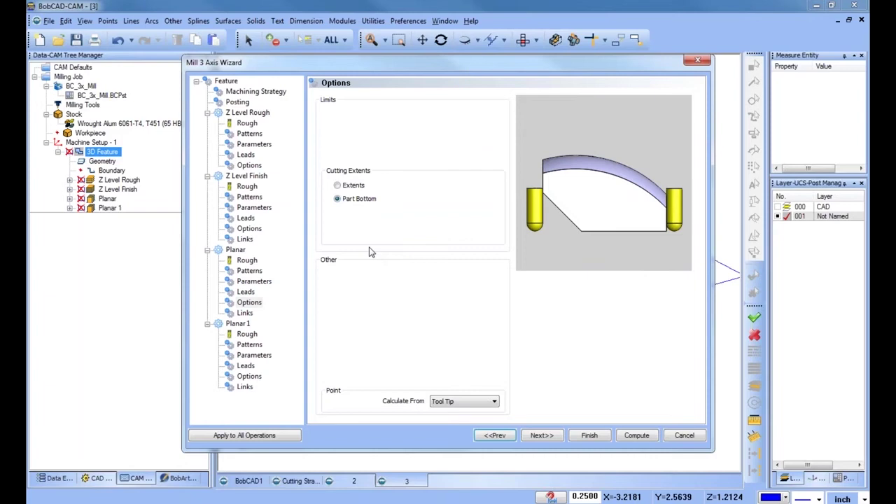
{"action": "left_click", "coordinate": [595, 440]}
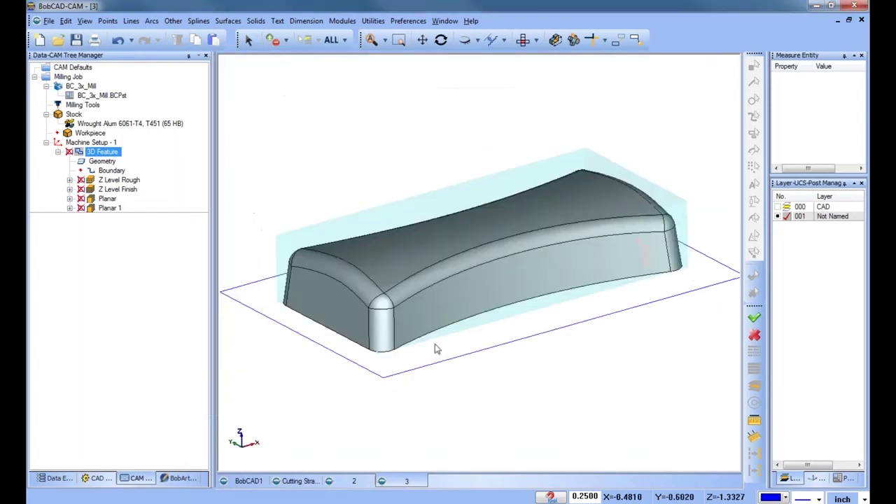
Enable Top of Job for Z Level Finish and set it to -0.4619 by picking the top fillet's lower edge at the part's corner
{"action": "left_click", "coordinate": [119, 189]}
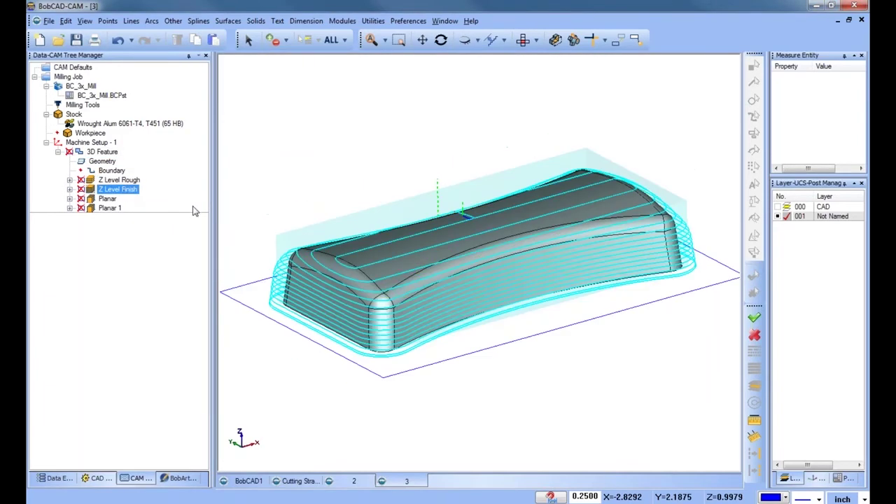
{"action": "scroll", "coordinate": [522, 325], "scroll_direction": "down", "scroll_amount": 2}
{"action": "middle_click_drag", "start_coordinate": [525, 328], "coordinate": [525, 297]}
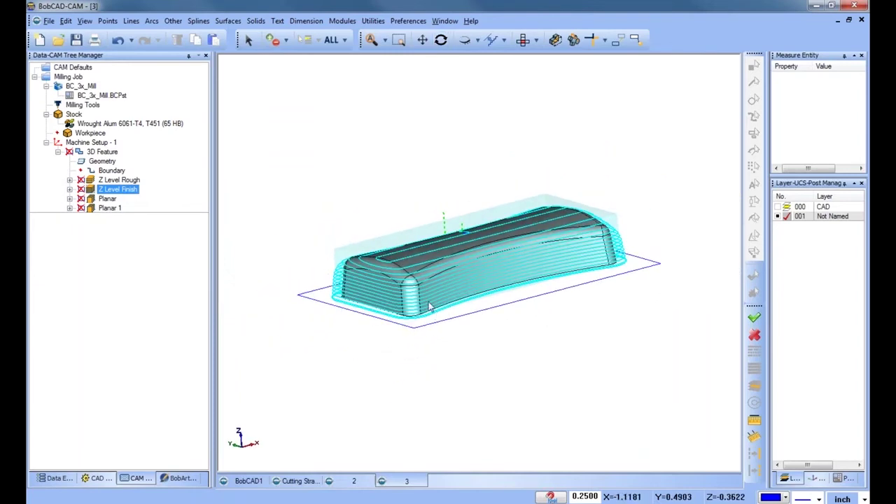
{"action": "right_click", "coordinate": [105, 153]}
{"action": "left_click", "coordinate": [150, 143]}
{"action": "left_click", "coordinate": [251, 198]}
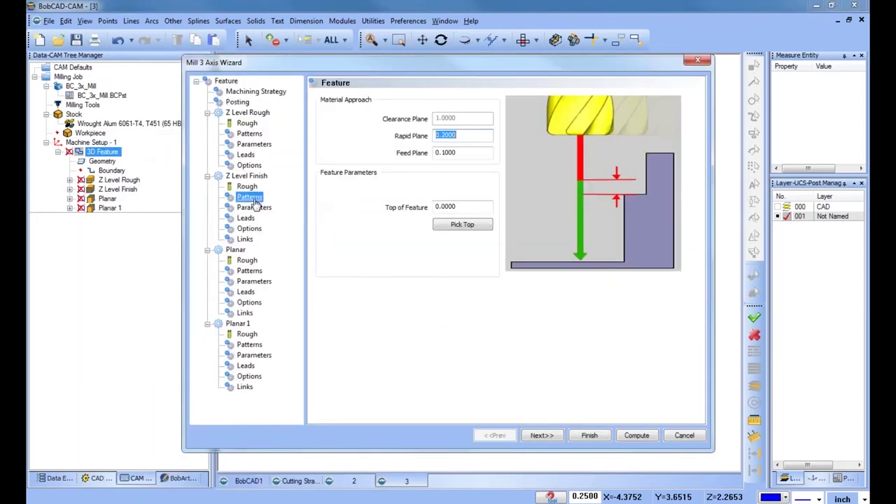
{"action": "left_click", "coordinate": [253, 208]}
{"action": "left_click", "coordinate": [332, 313]}
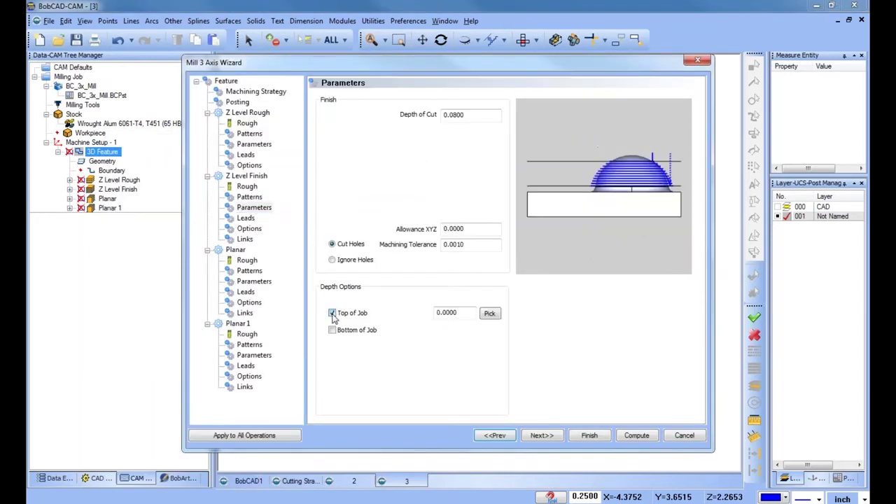
{"action": "left_click", "coordinate": [490, 313]}
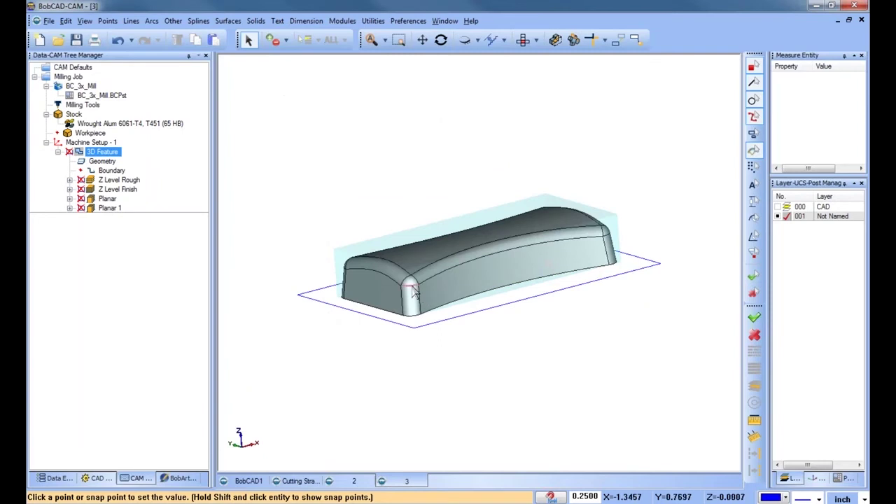
{"action": "left_click", "coordinate": [415, 292]}
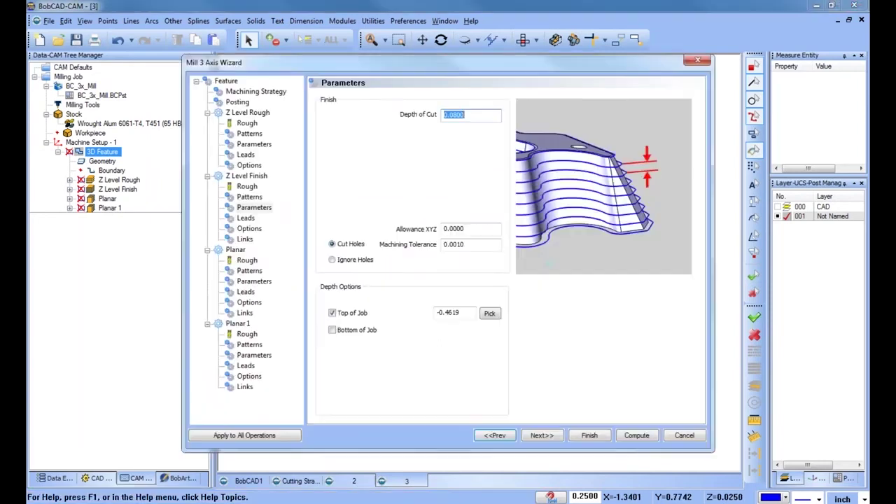
{"action": "left_click", "coordinate": [589, 436]}
Recompute the Z Level Finish toolpath with the limited top depth and inspect its passes along the walls
{"action": "left_click", "coordinate": [119, 190]}
{"action": "right_click", "coordinate": [128, 189]}
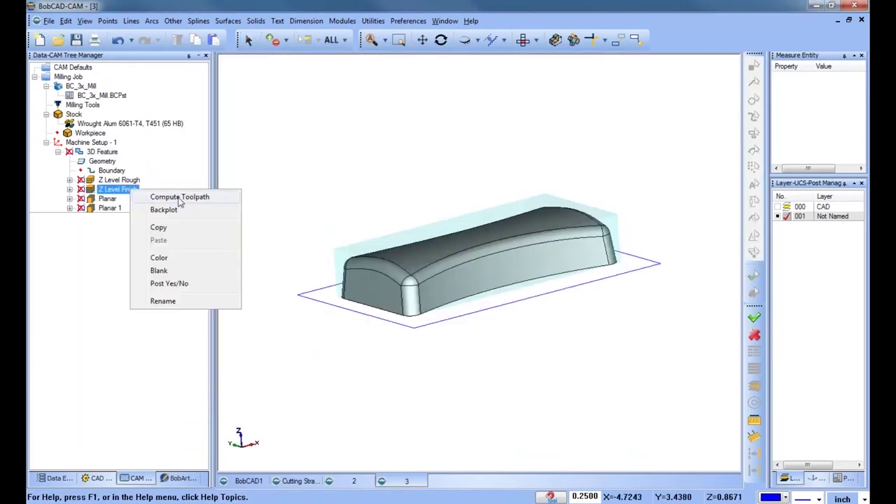
{"action": "left_click", "coordinate": [178, 196]}
{"action": "middle_click_drag", "start_coordinate": [514, 303], "coordinate": [532, 302]}
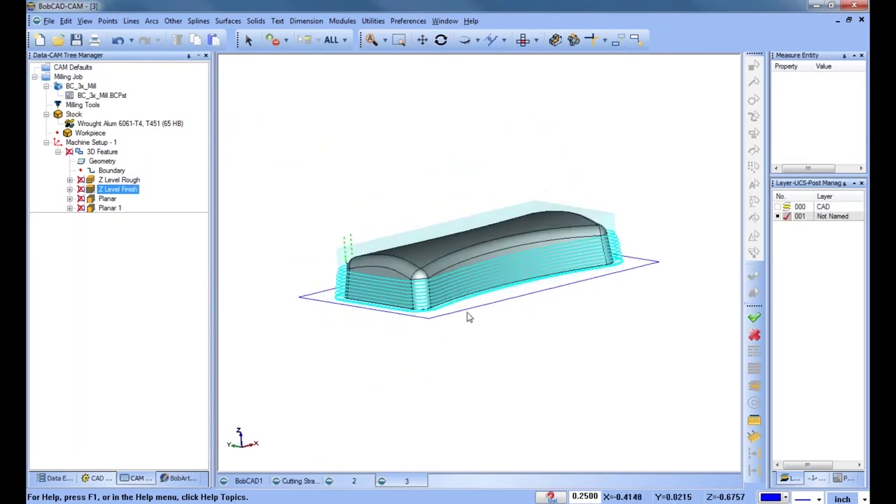
Edit the 3D feature's Z Level Finish parameters, enabling Bottom of Job and setting it to -1.375
{"action": "left_click", "coordinate": [101, 161]}
{"action": "left_click", "coordinate": [103, 152]}
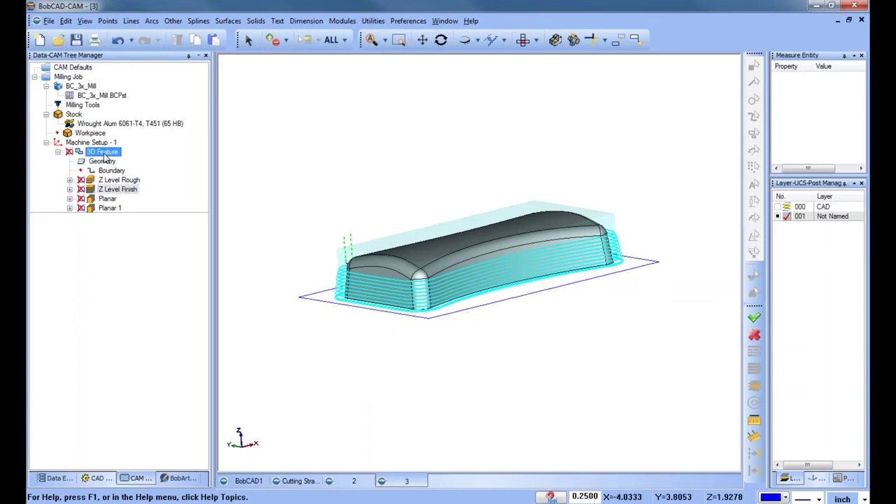
{"action": "right_click", "coordinate": [104, 154]}
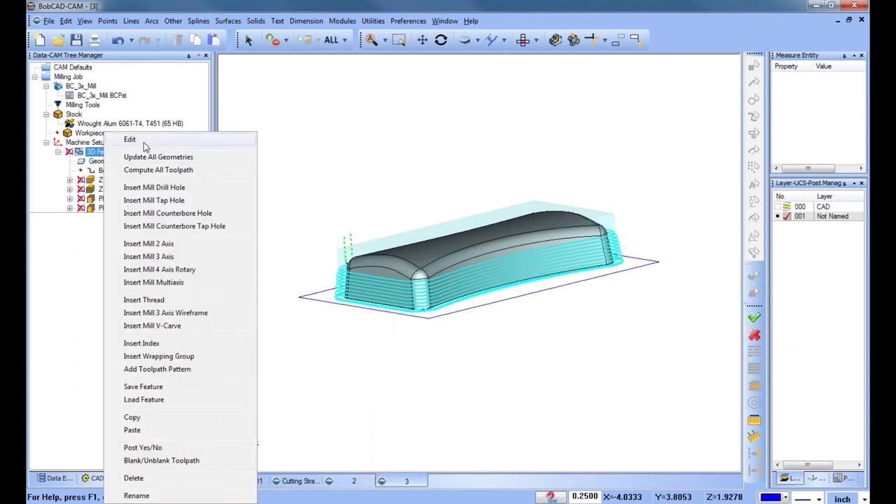
{"action": "left_click", "coordinate": [143, 144]}
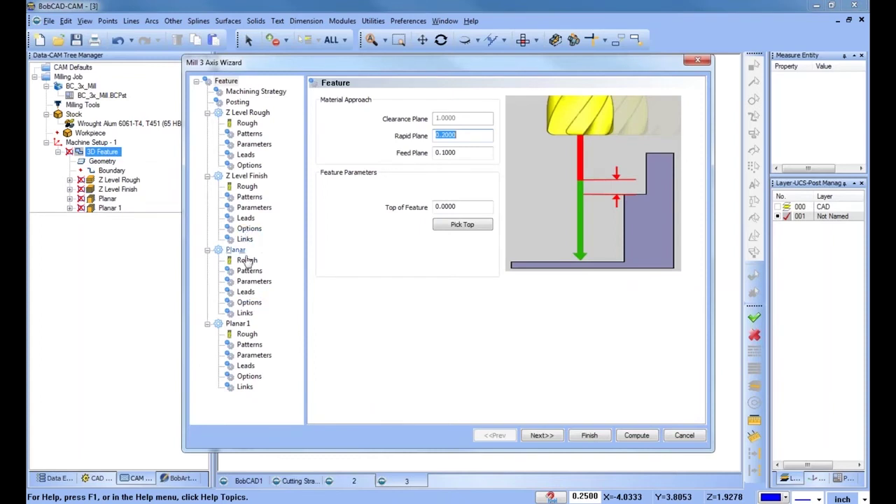
{"action": "left_click", "coordinate": [255, 208]}
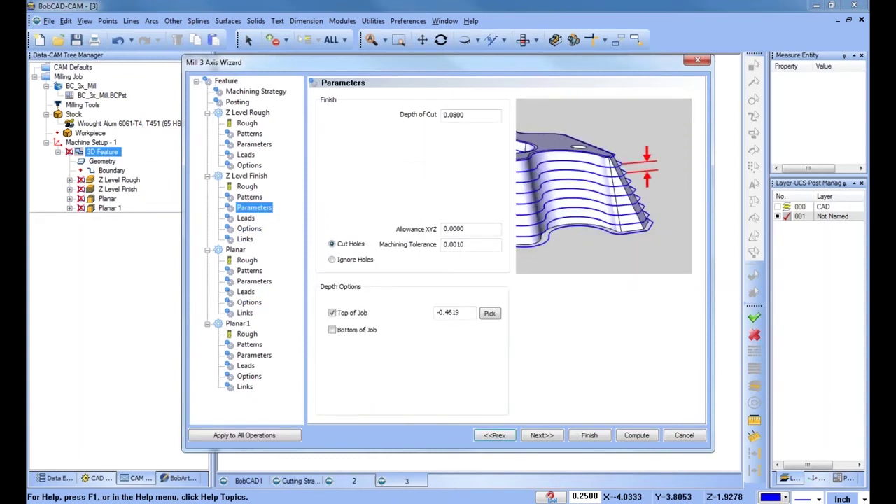
{"action": "left_click", "coordinate": [332, 330]}
{"action": "left_click", "coordinate": [486, 335]}
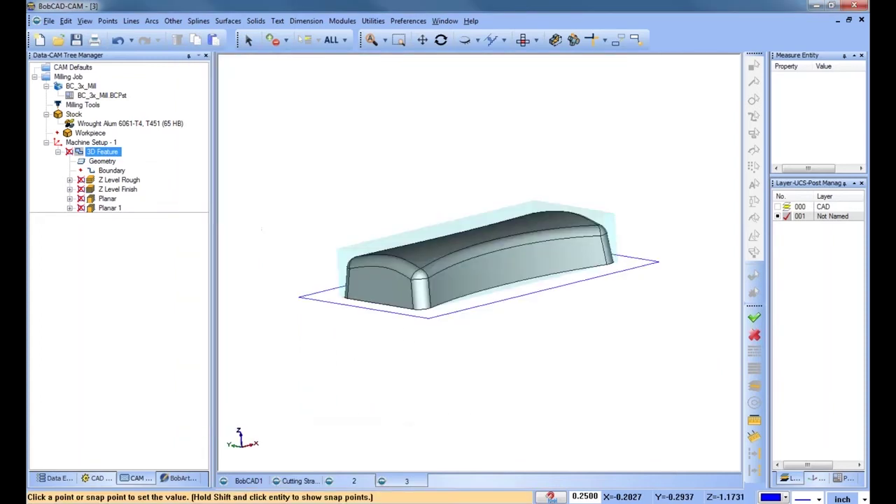
{"action": "left_click", "coordinate": [462, 316]}
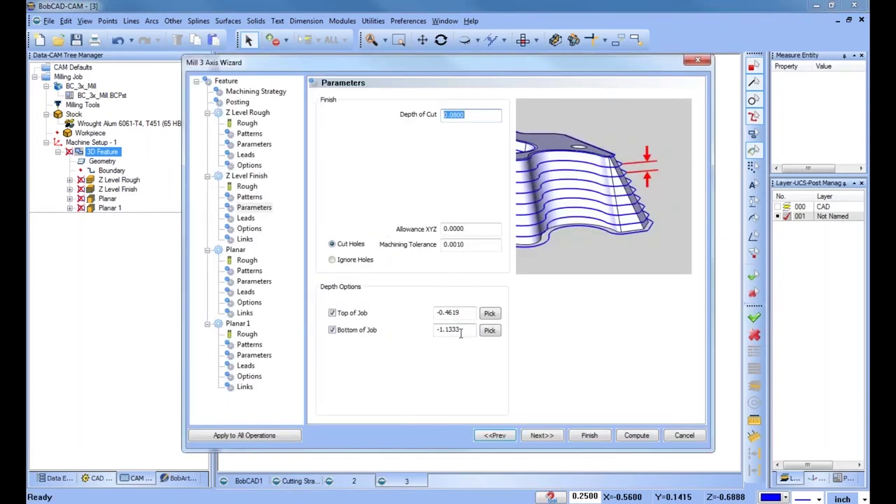
{"action": "left_click", "coordinate": [461, 334]}
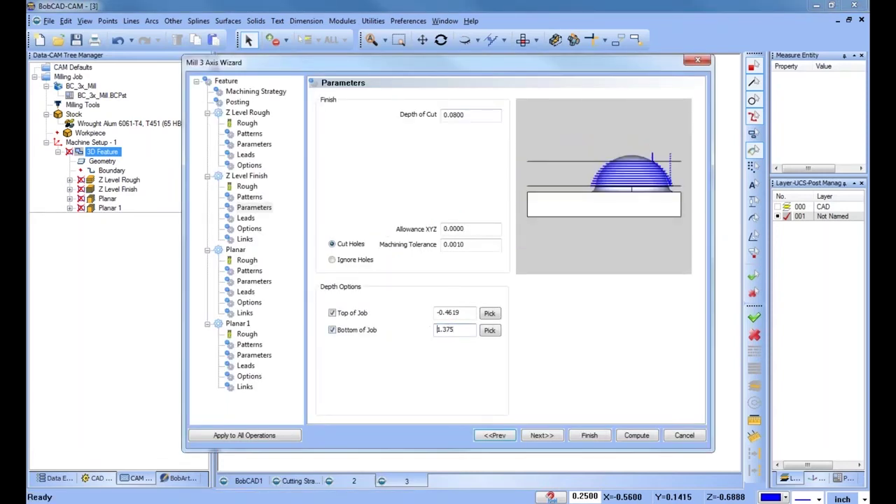
{"action": "left_click", "coordinate": [592, 435]}
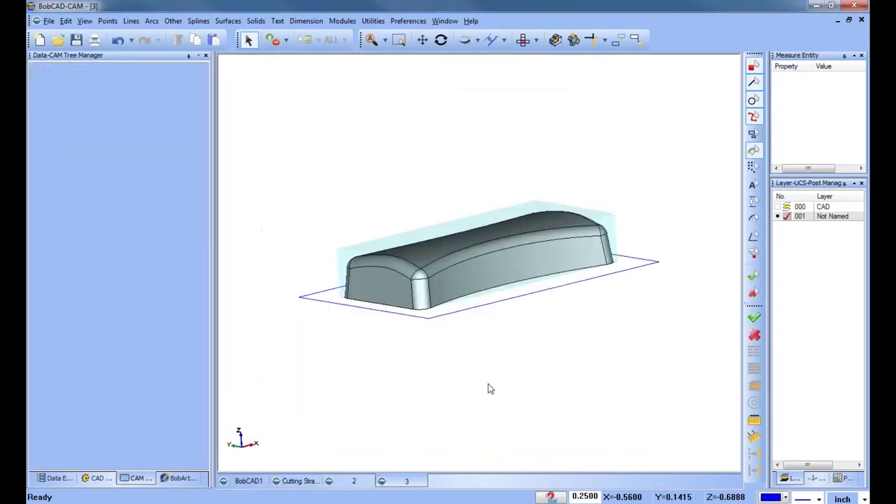
Recompute the Z Level Finish toolpath with the new bottom depth and inspect its passes around the part's base
{"action": "left_click", "coordinate": [115, 189]}
{"action": "right_click", "coordinate": [122, 189]}
{"action": "left_click", "coordinate": [174, 198]}
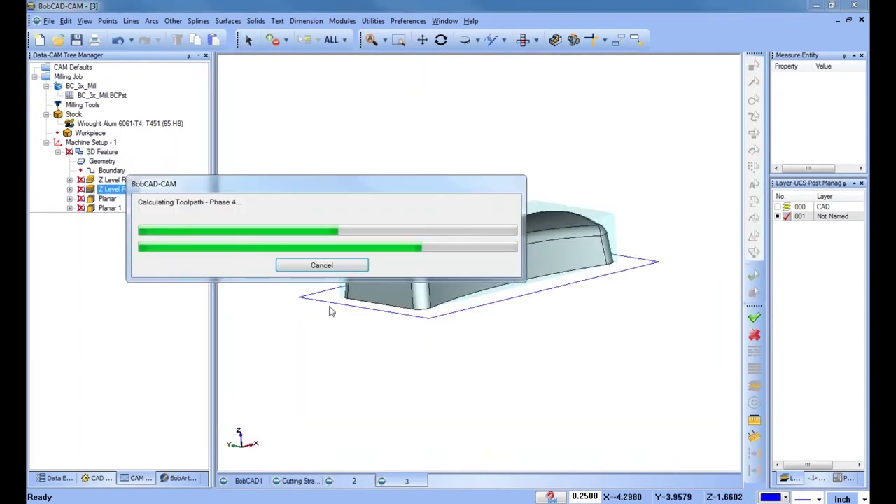
{"action": "middle_click_drag", "start_coordinate": [495, 310], "coordinate": [469, 315]}
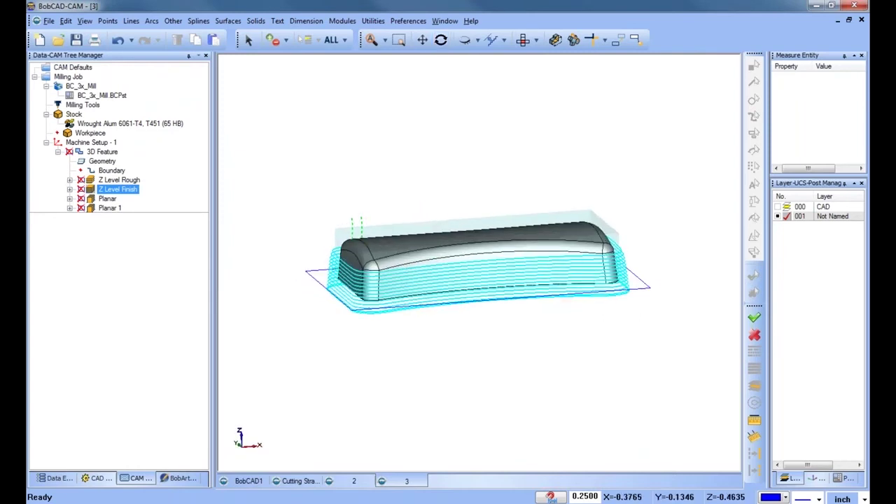
Select the first Planar operation of the 3D feature
{"action": "left_click", "coordinate": [108, 199]}
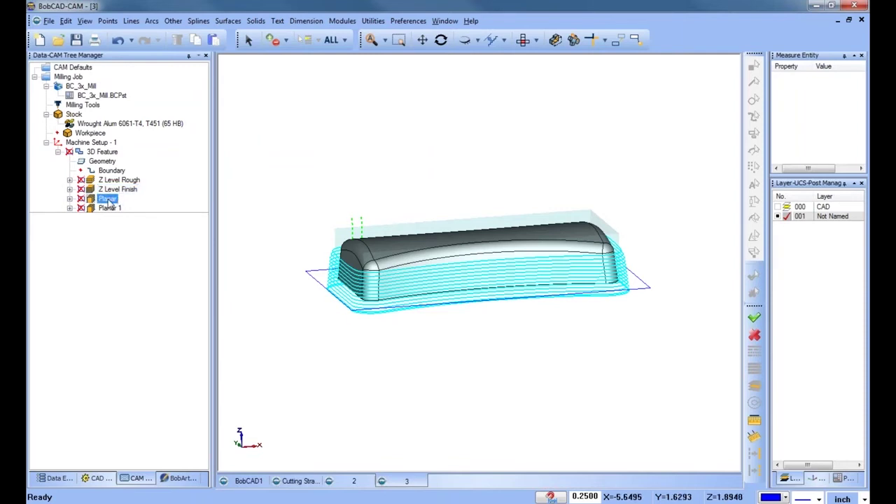
Enable Bottom of Job for the first Planar operation, picking its depth of -0.4619 on the part's vertical corner edge
{"action": "middle_click_drag", "start_coordinate": [445, 281], "coordinate": [471, 316]}
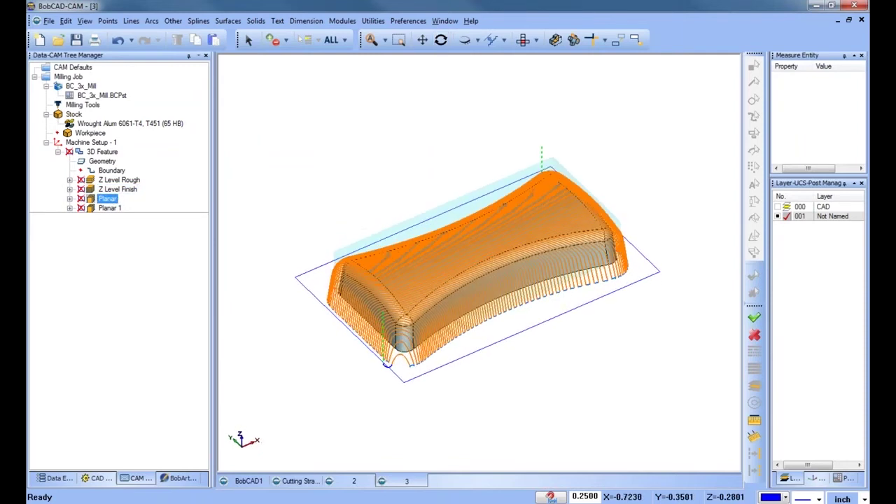
{"action": "right_click", "coordinate": [104, 152]}
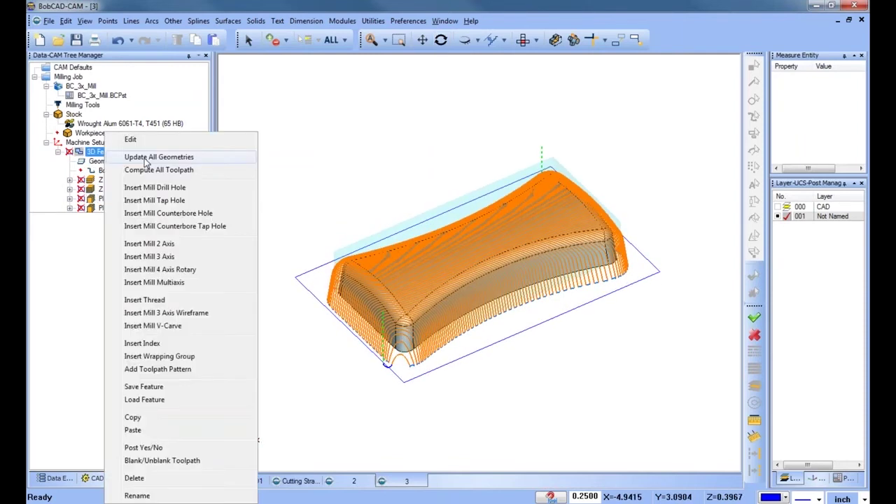
{"action": "left_click", "coordinate": [148, 144]}
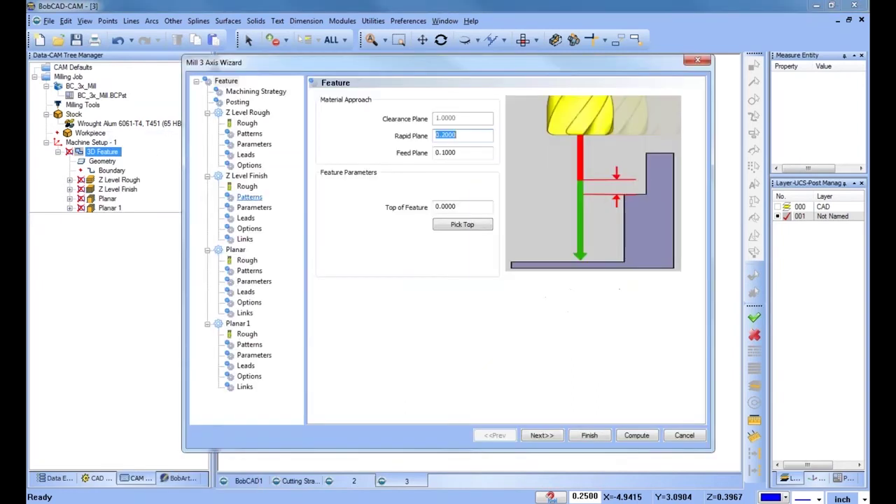
{"action": "left_click", "coordinate": [255, 281]}
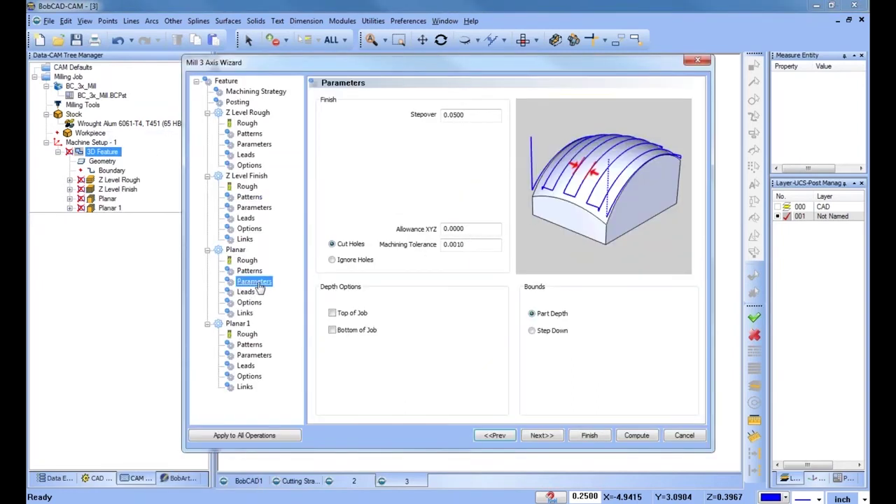
{"action": "left_click", "coordinate": [333, 330]}
{"action": "left_click", "coordinate": [493, 336]}
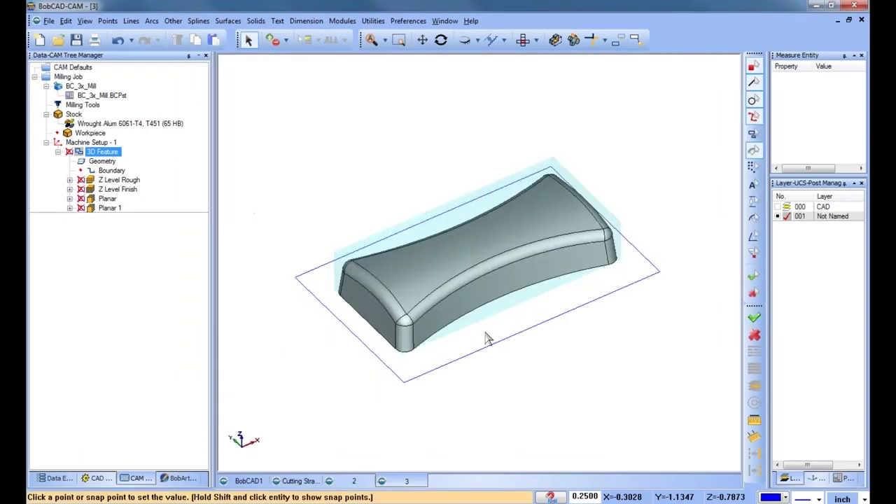
{"action": "left_click", "coordinate": [406, 333]}
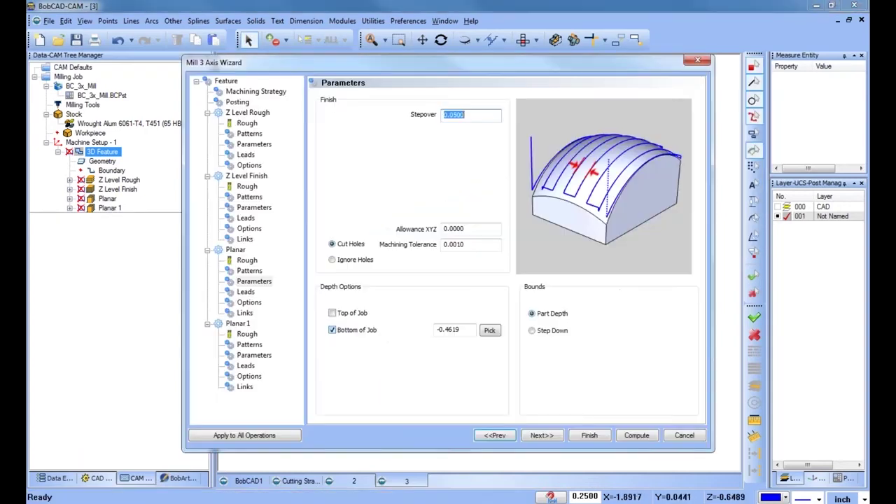
{"action": "left_click", "coordinate": [587, 435]}
Recompute the toolpath of the first Planar operation
{"action": "left_click", "coordinate": [108, 199]}
{"action": "right_click", "coordinate": [112, 199]}
{"action": "left_click", "coordinate": [171, 210]}
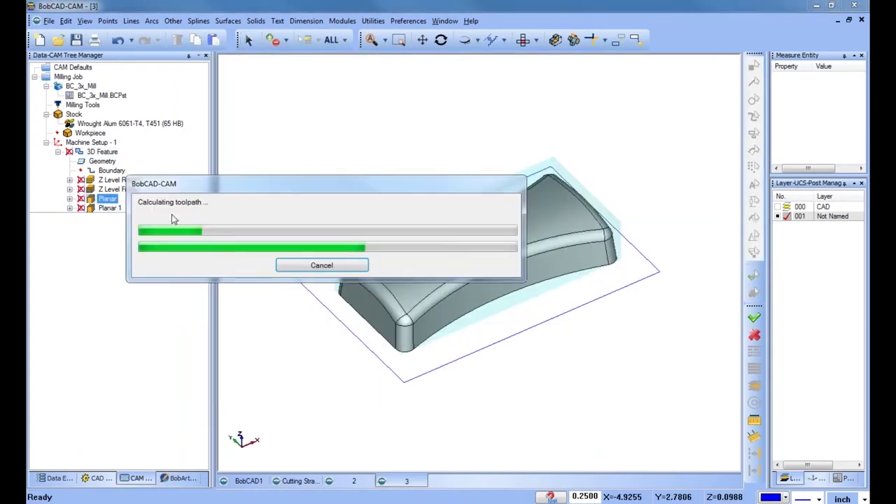
{"action": "middle_click_drag", "start_coordinate": [511, 360], "coordinate": [482, 344]}
Compare the Z Level Rough, Z Level Finish and Planar toolpaths on the part
{"action": "left_click", "coordinate": [101, 171]}
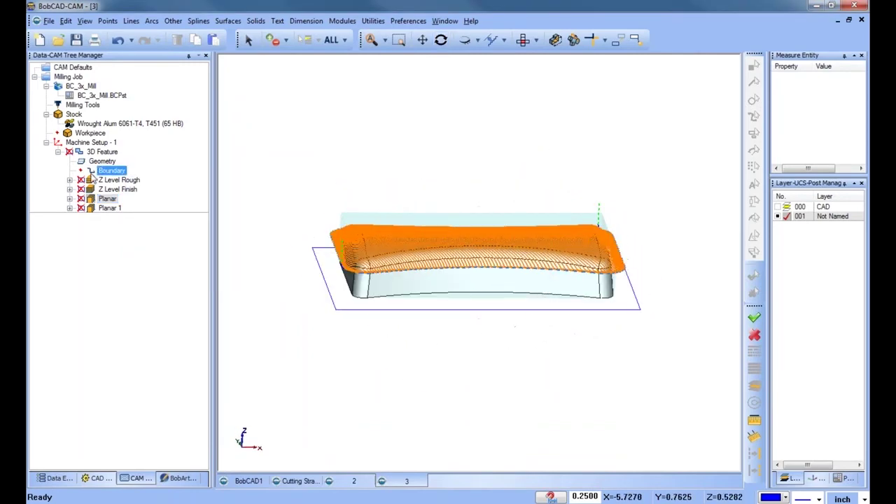
{"action": "left_click", "coordinate": [123, 180]}
{"action": "left_click", "coordinate": [121, 190]}
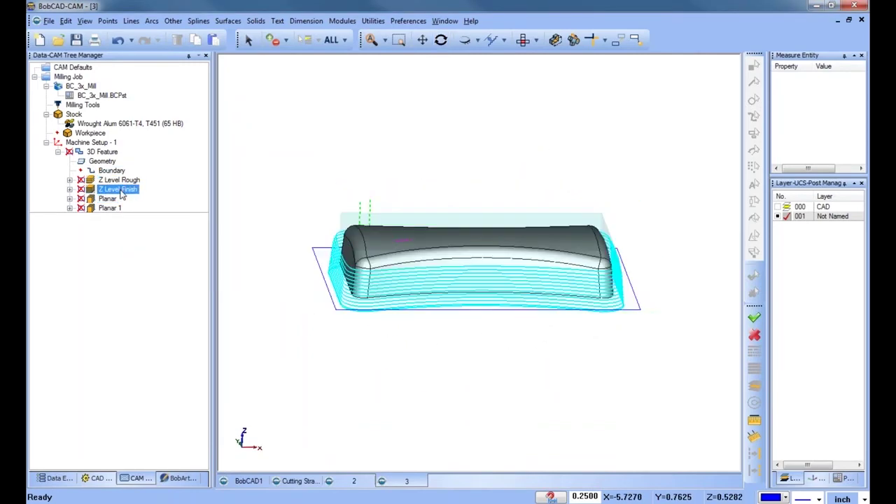
{"action": "middle_click_drag", "start_coordinate": [446, 268], "coordinate": [448, 329]}
{"action": "left_click", "coordinate": [108, 199]}
{"action": "middle_click_drag", "start_coordinate": [504, 324], "coordinate": [514, 316]}
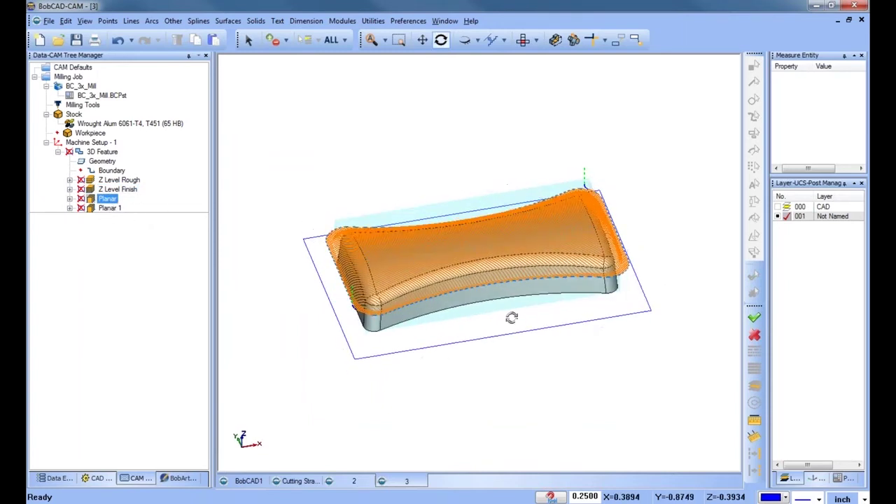
Open the machining simulation and advance through the roughing operation to the start of Z Level Finish
{"action": "left_click", "coordinate": [341, 21]}
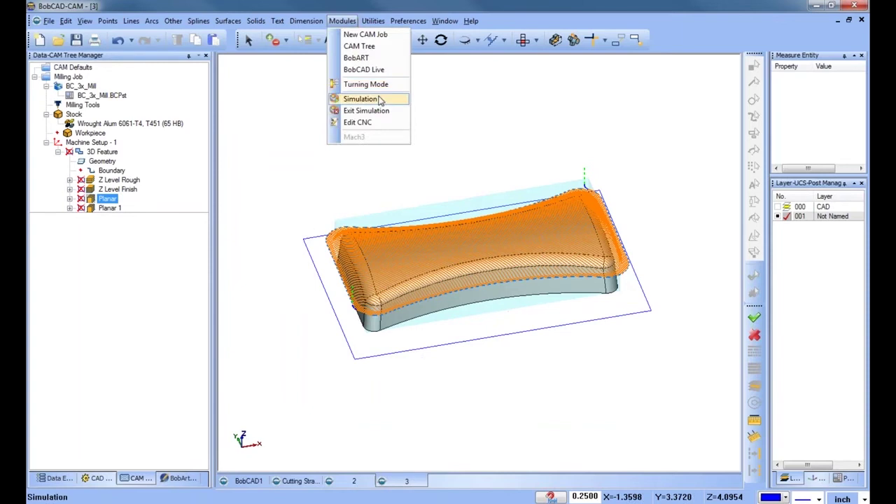
{"action": "left_click", "coordinate": [360, 94]}
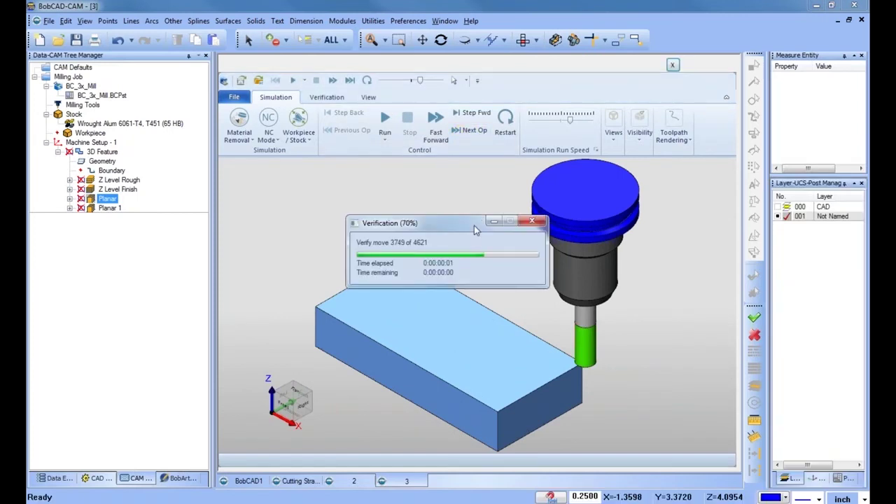
{"action": "scroll", "coordinate": [490, 250], "scroll_direction": "down", "scroll_amount": 2}
{"action": "scroll", "coordinate": [484, 290], "scroll_direction": "up", "scroll_amount": 1}
{"action": "middle_click_drag", "start_coordinate": [456, 360], "coordinate": [427, 190]}
{"action": "scroll", "coordinate": [460, 341], "scroll_direction": "down", "scroll_amount": 2}
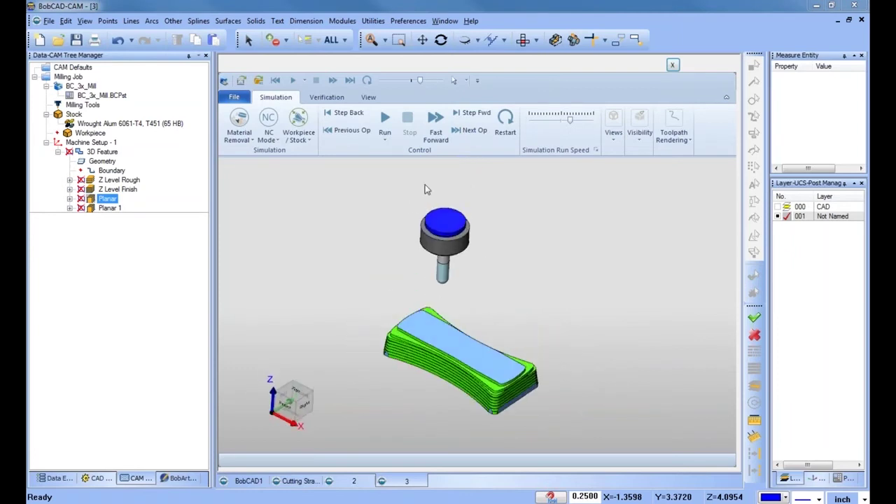
Run the simulation of the finishing operations, gradually raising the run speed, and hide the toolpath display
{"action": "left_click_drag", "start_coordinate": [571, 120], "coordinate": [549, 119]}
{"action": "left_click", "coordinate": [386, 121]}
{"action": "left_click_drag", "start_coordinate": [552, 122], "coordinate": [564, 120]}
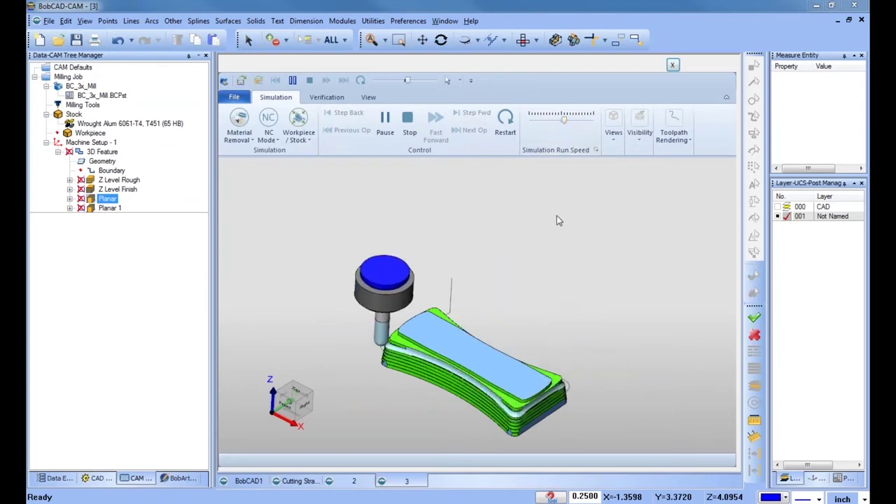
{"action": "left_click_drag", "start_coordinate": [569, 122], "coordinate": [573, 120]}
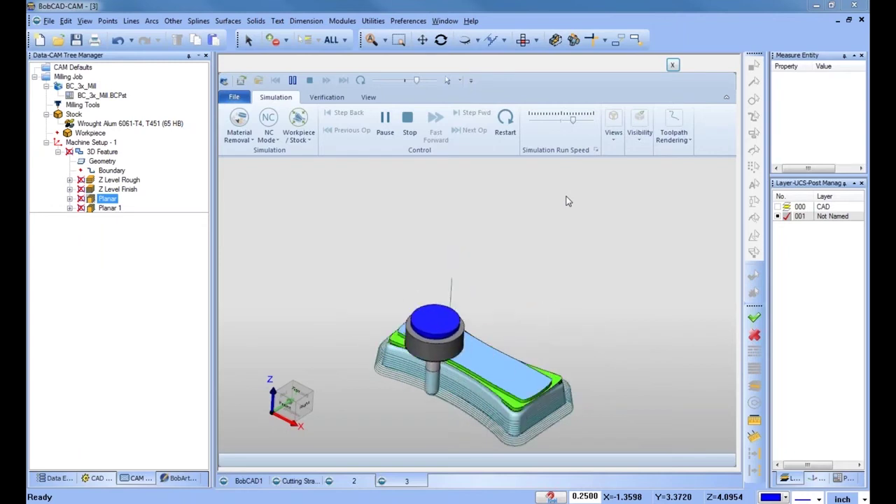
{"action": "left_click", "coordinate": [577, 121]}
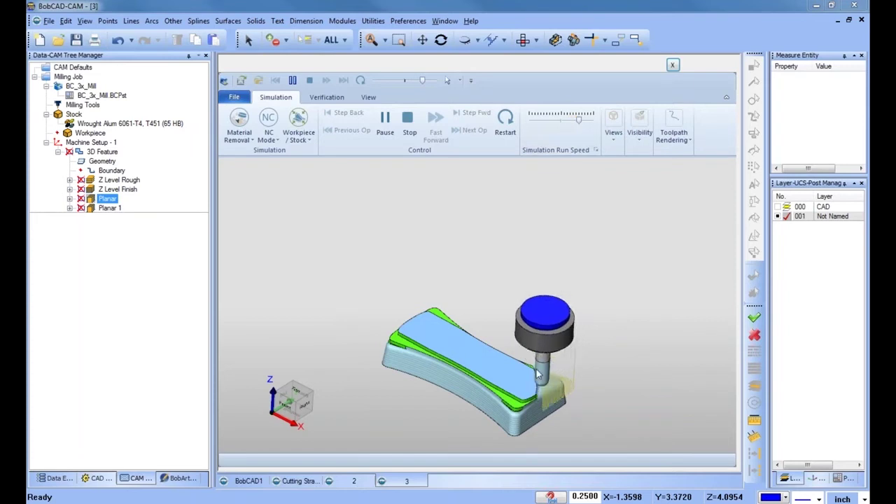
{"action": "left_click", "coordinate": [640, 136]}
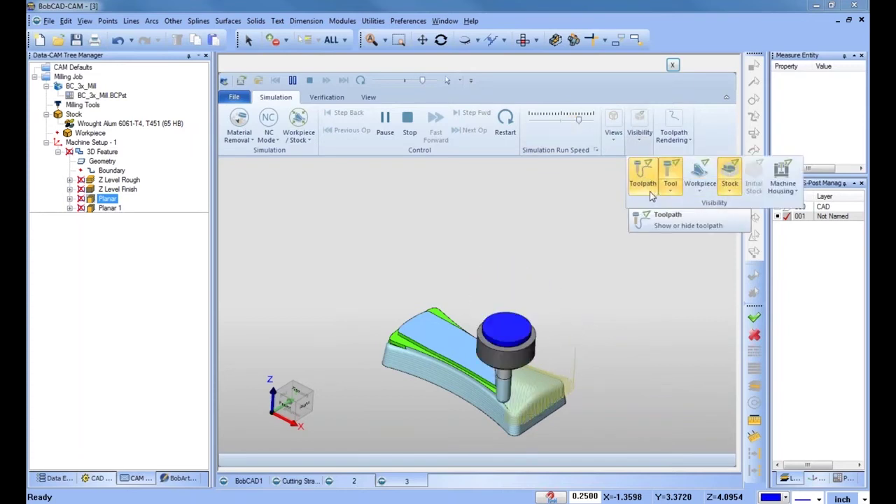
{"action": "left_click", "coordinate": [646, 184]}
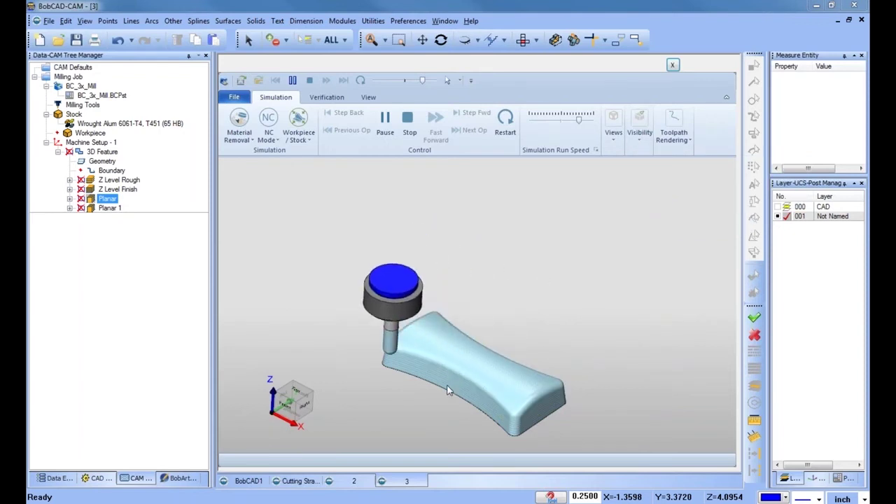
Examine the machined part's top surface and side walls up close and exit the simulation
{"action": "scroll", "coordinate": [416, 353], "scroll_direction": "up", "scroll_amount": 2}
{"action": "middle_click_drag", "start_coordinate": [416, 353], "coordinate": [515, 334]}
{"action": "scroll", "coordinate": [557, 348], "scroll_direction": "up", "scroll_amount": 3}
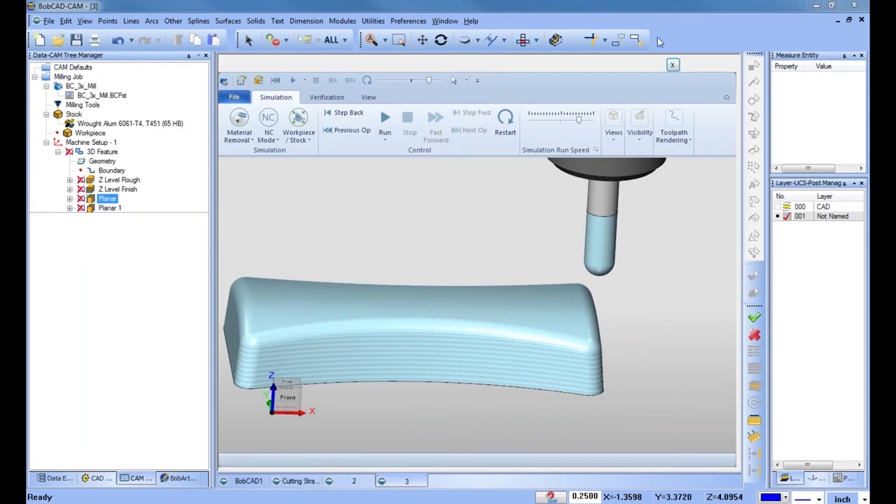
{"action": "left_click", "coordinate": [673, 66]}
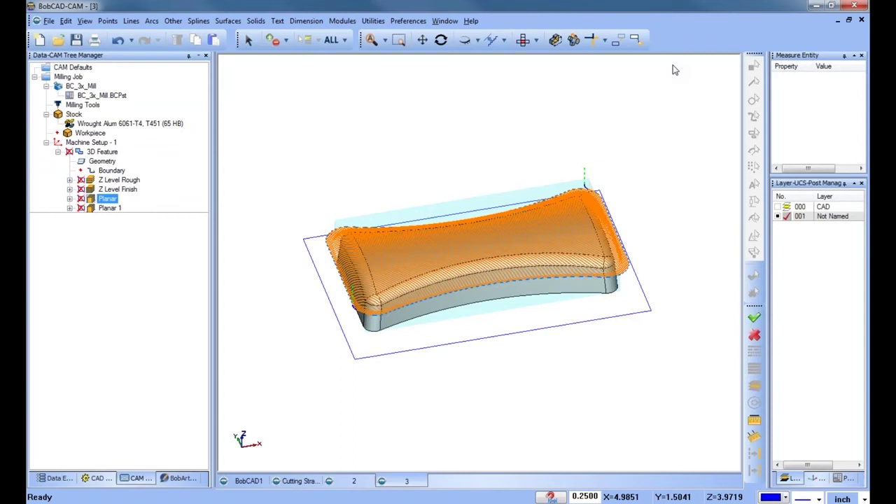
Preview the sample parts in the Zone folder and open Planar with holes.bbcd
{"action": "left_click", "coordinate": [70, 68]}
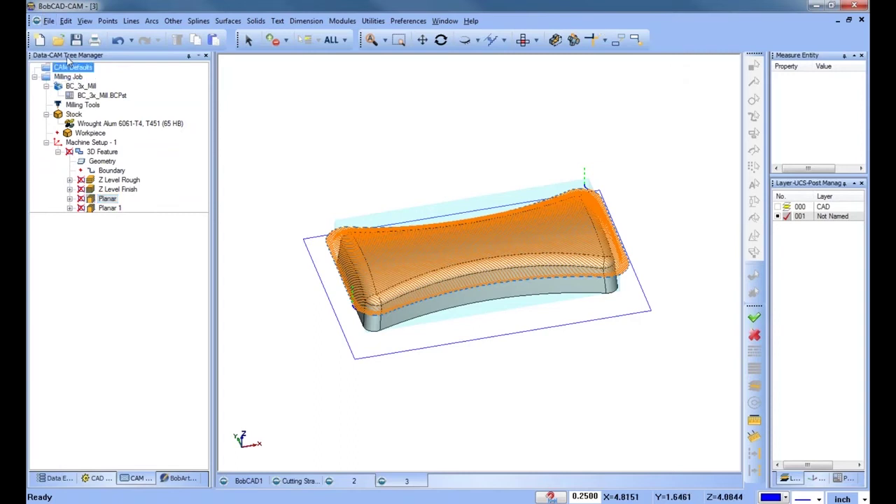
{"action": "left_click", "coordinate": [58, 47]}
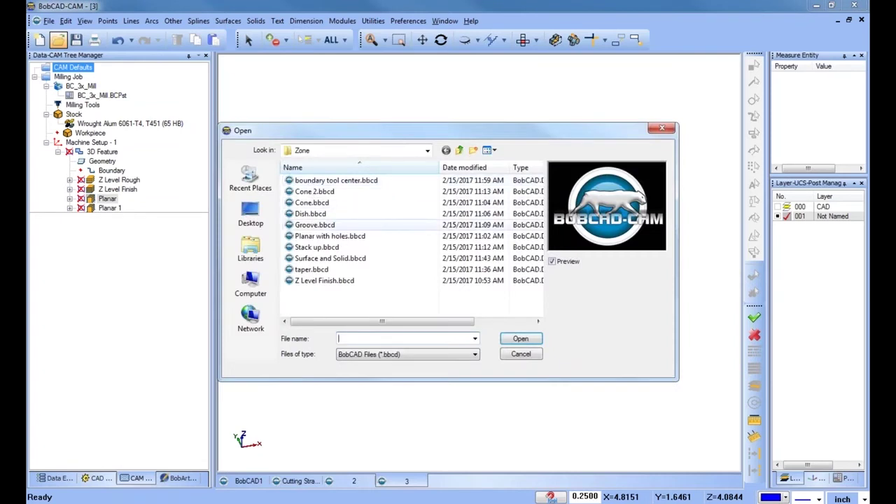
{"action": "left_click", "coordinate": [332, 181]}
{"action": "left_click", "coordinate": [314, 193]}
{"action": "left_click", "coordinate": [312, 203]}
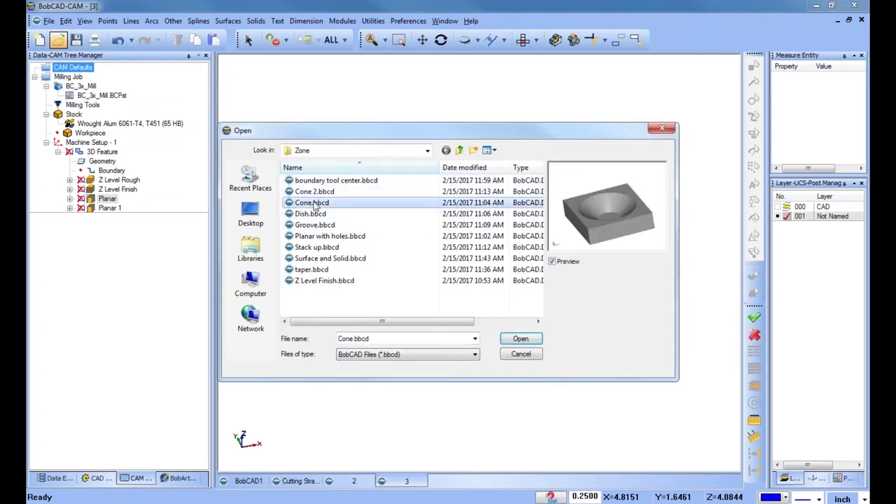
{"action": "left_click", "coordinate": [312, 215]}
{"action": "left_click", "coordinate": [319, 236]}
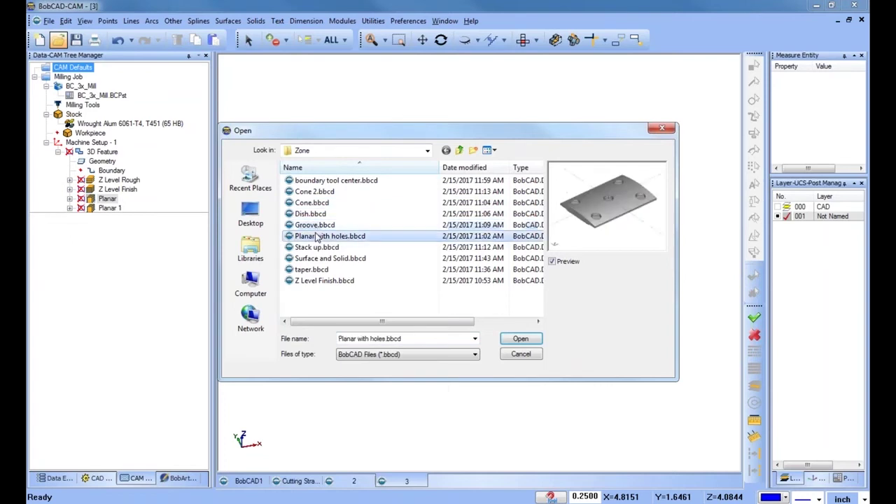
{"action": "left_click", "coordinate": [521, 339]}
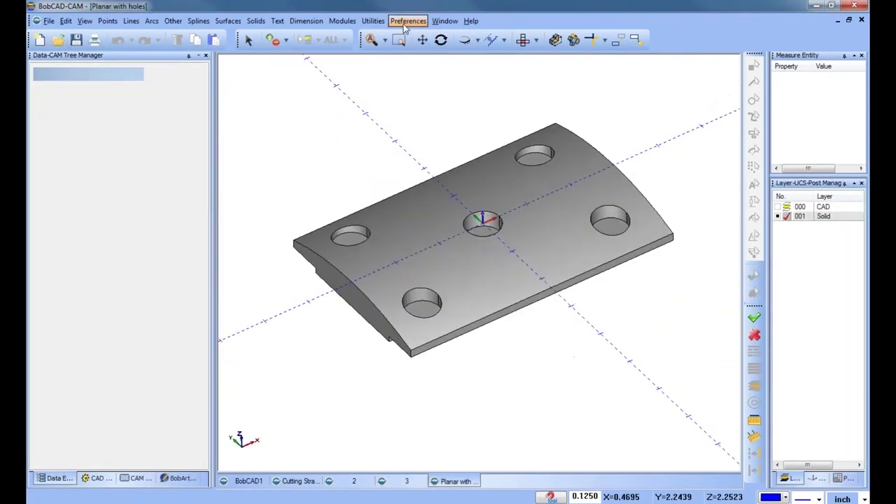
Turn off the X-Y axis and gnomon in the part's display settings
{"action": "left_click", "coordinate": [408, 20]}
{"action": "left_click", "coordinate": [424, 57]}
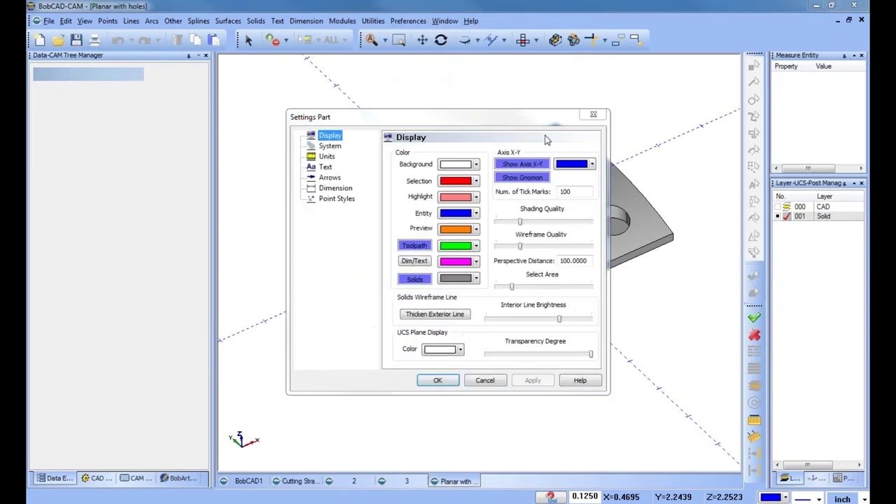
{"action": "left_click", "coordinate": [522, 180]}
{"action": "left_click", "coordinate": [537, 379]}
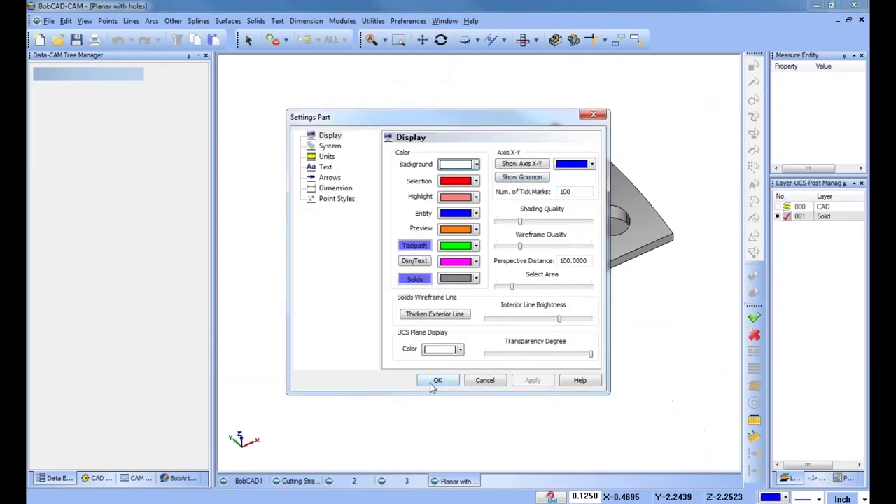
{"action": "left_click", "coordinate": [432, 382]}
{"action": "middle_click_drag", "start_coordinate": [523, 353], "coordinate": [554, 352]}
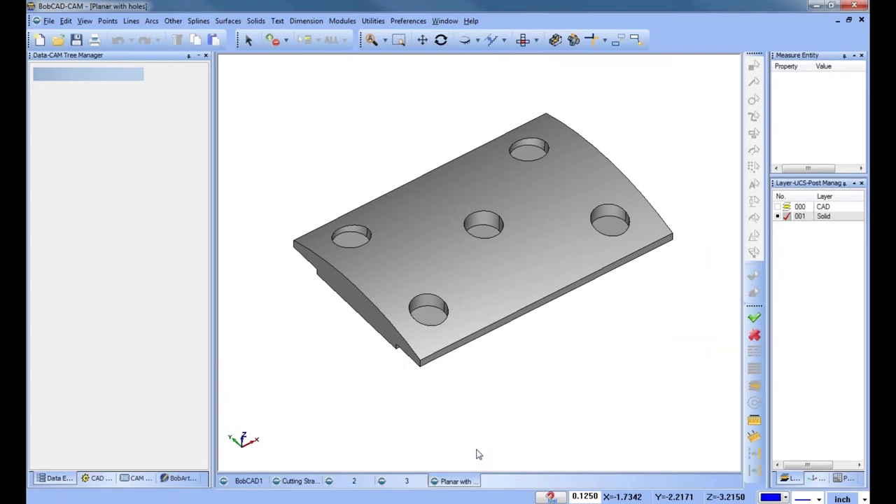
Examine the curved plate and its five holes from above, from the front, from the side and at an angle
{"action": "middle_click_drag", "start_coordinate": [407, 275], "coordinate": [490, 211]}
{"action": "left_click", "coordinate": [524, 40]}
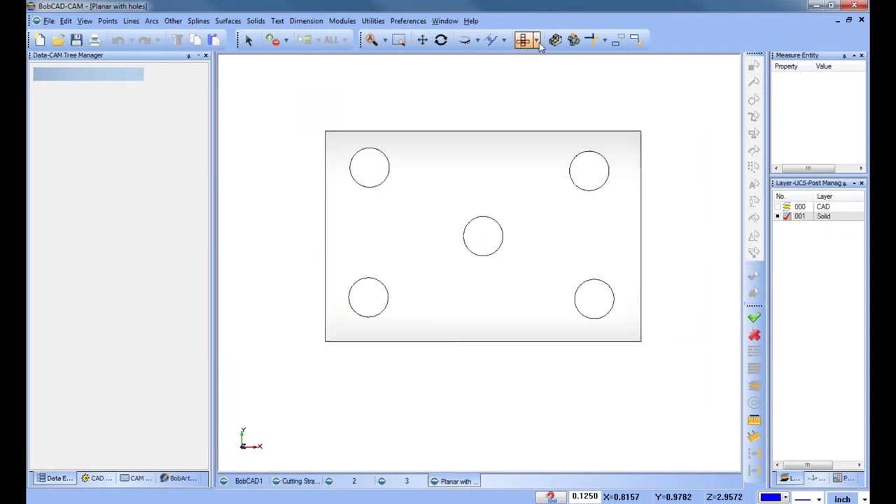
{"action": "left_click", "coordinate": [536, 40]}
{"action": "left_click", "coordinate": [543, 65]}
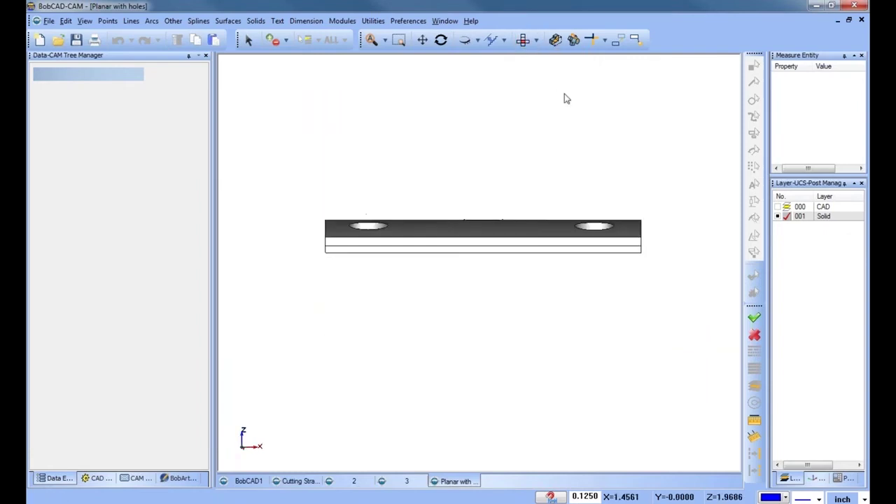
{"action": "left_click", "coordinate": [537, 40]}
{"action": "left_click", "coordinate": [562, 102]}
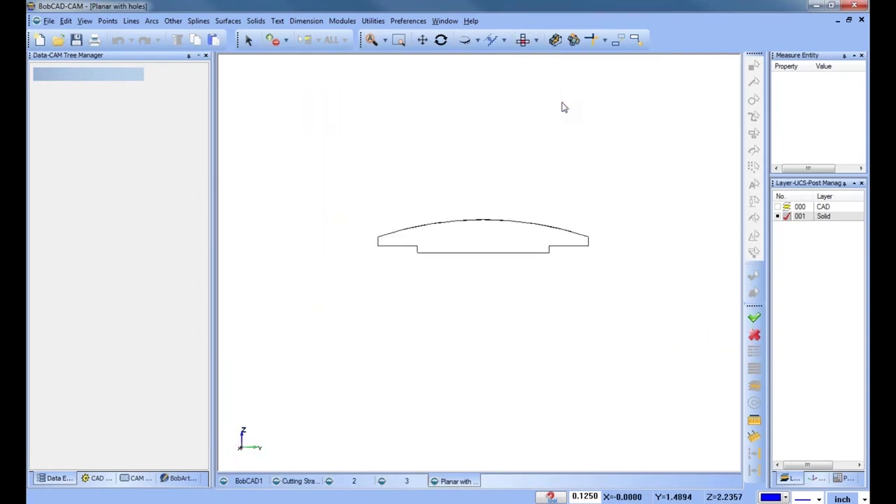
{"action": "mouse_move", "coordinate": [570, 250]}
{"action": "middle_mouse_down"}
{"action": "mouse_move", "coordinate": [595, 238]}
{"action": "mouse_move", "coordinate": [536, 316]}
{"action": "mouse_move", "coordinate": [540, 303]}
{"action": "mouse_move", "coordinate": [481, 194]}
{"action": "middle_mouse_up"}
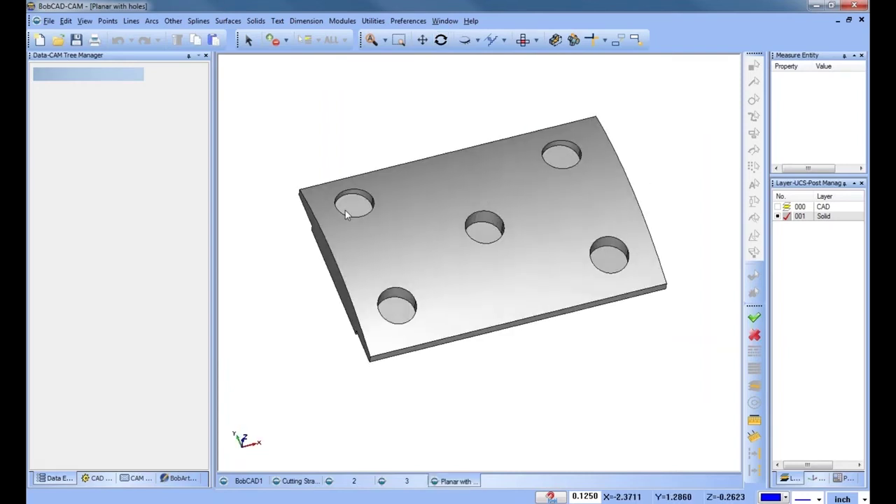
{"action": "middle_click_drag", "start_coordinate": [566, 350], "coordinate": [577, 329]}
Copy the 3D Feature from the Cutting Strategy file's machine setup
{"action": "left_click", "coordinate": [300, 483]}
{"action": "right_click", "coordinate": [93, 162]}
{"action": "right_click", "coordinate": [92, 152]}
{"action": "left_click", "coordinate": [175, 418]}
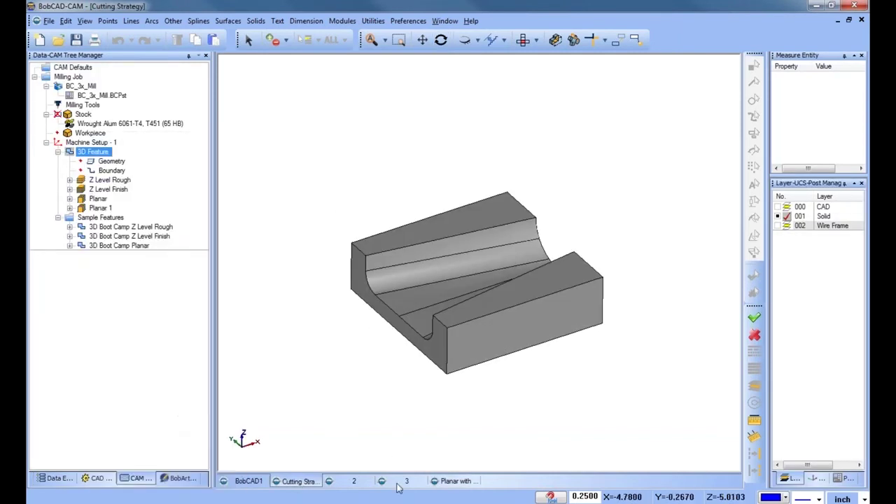
Create a new milling job in the Planar with holes file, using the part's automatic bounding box as stock
{"action": "left_click", "coordinate": [453, 483]}
{"action": "left_click", "coordinate": [143, 481]}
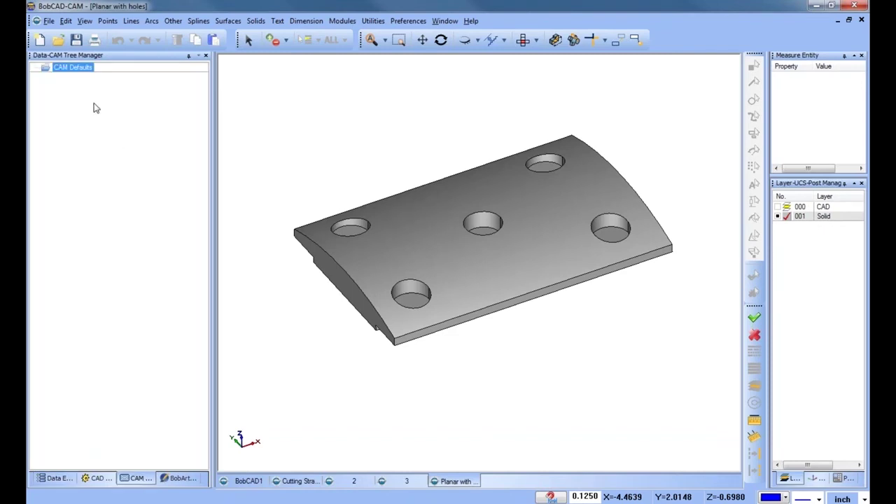
{"action": "right_click", "coordinate": [76, 71]}
{"action": "left_click", "coordinate": [103, 80]}
{"action": "left_click", "coordinate": [93, 241]}
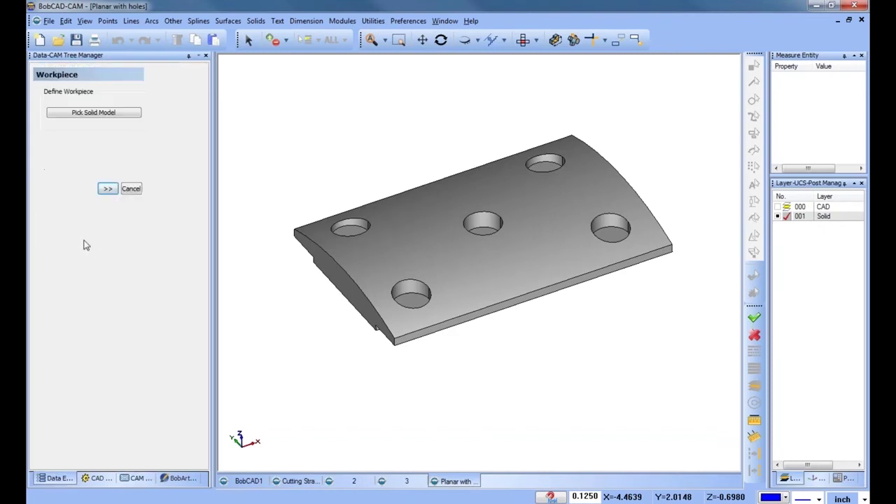
{"action": "left_click", "coordinate": [108, 189]}
{"action": "left_click", "coordinate": [105, 222]}
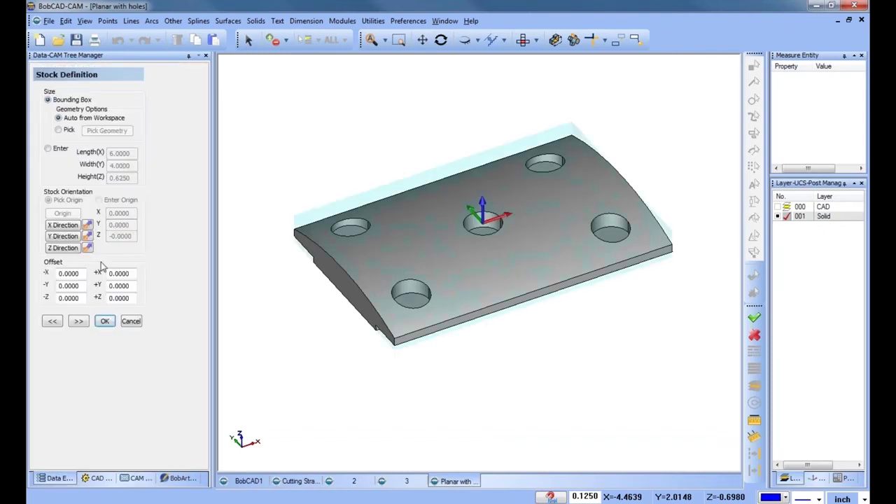
{"action": "left_click", "coordinate": [77, 322]}
{"action": "left_click", "coordinate": [104, 277]}
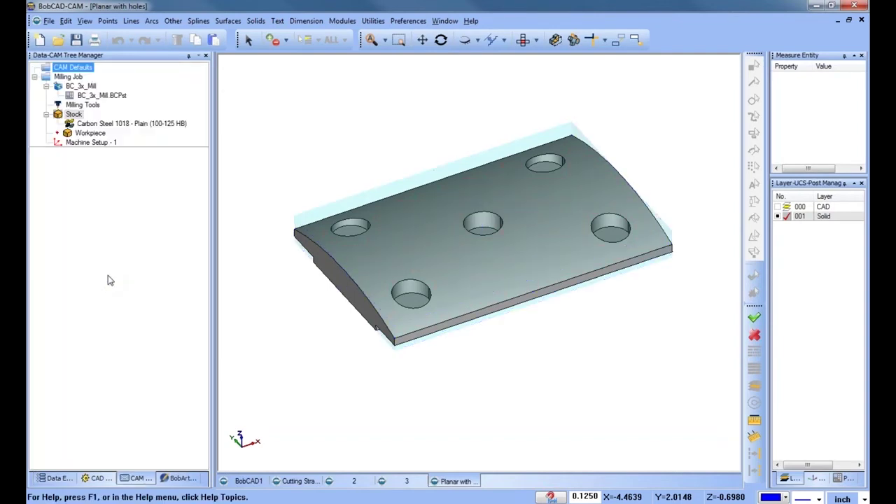
Paste the copied 3D Feature into Machine Setup - 1 and assign the whole solid plate as its geometry
{"action": "right_click", "coordinate": [95, 144]}
{"action": "left_click", "coordinate": [178, 363]}
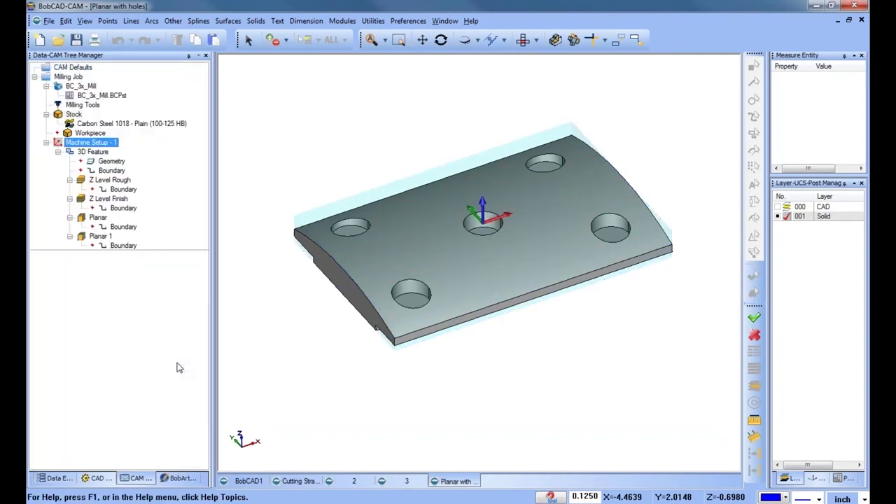
{"action": "double_click", "coordinate": [112, 161]}
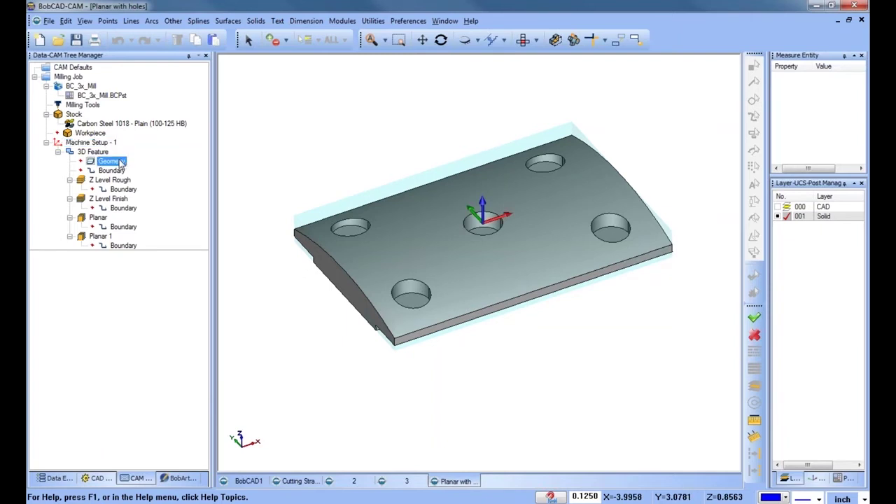
{"action": "left_click", "coordinate": [333, 41]}
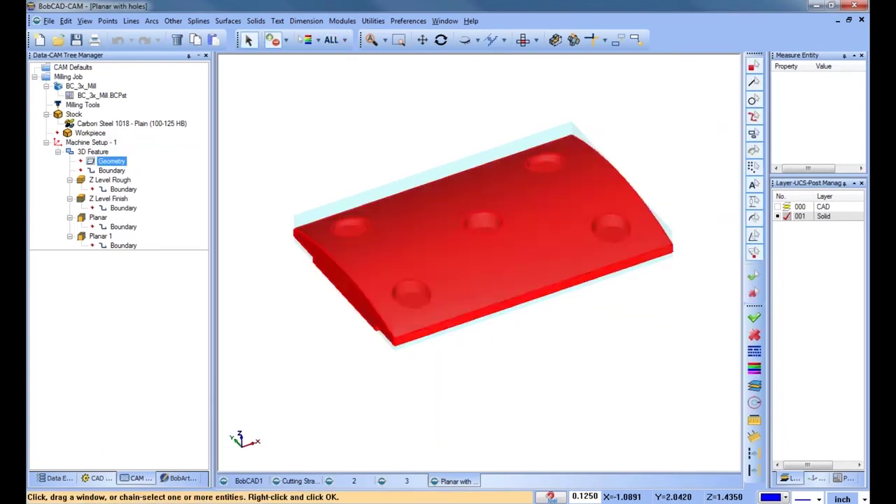
{"action": "key", "text": "space"}
{"action": "middle_click_drag", "start_coordinate": [535, 344], "coordinate": [536, 307]}
Compute the toolpath of the first Planar operation on the plate with five holes
{"action": "left_click", "coordinate": [124, 227]}
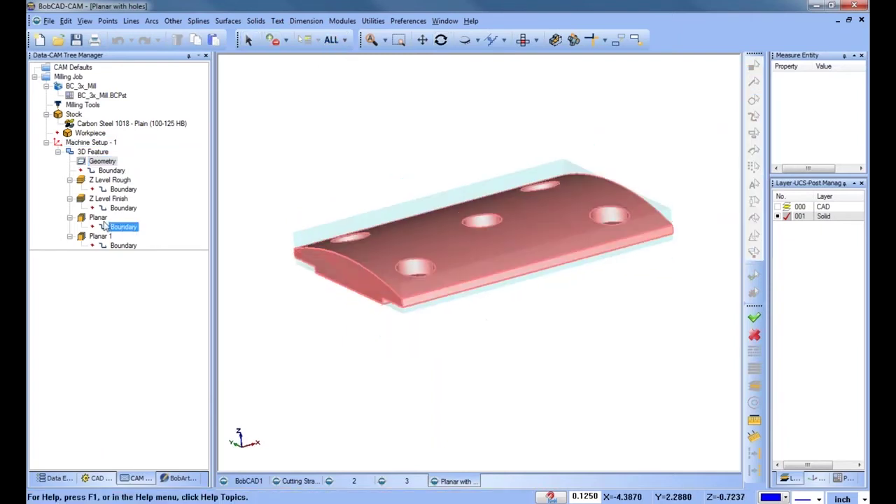
{"action": "right_click", "coordinate": [98, 217]}
{"action": "left_click", "coordinate": [144, 231]}
{"action": "middle_click_drag", "start_coordinate": [548, 283], "coordinate": [550, 303]}
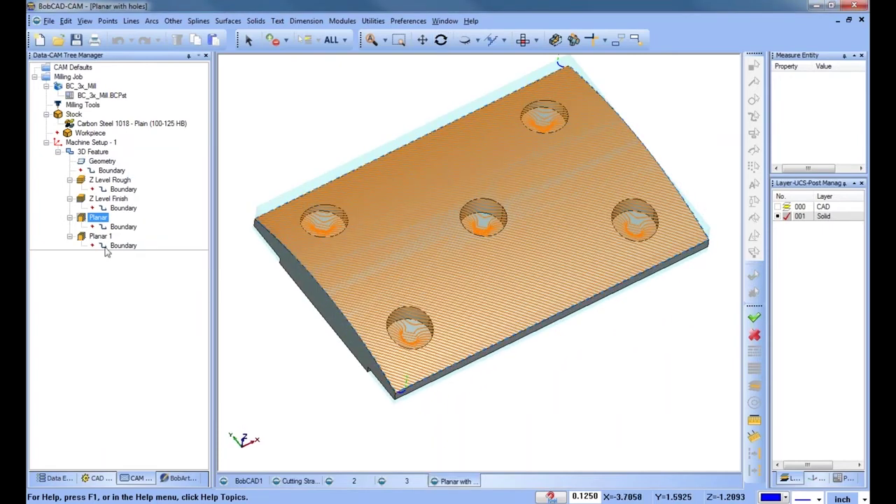
Backplot the Planar operation and examine how the ball-end tool moves into a hole near the plate's back edge
{"action": "right_click", "coordinate": [99, 218]}
{"action": "left_click", "coordinate": [134, 239]}
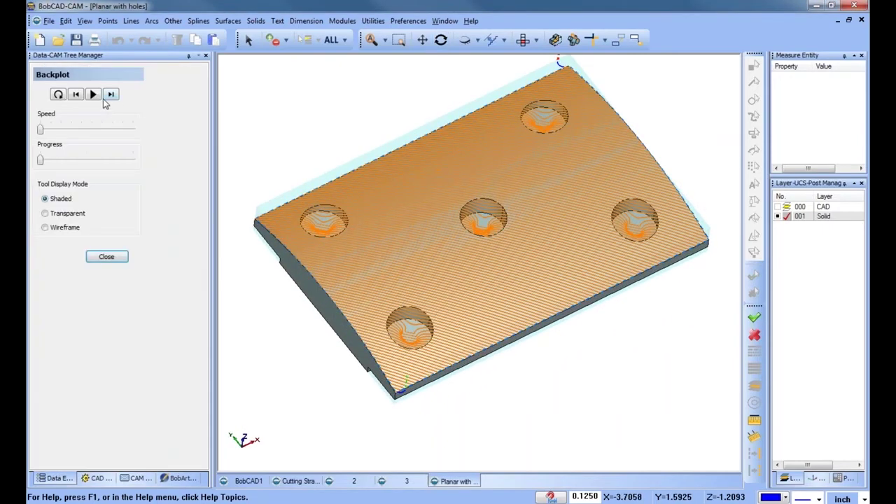
{"action": "left_click", "coordinate": [115, 96]}
{"action": "left_click", "coordinate": [116, 96]}
{"action": "left_click", "coordinate": [116, 95]}
{"action": "left_click_drag", "start_coordinate": [41, 160], "coordinate": [49, 163]}
{"action": "middle_click_drag", "start_coordinate": [460, 297], "coordinate": [480, 296]}
{"action": "scroll", "coordinate": [582, 148], "scroll_direction": "up", "scroll_amount": 6}
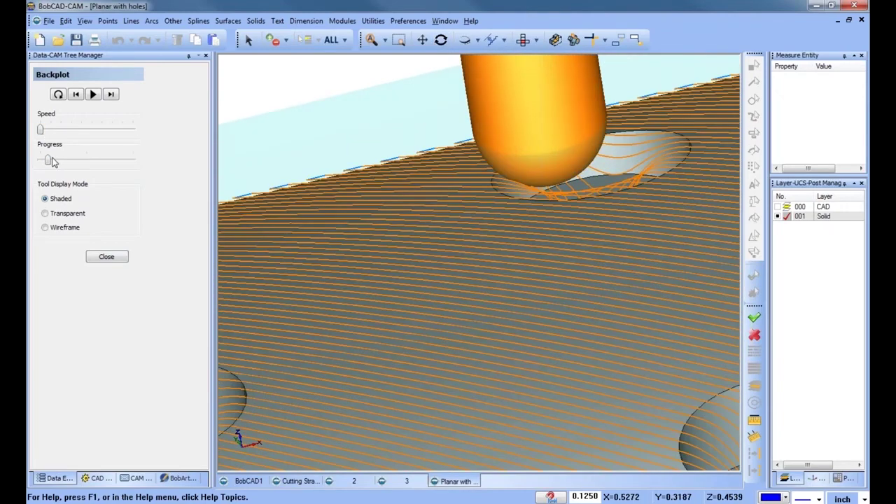
{"action": "left_click_drag", "start_coordinate": [49, 162], "coordinate": [50, 162]}
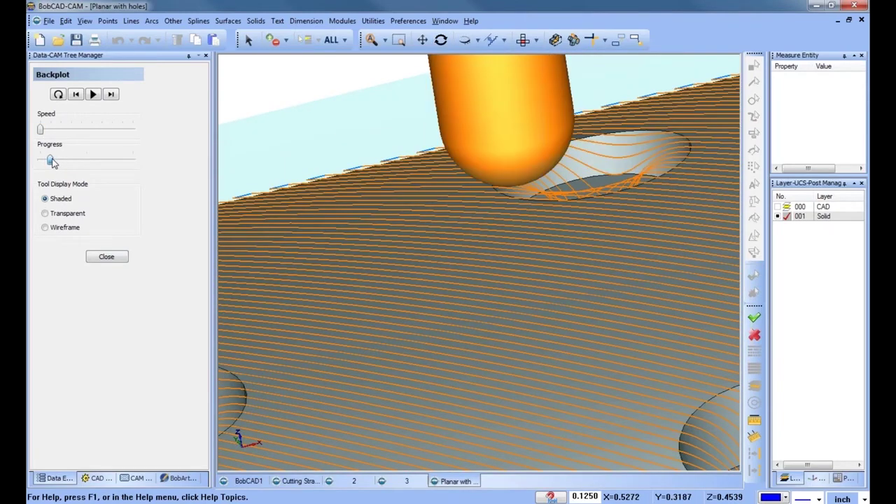
{"action": "scroll", "coordinate": [272, 230], "scroll_direction": "down", "scroll_amount": 10}
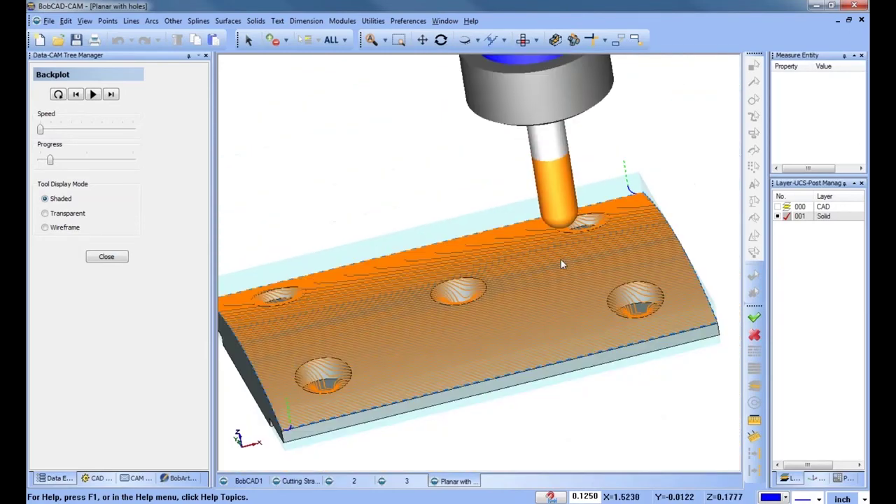
{"action": "middle_click_drag", "start_coordinate": [553, 294], "coordinate": [555, 303]}
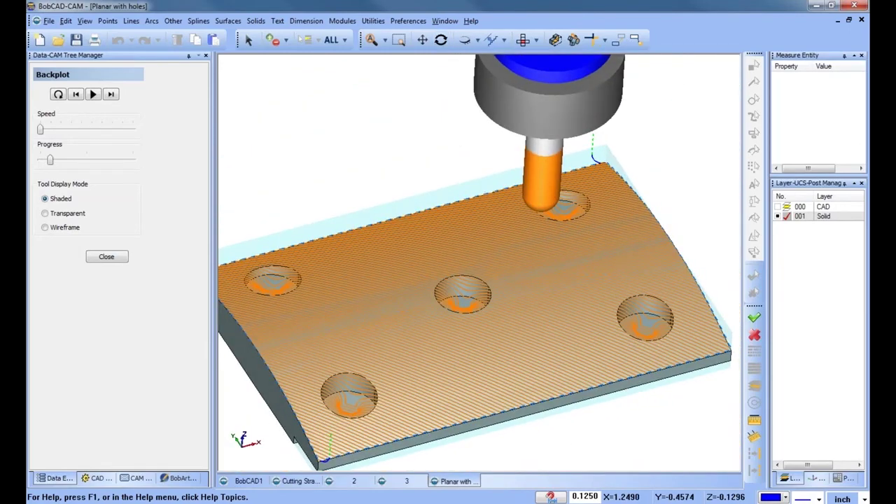
{"action": "left_click", "coordinate": [106, 256]}
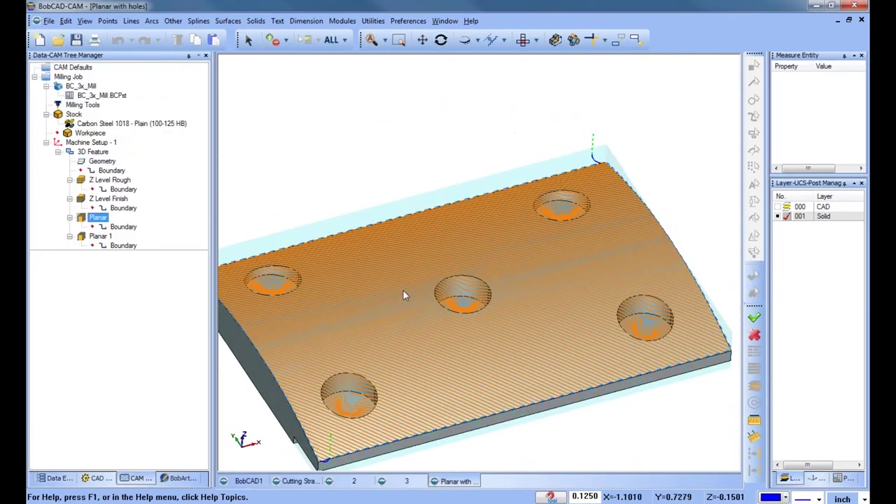
Set the first Planar operation's parameters in the 3D Feature to Ignore Holes
{"action": "left_click", "coordinate": [91, 153]}
{"action": "right_click", "coordinate": [91, 153]}
{"action": "left_click", "coordinate": [120, 138]}
{"action": "left_click", "coordinate": [250, 272]}
{"action": "left_click", "coordinate": [254, 281]}
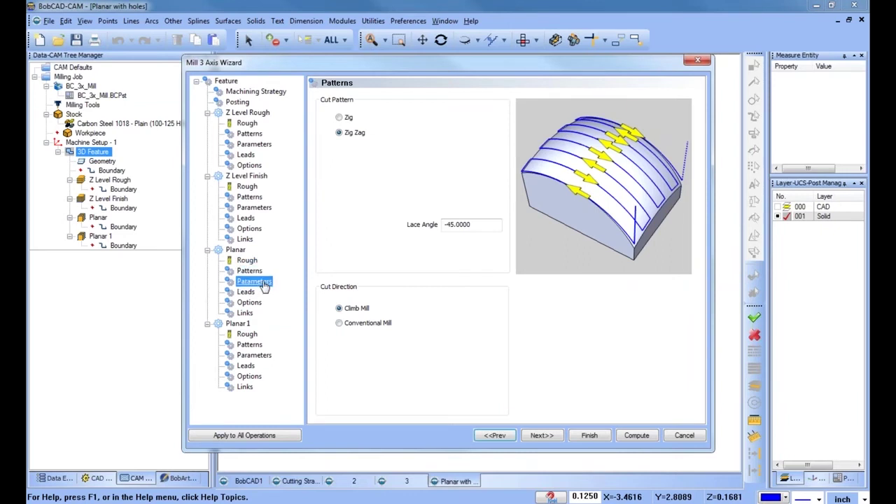
{"action": "left_click", "coordinate": [332, 260]}
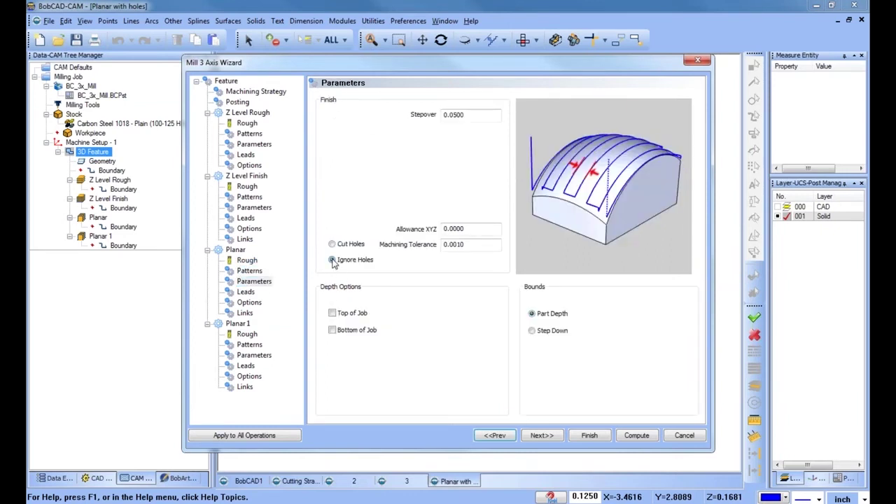
{"action": "left_click", "coordinate": [590, 435]}
Recompute the first Planar toolpath and examine its passes around the hole edges
{"action": "left_click", "coordinate": [98, 199]}
{"action": "right_click", "coordinate": [99, 200]}
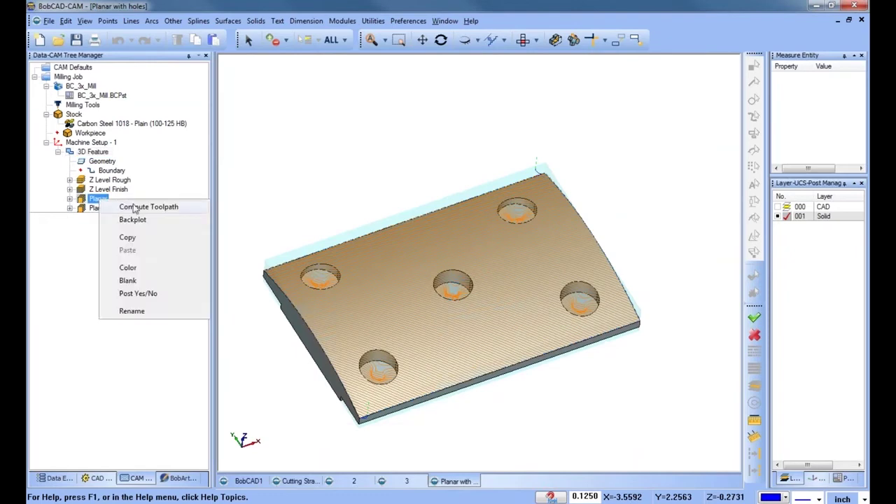
{"action": "left_click", "coordinate": [135, 208]}
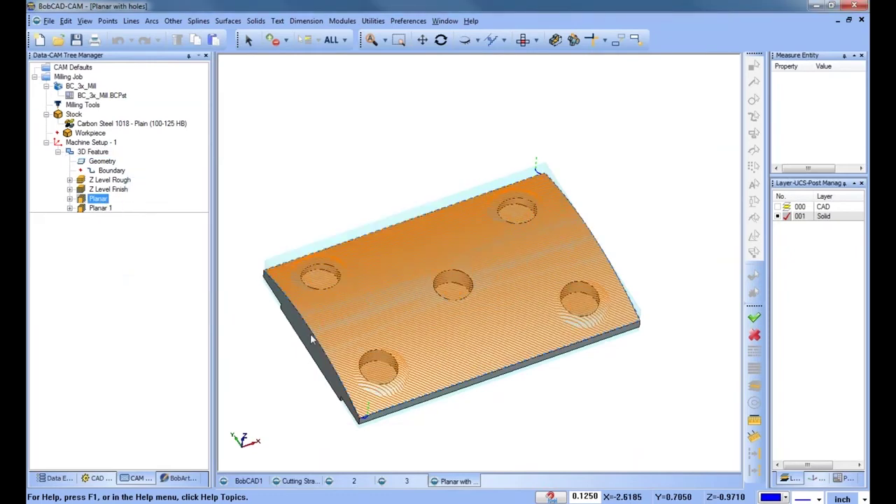
{"action": "middle_click_drag", "start_coordinate": [525, 341], "coordinate": [539, 322]}
{"action": "scroll", "coordinate": [567, 281], "scroll_direction": "up", "scroll_amount": 4}
{"action": "middle_click_drag", "start_coordinate": [569, 285], "coordinate": [543, 303]}
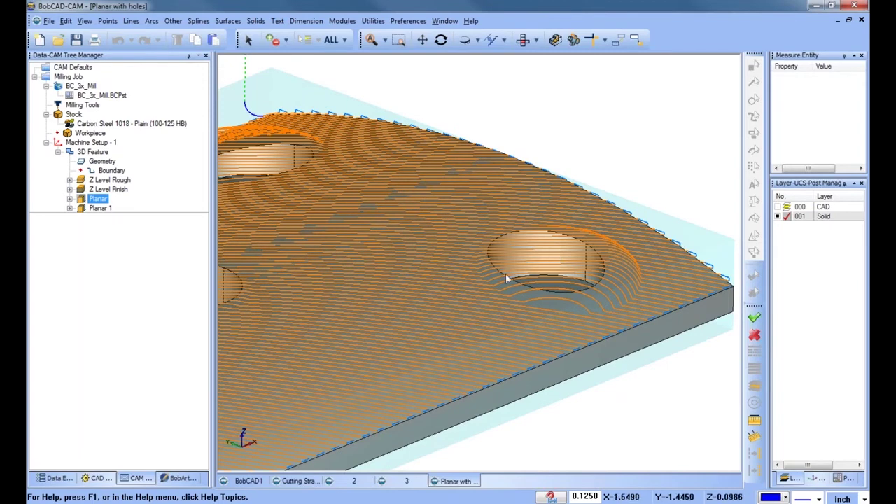
{"action": "scroll", "coordinate": [542, 296], "scroll_direction": "down", "scroll_amount": 5}
{"action": "middle_click_drag", "start_coordinate": [524, 310], "coordinate": [531, 325]}
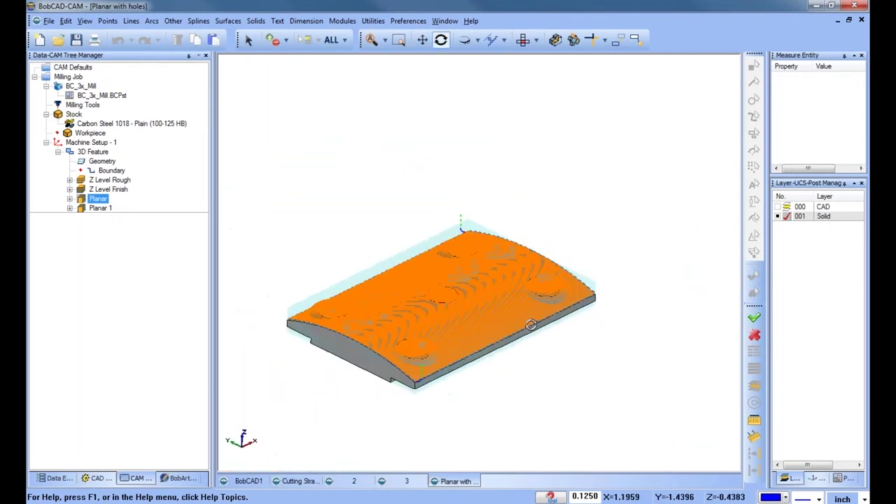
Simulate the Planar operation at a lower run speed setting, skip to its end and inspect the machined hole areas
{"action": "left_click", "coordinate": [343, 21]}
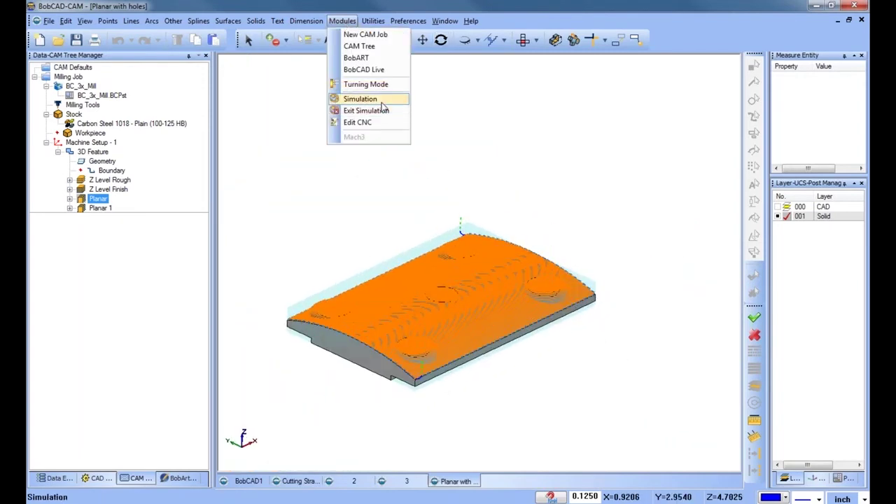
{"action": "left_click", "coordinate": [381, 102]}
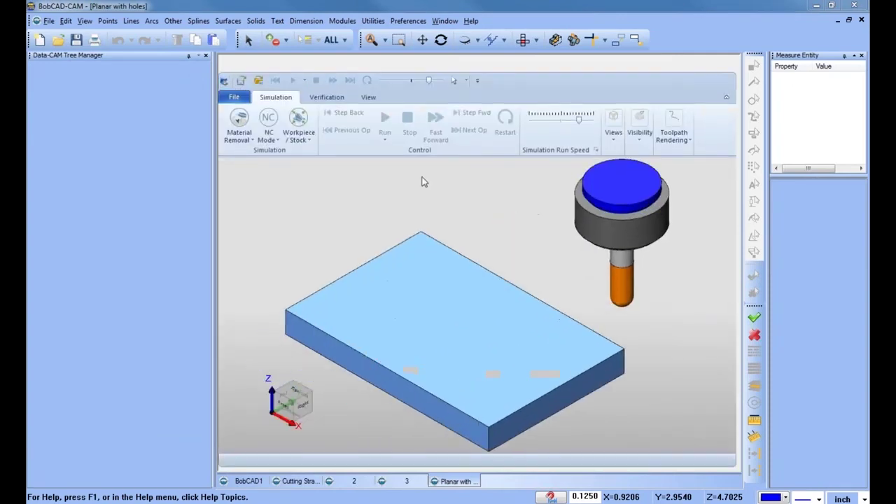
{"action": "left_click_drag", "start_coordinate": [579, 120], "coordinate": [560, 119]}
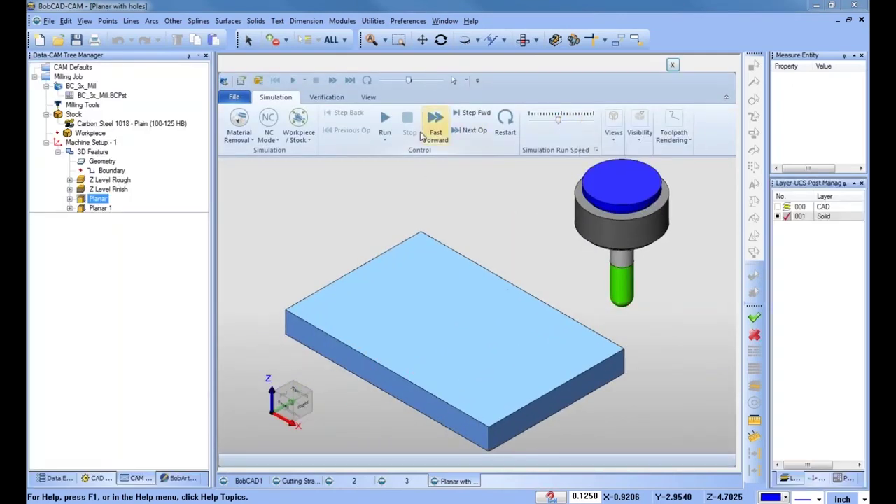
{"action": "left_click", "coordinate": [476, 133]}
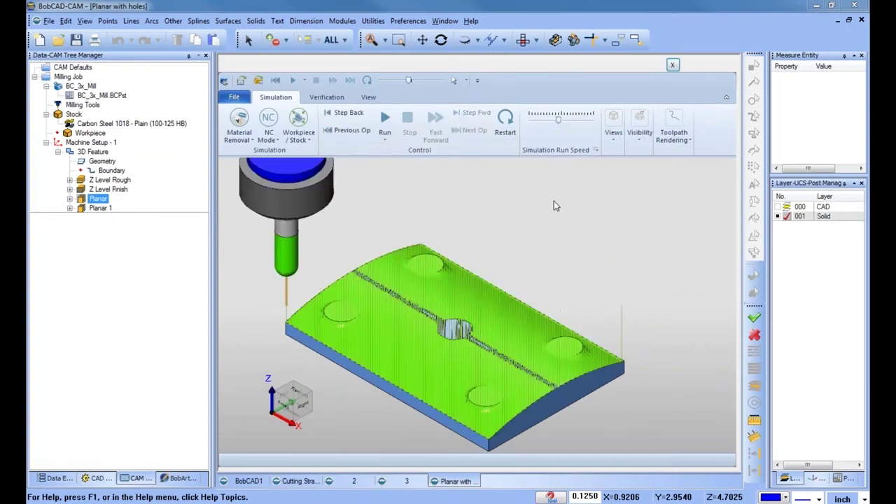
{"action": "scroll", "coordinate": [559, 348], "scroll_direction": "up", "scroll_amount": 4}
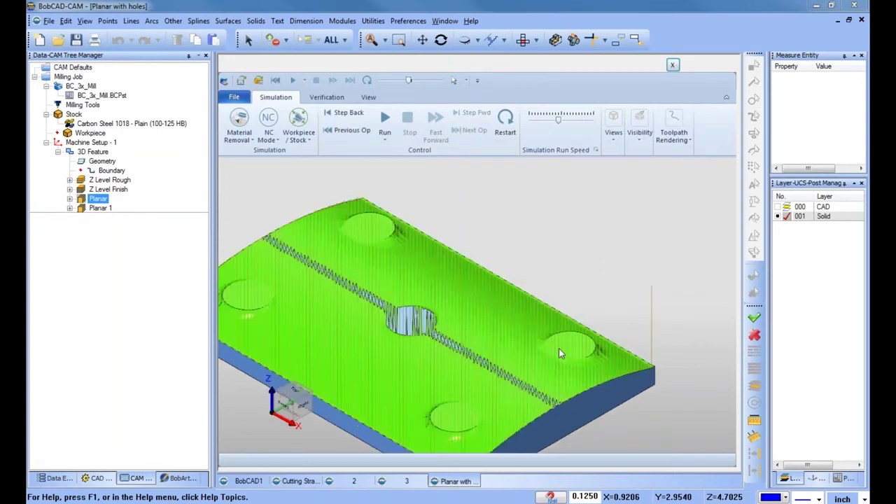
{"action": "middle_click_drag", "start_coordinate": [577, 378], "coordinate": [540, 375]}
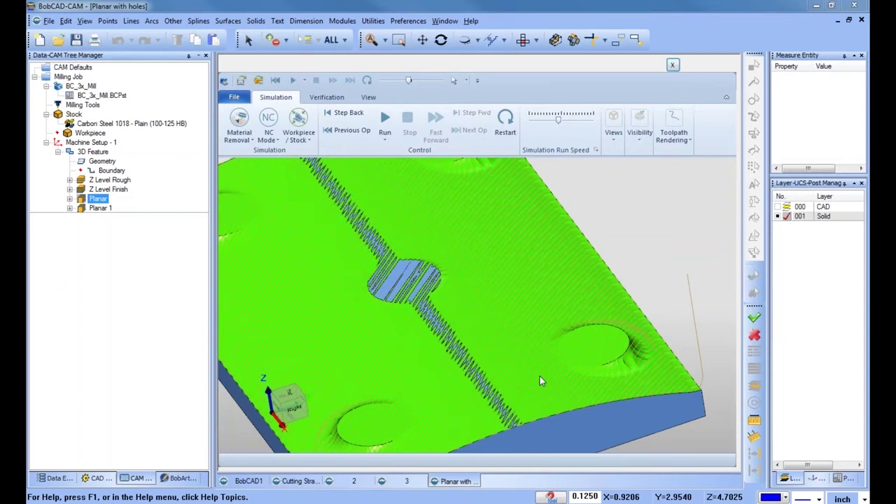
{"action": "left_click", "coordinate": [672, 65]}
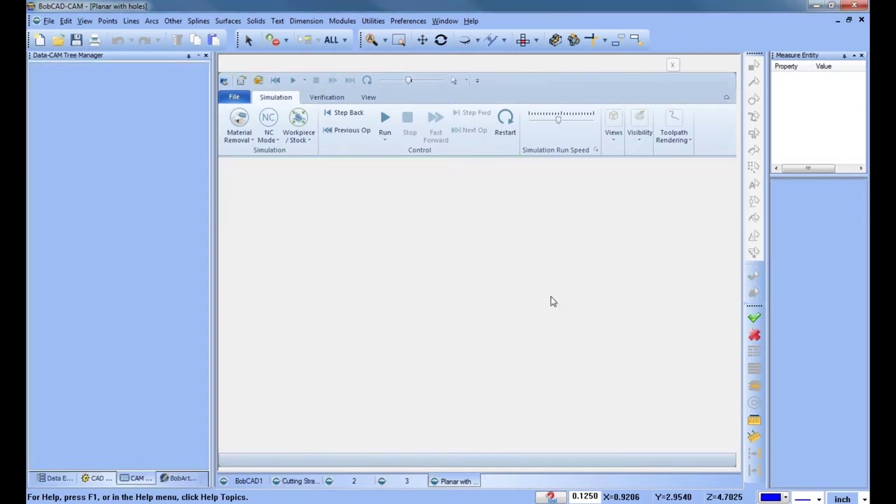
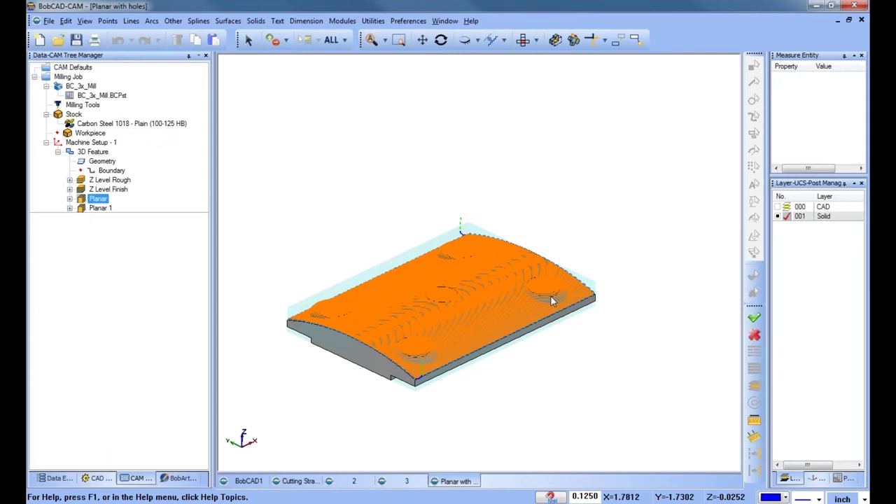
Blank the toolpath of the first Planar operation so that only the plate is displayed
{"action": "right_click", "coordinate": [103, 199]}
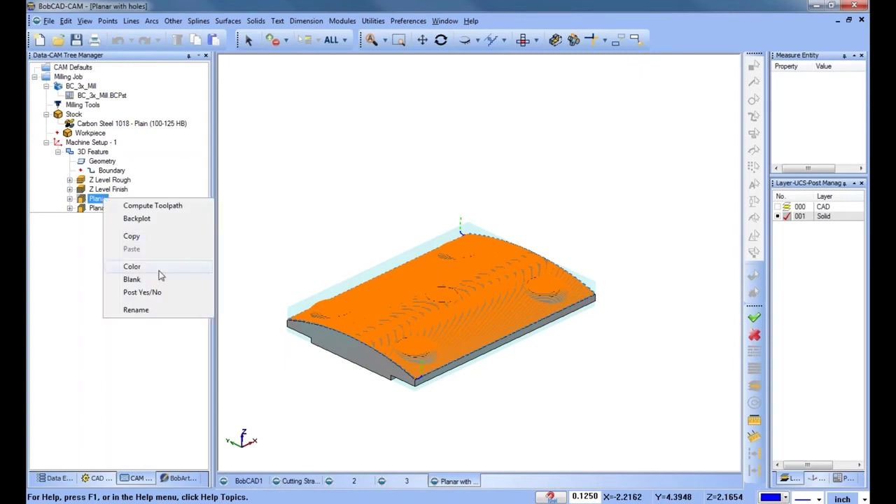
{"action": "left_click", "coordinate": [133, 278]}
{"action": "middle_click_drag", "start_coordinate": [540, 320], "coordinate": [530, 334]}
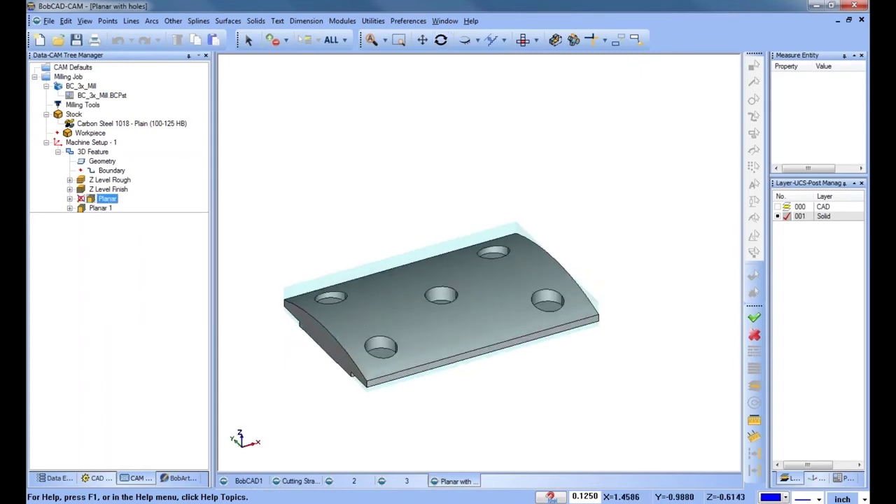
Suppress the Extrude Cut that forms the plate's five round holes
{"action": "left_click", "coordinate": [102, 479]}
{"action": "left_click", "coordinate": [82, 107]}
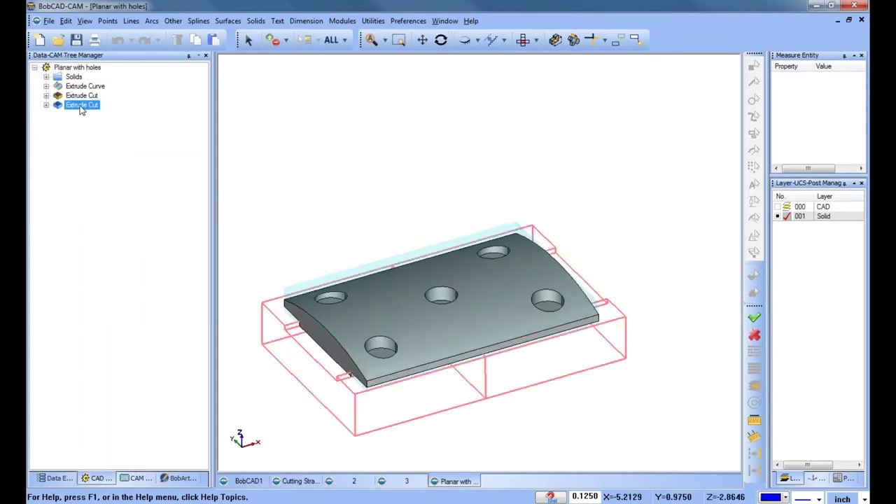
{"action": "left_click", "coordinate": [83, 97]}
{"action": "right_click", "coordinate": [82, 100]}
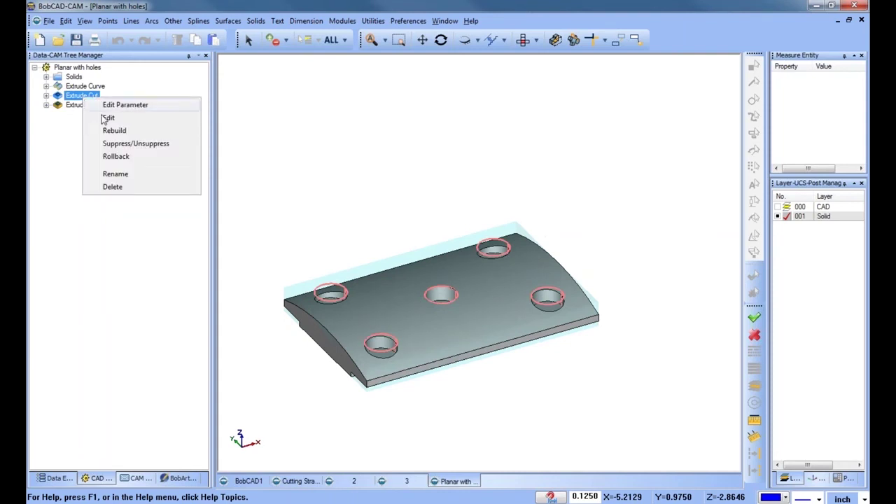
{"action": "left_click", "coordinate": [166, 144]}
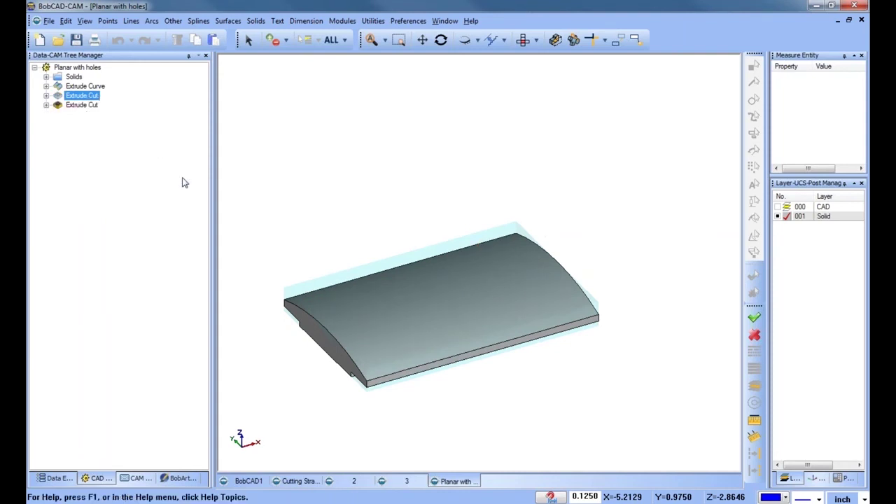
Reselect the plate without its round holes as the machining geometry of the 3D Feature
{"action": "left_click", "coordinate": [137, 478]}
{"action": "left_click", "coordinate": [103, 161]}
{"action": "right_click", "coordinate": [105, 162]}
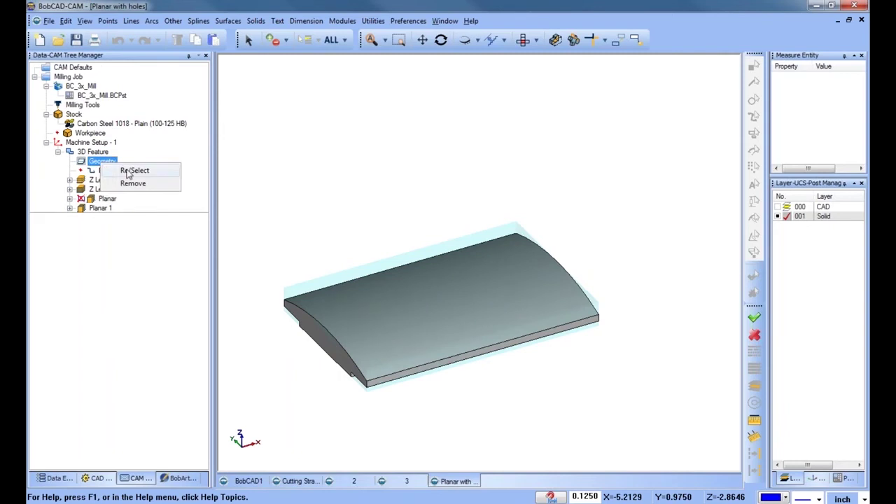
{"action": "left_click", "coordinate": [133, 170]}
{"action": "key", "text": "space"}
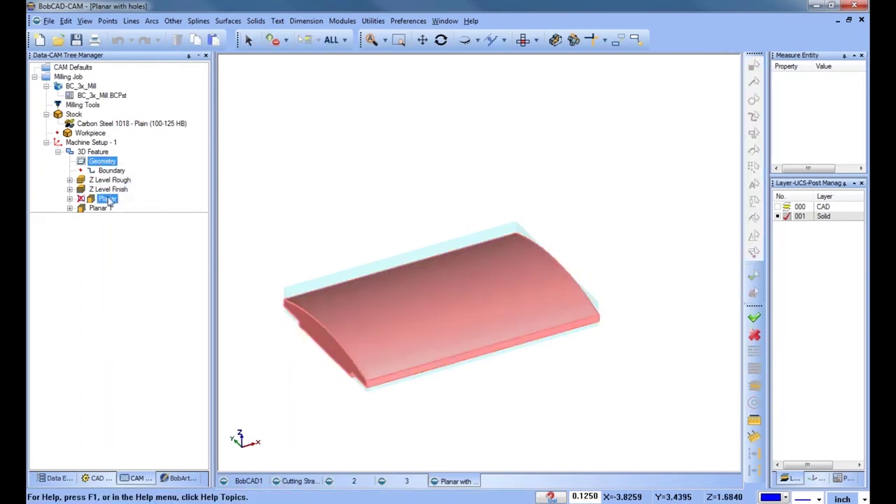
Compute the first Planar operation's toolpath on the hole-free plate and examine its passes across the top face
{"action": "right_click", "coordinate": [105, 201]}
{"action": "left_click", "coordinate": [148, 203]}
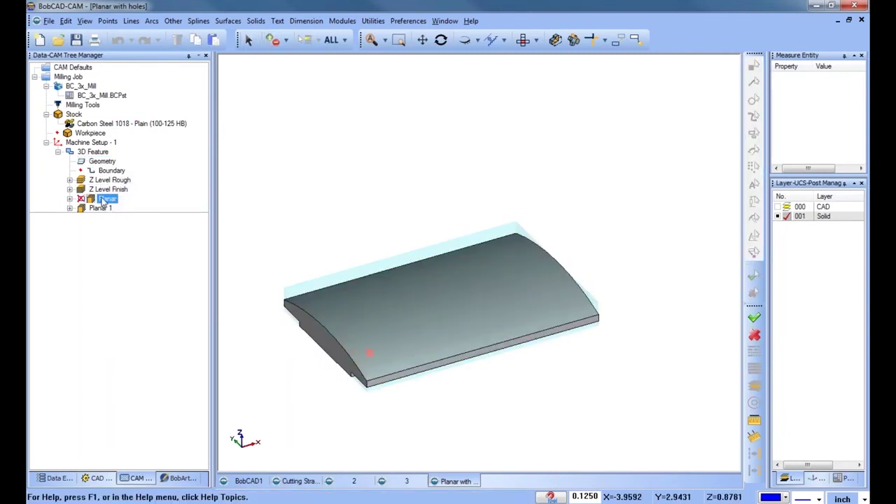
{"action": "scroll", "coordinate": [568, 304], "scroll_direction": "up", "scroll_amount": 4}
{"action": "middle_click_drag", "start_coordinate": [511, 303], "coordinate": [593, 247]}
{"action": "scroll", "coordinate": [510, 302], "scroll_direction": "down", "scroll_amount": 1}
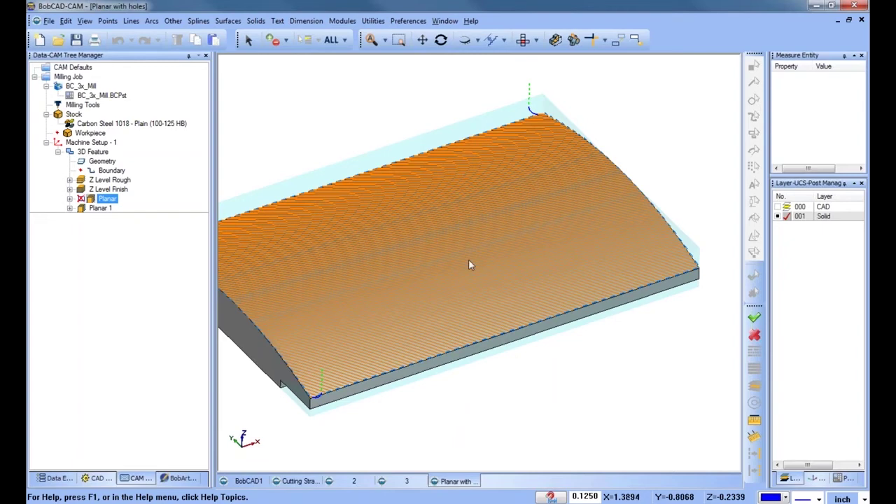
Unsuppress the Extrude Cut that forms the plate's five round holes
{"action": "left_click", "coordinate": [102, 478]}
{"action": "right_click", "coordinate": [89, 100]}
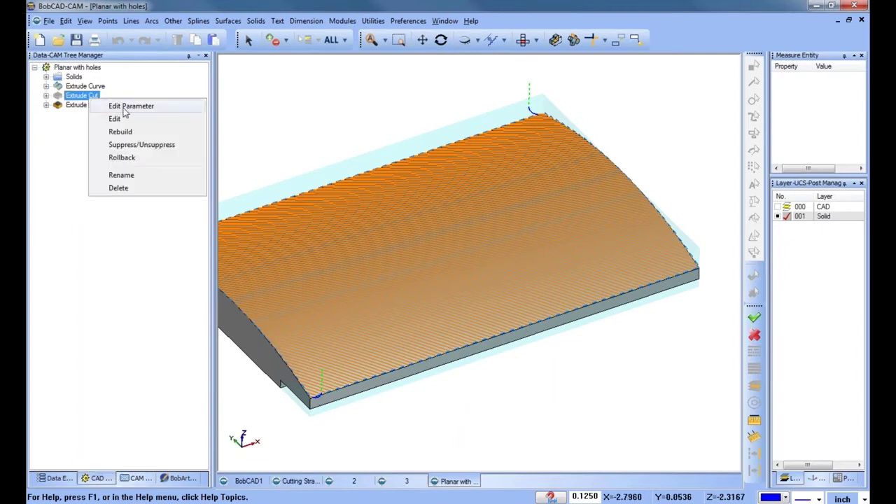
{"action": "left_click", "coordinate": [151, 146]}
{"action": "scroll", "coordinate": [455, 243], "scroll_direction": "down", "scroll_amount": 2}
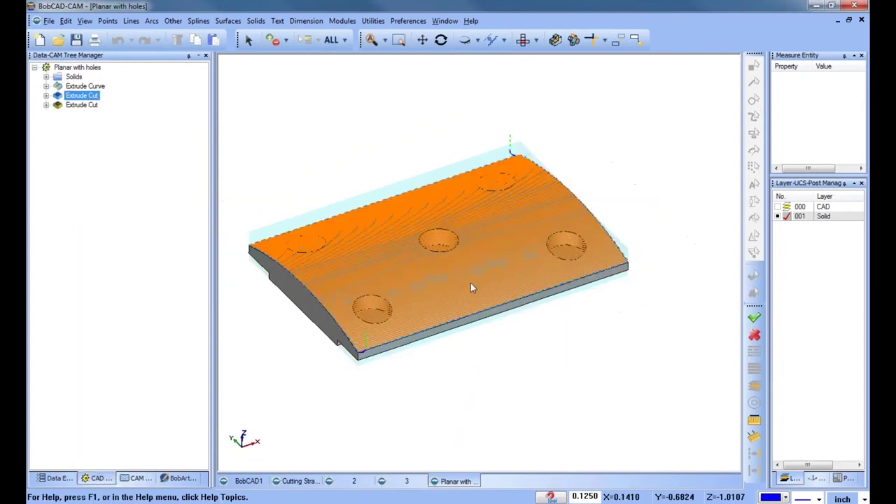
{"action": "middle_click_drag", "start_coordinate": [471, 283], "coordinate": [467, 329]}
Blank the toolpaths of the whole 3D Feature so that only the plate is displayed
{"action": "left_click", "coordinate": [152, 477]}
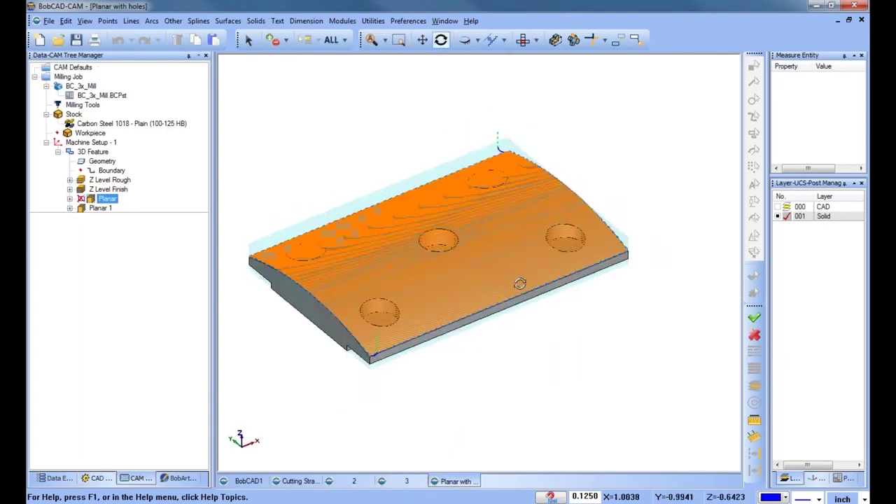
{"action": "right_click", "coordinate": [104, 199]}
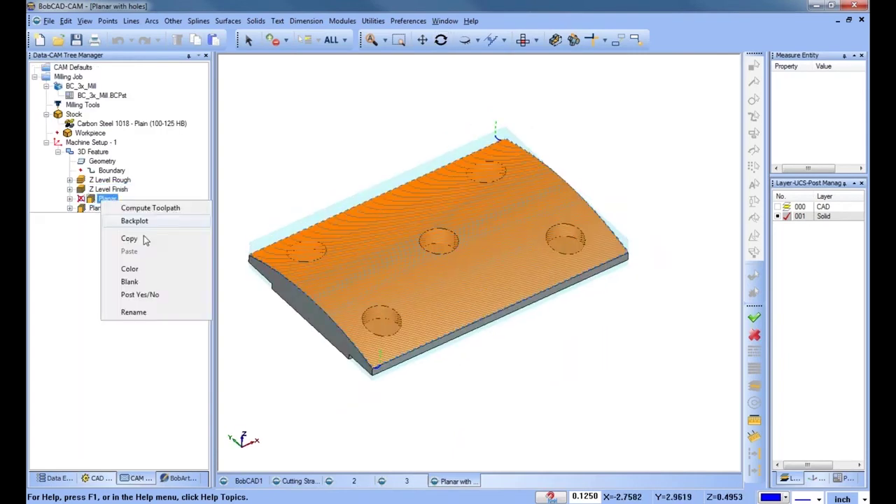
{"action": "left_click", "coordinate": [160, 283]}
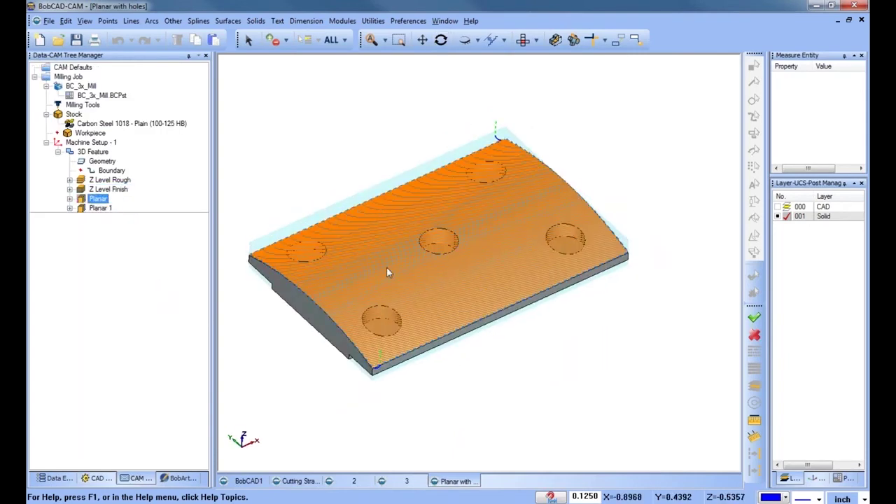
{"action": "right_click", "coordinate": [103, 200]}
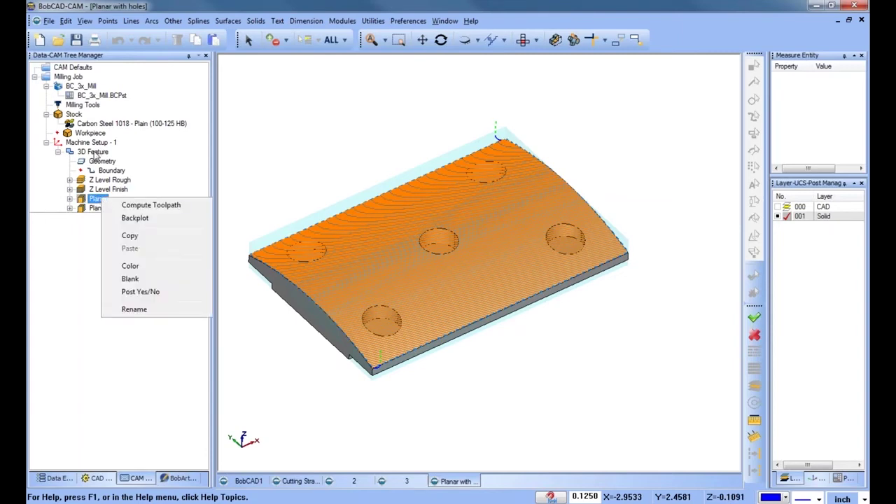
{"action": "right_click", "coordinate": [96, 152]}
{"action": "left_click", "coordinate": [162, 458]}
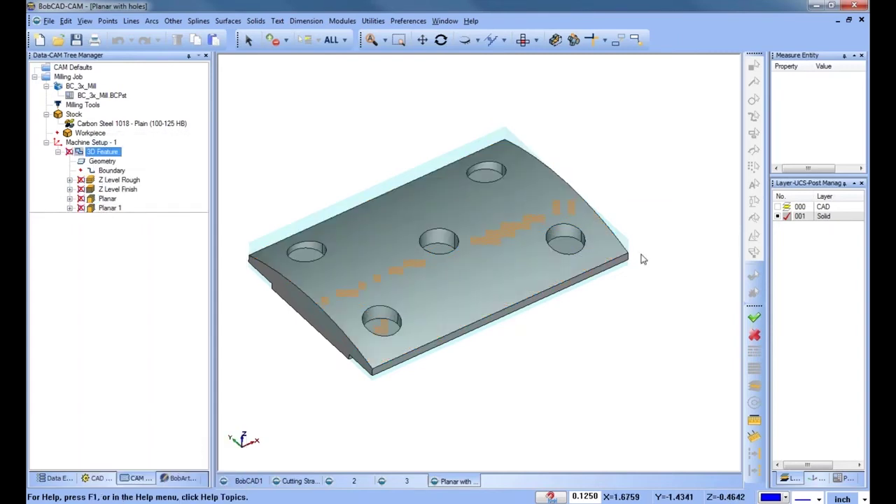
Add a new layer 002 with its default name as the current layer
{"action": "middle_click_drag", "start_coordinate": [555, 259], "coordinate": [532, 294]}
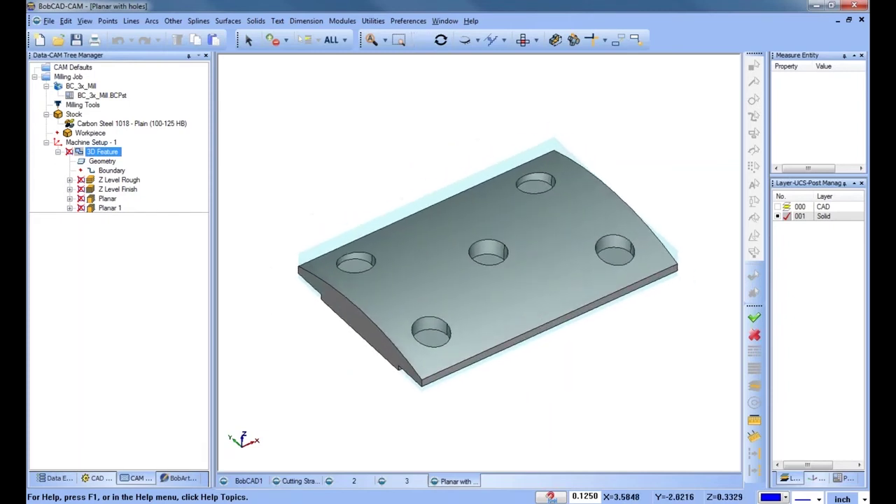
{"action": "right_click", "coordinate": [791, 217]}
{"action": "left_click", "coordinate": [798, 229]}
{"action": "key", "text": "Return"}
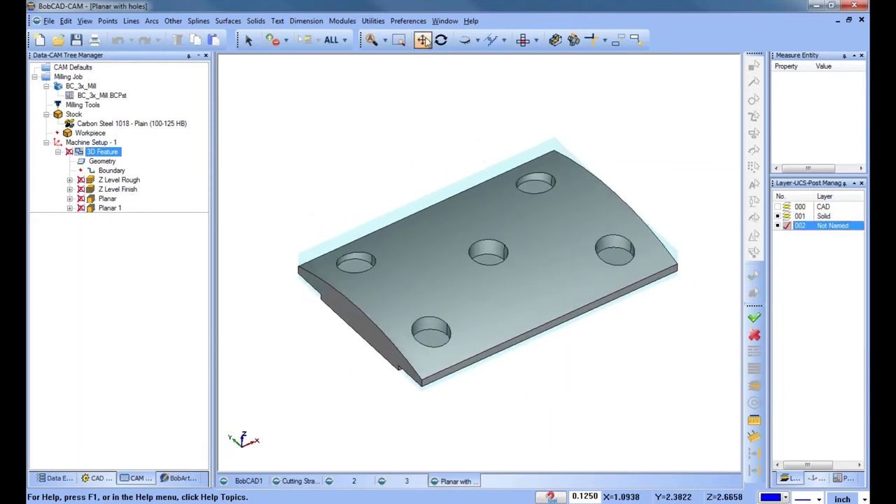
Extract the edges of the plate's curved top face, including the five hole outlines, without projecting them to a Z plane
{"action": "left_click", "coordinate": [373, 20]}
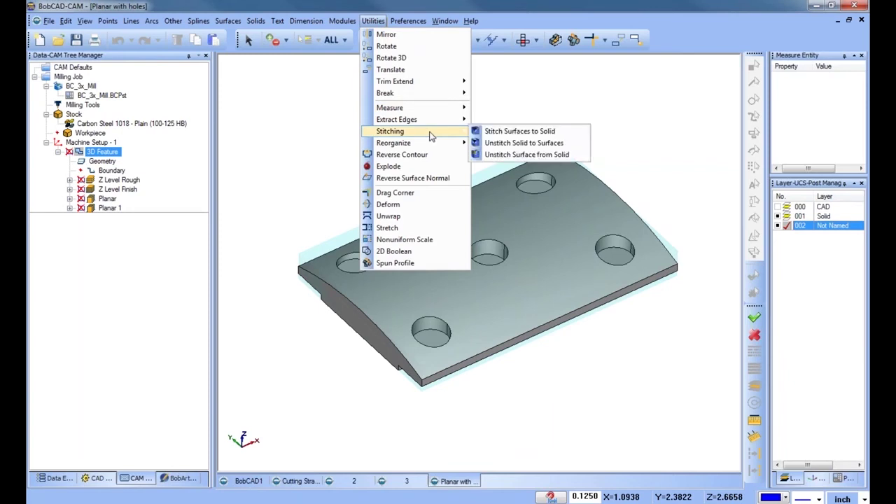
{"action": "mouse_move", "coordinate": [420, 119]}
{"action": "left_click", "coordinate": [510, 120]}
{"action": "left_click", "coordinate": [446, 244]}
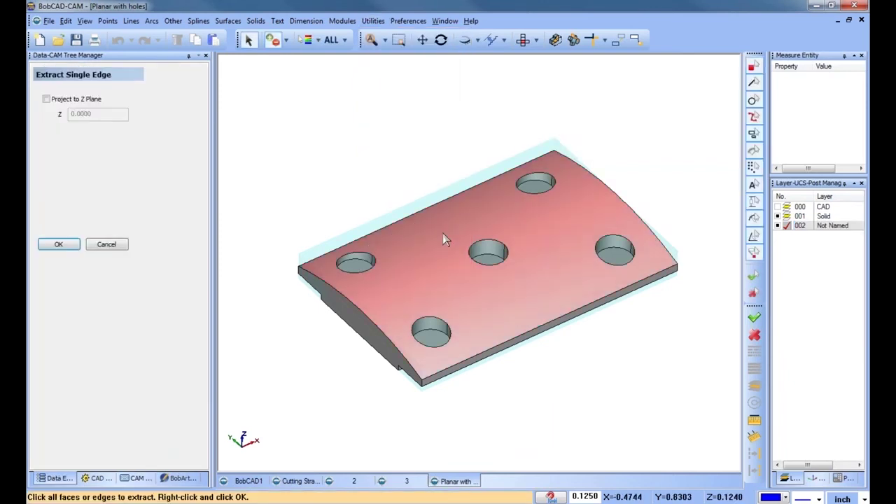
{"action": "right_click", "coordinate": [314, 140]}
{"action": "left_click", "coordinate": [109, 246]}
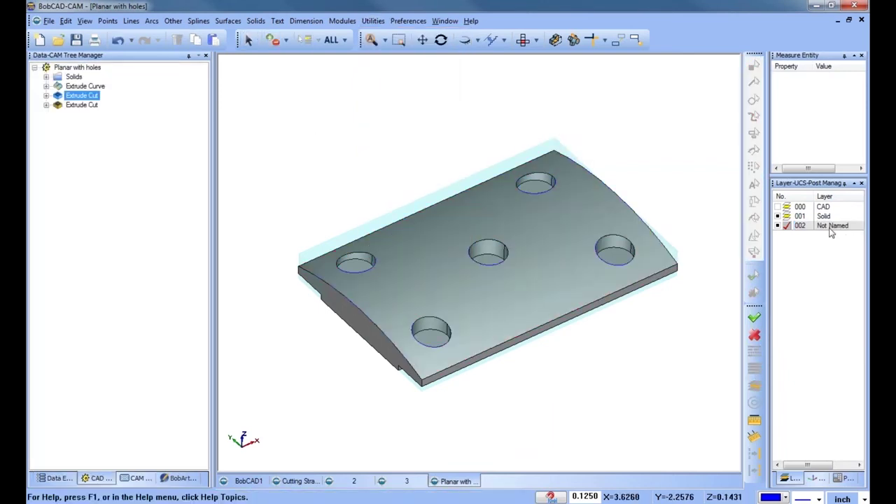
Hide the Solid layer and create a Planar surface inside each of the five extracted hole outlines
{"action": "left_click", "coordinate": [778, 217]}
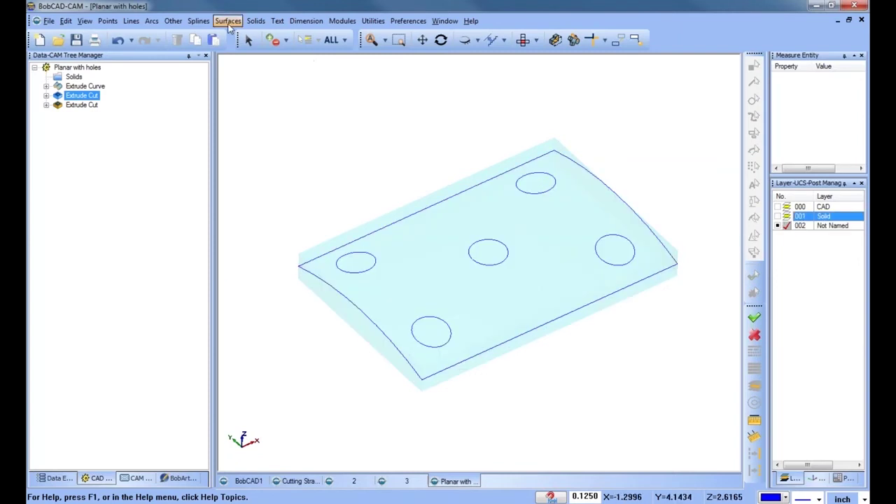
{"action": "left_click", "coordinate": [228, 20]}
{"action": "left_click", "coordinate": [239, 58]}
{"action": "left_click", "coordinate": [343, 255]}
{"action": "right_click", "coordinate": [362, 174]}
{"action": "right_click", "coordinate": [362, 175]}
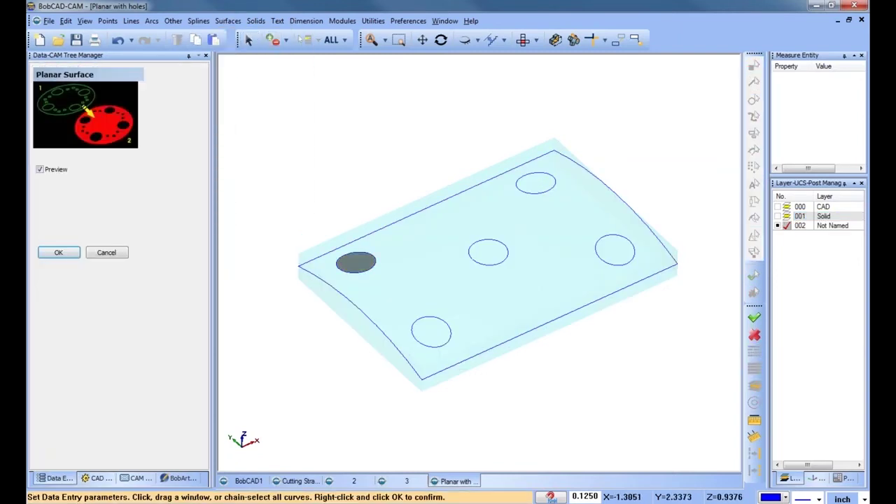
{"action": "left_click", "coordinate": [436, 324]}
{"action": "right_click", "coordinate": [484, 285]}
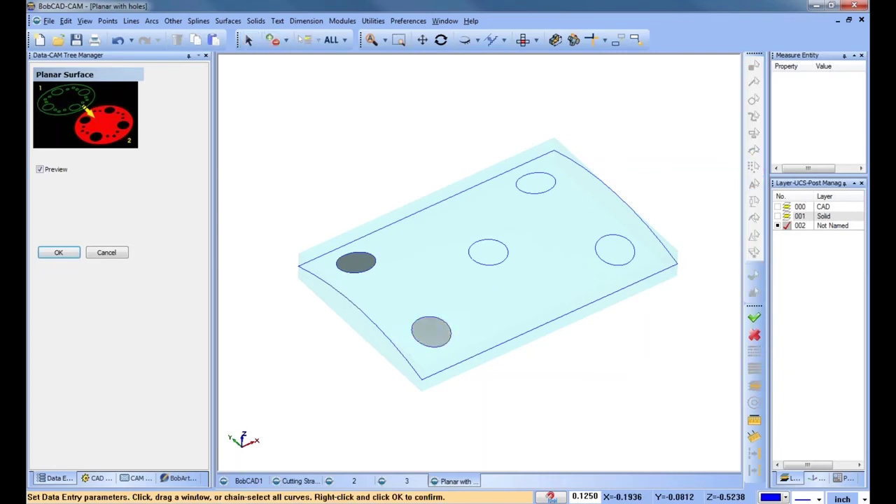
{"action": "left_click", "coordinate": [611, 241]}
{"action": "right_click", "coordinate": [612, 241]}
{"action": "left_click", "coordinate": [491, 245]}
{"action": "right_click", "coordinate": [540, 229]}
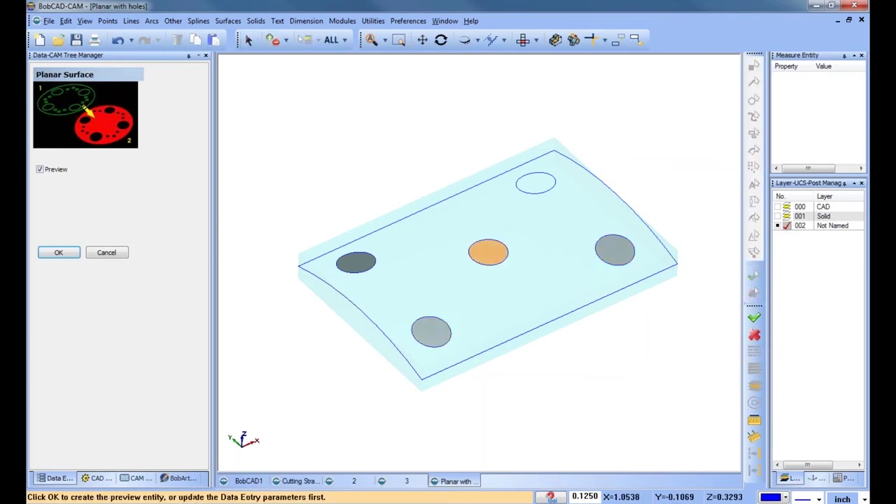
{"action": "left_click", "coordinate": [540, 175]}
{"action": "right_click", "coordinate": [596, 148]}
{"action": "mouse_move", "coordinate": [460, 264]}
{"action": "middle_mouse_down"}
{"action": "mouse_move", "coordinate": [488, 232]}
{"action": "mouse_move", "coordinate": [460, 263]}
{"action": "middle_mouse_up"}
{"action": "left_click", "coordinate": [108, 254]}
Replace the 3D Feature's geometry with the redisplayed solid together with the five hole cap surfaces
{"action": "left_click", "coordinate": [131, 480]}
{"action": "right_click", "coordinate": [102, 162]}
{"action": "left_click", "coordinate": [141, 186]}
{"action": "right_click", "coordinate": [112, 162]}
{"action": "left_click", "coordinate": [142, 169]}
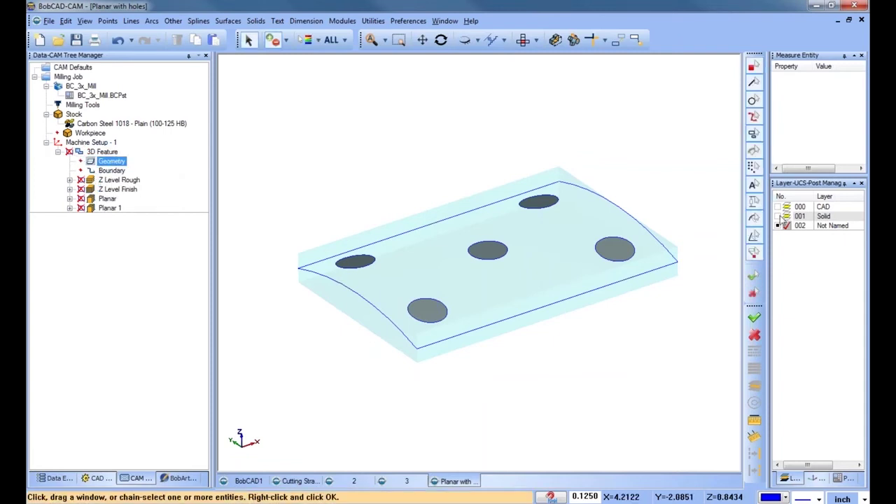
{"action": "left_click", "coordinate": [779, 216]}
{"action": "left_click", "coordinate": [331, 40]}
Compute the first Planar operation's toolpath on the capped plate and examine its passes over the covered holes
{"action": "right_click", "coordinate": [108, 199]}
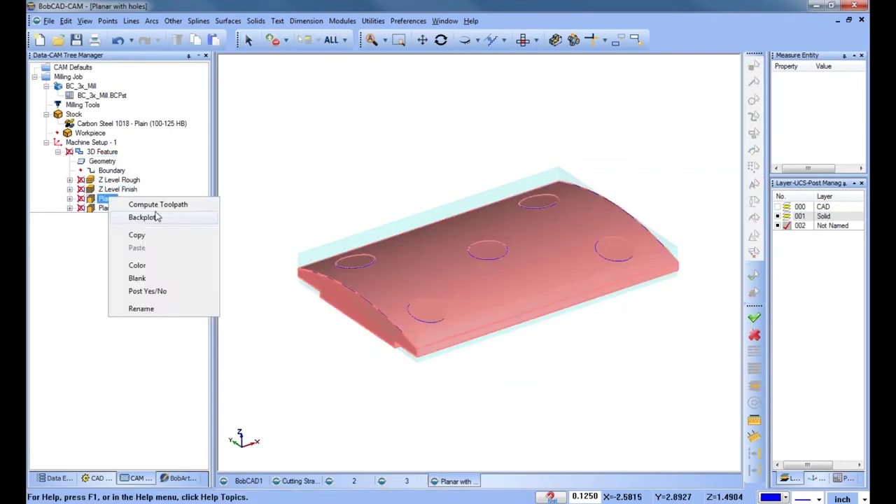
{"action": "left_click", "coordinate": [158, 205]}
{"action": "scroll", "coordinate": [433, 322], "scroll_direction": "up", "scroll_amount": 5}
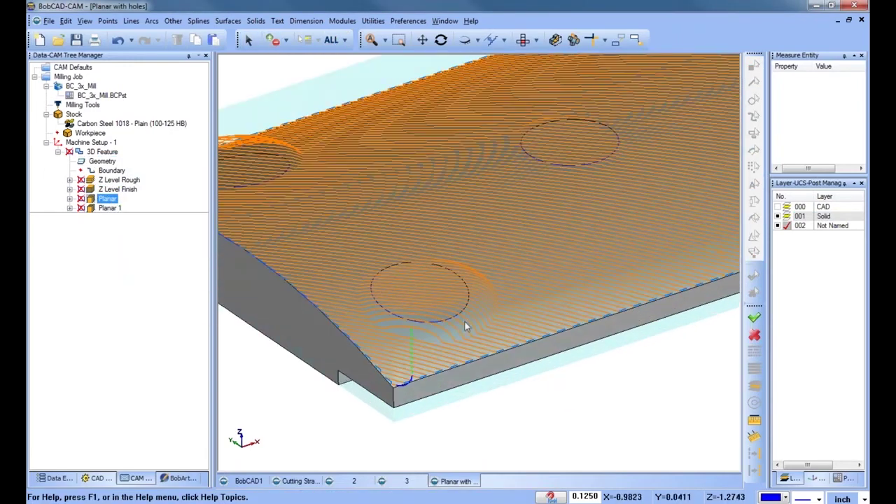
{"action": "scroll", "coordinate": [489, 297], "scroll_direction": "down", "scroll_amount": 5}
{"action": "middle_click_drag", "start_coordinate": [536, 313], "coordinate": [558, 337]}
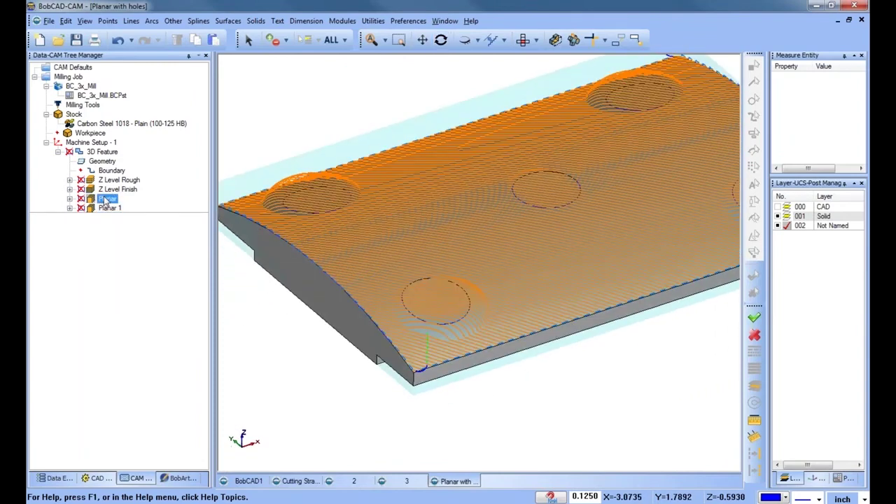
{"action": "scroll", "coordinate": [478, 292], "scroll_direction": "down", "scroll_amount": 4}
Make the Solid layer current, hide layer 002 with the cap surfaces and cancel the entity selection
{"action": "left_click", "coordinate": [103, 162]}
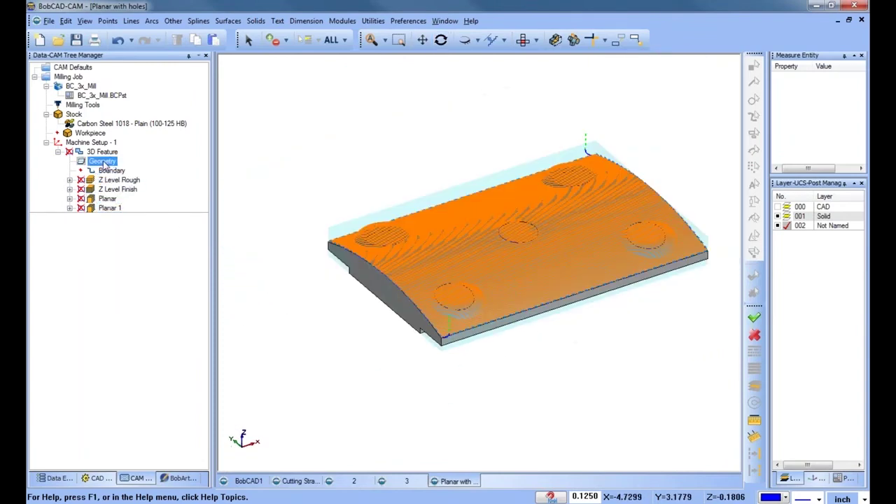
{"action": "left_click", "coordinate": [787, 216]}
{"action": "right_click", "coordinate": [678, 156]}
{"action": "left_click", "coordinate": [692, 174]}
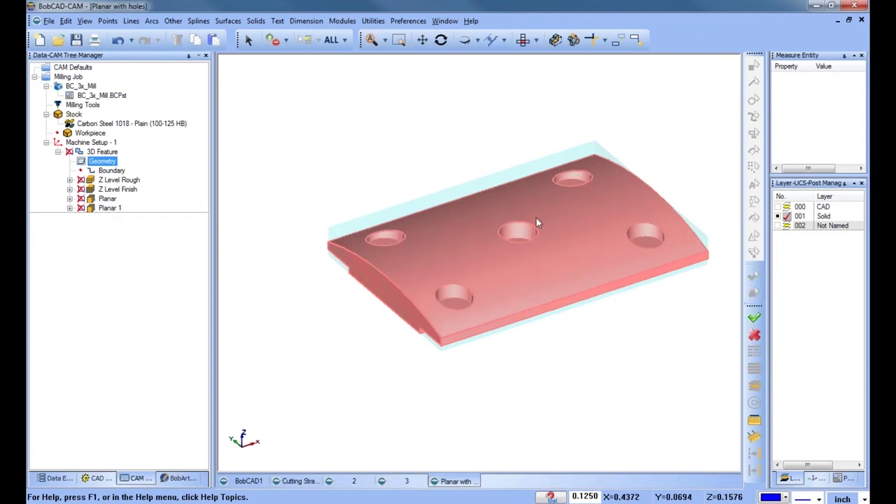
{"action": "right_click", "coordinate": [416, 129]}
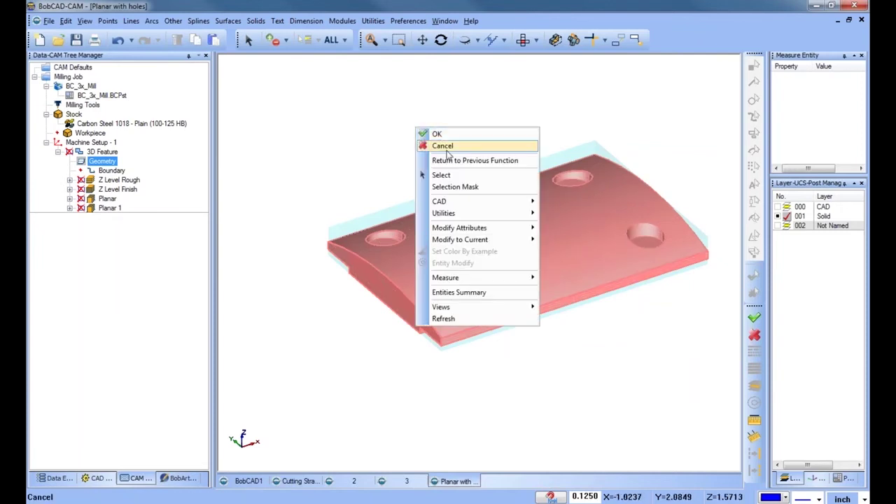
{"action": "left_click", "coordinate": [431, 144]}
{"action": "left_click", "coordinate": [126, 123]}
{"action": "left_click", "coordinate": [102, 152]}
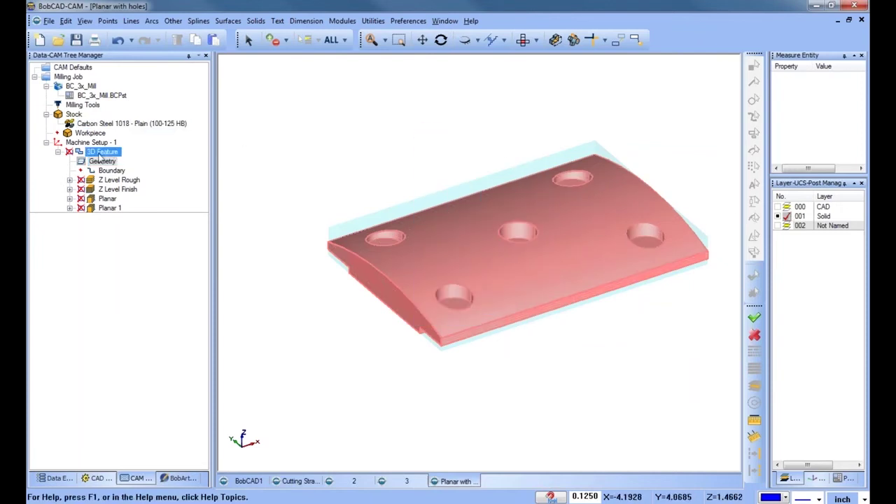
{"action": "left_click", "coordinate": [228, 21]}
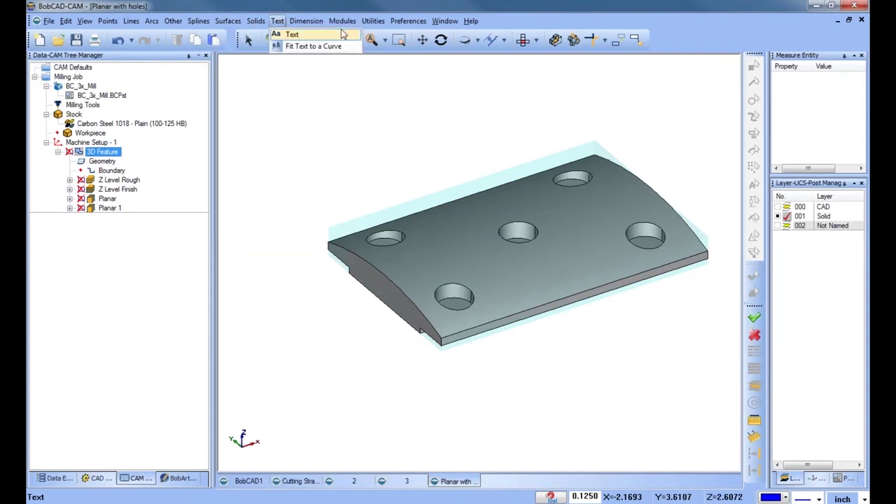
{"action": "mouse_move", "coordinate": [448, 131]}
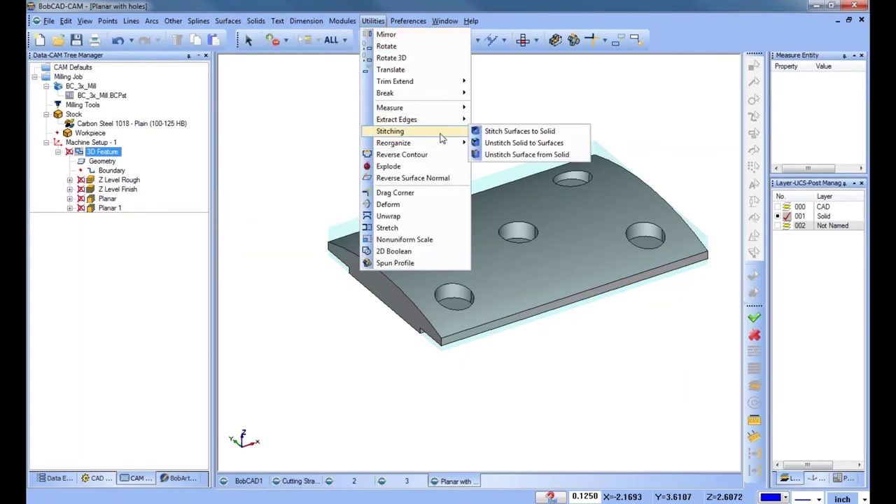
{"action": "left_click", "coordinate": [501, 142]}
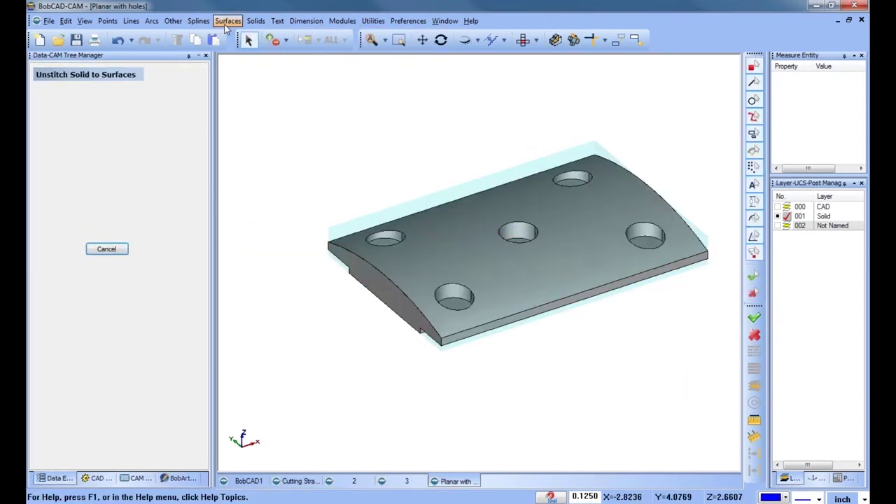
Untrim the plate's curved top surface to close the five hole openings
{"action": "left_click", "coordinate": [227, 21]}
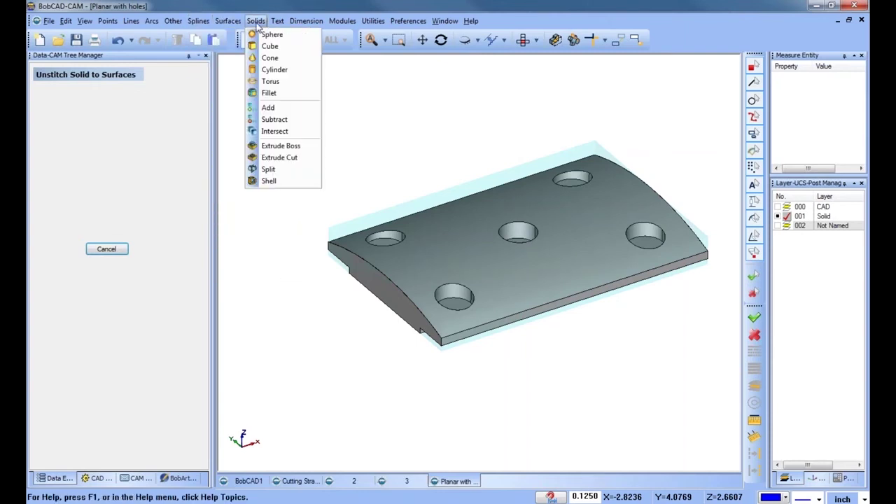
{"action": "mouse_move", "coordinate": [173, 22]}
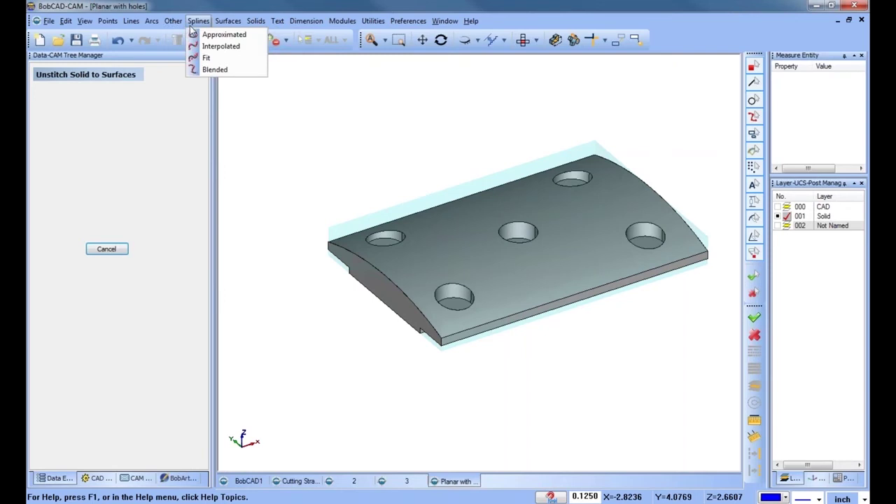
{"action": "mouse_move", "coordinate": [228, 23]}
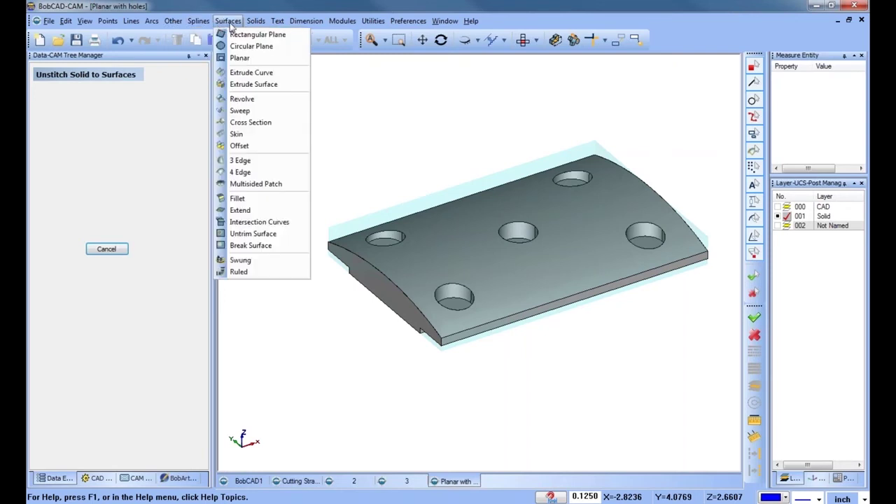
{"action": "left_click", "coordinate": [253, 233]}
{"action": "left_click", "coordinate": [467, 236]}
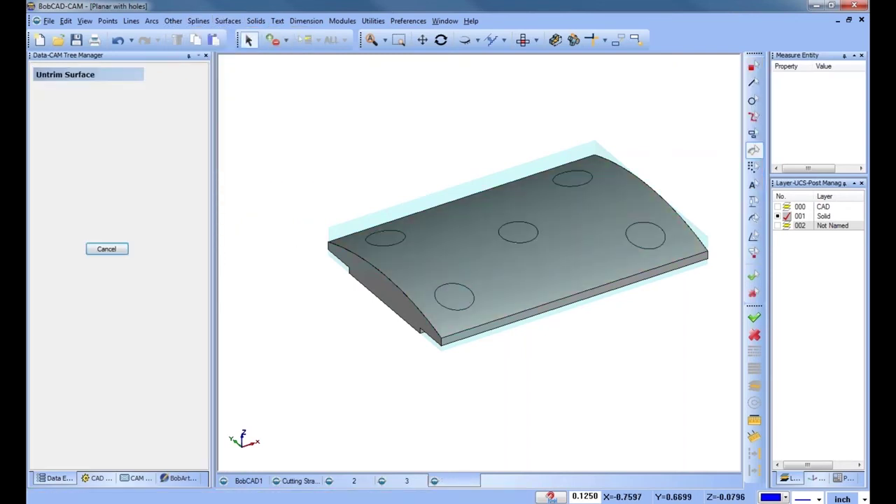
Reselect the 3D Feature's geometry, using all visible entities of the plate with its untrimmed top surface
{"action": "left_click", "coordinate": [135, 479]}
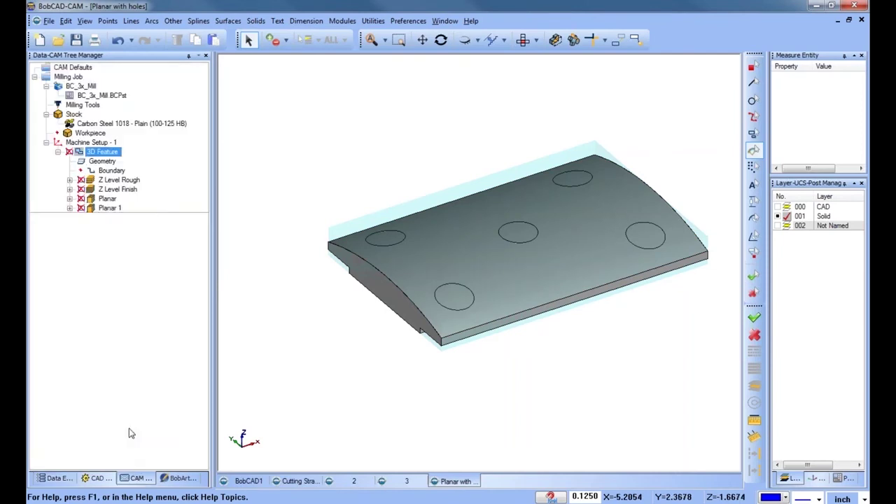
{"action": "right_click", "coordinate": [112, 162]}
{"action": "key", "text": "Escape"}
{"action": "right_click", "coordinate": [112, 160]}
{"action": "left_click", "coordinate": [146, 169]}
{"action": "left_click", "coordinate": [333, 41]}
{"action": "key", "text": "space"}
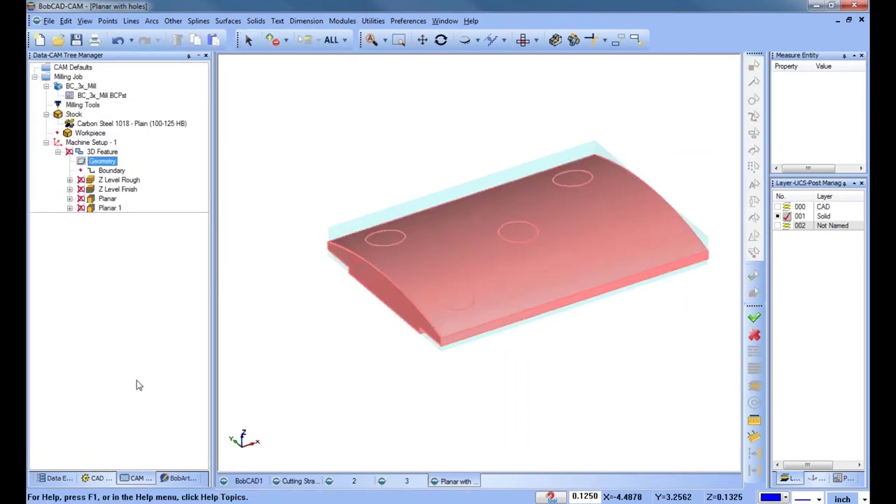
Compute the first Planar operation's toolpath on the untrimmed surface and examine the passes across the hole outlines
{"action": "left_click", "coordinate": [107, 200]}
{"action": "right_click", "coordinate": [109, 203]}
{"action": "left_click", "coordinate": [144, 209]}
{"action": "middle_click_drag", "start_coordinate": [564, 309], "coordinate": [534, 331]}
{"action": "scroll", "coordinate": [659, 240], "scroll_direction": "up", "scroll_amount": 7}
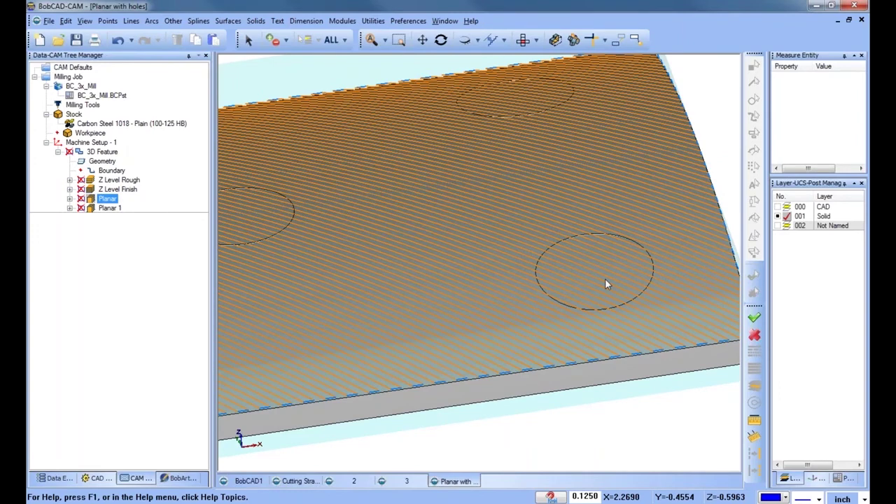
{"action": "scroll", "coordinate": [602, 277], "scroll_direction": "down", "scroll_amount": 6}
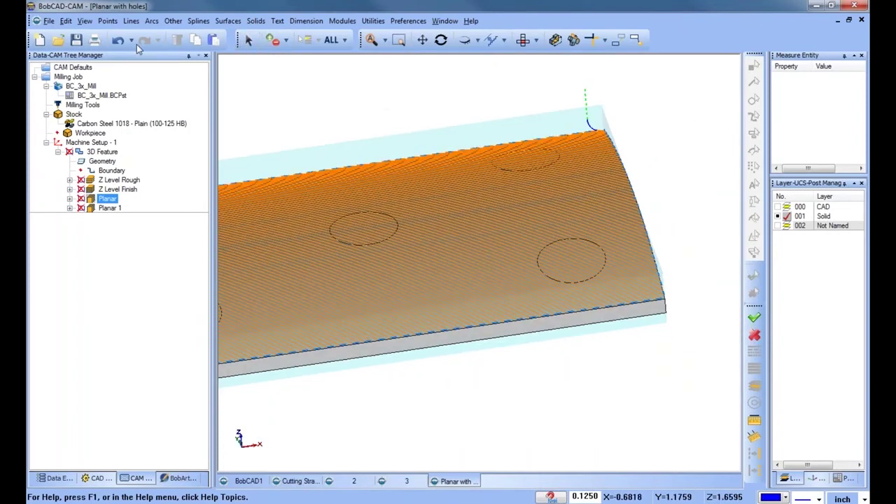
Make layer 002 current, hide the Solid layer and delete the cap surface of the hole nearest the plate's front-right corner
{"action": "left_click", "coordinate": [90, 143]}
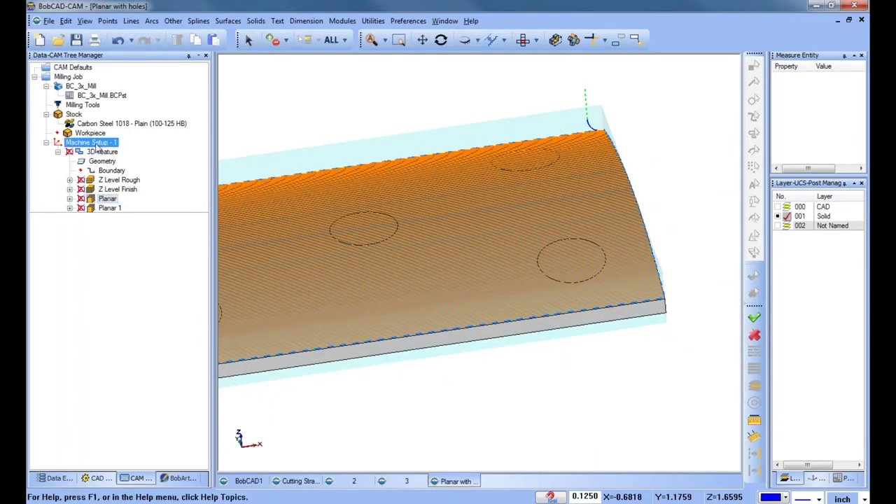
{"action": "left_click", "coordinate": [778, 227]}
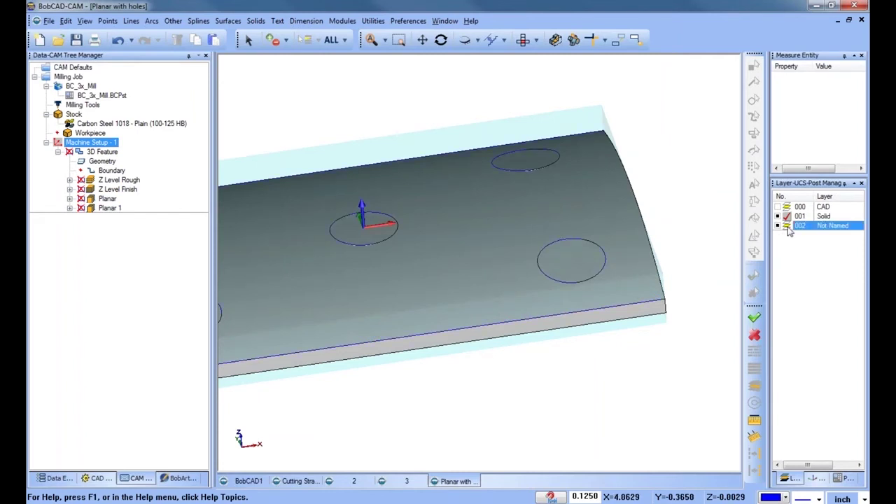
{"action": "left_click", "coordinate": [786, 227]}
{"action": "left_click", "coordinate": [777, 217]}
{"action": "left_click", "coordinate": [244, 39]}
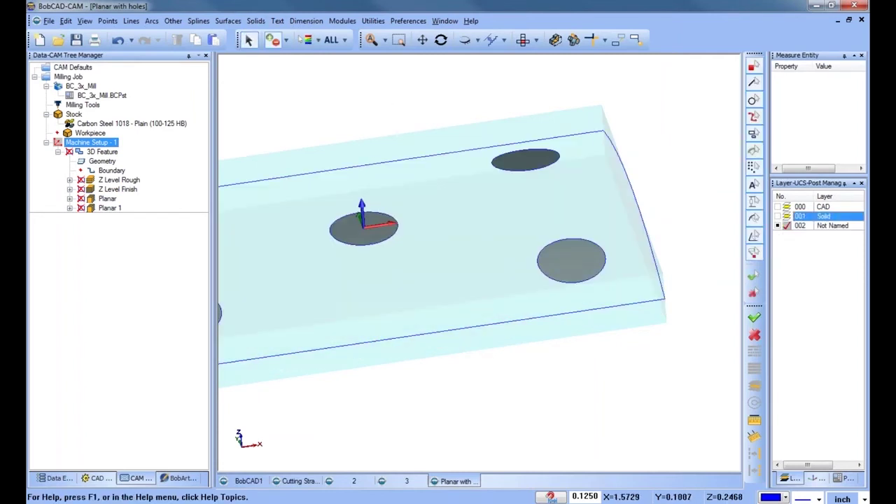
{"action": "key", "text": "Delete"}
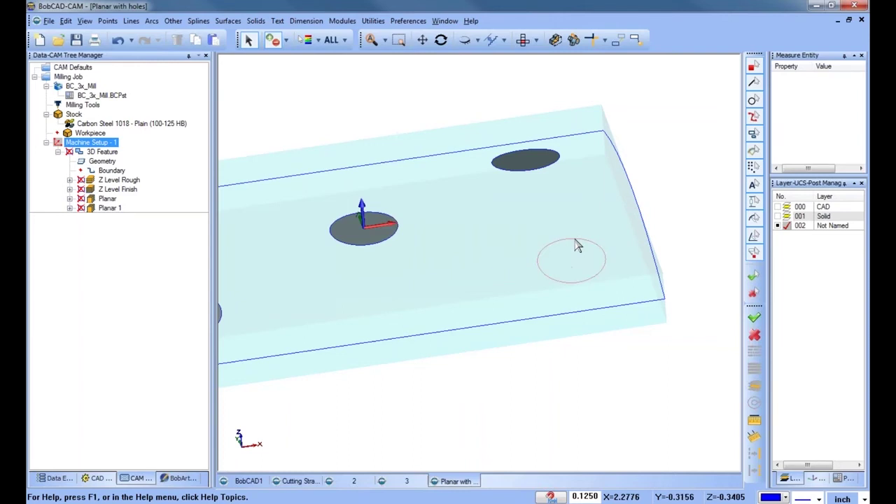
Divide the uncovered hole's circle into 2 arcs with Break Divide
{"action": "left_click", "coordinate": [374, 20]}
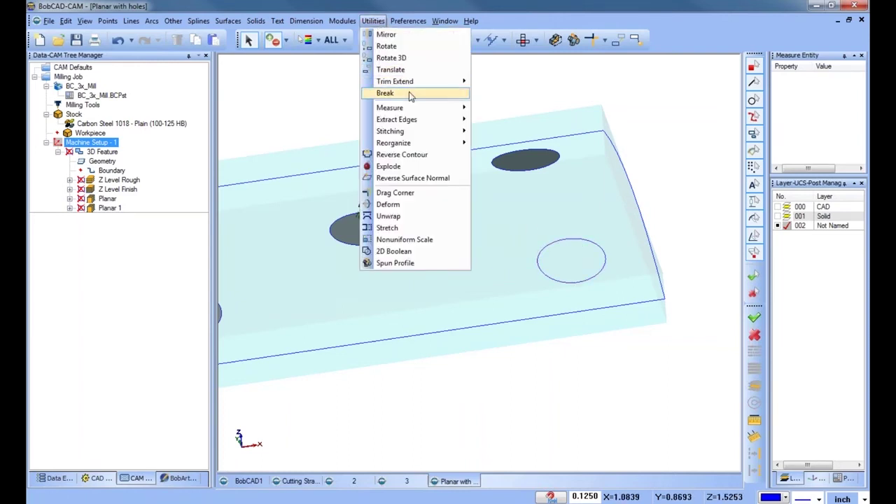
{"action": "mouse_move", "coordinate": [462, 107]}
{"action": "left_click", "coordinate": [505, 139]}
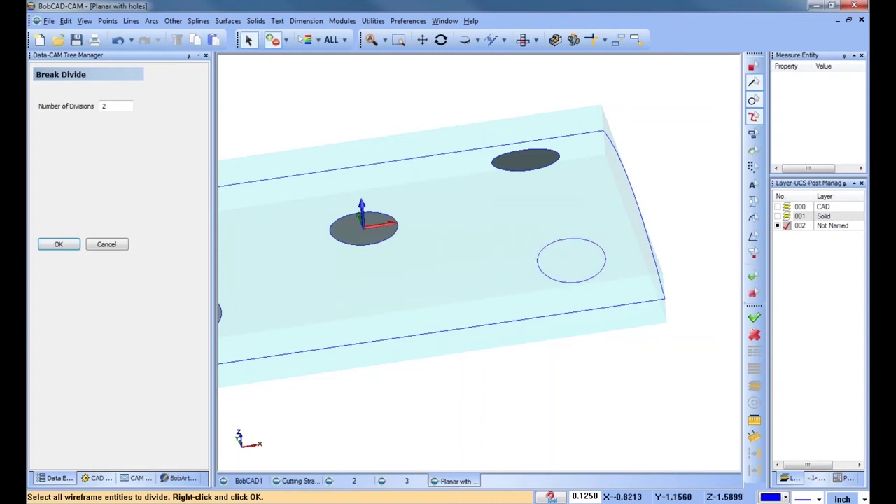
Create a Cross Section surface between the two arcs of the divided circle to cap the hole
{"action": "left_click", "coordinate": [222, 21]}
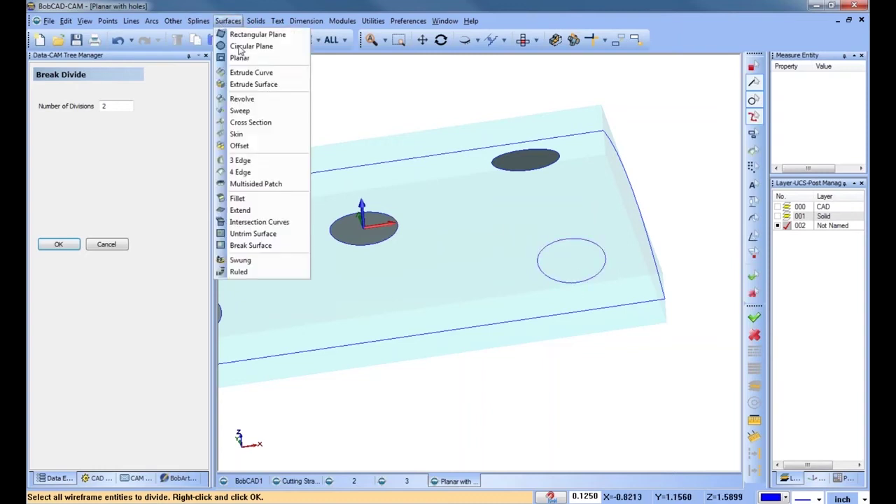
{"action": "left_click", "coordinate": [273, 122]}
{"action": "left_click", "coordinate": [605, 253]}
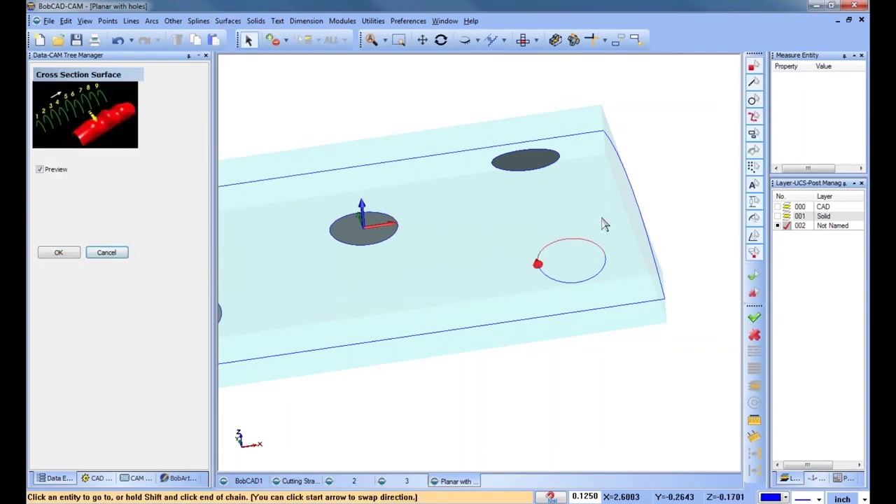
{"action": "right_click", "coordinate": [626, 260]}
{"action": "right_click", "coordinate": [526, 184]}
{"action": "left_click", "coordinate": [546, 204]}
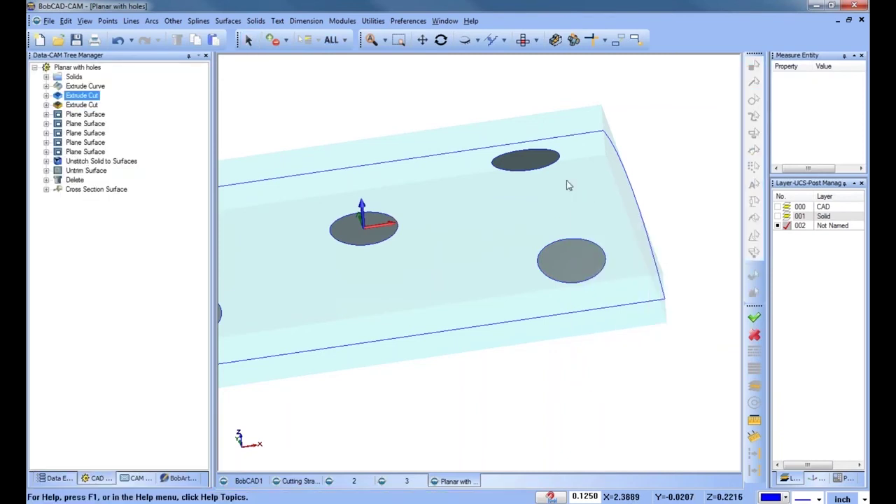
{"action": "scroll", "coordinate": [567, 183], "scroll_direction": "down", "scroll_amount": 3}
{"action": "middle_click_drag", "start_coordinate": [479, 272], "coordinate": [483, 285]}
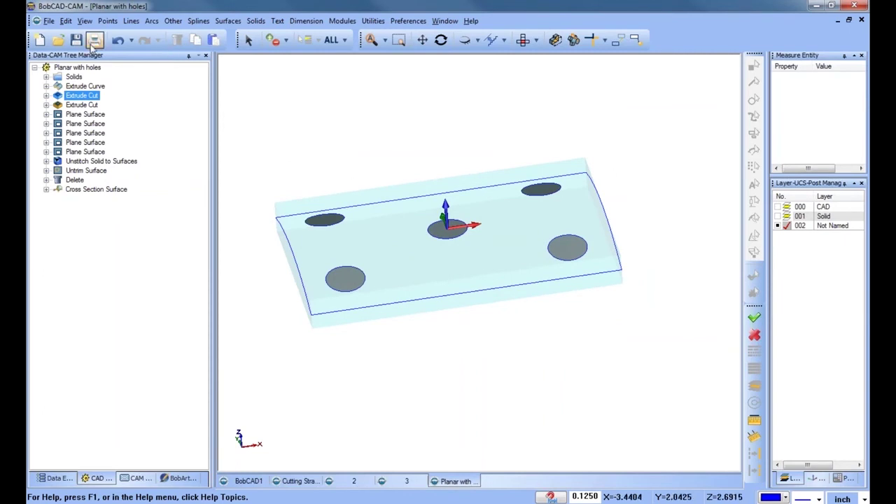
Open the file boundary tool center.bbcd from the Zone folder and view the part from above
{"action": "left_click", "coordinate": [59, 39]}
{"action": "left_click", "coordinate": [323, 181]}
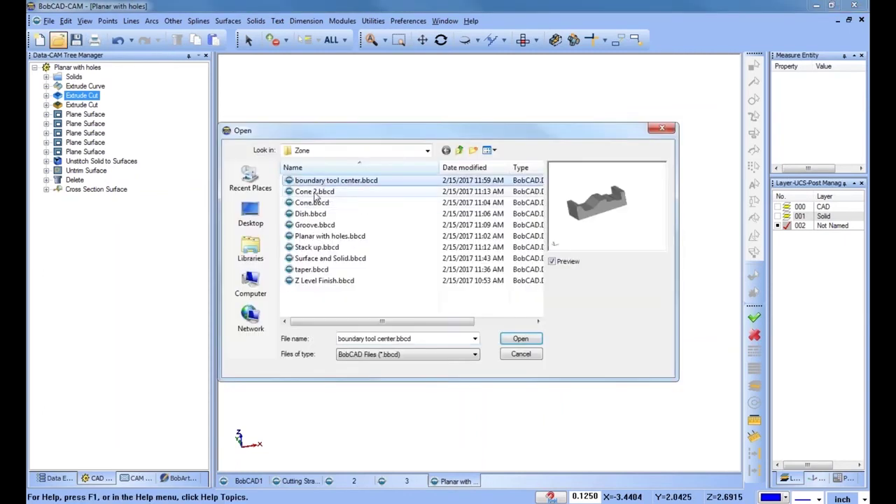
{"action": "left_click", "coordinate": [521, 339]}
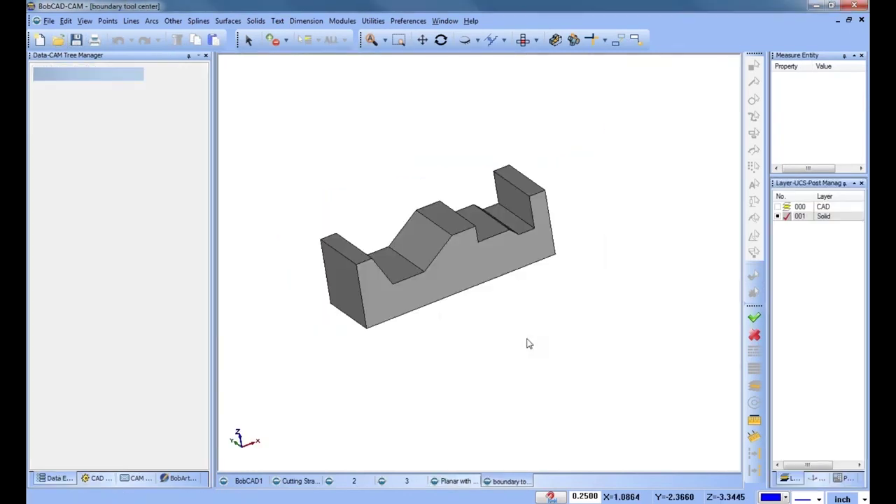
{"action": "left_click", "coordinate": [522, 40]}
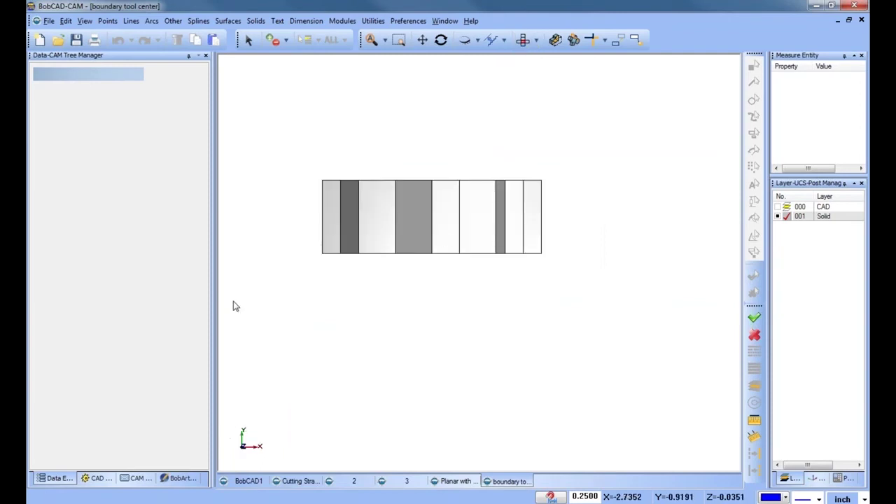
Create a new milling job with rectangular stock around the part and accept the Machine Setup - 1 origin with a 1.0000 clearance plane
{"action": "left_click", "coordinate": [143, 482]}
{"action": "right_click", "coordinate": [74, 70]}
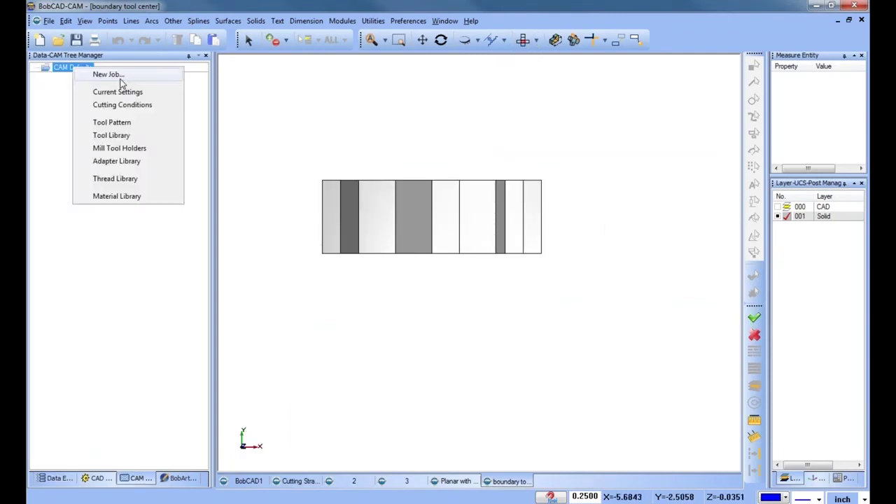
{"action": "left_click", "coordinate": [116, 75]}
{"action": "left_click", "coordinate": [79, 238]}
{"action": "left_click", "coordinate": [108, 190]}
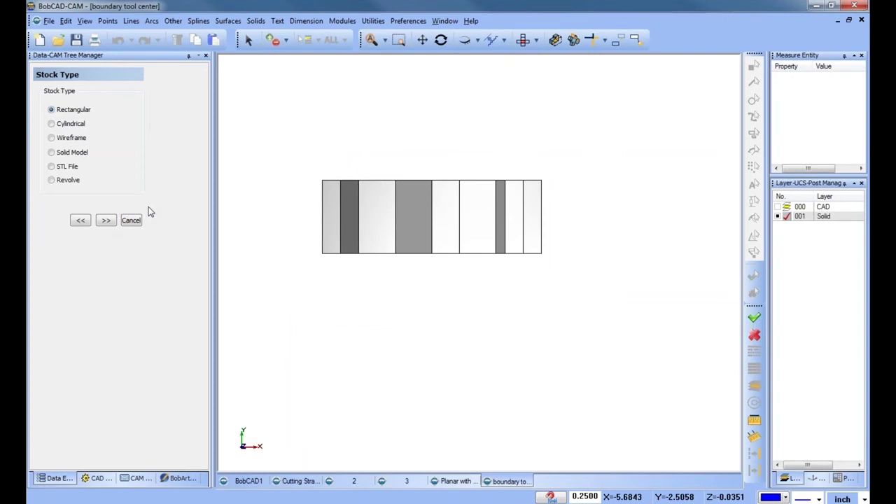
{"action": "left_click", "coordinate": [105, 220]}
{"action": "left_click", "coordinate": [78, 320]}
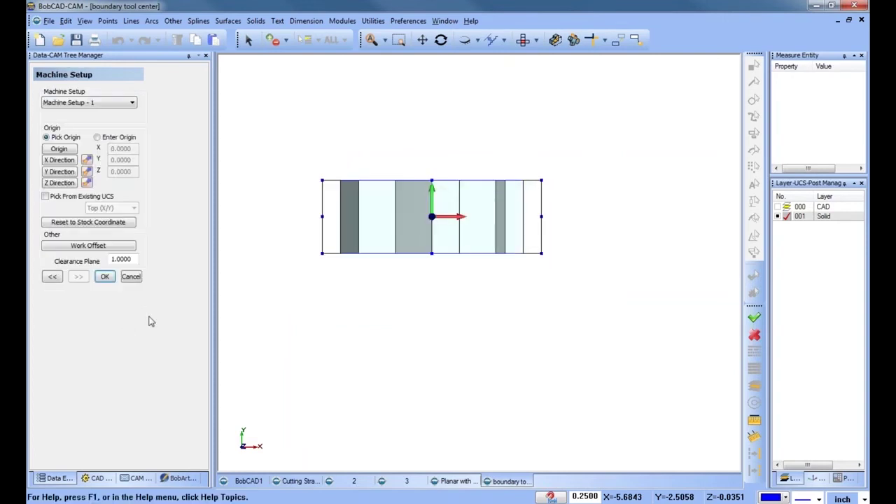
{"action": "left_click", "coordinate": [105, 276]}
Add a 3D Feature with Z Level Rough, Z Level Finish and two Planar operations, and assign the whole solid as its geometry
{"action": "left_click", "coordinate": [89, 142]}
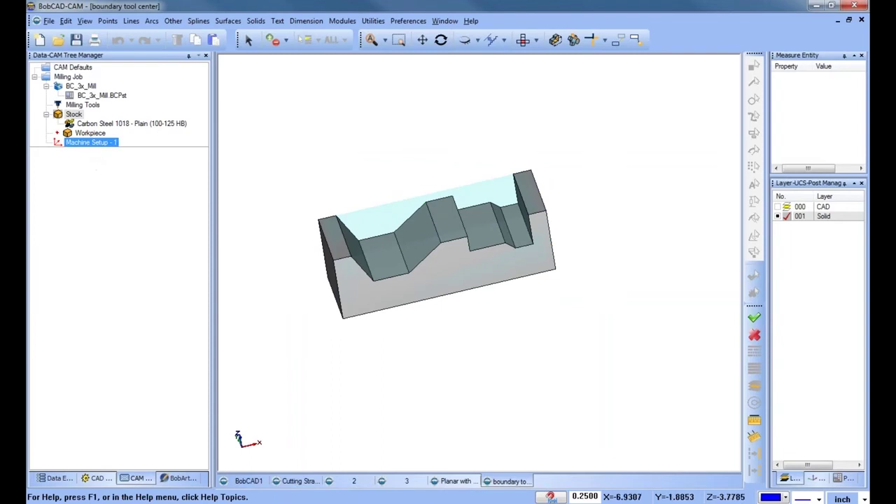
{"action": "right_click", "coordinate": [87, 152]}
{"action": "left_click", "coordinate": [160, 353]}
{"action": "right_click", "coordinate": [124, 161]}
{"action": "left_click", "coordinate": [154, 168]}
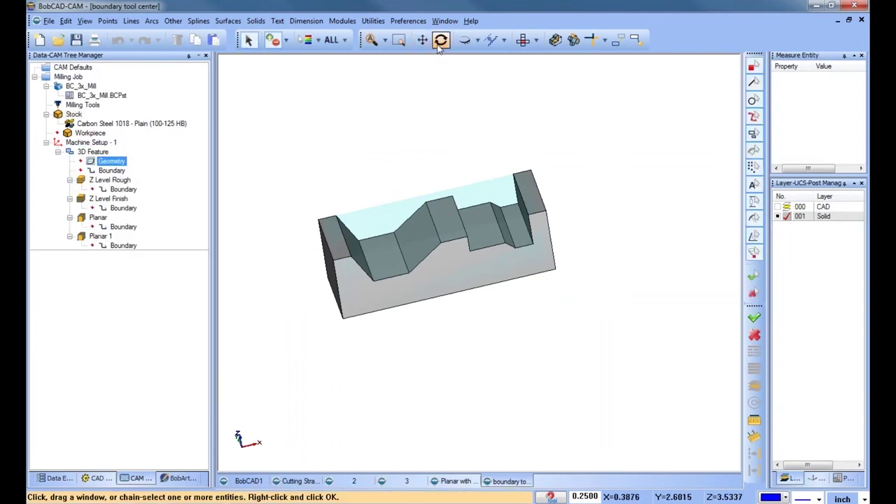
{"action": "left_click", "coordinate": [330, 40]}
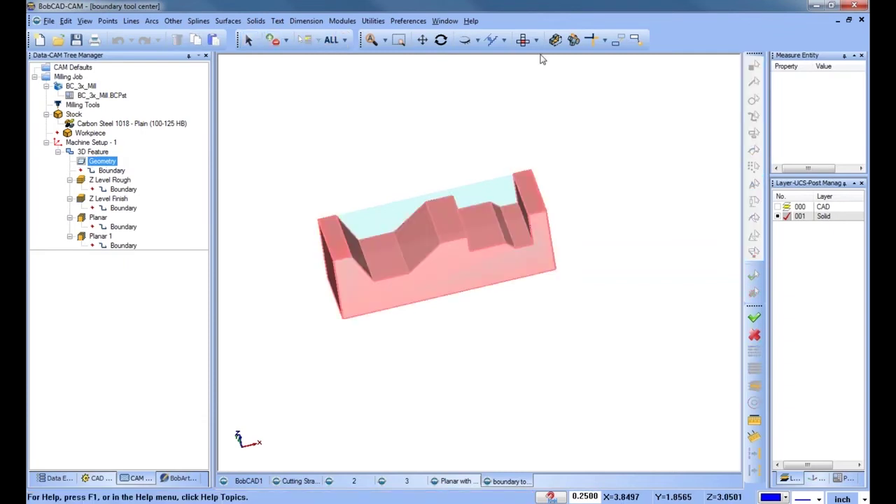
Add a new layer 002 and make it the current layer
{"action": "left_click", "coordinate": [523, 40]}
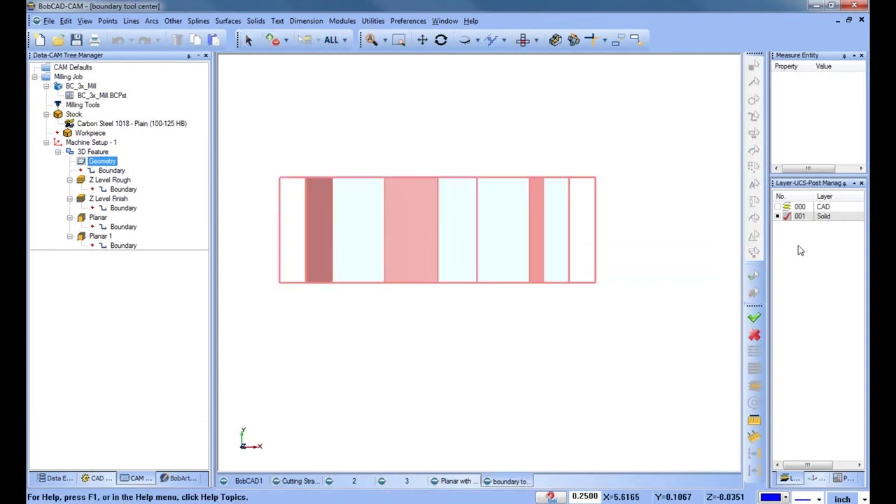
{"action": "right_click", "coordinate": [827, 220]}
{"action": "left_click", "coordinate": [840, 228]}
{"action": "left_click", "coordinate": [788, 226]}
{"action": "middle_click_drag", "start_coordinate": [438, 408], "coordinate": [427, 301]}
Extract the edges of the sloped face rising to the middle ridge, projected to the Z plane at 0.0000
{"action": "left_click", "coordinate": [93, 152]}
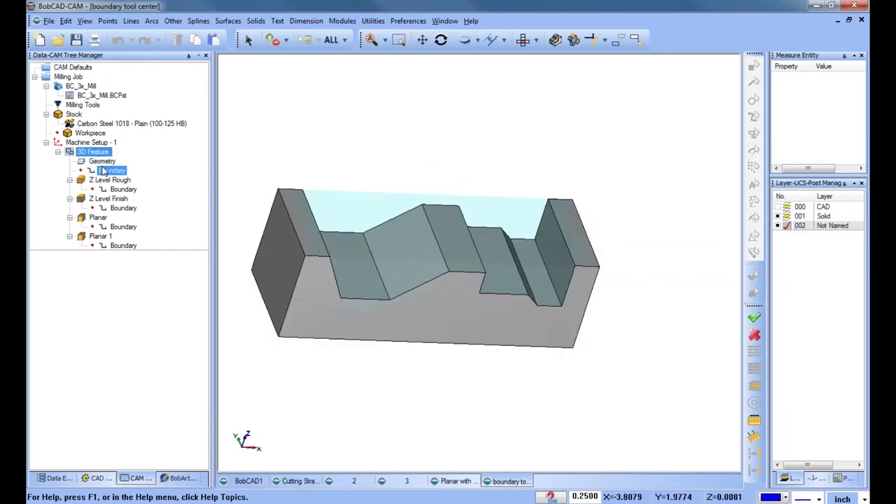
{"action": "left_click", "coordinate": [373, 21]}
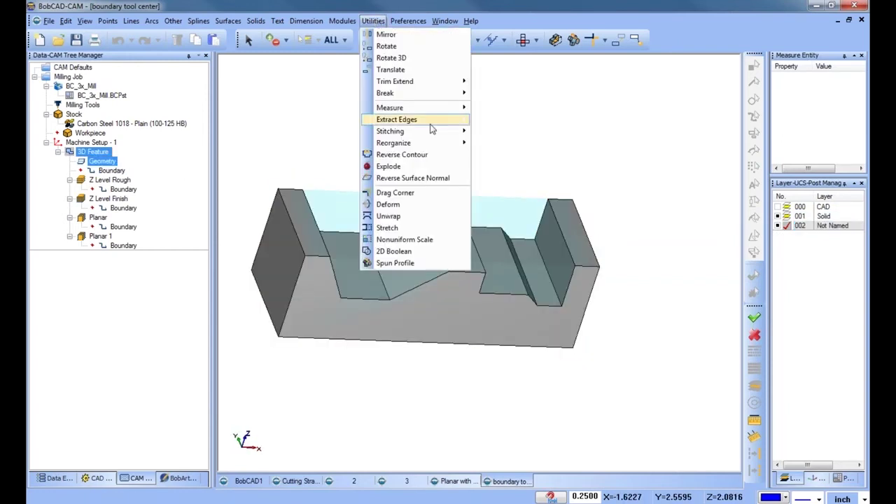
{"action": "mouse_move", "coordinate": [439, 123]}
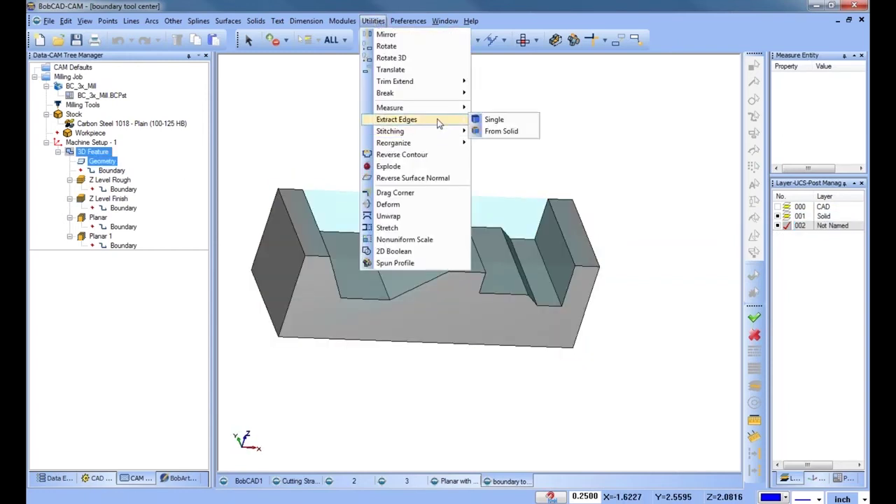
{"action": "left_click", "coordinate": [510, 123]}
{"action": "left_click", "coordinate": [56, 100]}
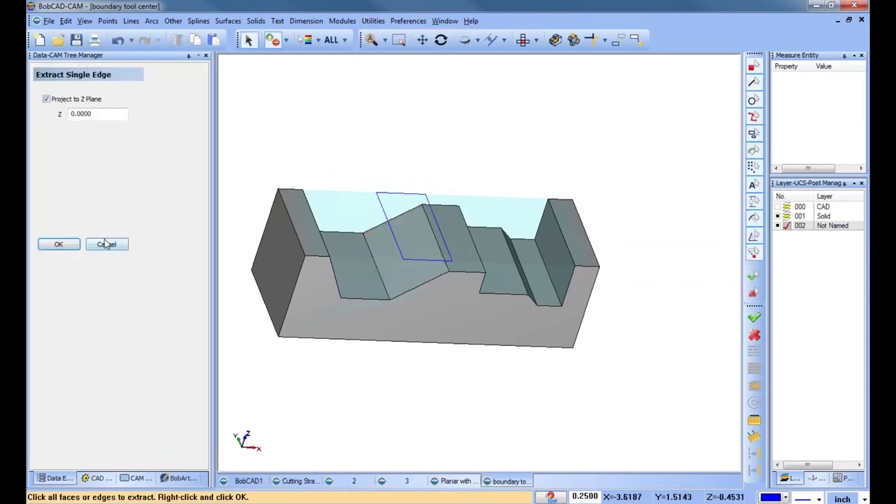
{"action": "left_click", "coordinate": [108, 245]}
{"action": "middle_click_drag", "start_coordinate": [362, 225], "coordinate": [207, 427]}
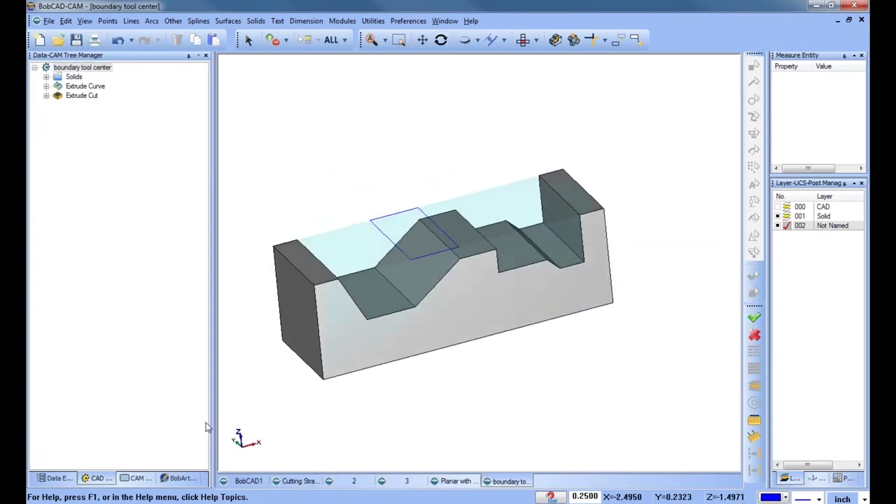
Assign the extracted rectangle above the sloped face as the Z Level Finish operation's boundary
{"action": "left_click", "coordinate": [136, 478]}
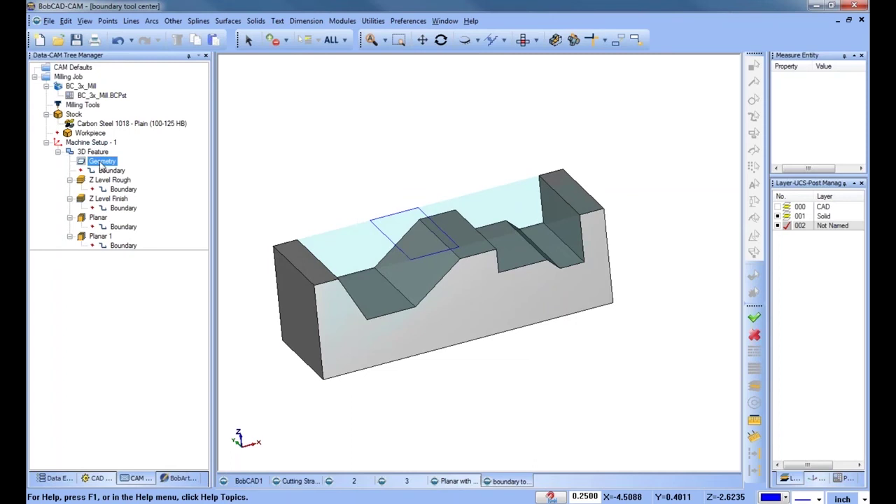
{"action": "left_click", "coordinate": [102, 162]}
{"action": "left_click", "coordinate": [110, 180]}
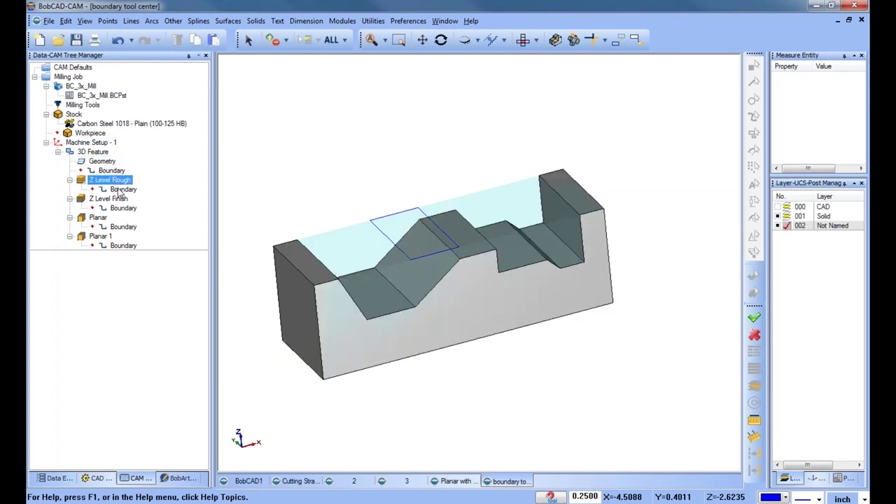
{"action": "right_click", "coordinate": [120, 208]}
{"action": "left_click", "coordinate": [154, 217]}
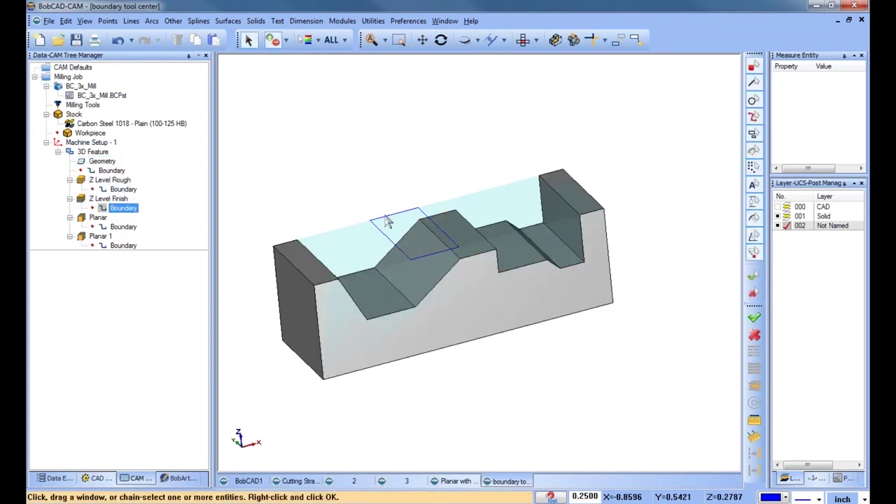
{"action": "left_click", "coordinate": [390, 221]}
Compute the Z Level Finish toolpath within the rectangular boundary on the sloped face
{"action": "left_click", "coordinate": [109, 199]}
{"action": "right_click", "coordinate": [108, 200]}
{"action": "left_click", "coordinate": [158, 208]}
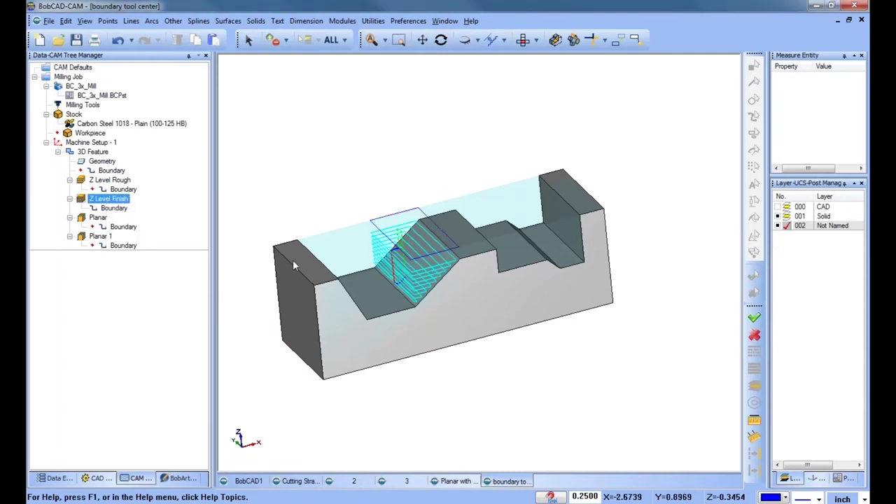
{"action": "scroll", "coordinate": [379, 297], "scroll_direction": "up", "scroll_amount": 3}
{"action": "left_click", "coordinate": [123, 227]}
Backplot the Z Level Finish operation to near its end and examine the ball tool's position relative to the boundary
{"action": "right_click", "coordinate": [109, 199]}
{"action": "left_click", "coordinate": [145, 221]}
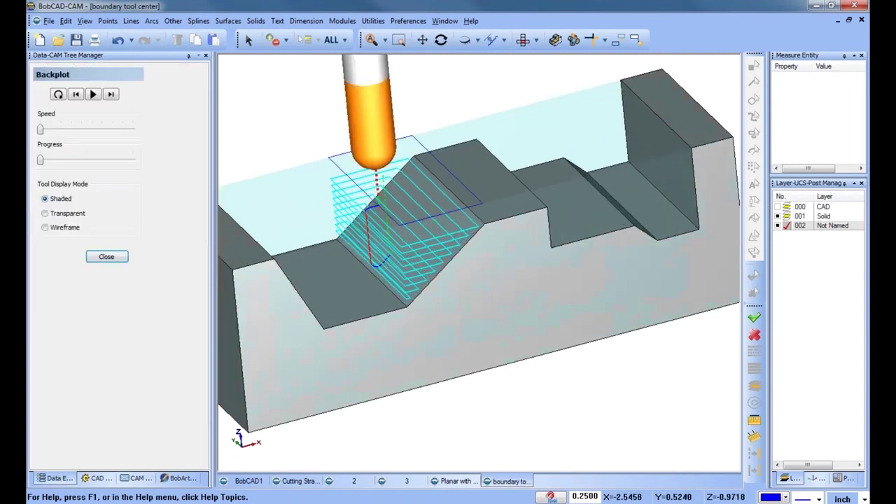
{"action": "left_click_drag", "start_coordinate": [43, 161], "coordinate": [126, 158]}
{"action": "middle_click_drag", "start_coordinate": [390, 270], "coordinate": [425, 245]}
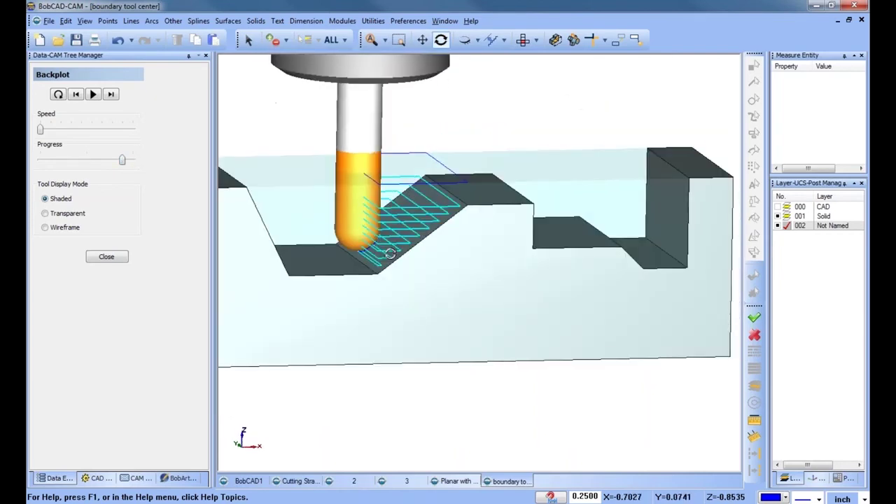
Examine the ball tool's reach at the foot of the slope, and close the backplot
{"action": "scroll", "coordinate": [374, 260], "scroll_direction": "up", "scroll_amount": 4}
{"action": "middle_click_drag", "start_coordinate": [374, 260], "coordinate": [407, 249]}
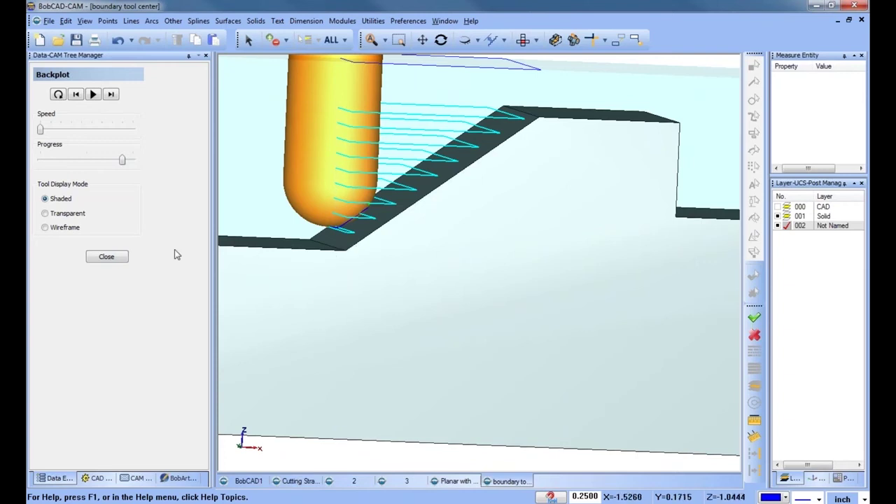
{"action": "left_click", "coordinate": [105, 257]}
{"action": "scroll", "coordinate": [430, 224], "scroll_direction": "down", "scroll_amount": 4}
{"action": "middle_click_drag", "start_coordinate": [428, 203], "coordinate": [436, 227]}
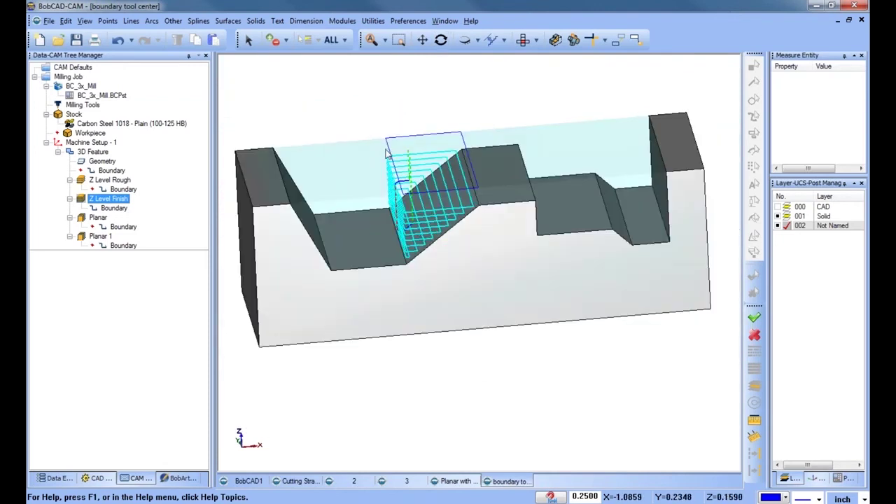
Hide the Solid layer and blank the 3D feature's toolpaths, showing the boundary rectangle from above
{"action": "left_click", "coordinate": [786, 226]}
{"action": "left_click", "coordinate": [90, 151]}
{"action": "right_click", "coordinate": [90, 151]}
{"action": "left_click", "coordinate": [163, 463]}
{"action": "left_click", "coordinate": [524, 40]}
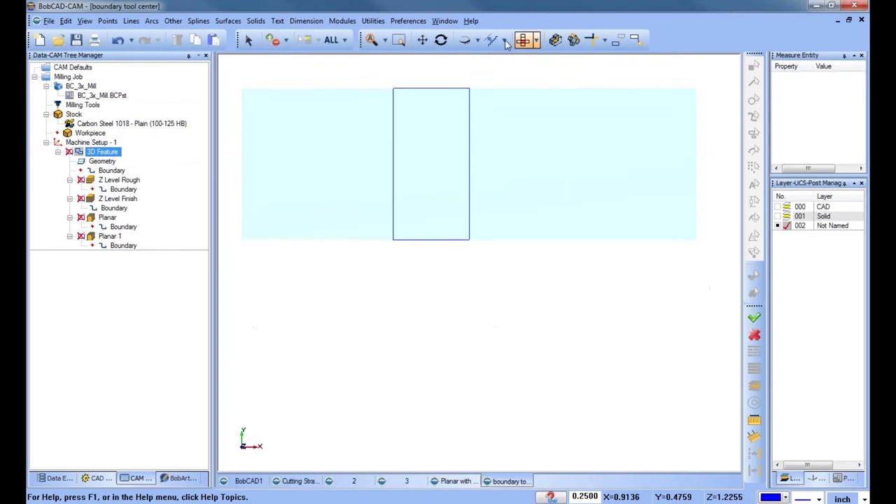
Stretch the boundary rectangle's edge on the foot side of the slope by a delta of X -0.25
{"action": "left_click", "coordinate": [381, 22]}
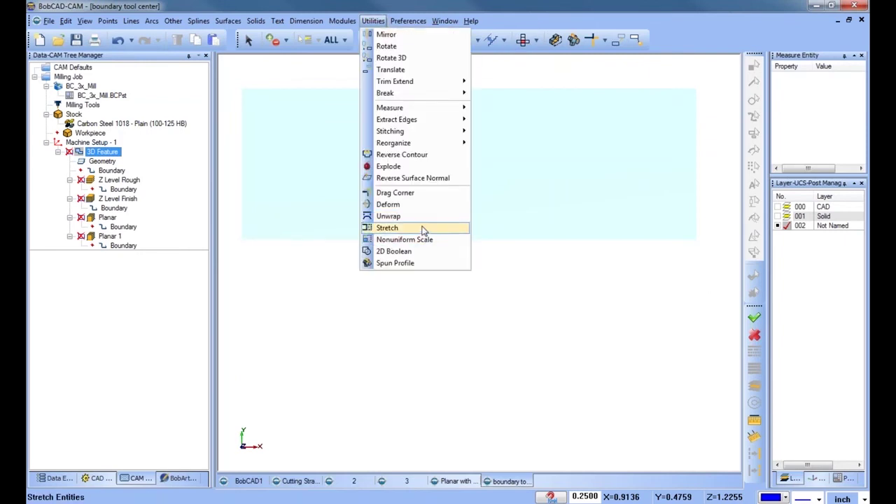
{"action": "left_click", "coordinate": [387, 227]}
{"action": "left_click", "coordinate": [47, 123]}
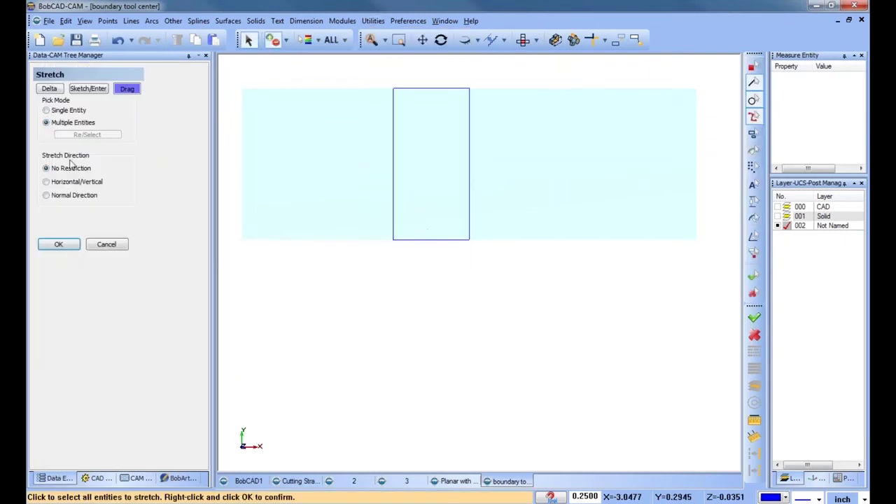
{"action": "left_click", "coordinate": [50, 89]}
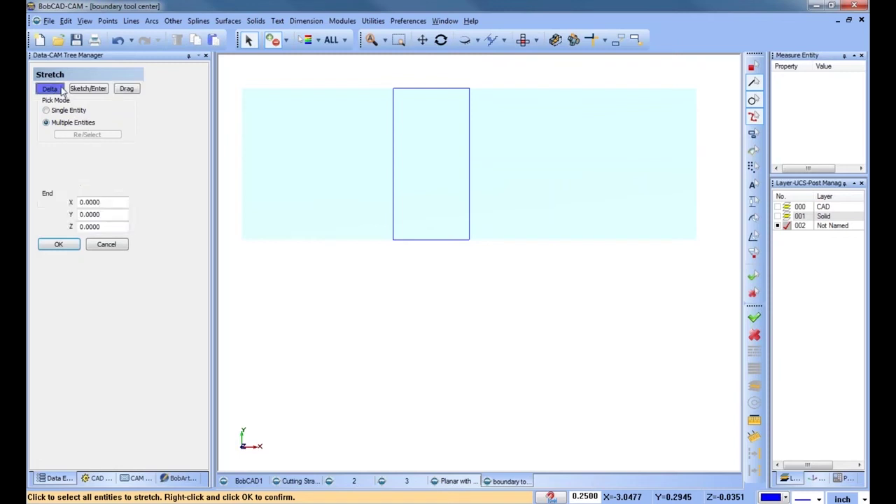
{"action": "left_click_drag", "start_coordinate": [372, 72], "coordinate": [410, 257]}
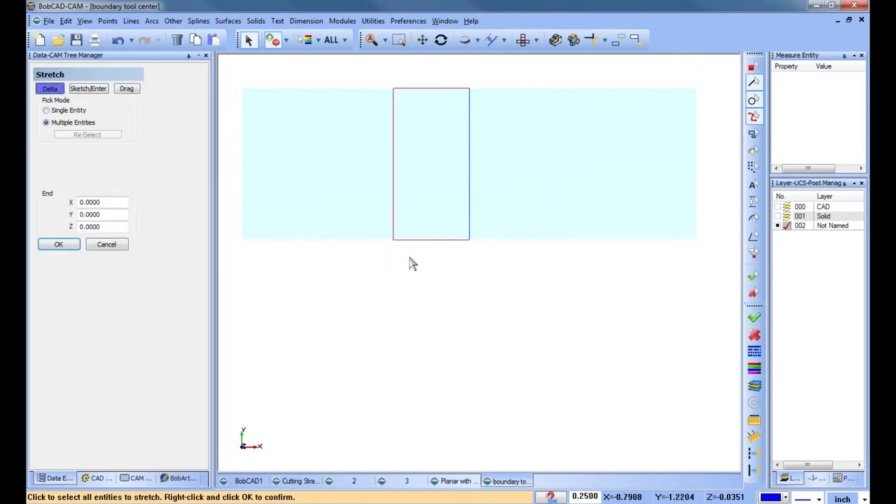
{"action": "key", "text": "space"}
{"action": "left_click", "coordinate": [98, 202]}
{"action": "double_click", "coordinate": [98, 202]}
{"action": "type", "text": "-.25"}
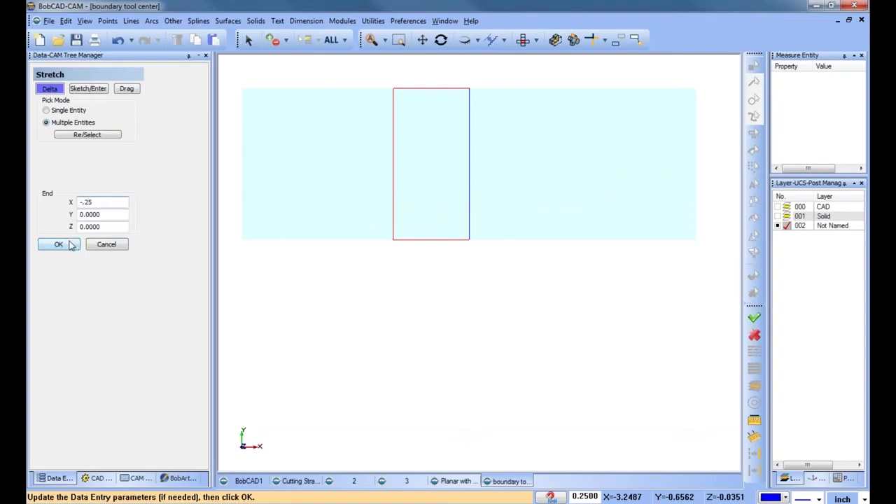
{"action": "left_click", "coordinate": [64, 245]}
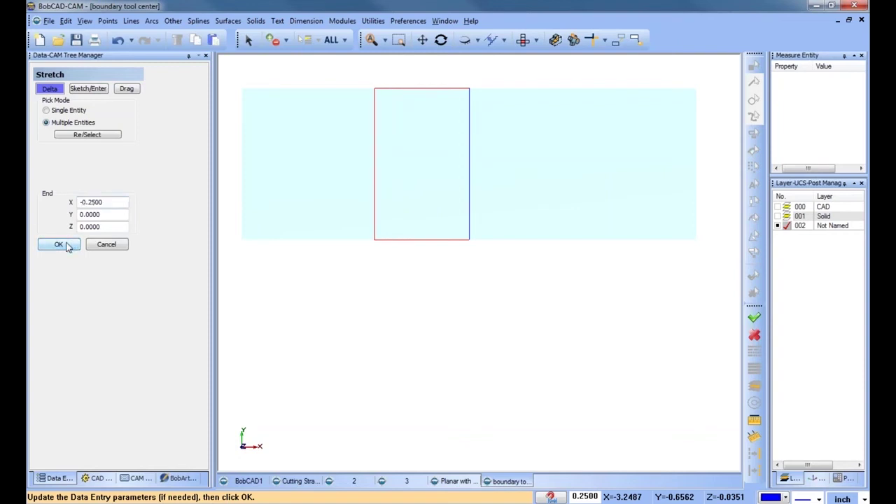
{"action": "left_click", "coordinate": [113, 245]}
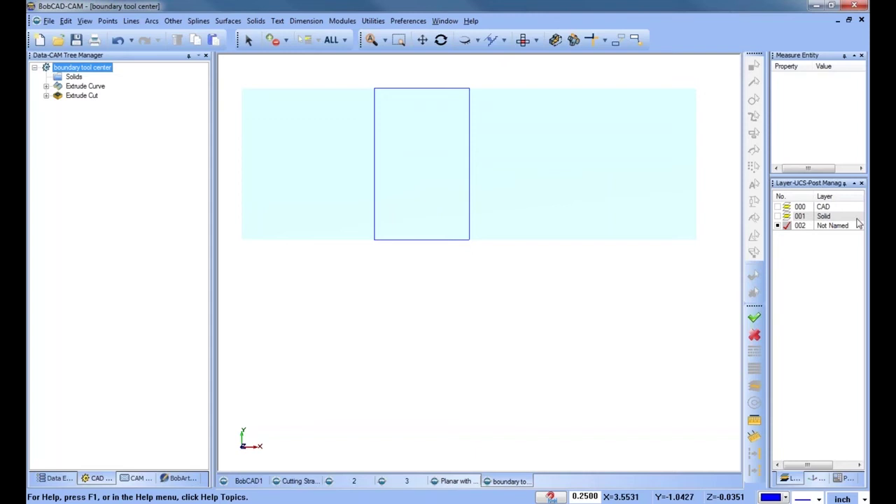
Reselect the stretched rectangle as the boundary of the Z Level Finish operation
{"action": "left_click", "coordinate": [140, 478]}
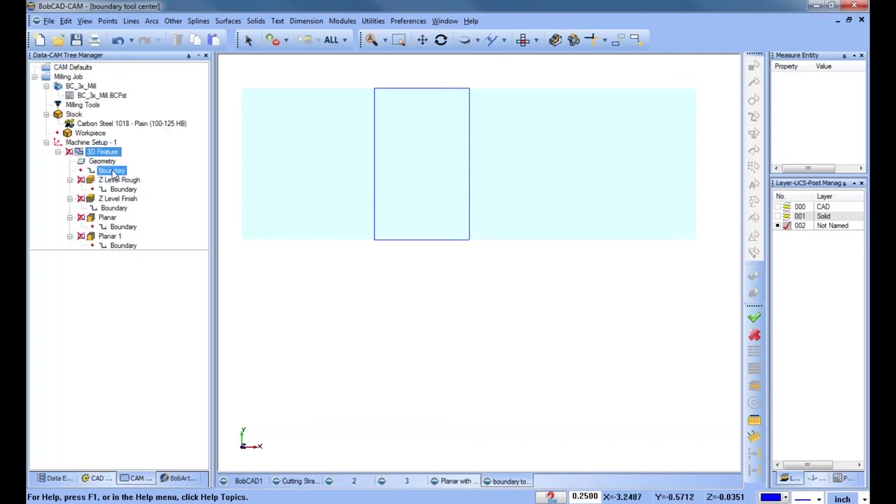
{"action": "right_click", "coordinate": [115, 171]}
{"action": "left_click", "coordinate": [105, 210]}
{"action": "right_click", "coordinate": [113, 208]}
{"action": "left_click", "coordinate": [136, 214]}
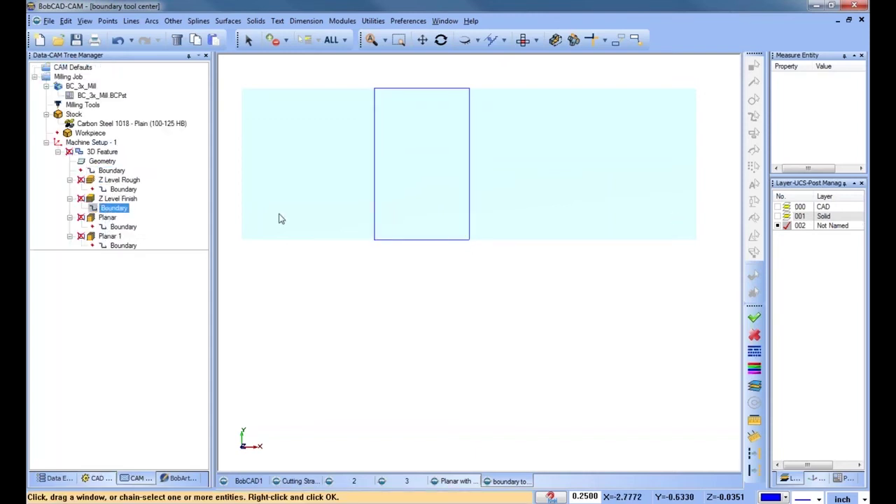
{"action": "right_click", "coordinate": [108, 217]}
{"action": "left_click", "coordinate": [163, 226]}
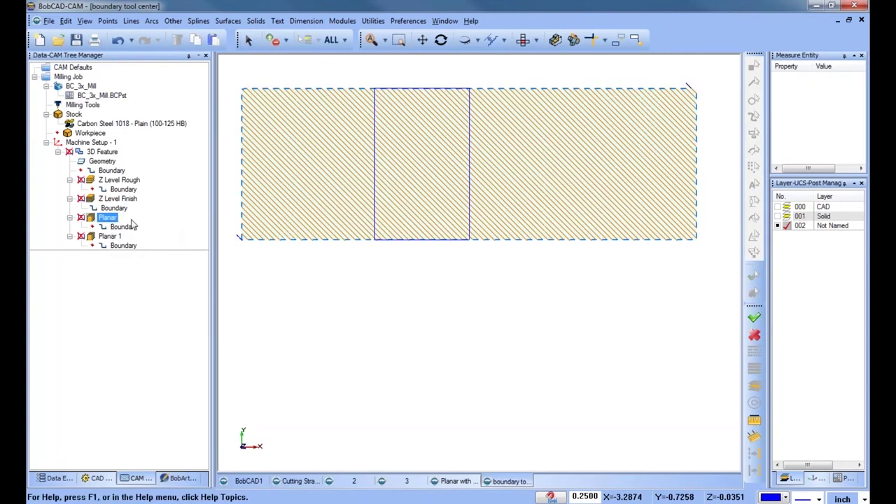
Recompute the Z Level Finish toolpath with the widened boundary and show the Solid layer again to inspect the slope
{"action": "left_click", "coordinate": [113, 199]}
{"action": "right_click", "coordinate": [110, 201]}
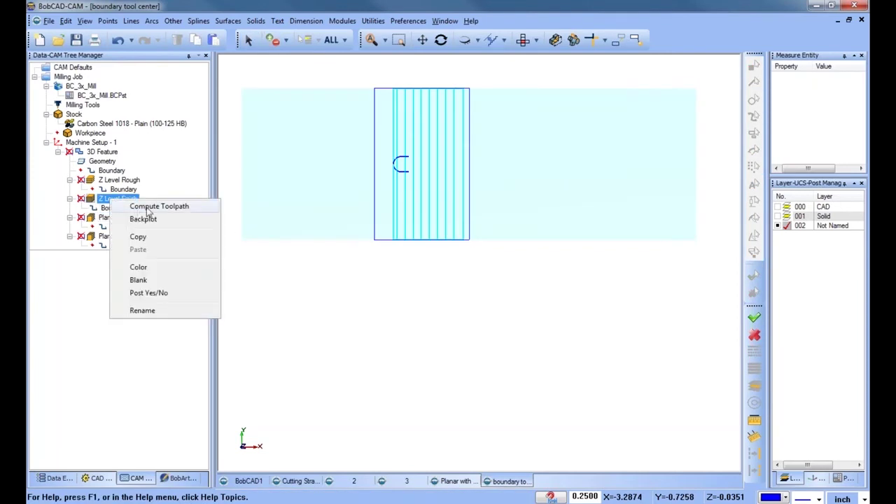
{"action": "left_click", "coordinate": [143, 218]}
{"action": "middle_click_drag", "start_coordinate": [382, 164], "coordinate": [422, 281]}
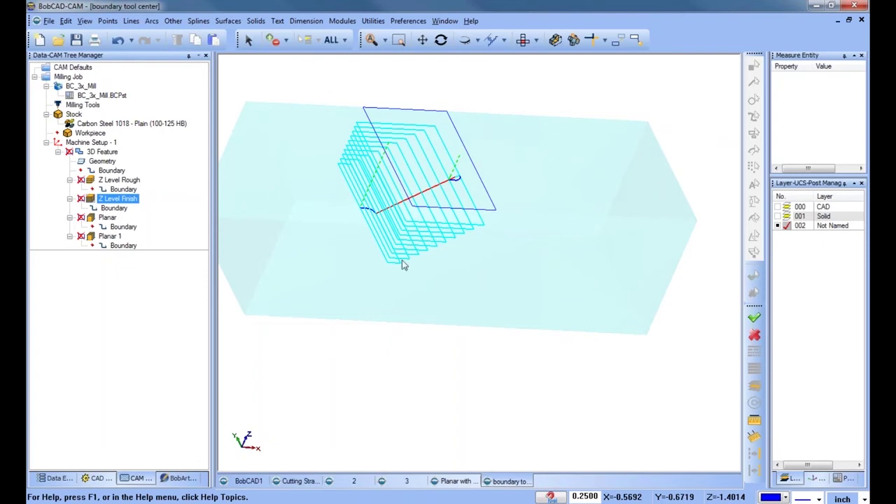
{"action": "mouse_move", "coordinate": [448, 219]}
{"action": "middle_mouse_down"}
{"action": "mouse_move", "coordinate": [494, 236]}
{"action": "mouse_move", "coordinate": [447, 221]}
{"action": "middle_mouse_up"}
{"action": "left_click", "coordinate": [778, 217]}
{"action": "middle_click_drag", "start_coordinate": [484, 273], "coordinate": [409, 308]}
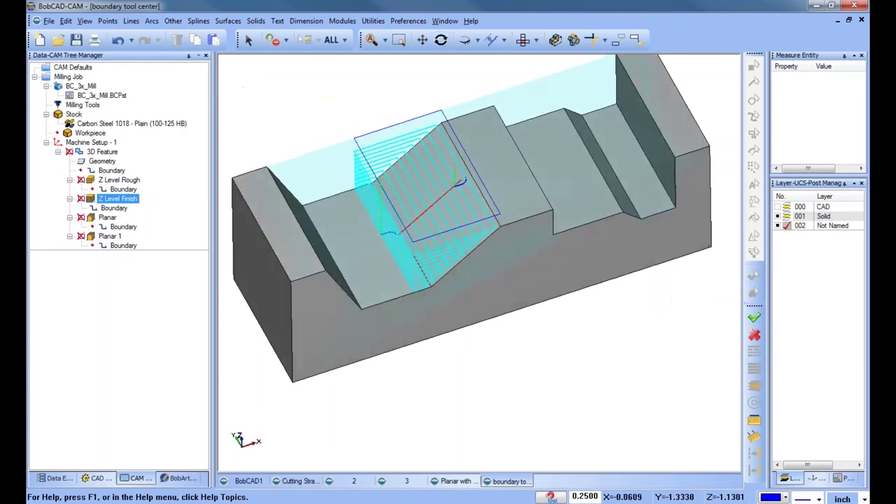
{"action": "middle_click_drag", "start_coordinate": [490, 315], "coordinate": [502, 285]}
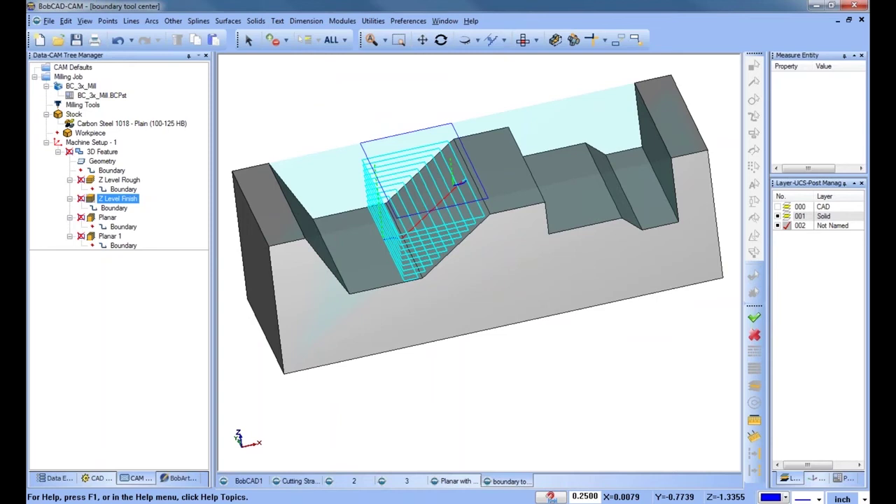
Open the Cone.bbcd file from the Zone folder
{"action": "left_click", "coordinate": [73, 68]}
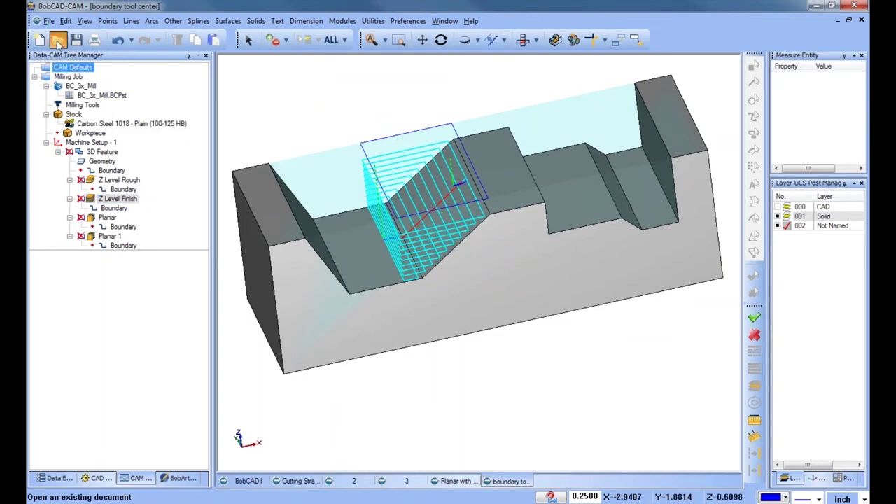
{"action": "left_click", "coordinate": [58, 40]}
{"action": "left_click", "coordinate": [313, 192]}
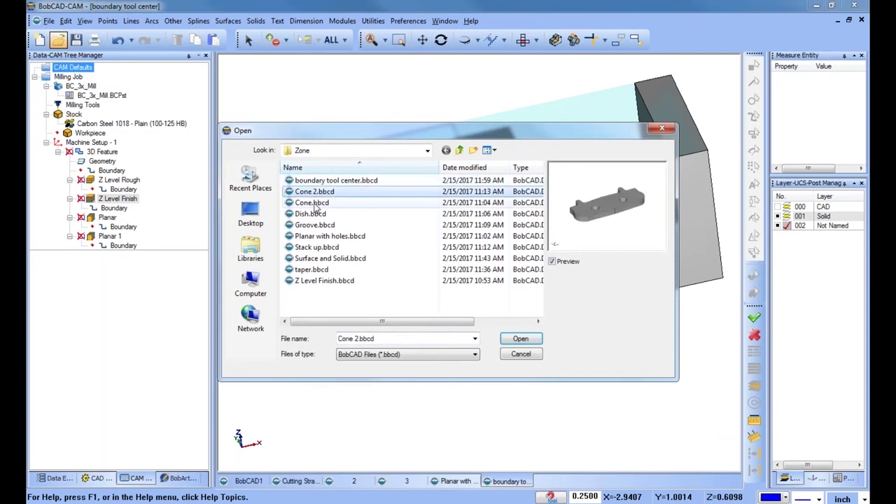
{"action": "left_click", "coordinate": [312, 203]}
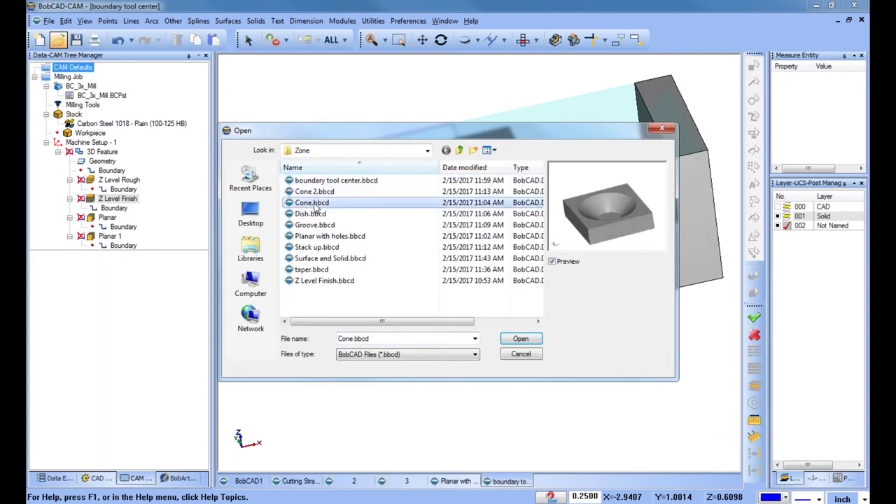
{"action": "left_click", "coordinate": [520, 339]}
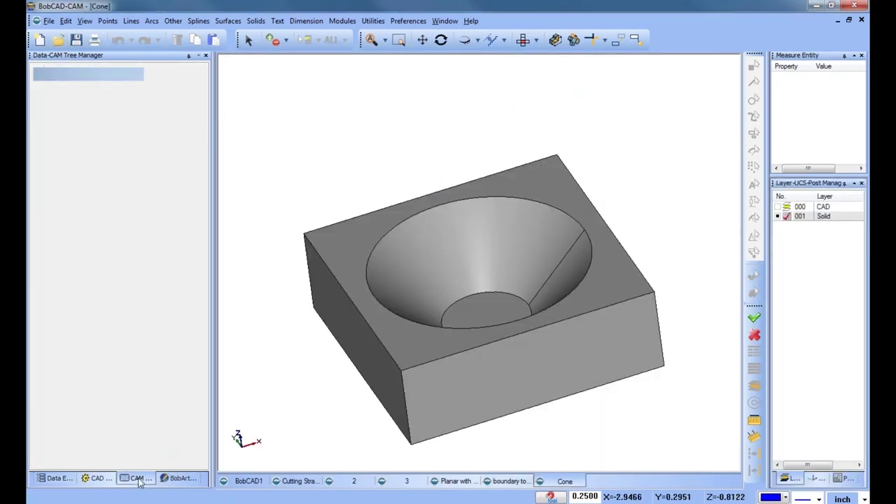
Create a milling job on the BC_3x_Mill machine with rectangular stock for the cone part
{"action": "right_click", "coordinate": [73, 68]}
{"action": "left_click", "coordinate": [105, 76]}
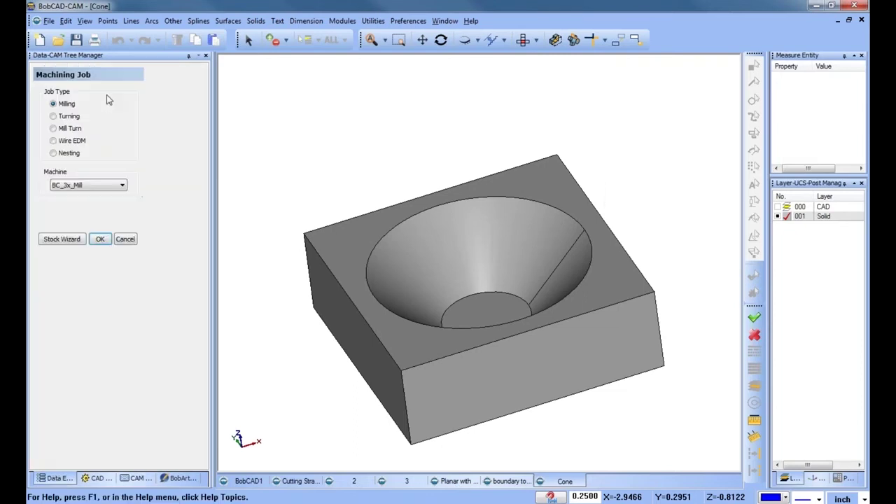
{"action": "left_click", "coordinate": [64, 240]}
{"action": "left_click", "coordinate": [108, 191]}
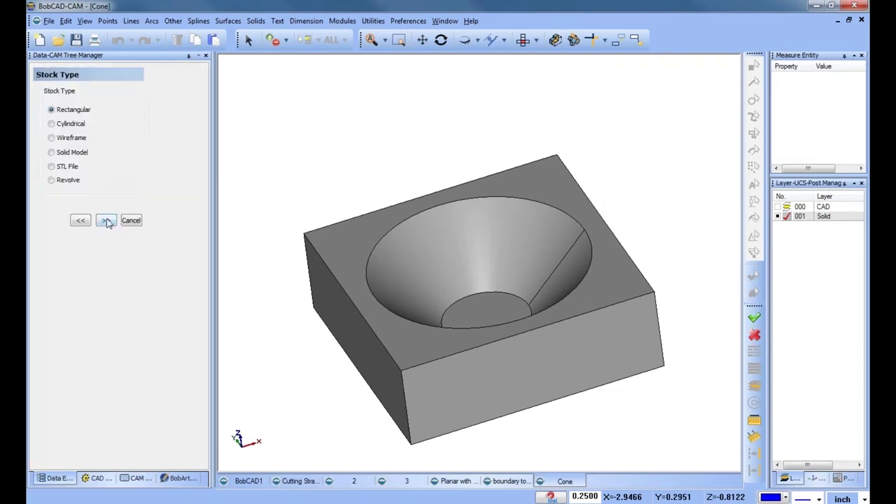
{"action": "left_click", "coordinate": [106, 223]}
{"action": "left_click", "coordinate": [106, 321]}
{"action": "left_click", "coordinate": [100, 124]}
Add a 3D feature with Z Level Rough, Z Level Finish and two Planar operations to Machine Setup - 1, with the entire model as geometry
{"action": "right_click", "coordinate": [91, 144]}
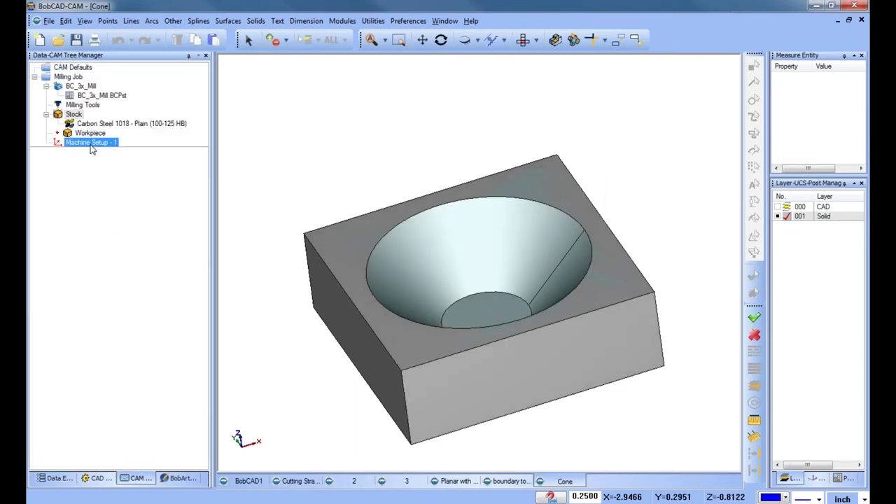
{"action": "left_click", "coordinate": [163, 359]}
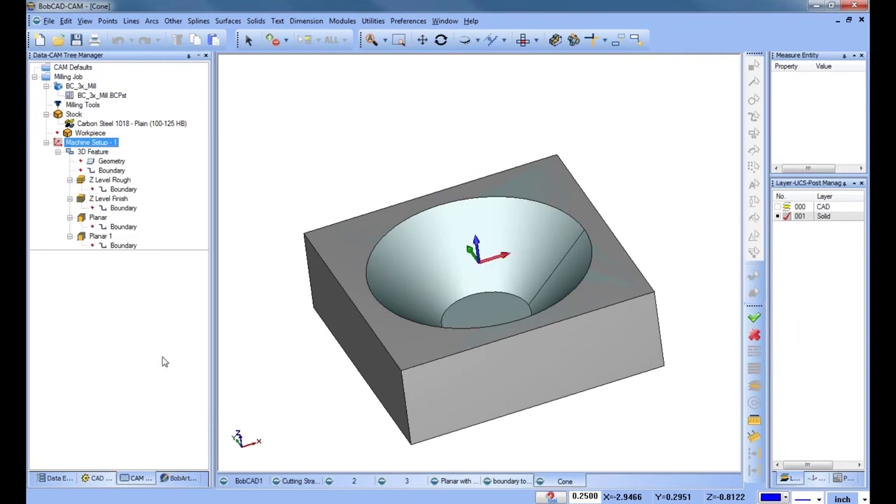
{"action": "right_click", "coordinate": [126, 161]}
{"action": "left_click", "coordinate": [144, 167]}
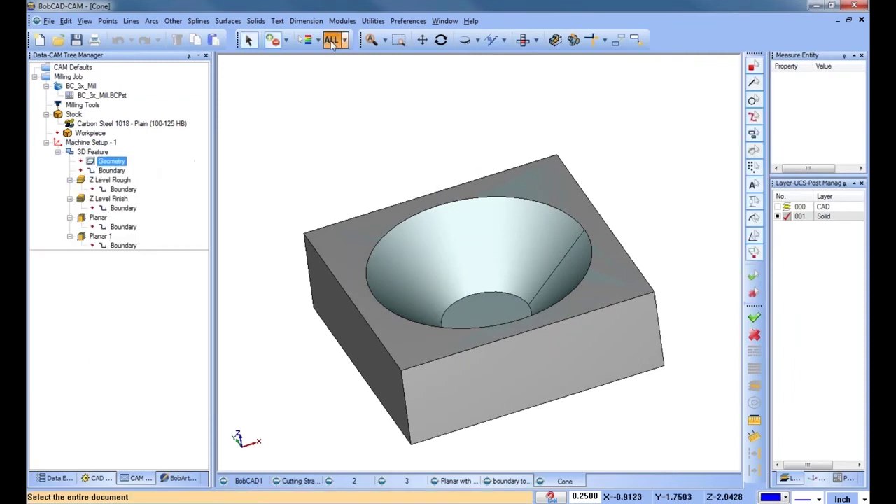
{"action": "left_click", "coordinate": [331, 40]}
Compute the Z Level Rough and Z Level Finish toolpaths on the cone part
{"action": "left_click", "coordinate": [111, 181]}
{"action": "right_click", "coordinate": [111, 181]}
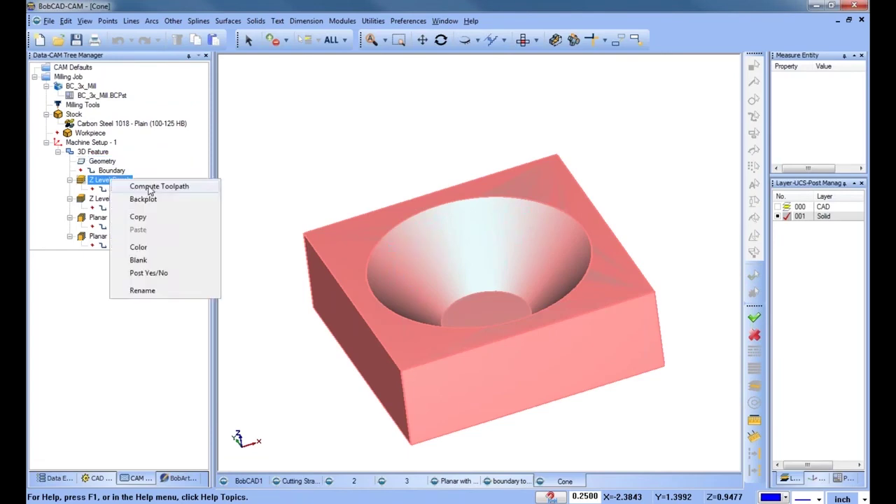
{"action": "left_click", "coordinate": [178, 186]}
{"action": "mouse_move", "coordinate": [441, 276]}
{"action": "middle_mouse_down"}
{"action": "mouse_move", "coordinate": [456, 292]}
{"action": "mouse_move", "coordinate": [456, 273]}
{"action": "middle_mouse_up"}
{"action": "left_click", "coordinate": [109, 199]}
{"action": "right_click", "coordinate": [149, 201]}
{"action": "left_click", "coordinate": [175, 207]}
{"action": "mouse_move", "coordinate": [380, 341]}
{"action": "middle_mouse_down"}
{"action": "mouse_move", "coordinate": [383, 371]}
{"action": "mouse_move", "coordinate": [387, 347]}
{"action": "middle_mouse_up"}
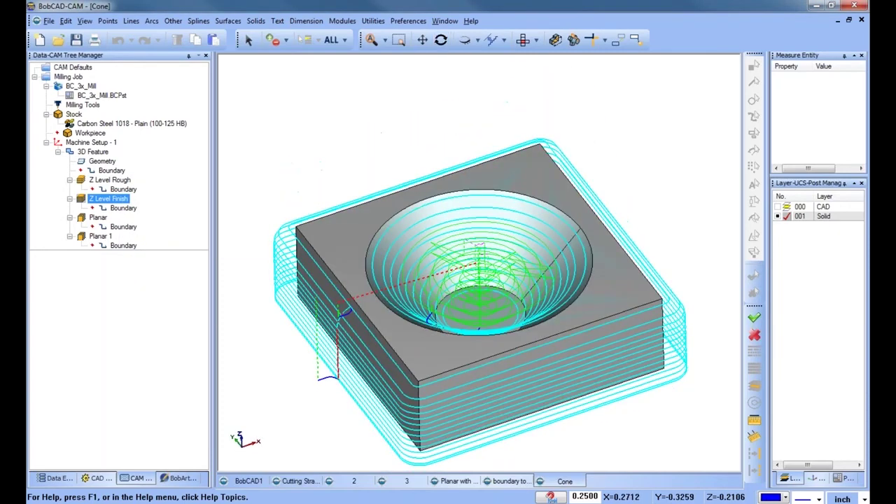
Assign the cone pocket's upper circular edge as the Z Level Finish operation's boundary
{"action": "left_click", "coordinate": [123, 227]}
{"action": "left_click", "coordinate": [122, 209]}
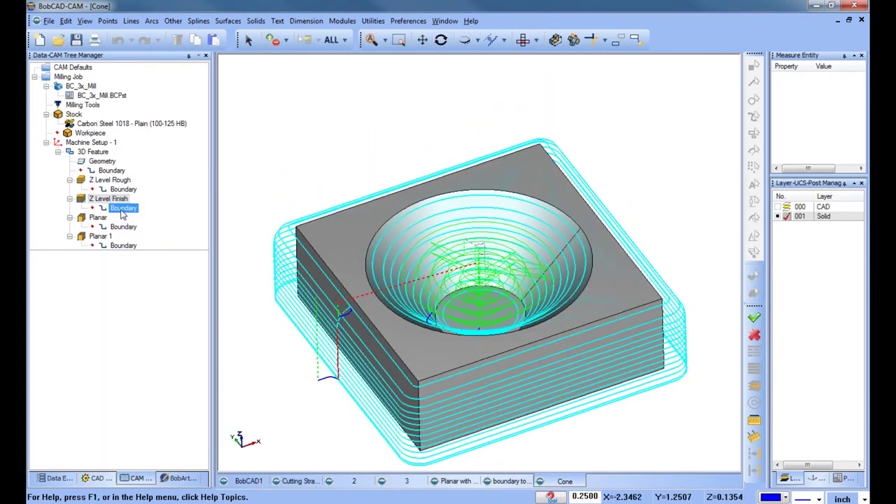
{"action": "right_click", "coordinate": [122, 210]}
{"action": "left_click", "coordinate": [150, 218]}
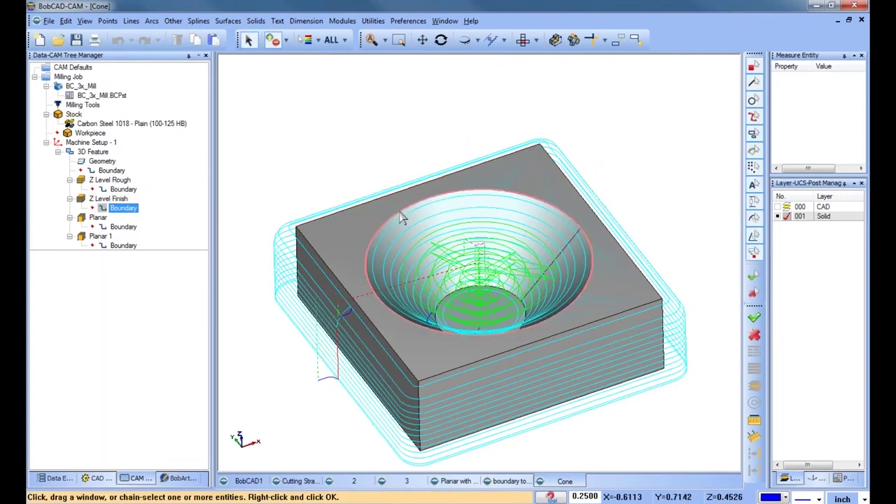
{"action": "key", "text": "space"}
Recompute the Z Level Finish toolpath within the circular boundary of the cone pocket
{"action": "left_click", "coordinate": [109, 198]}
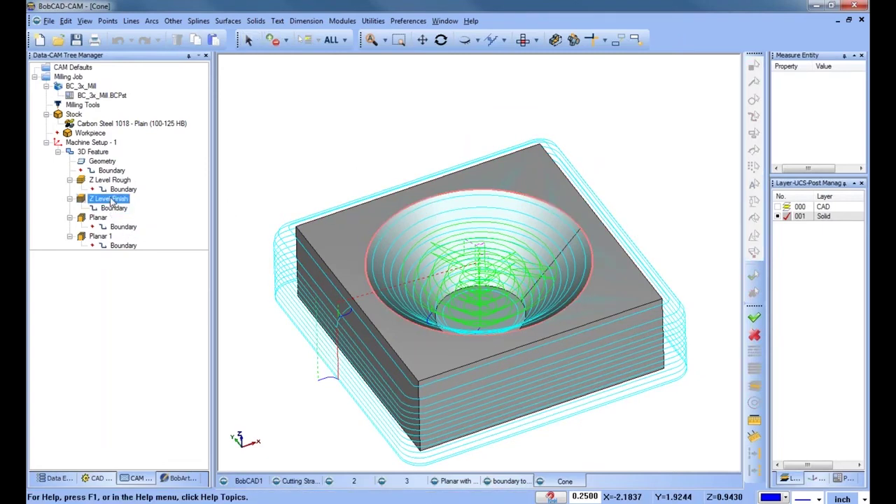
{"action": "right_click", "coordinate": [109, 198]}
{"action": "left_click", "coordinate": [158, 217]}
{"action": "middle_click_drag", "start_coordinate": [506, 331], "coordinate": [522, 364]}
Inspect the toolpaths inside the cone pocket and blank all toolpaths of the 3D feature
{"action": "left_click", "coordinate": [98, 218]}
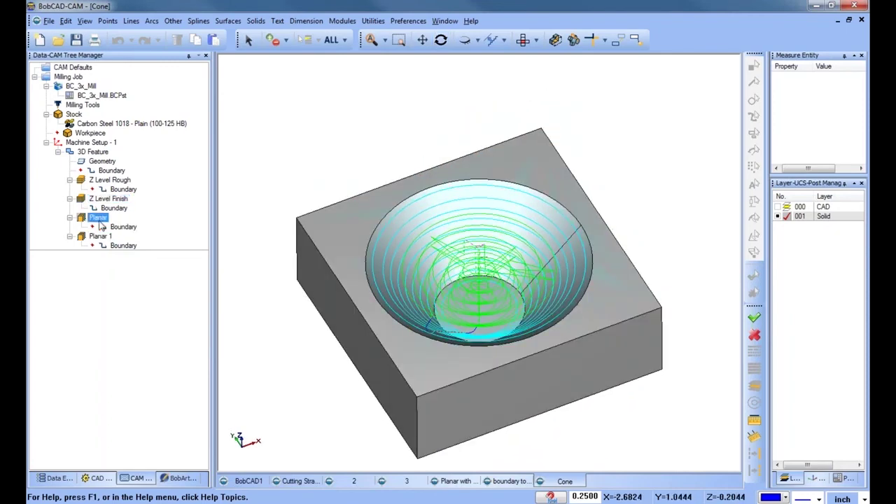
{"action": "left_click", "coordinate": [105, 226]}
{"action": "scroll", "coordinate": [511, 304], "scroll_direction": "up", "scroll_amount": 3}
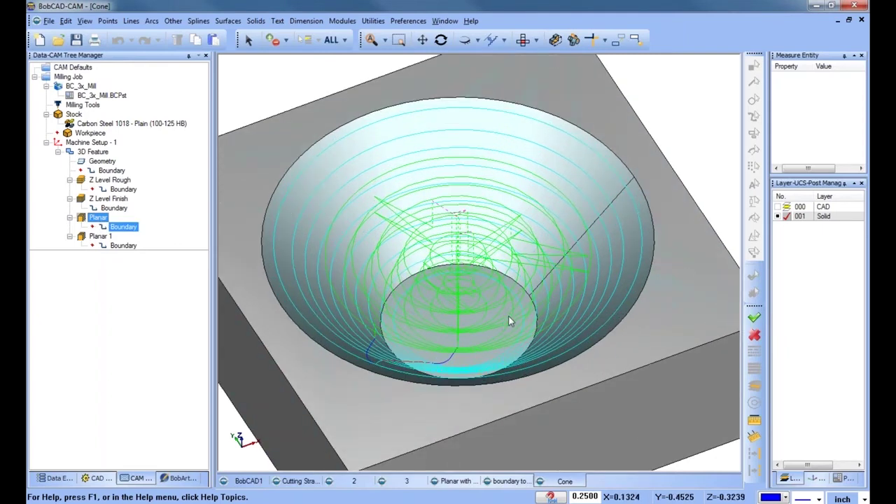
{"action": "scroll", "coordinate": [510, 321], "scroll_direction": "down", "scroll_amount": 3}
{"action": "right_click", "coordinate": [89, 151]}
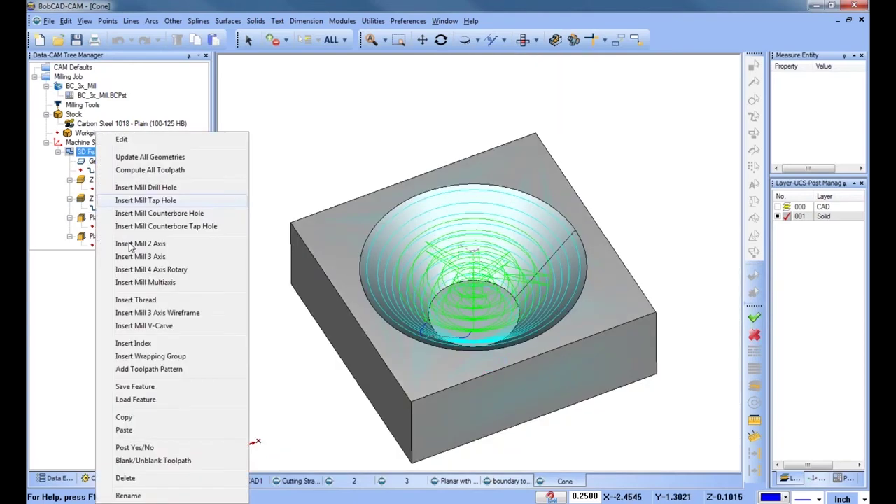
{"action": "left_click", "coordinate": [180, 460]}
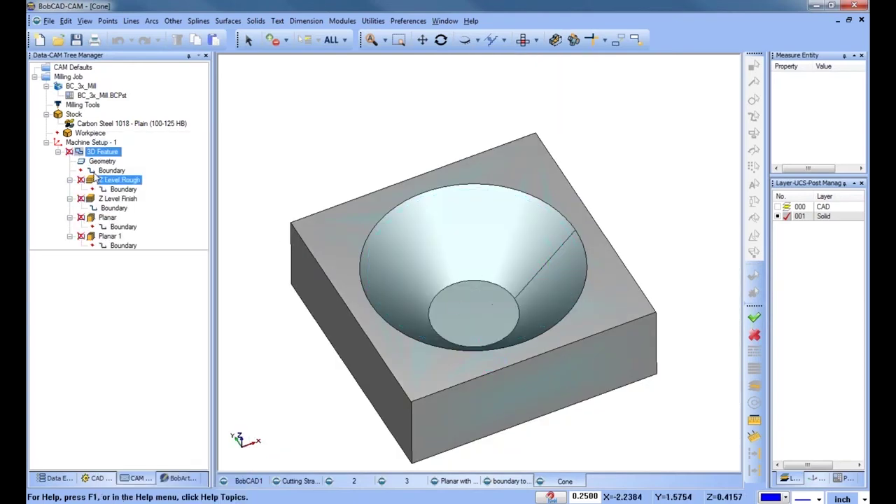
Insert a Mill 2 Axis feature on the cone pocket's floor face and pick the floor edge as the bottom of the feature
{"action": "right_click", "coordinate": [91, 142]}
{"action": "left_click", "coordinate": [159, 228]}
{"action": "left_click", "coordinate": [359, 143]}
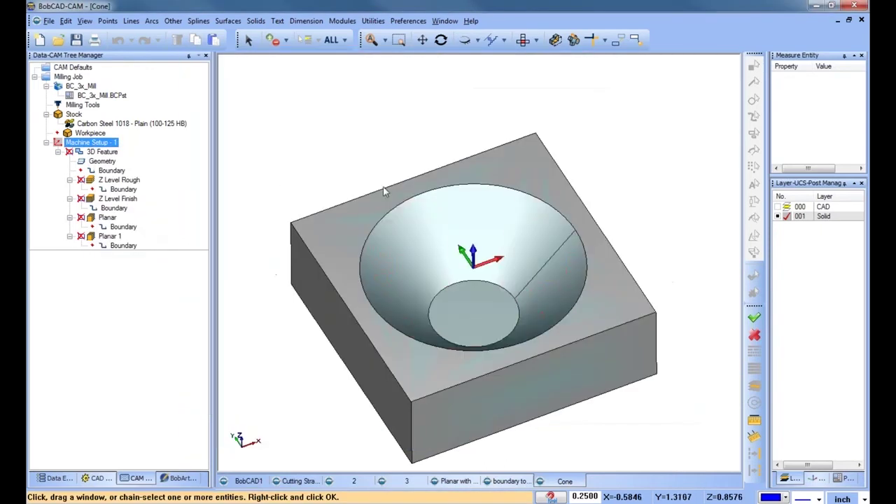
{"action": "left_click", "coordinate": [469, 313]}
{"action": "left_click", "coordinate": [541, 434]}
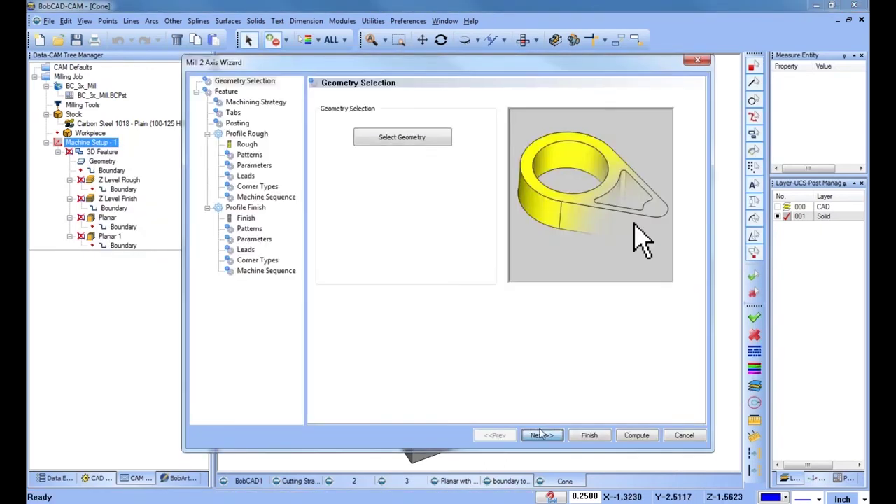
{"action": "left_click", "coordinate": [465, 257]}
{"action": "left_click", "coordinate": [454, 282]}
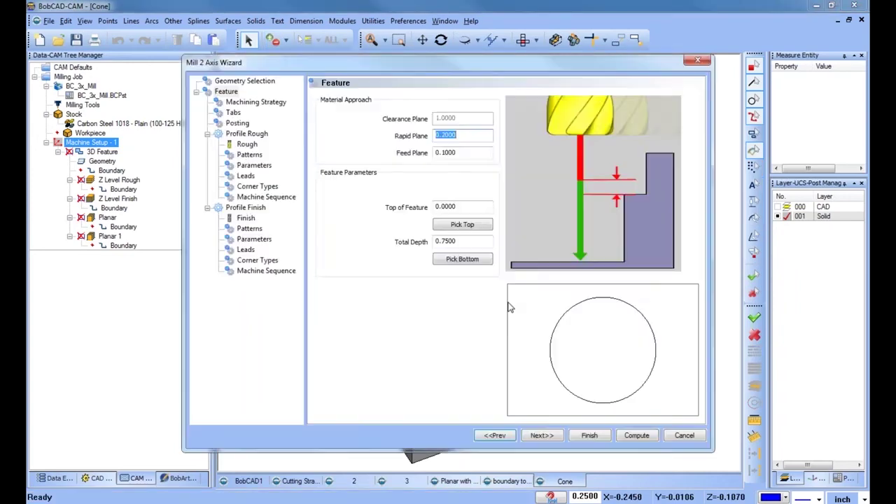
Apply the Pocketing template to the 2-axis feature and remove its Profile Finish operation
{"action": "left_click", "coordinate": [259, 102]}
{"action": "left_click", "coordinate": [338, 140]}
{"action": "left_click", "coordinate": [356, 299]}
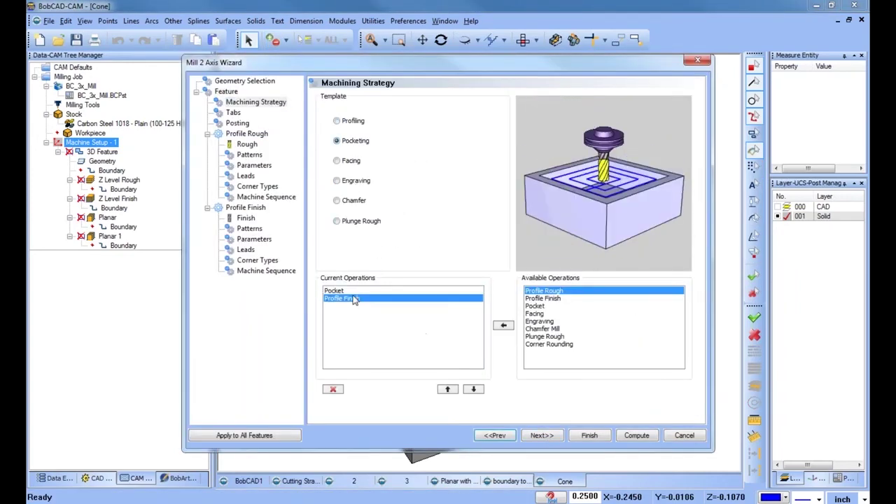
{"action": "left_click", "coordinate": [333, 389]}
{"action": "left_click", "coordinate": [540, 436]}
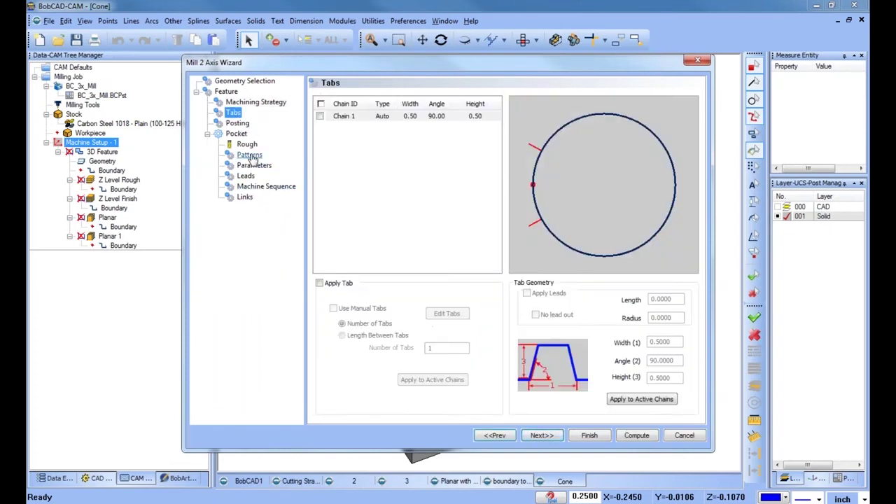
Choose the pocket's cut pattern, then complete the 2-axis feature and compute its Pocket toolpath on the cone floor
{"action": "left_click", "coordinate": [249, 154]}
{"action": "left_click", "coordinate": [339, 207]}
{"action": "left_click", "coordinate": [588, 435]}
{"action": "right_click", "coordinate": [99, 283]}
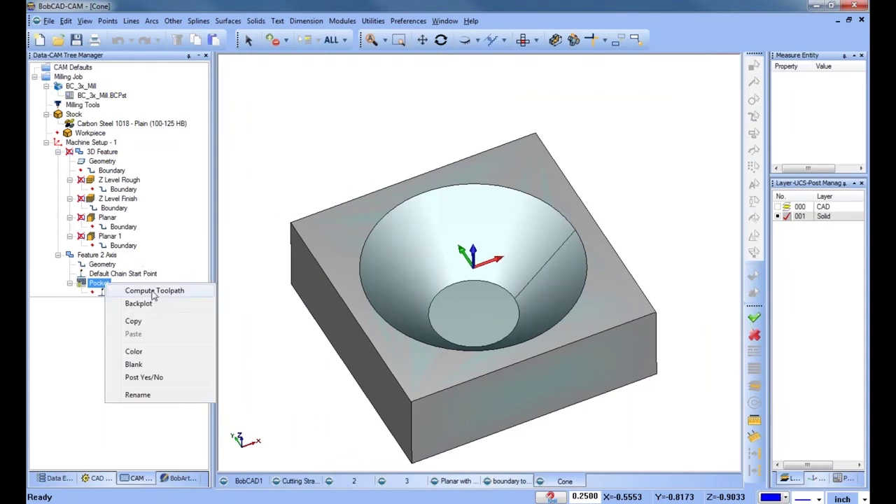
{"action": "left_click", "coordinate": [154, 291]}
{"action": "middle_click_drag", "start_coordinate": [441, 332], "coordinate": [458, 339]}
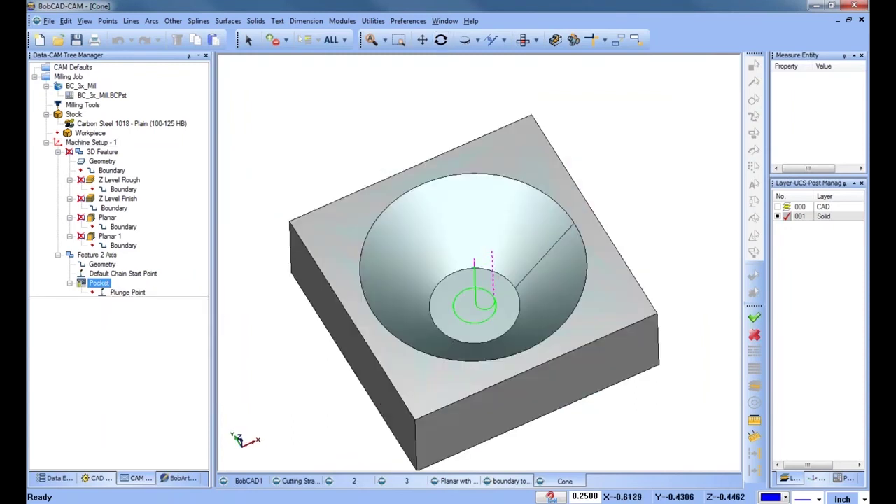
Display the Z Level Finish toolpath on the cone wall together with the floor's Pocket toolpath
{"action": "left_click", "coordinate": [114, 208]}
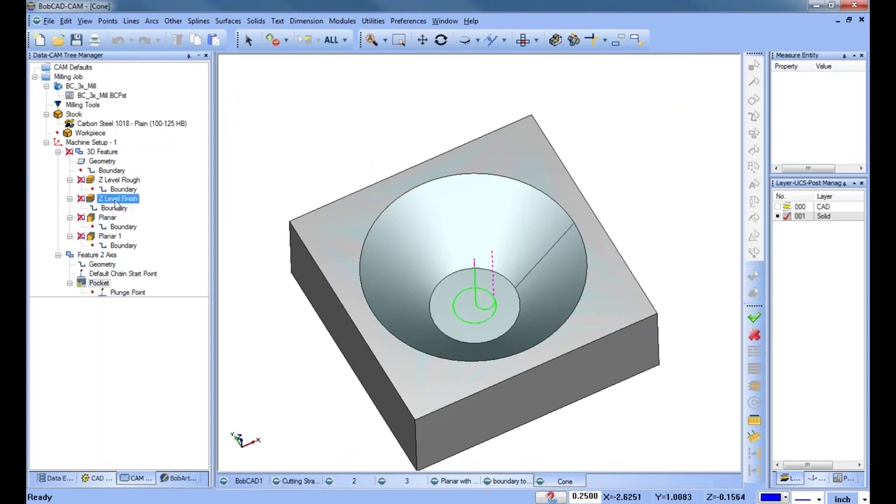
{"action": "left_click", "coordinate": [117, 200]}
{"action": "left_click", "coordinate": [114, 182]}
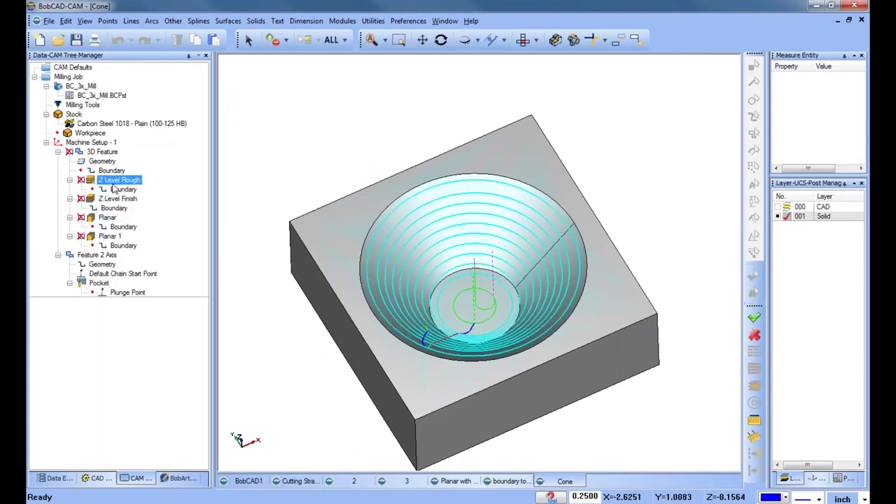
{"action": "left_click", "coordinate": [119, 199]}
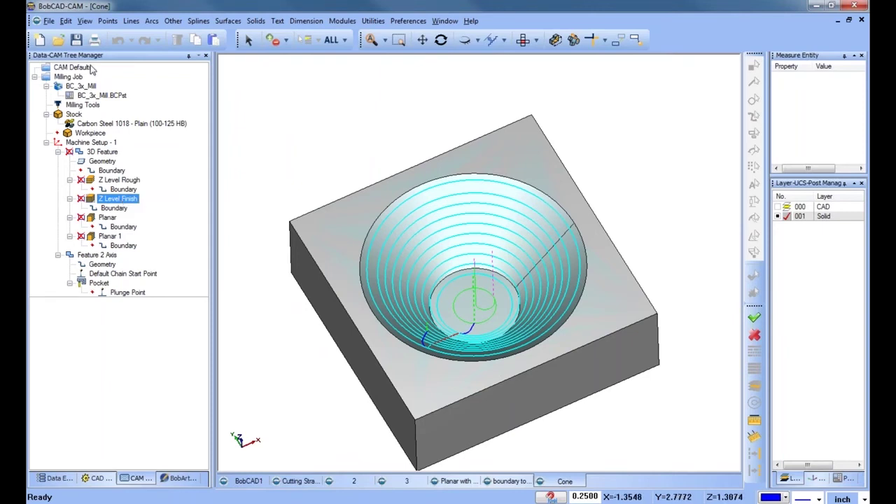
Open Dish.bbcd and examine the ring-shaped part's inner recess and central opening from several angles
{"action": "left_click", "coordinate": [58, 39]}
{"action": "left_click", "coordinate": [327, 202]}
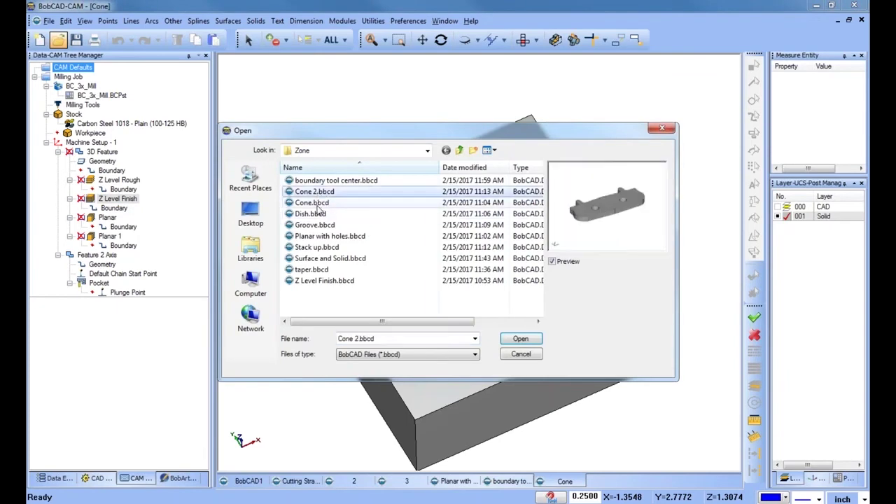
{"action": "left_click", "coordinate": [314, 214]}
{"action": "left_click", "coordinate": [520, 338]}
{"action": "middle_click_drag", "start_coordinate": [500, 288], "coordinate": [499, 297]}
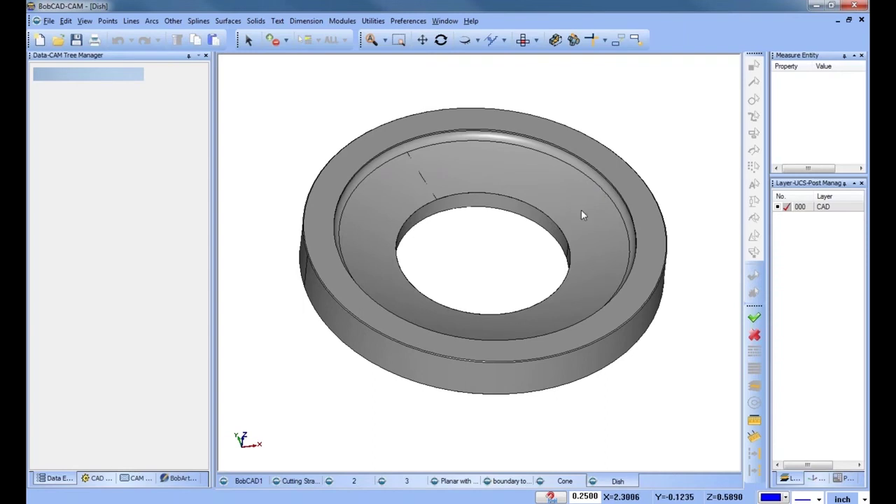
{"action": "mouse_move", "coordinate": [535, 300]}
{"action": "middle_mouse_down"}
{"action": "mouse_move", "coordinate": [538, 273]}
{"action": "mouse_move", "coordinate": [536, 298]}
{"action": "middle_mouse_up"}
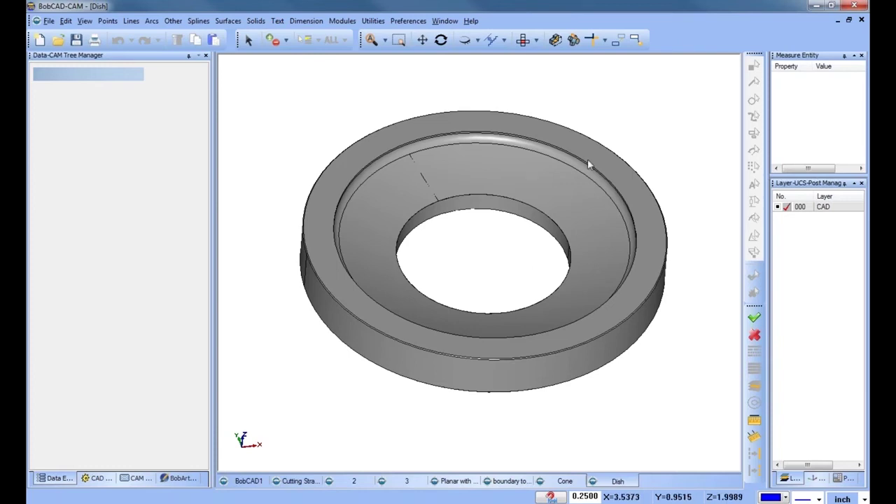
{"action": "mouse_move", "coordinate": [534, 266]}
{"action": "middle_mouse_down"}
{"action": "mouse_move", "coordinate": [526, 236]}
{"action": "mouse_move", "coordinate": [538, 260]}
{"action": "middle_mouse_up"}
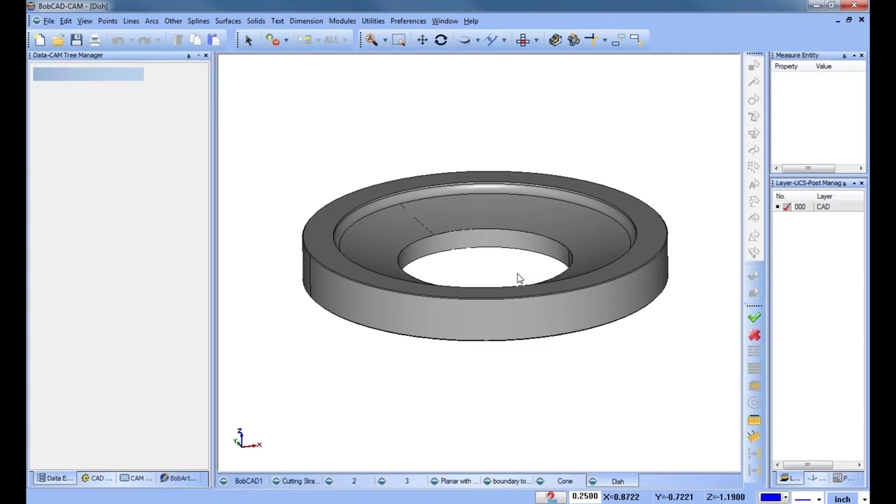
Preview the sample files in the Zone folder and open Surface and Solid.bbcd
{"action": "left_click", "coordinate": [58, 40]}
{"action": "left_click", "coordinate": [310, 214]}
{"action": "left_click", "coordinate": [314, 225]}
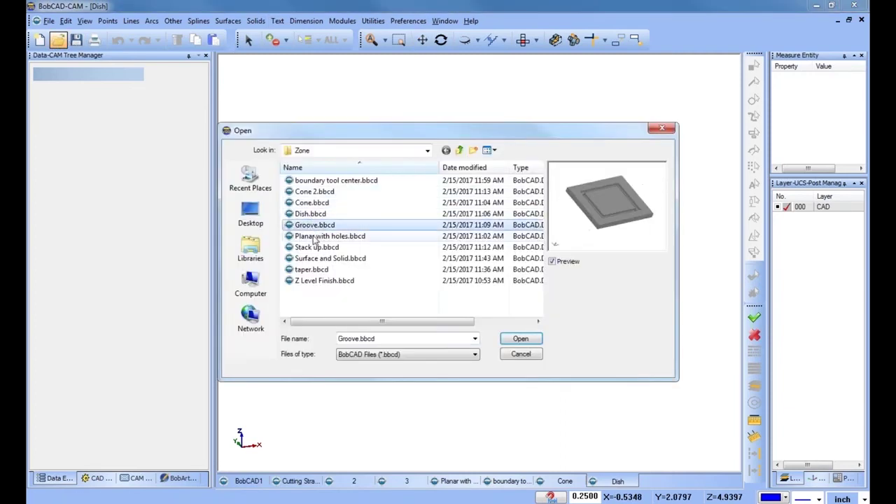
{"action": "left_click", "coordinate": [319, 236]}
{"action": "left_click", "coordinate": [323, 248]}
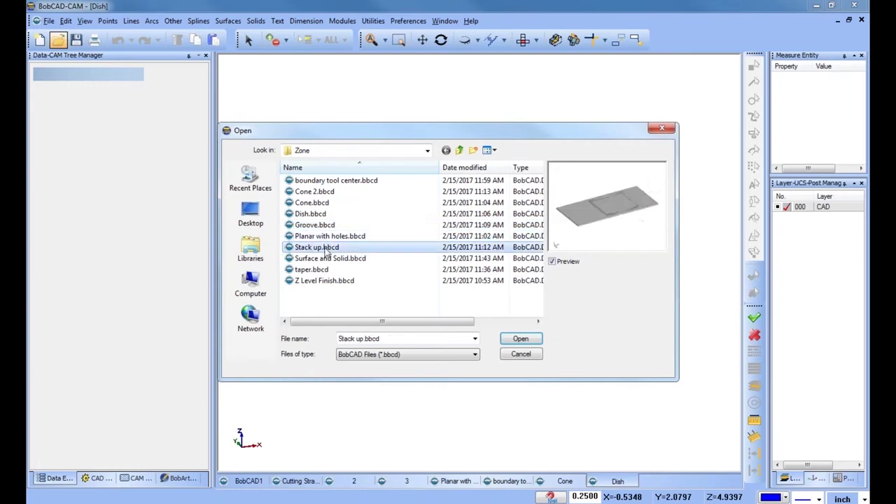
{"action": "left_click", "coordinate": [339, 259]}
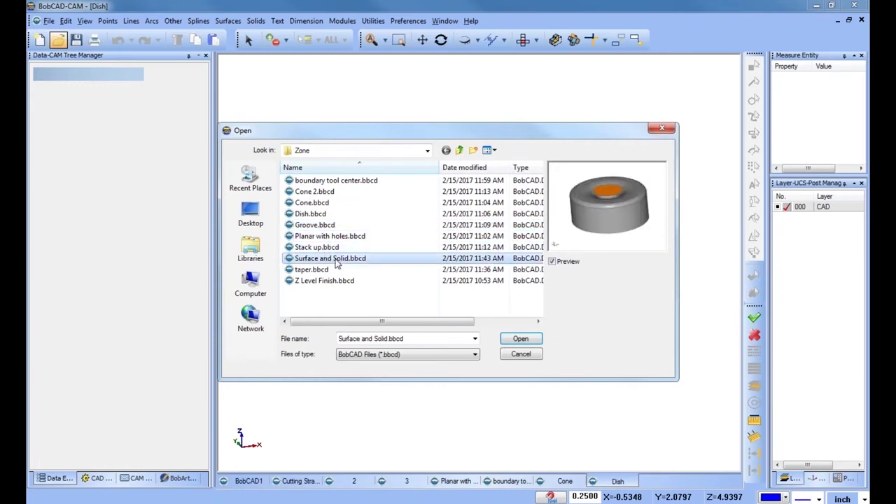
{"action": "left_click", "coordinate": [521, 339]}
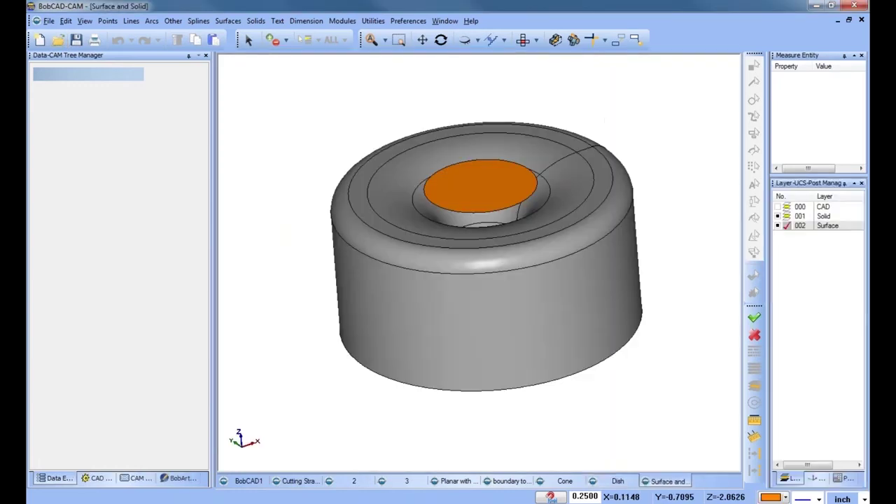
Make the Solid layer active and hide the Surface layer
{"action": "left_click", "coordinate": [786, 217]}
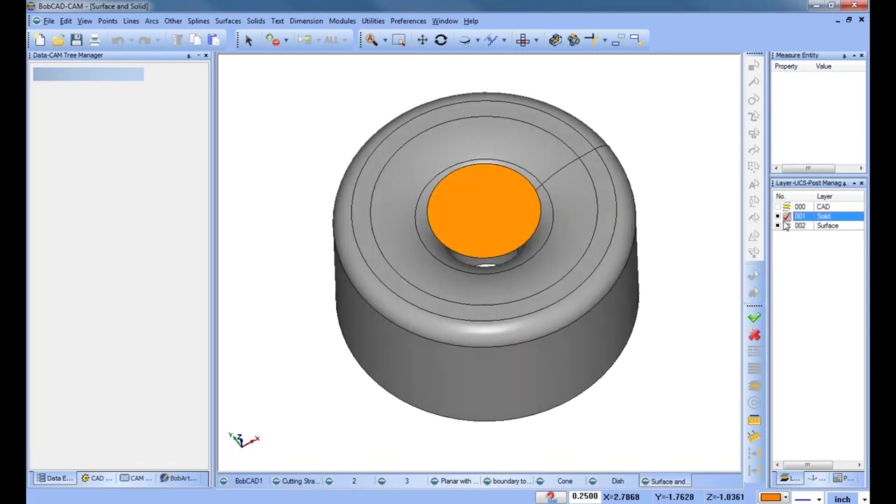
{"action": "left_click", "coordinate": [778, 226]}
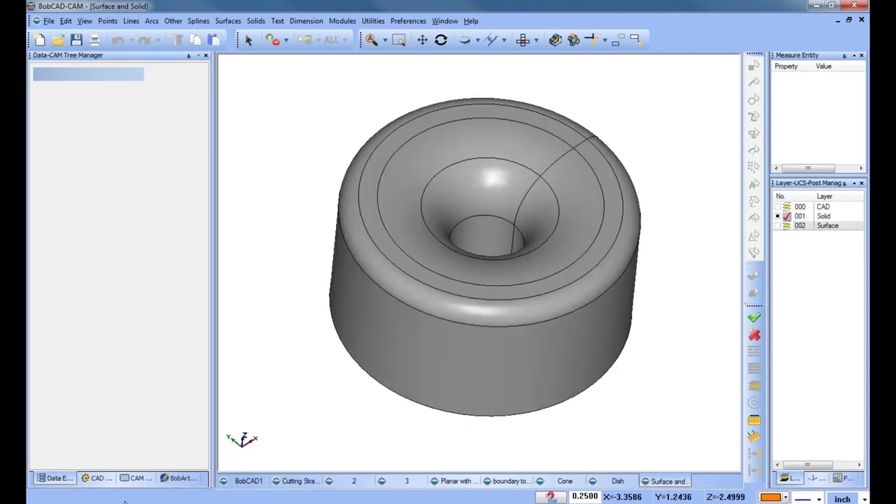
Create a milling job on the BC_3x_Mill machine with bounding-box stock sized automatically from the workspace
{"action": "right_click", "coordinate": [82, 71]}
{"action": "left_click", "coordinate": [112, 84]}
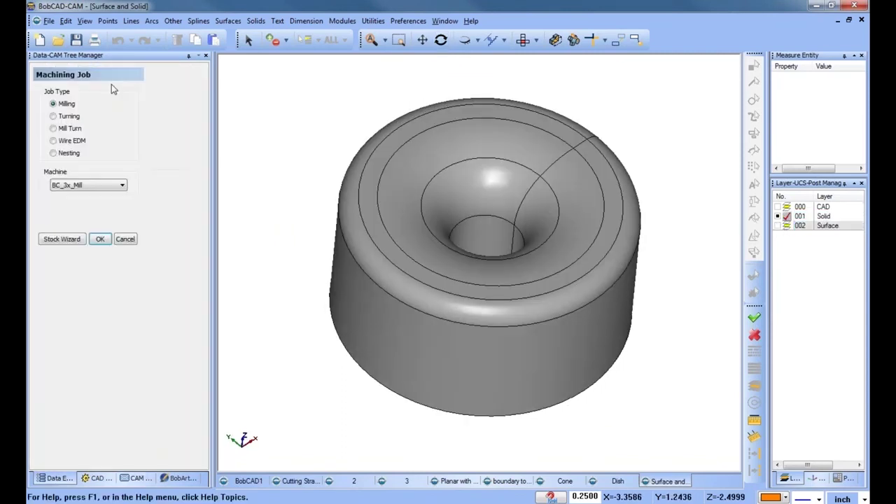
{"action": "left_click", "coordinate": [65, 240]}
{"action": "left_click", "coordinate": [105, 191]}
{"action": "left_click", "coordinate": [106, 221]}
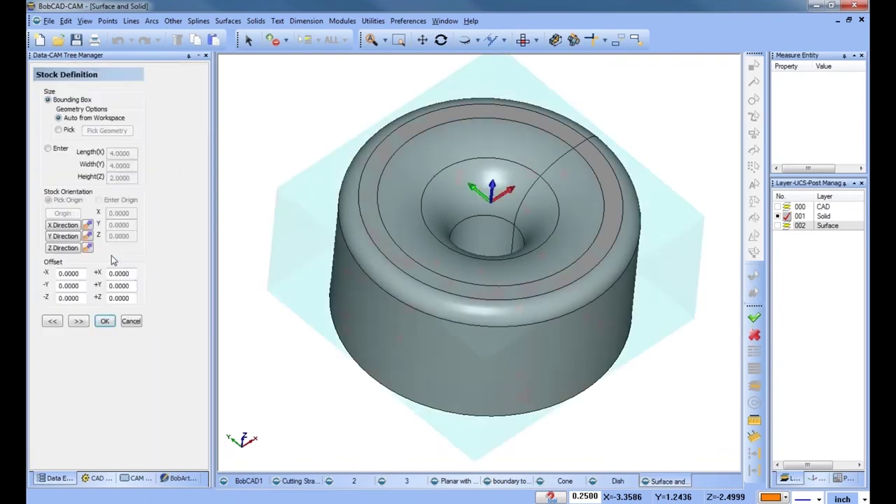
{"action": "left_click", "coordinate": [104, 320]}
Paste the copied 3D feature into Machine Setup - 1 and assign the entire visible solid as its geometry
{"action": "right_click", "coordinate": [93, 143]}
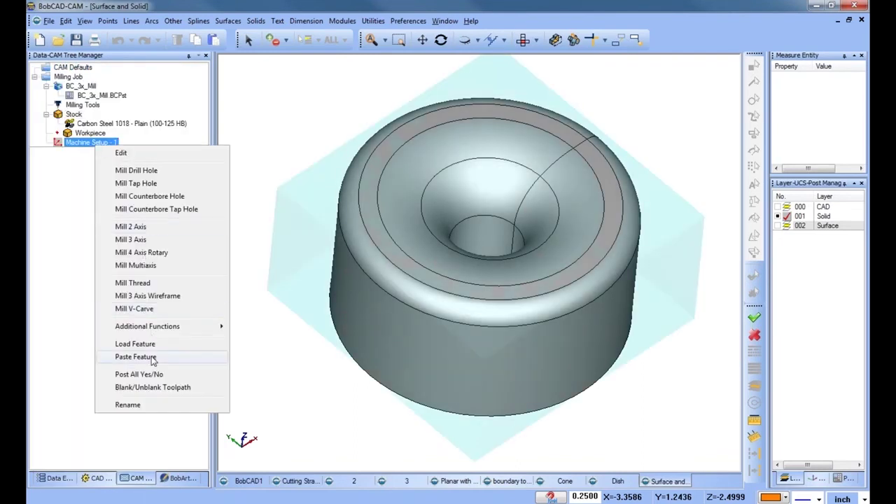
{"action": "left_click", "coordinate": [154, 360]}
{"action": "left_click", "coordinate": [116, 172]}
{"action": "right_click", "coordinate": [112, 161]}
{"action": "left_click", "coordinate": [131, 170]}
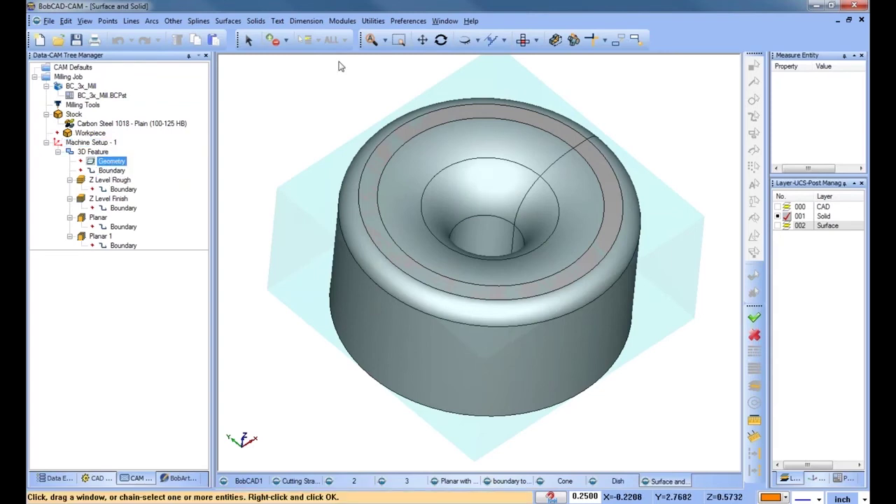
{"action": "left_click", "coordinate": [334, 43]}
{"action": "right_click", "coordinate": [330, 113]}
{"action": "left_click", "coordinate": [341, 119]}
Compute the first Planar operation's toolpath on the round solid and view it from the side
{"action": "left_click", "coordinate": [121, 190]}
{"action": "left_click", "coordinate": [124, 227]}
{"action": "right_click", "coordinate": [98, 218]}
{"action": "left_click", "coordinate": [143, 227]}
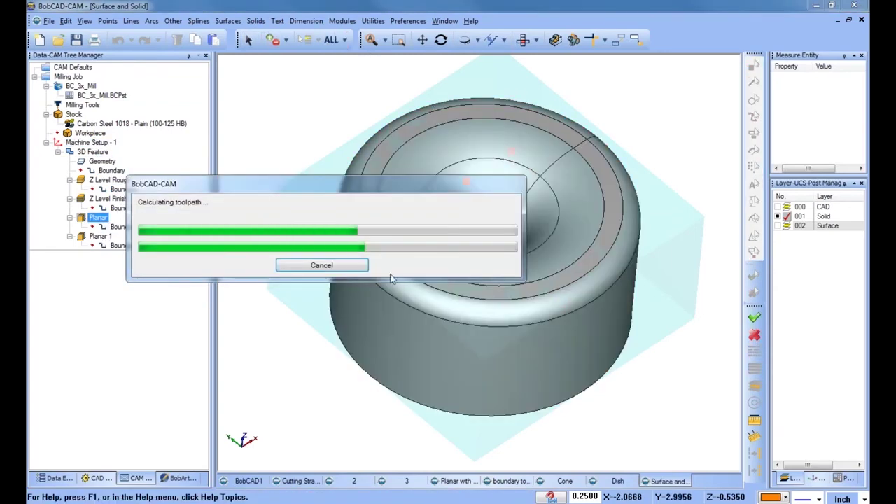
{"action": "middle_click_drag", "start_coordinate": [522, 281], "coordinate": [464, 244]}
Review the Planar operation's pattern, parameter and lead settings, and examine its toolpath around the central hole
{"action": "left_click", "coordinate": [93, 153]}
{"action": "right_click", "coordinate": [93, 157]}
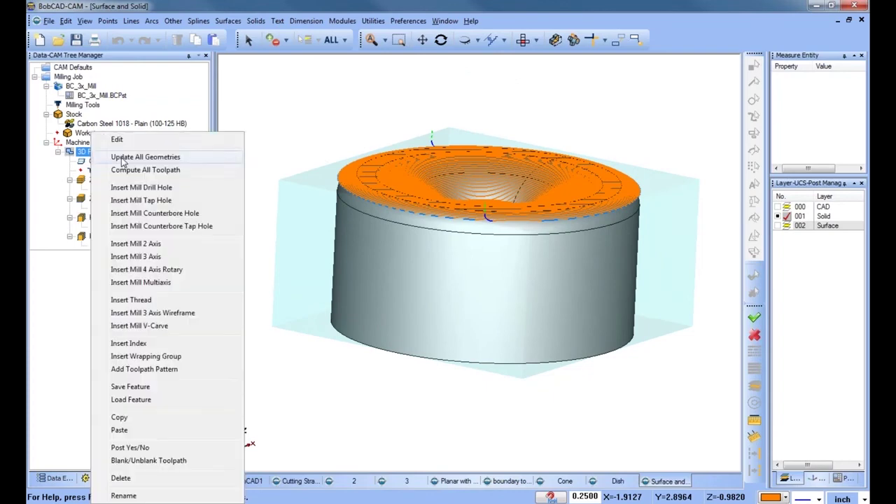
{"action": "left_click", "coordinate": [89, 138]}
{"action": "left_click", "coordinate": [249, 270]}
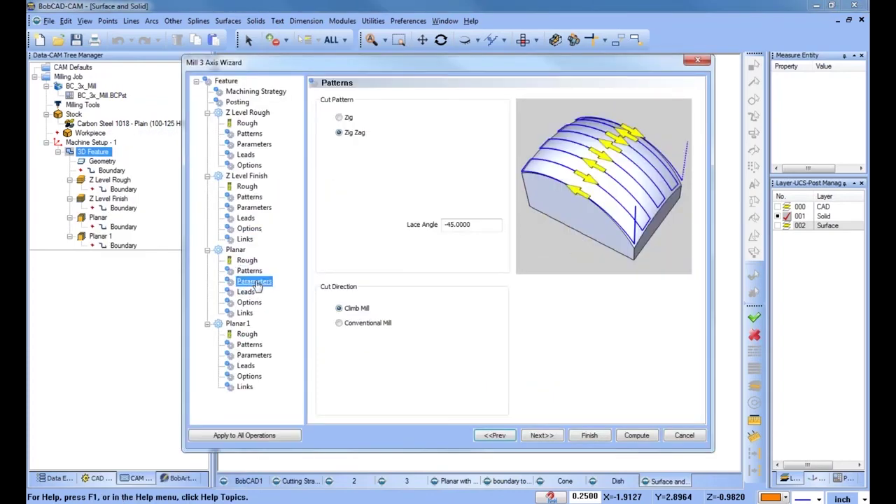
{"action": "left_click", "coordinate": [253, 281]}
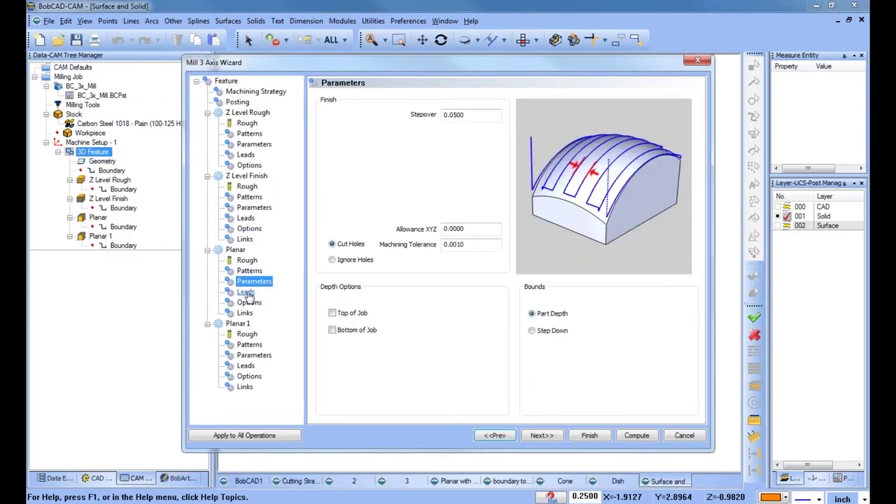
{"action": "left_click", "coordinate": [245, 292]}
{"action": "left_click", "coordinate": [251, 282]}
{"action": "left_click", "coordinate": [574, 435]}
{"action": "scroll", "coordinate": [500, 266], "scroll_direction": "up", "scroll_amount": 5}
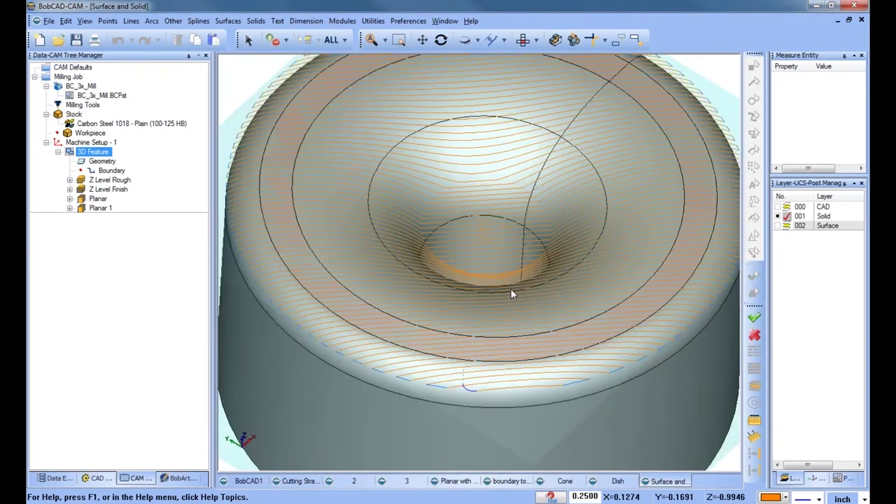
{"action": "scroll", "coordinate": [511, 294], "scroll_direction": "down", "scroll_amount": 5}
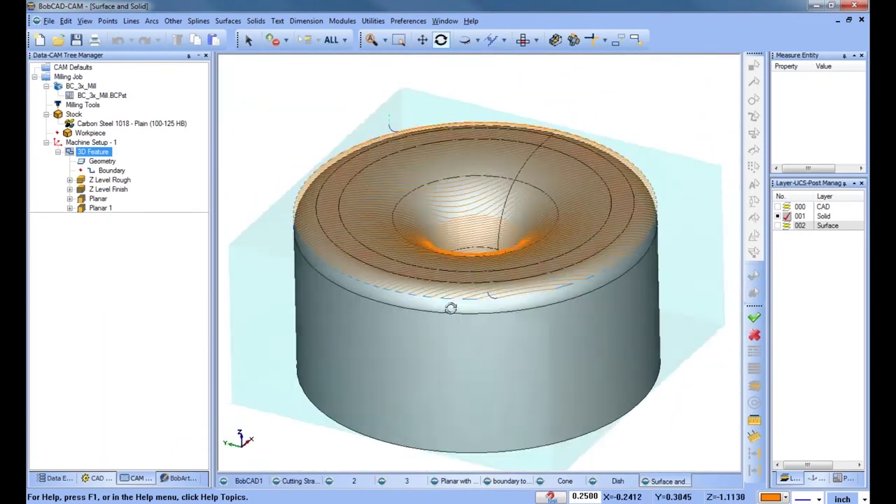
Show the Surface layer and add the surface capping the central hole to the 3D feature's geometry
{"action": "left_click", "coordinate": [781, 227]}
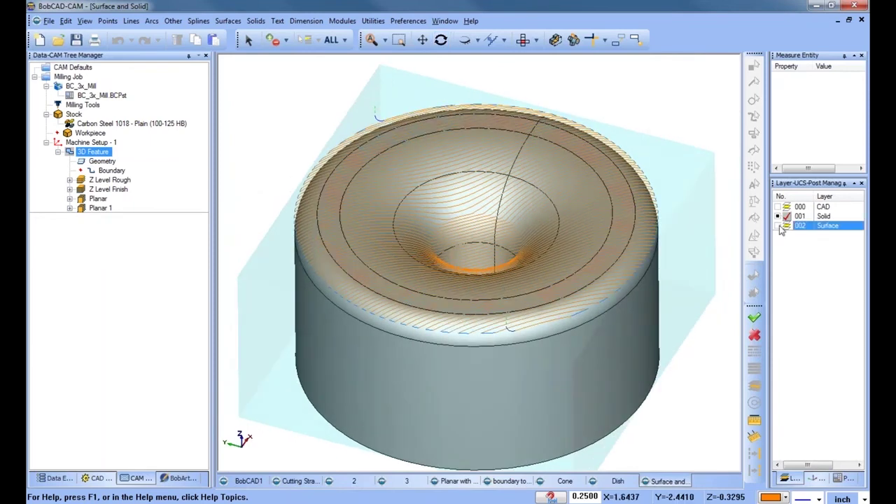
{"action": "mouse_move", "coordinate": [507, 287]}
{"action": "middle_mouse_down"}
{"action": "mouse_move", "coordinate": [502, 267]}
{"action": "mouse_move", "coordinate": [503, 283]}
{"action": "middle_mouse_up"}
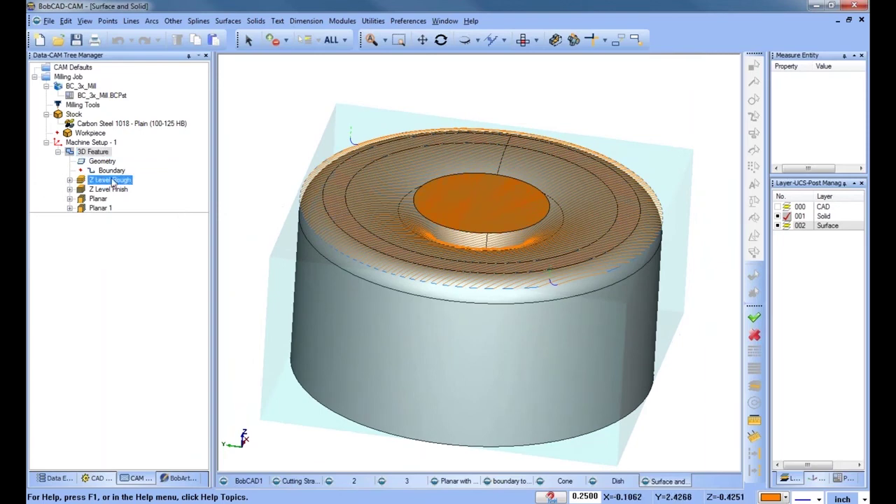
{"action": "double_click", "coordinate": [102, 161]}
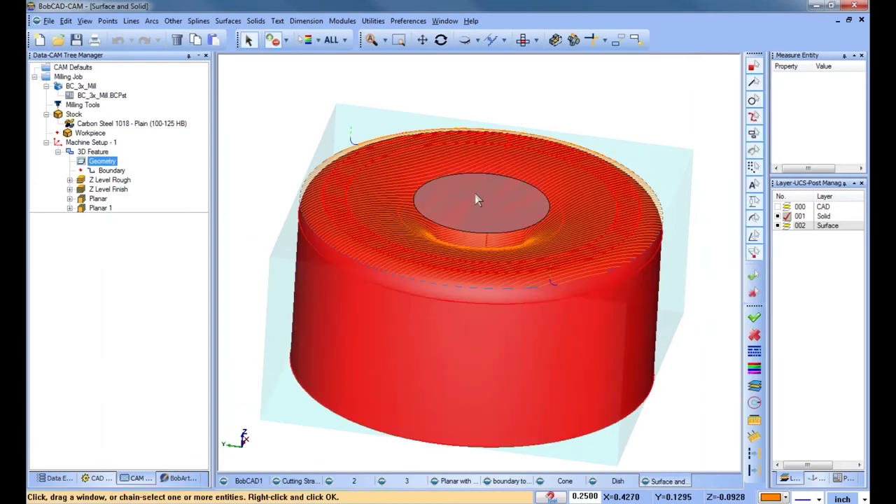
{"action": "key", "text": "Escape"}
Recompute the first Planar operation's toolpath with the capping surface included
{"action": "right_click", "coordinate": [100, 199]}
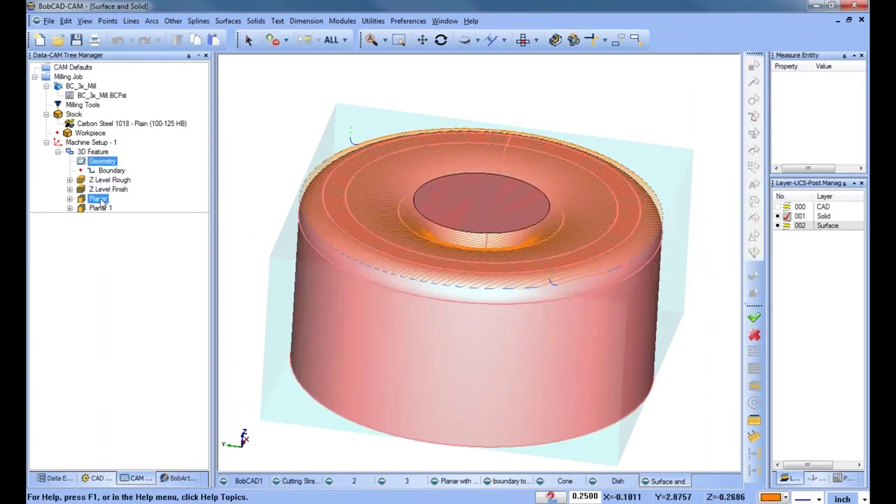
{"action": "left_click", "coordinate": [140, 208]}
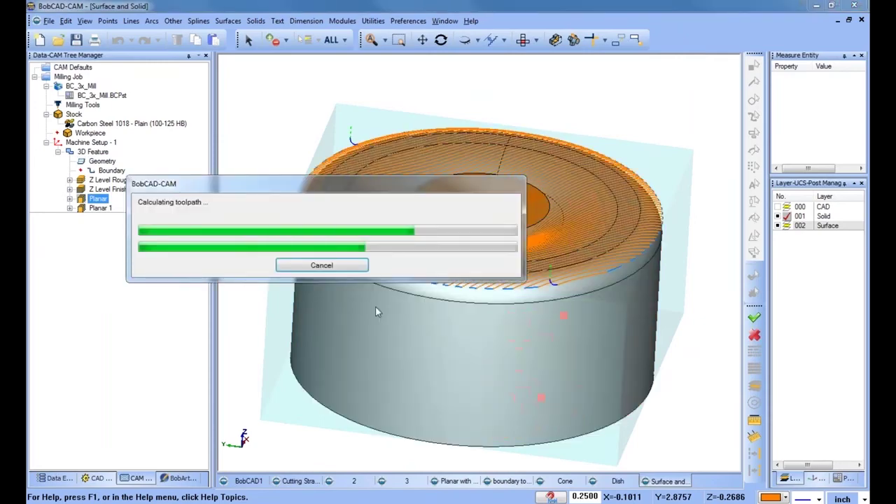
Open the Z Level Finish.bbcd file from the Zone folder
{"action": "scroll", "coordinate": [511, 231], "scroll_direction": "down", "scroll_amount": 2}
{"action": "mouse_move", "coordinate": [483, 280]}
{"action": "middle_mouse_down"}
{"action": "mouse_move", "coordinate": [482, 334]}
{"action": "mouse_move", "coordinate": [482, 260]}
{"action": "mouse_move", "coordinate": [483, 287]}
{"action": "middle_mouse_up"}
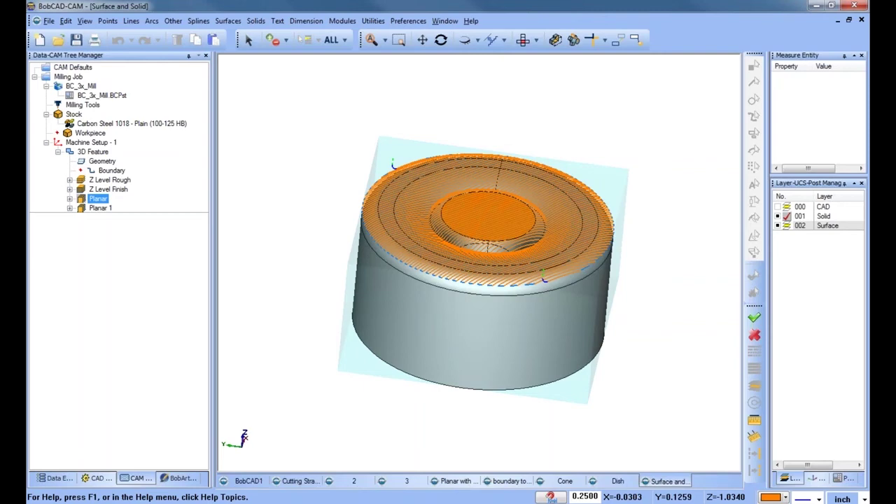
{"action": "left_click", "coordinate": [58, 40]}
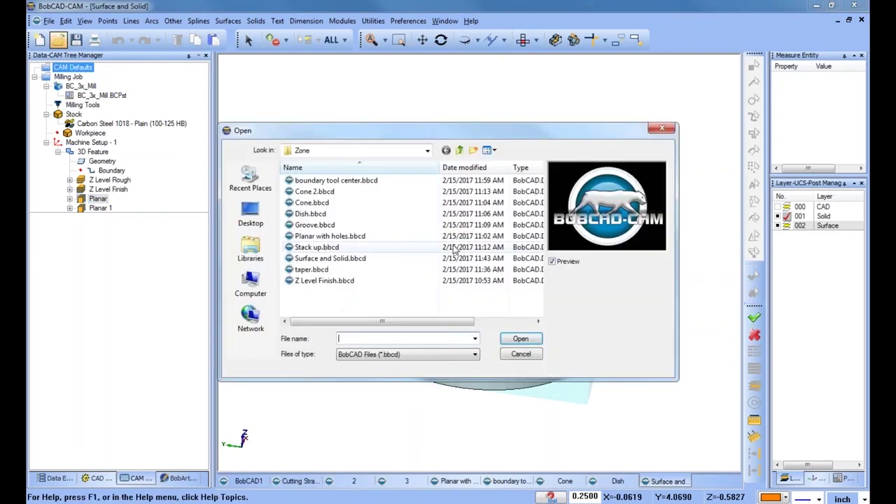
{"action": "left_click", "coordinate": [322, 259]}
{"action": "left_click", "coordinate": [313, 270]}
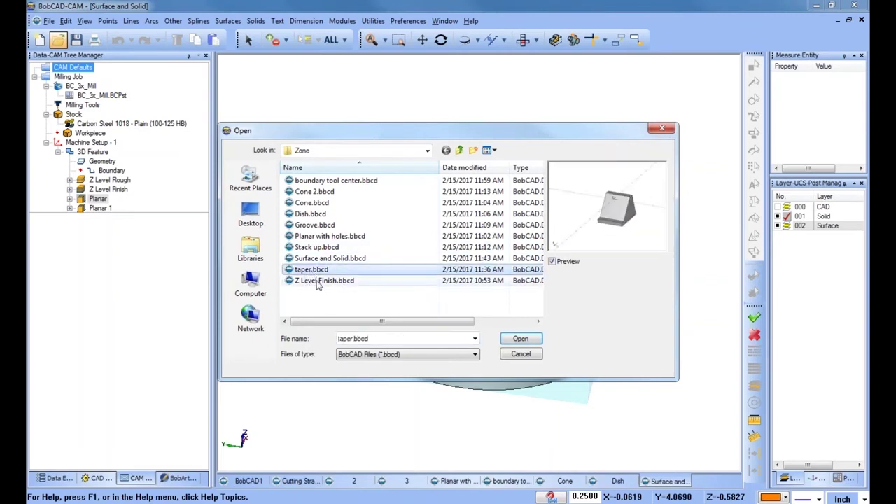
{"action": "left_click", "coordinate": [317, 281]}
{"action": "left_click", "coordinate": [518, 339]}
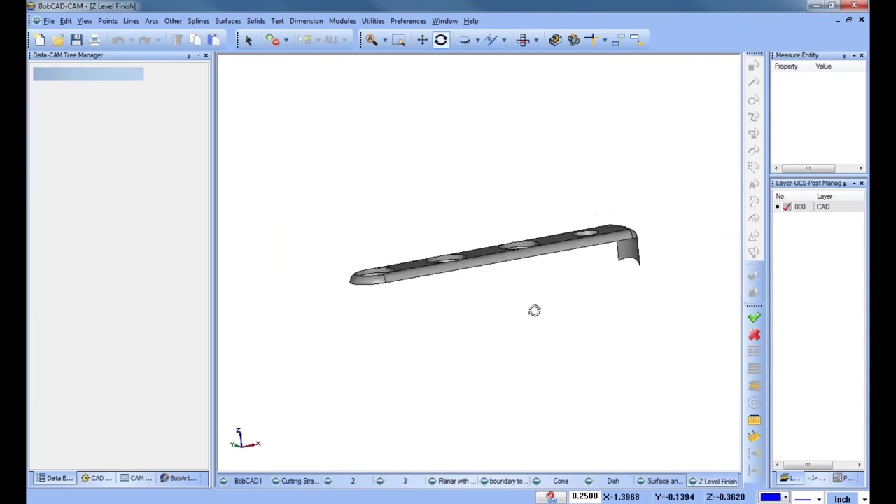
Create a new milling job with rectangular stock sized from the part's bounding box and the default machine setup
{"action": "left_click", "coordinate": [137, 479]}
{"action": "left_click", "coordinate": [113, 76]}
{"action": "left_click", "coordinate": [72, 239]}
{"action": "left_click", "coordinate": [105, 190]}
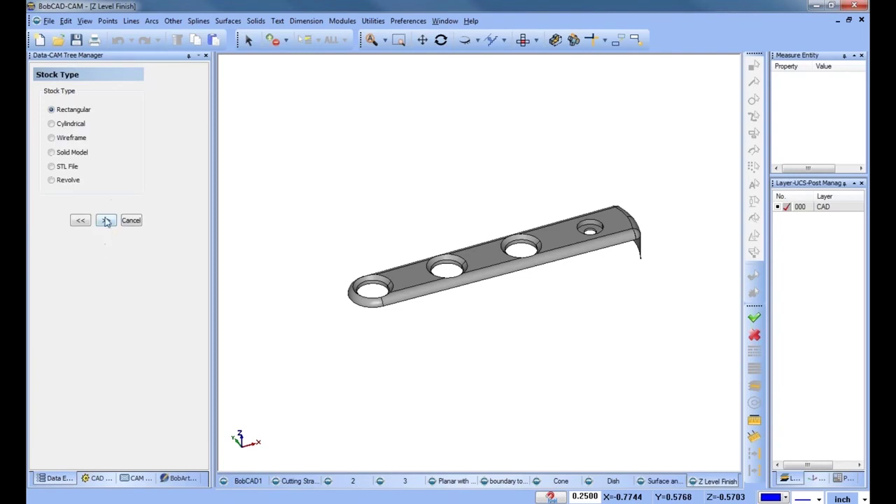
{"action": "left_click", "coordinate": [106, 219]}
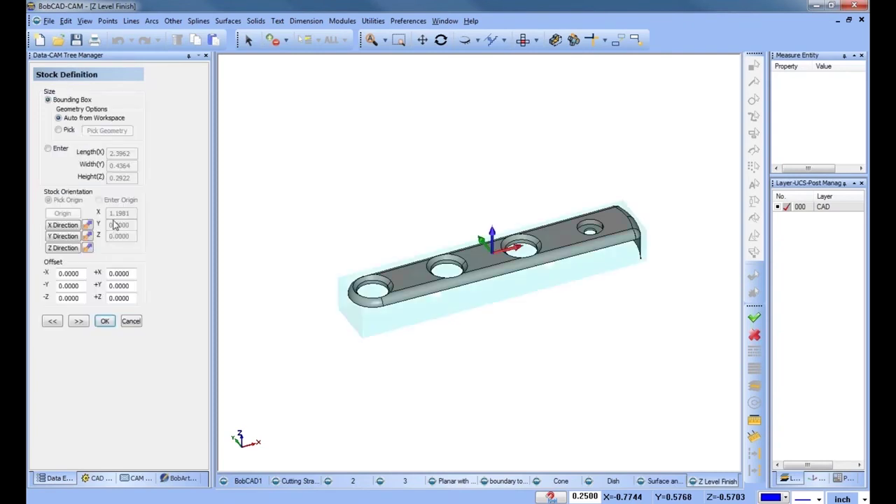
{"action": "left_click", "coordinate": [79, 322]}
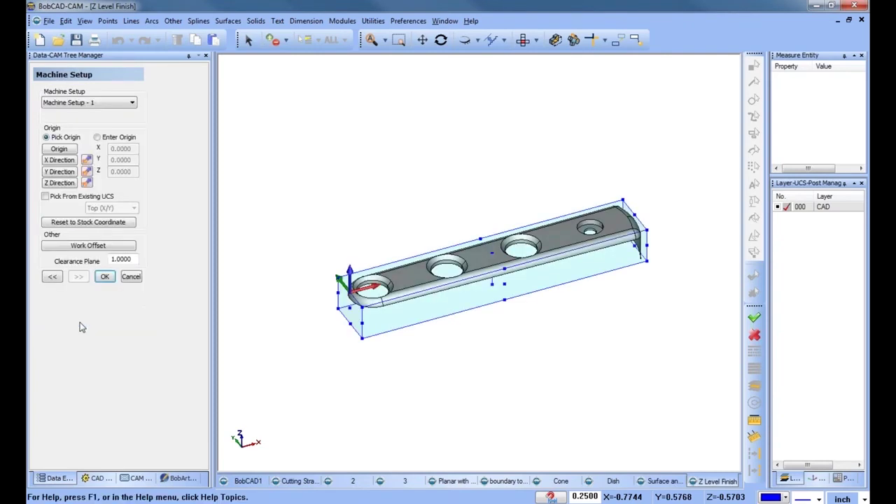
{"action": "left_click", "coordinate": [105, 276]}
Paste the copied 3D feature into Machine Setup - 1 and assign the entire part as its geometry
{"action": "right_click", "coordinate": [89, 143]}
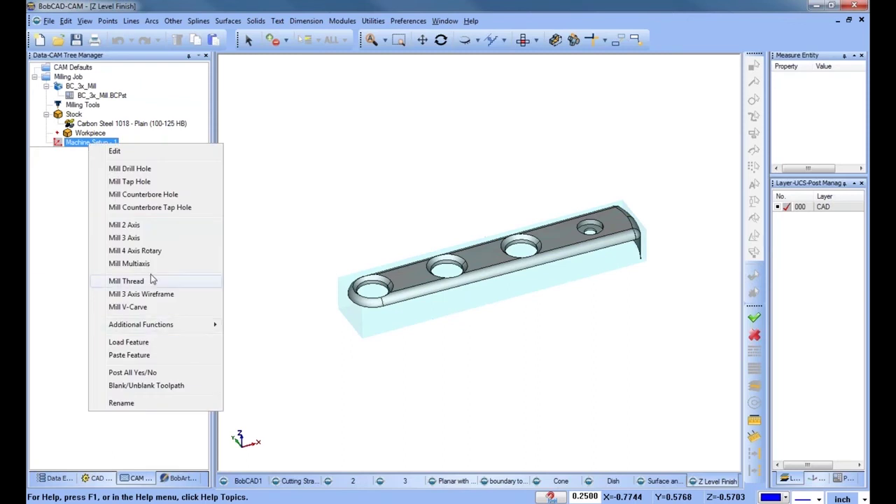
{"action": "left_click", "coordinate": [129, 355]}
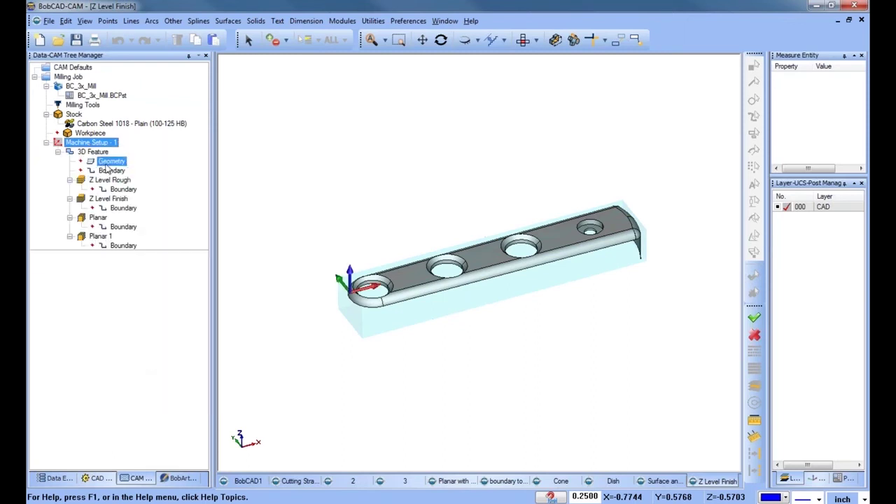
{"action": "right_click", "coordinate": [106, 162]}
{"action": "left_click", "coordinate": [139, 168]}
{"action": "left_click", "coordinate": [331, 40]}
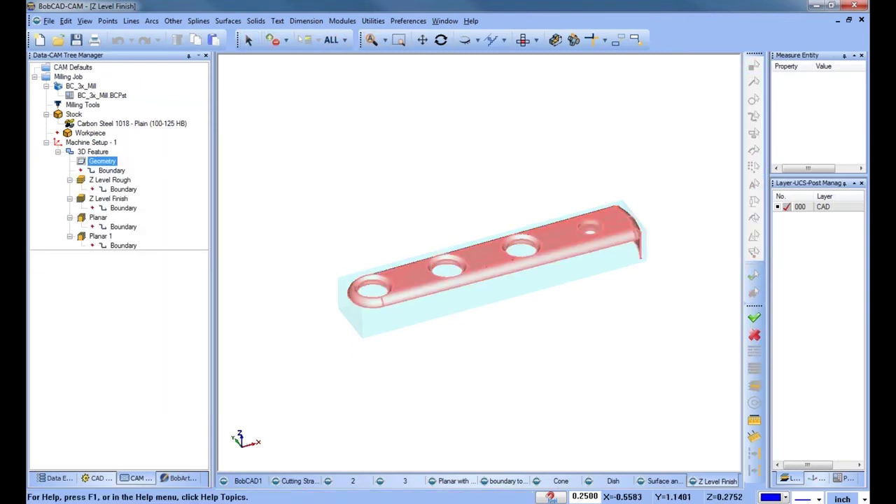
Compute the Z Level Finish toolpath, and set the operation's tool to 0.25 diameter with a 0.125 corner radius
{"action": "right_click", "coordinate": [110, 199]}
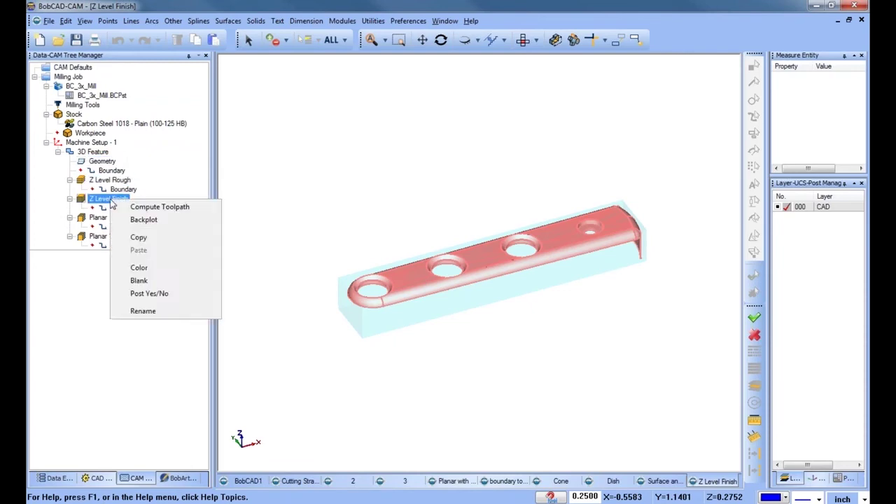
{"action": "left_click", "coordinate": [157, 206]}
{"action": "left_click", "coordinate": [95, 152]}
{"action": "right_click", "coordinate": [97, 154]}
{"action": "left_click", "coordinate": [210, 139]}
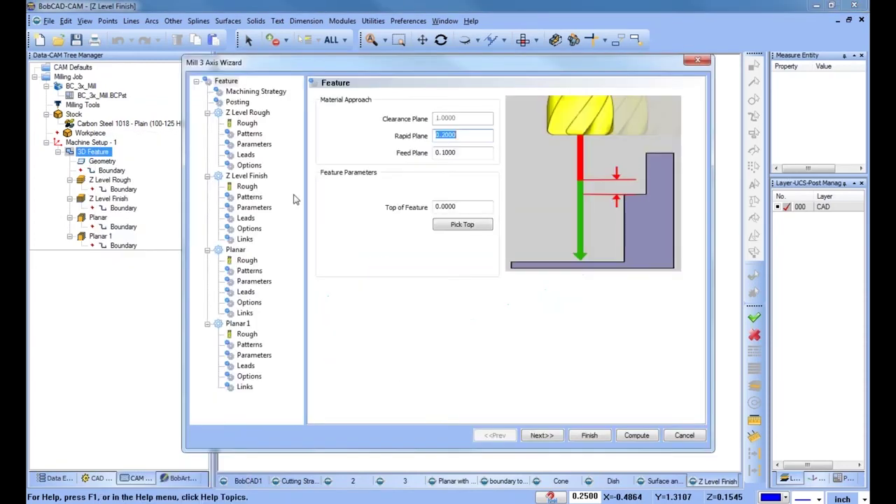
{"action": "left_click", "coordinate": [247, 186]}
{"action": "double_click", "coordinate": [459, 140]}
{"action": "type", "text": ".25"}
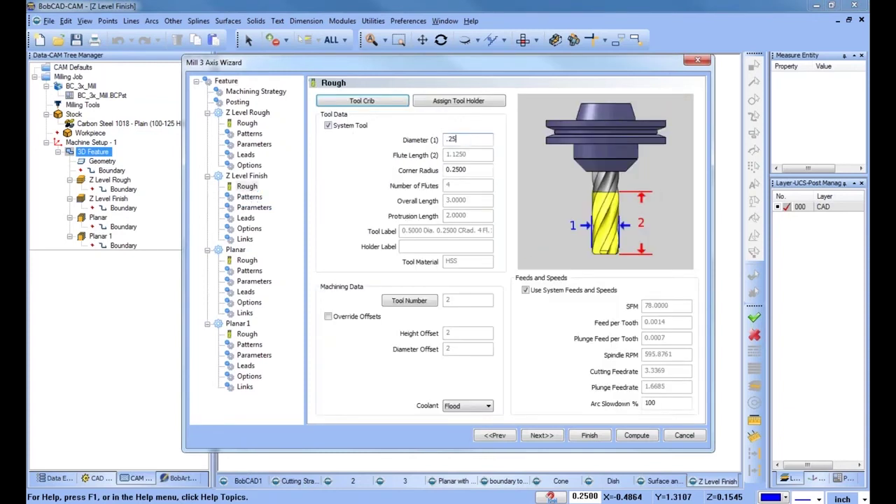
{"action": "double_click", "coordinate": [469, 170]}
{"action": "type", "text": "."}
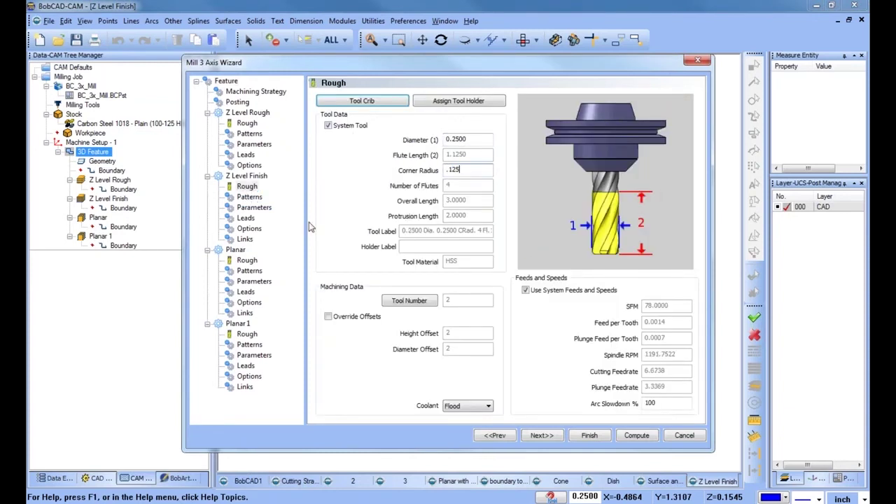
Enable Bottom of Job at -0.25 for the Z Level Finish operation and recompute its toolpath
{"action": "left_click", "coordinate": [255, 210]}
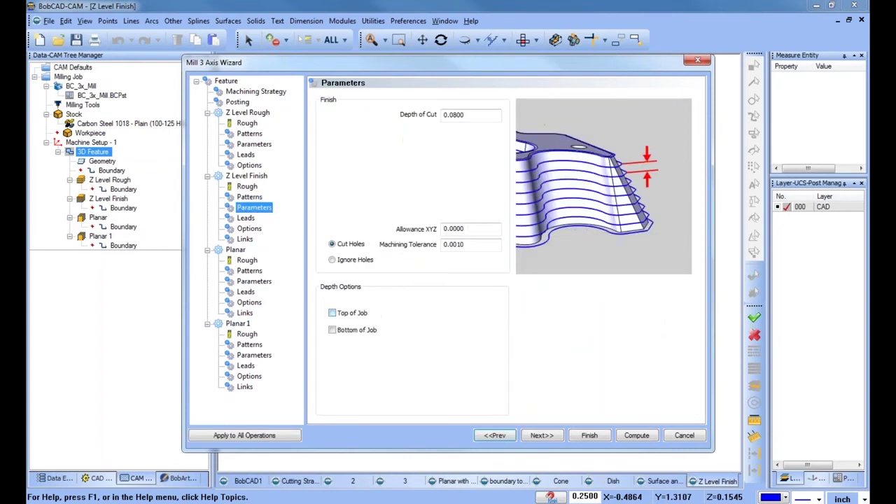
{"action": "left_click", "coordinate": [332, 330]}
{"action": "double_click", "coordinate": [468, 329]}
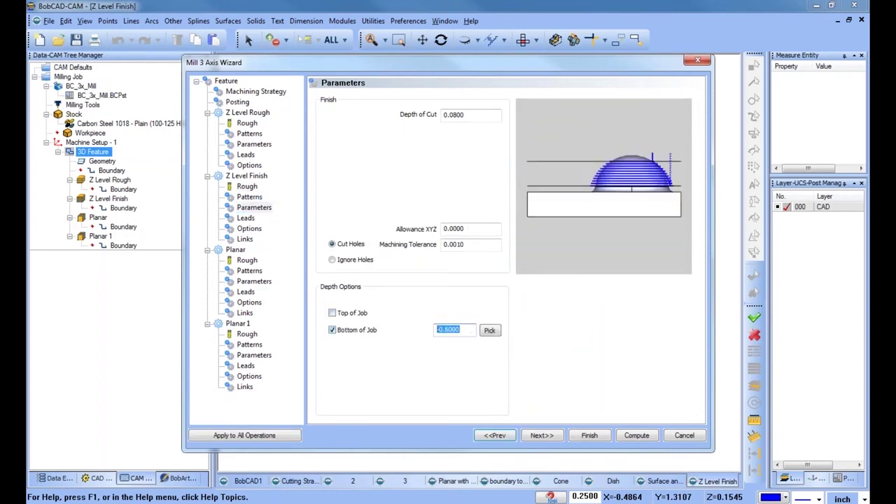
{"action": "type", "text": "-.25"}
{"action": "left_click", "coordinate": [589, 436]}
{"action": "right_click", "coordinate": [116, 189]}
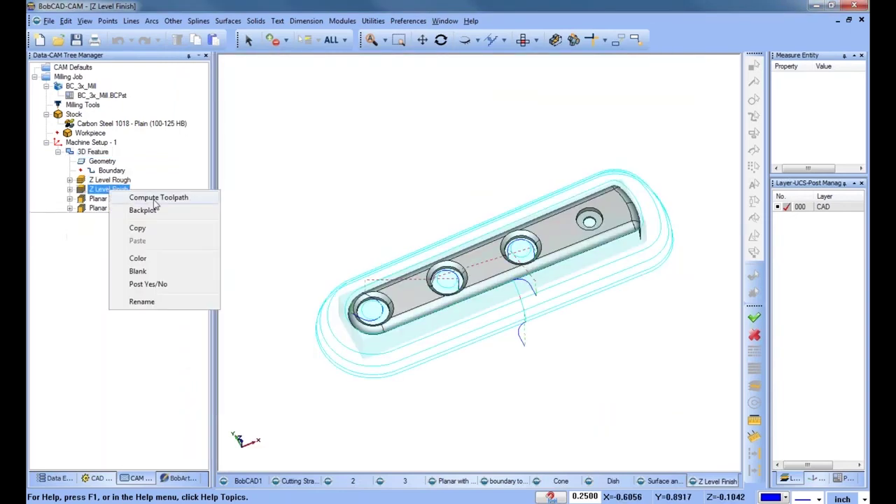
{"action": "left_click", "coordinate": [191, 209]}
Edit the Z Level Finish operation's leads to use straight moves
{"action": "right_click", "coordinate": [98, 151]}
{"action": "left_click", "coordinate": [141, 147]}
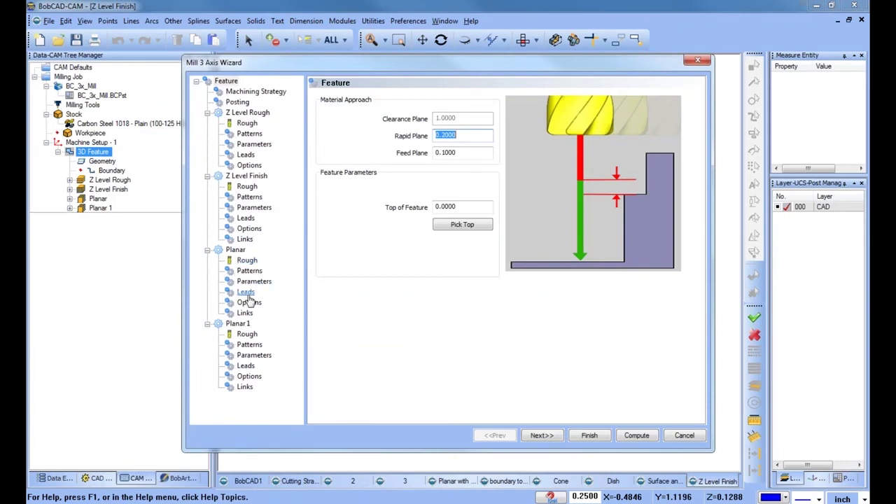
{"action": "left_click", "coordinate": [245, 240]}
{"action": "left_click", "coordinate": [245, 218]}
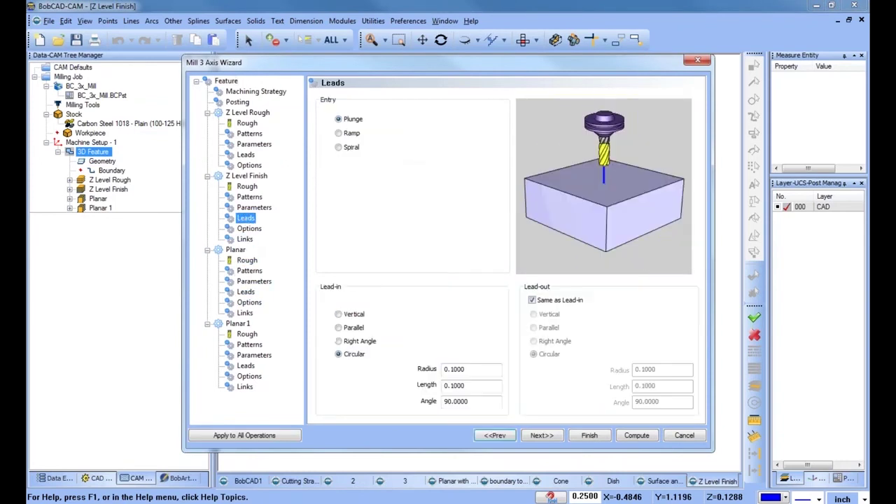
{"action": "left_click", "coordinate": [590, 436]}
Recompute the Z Level Finish toolpath with the edited leads and examine the passes inside the holes
{"action": "left_click", "coordinate": [112, 190]}
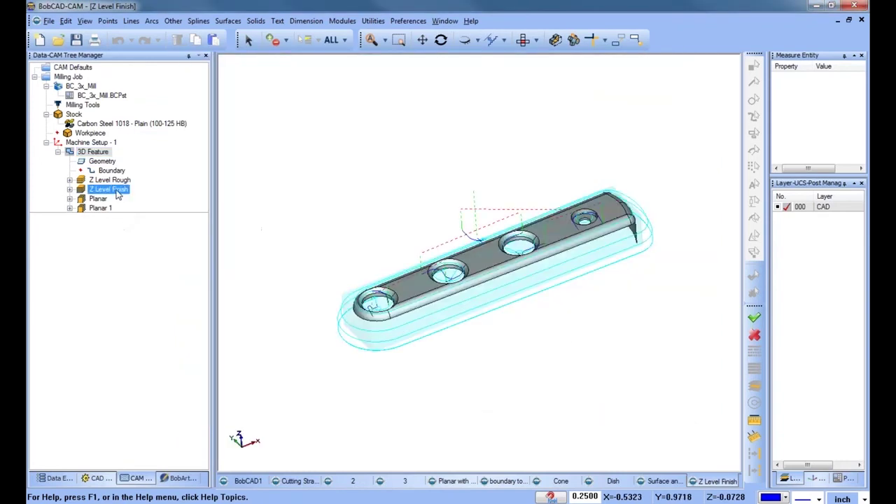
{"action": "right_click", "coordinate": [117, 191]}
{"action": "left_click", "coordinate": [162, 194]}
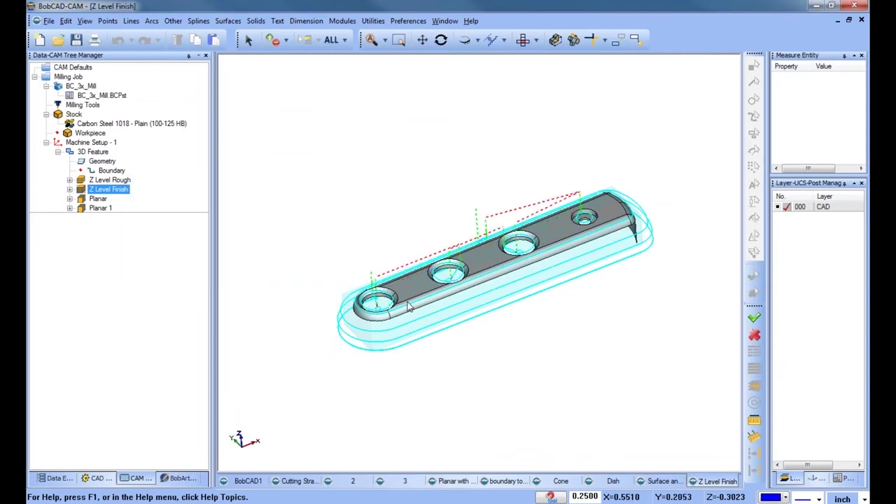
{"action": "scroll", "coordinate": [410, 306], "scroll_direction": "up", "scroll_amount": 5}
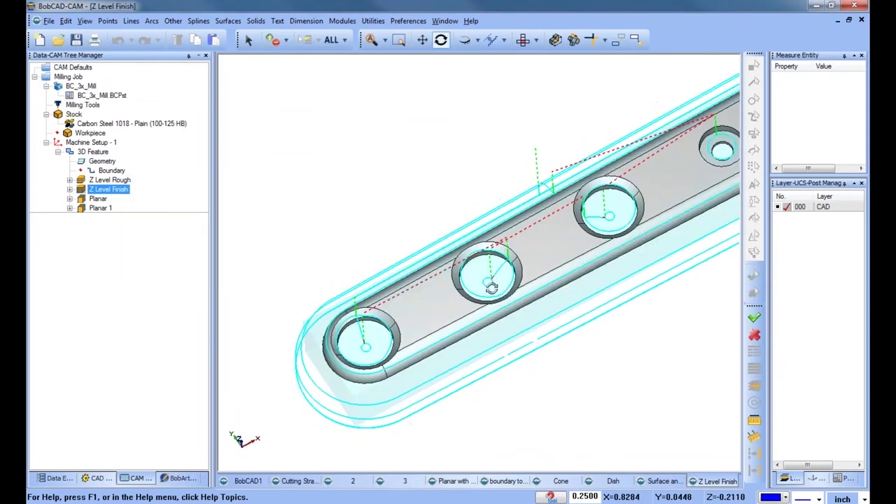
{"action": "middle_click_drag", "start_coordinate": [491, 288], "coordinate": [490, 255]}
{"action": "scroll", "coordinate": [488, 255], "scroll_direction": "down", "scroll_amount": 5}
{"action": "middle_click_drag", "start_coordinate": [568, 270], "coordinate": [550, 283], "text": "ctrl"}
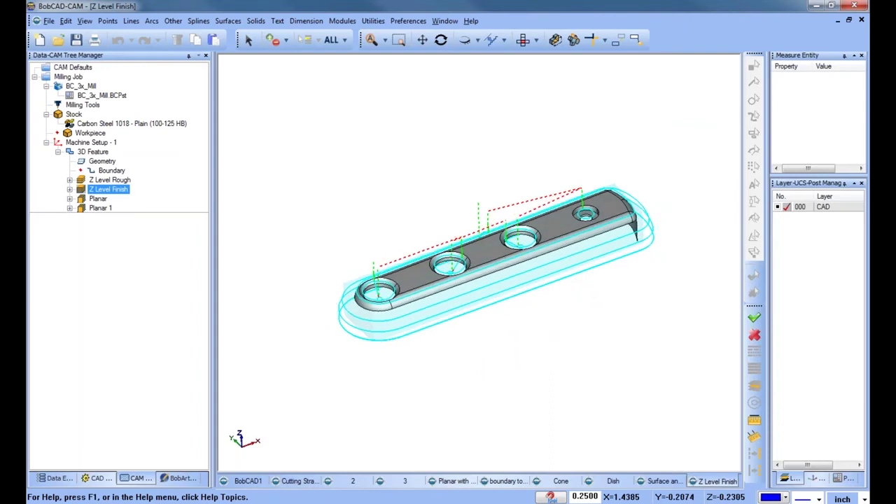
Set the Z Level Finish operation's depth of cut to 0.03
{"action": "left_click", "coordinate": [101, 152]}
{"action": "right_click", "coordinate": [101, 151]}
{"action": "left_click", "coordinate": [126, 139]}
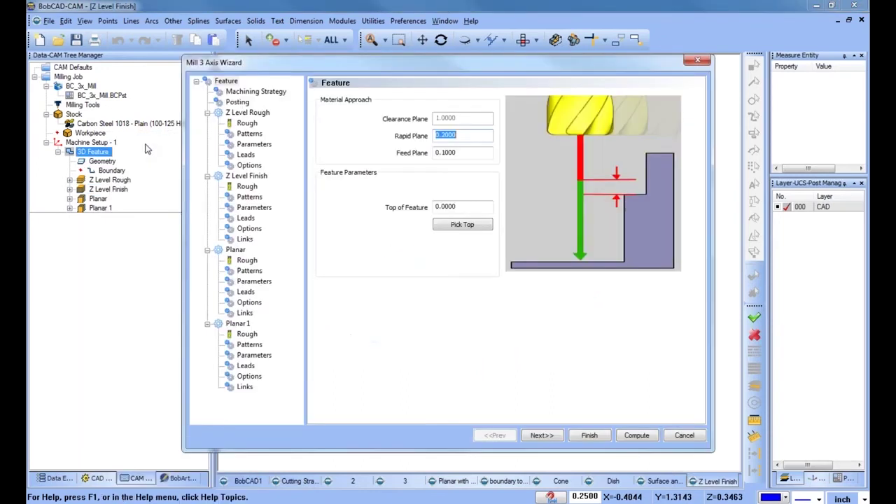
{"action": "left_click", "coordinate": [249, 197]}
{"action": "left_click", "coordinate": [253, 207]}
{"action": "left_click_drag", "start_coordinate": [465, 115], "coordinate": [435, 115]}
{"action": "type", "text": ".03"}
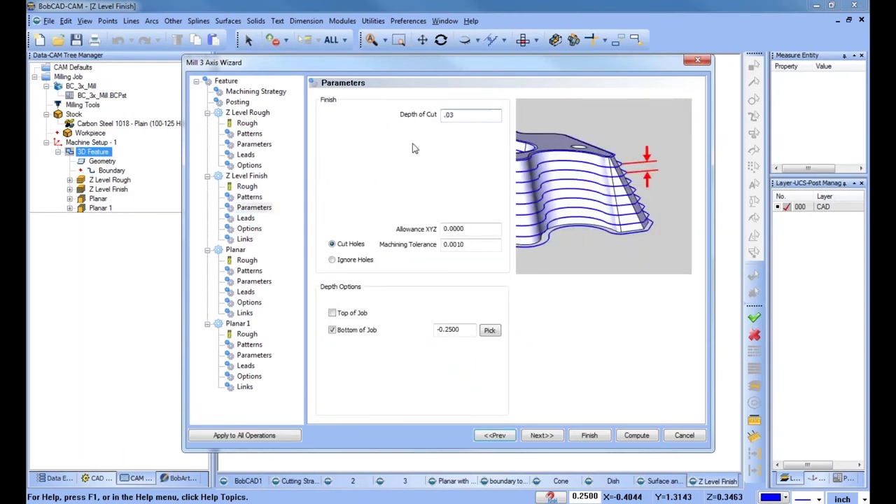
{"action": "left_click", "coordinate": [581, 438]}
Recompute the Z Level Finish toolpath with the finer depth of cut and view it up close
{"action": "left_click", "coordinate": [102, 190]}
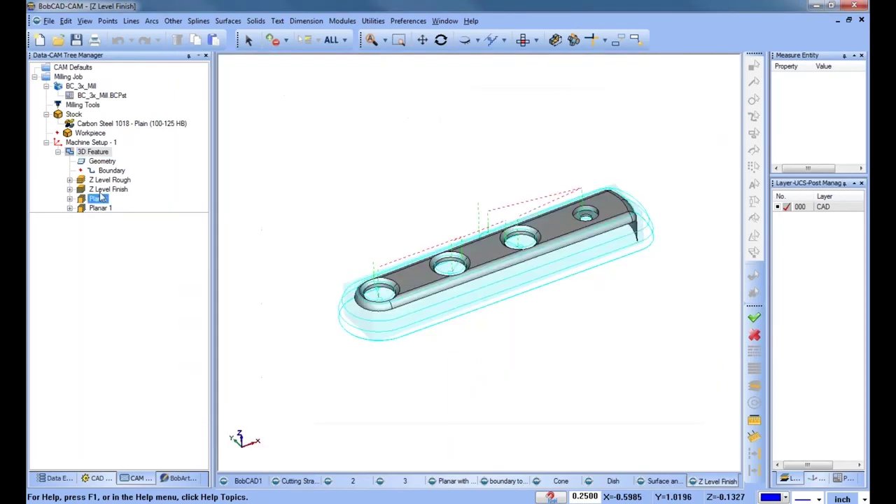
{"action": "right_click", "coordinate": [102, 189]}
{"action": "left_click", "coordinate": [143, 197]}
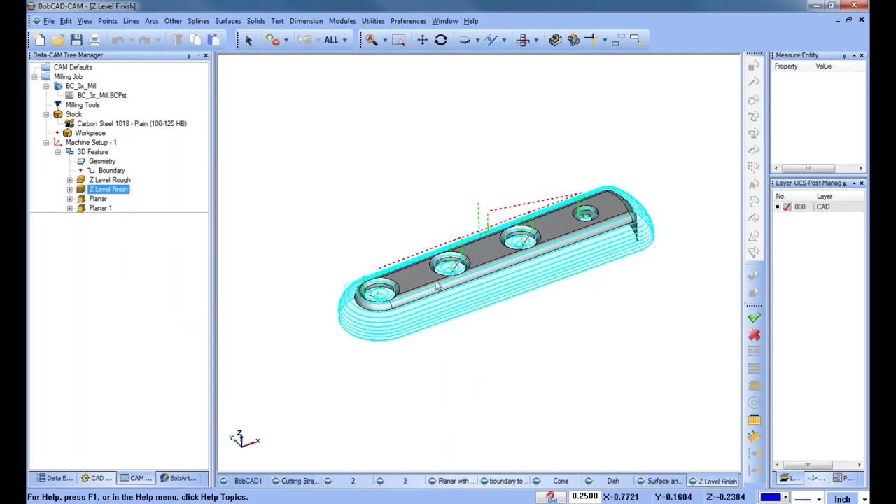
{"action": "scroll", "coordinate": [478, 302], "scroll_direction": "up", "scroll_amount": 2}
{"action": "mouse_move", "coordinate": [478, 302]}
{"action": "middle_mouse_down"}
{"action": "mouse_move", "coordinate": [484, 280]}
{"action": "mouse_move", "coordinate": [481, 309]}
{"action": "middle_mouse_up"}
Set the Z Level Finish operation's cutting extents to Outer Most Only
{"action": "left_click", "coordinate": [93, 151]}
{"action": "right_click", "coordinate": [92, 151]}
{"action": "left_click", "coordinate": [123, 136]}
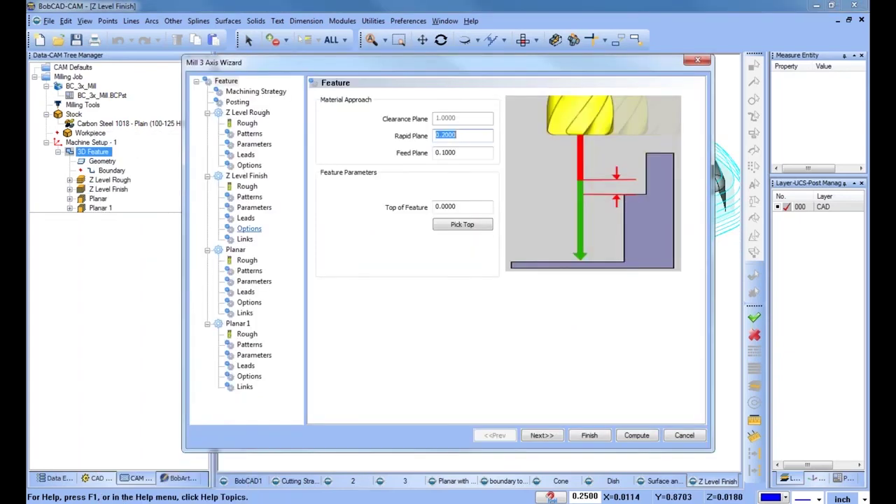
{"action": "left_click", "coordinate": [250, 229]}
{"action": "left_click", "coordinate": [337, 226]}
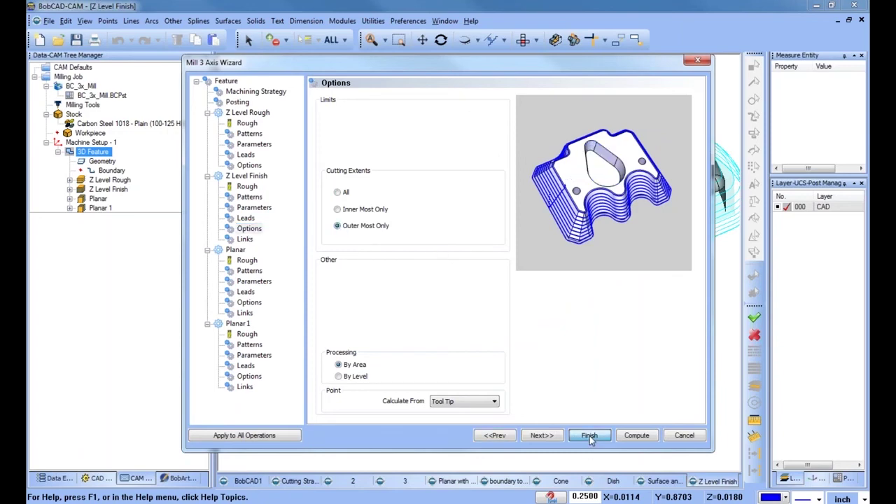
{"action": "left_click", "coordinate": [589, 435]}
Recompute the Z Level Finish toolpath with the outermost extents and view it around the part
{"action": "left_click", "coordinate": [123, 189]}
{"action": "right_click", "coordinate": [123, 190]}
{"action": "left_click", "coordinate": [160, 198]}
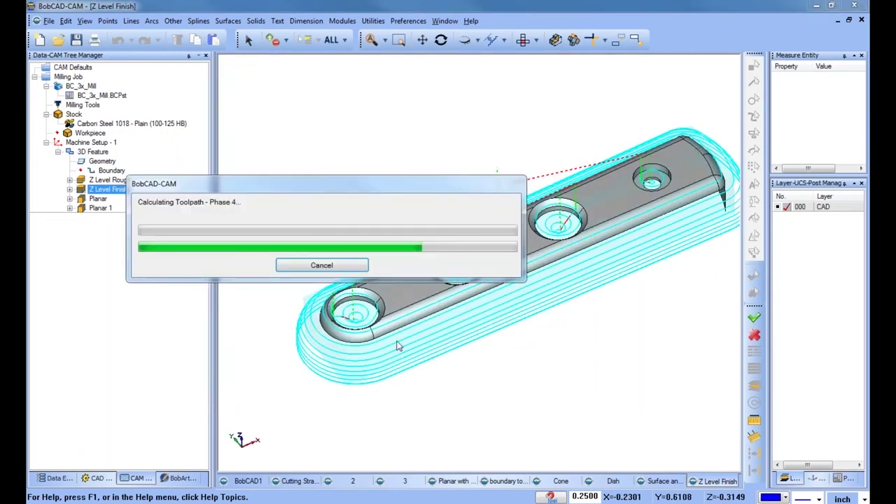
{"action": "mouse_move", "coordinate": [474, 293]}
{"action": "middle_mouse_down"}
{"action": "mouse_move", "coordinate": [474, 315]}
{"action": "mouse_move", "coordinate": [476, 276]}
{"action": "mouse_move", "coordinate": [478, 285]}
{"action": "middle_mouse_up"}
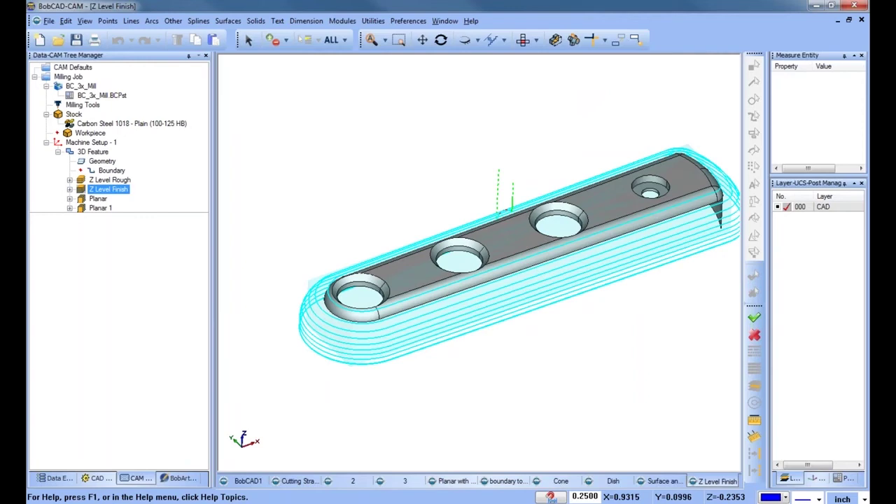
Preview the part files in the Zone folder, from Z Level Finish to boundary tool center, without opening any
{"action": "left_click", "coordinate": [58, 40]}
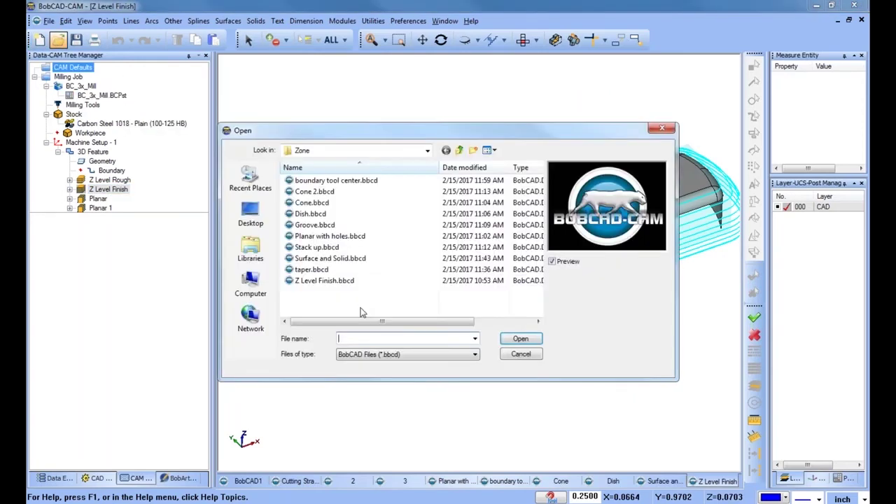
{"action": "left_click", "coordinate": [325, 281]}
{"action": "left_click", "coordinate": [318, 269]}
{"action": "left_click", "coordinate": [320, 258]}
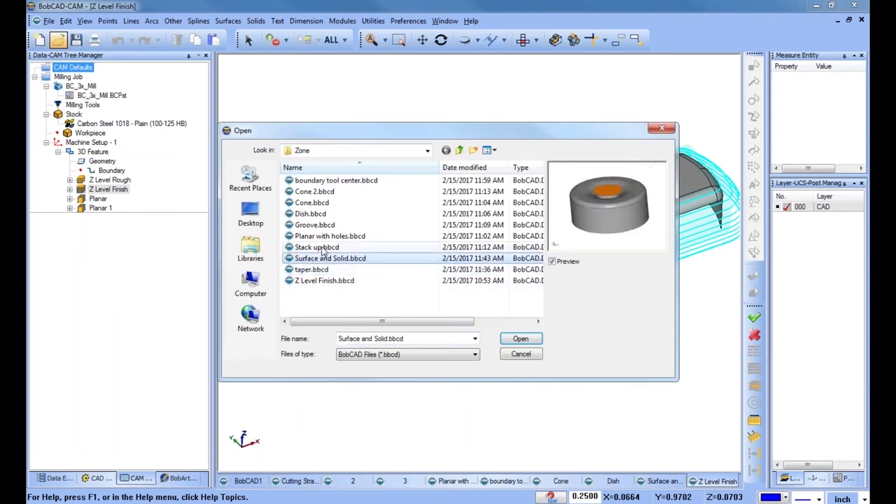
{"action": "left_click", "coordinate": [322, 247]}
{"action": "left_click", "coordinate": [322, 236]}
{"action": "left_click", "coordinate": [321, 225]}
{"action": "left_click", "coordinate": [319, 213]}
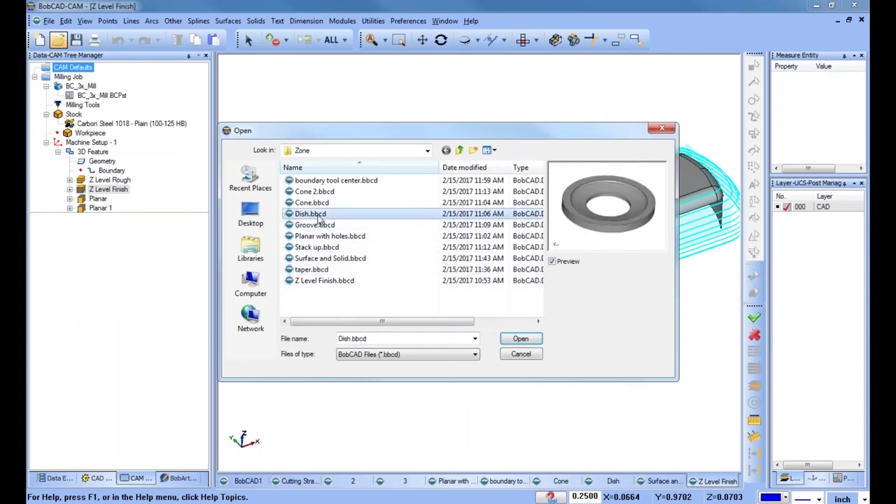
{"action": "left_click", "coordinate": [320, 203]}
{"action": "left_click", "coordinate": [324, 191]}
{"action": "left_click", "coordinate": [327, 180]}
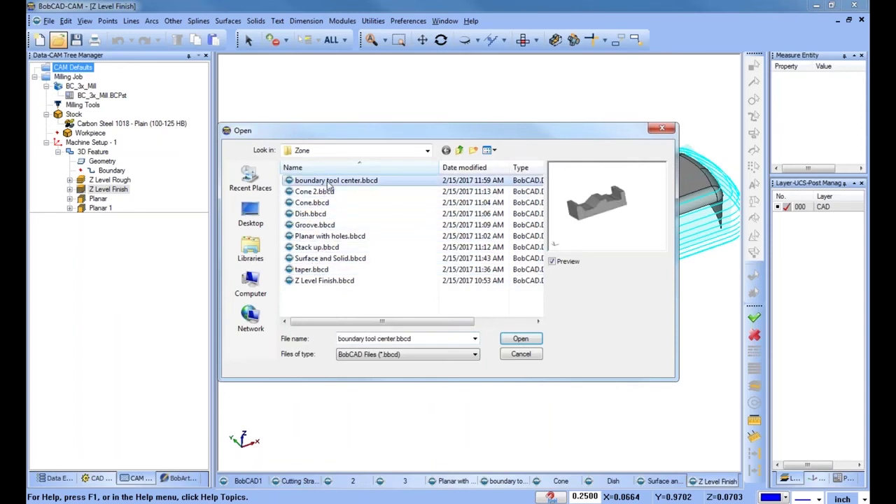
{"action": "left_click", "coordinate": [521, 353]}
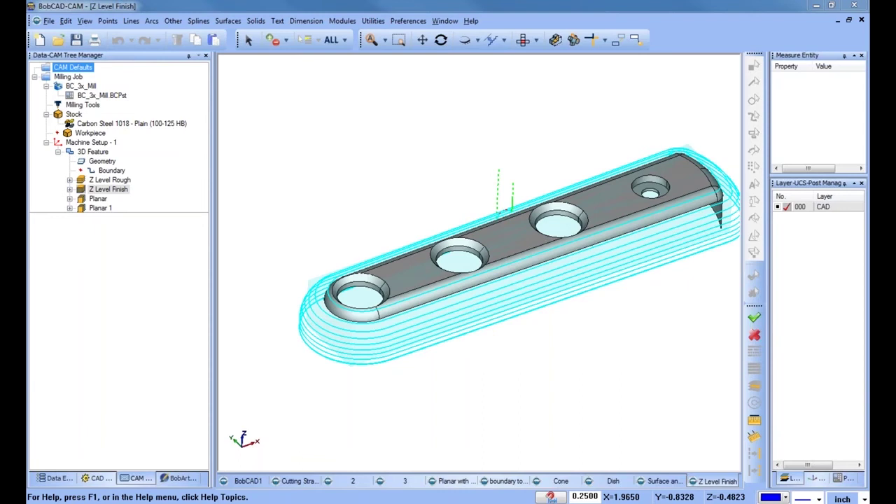
Close the Z Level Finish document and widen the layer list beside the Surface and Solid part
{"action": "middle_click_drag", "start_coordinate": [592, 304], "coordinate": [538, 306]}
{"action": "scroll", "coordinate": [538, 329], "scroll_direction": "up", "scroll_amount": 1}
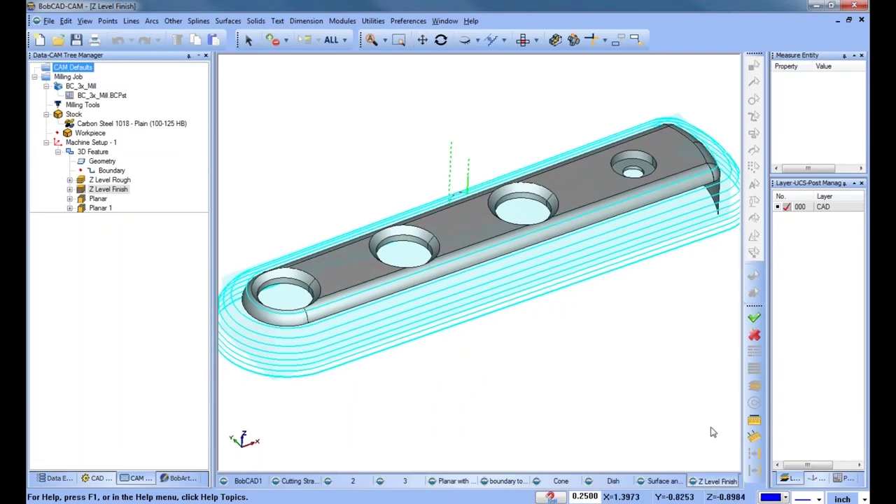
{"action": "left_click", "coordinate": [861, 20]}
{"action": "left_click", "coordinate": [465, 283]}
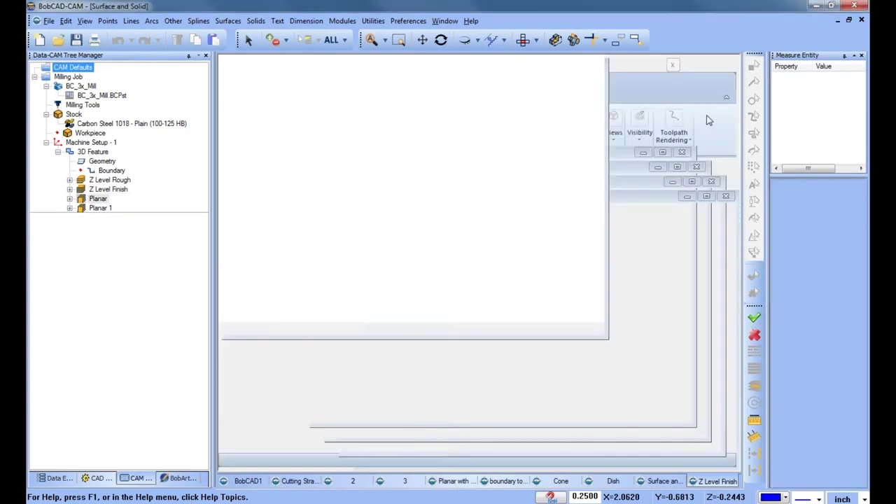
{"action": "mouse_move", "coordinate": [498, 287]}
{"action": "middle_mouse_down"}
{"action": "mouse_move", "coordinate": [490, 283]}
{"action": "mouse_move", "coordinate": [502, 280]}
{"action": "middle_mouse_up"}
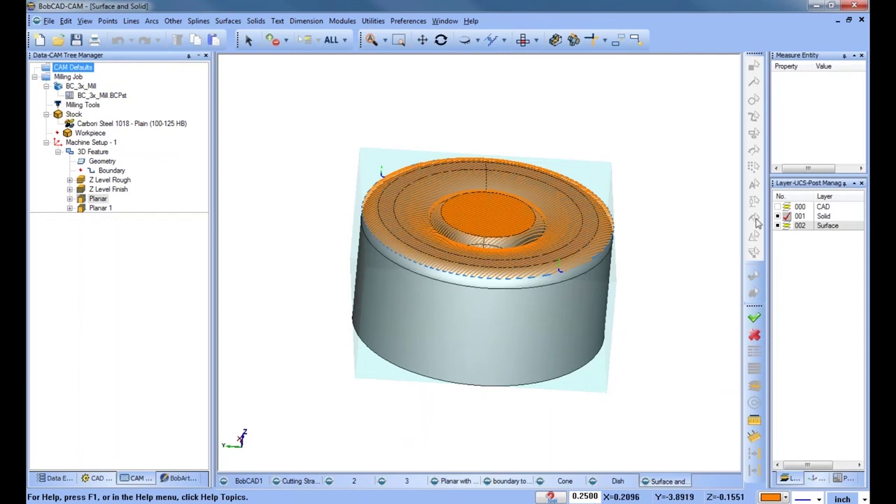
{"action": "left_click_drag", "start_coordinate": [768, 209], "coordinate": [701, 211]}
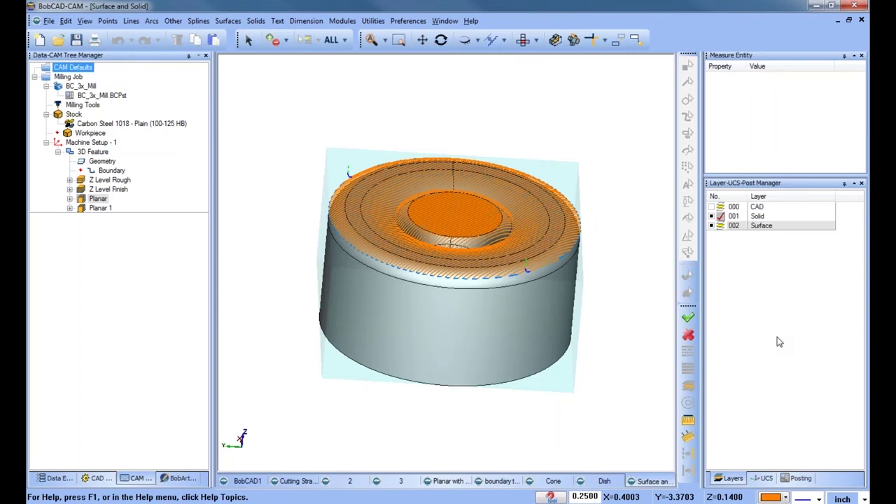
Start reselecting the 3D feature's boundary and examine the layers offered by Pick by Layer
{"action": "left_click", "coordinate": [113, 171]}
{"action": "right_click", "coordinate": [116, 176]}
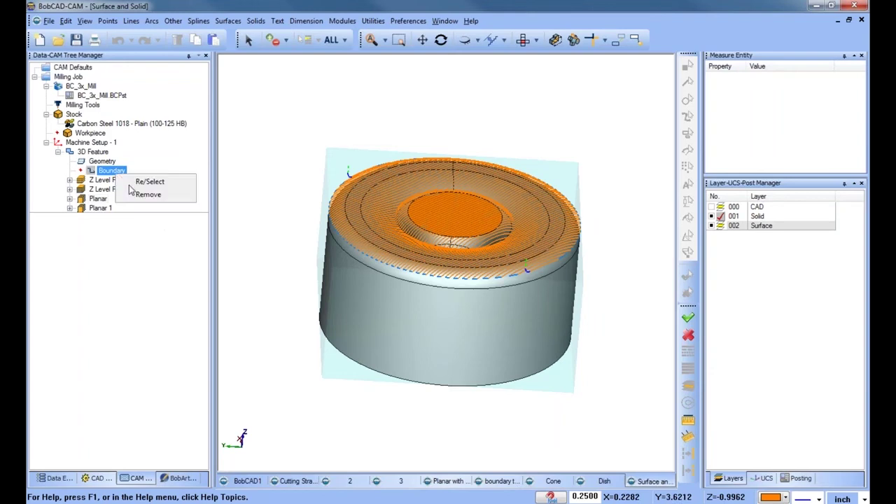
{"action": "left_click", "coordinate": [150, 182]}
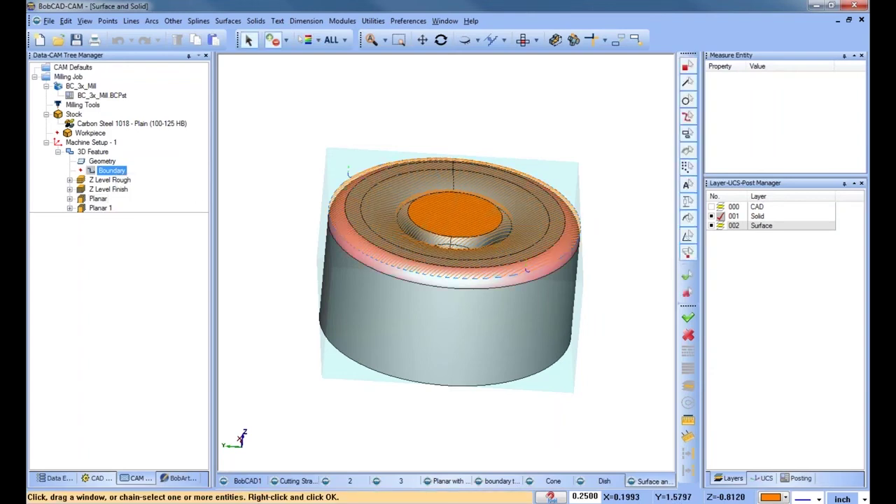
{"action": "mouse_move", "coordinate": [449, 344]}
{"action": "middle_mouse_down"}
{"action": "mouse_move", "coordinate": [459, 328]}
{"action": "mouse_move", "coordinate": [455, 343]}
{"action": "middle_mouse_up"}
{"action": "scroll", "coordinate": [455, 336], "scroll_direction": "down", "scroll_amount": 1}
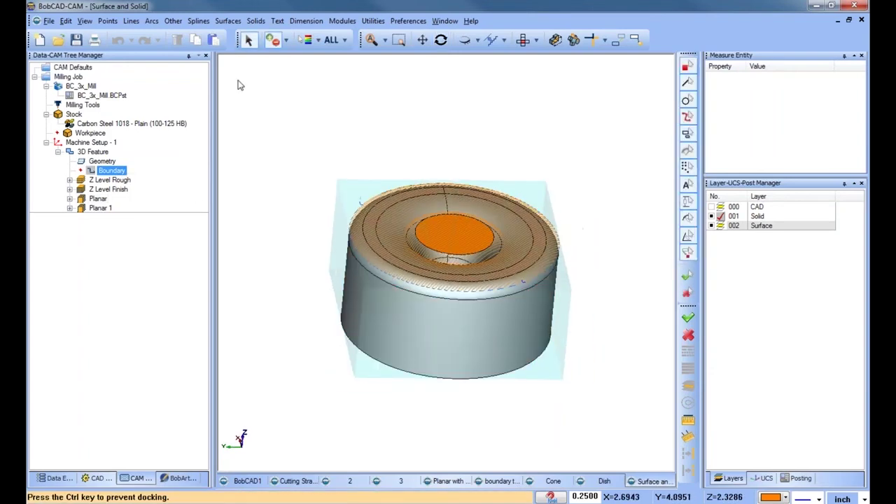
{"action": "left_click_drag", "start_coordinate": [238, 84], "coordinate": [242, 124]}
{"action": "left_click", "coordinate": [346, 113]}
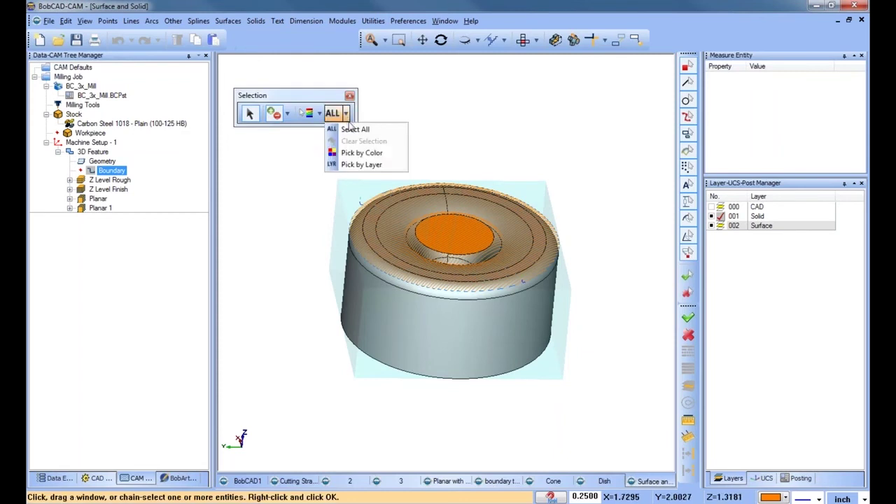
{"action": "left_click", "coordinate": [378, 168]}
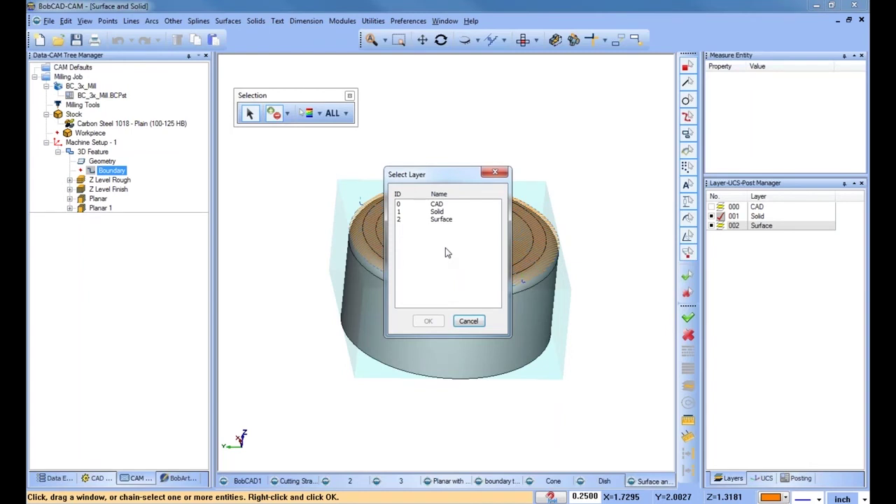
{"action": "left_click", "coordinate": [473, 324]}
{"action": "left_click_drag", "start_coordinate": [319, 98], "coordinate": [308, 40]}
Compare the boundary options of the 3D feature with those of its Z Level Rough operation
{"action": "left_click", "coordinate": [103, 178]}
{"action": "right_click", "coordinate": [111, 171]}
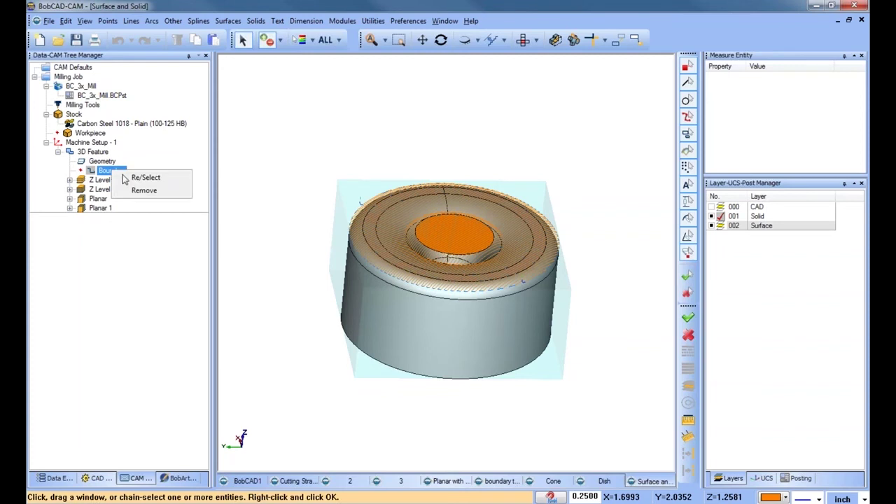
{"action": "left_click", "coordinate": [70, 180]}
{"action": "right_click", "coordinate": [129, 190]}
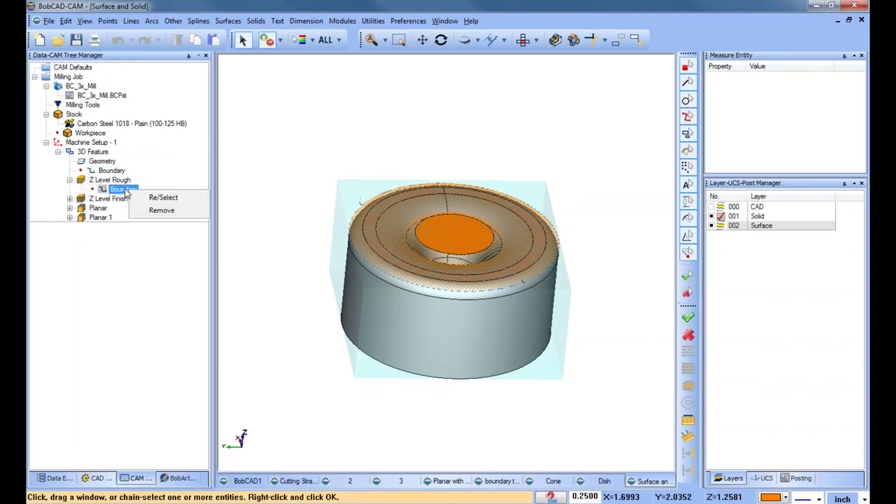
{"action": "left_click", "coordinate": [70, 180]}
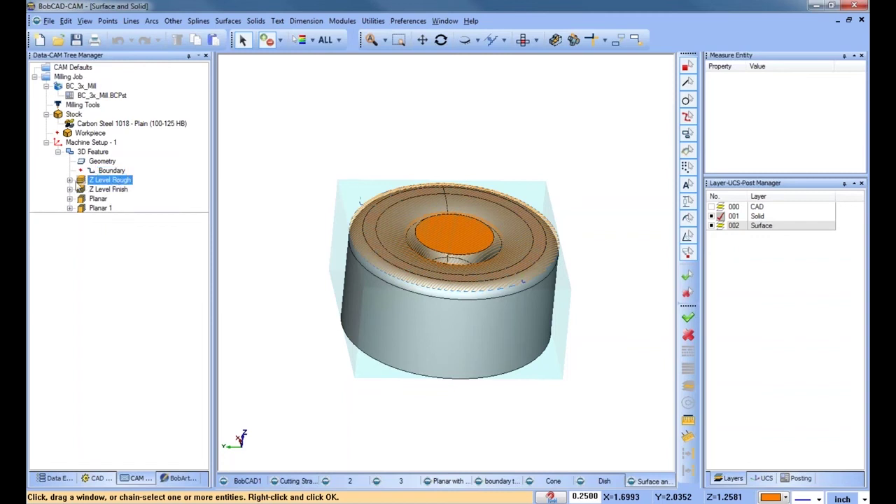
{"action": "left_click", "coordinate": [70, 180]}
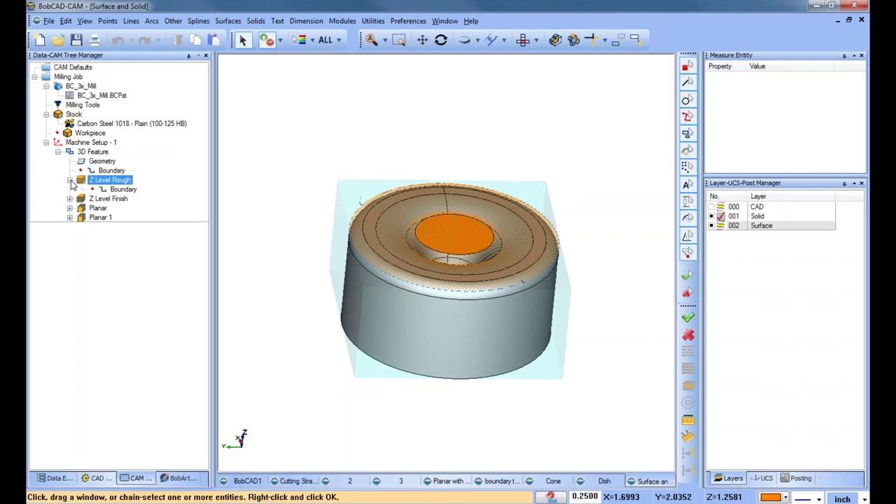
Start reselecting the Z Level Rough operation's boundary and examine its Pick by Layer choice
{"action": "right_click", "coordinate": [129, 190]}
{"action": "left_click", "coordinate": [179, 211]}
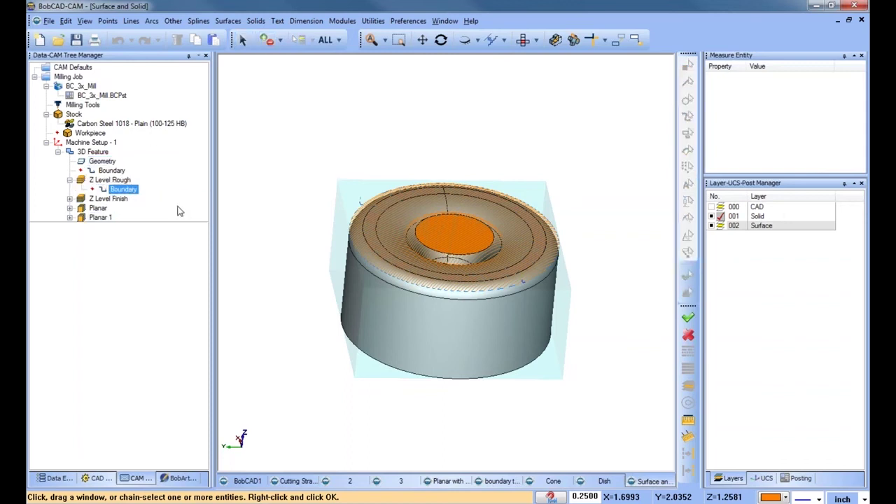
{"action": "left_click", "coordinate": [339, 40]}
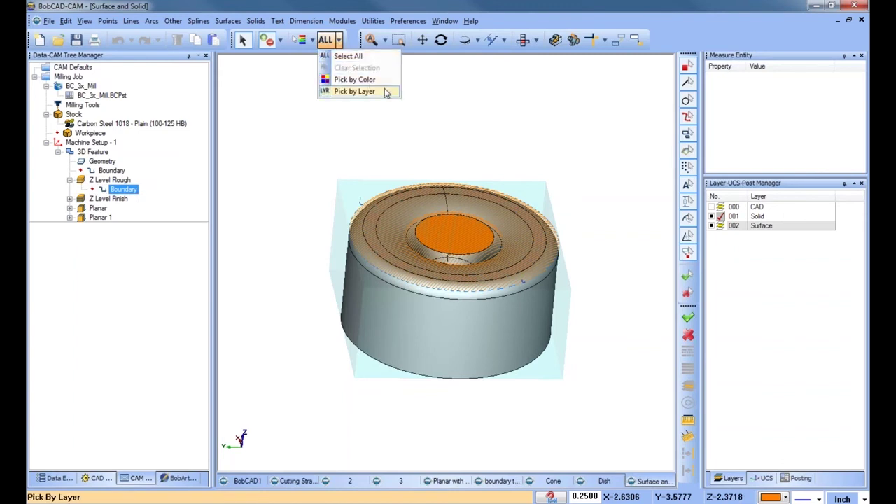
{"action": "left_click", "coordinate": [397, 108]}
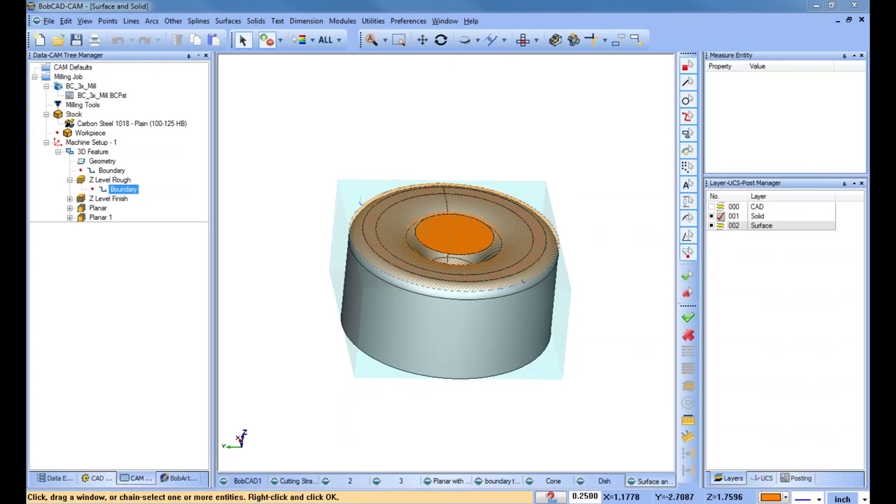
Open the 3D feature for editing and examine the Z Level Rough cut patterns and the general feature settings
{"action": "left_click", "coordinate": [98, 152]}
{"action": "right_click", "coordinate": [106, 152]}
{"action": "left_click", "coordinate": [140, 141]}
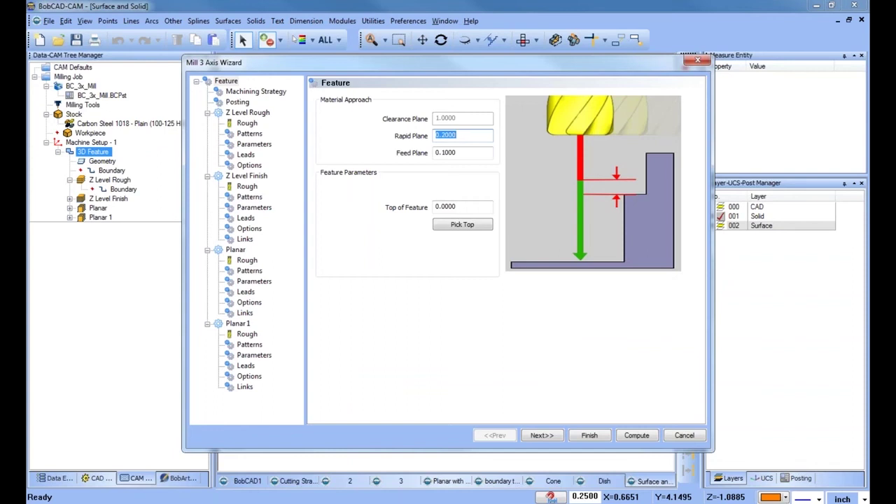
{"action": "left_click", "coordinate": [258, 135]}
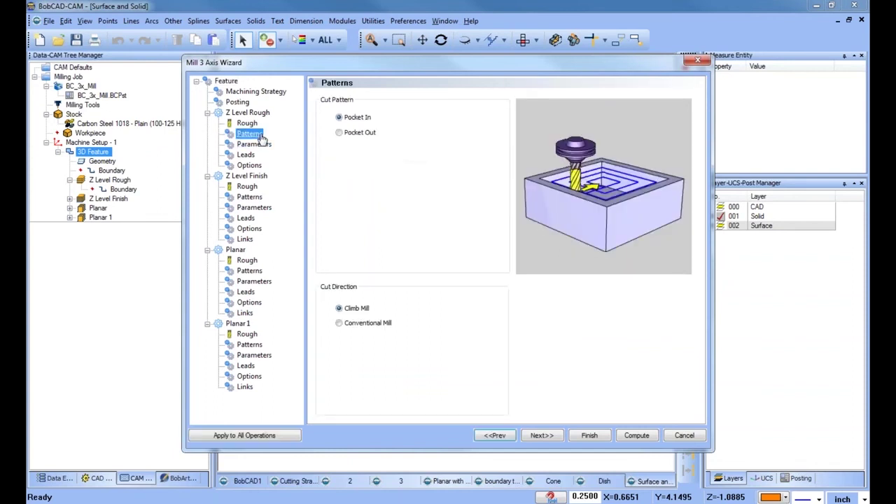
{"action": "left_click", "coordinate": [227, 82]}
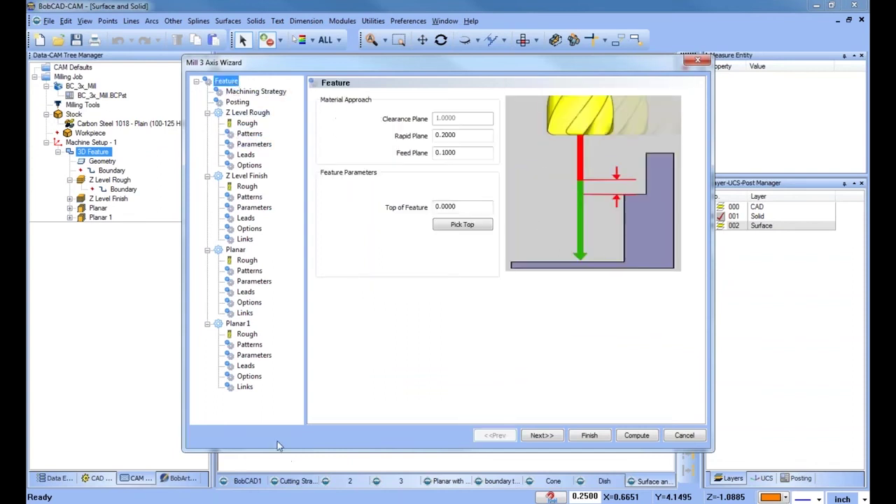
Examine the Z Level Rough operation's allowance and machining tolerance parameters
{"action": "left_click", "coordinate": [254, 144]}
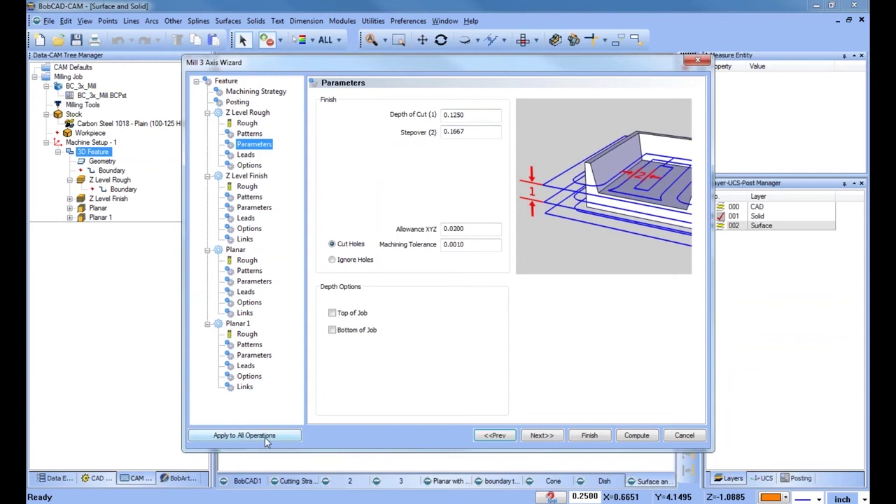
{"action": "left_click", "coordinate": [478, 231]}
{"action": "left_click", "coordinate": [487, 245]}
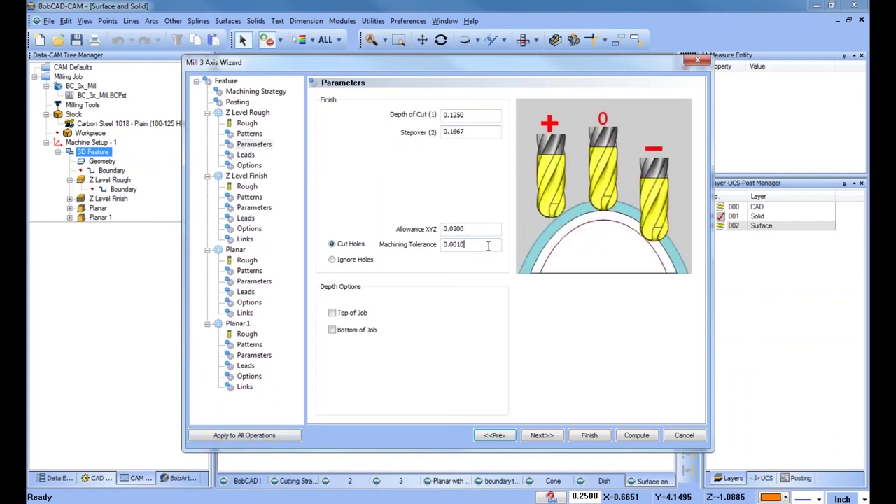
{"action": "left_click_drag", "start_coordinate": [469, 244], "coordinate": [382, 247]}
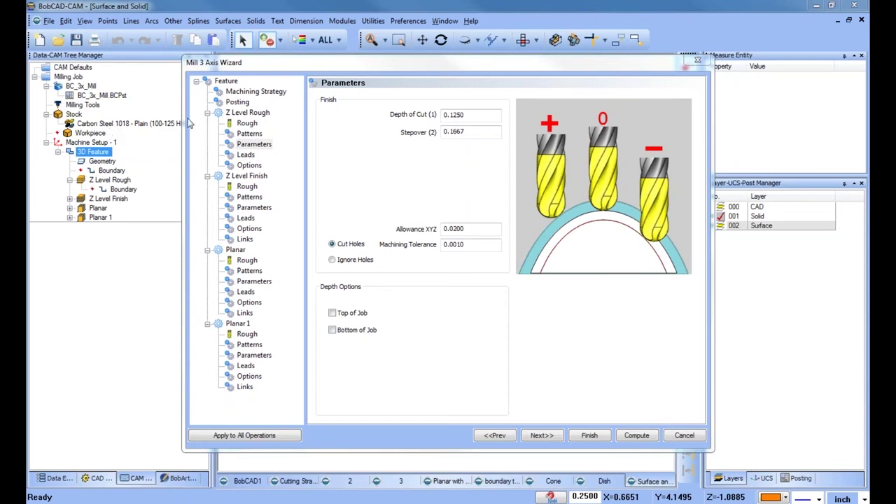
Try turning off the system feeds and speeds for the Z Level Rough tool and view the Z Level Finish link options
{"action": "left_click", "coordinate": [247, 124]}
{"action": "left_click", "coordinate": [247, 124]}
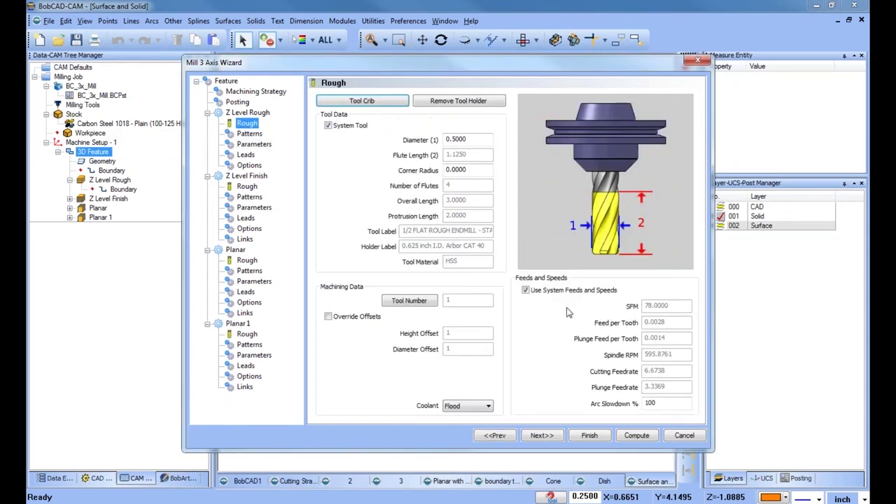
{"action": "left_click", "coordinate": [525, 290]}
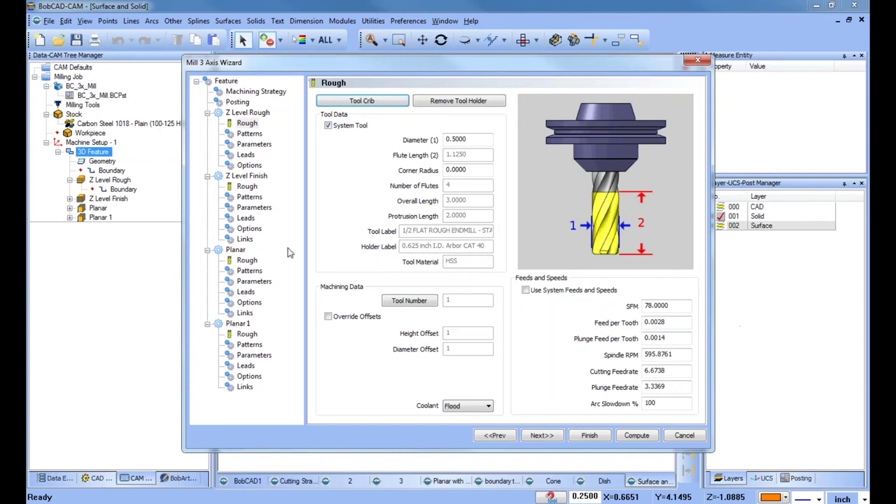
{"action": "left_click", "coordinate": [246, 239]}
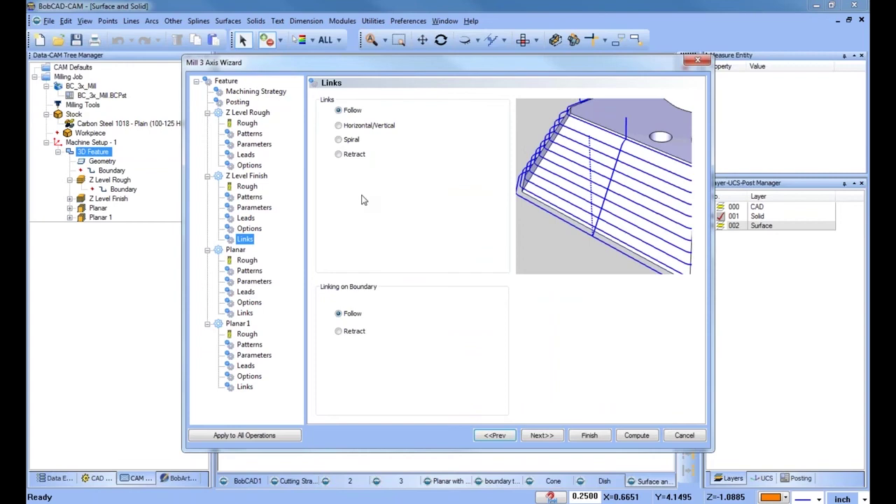
{"action": "left_click", "coordinate": [685, 436]}
Reopen the 3D feature and check its clearance, rapid and feed planes
{"action": "right_click", "coordinate": [98, 151]}
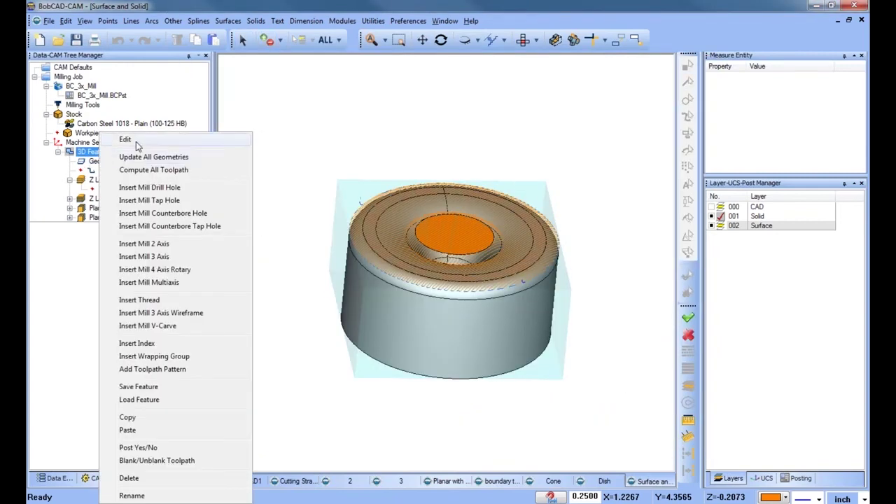
{"action": "left_click", "coordinate": [123, 140]}
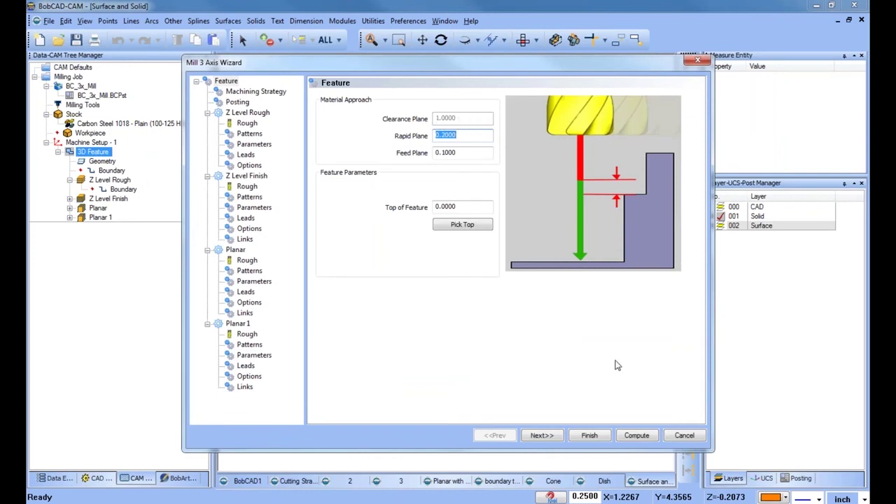
{"action": "left_click", "coordinate": [685, 436]}
Close the 3D feature settings and open Machine Setup - 1 for editing to examine its clearance plane
{"action": "left_click", "coordinate": [102, 160]}
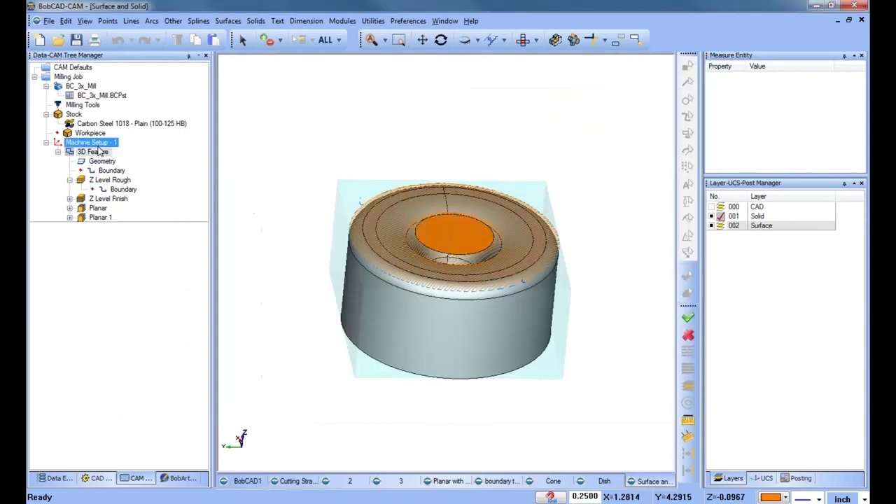
{"action": "right_click", "coordinate": [112, 142]}
{"action": "left_click", "coordinate": [145, 153]}
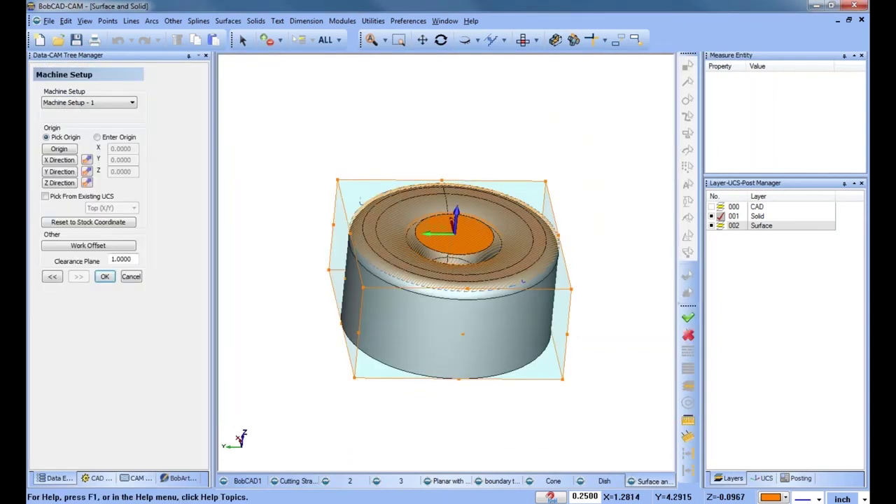
{"action": "left_click_drag", "start_coordinate": [113, 260], "coordinate": [149, 258]}
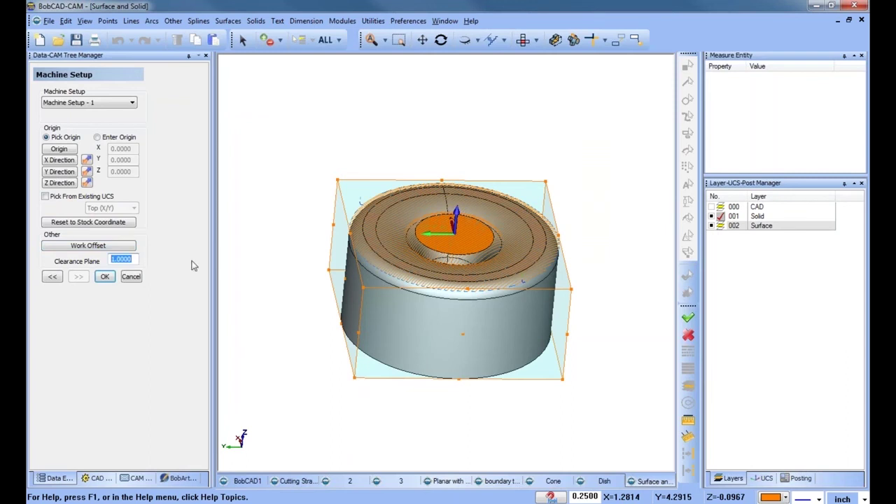
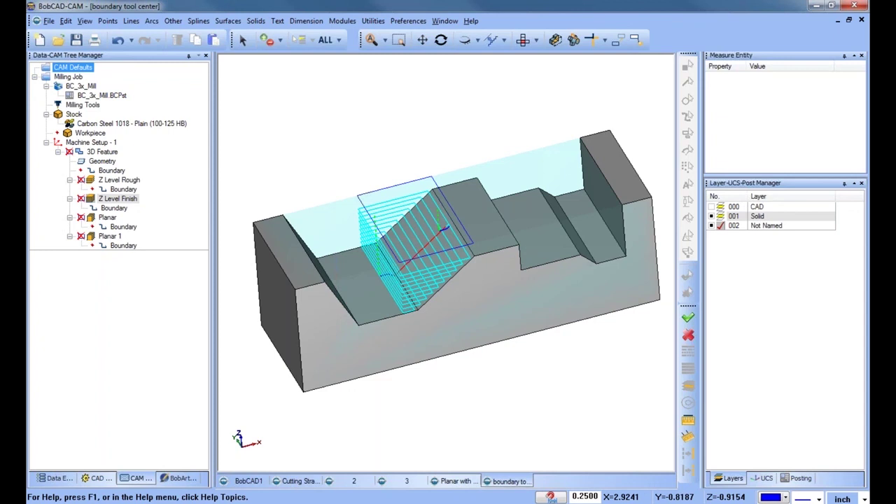
Switch to the "Planar with holes" part and leave only the Solid layer visible, hiding the CAD and unnamed layers
{"action": "left_click", "coordinate": [457, 481]}
{"action": "middle_click_drag", "start_coordinate": [439, 372], "coordinate": [729, 269]}
{"action": "left_click", "coordinate": [720, 216]}
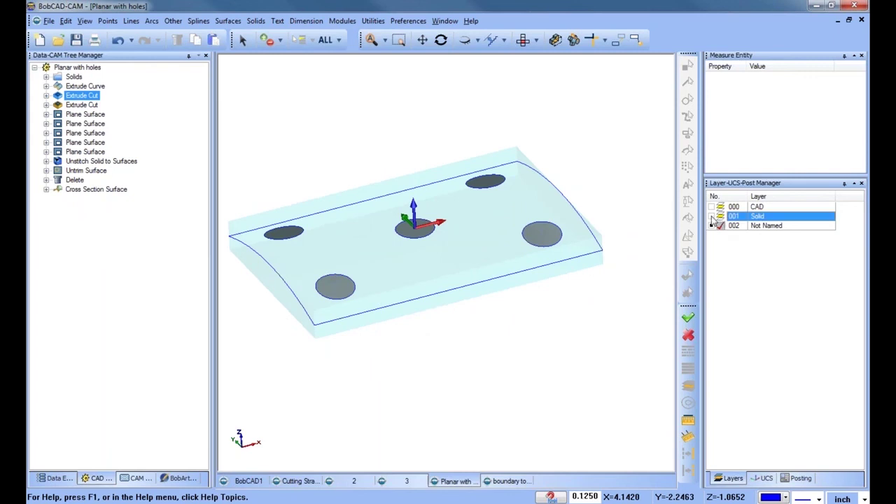
{"action": "left_click", "coordinate": [716, 224]}
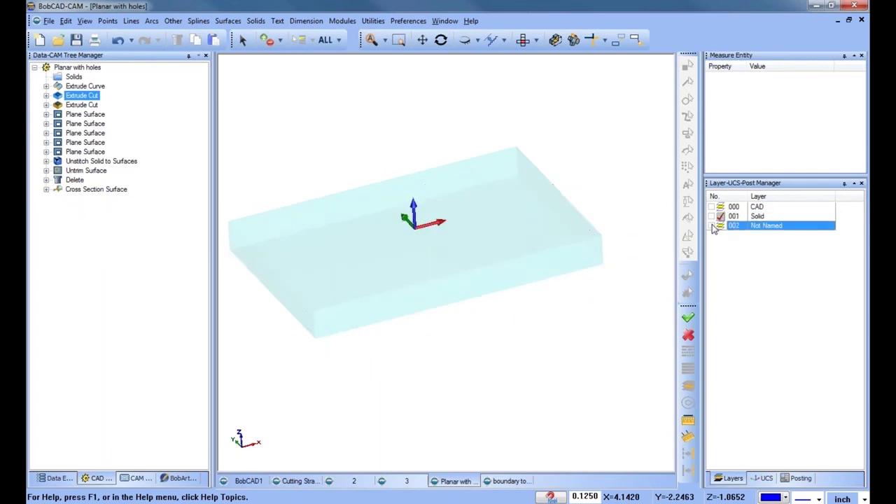
{"action": "left_click", "coordinate": [716, 208]}
{"action": "left_click", "coordinate": [715, 217]}
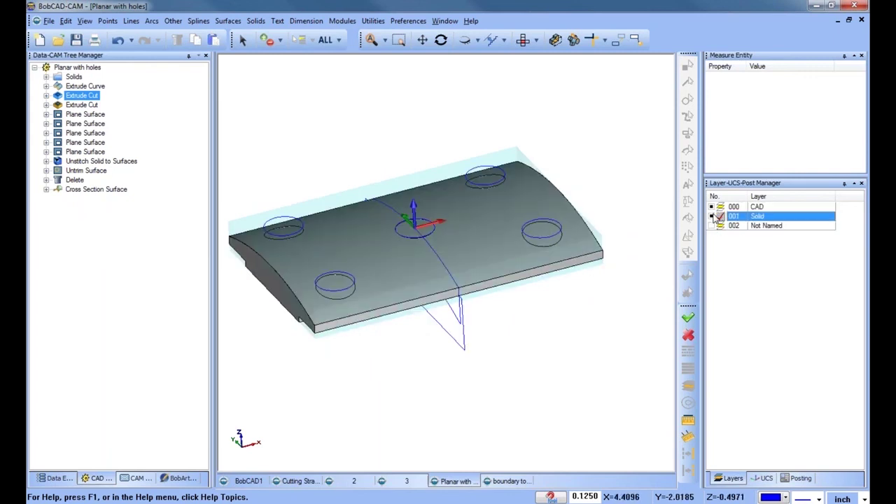
{"action": "left_click", "coordinate": [717, 207]}
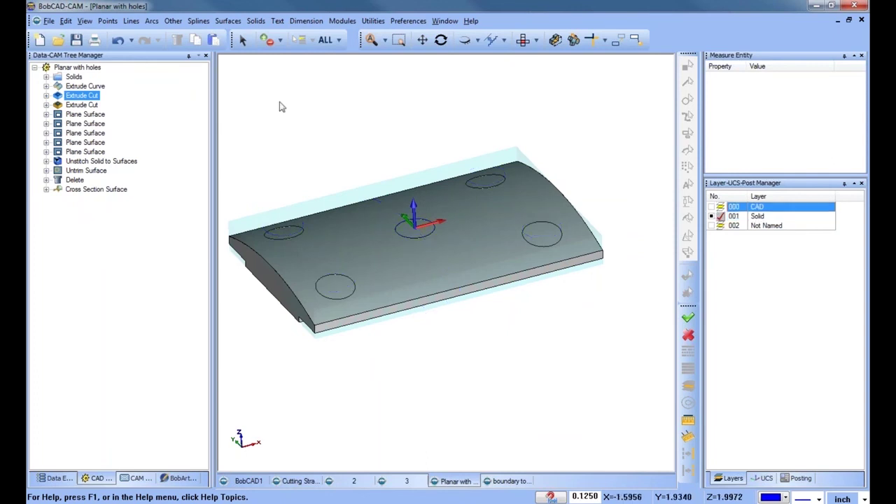
Undo the surface untrim, delete and cross-section operations on the part and display the existing Planar toolpath
{"action": "left_click", "coordinate": [122, 40]}
{"action": "left_click", "coordinate": [121, 41]}
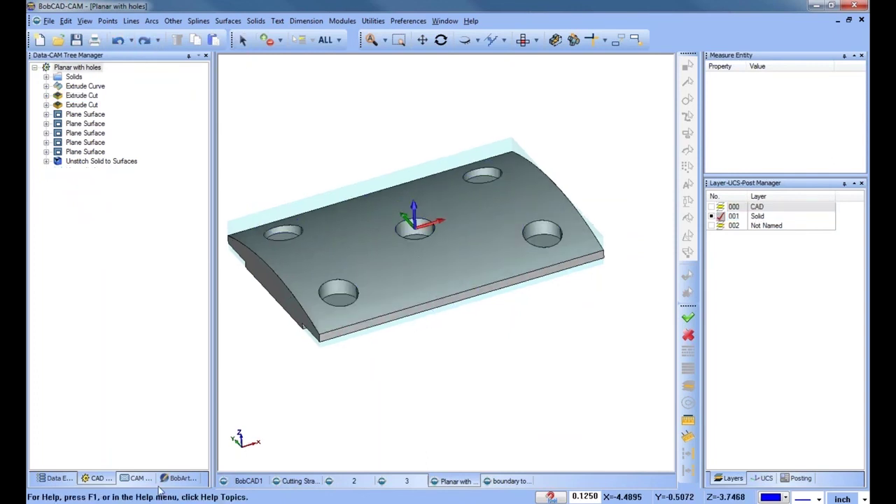
{"action": "left_click", "coordinate": [135, 478]}
{"action": "left_click", "coordinate": [108, 199]}
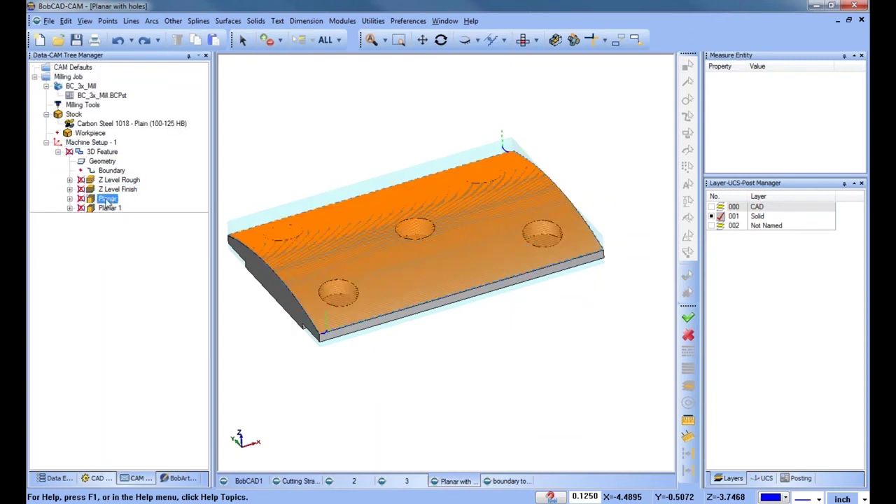
Reselect the 3D feature's geometry, choosing the entire part
{"action": "right_click", "coordinate": [107, 200]}
{"action": "left_click", "coordinate": [103, 162]}
{"action": "right_click", "coordinate": [103, 163]}
{"action": "left_click", "coordinate": [116, 169]}
{"action": "right_click", "coordinate": [108, 163]}
{"action": "left_click", "coordinate": [125, 183]}
{"action": "right_click", "coordinate": [114, 160]}
{"action": "left_click", "coordinate": [143, 171]}
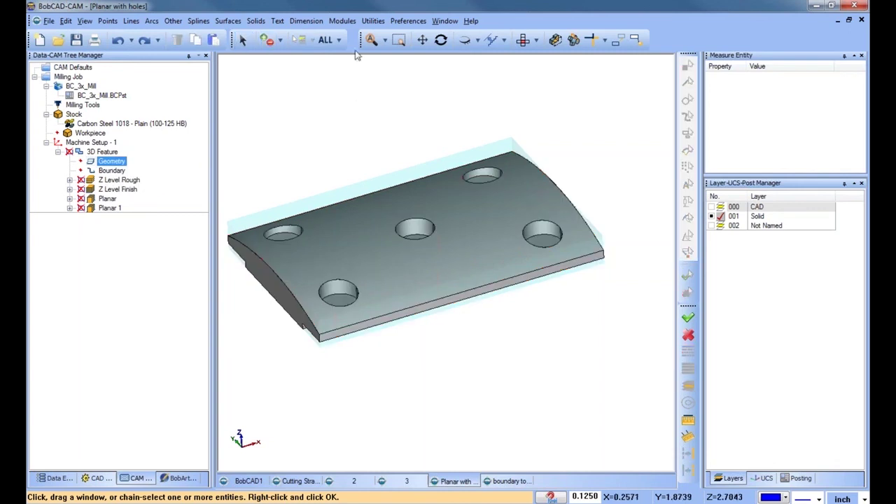
{"action": "left_click", "coordinate": [325, 40]}
Confirm the geometry and recompute the Planar toolpath
{"action": "left_click", "coordinate": [109, 199]}
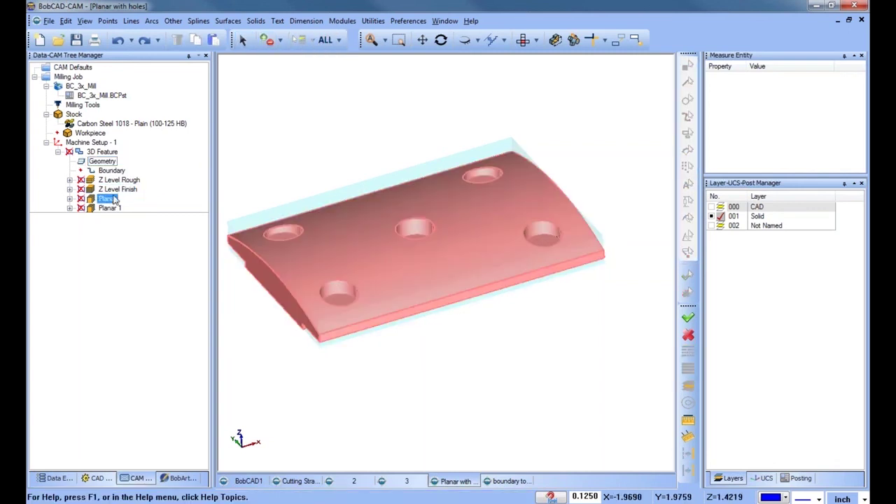
{"action": "right_click", "coordinate": [112, 200]}
{"action": "left_click", "coordinate": [185, 203]}
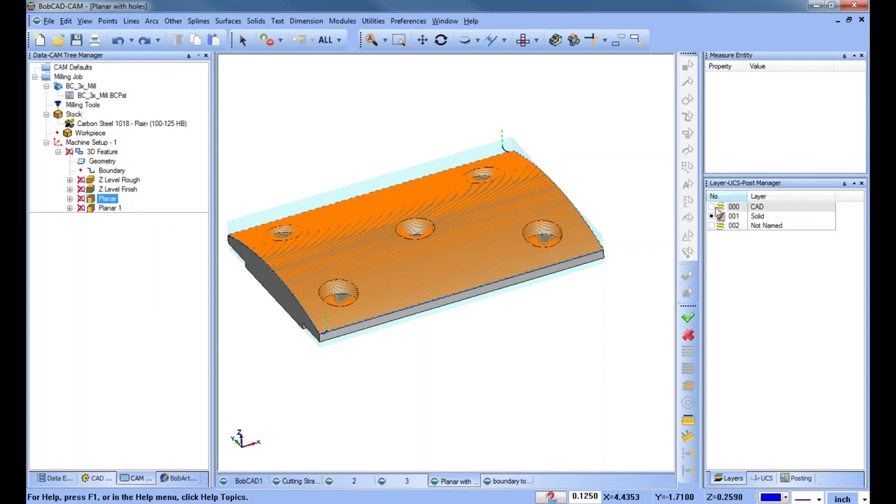
Add a new active layer below the existing ones, keeping the Solid layer visible
{"action": "right_click", "coordinate": [779, 231]}
{"action": "left_click", "coordinate": [776, 233]}
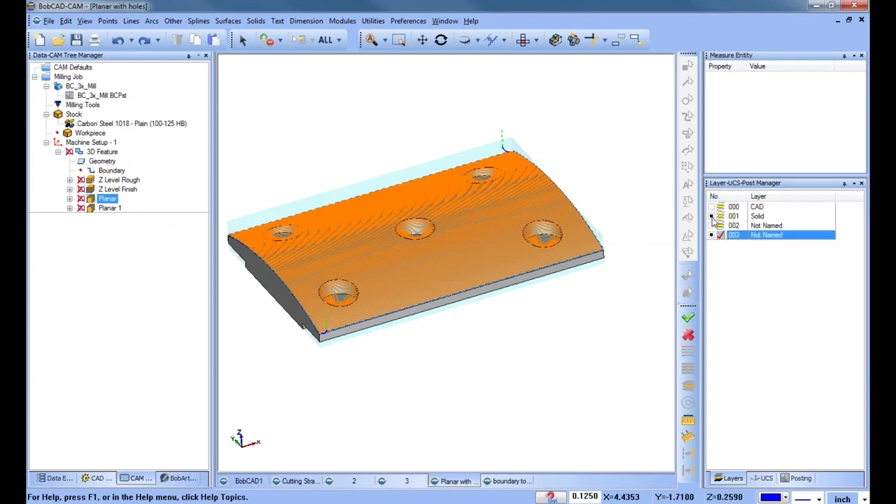
{"action": "left_click", "coordinate": [715, 218]}
{"action": "left_click", "coordinate": [712, 217]}
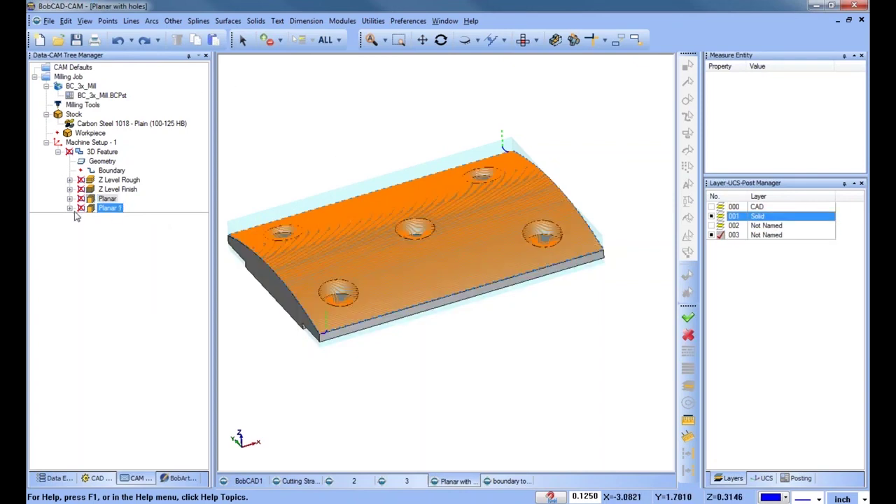
Extract the edges of the part's curved top face projected to Z plane 0.0000, and hide the Solid layer
{"action": "left_click", "coordinate": [91, 153]}
{"action": "left_click", "coordinate": [111, 170]}
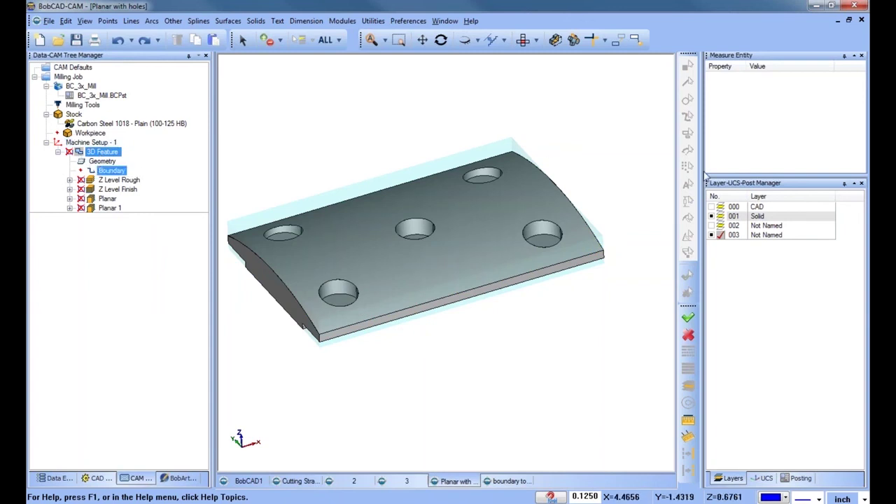
{"action": "left_click", "coordinate": [373, 20]}
{"action": "mouse_move", "coordinate": [448, 120]}
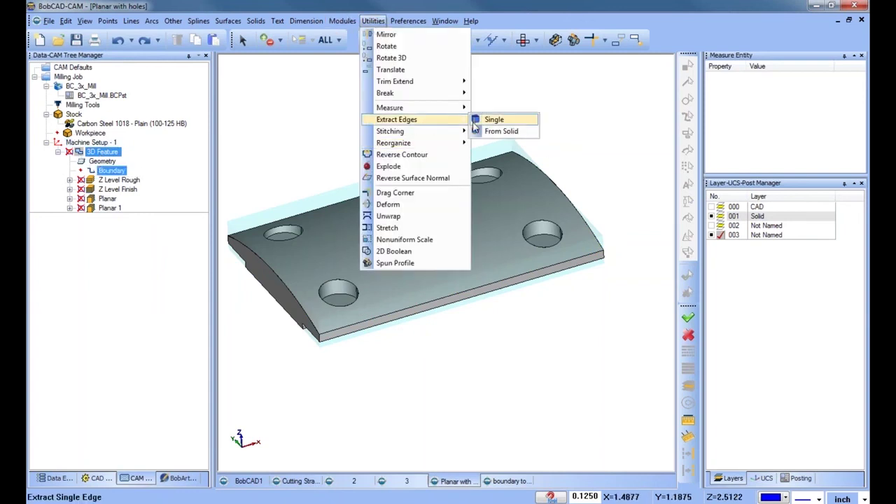
{"action": "left_click", "coordinate": [476, 121]}
{"action": "left_click", "coordinate": [397, 244]}
{"action": "left_click", "coordinate": [712, 216]}
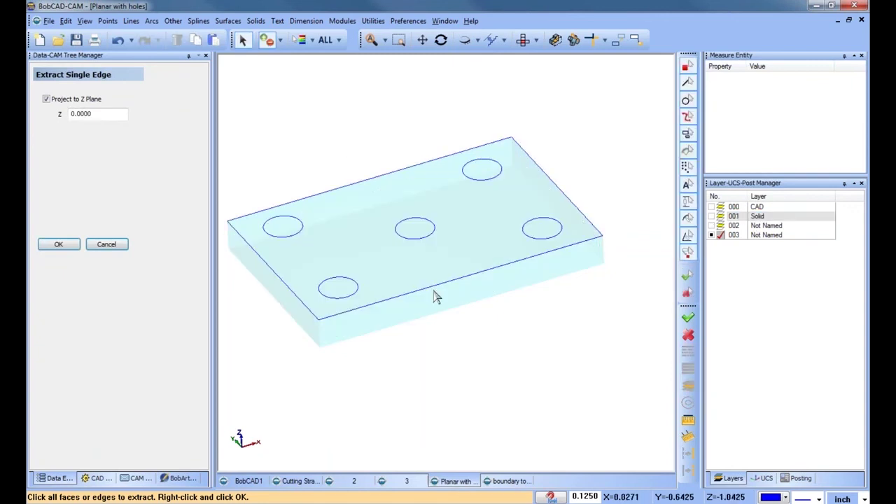
{"action": "left_click", "coordinate": [108, 245]}
{"action": "left_click", "coordinate": [131, 479]}
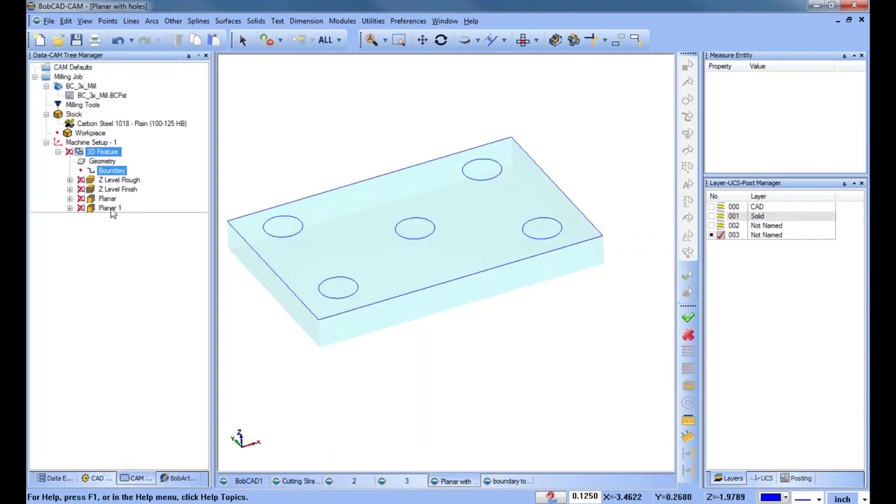
Assign the extracted rectangle and five circles as the Planar operation's boundary and recompute its toolpath
{"action": "left_click", "coordinate": [70, 199]}
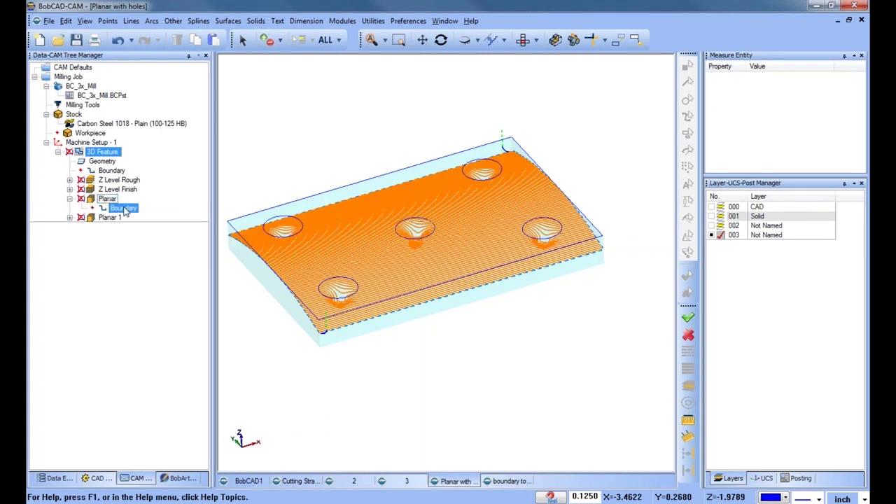
{"action": "right_click", "coordinate": [124, 208]}
{"action": "left_click", "coordinate": [161, 213]}
{"action": "left_click", "coordinate": [327, 40]}
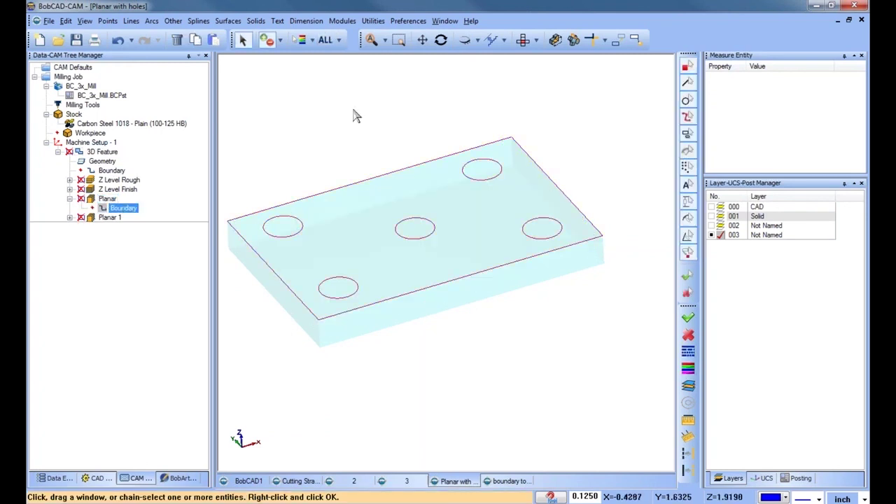
{"action": "key", "text": "space"}
{"action": "right_click", "coordinate": [107, 200]}
{"action": "left_click", "coordinate": [157, 224]}
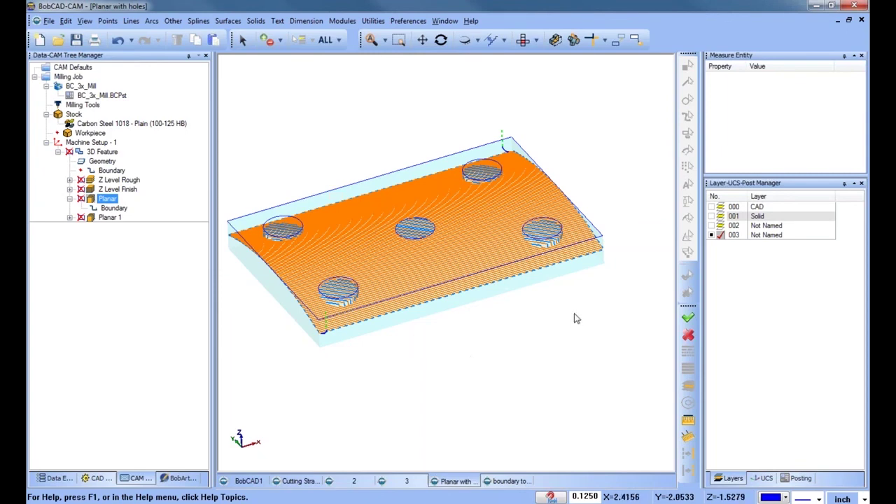
Show the Solid layer again and examine the Planar toolpath around the edge of the centre hole
{"action": "middle_click_drag", "start_coordinate": [514, 322], "coordinate": [528, 310]}
{"action": "left_click", "coordinate": [715, 219]}
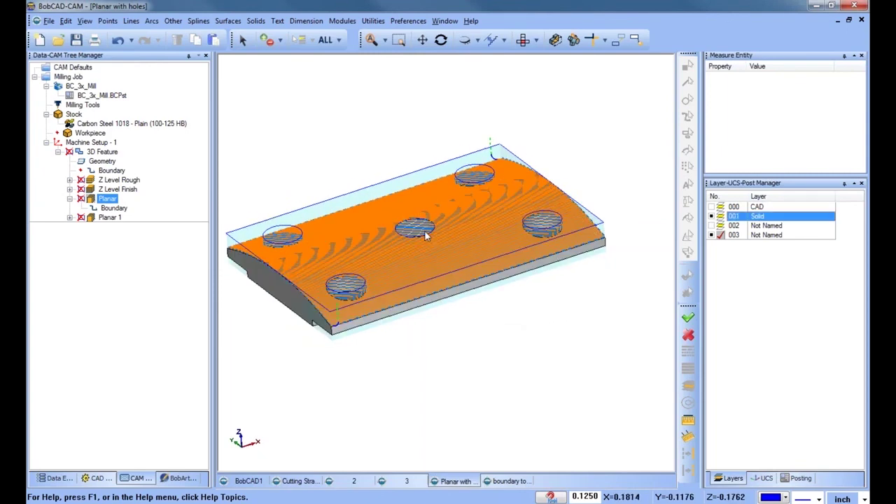
{"action": "scroll", "coordinate": [424, 231], "scroll_direction": "up", "scroll_amount": 10}
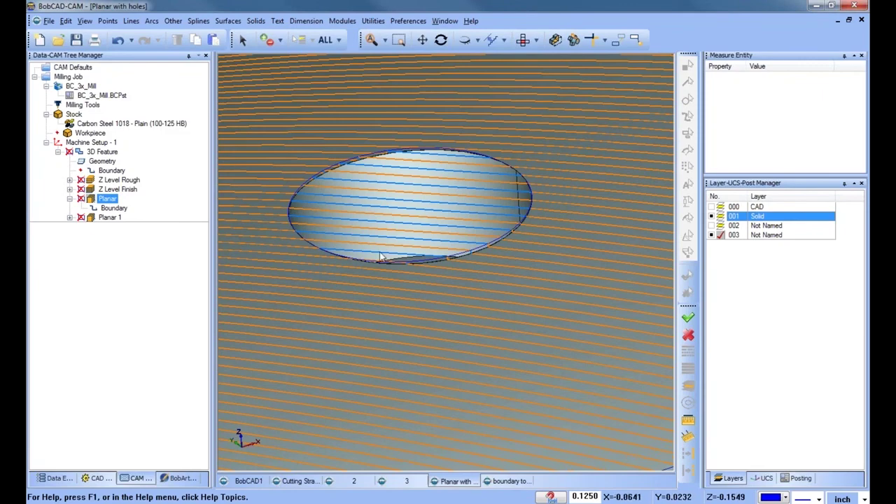
{"action": "scroll", "coordinate": [505, 252], "scroll_direction": "up", "scroll_amount": 6}
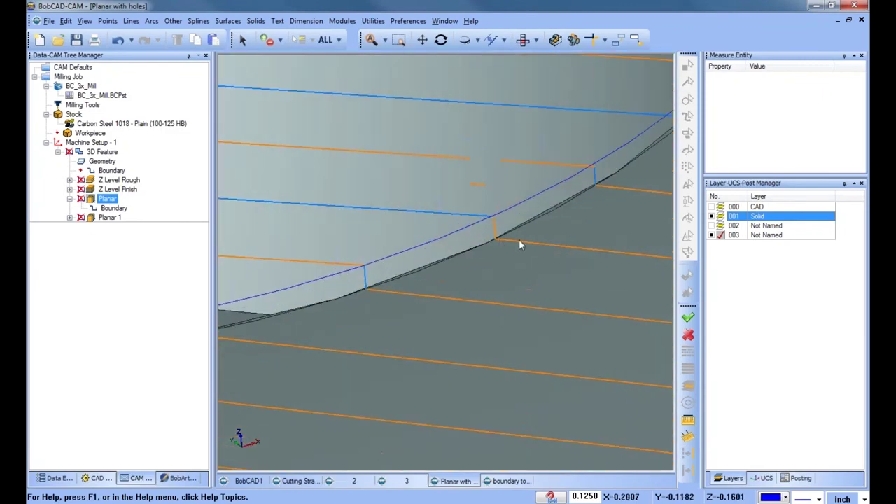
{"action": "scroll", "coordinate": [547, 240], "scroll_direction": "down", "scroll_amount": 12}
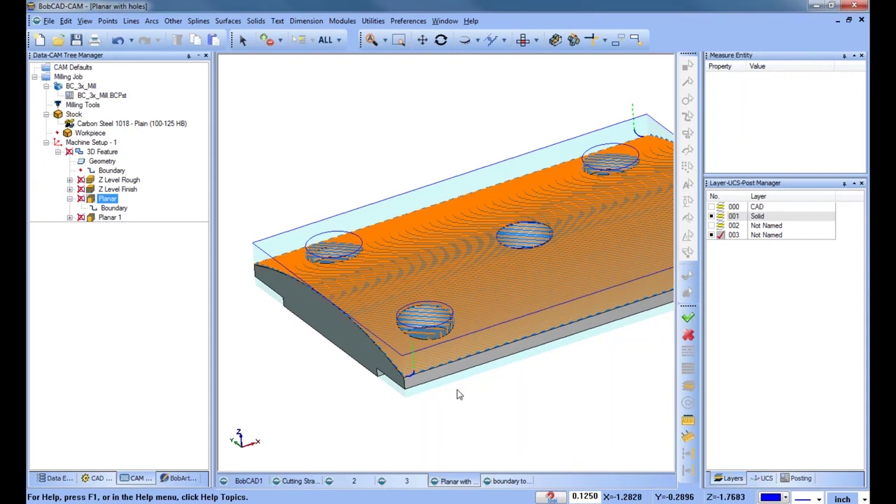
{"action": "scroll", "coordinate": [573, 373], "scroll_direction": "down", "scroll_amount": 2}
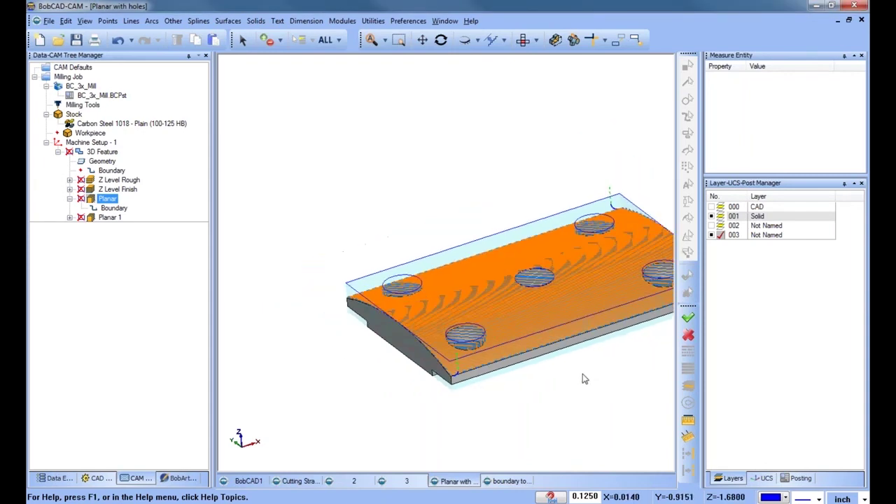
{"action": "middle_click_drag", "start_coordinate": [582, 379], "coordinate": [519, 380]}
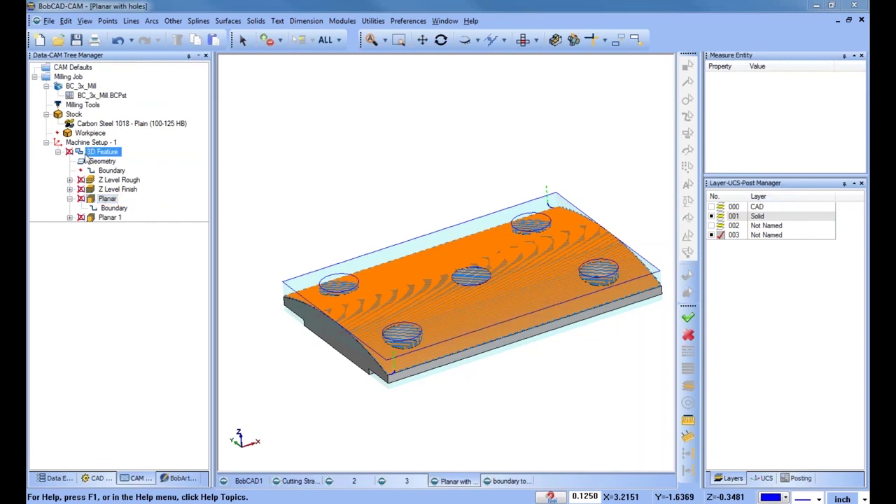
Edit the 3D feature so the Planar operation's Top of Job depth is enabled and set to -.125
{"action": "right_click", "coordinate": [102, 151]}
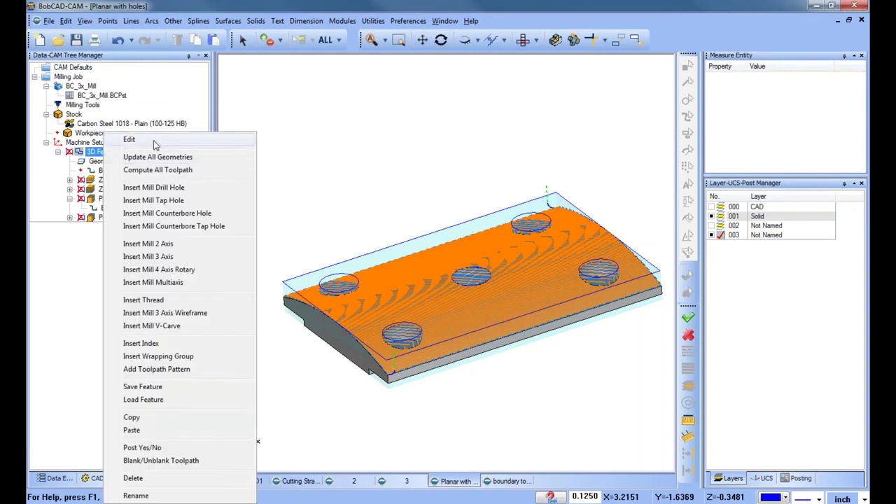
{"action": "left_click", "coordinate": [130, 140]}
{"action": "left_click", "coordinate": [250, 196]}
{"action": "left_click", "coordinate": [255, 208]}
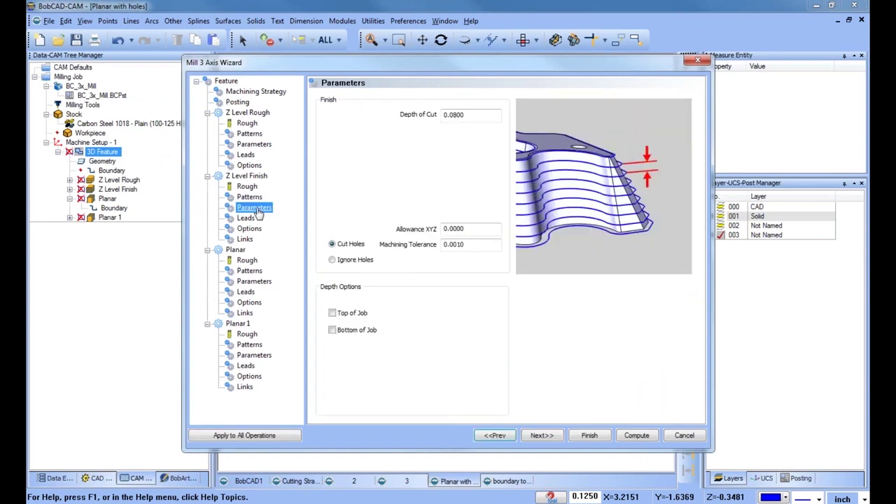
{"action": "left_click", "coordinate": [252, 271]}
{"action": "left_click", "coordinate": [254, 280]}
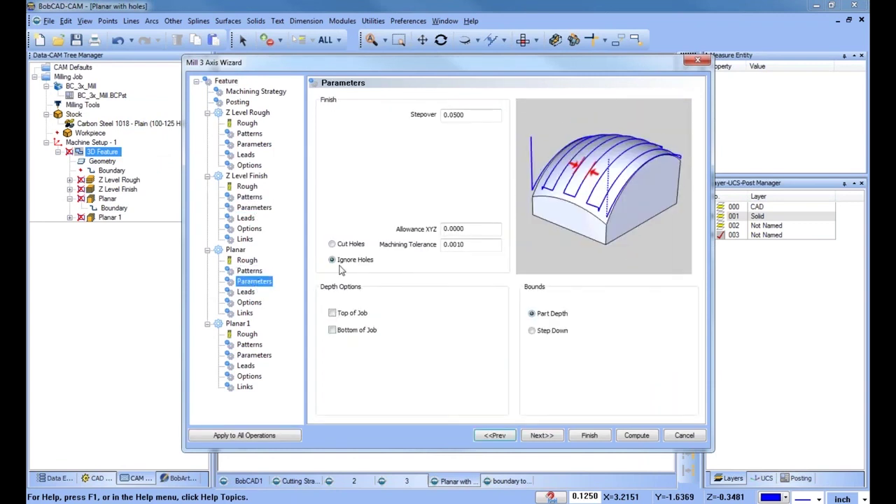
{"action": "left_click", "coordinate": [333, 313]}
{"action": "double_click", "coordinate": [441, 314]}
{"action": "type", "text": "-.125"}
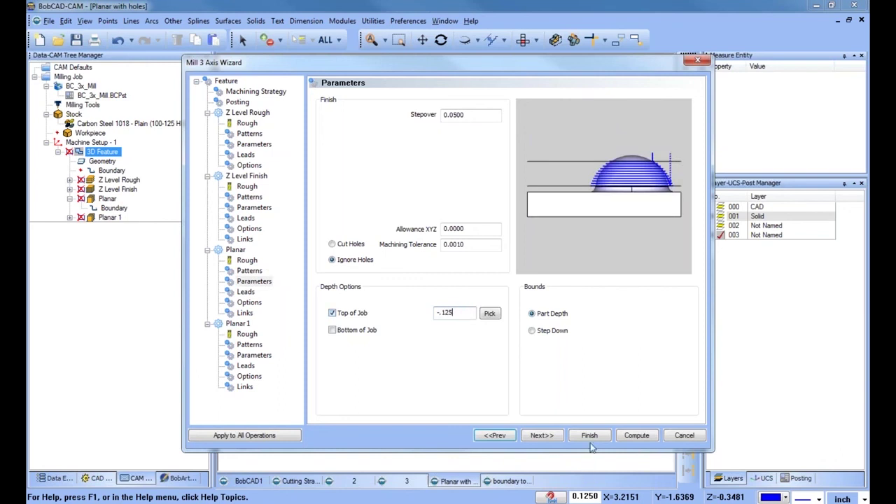
{"action": "left_click", "coordinate": [590, 436]}
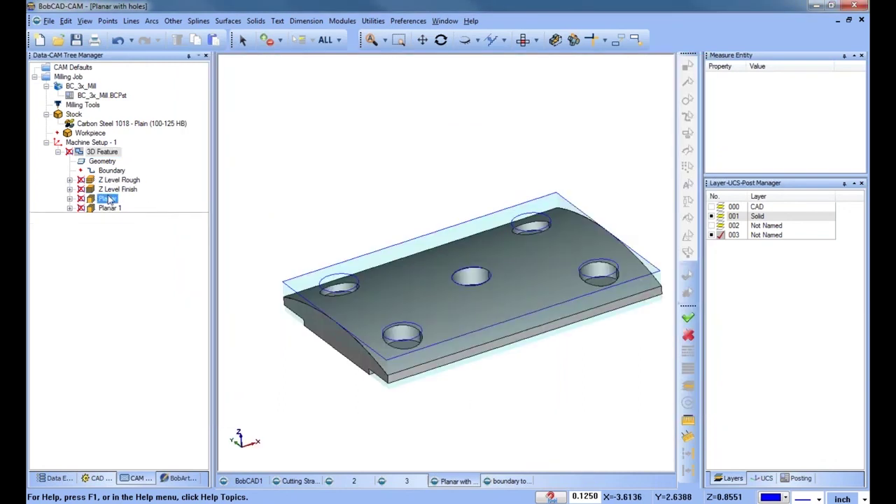
Recompute the Planar toolpath with the new depth limit and inspect its coverage from above
{"action": "right_click", "coordinate": [109, 202]}
{"action": "left_click", "coordinate": [171, 227]}
{"action": "mouse_move", "coordinate": [384, 294]}
{"action": "middle_mouse_down"}
{"action": "mouse_move", "coordinate": [398, 341]}
{"action": "mouse_move", "coordinate": [345, 299]}
{"action": "mouse_move", "coordinate": [388, 282]}
{"action": "middle_mouse_up"}
{"action": "middle_click_drag", "start_coordinate": [488, 281], "coordinate": [505, 318]}
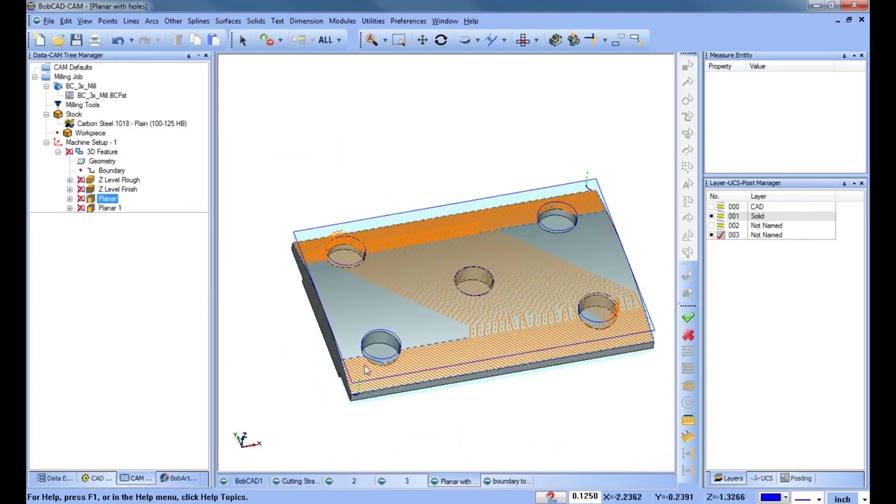
{"action": "middle_click_drag", "start_coordinate": [522, 310], "coordinate": [538, 357]}
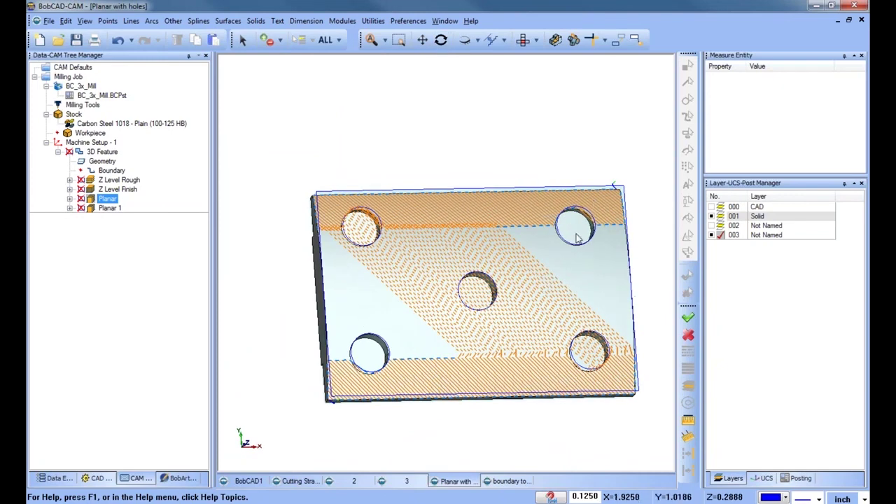
Edit the 3D feature to disable the Planar operation's Top of Job depth limit and recompute the Planar toolpath
{"action": "middle_click_drag", "start_coordinate": [516, 296], "coordinate": [524, 378]}
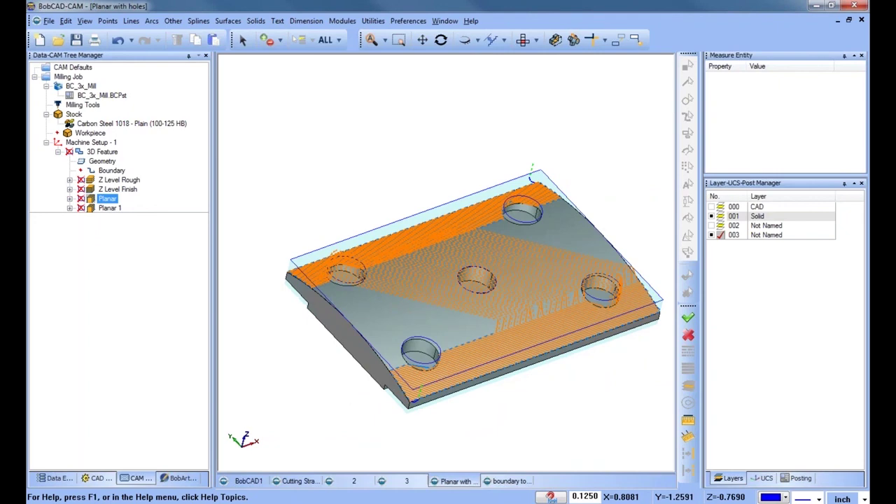
{"action": "left_click", "coordinate": [101, 151]}
{"action": "right_click", "coordinate": [98, 151]}
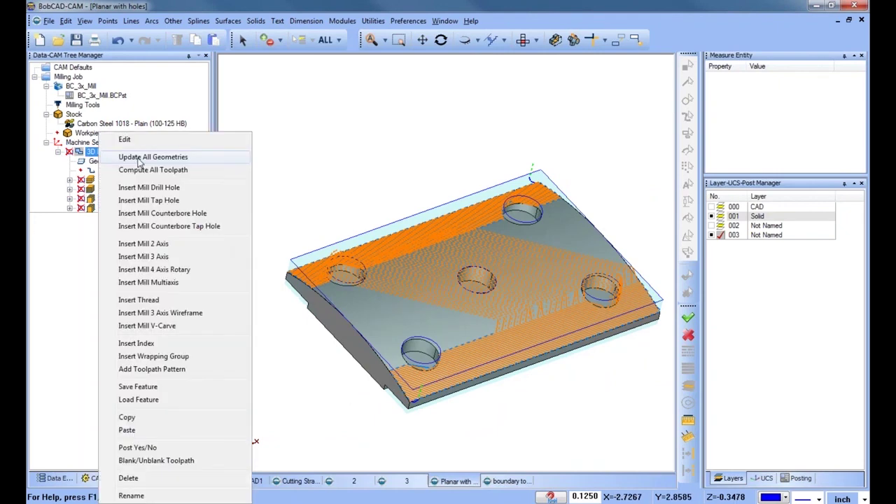
{"action": "left_click", "coordinate": [130, 140]}
{"action": "left_click", "coordinate": [250, 271]}
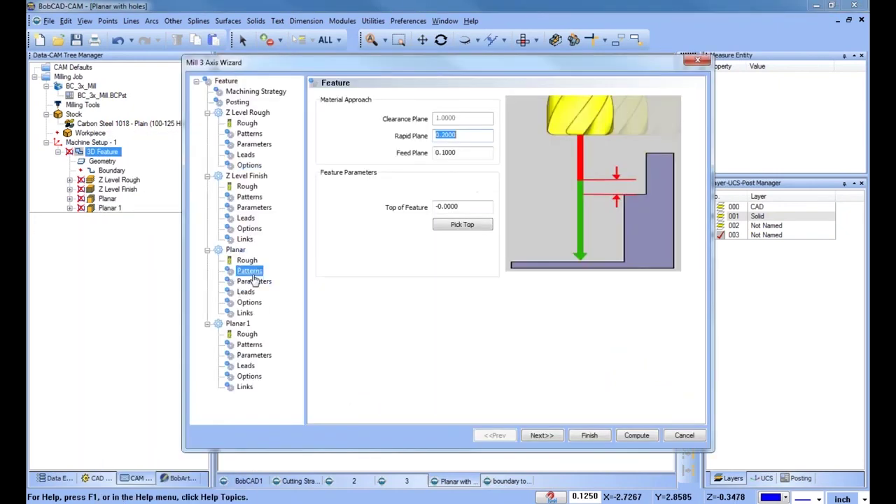
{"action": "left_click", "coordinate": [254, 282]}
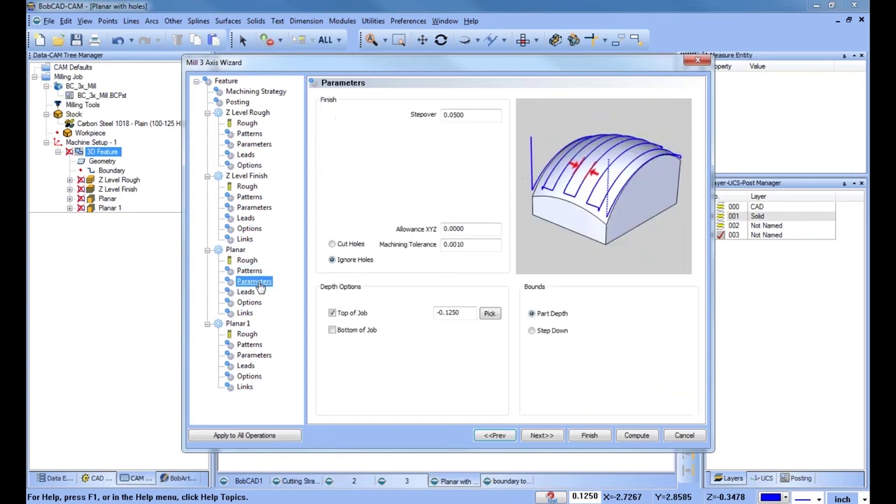
{"action": "left_click", "coordinate": [333, 313]}
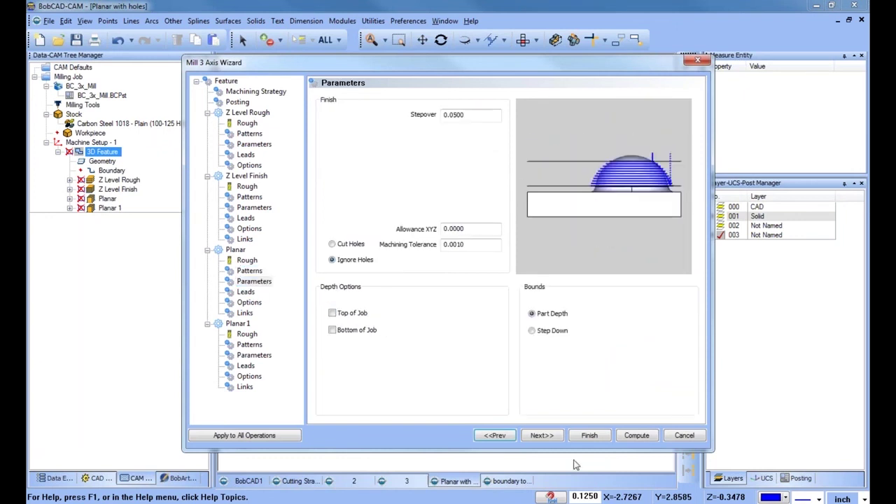
{"action": "left_click", "coordinate": [588, 436]}
{"action": "right_click", "coordinate": [108, 198]}
{"action": "left_click", "coordinate": [150, 207]}
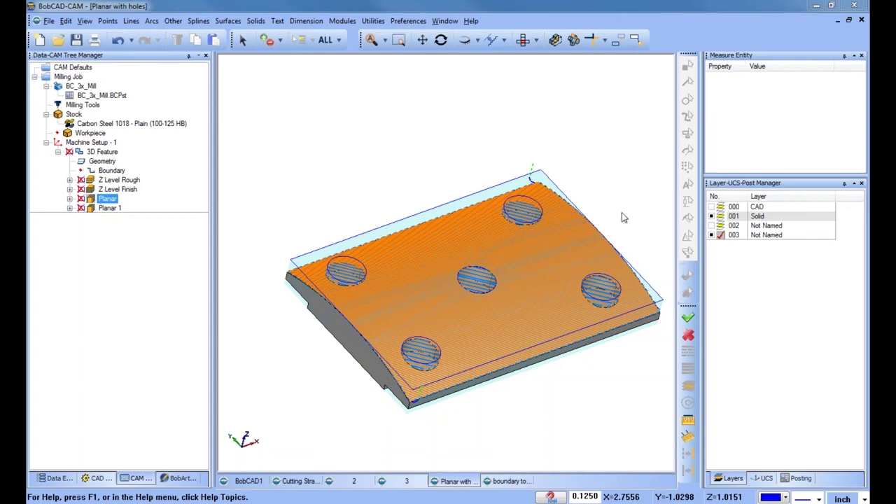
Browse the part previews in the 3D Boot Camp folder and open the stepped part 11.bbcd
{"action": "left_click", "coordinate": [58, 40]}
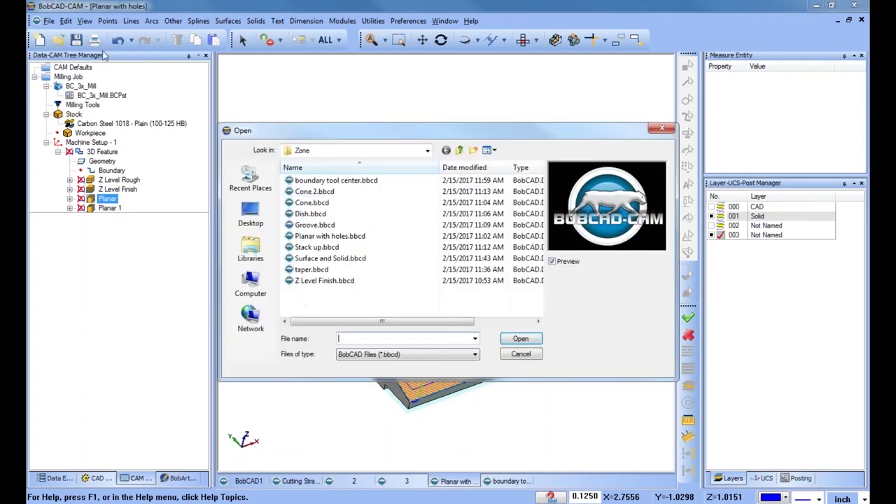
{"action": "left_click", "coordinate": [459, 150]}
{"action": "left_click", "coordinate": [392, 209]}
{"action": "left_click", "coordinate": [428, 209]}
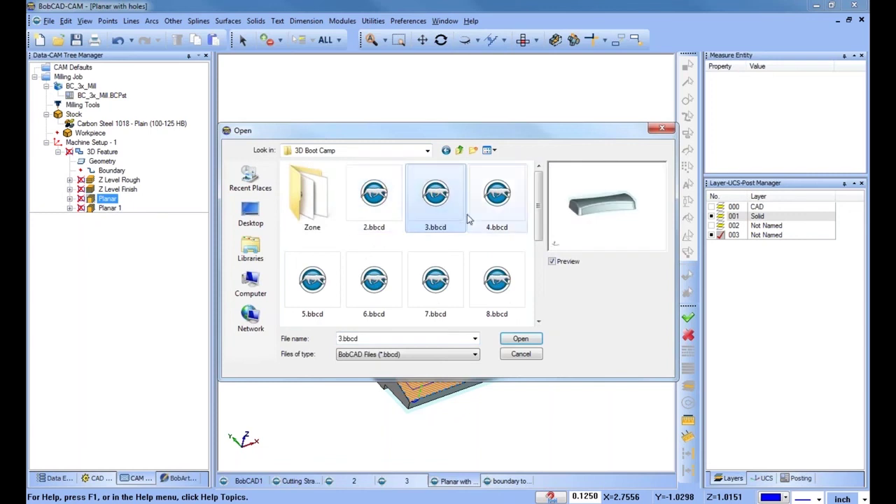
{"action": "key", "text": "Right"}
{"action": "key", "text": "Down"}
{"action": "key", "text": "Left"}
{"action": "key", "text": "Left"}
{"action": "key", "text": "Left"}
{"action": "key", "text": "Down"}
{"action": "key", "text": "Right"}
{"action": "key", "text": "Right"}
{"action": "key", "text": "Right"}
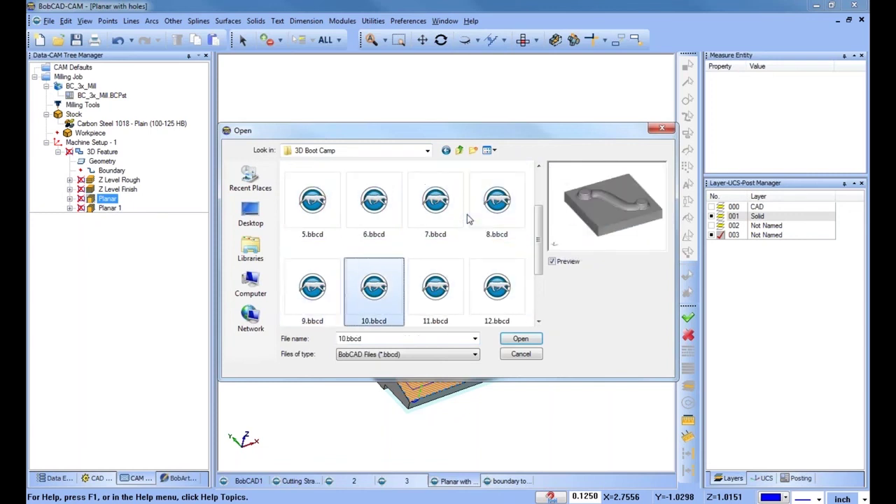
{"action": "key", "text": "Left"}
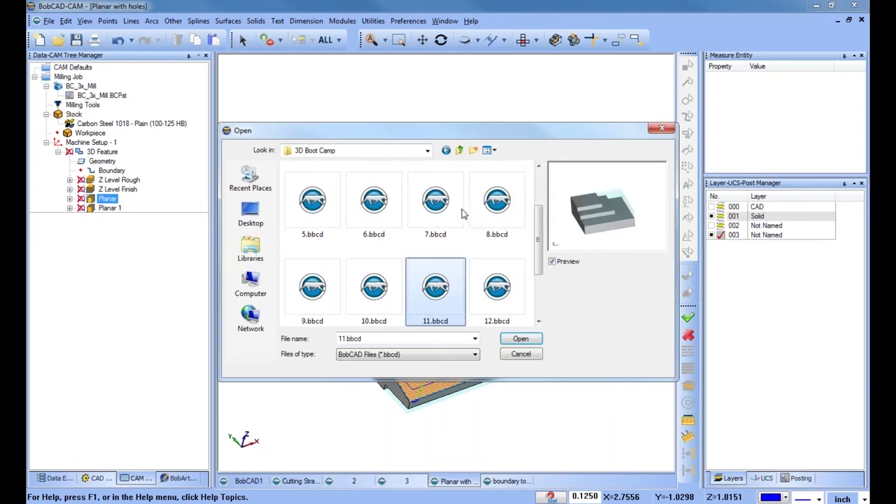
{"action": "left_click", "coordinate": [538, 339]}
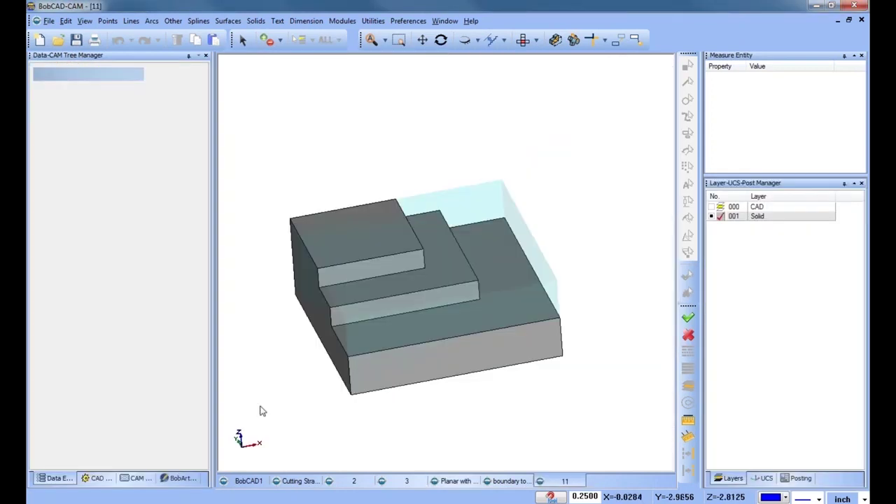
Paste the copied 3D feature into Machine Setup - 1 and assign the whole stepped solid as its geometry
{"action": "right_click", "coordinate": [91, 142]}
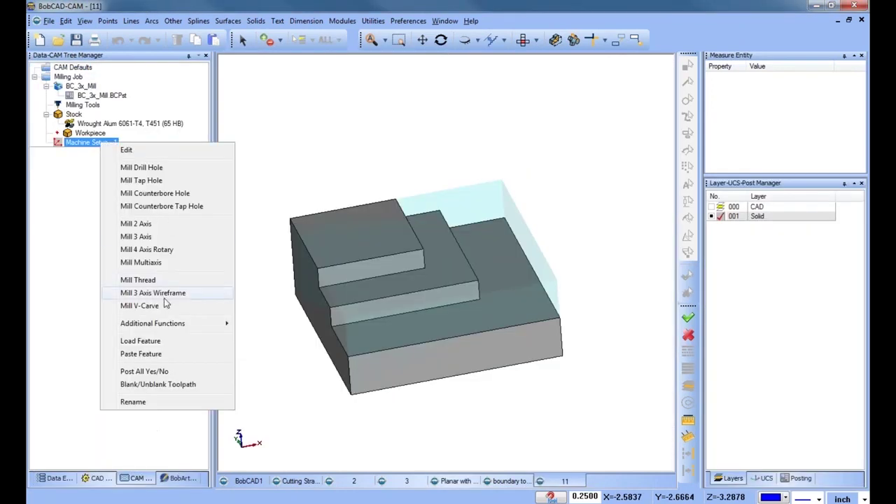
{"action": "left_click", "coordinate": [140, 353]}
{"action": "left_click", "coordinate": [110, 161]}
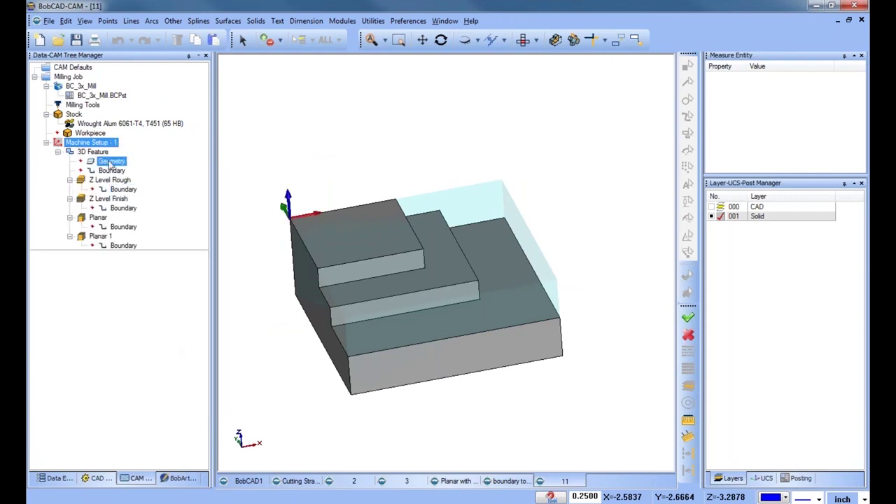
{"action": "right_click", "coordinate": [110, 164]}
{"action": "left_click", "coordinate": [143, 169]}
{"action": "left_click", "coordinate": [331, 40]}
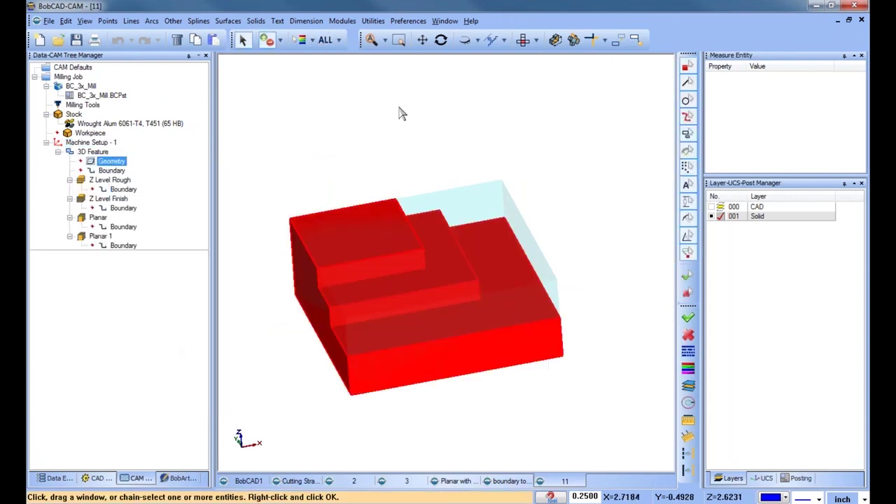
{"action": "key", "text": "space"}
Compute the Z Level Finish toolpath and examine its passes around all the steps of the part
{"action": "right_click", "coordinate": [103, 198]}
{"action": "left_click", "coordinate": [149, 209]}
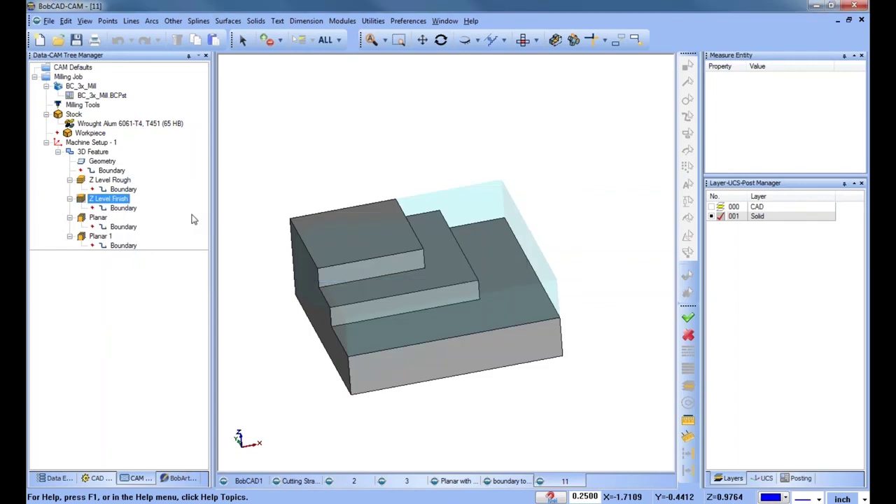
{"action": "middle_click_drag", "start_coordinate": [516, 325], "coordinate": [551, 322]}
{"action": "scroll", "coordinate": [401, 297], "scroll_direction": "up", "scroll_amount": 4}
{"action": "scroll", "coordinate": [401, 295], "scroll_direction": "up", "scroll_amount": 1}
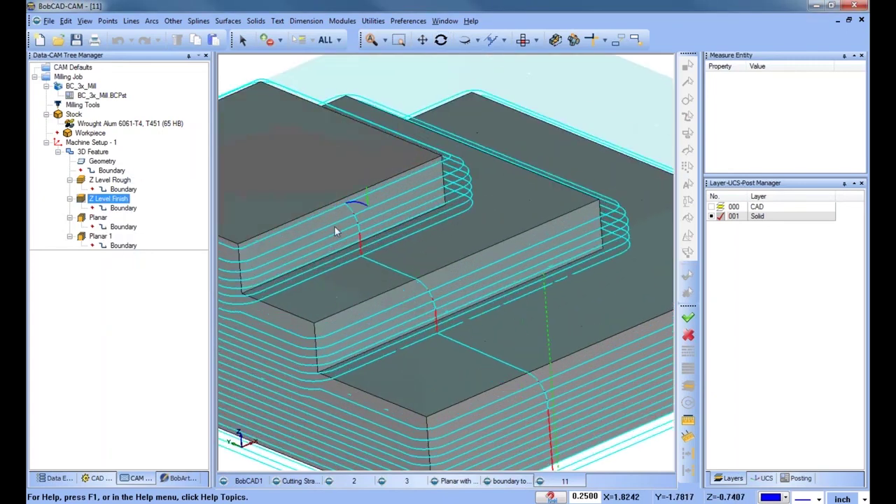
{"action": "scroll", "coordinate": [378, 297], "scroll_direction": "down", "scroll_amount": 3}
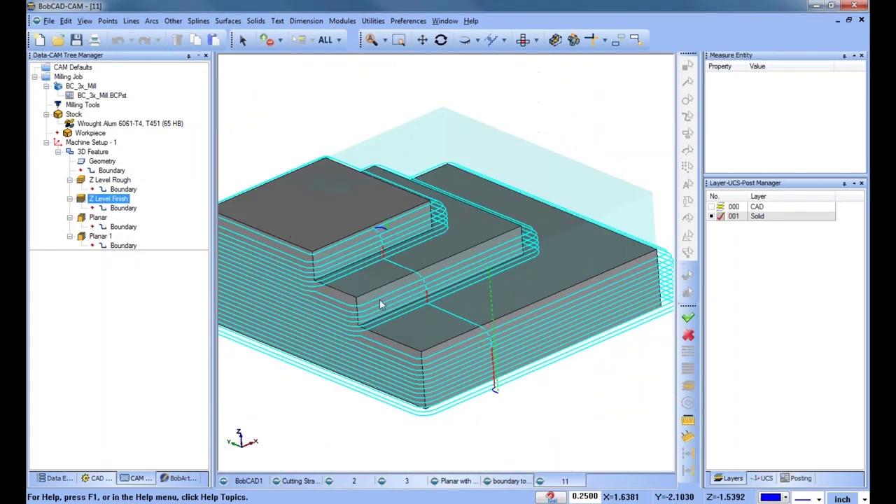
{"action": "middle_click_drag", "start_coordinate": [379, 300], "coordinate": [413, 313]}
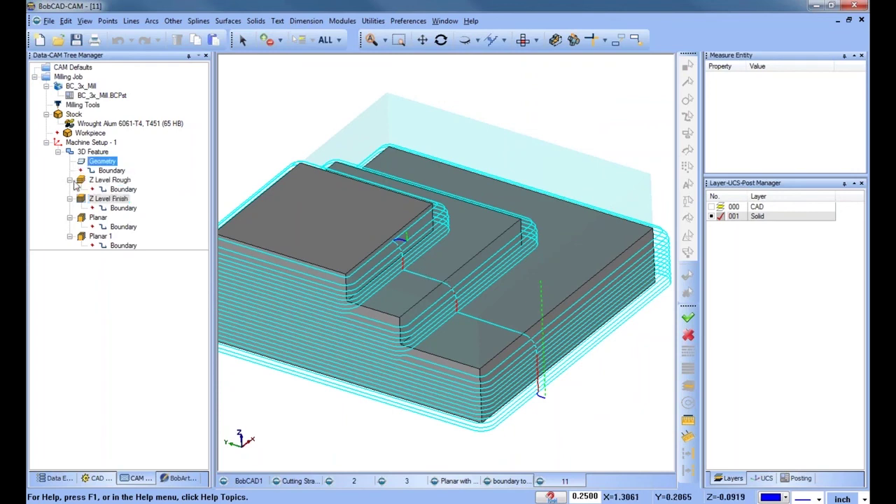
Edit the 3D feature so Z Level Finish has Bottom of Job enabled at -0.5000, picked from the base of the uppermost step
{"action": "left_click", "coordinate": [93, 152]}
{"action": "right_click", "coordinate": [92, 151]}
{"action": "left_click", "coordinate": [123, 139]}
{"action": "left_click", "coordinate": [247, 186]}
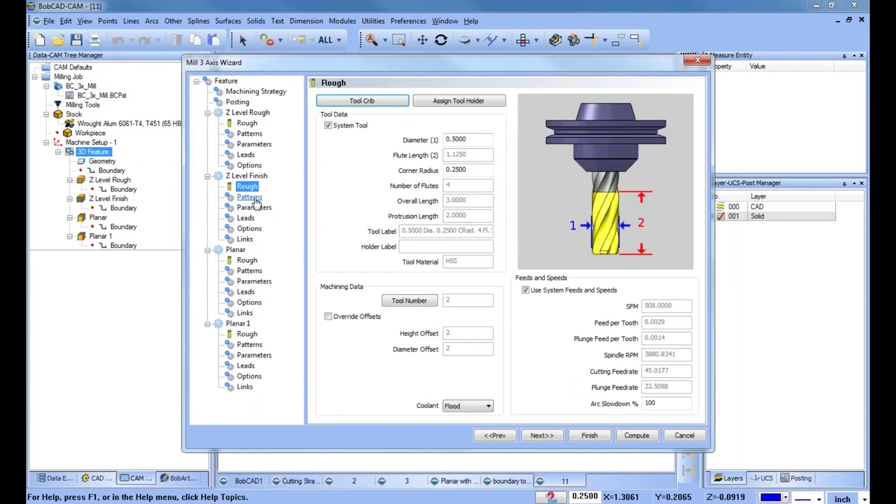
{"action": "left_click", "coordinate": [249, 196]}
{"action": "left_click", "coordinate": [254, 208]}
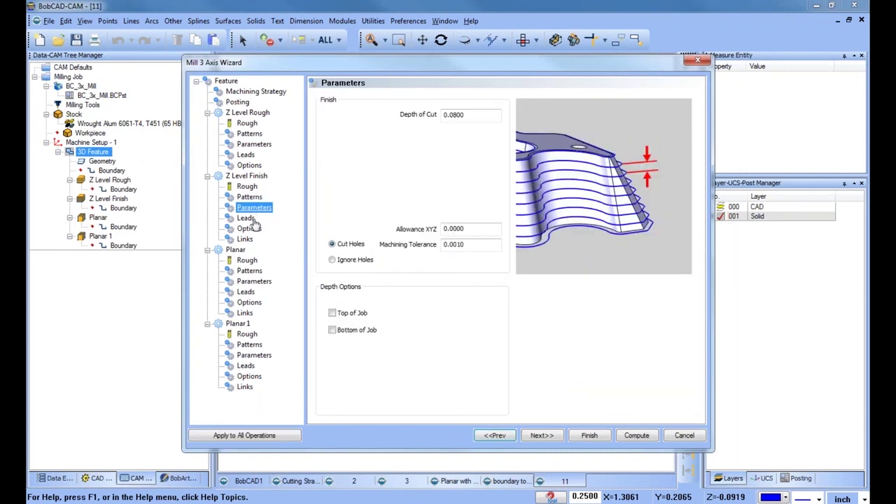
{"action": "left_click", "coordinate": [247, 218]}
{"action": "left_click", "coordinate": [251, 231]}
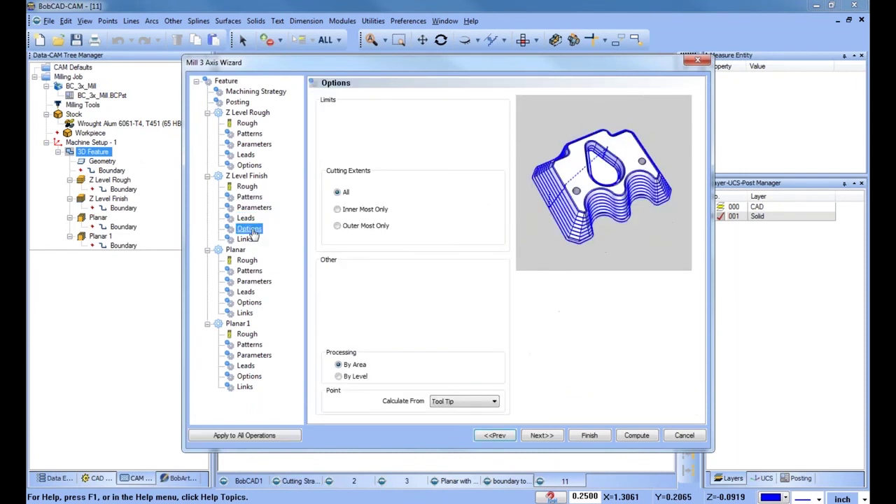
{"action": "left_click", "coordinate": [254, 208]}
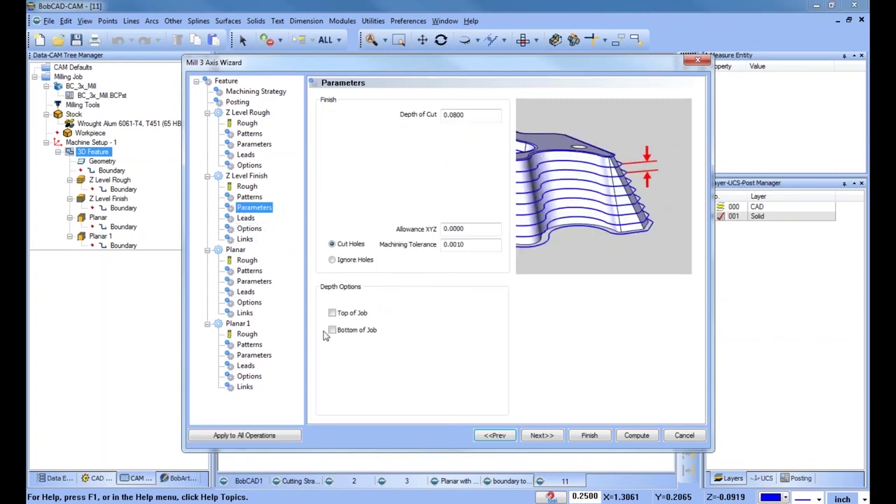
{"action": "left_click", "coordinate": [332, 330]}
{"action": "left_click", "coordinate": [490, 332]}
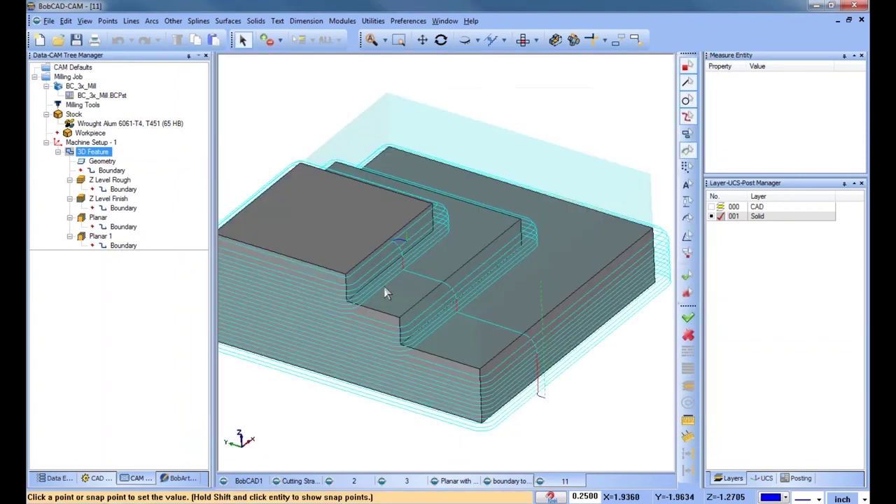
{"action": "left_click", "coordinate": [380, 277]}
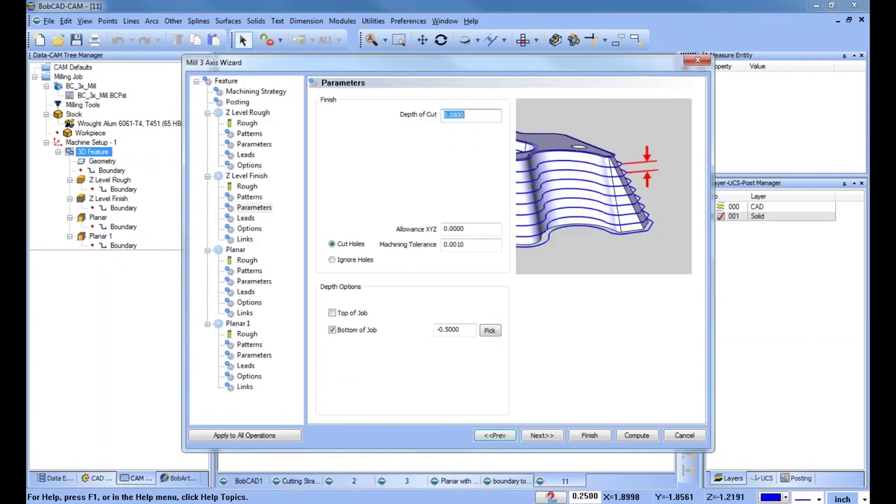
{"action": "left_click", "coordinate": [589, 436]}
Recompute the Z Level Finish toolpath with the bottom limit and inspect it around the uppermost step
{"action": "left_click", "coordinate": [98, 198]}
{"action": "right_click", "coordinate": [109, 189]}
{"action": "left_click", "coordinate": [161, 194]}
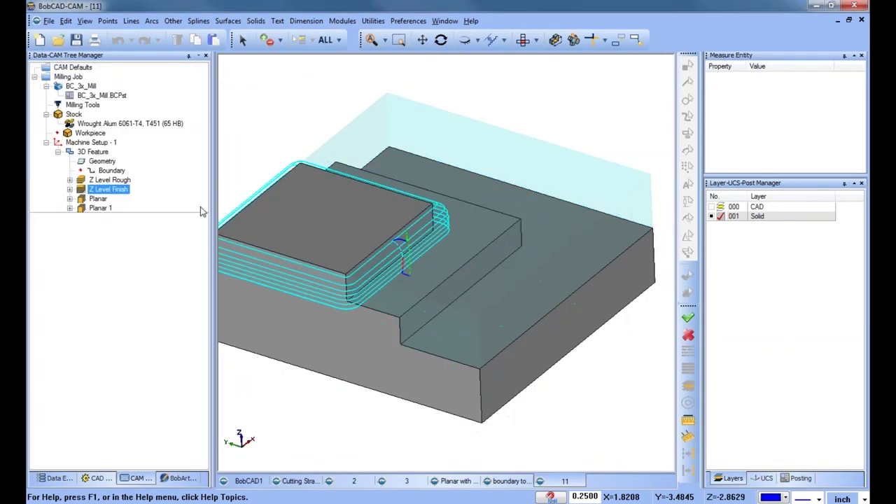
{"action": "middle_click_drag", "start_coordinate": [487, 326], "coordinate": [474, 328]}
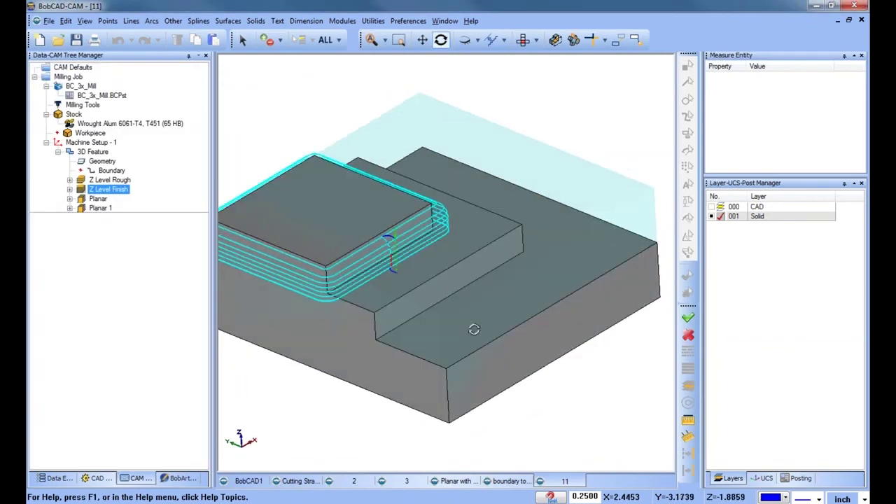
Duplicate the Z Level Finish operation within the 3D feature by copying and pasting it
{"action": "right_click", "coordinate": [116, 194]}
{"action": "left_click", "coordinate": [145, 229]}
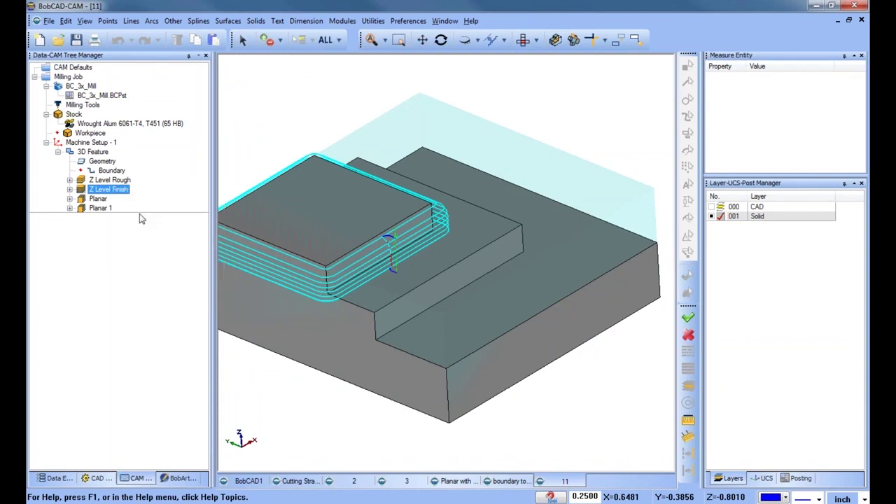
{"action": "right_click", "coordinate": [116, 190]}
{"action": "left_click", "coordinate": [160, 247]}
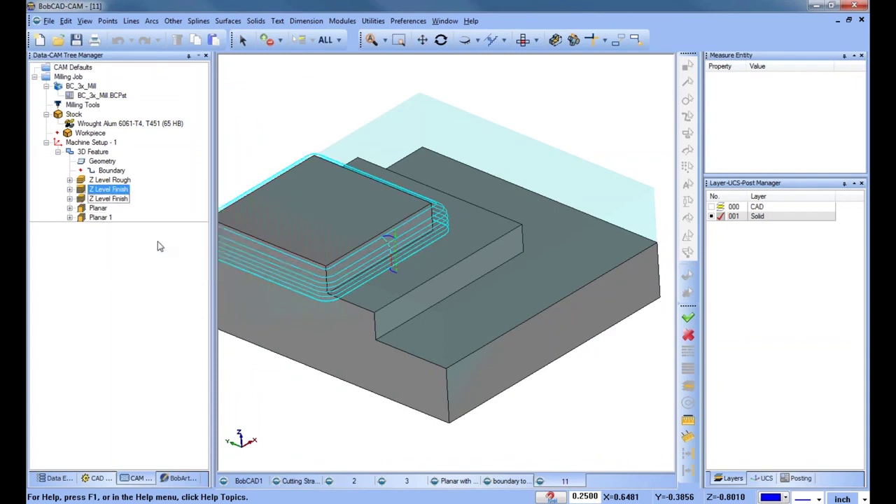
Limit Z Level Finish 1 to the middle step by picking Top of Job on its upper edge and Bottom of Job on its lower edge
{"action": "left_click", "coordinate": [98, 152]}
{"action": "right_click", "coordinate": [104, 152]}
{"action": "left_click", "coordinate": [203, 139]}
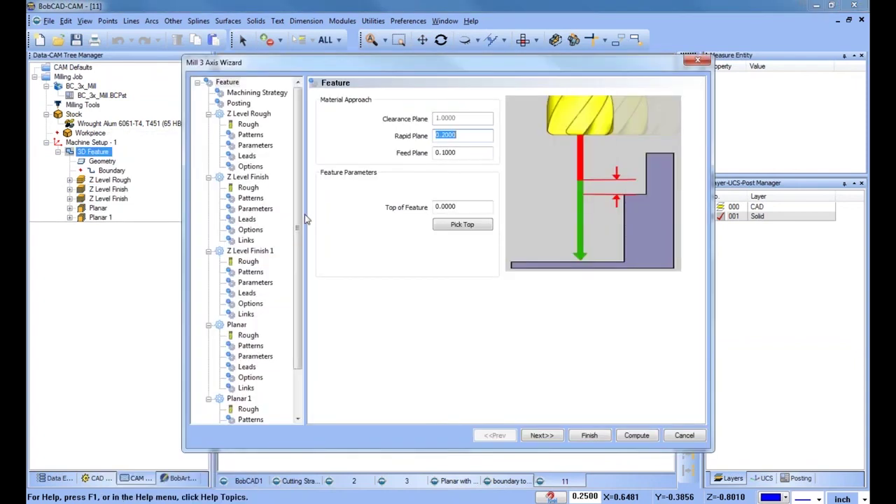
{"action": "left_click", "coordinate": [248, 261]}
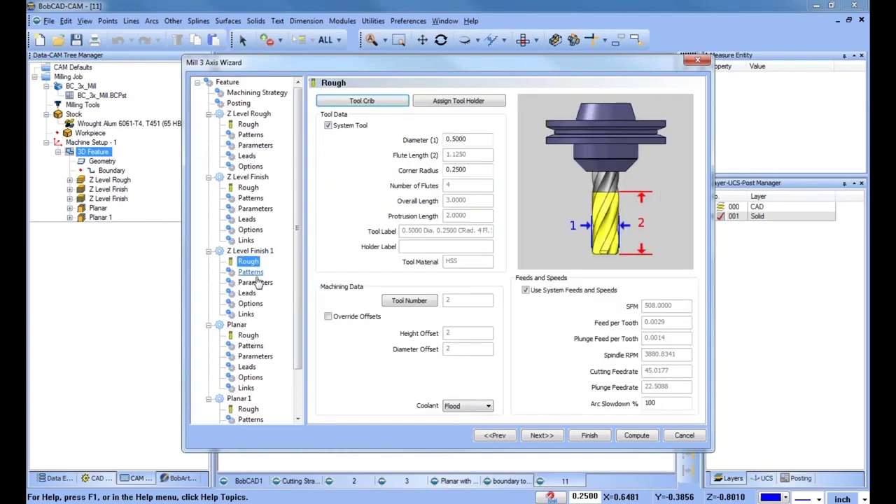
{"action": "left_click", "coordinate": [250, 272]}
{"action": "left_click", "coordinate": [255, 282]}
{"action": "left_click", "coordinate": [332, 313]}
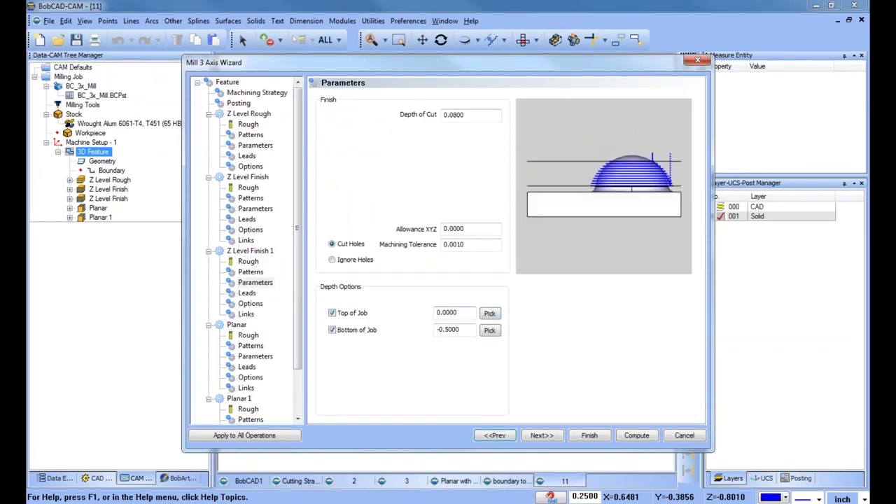
{"action": "left_click", "coordinate": [490, 313]}
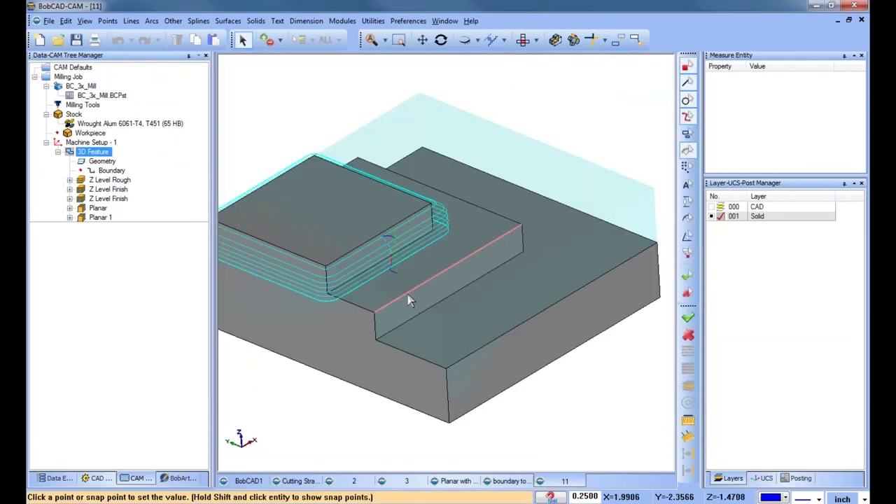
{"action": "left_click", "coordinate": [408, 295]}
{"action": "left_click", "coordinate": [488, 385]}
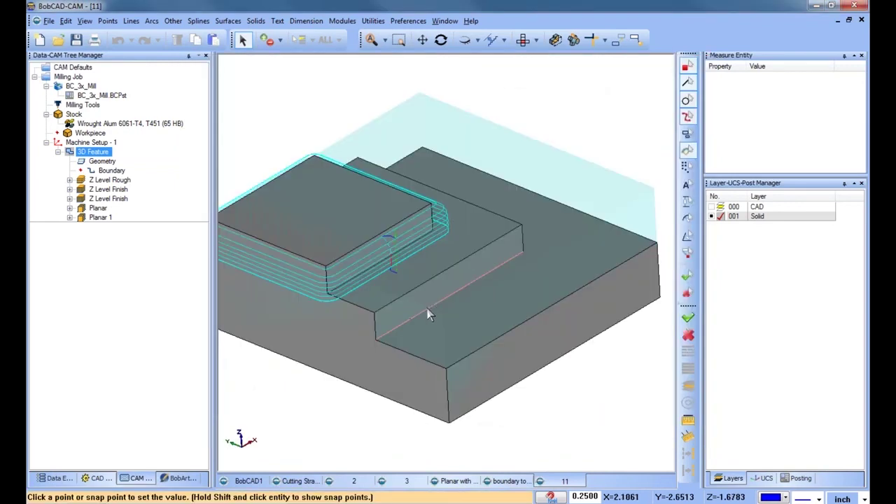
{"action": "left_click", "coordinate": [428, 310]}
{"action": "left_click", "coordinate": [590, 430]}
Compute the Z Level Finish 1 toolpath and highlight it together with the original Z Level Finish toolpath
{"action": "right_click", "coordinate": [124, 201]}
{"action": "left_click", "coordinate": [161, 208]}
{"action": "left_click_drag", "start_coordinate": [455, 340], "coordinate": [390, 276]}
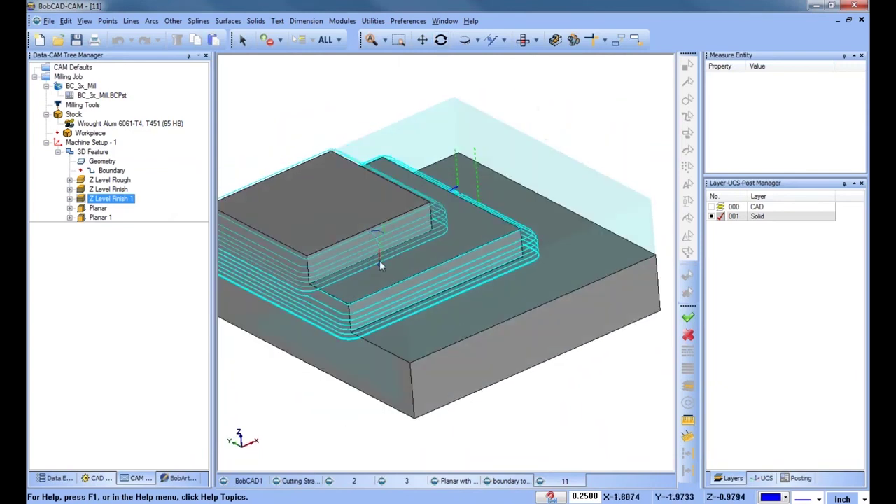
{"action": "left_click", "coordinate": [113, 189]}
{"action": "left_click", "coordinate": [118, 198]}
{"action": "left_click", "coordinate": [111, 190], "text": "ctrl"}
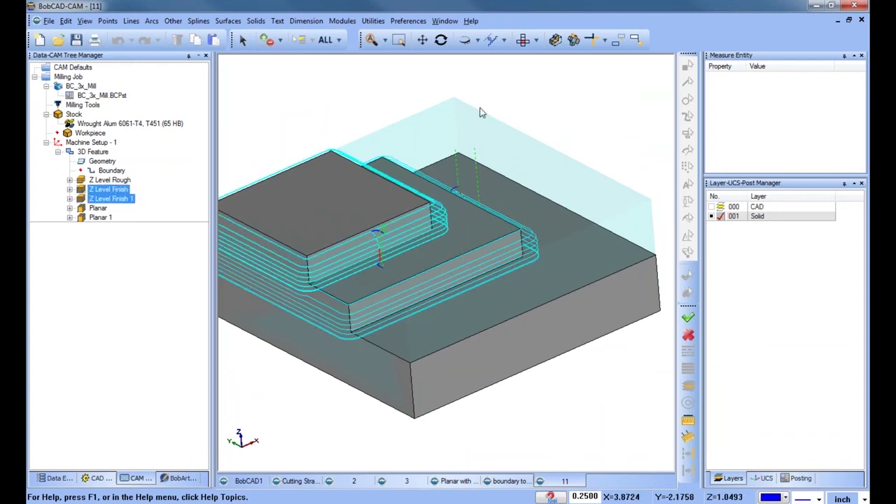
Check the clearance plane in Machine Setup - 1 and examine both Z Level Finish toolpaths around the stepped part
{"action": "left_click", "coordinate": [84, 142]}
{"action": "right_click", "coordinate": [78, 143]}
{"action": "left_click", "coordinate": [112, 150]}
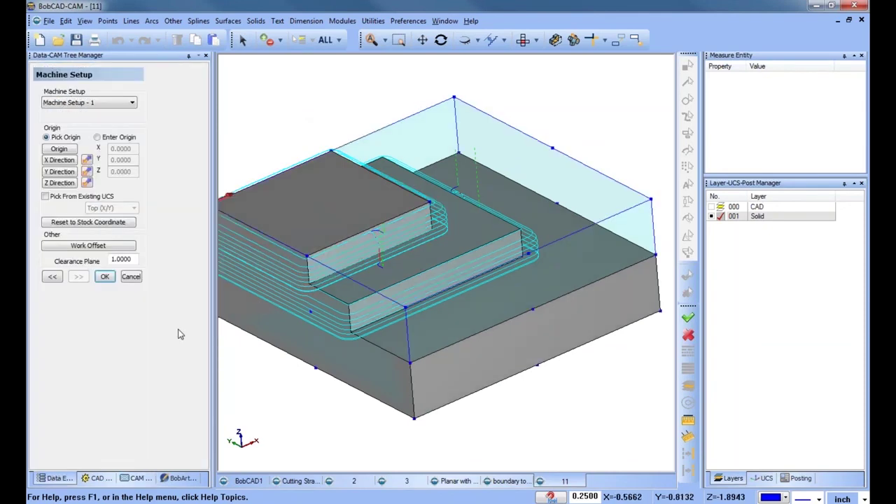
{"action": "left_click", "coordinate": [131, 276]}
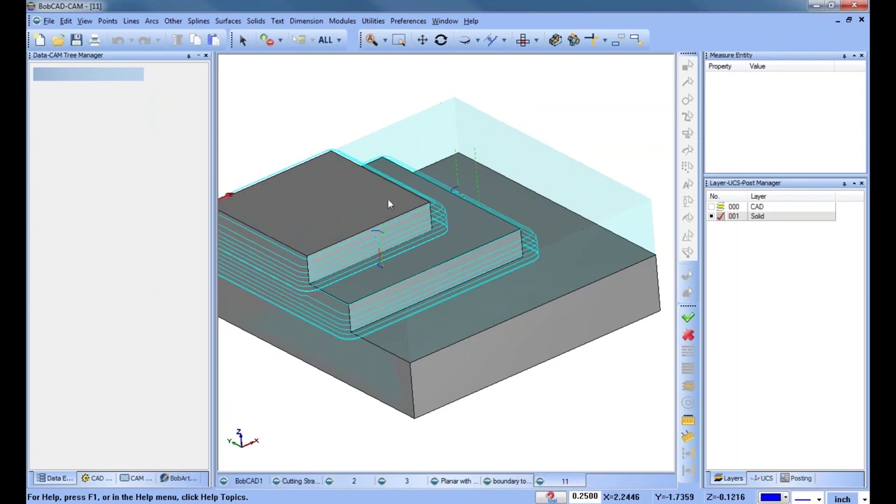
{"action": "scroll", "coordinate": [387, 198], "scroll_direction": "down", "scroll_amount": 3}
{"action": "middle_click_drag", "start_coordinate": [527, 332], "coordinate": [444, 336]}
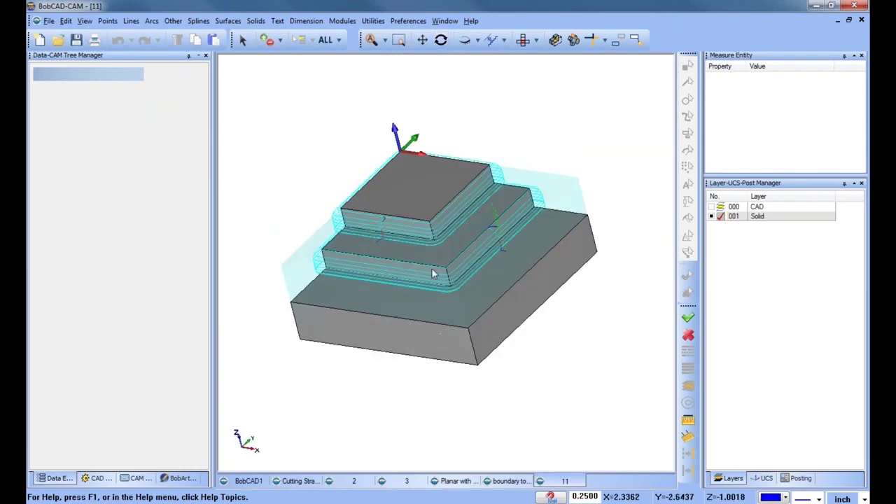
{"action": "middle_click_drag", "start_coordinate": [417, 280], "coordinate": [492, 300]}
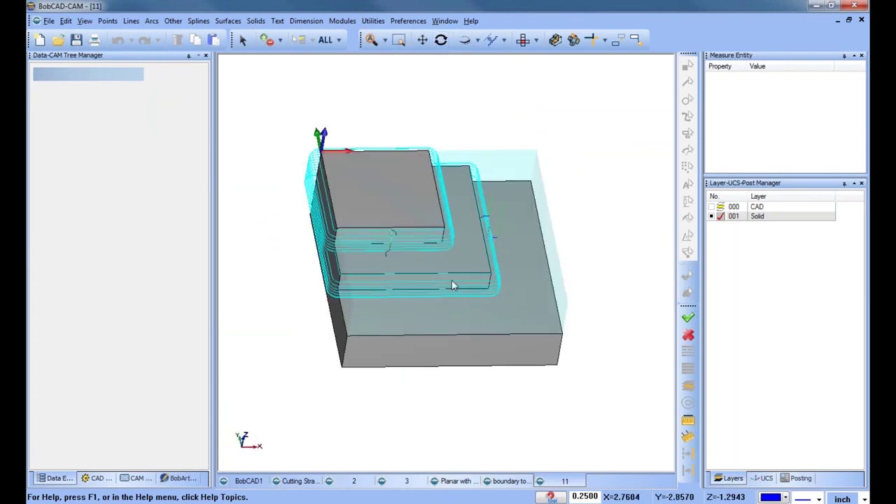